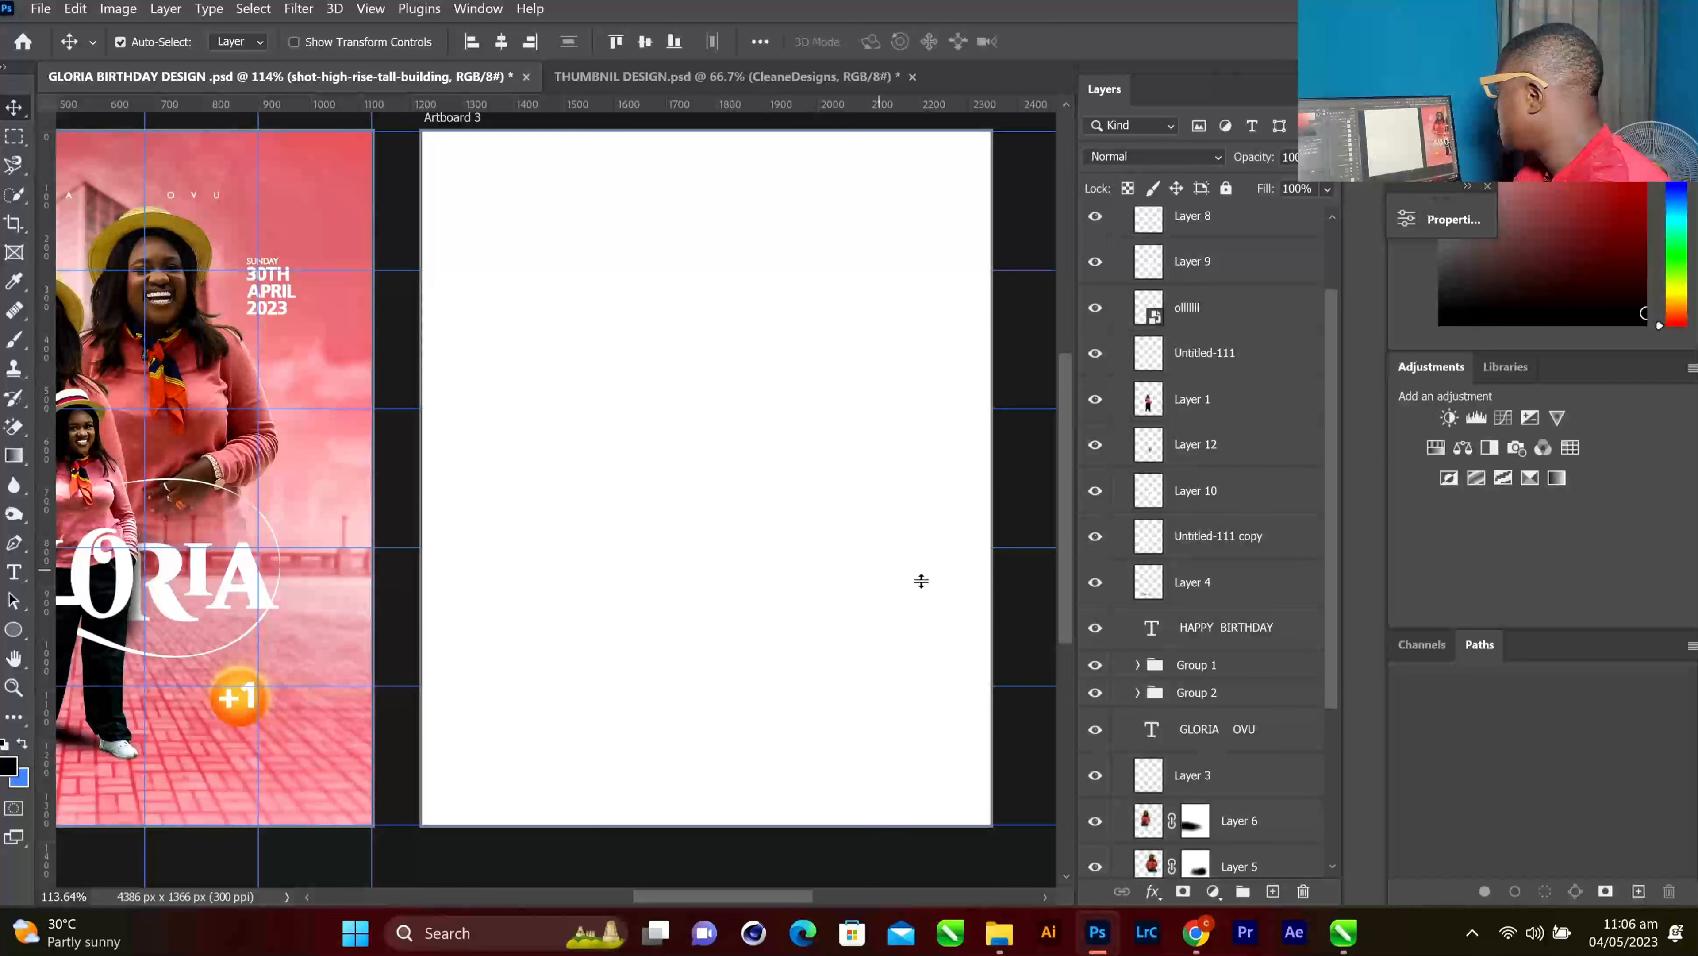
{"action": "scroll", "coordinate": [921, 576], "scroll_direction": "down", "scroll_amount": 1}
{"action": "scroll", "coordinate": [1131, 514], "scroll_direction": "up", "scroll_amount": 2}
{"action": "scroll", "coordinate": [1131, 514], "scroll_direction": "down", "scroll_amount": 5}
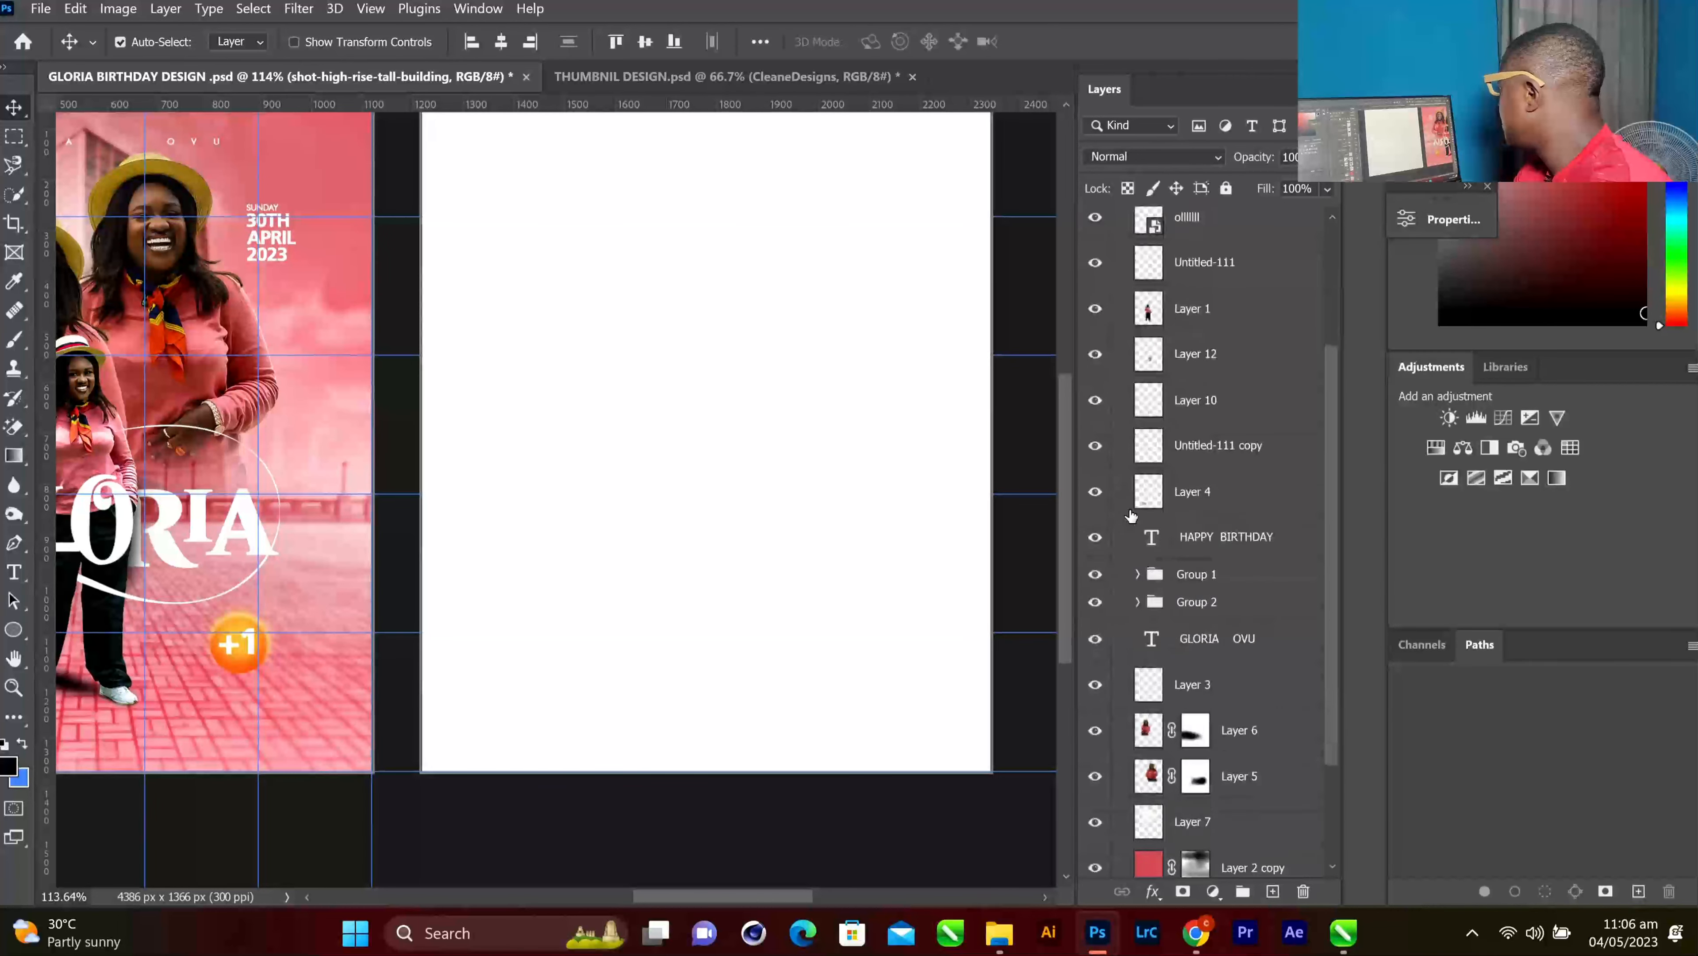
{"action": "scroll", "coordinate": [556, 529], "scroll_direction": "up", "scroll_amount": 1}
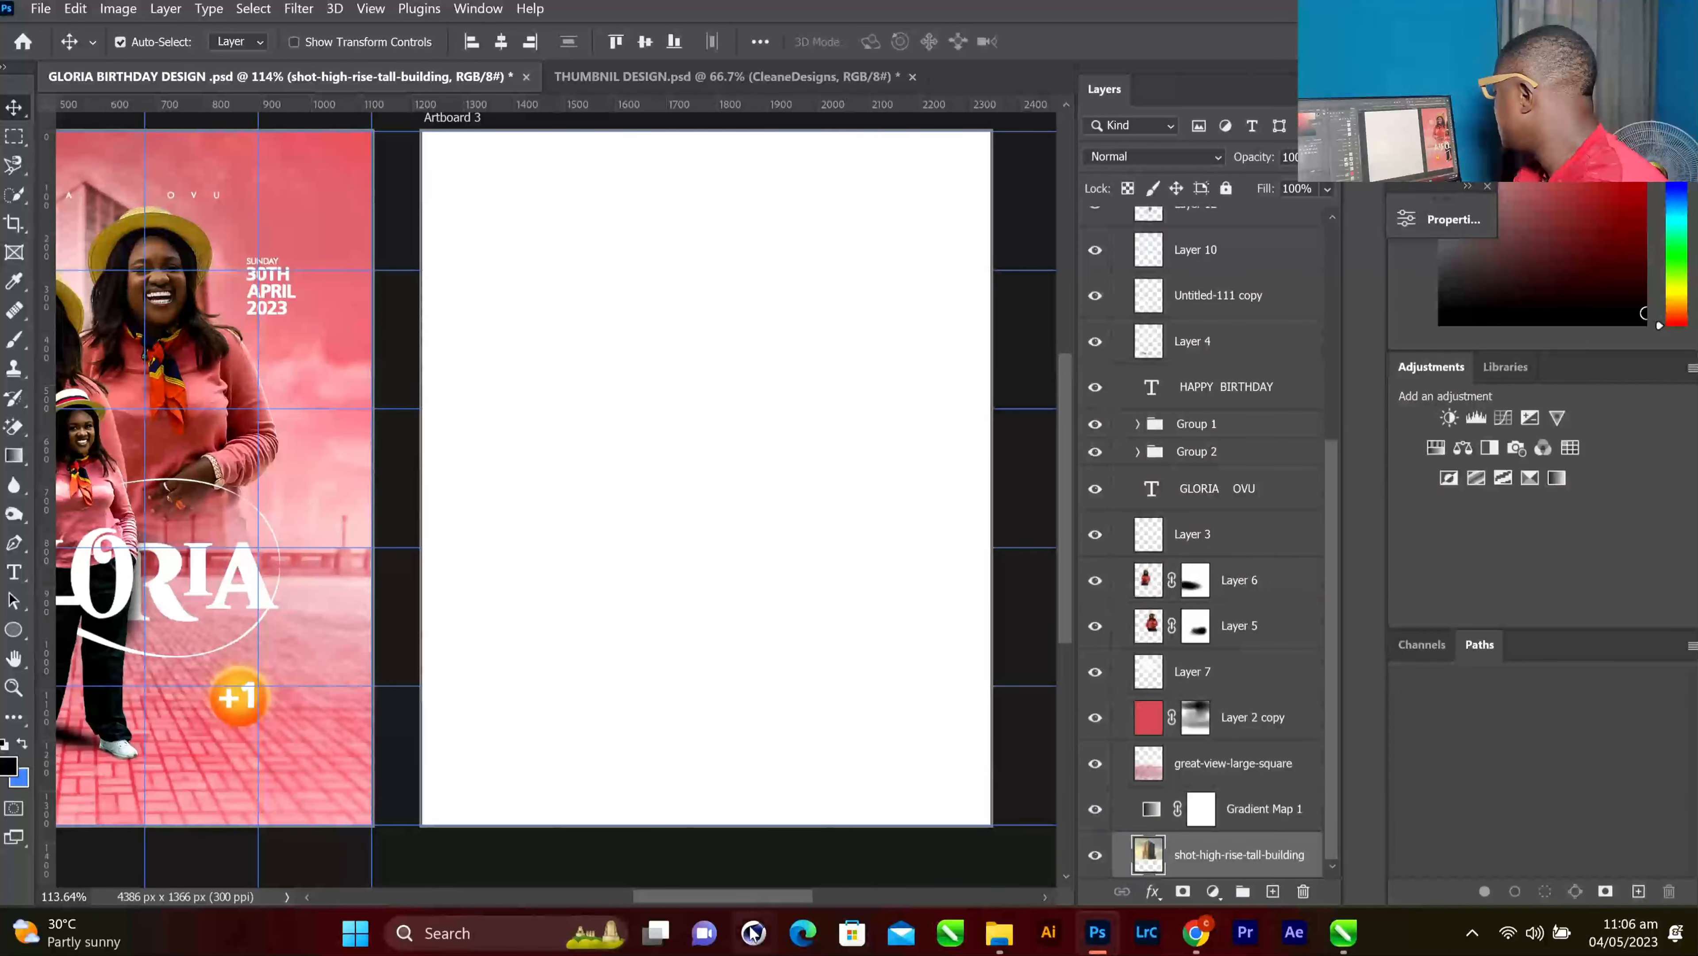
{"action": "left_click_drag", "start_coordinate": [752, 895], "coordinate": [713, 894]}
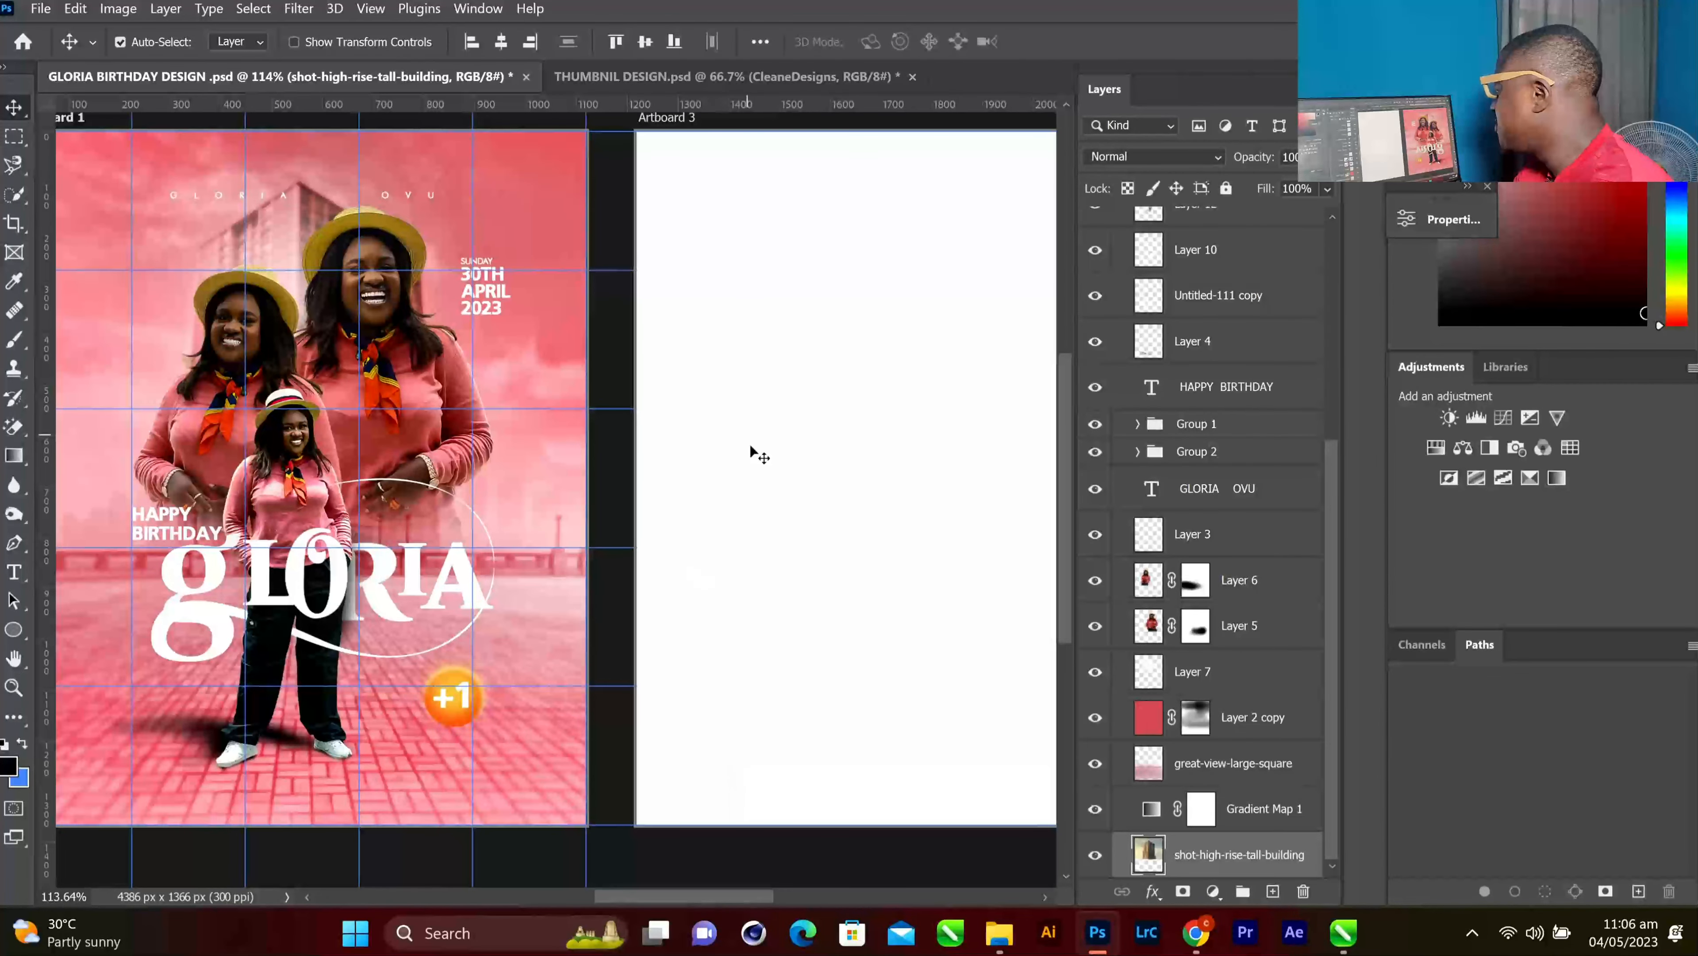
{"action": "left_click_drag", "start_coordinate": [694, 891], "coordinate": [710, 887]}
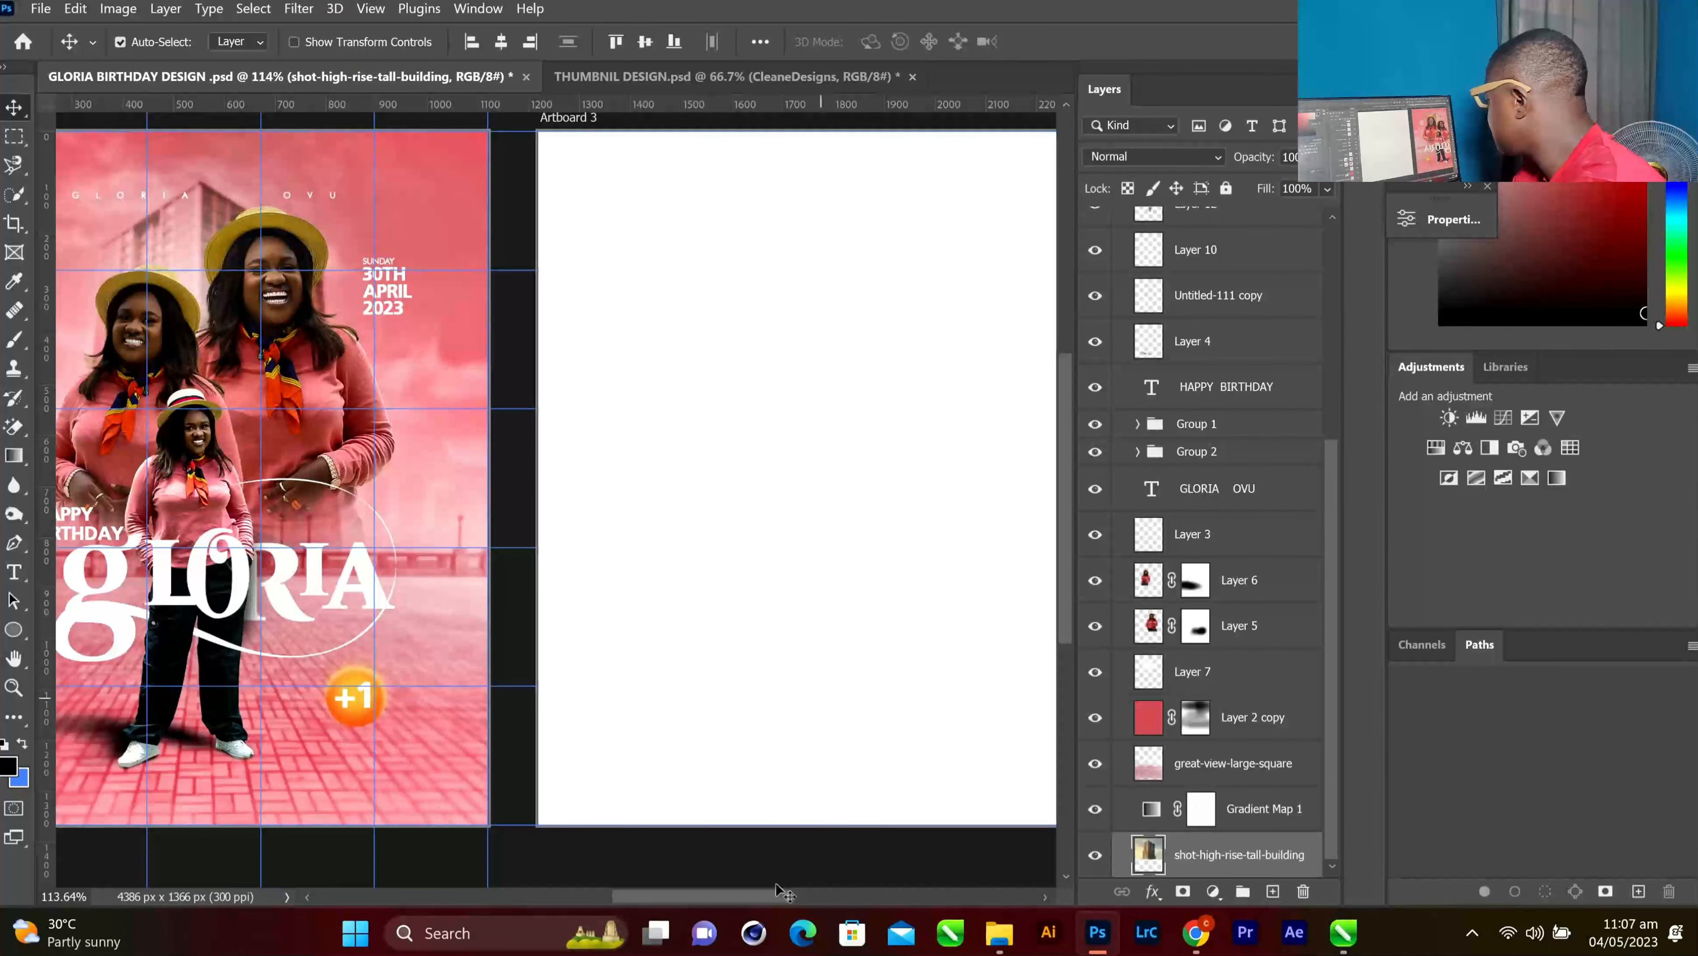
{"action": "left_click_drag", "start_coordinate": [734, 893], "coordinate": [750, 891]}
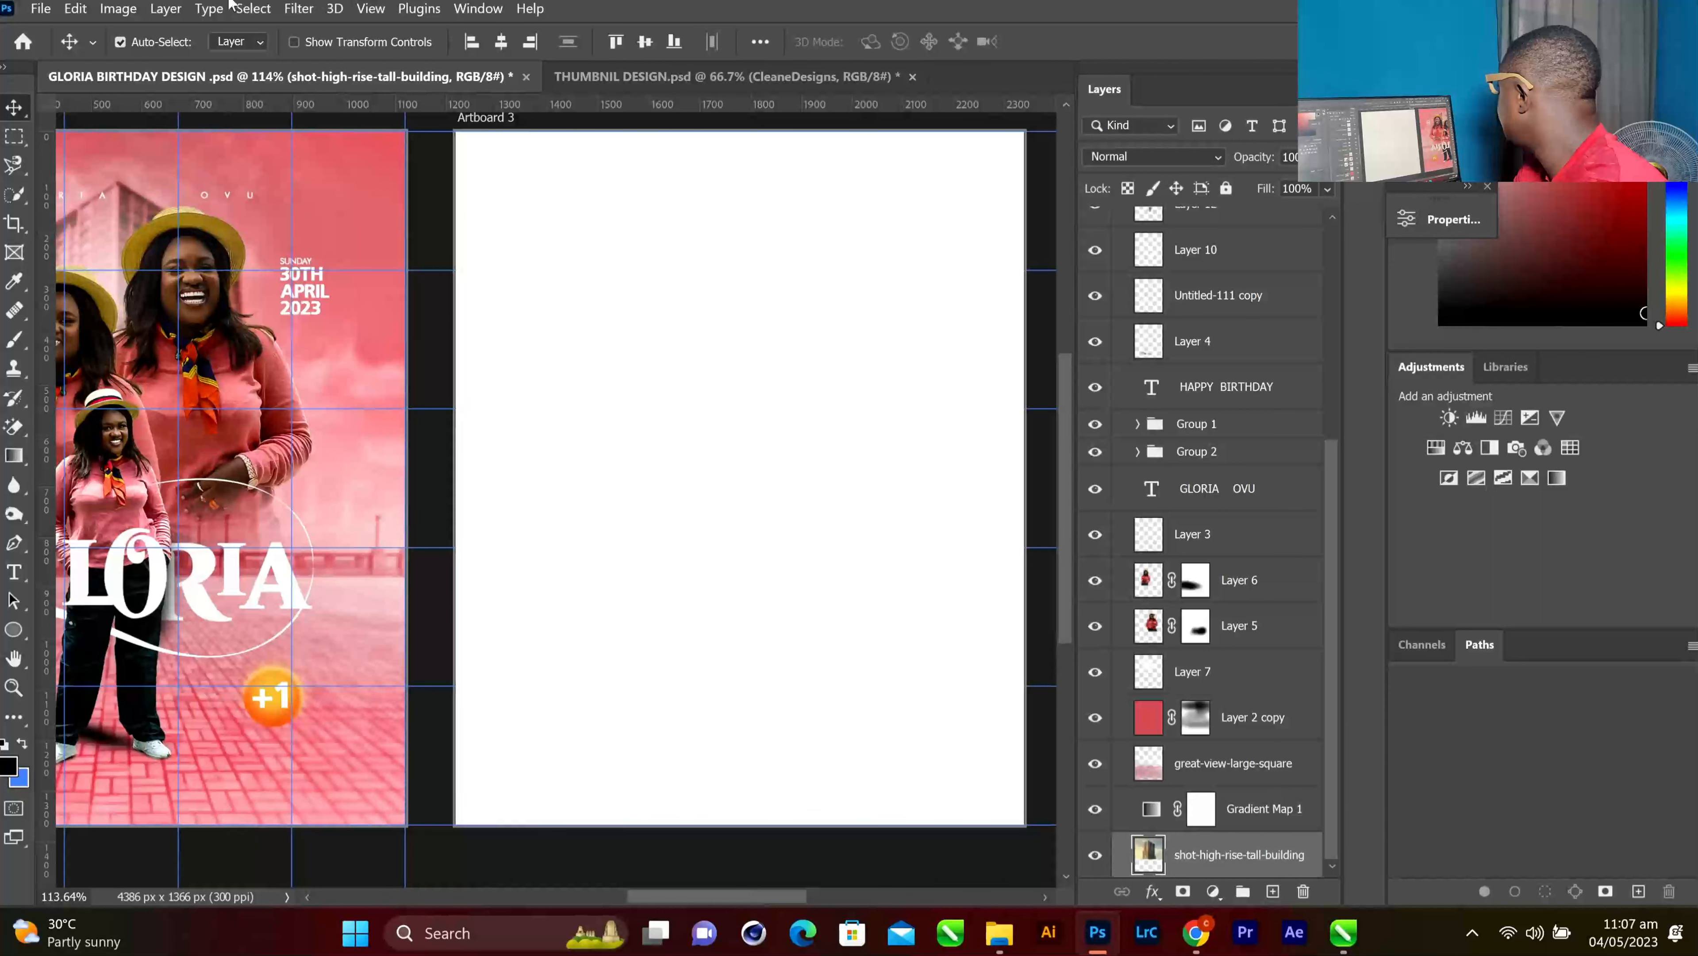
Embed the tall-building and brick plaza photos on Artboard 3, with the plaza below the building
{"action": "left_click", "coordinate": [41, 8]}
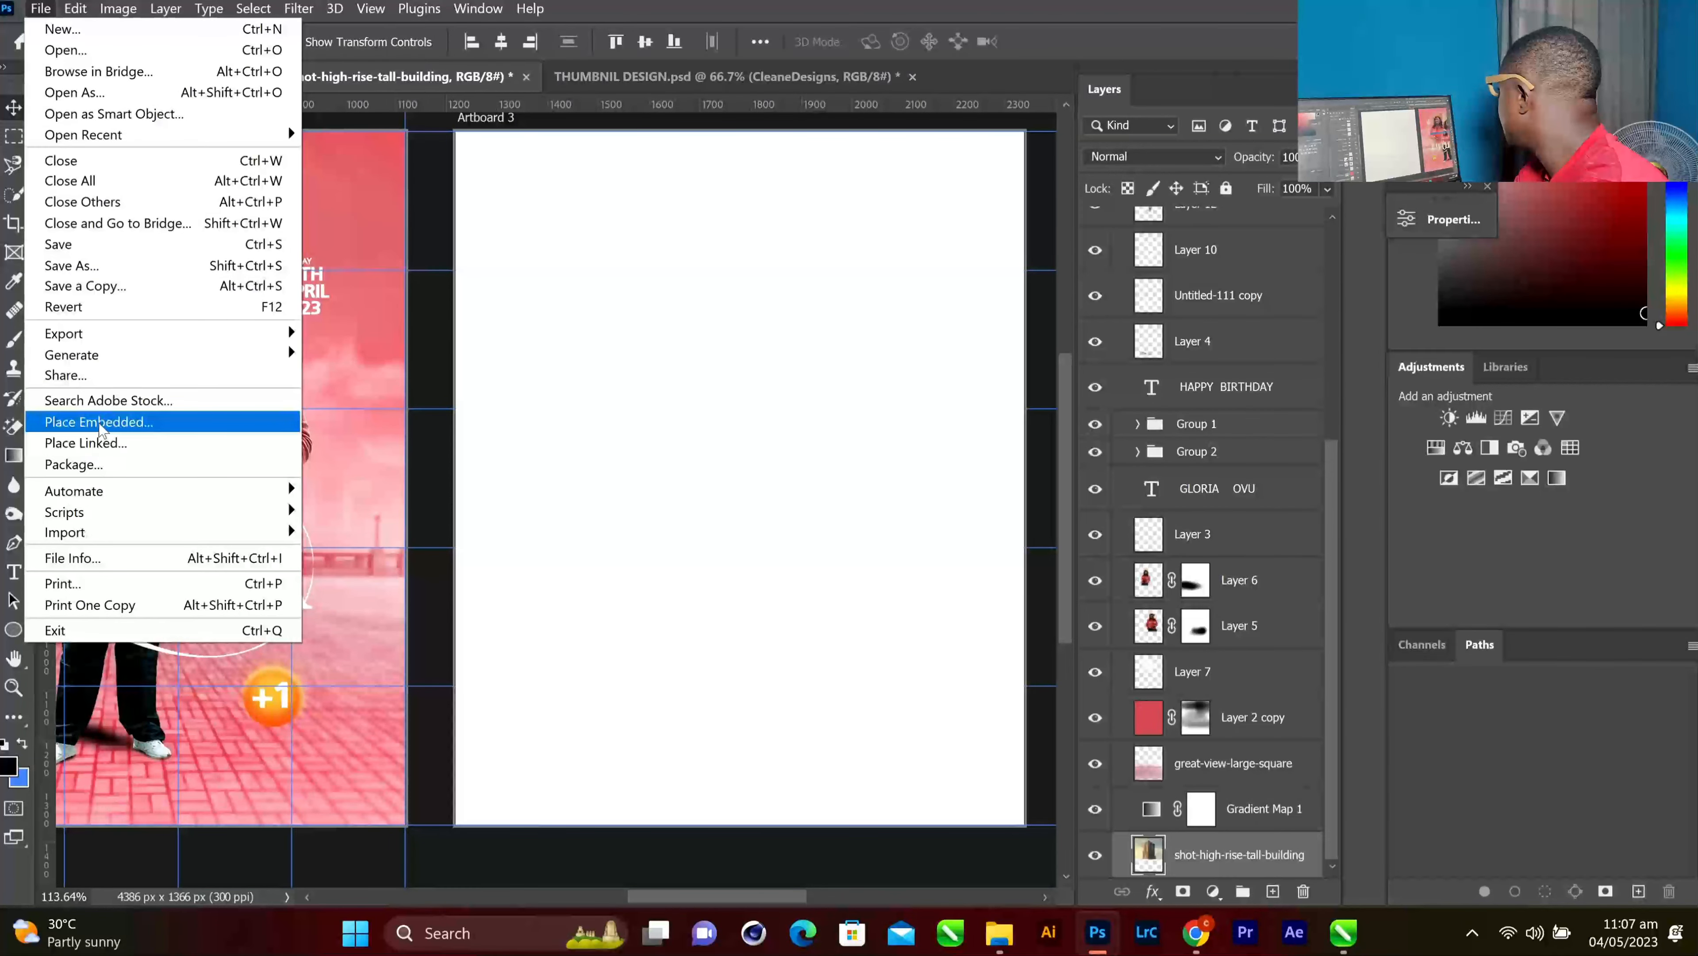
{"action": "left_click", "coordinate": [98, 422]}
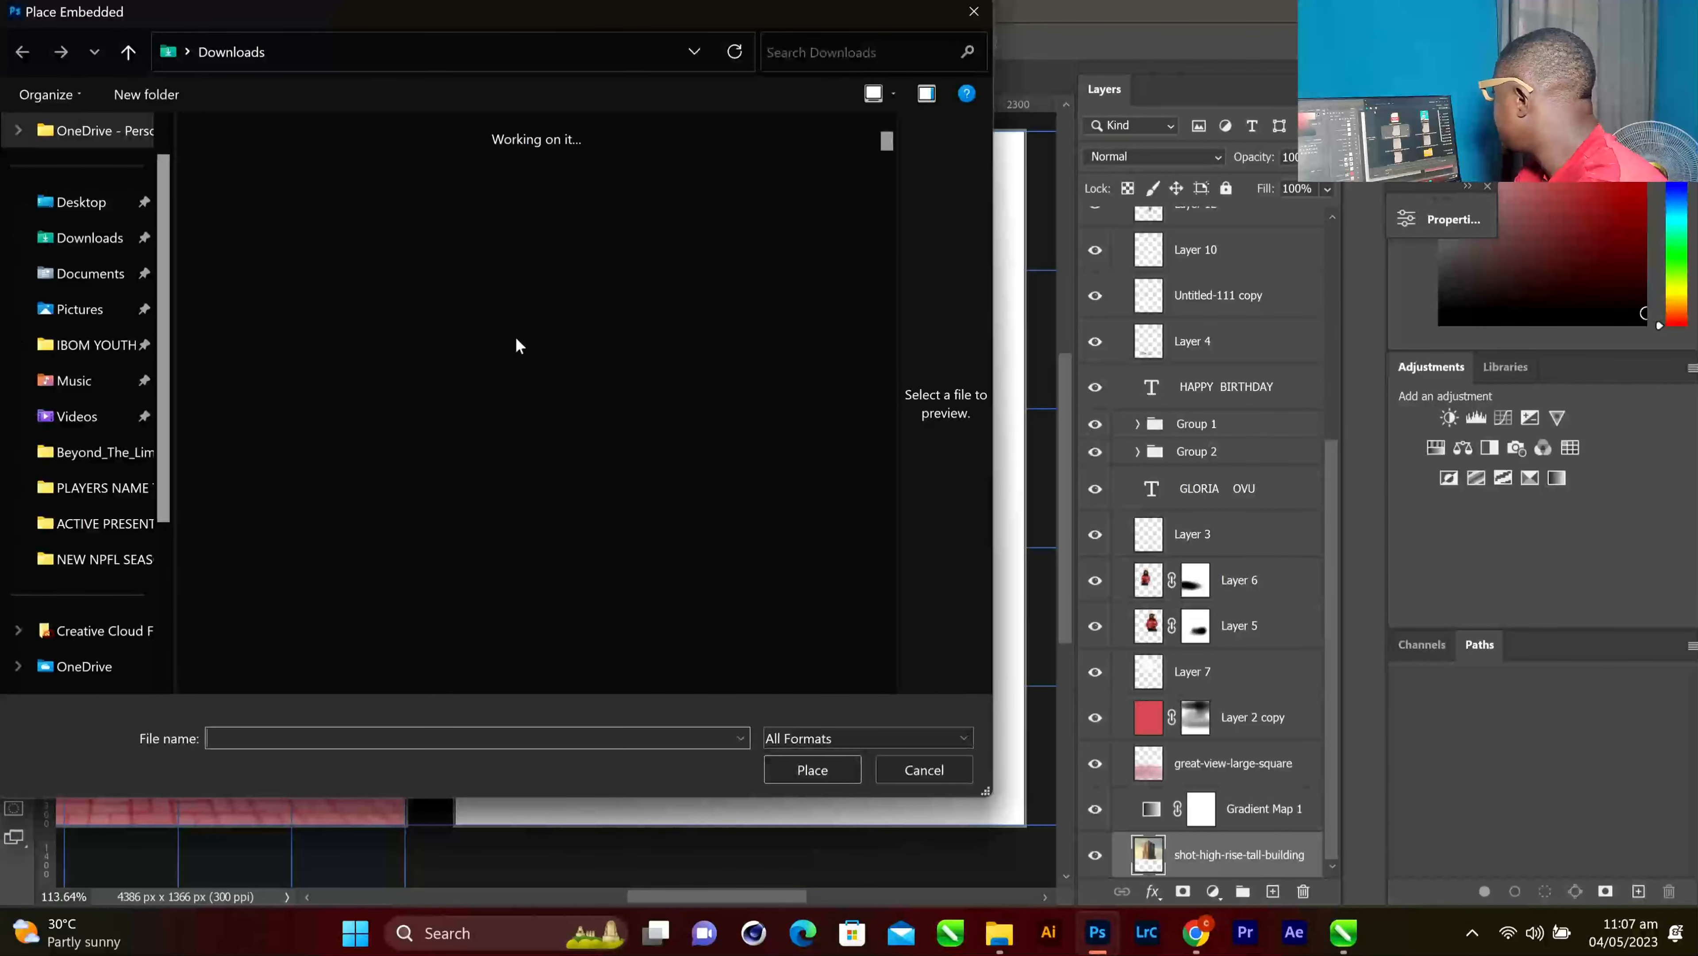
{"action": "scroll", "coordinate": [562, 341], "scroll_direction": "down", "scroll_amount": 10}
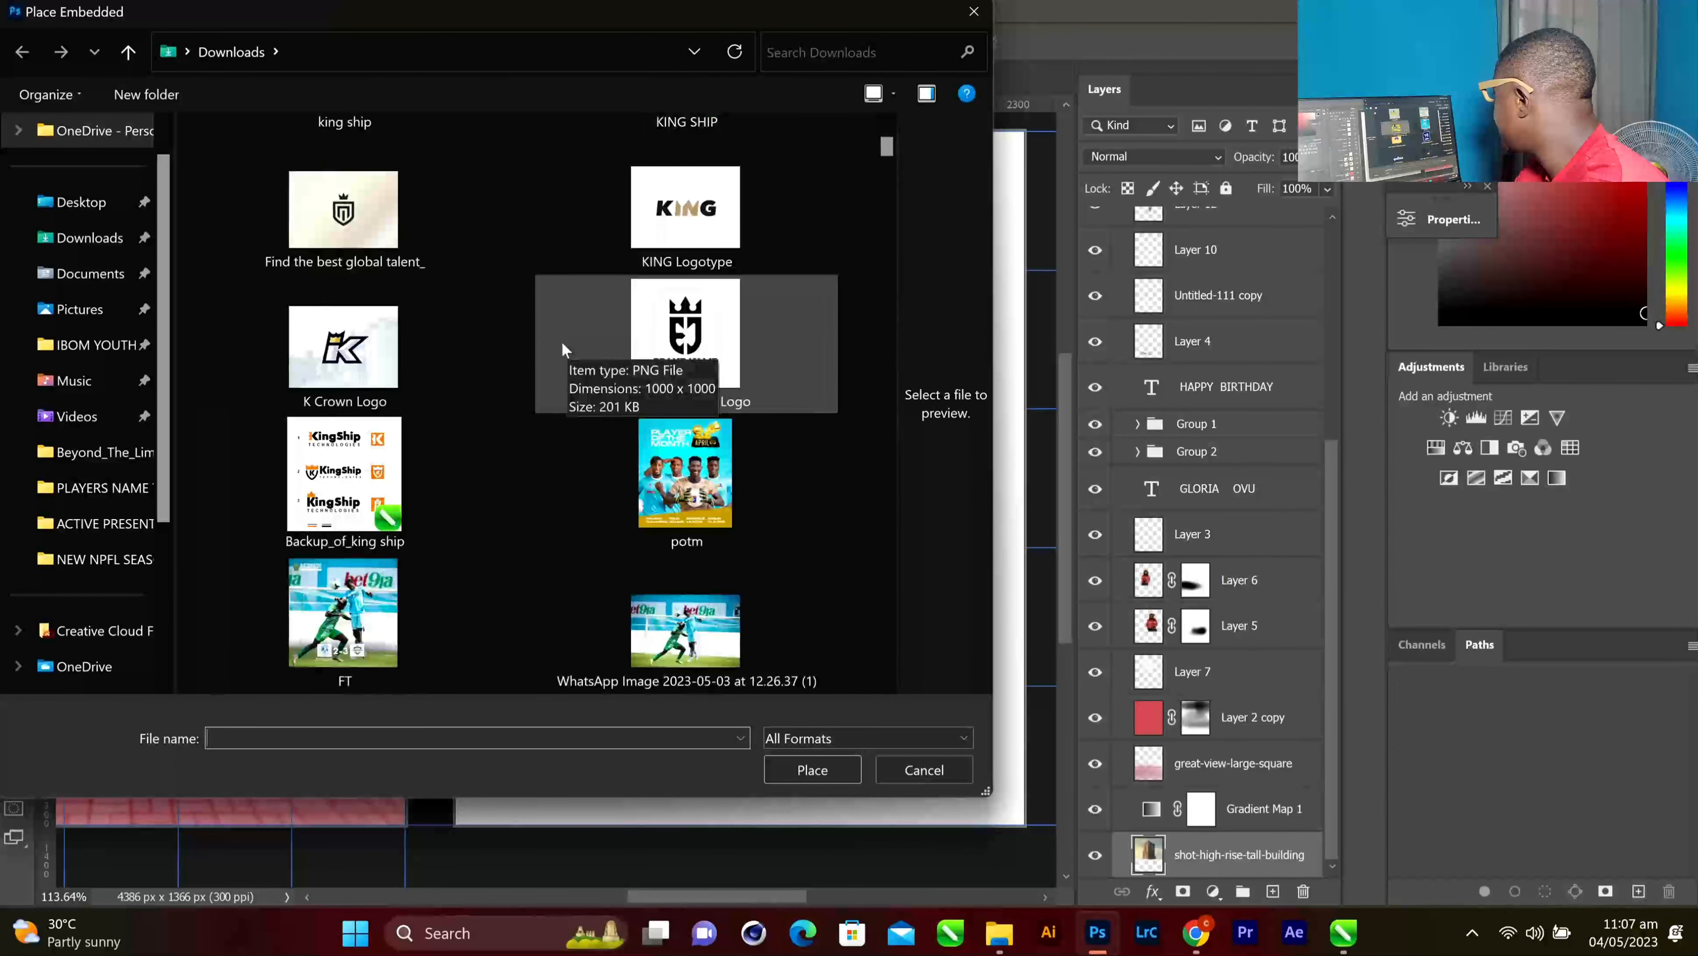
{"action": "scroll", "coordinate": [562, 342], "scroll_direction": "down", "scroll_amount": 3}
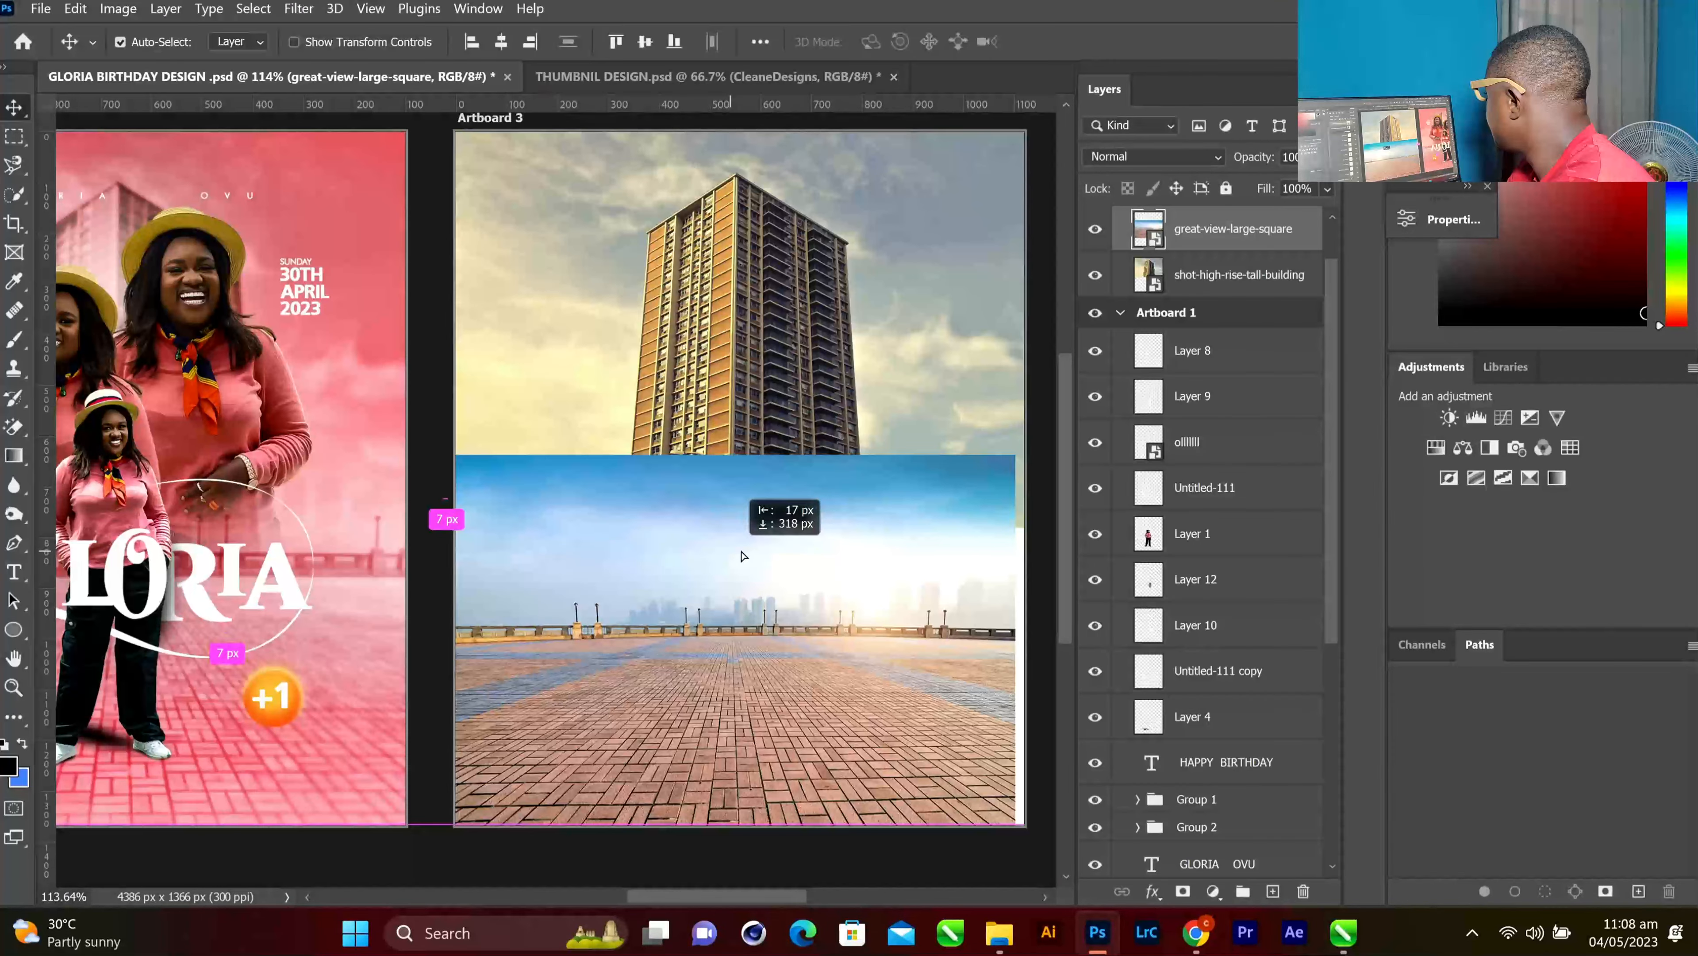
{"action": "left_click_drag", "start_coordinate": [732, 550], "coordinate": [754, 557]}
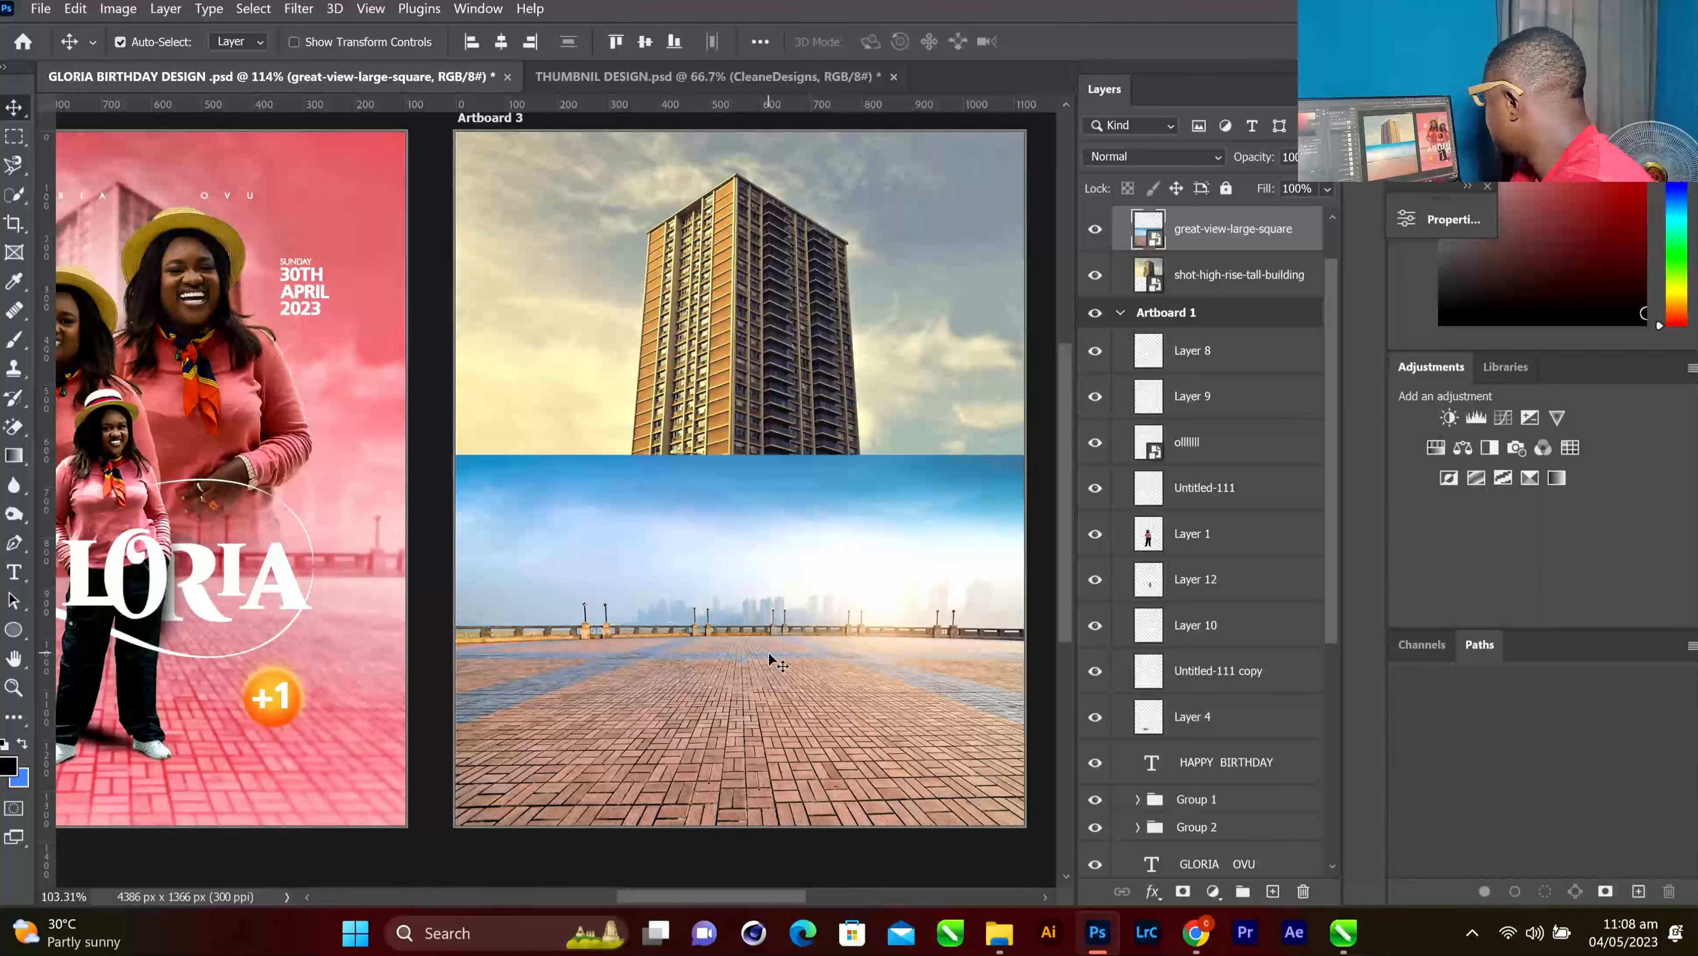
Add a white layer mask to the great-view-large-square plaza layer
{"action": "scroll", "coordinate": [771, 659], "scroll_direction": "down", "scroll_amount": 2}
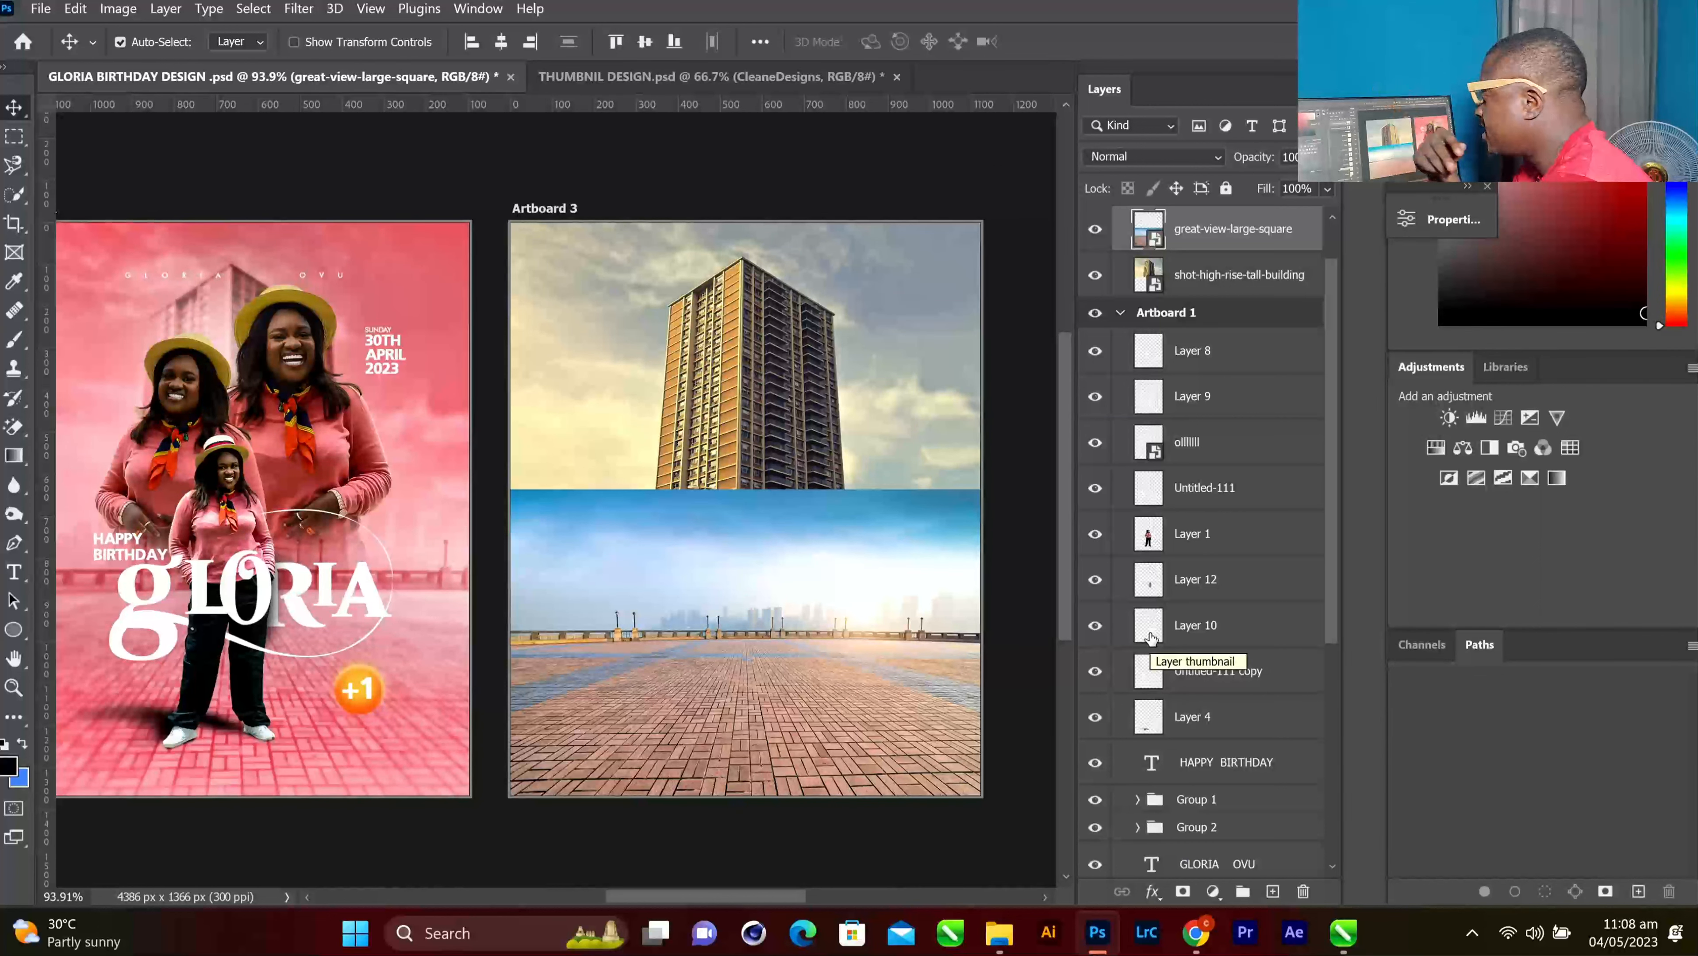
{"action": "left_click", "coordinate": [1201, 286]}
{"action": "left_click", "coordinate": [1197, 235]}
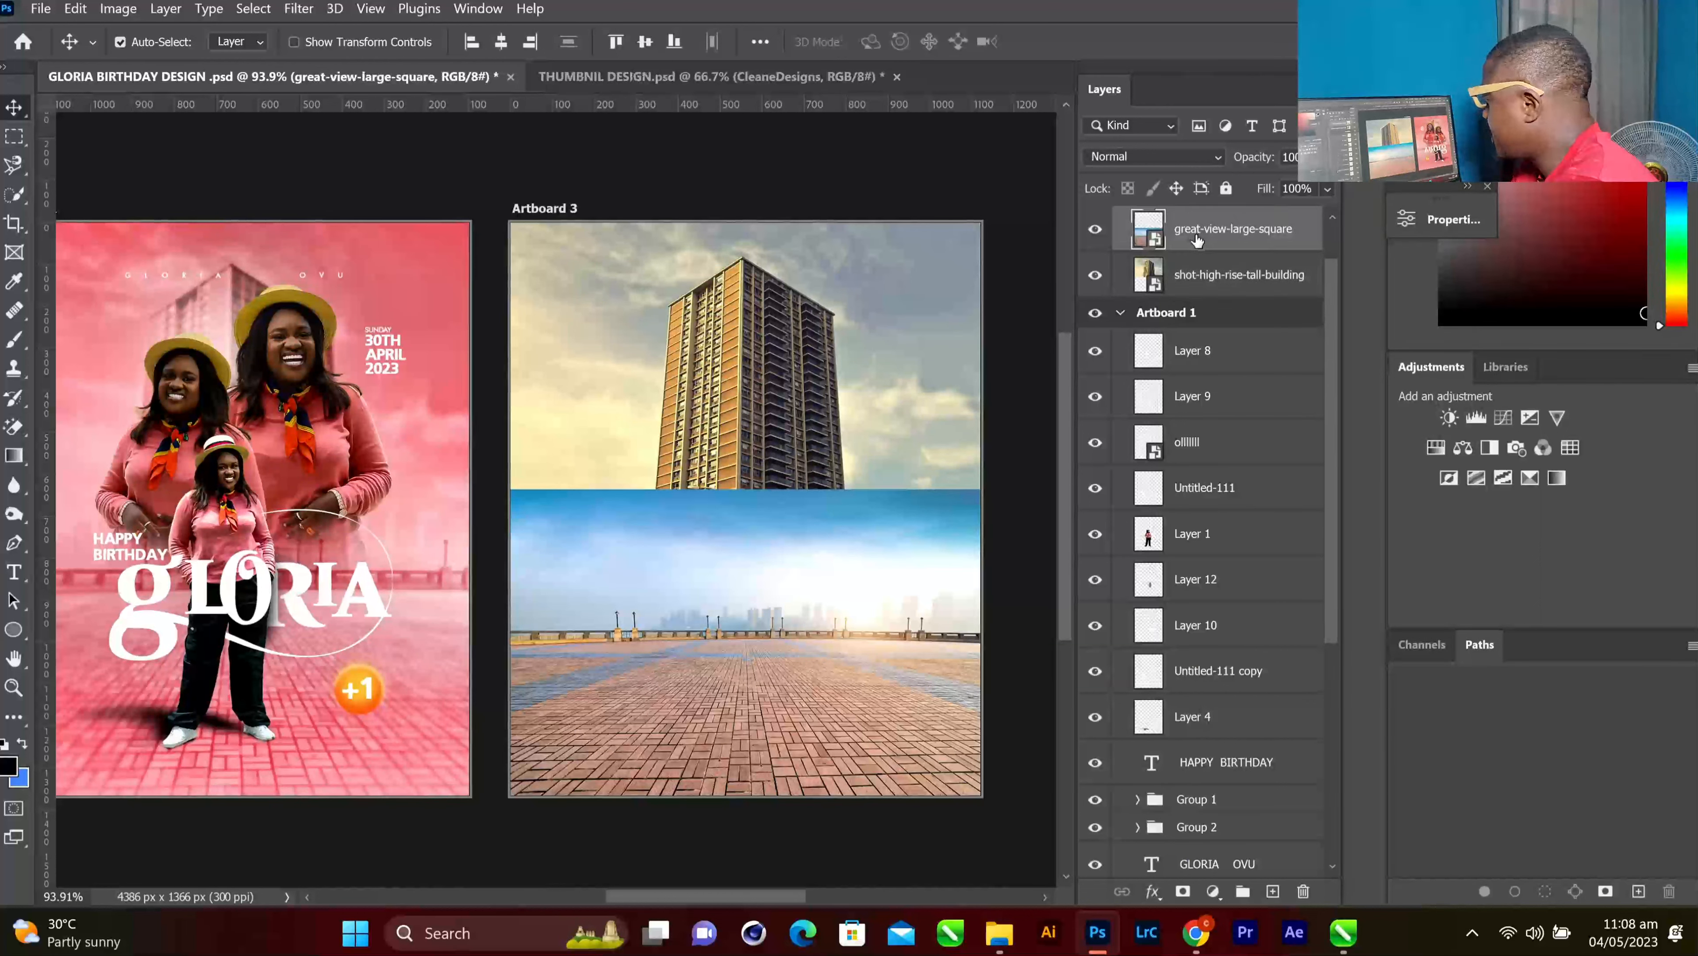
{"action": "left_click", "coordinate": [1182, 891]}
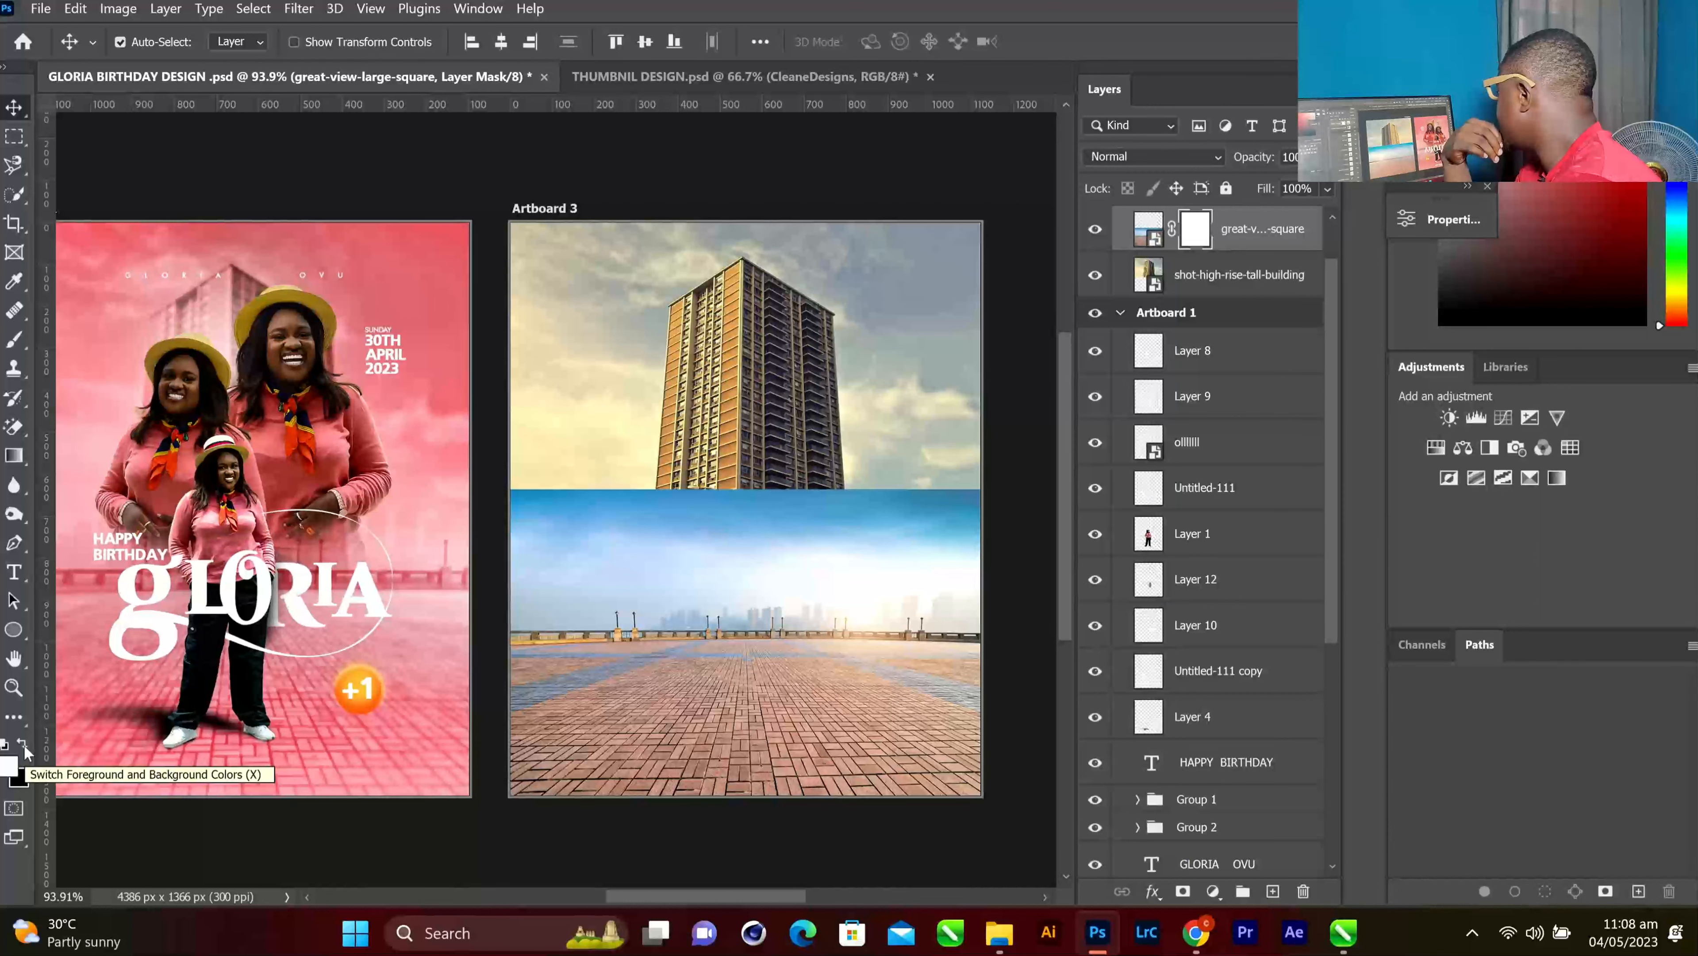
Set up a soft round black brush and enlarge it to 400 px
{"action": "left_click", "coordinate": [14, 339]}
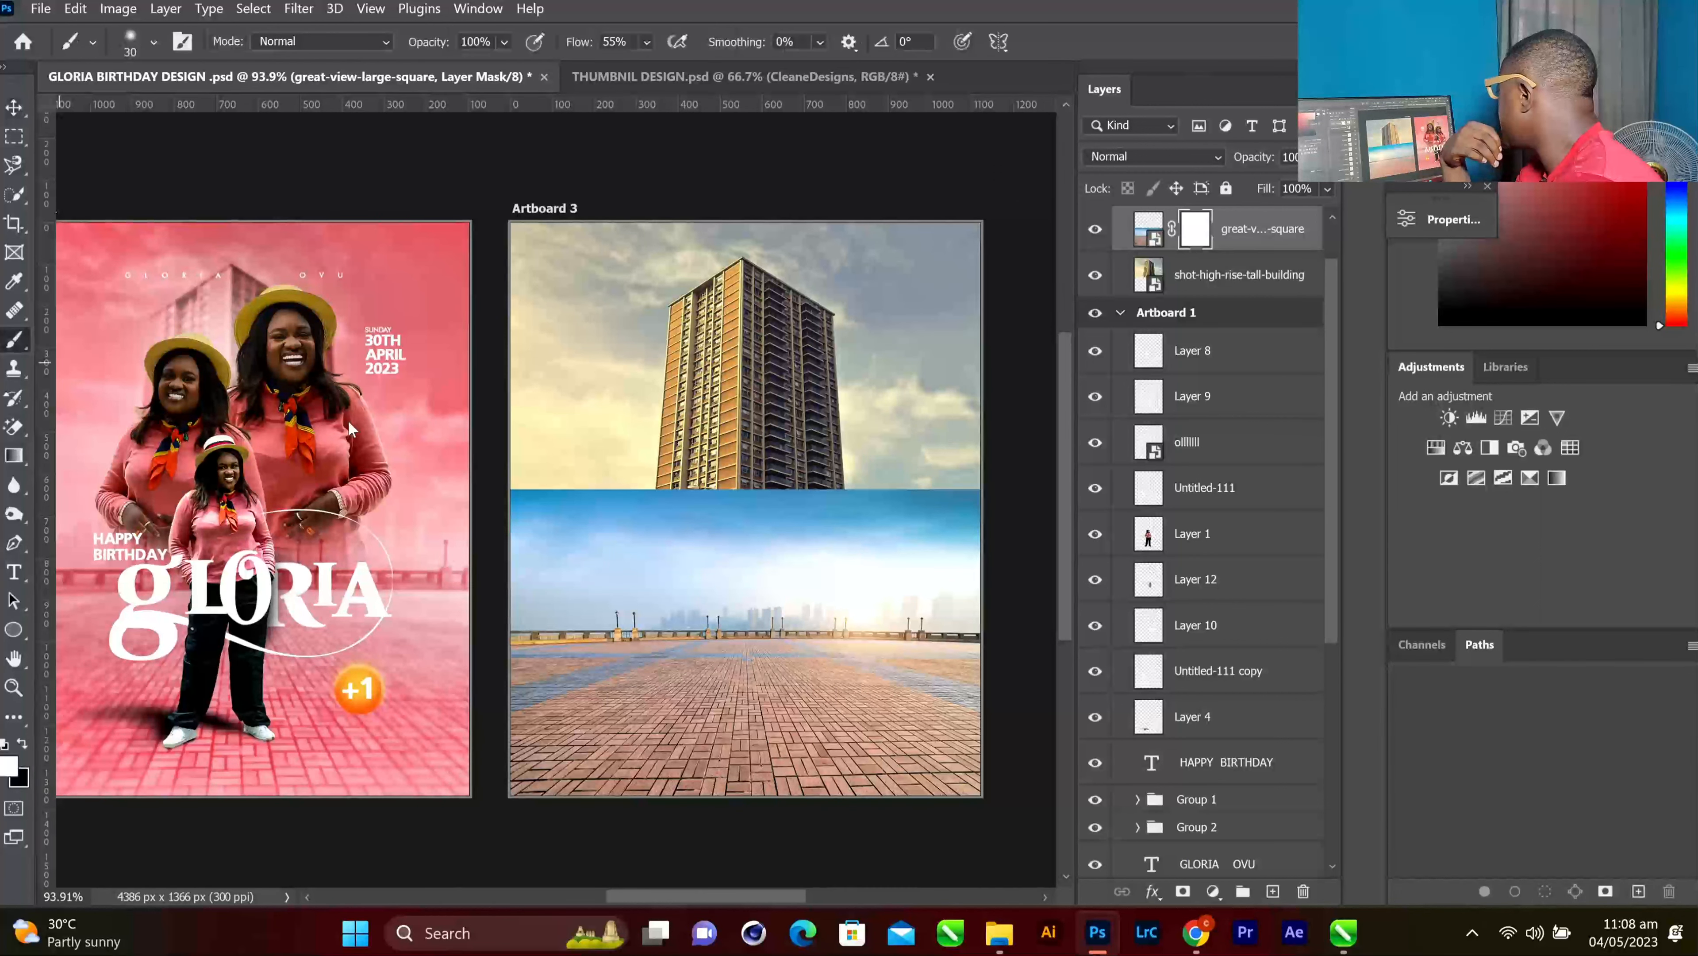
{"action": "right_click", "coordinate": [536, 501]}
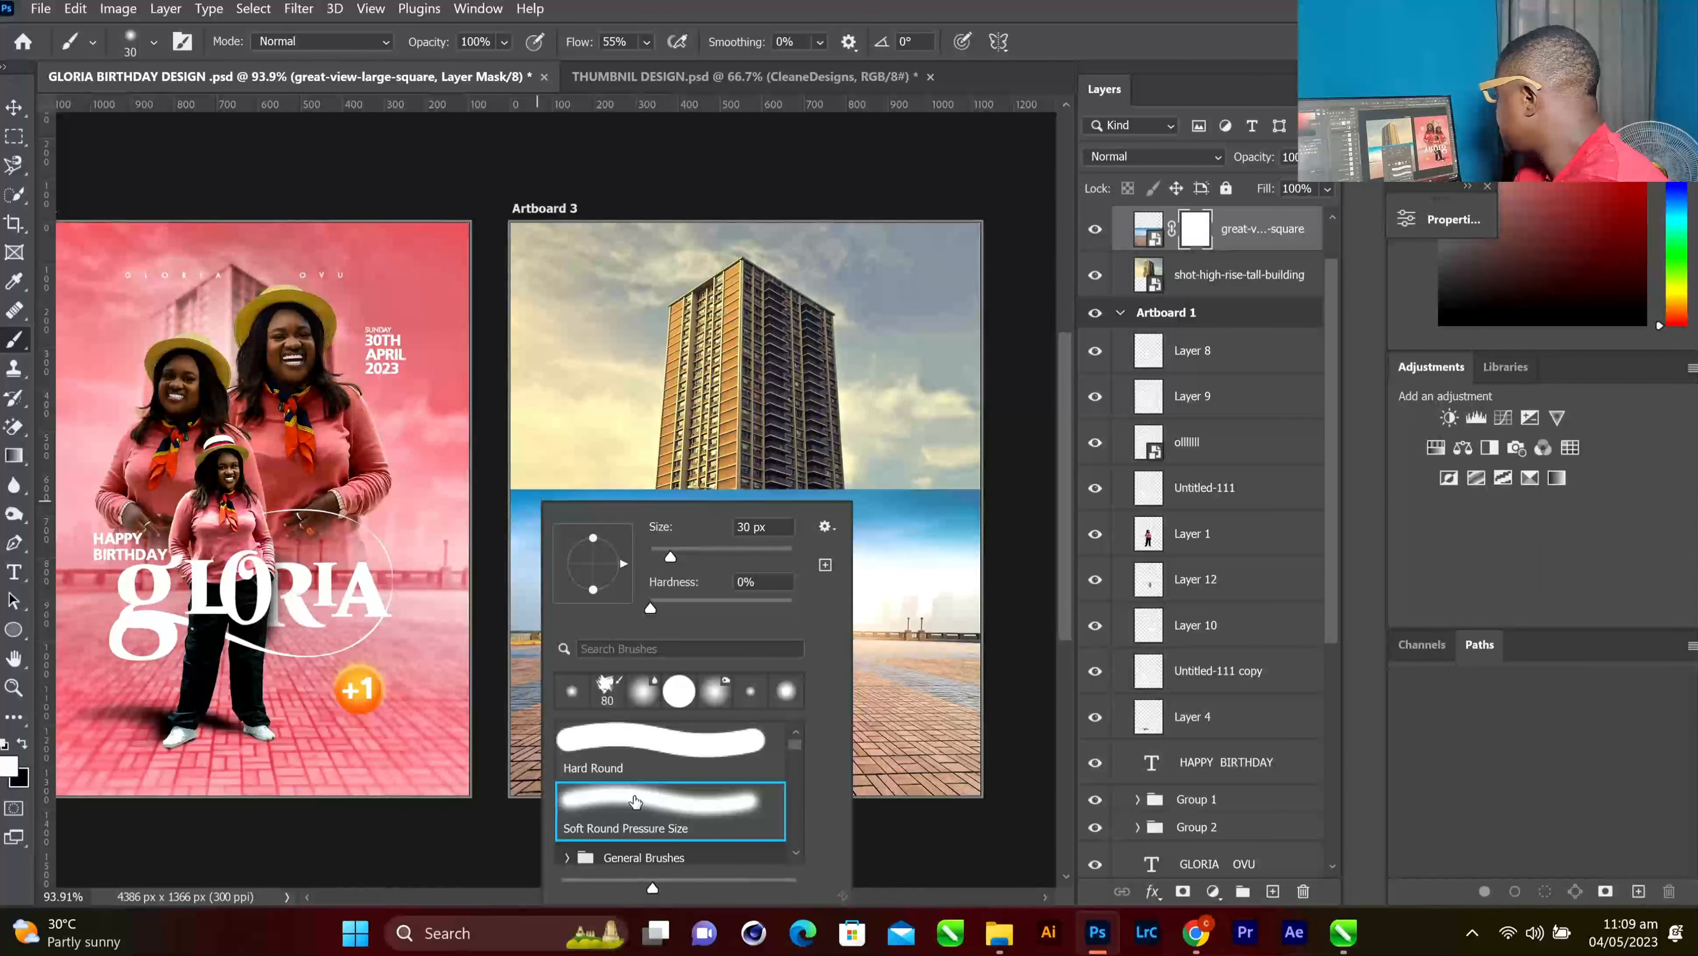
{"action": "left_click", "coordinate": [636, 800]}
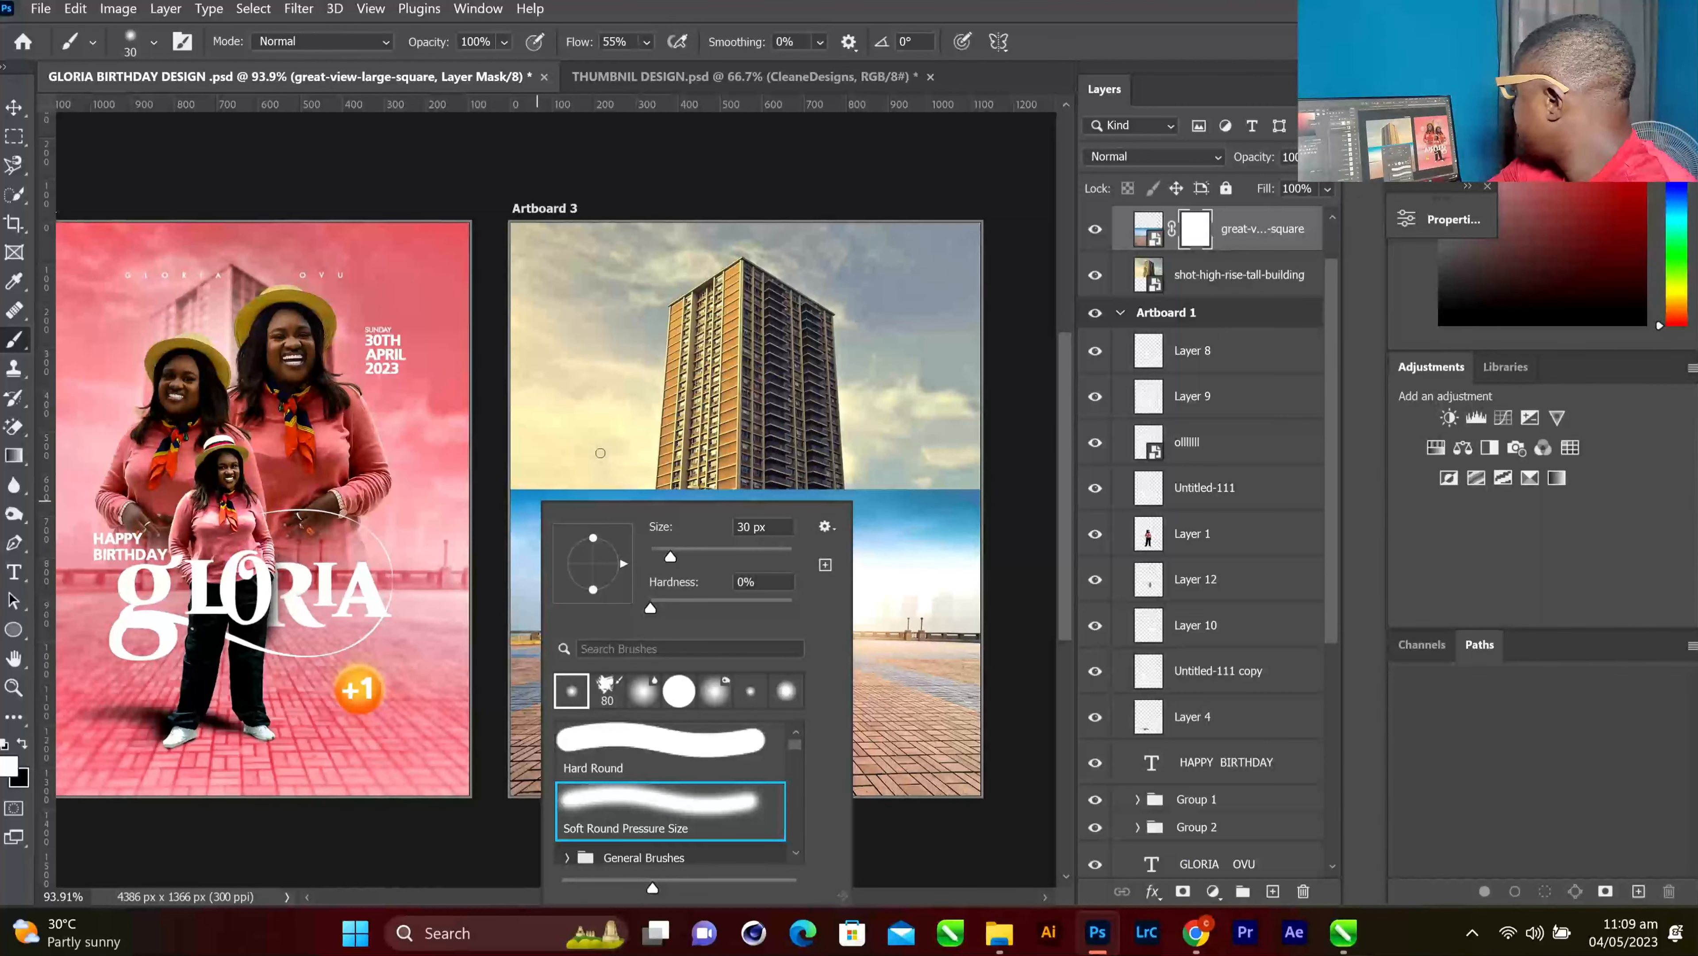
{"action": "left_click_drag", "start_coordinate": [683, 556], "coordinate": [700, 557]}
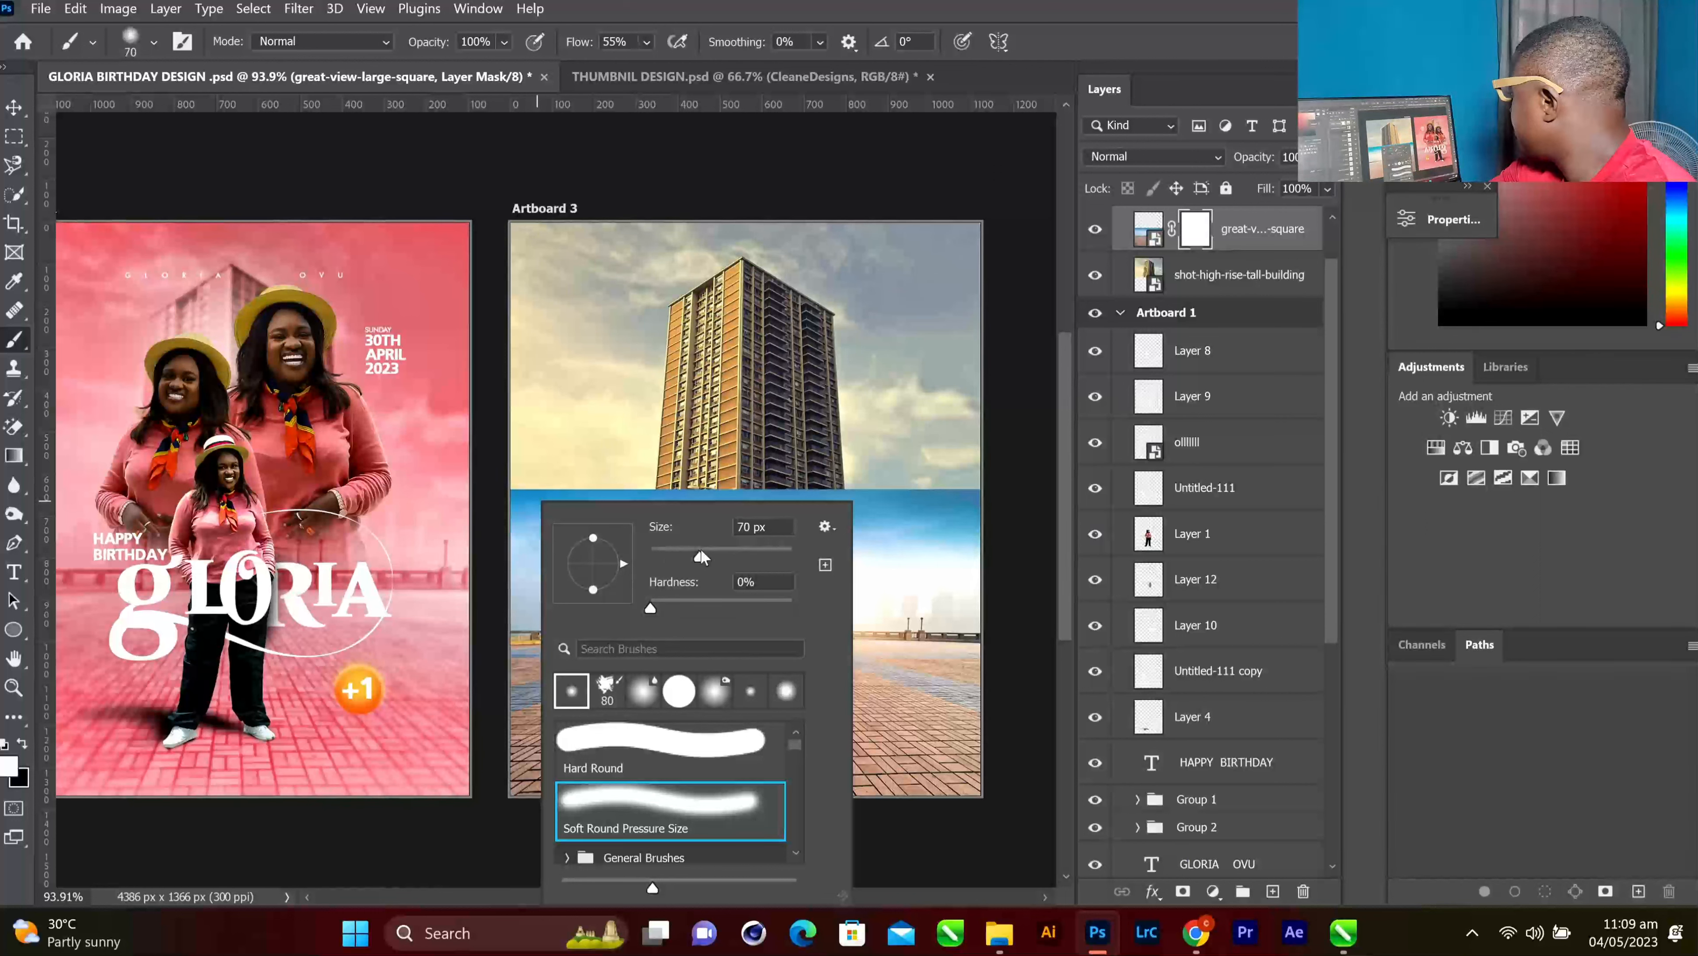
{"action": "left_click", "coordinate": [733, 557]}
{"action": "left_click", "coordinate": [533, 483]}
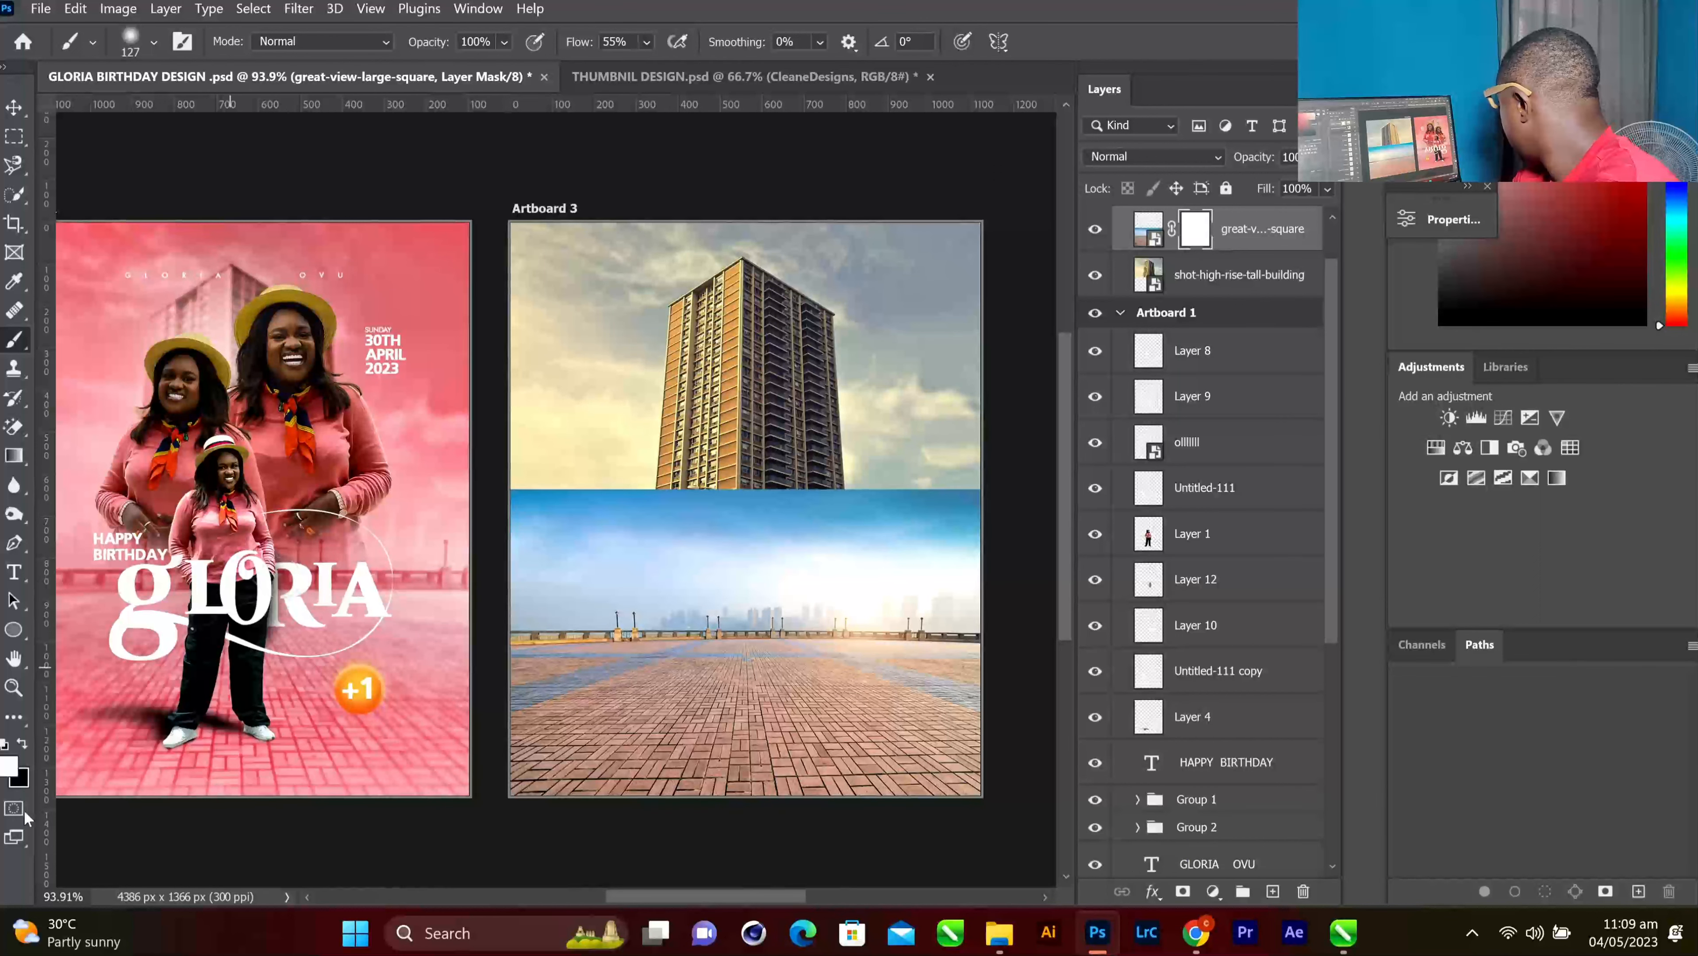
{"action": "left_click", "coordinate": [24, 747]}
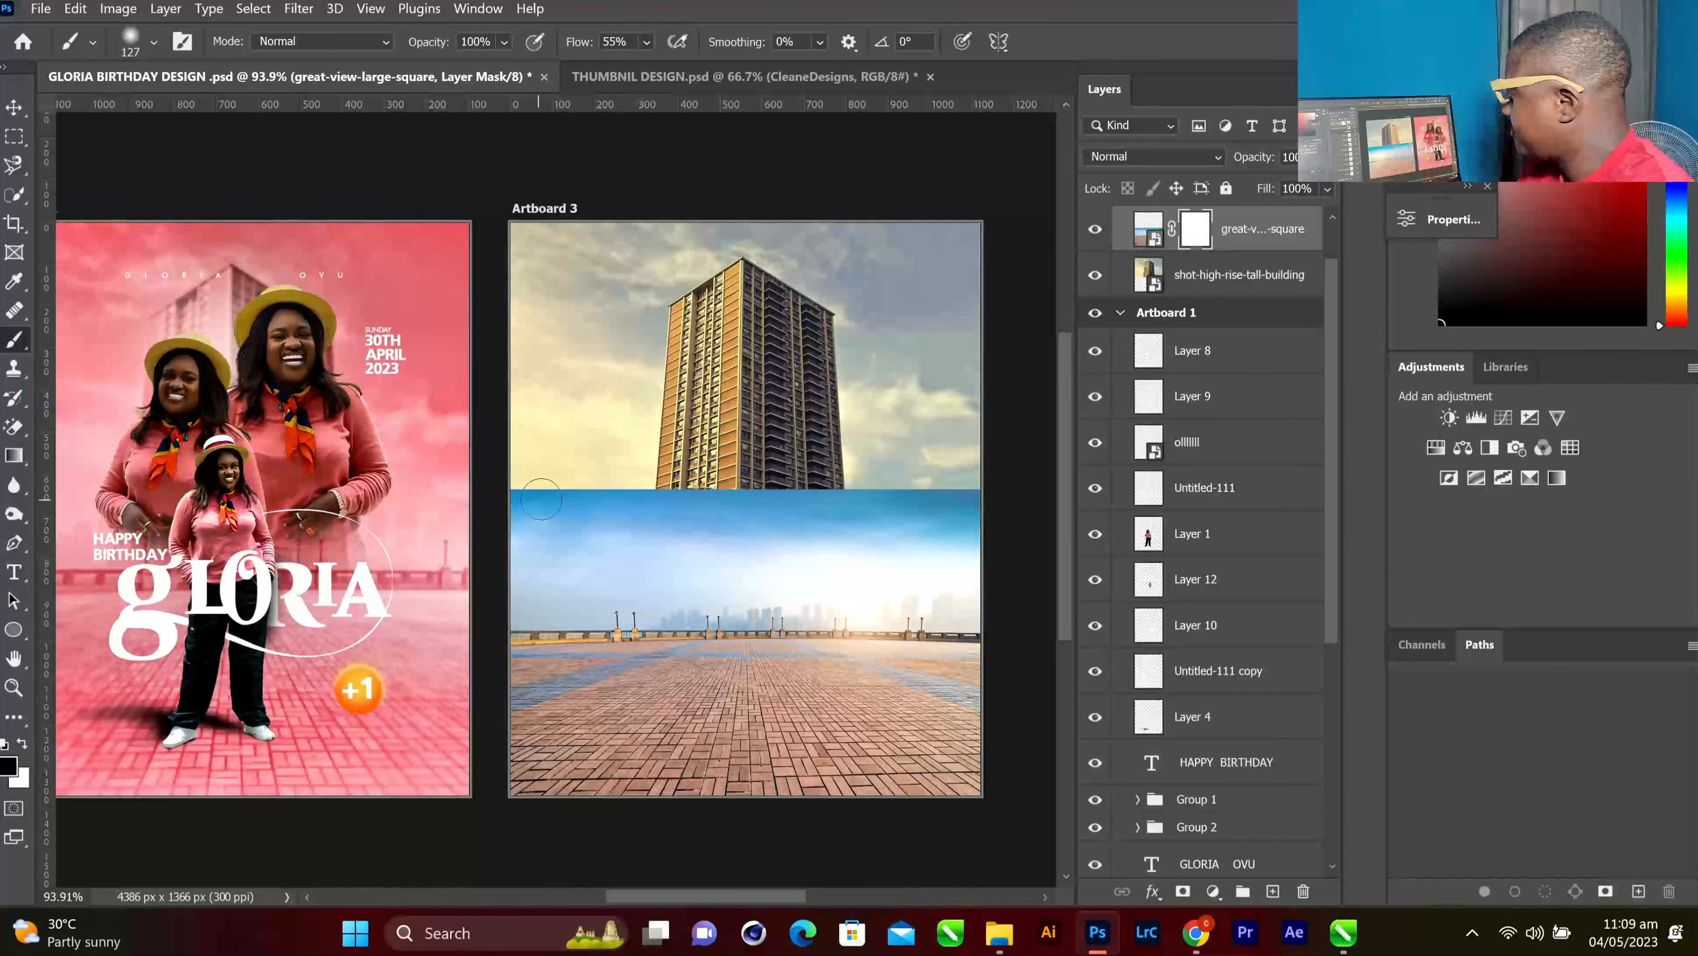
{"action": "key", "text": "bracketright"}
{"action": "key", "text": "bracketright"}
{"action": "key", "text": "bracketright"}
{"action": "key", "text": "bracketright"}
{"action": "key", "text": "bracketright"}
{"action": "key", "text": "bracketright"}
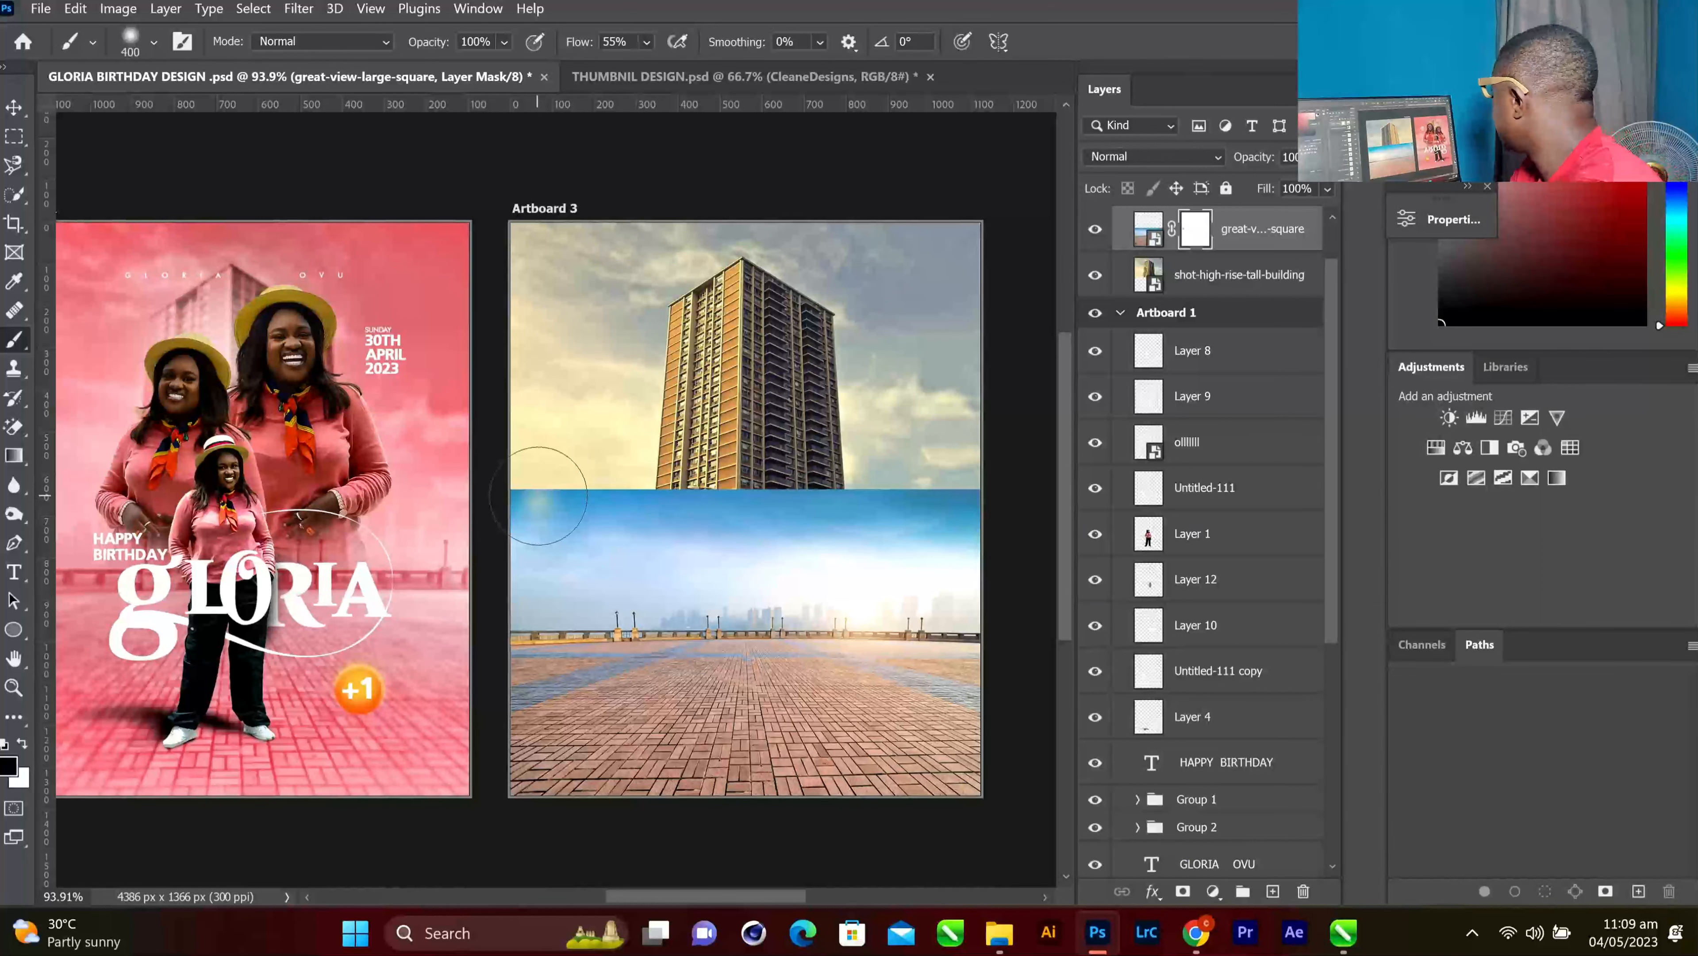
Try a mask stroke at about 72% opacity and 41% flow, then undo it
{"action": "left_click", "coordinate": [505, 41]}
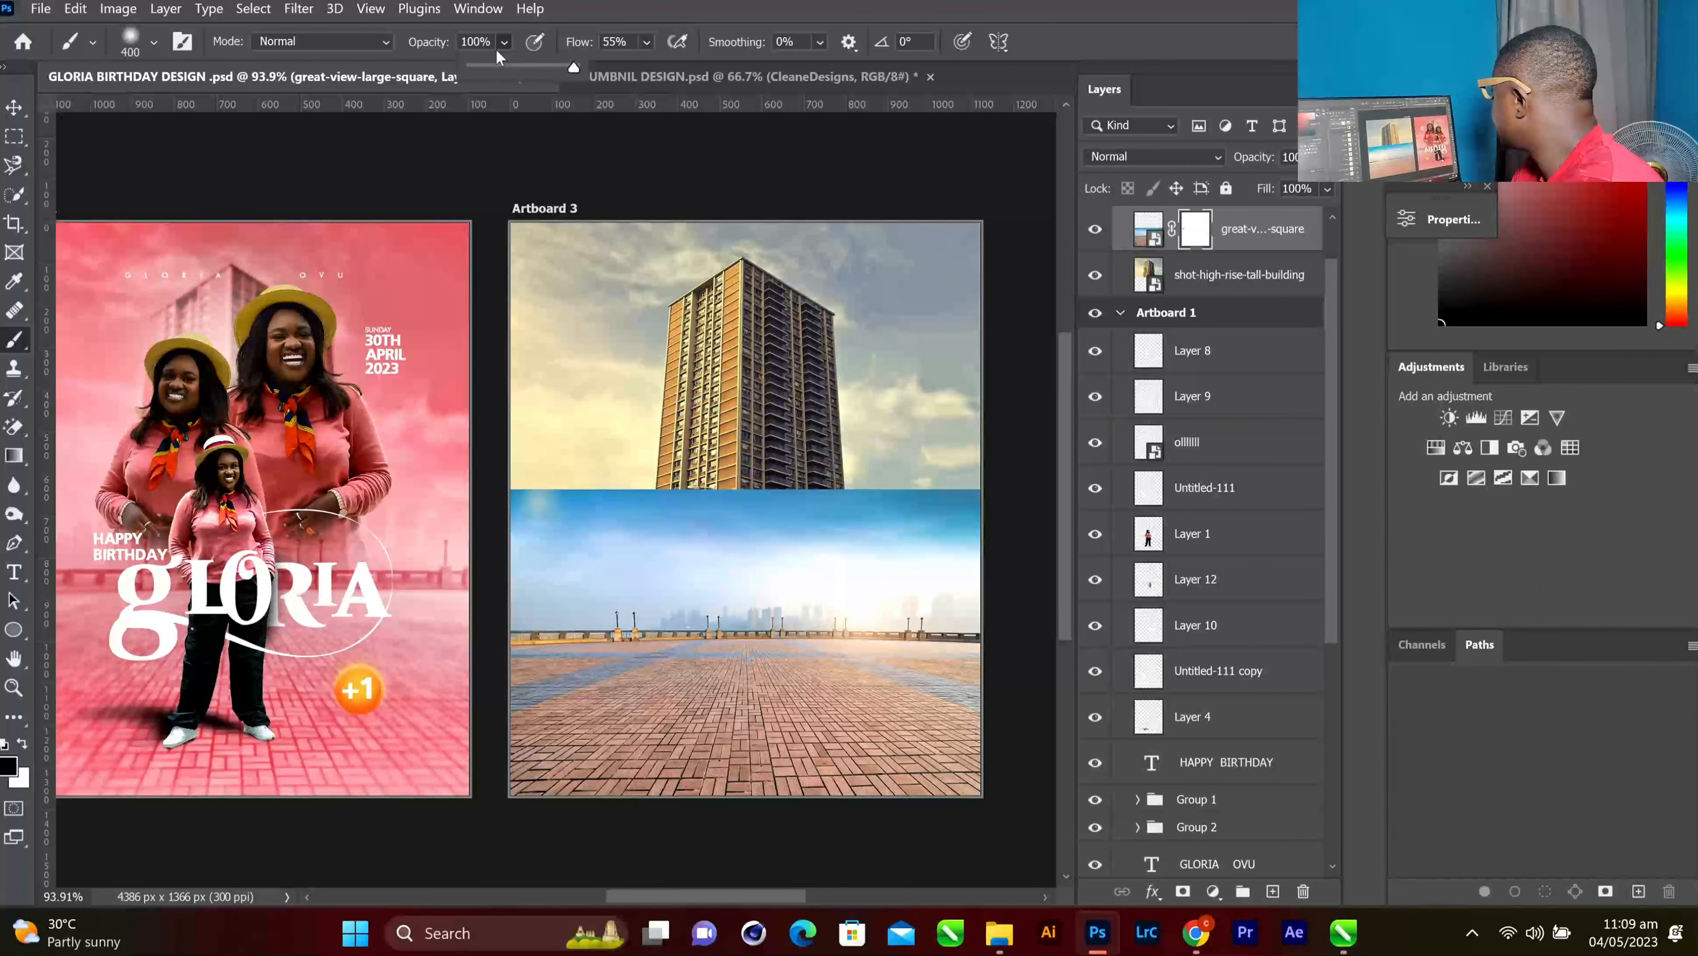
{"action": "left_click", "coordinate": [534, 69]}
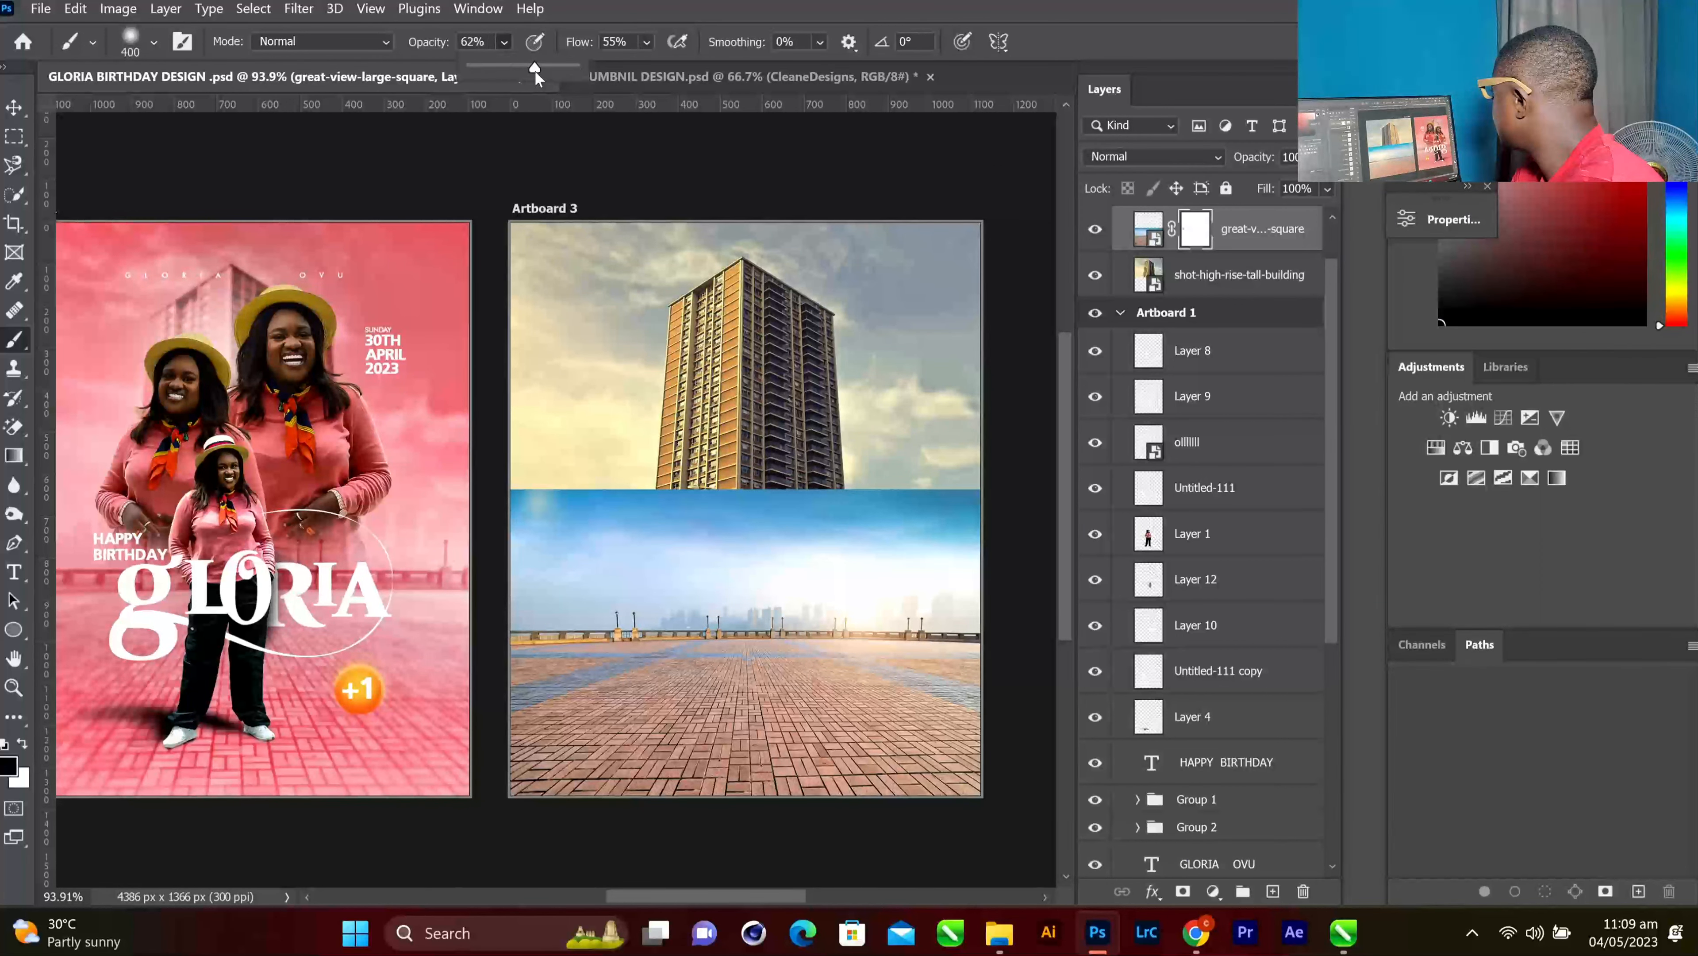
{"action": "left_click", "coordinate": [647, 43]}
{"action": "left_click", "coordinate": [672, 69]}
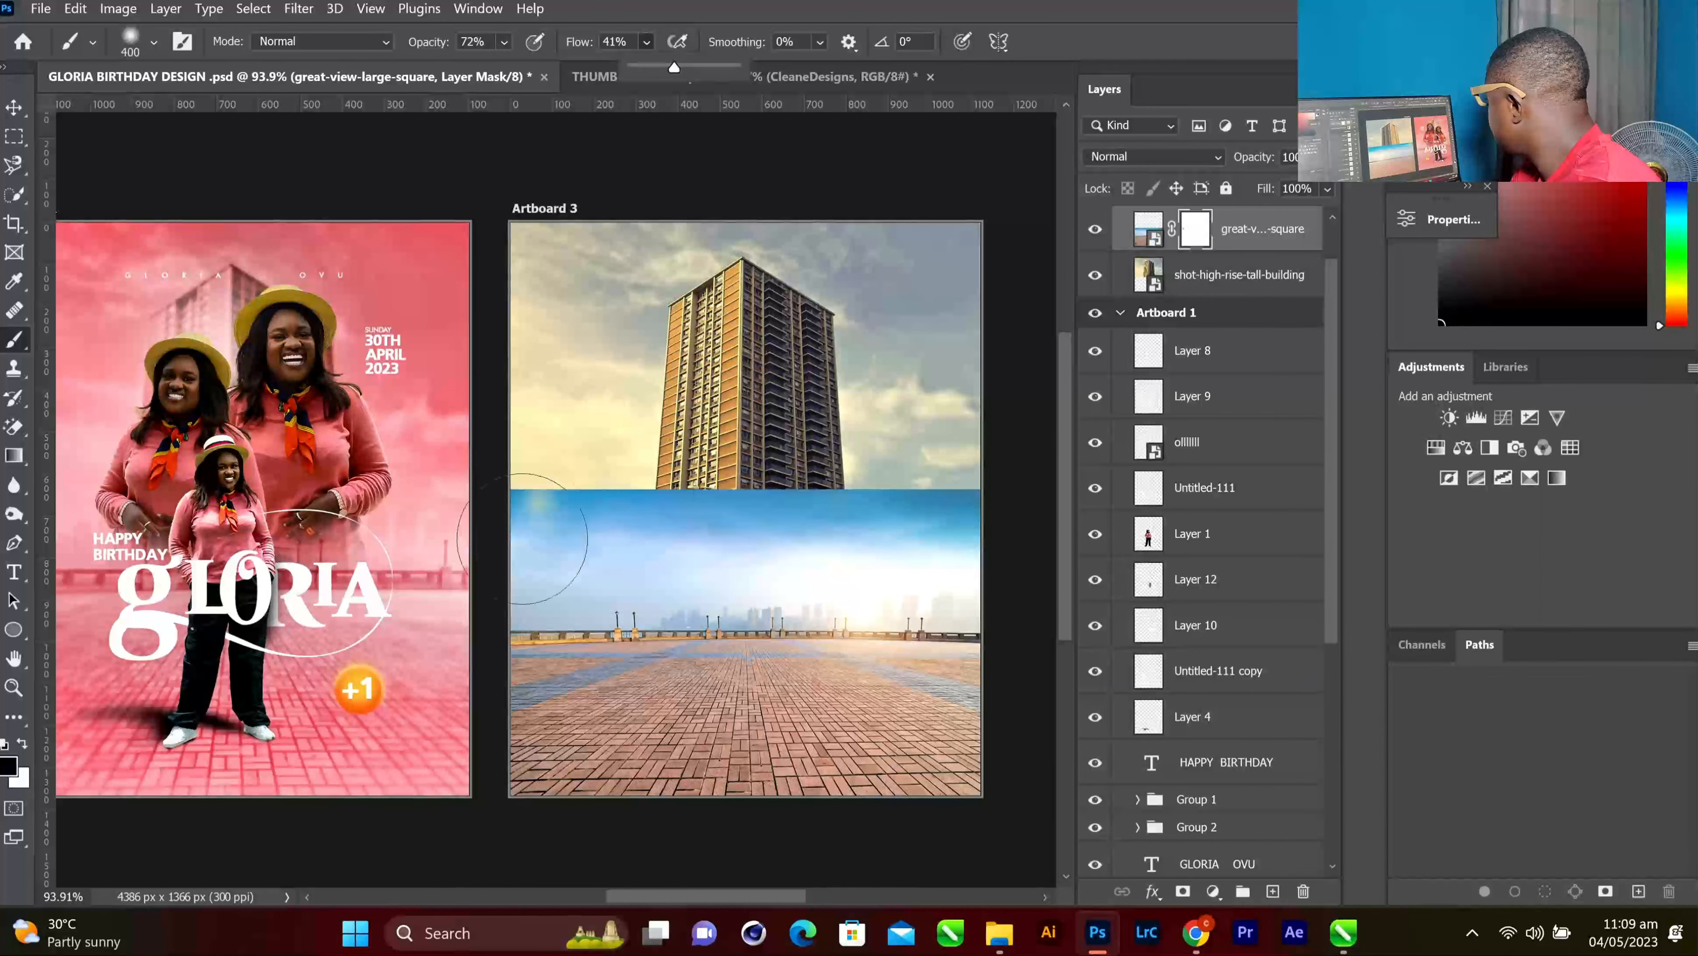
{"action": "mouse_move", "coordinate": [602, 535]}
{"action": "left_mouse_down"}
{"action": "mouse_move", "coordinate": [683, 531]}
{"action": "mouse_move", "coordinate": [567, 492]}
{"action": "mouse_move", "coordinate": [714, 491]}
{"action": "mouse_move", "coordinate": [720, 476]}
{"action": "left_mouse_up"}
{"action": "key", "text": "ctrl+z"}
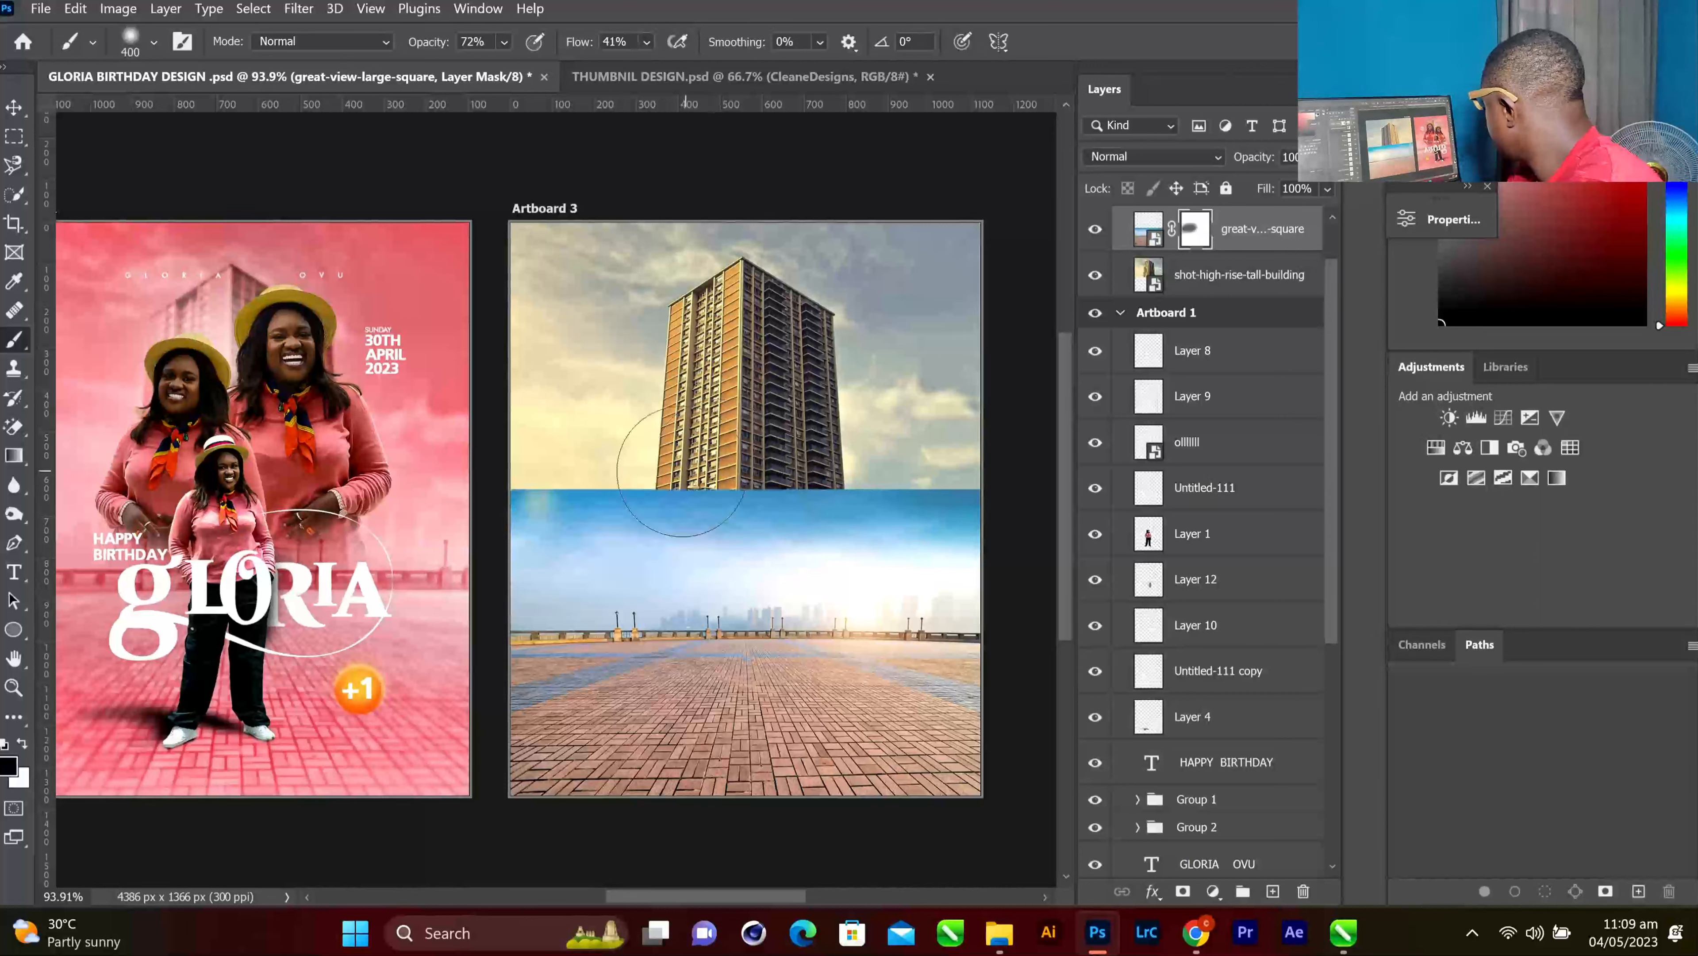
Paint the plaza mask at 25% opacity and 24% flow to fade the blue sky band and reveal the building
{"action": "left_click", "coordinate": [504, 43]}
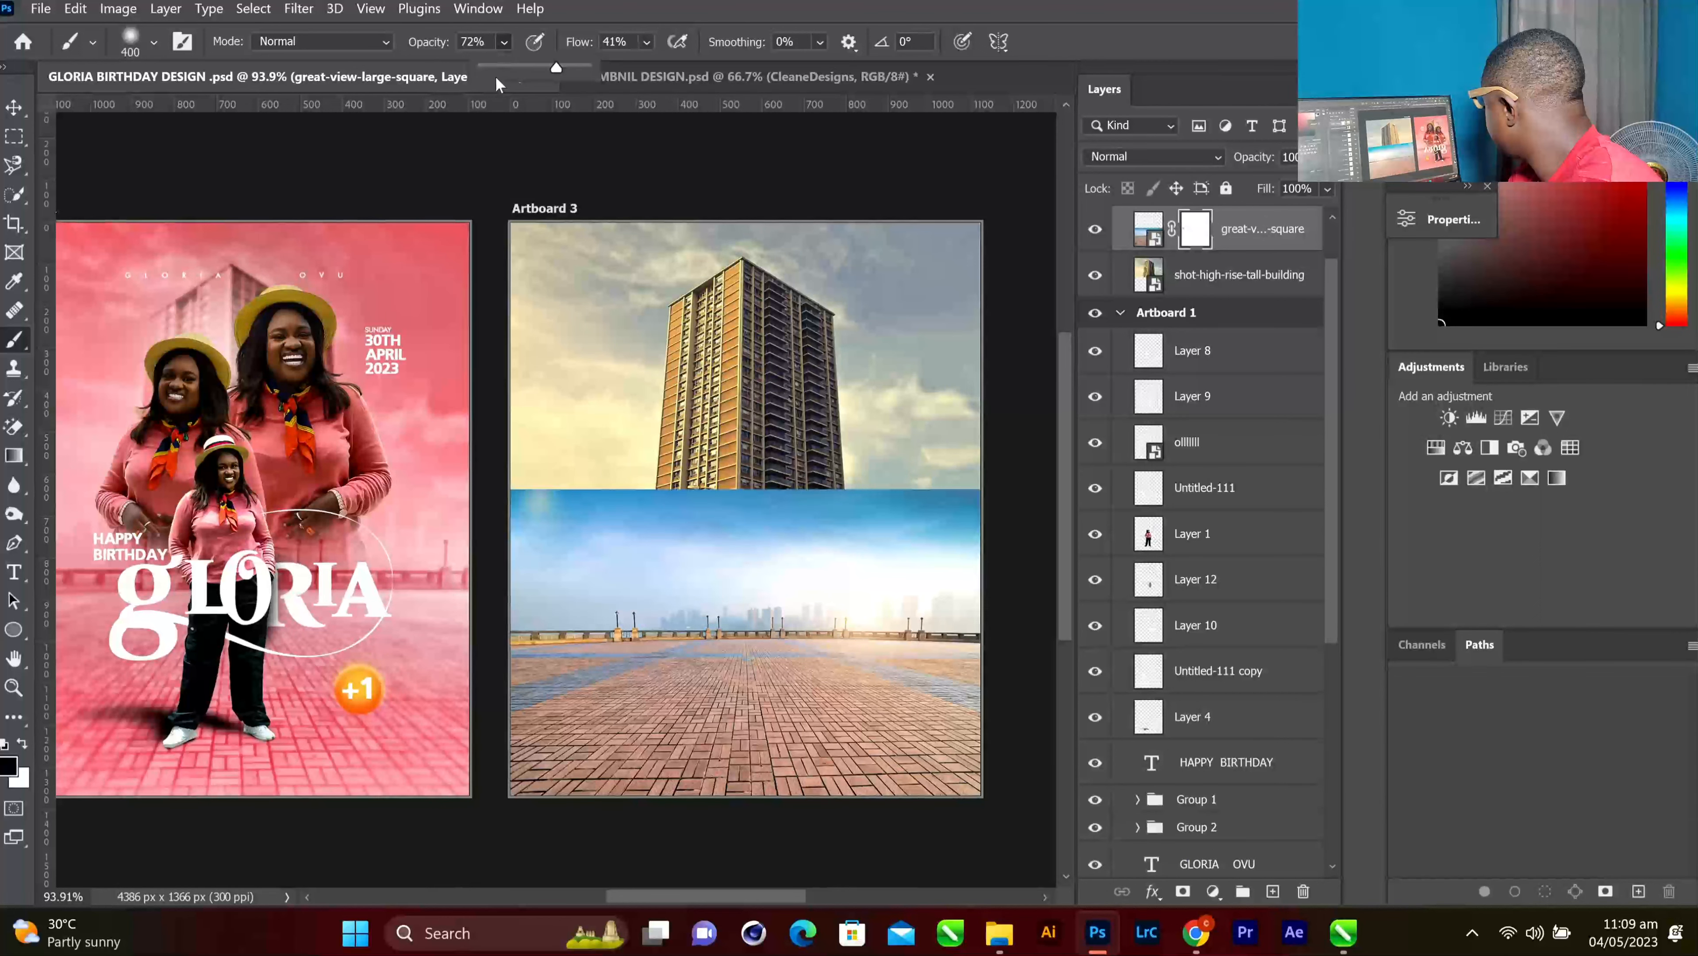
{"action": "left_click", "coordinate": [513, 67]}
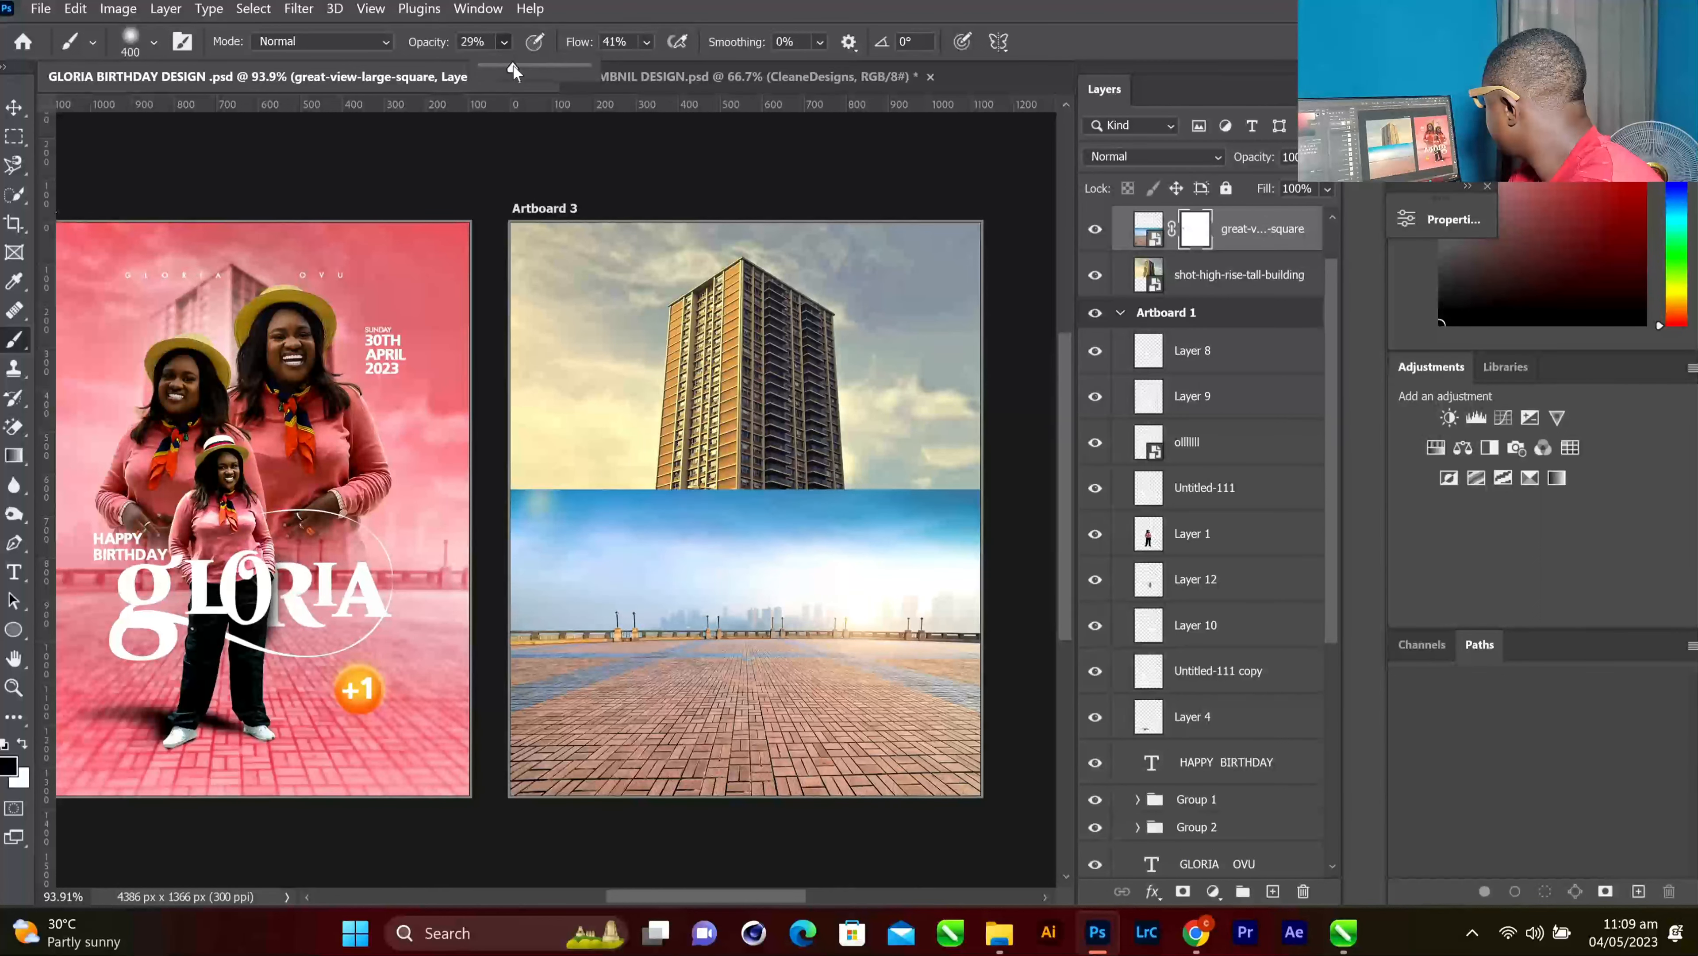
{"action": "left_click", "coordinate": [647, 43]}
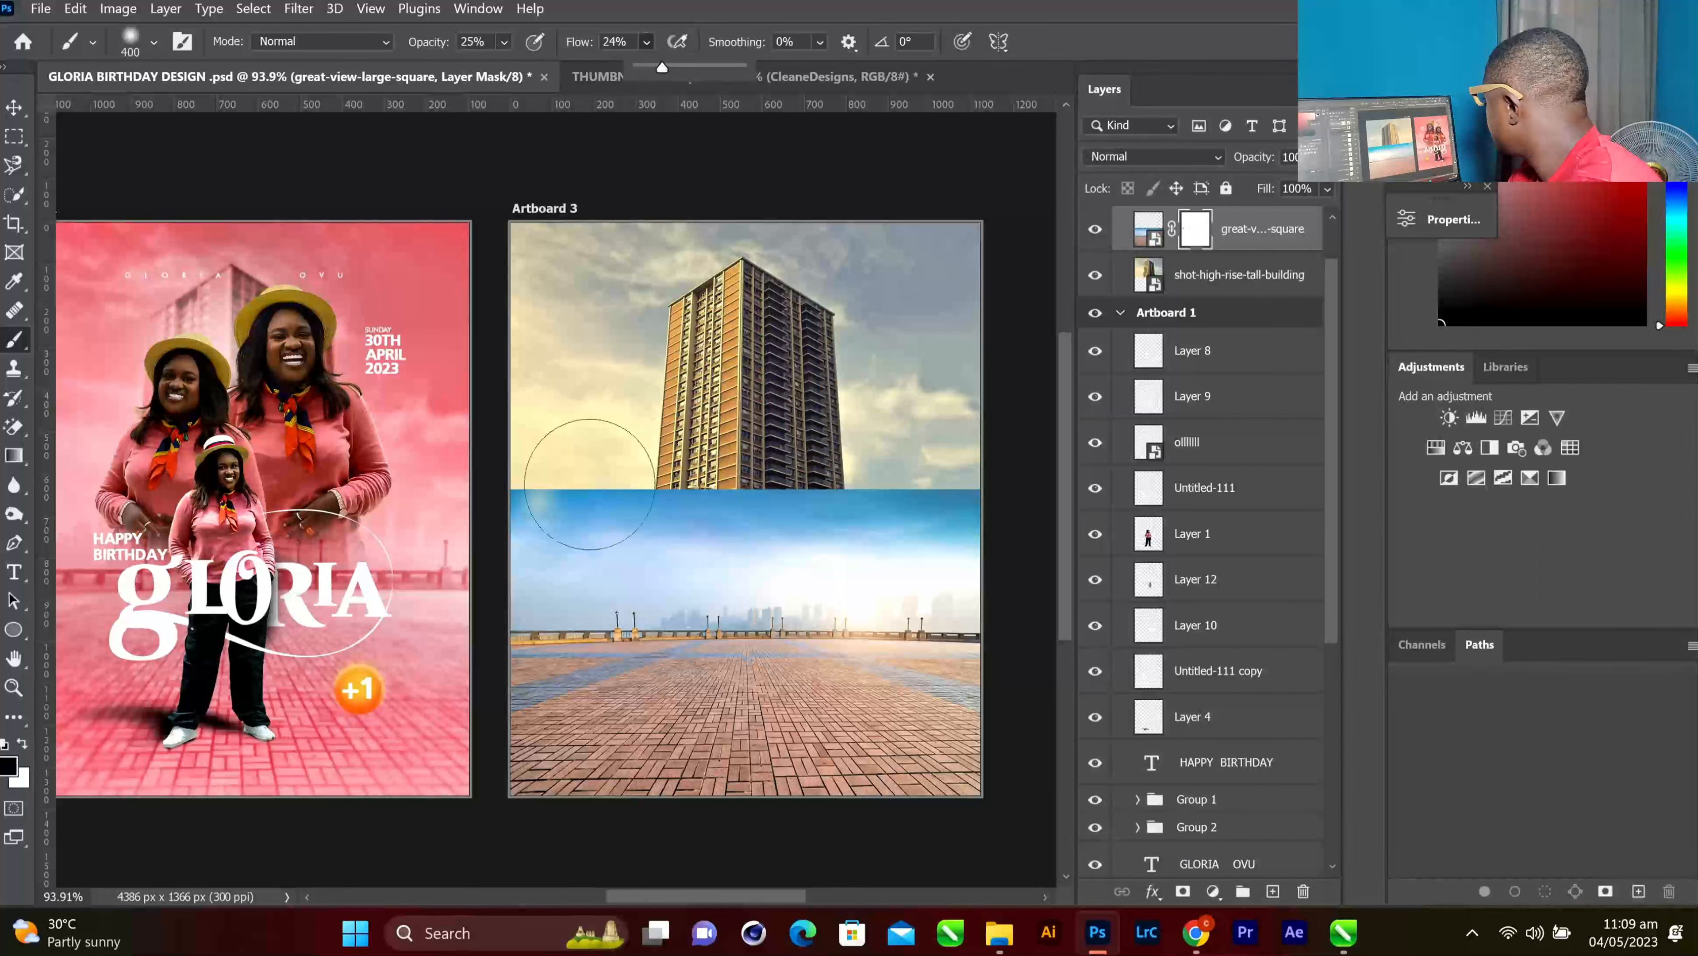
{"action": "left_click", "coordinate": [540, 492]}
{"action": "mouse_move", "coordinate": [609, 481]}
{"action": "left_mouse_down"}
{"action": "mouse_move", "coordinate": [773, 471]}
{"action": "mouse_move", "coordinate": [567, 504]}
{"action": "mouse_move", "coordinate": [672, 473]}
{"action": "mouse_move", "coordinate": [612, 494]}
{"action": "mouse_move", "coordinate": [681, 486]}
{"action": "mouse_move", "coordinate": [549, 513]}
{"action": "mouse_move", "coordinate": [655, 514]}
{"action": "mouse_move", "coordinate": [697, 500]}
{"action": "mouse_move", "coordinate": [596, 509]}
{"action": "mouse_move", "coordinate": [527, 487]}
{"action": "mouse_move", "coordinate": [862, 481]}
{"action": "mouse_move", "coordinate": [1015, 435]}
{"action": "mouse_move", "coordinate": [929, 471]}
{"action": "left_mouse_up"}
{"action": "left_click", "coordinate": [929, 471]}
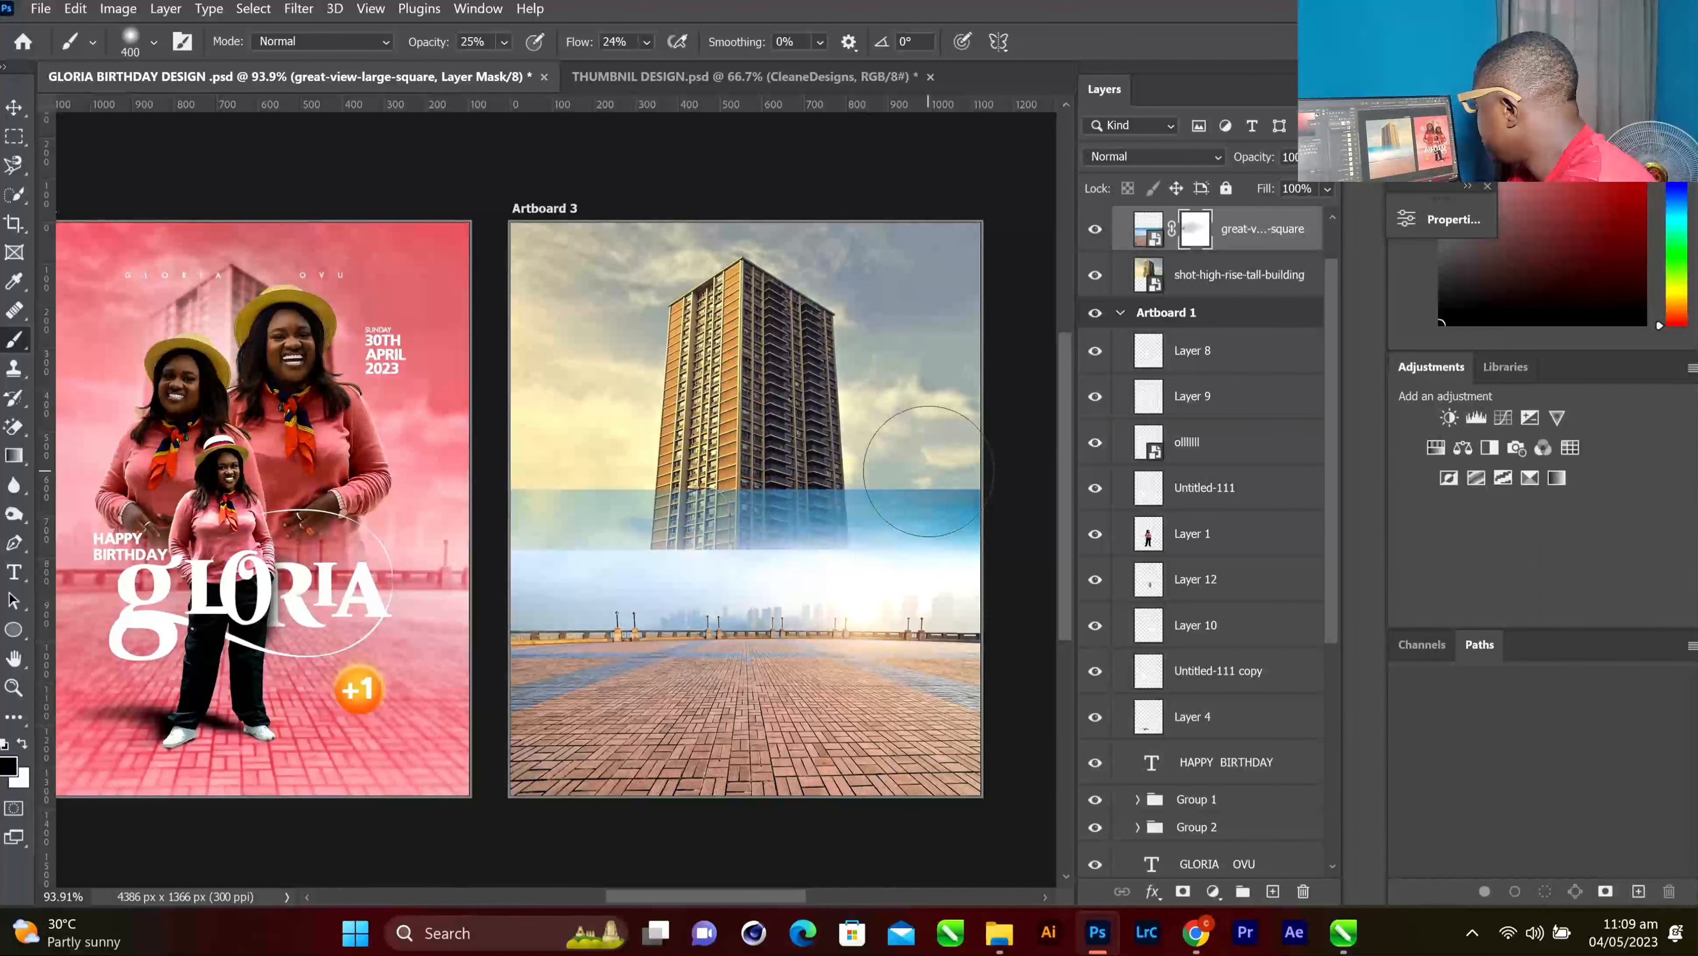
{"action": "left_click", "coordinate": [929, 471]}
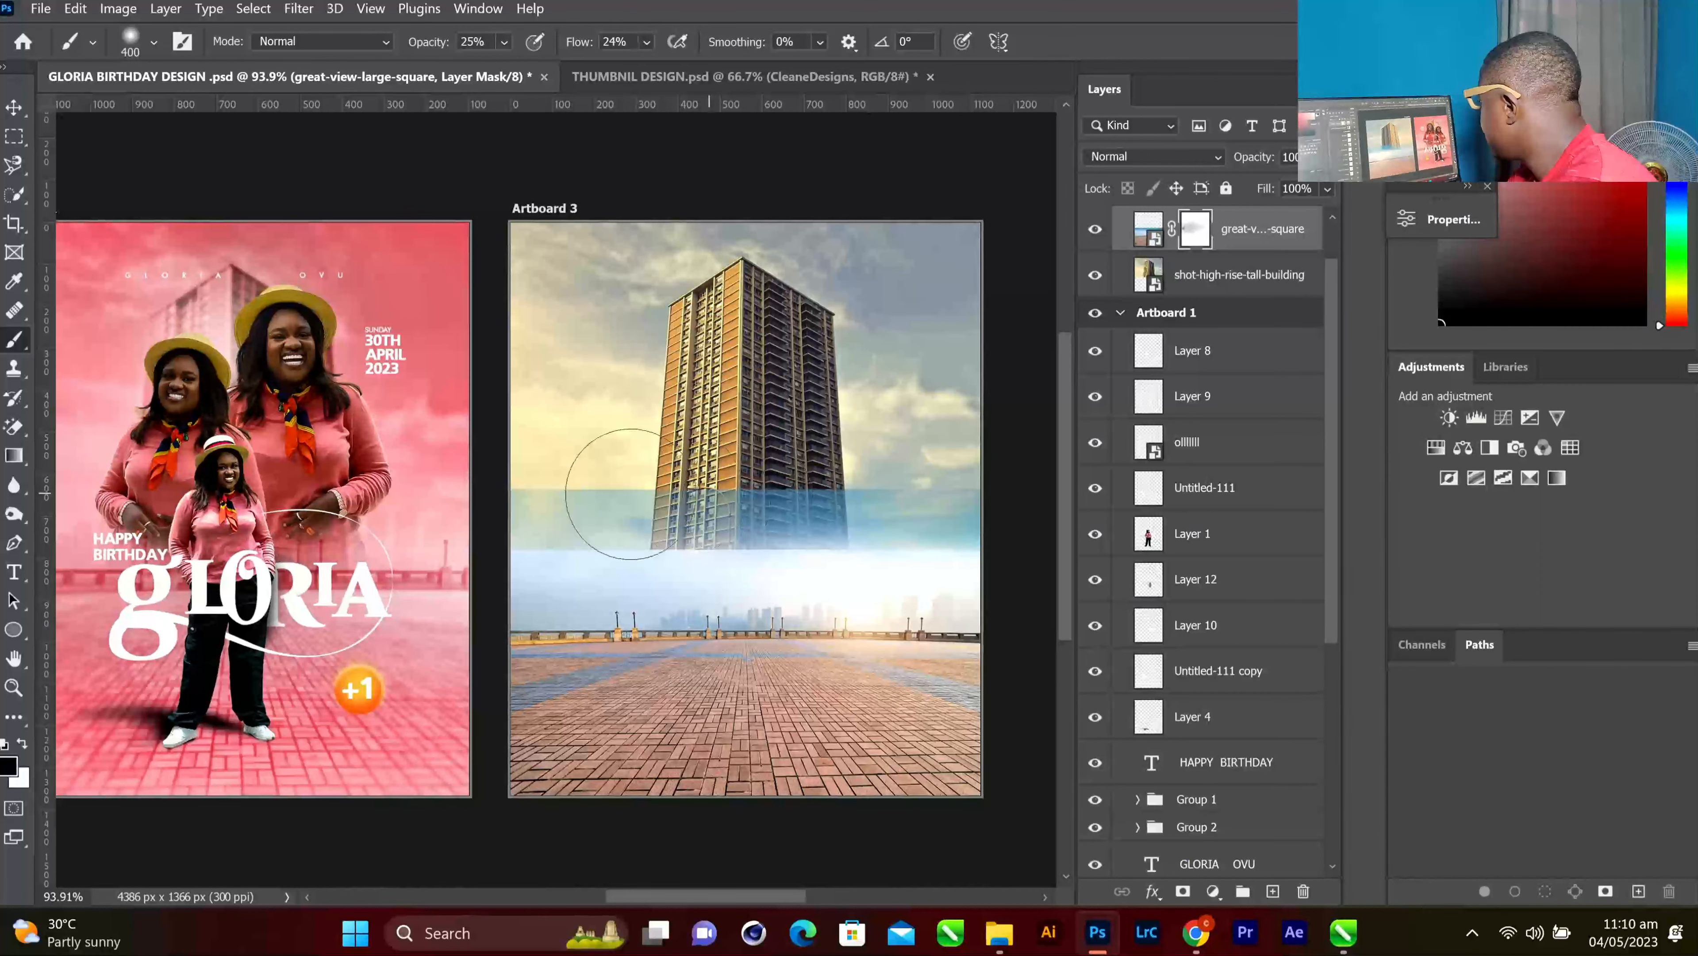
{"action": "mouse_move", "coordinate": [631, 493]}
{"action": "left_mouse_down"}
{"action": "mouse_move", "coordinate": [650, 472]}
{"action": "mouse_move", "coordinate": [531, 433]}
{"action": "left_mouse_up"}
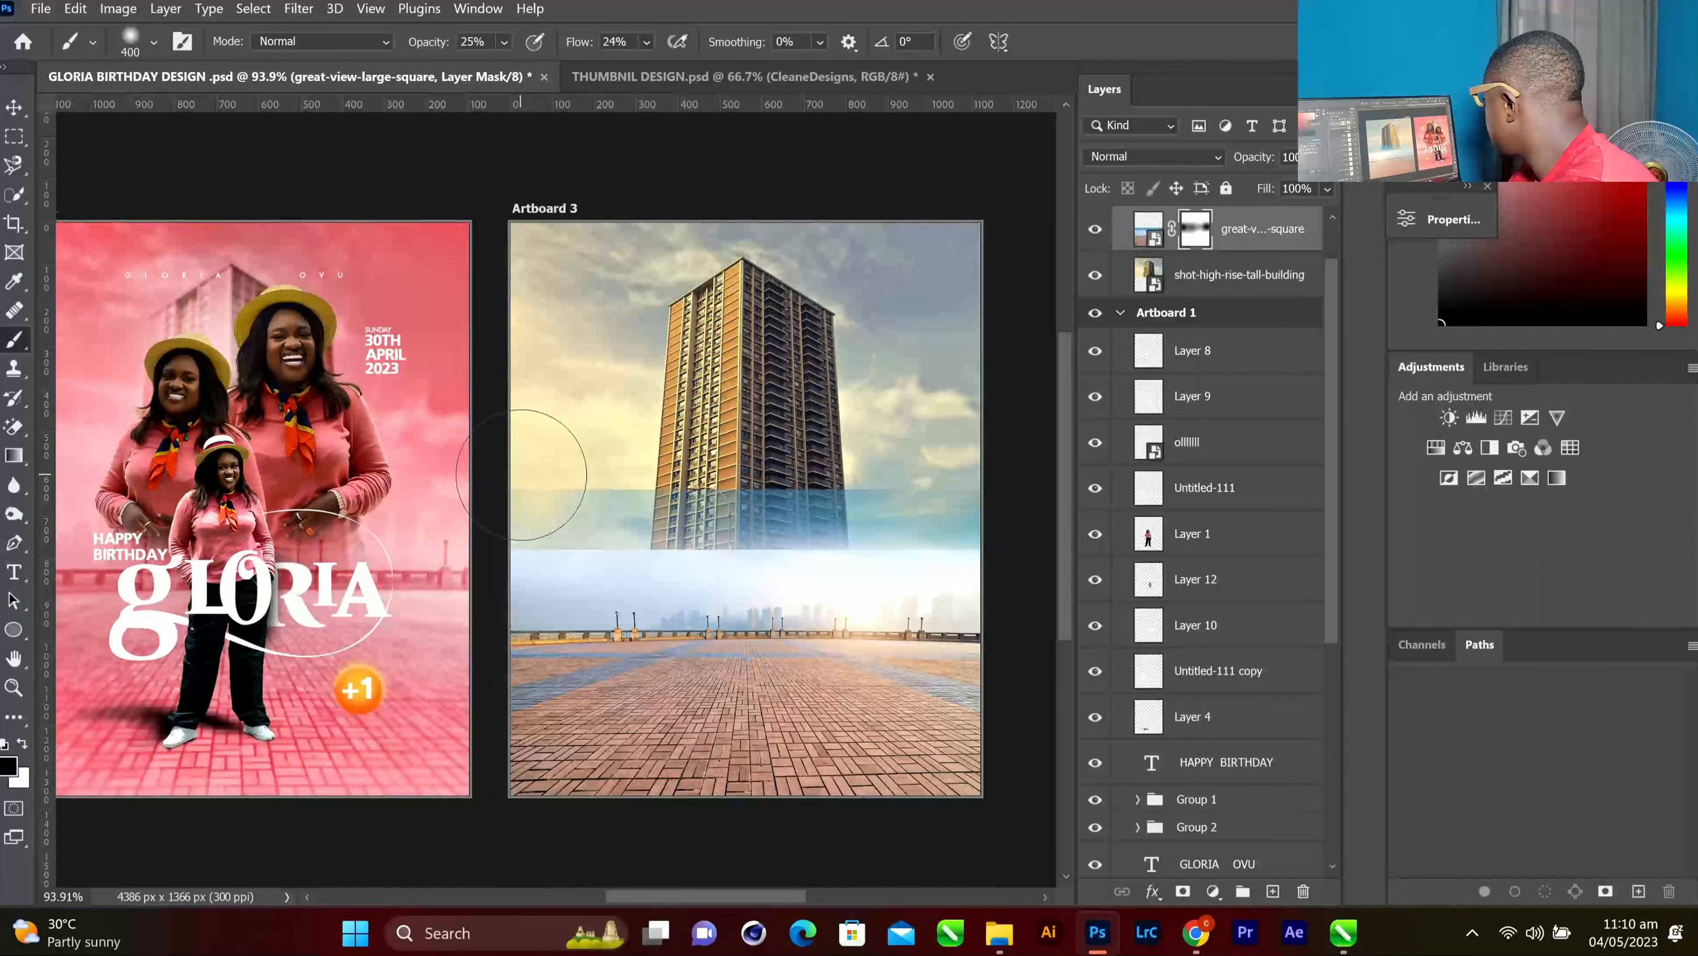
{"action": "left_click", "coordinate": [504, 42]}
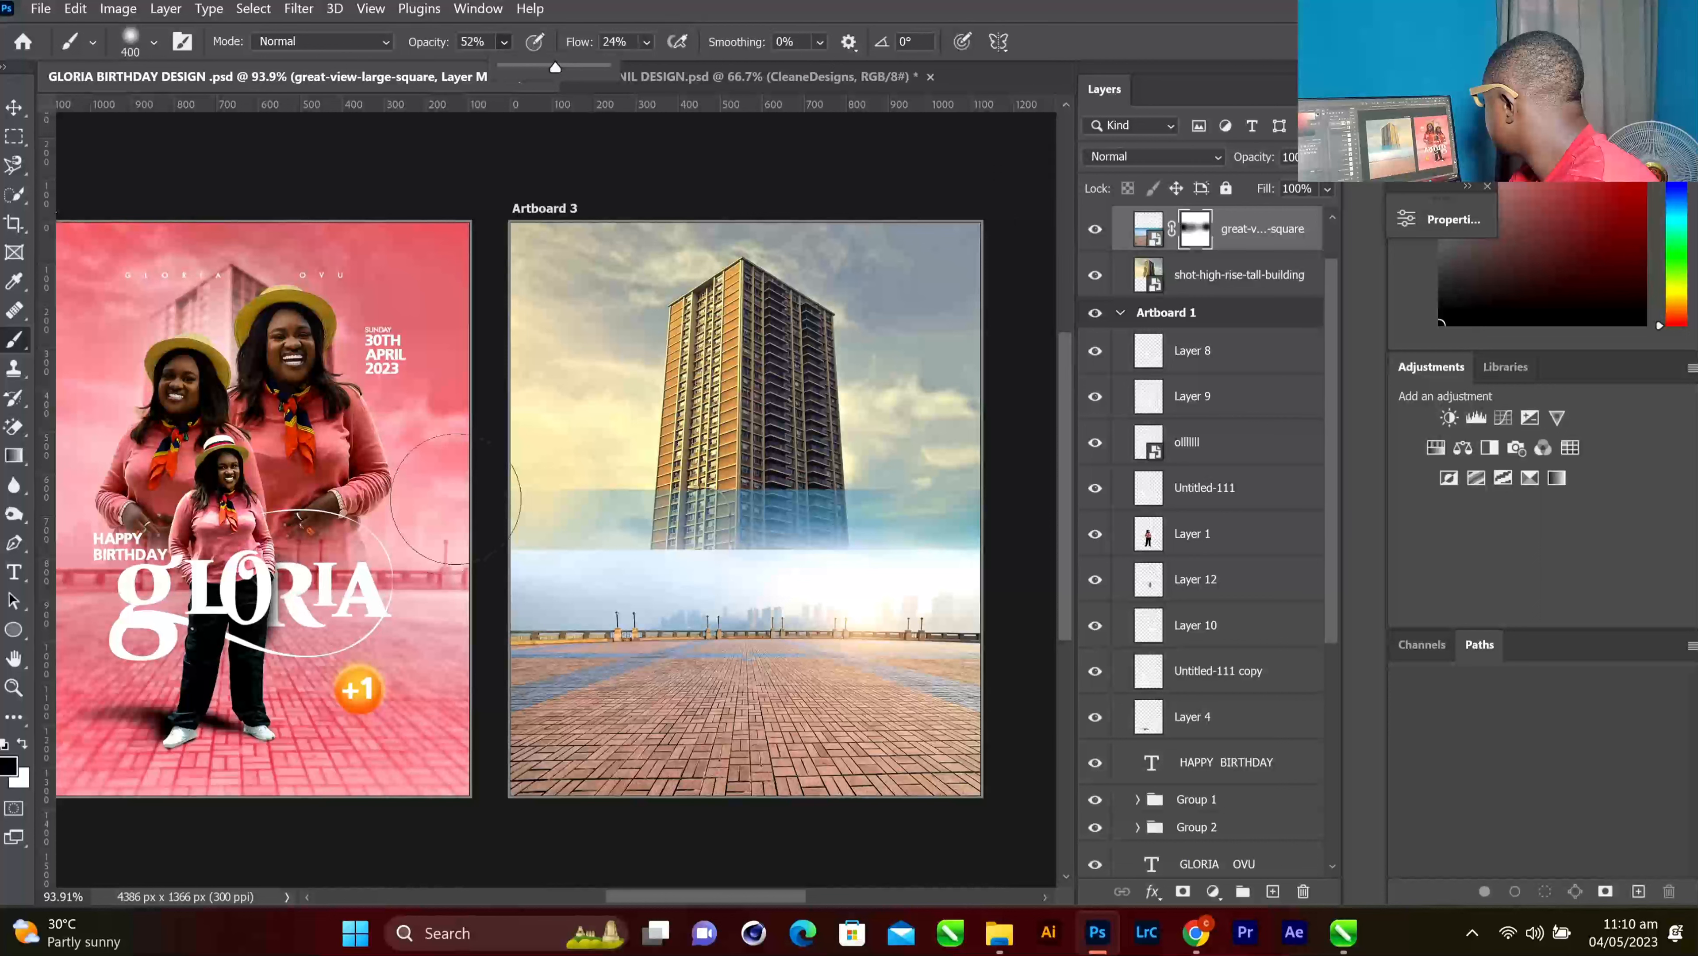
{"action": "left_click", "coordinate": [664, 453]}
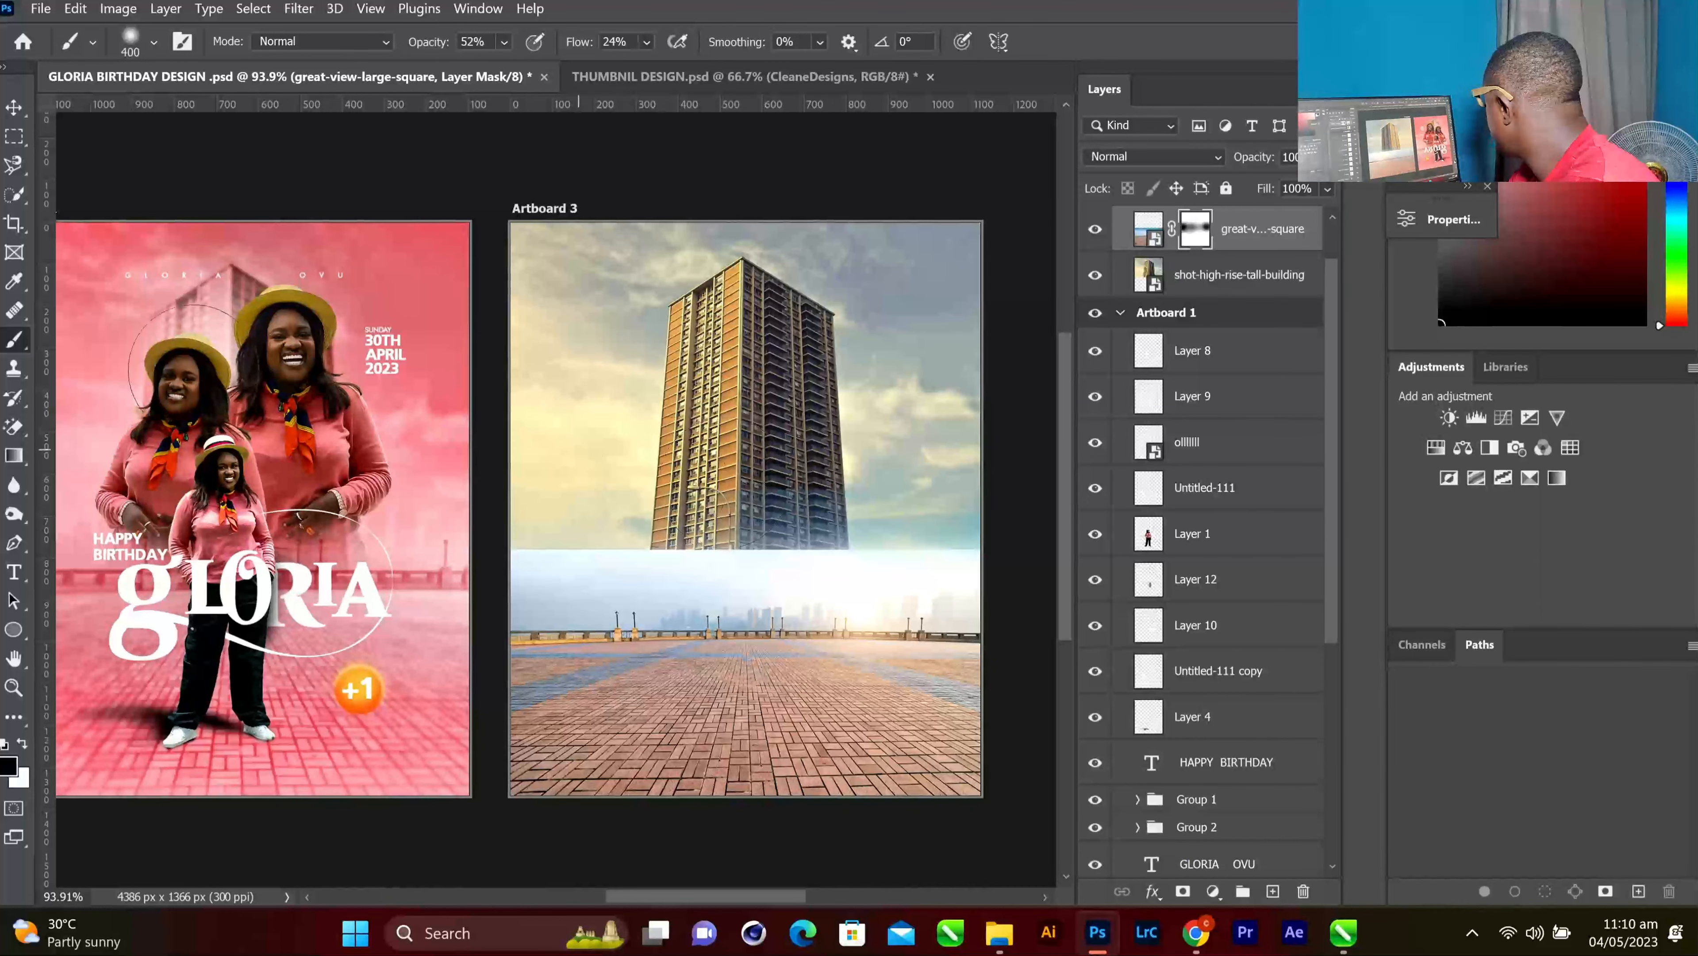
{"action": "left_click", "coordinate": [14, 107]}
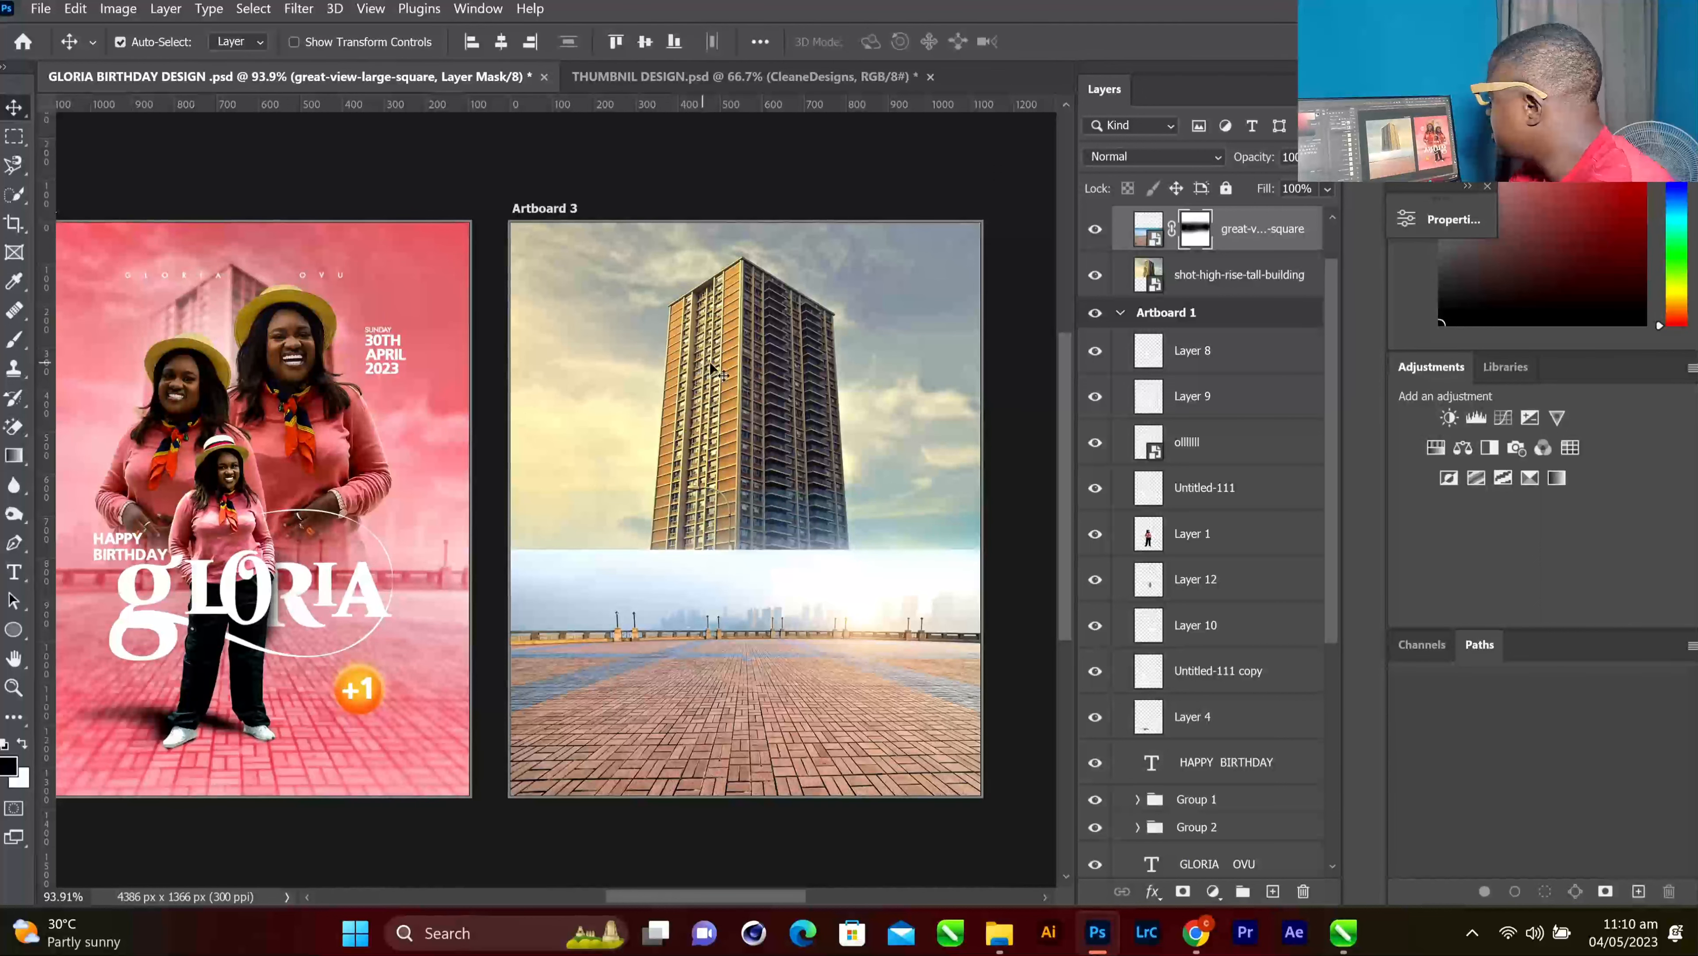
Stretch the tall building layer downward with Free Transform so its base meets the plaza
{"action": "left_click", "coordinate": [726, 364]}
{"action": "key", "text": "ctrl+t"}
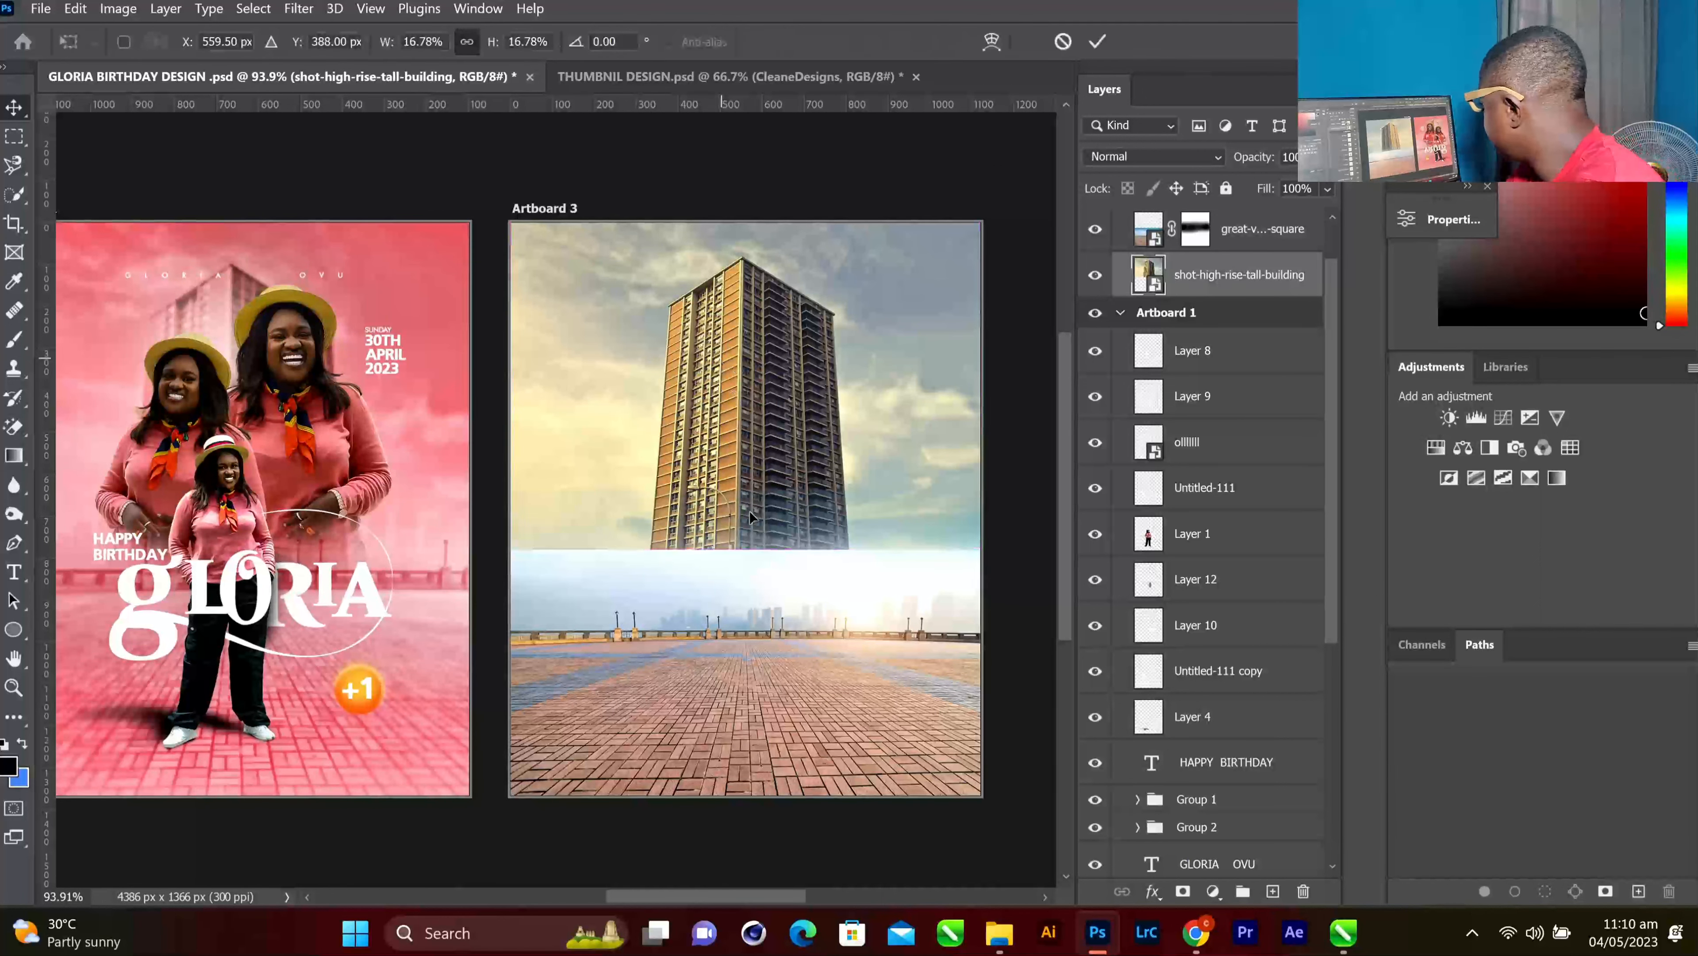
{"action": "left_click_drag", "start_coordinate": [746, 577], "coordinate": [747, 635]}
{"action": "left_click", "coordinate": [1098, 42]}
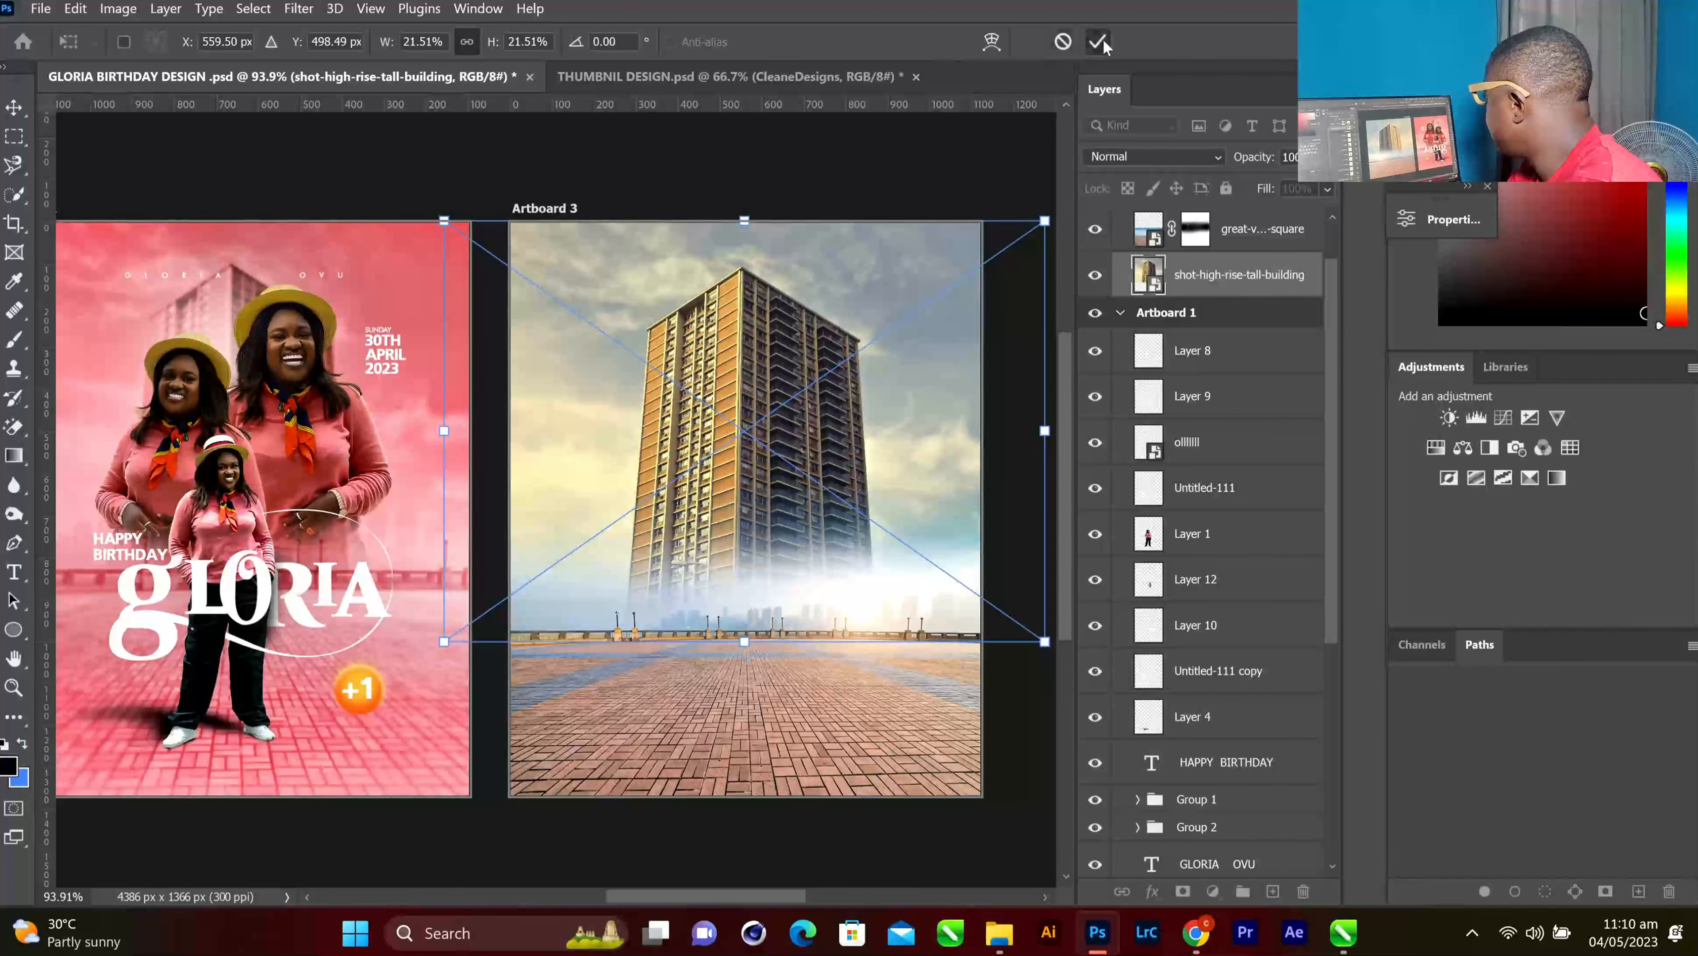
Select the great-view-large-square plaza layer and review the artboard
{"action": "scroll", "coordinate": [807, 474], "scroll_direction": "down", "scroll_amount": 1}
{"action": "scroll", "coordinate": [806, 474], "scroll_direction": "down", "scroll_amount": 2}
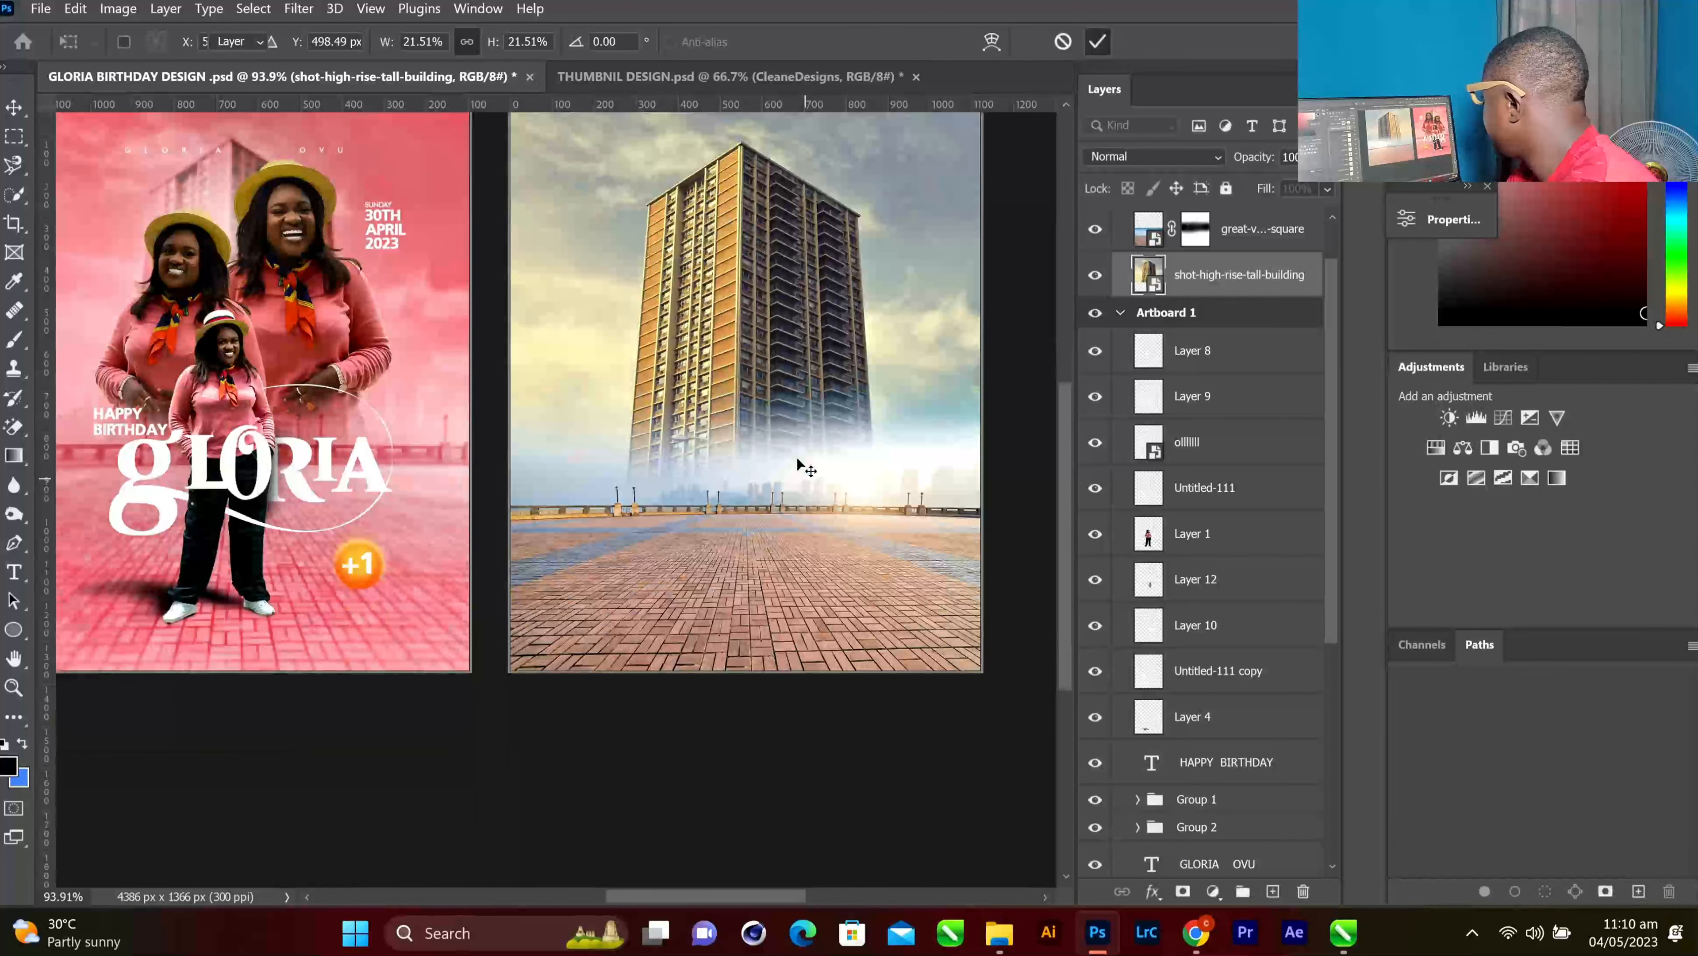
{"action": "scroll", "coordinate": [1210, 260], "scroll_direction": "up", "scroll_amount": 1}
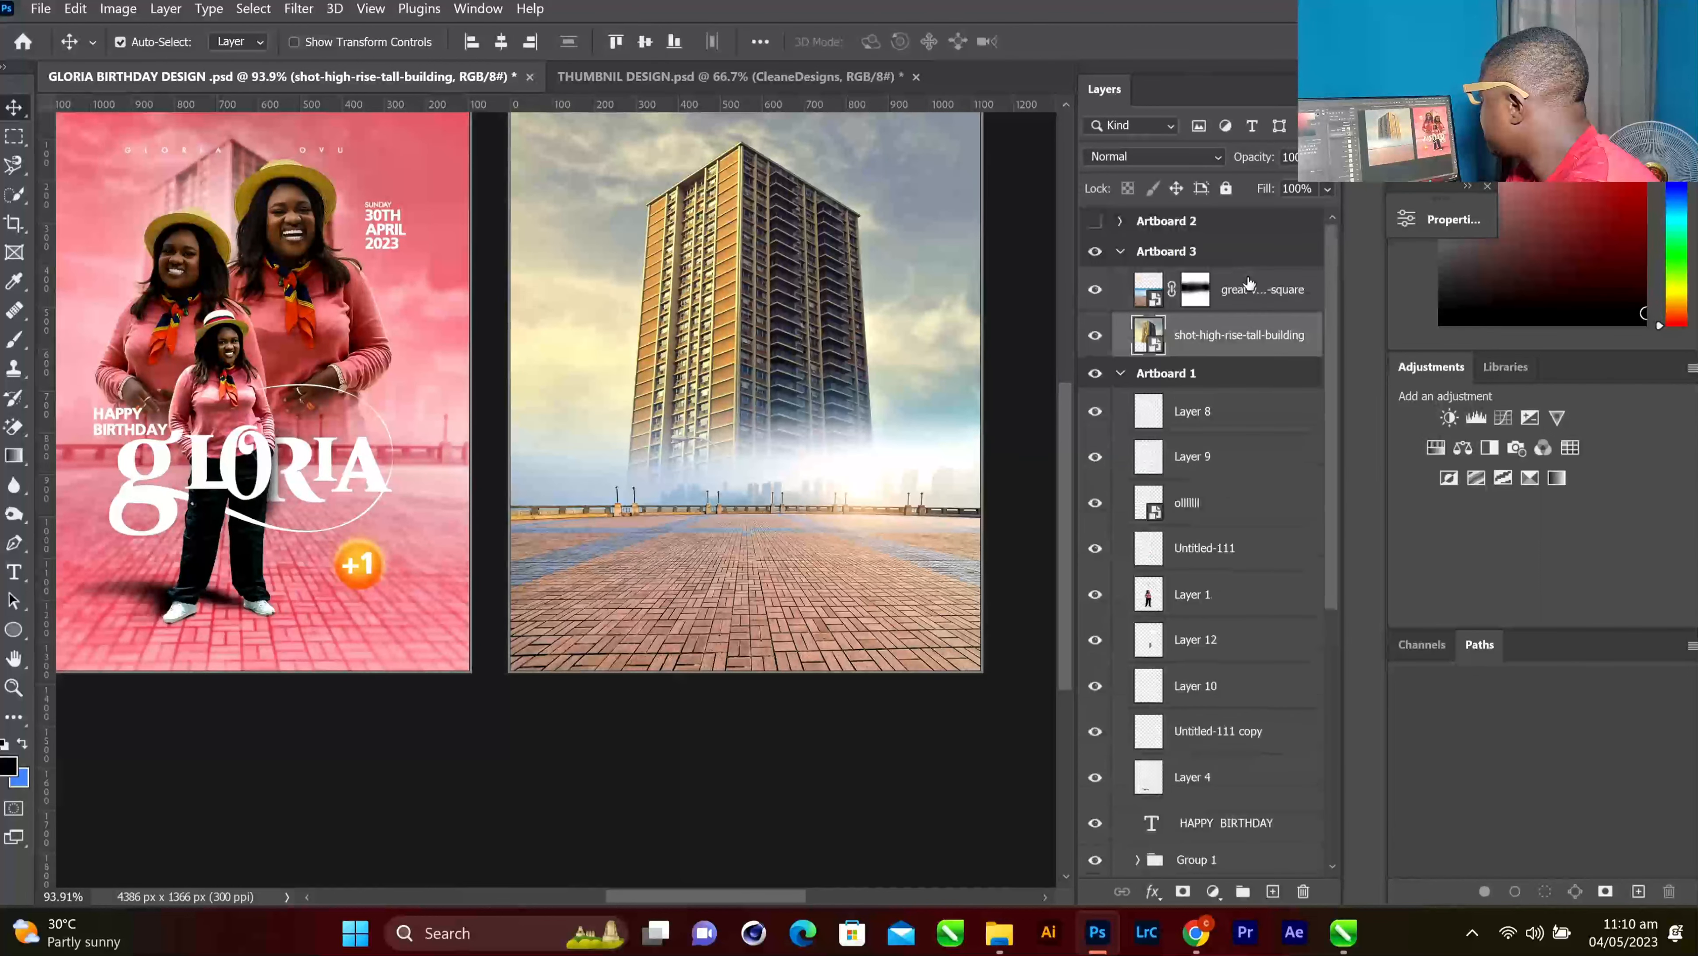
{"action": "left_click", "coordinate": [1210, 260]}
{"action": "scroll", "coordinate": [1207, 598], "scroll_direction": "down", "scroll_amount": 6}
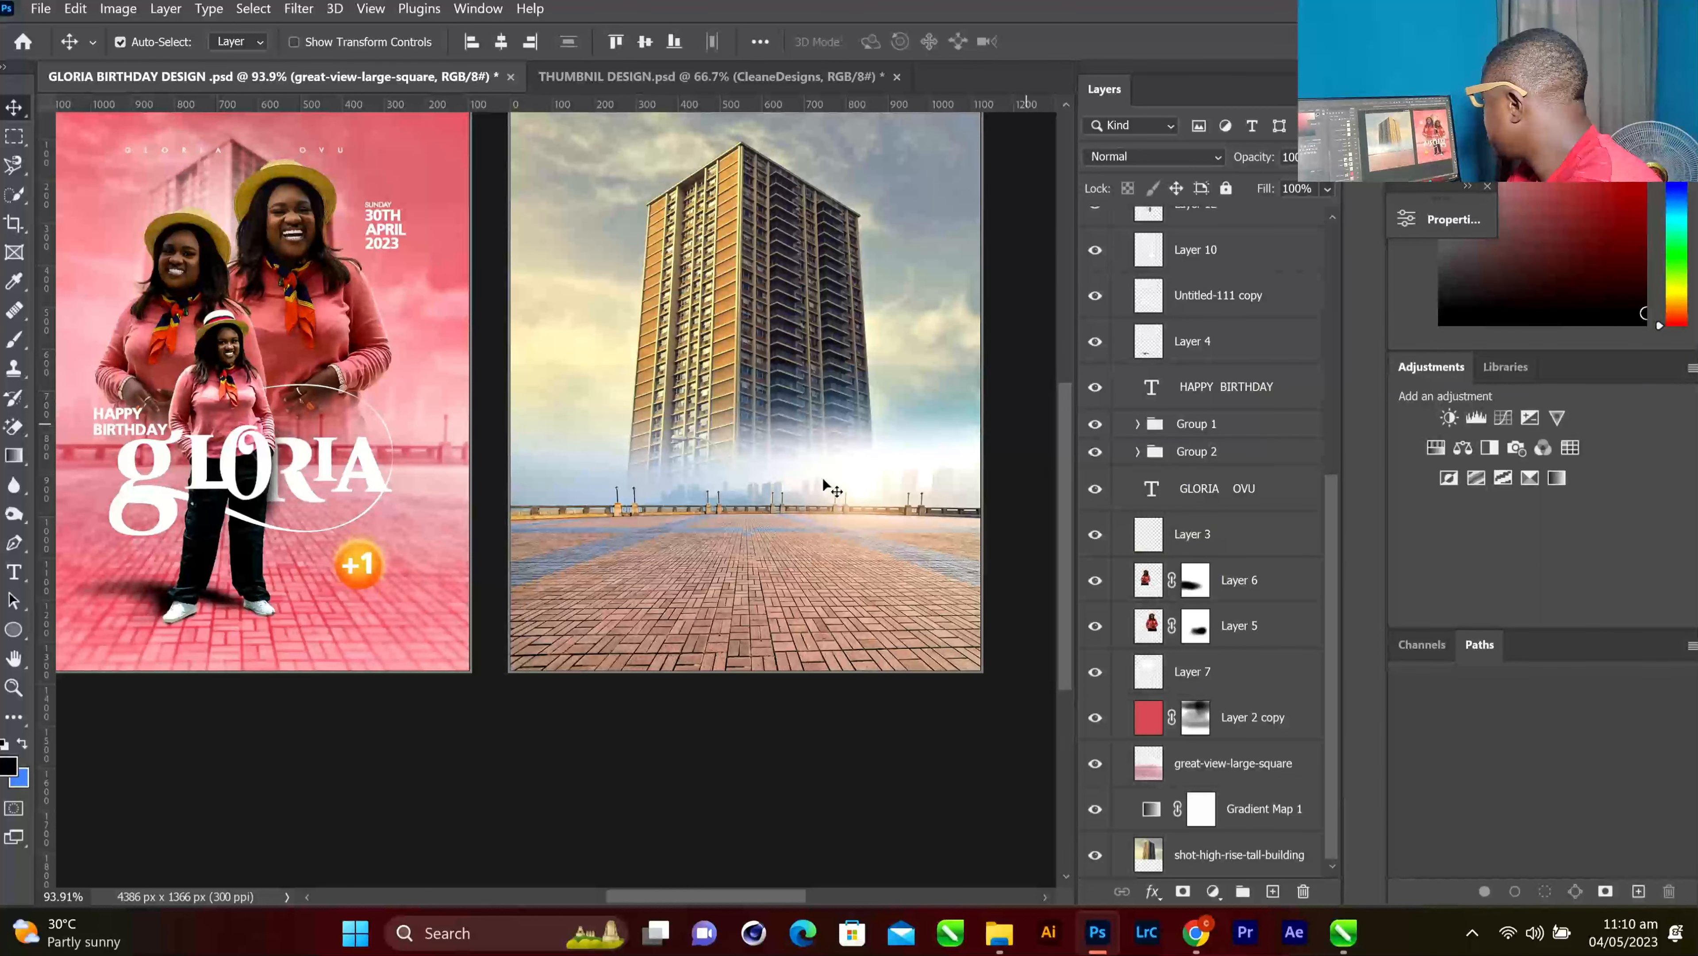
{"action": "scroll", "coordinate": [839, 483], "scroll_direction": "up", "scroll_amount": 3}
{"action": "scroll", "coordinate": [870, 462], "scroll_direction": "up", "scroll_amount": 2}
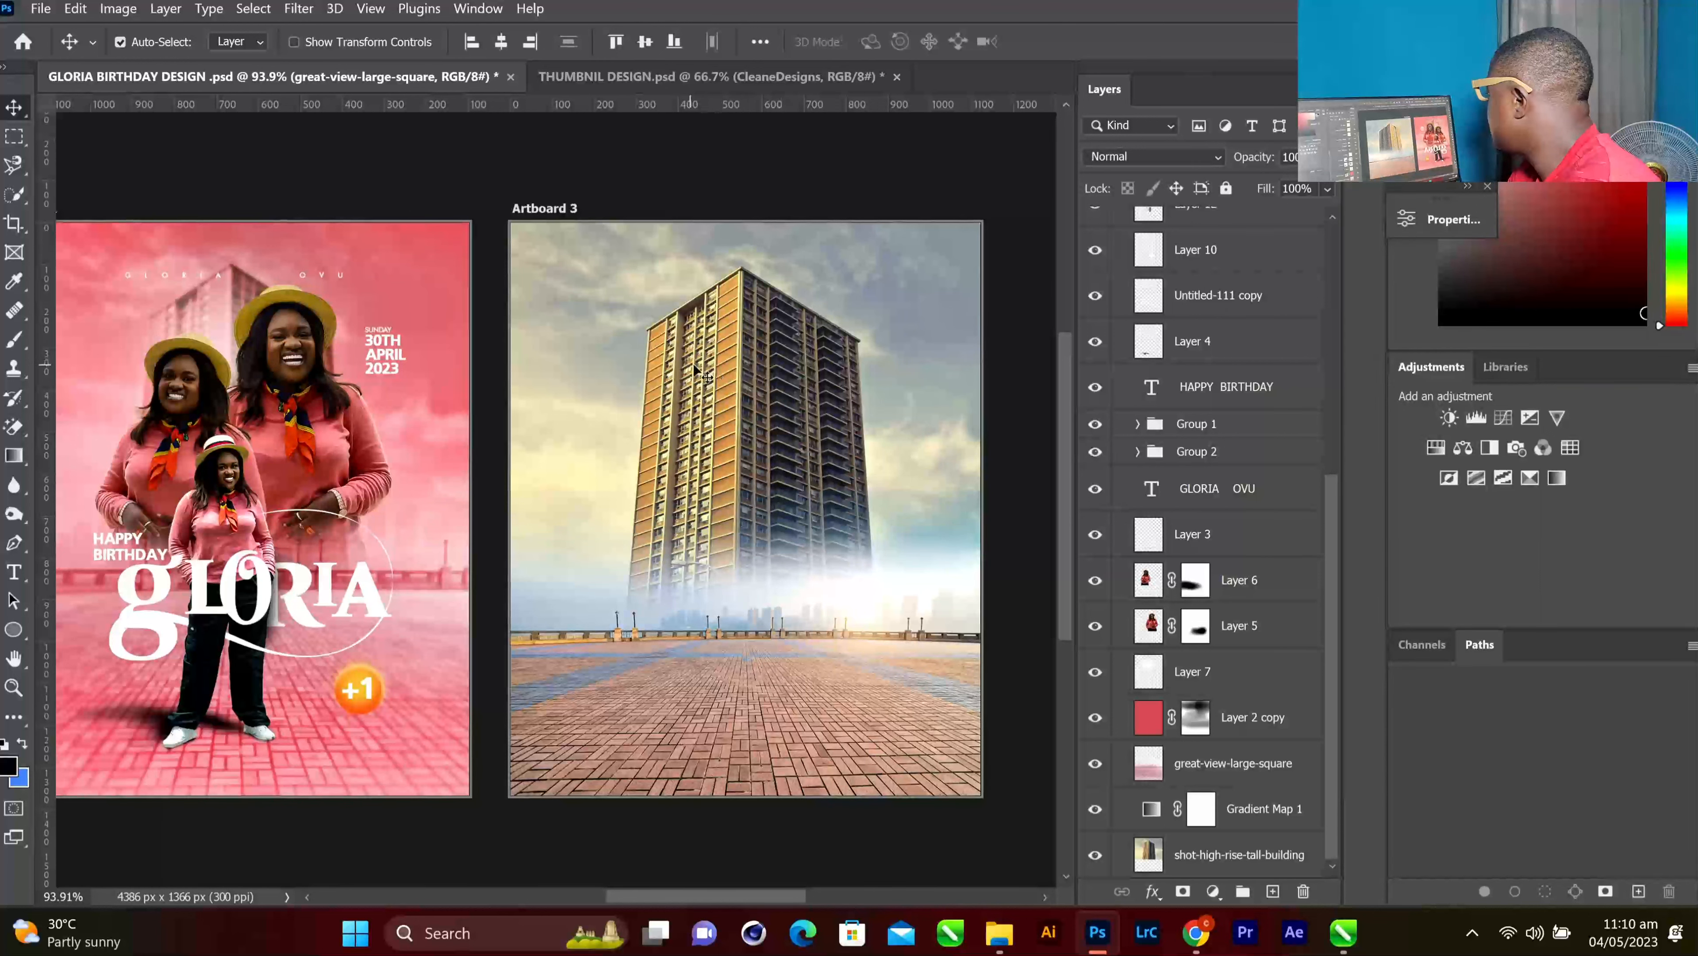
{"action": "scroll", "coordinate": [696, 369], "scroll_direction": "down", "scroll_amount": 2}
{"action": "scroll", "coordinate": [736, 358], "scroll_direction": "down", "scroll_amount": 1}
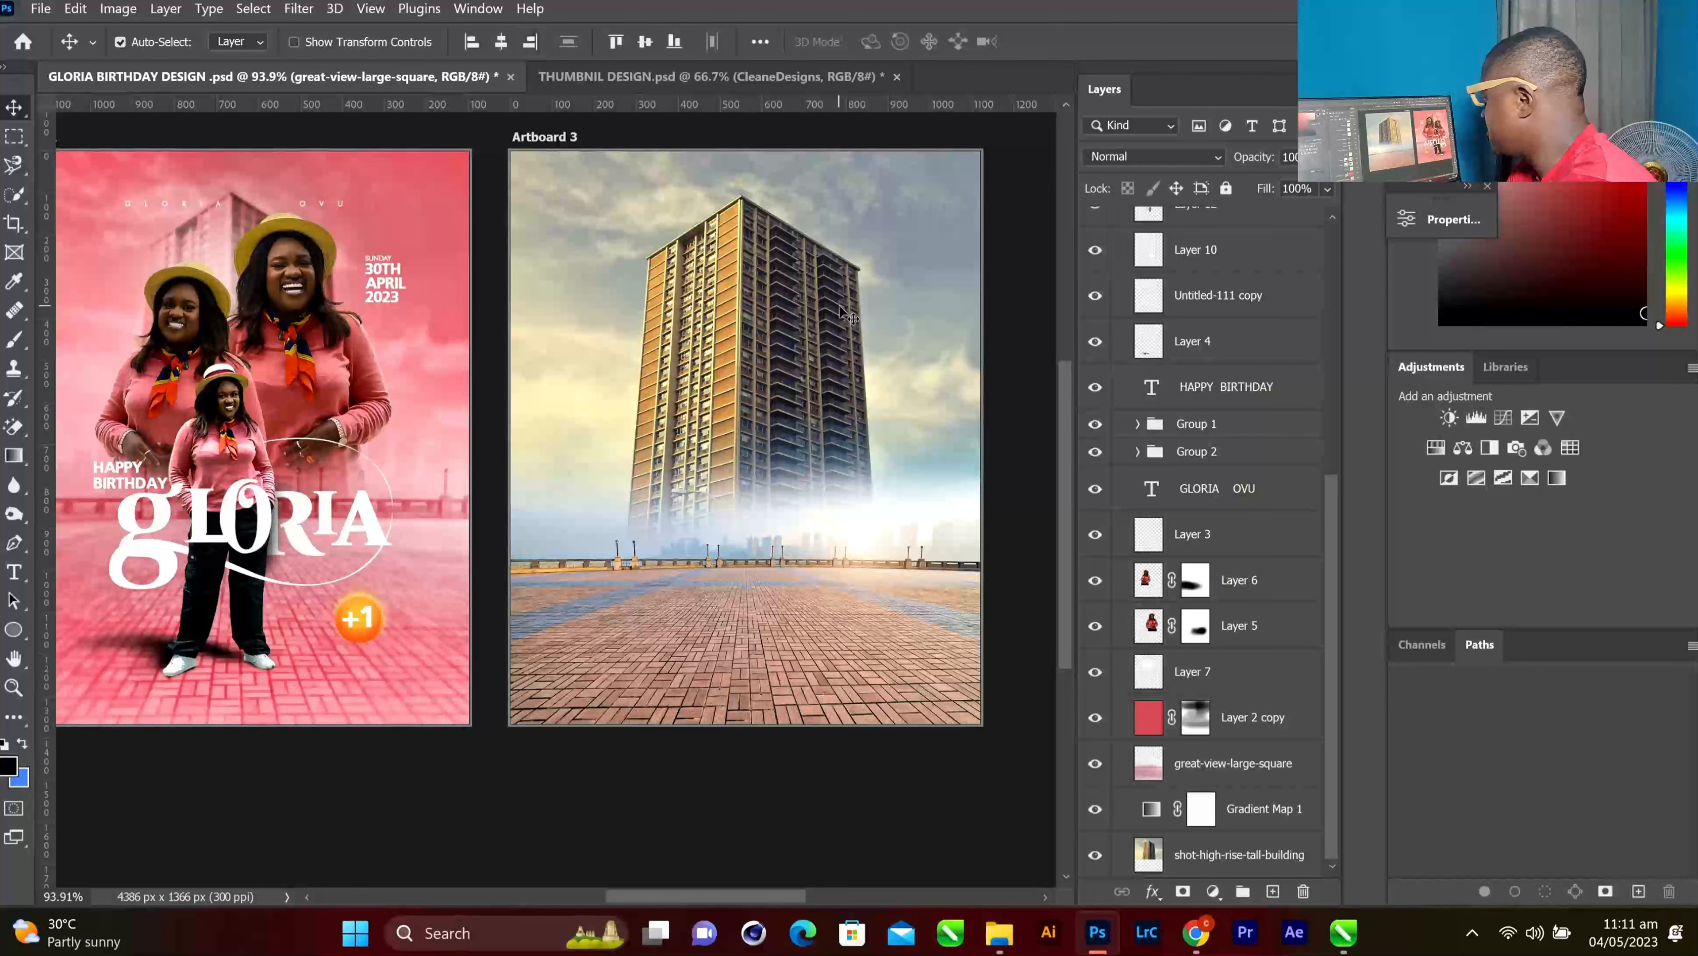
{"action": "scroll", "coordinate": [1152, 474], "scroll_direction": "up", "scroll_amount": 2}
{"action": "scroll", "coordinate": [1152, 474], "scroll_direction": "up", "scroll_amount": 8}
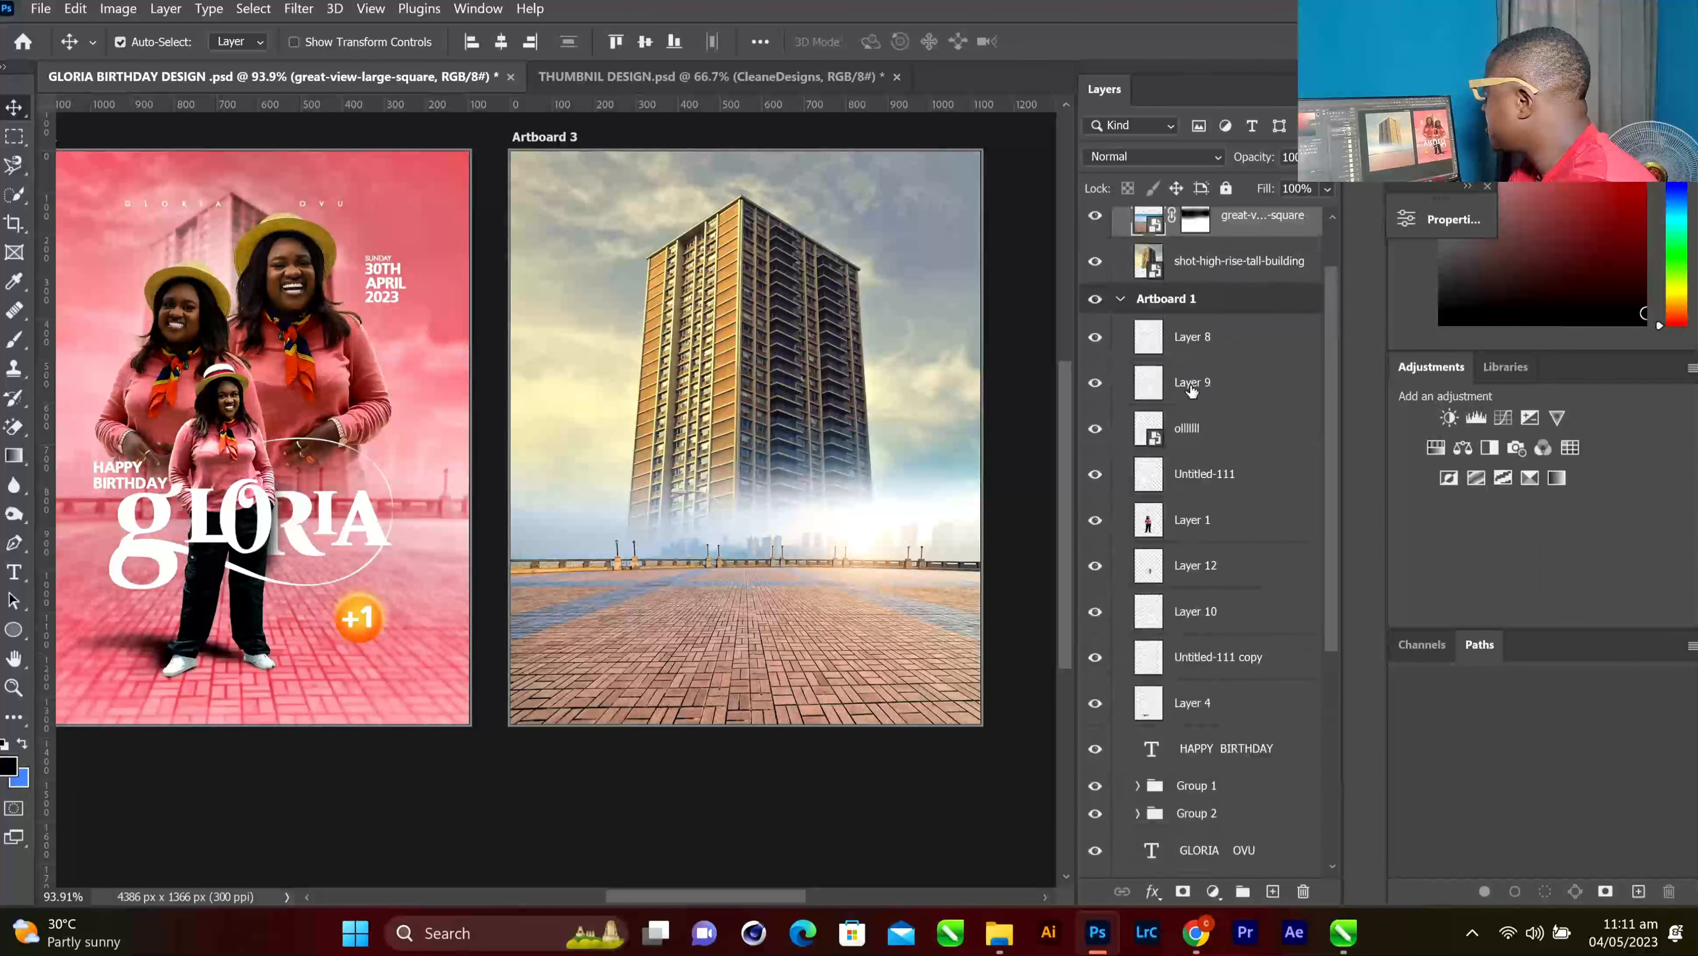
Embed the DSC_0310 photo of the woman on grass onto Artboard 3
{"action": "left_click", "coordinate": [53, 8]}
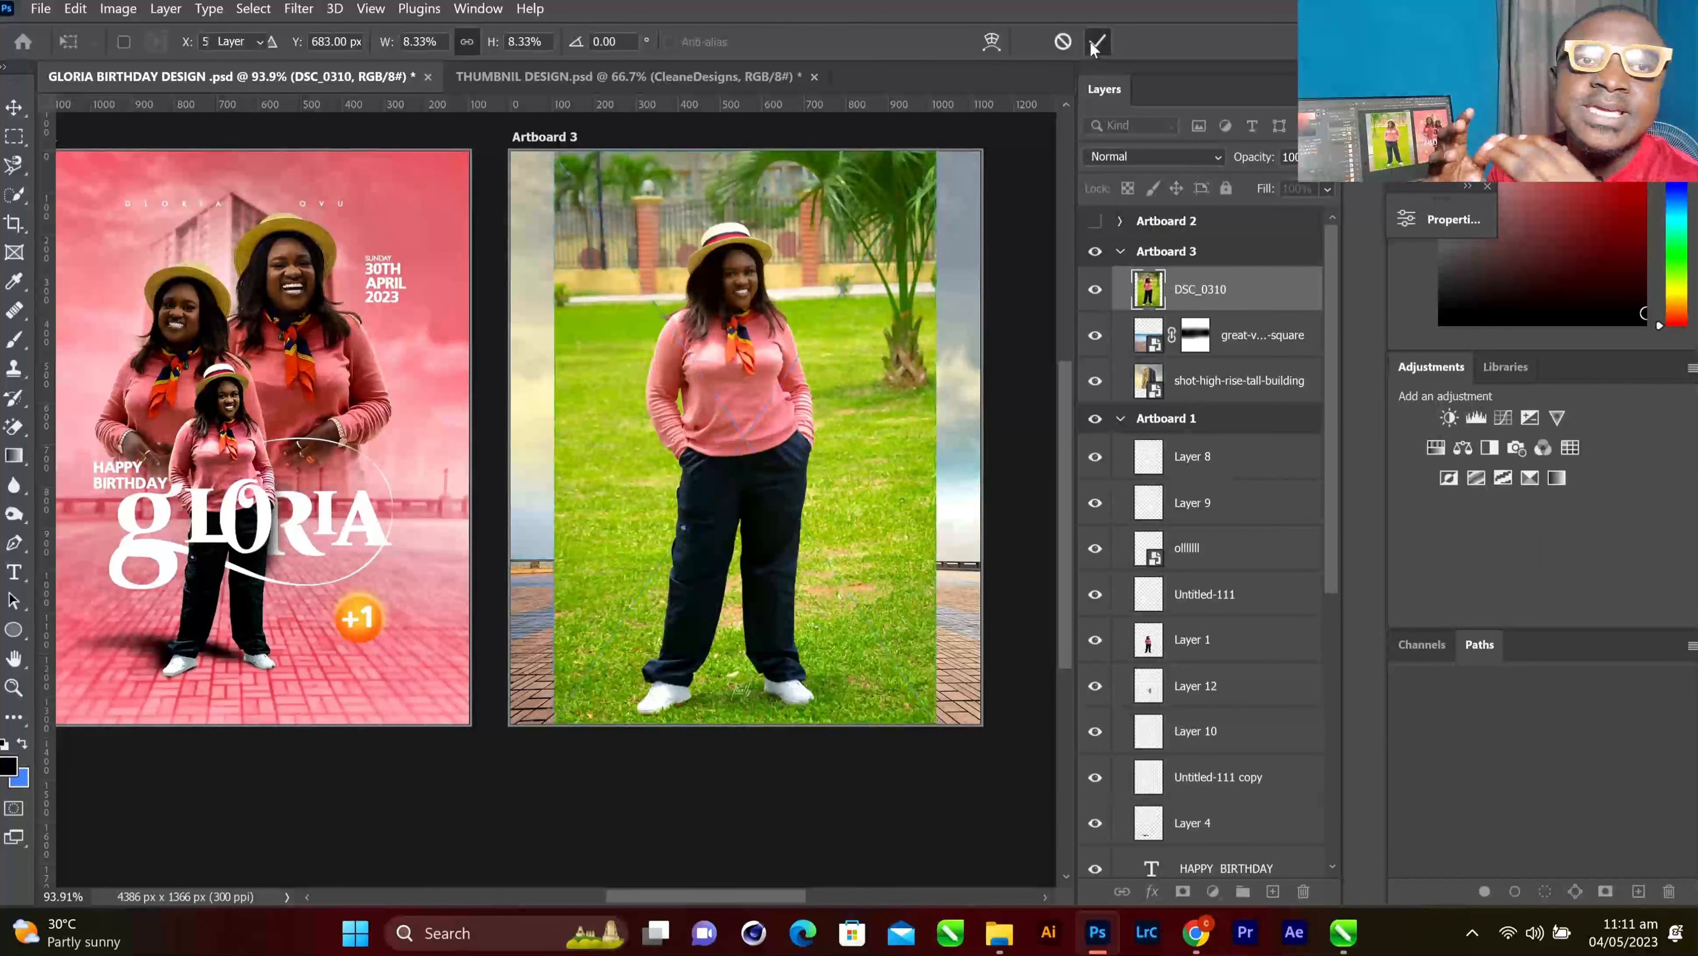
{"action": "left_click", "coordinate": [1097, 43]}
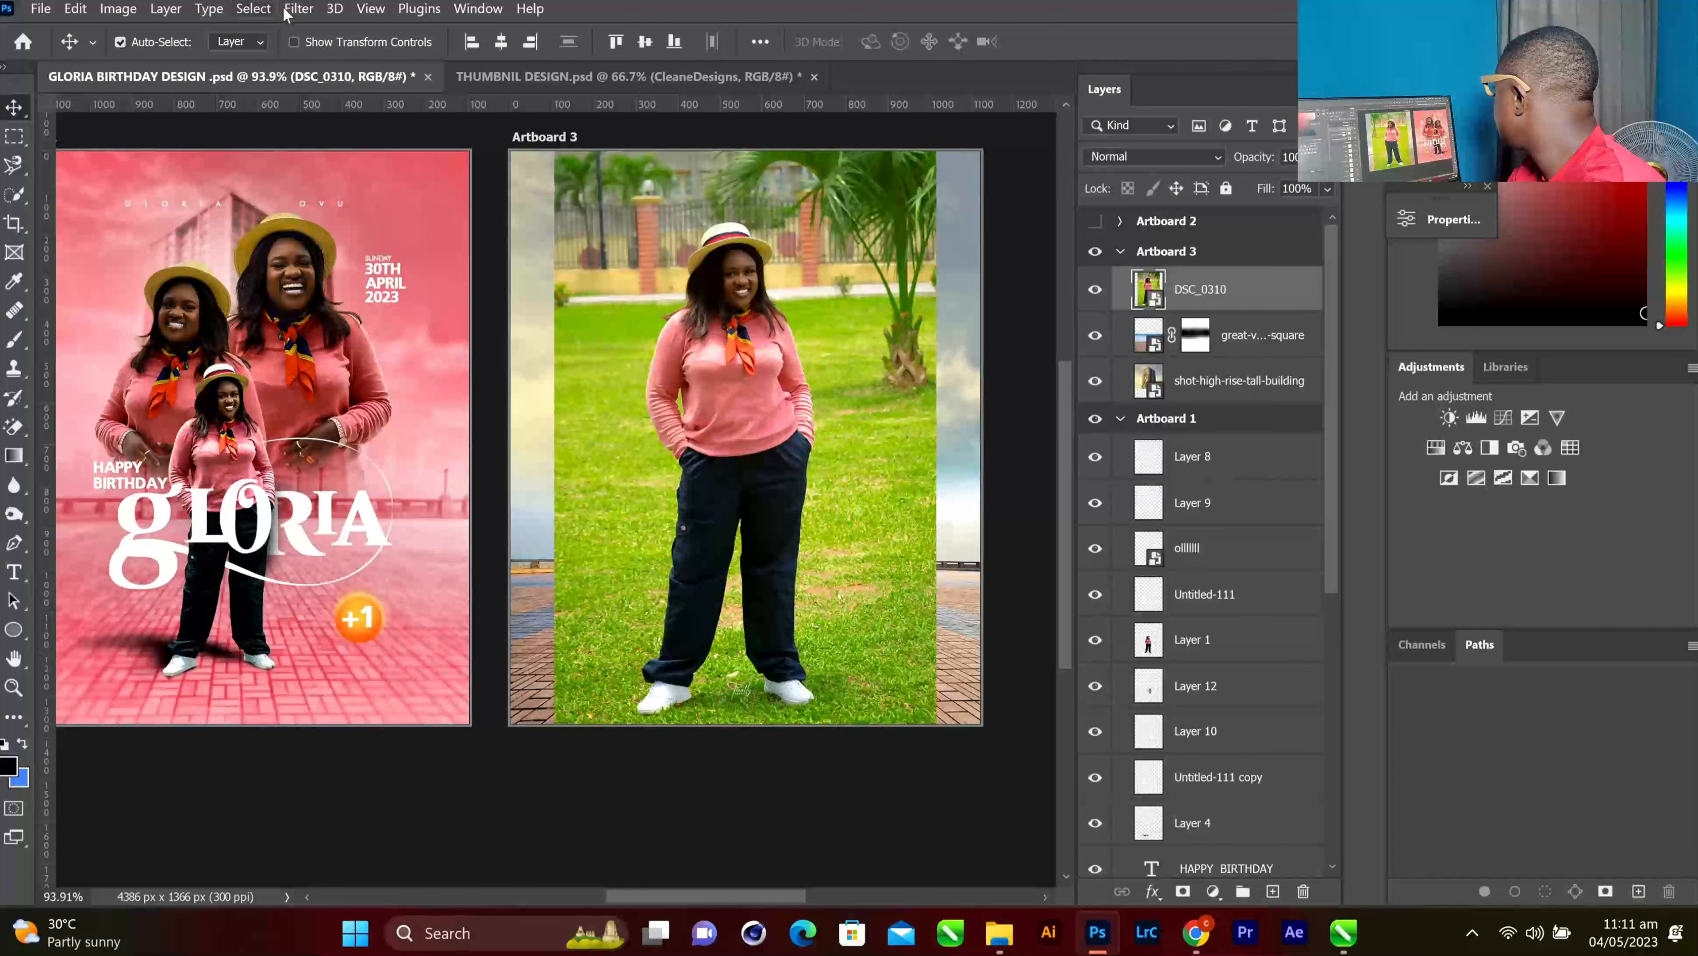
{"action": "left_click", "coordinate": [262, 12]}
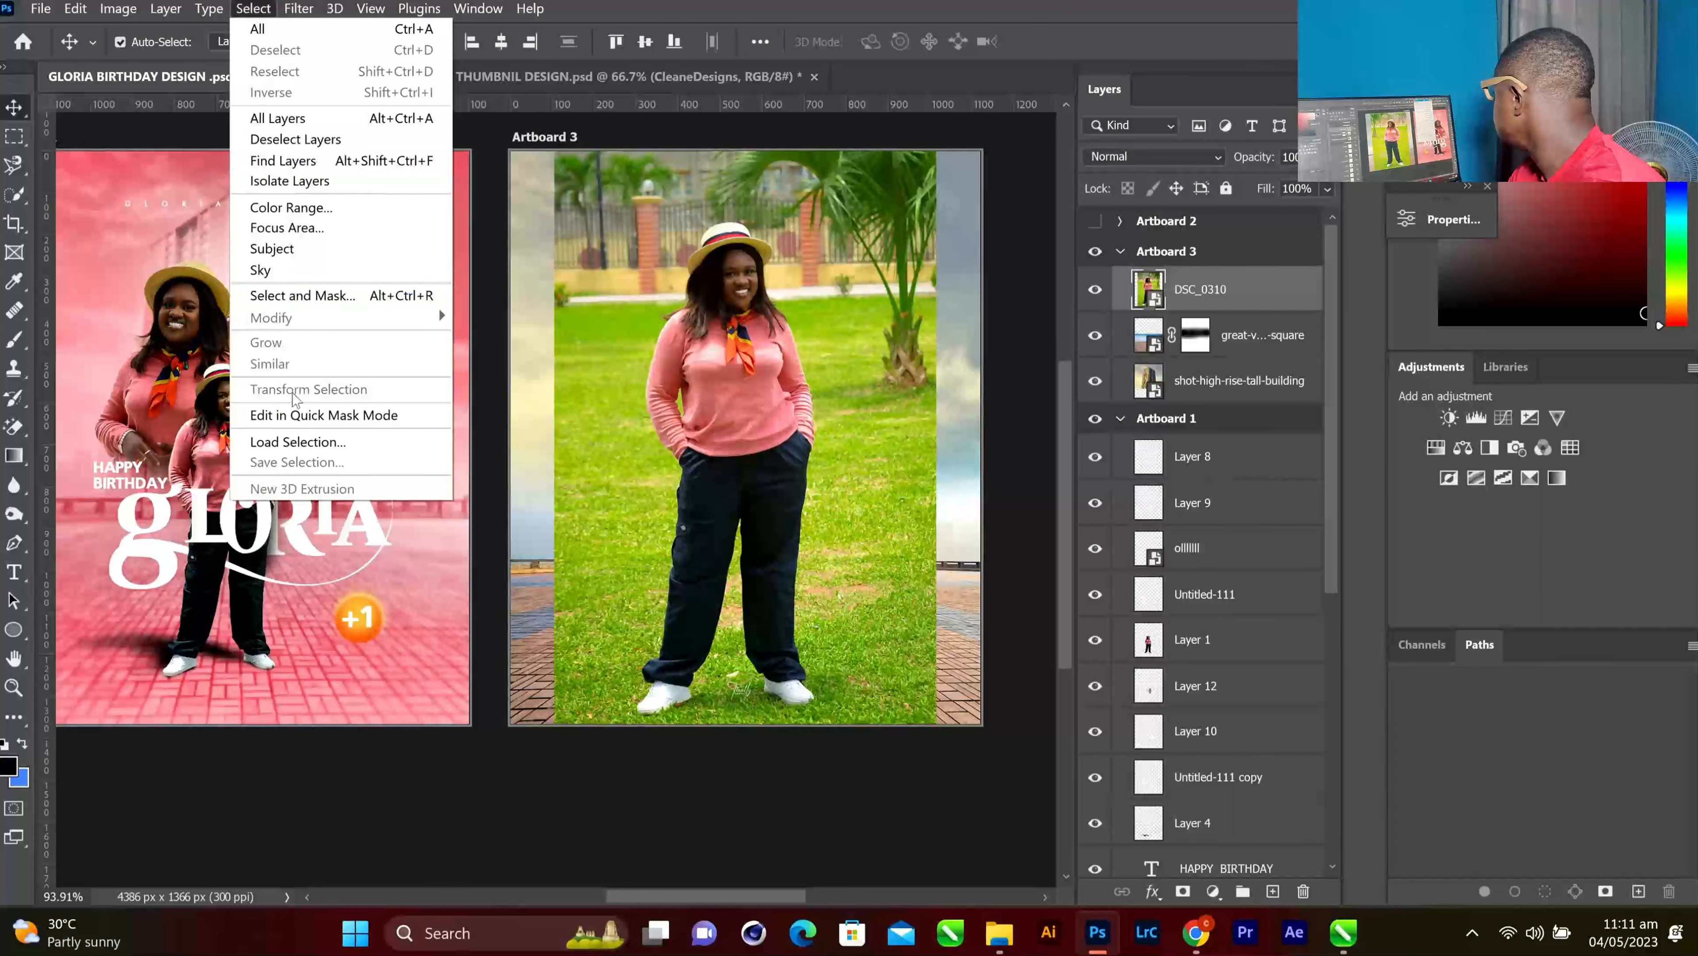
{"action": "left_click", "coordinate": [298, 8]}
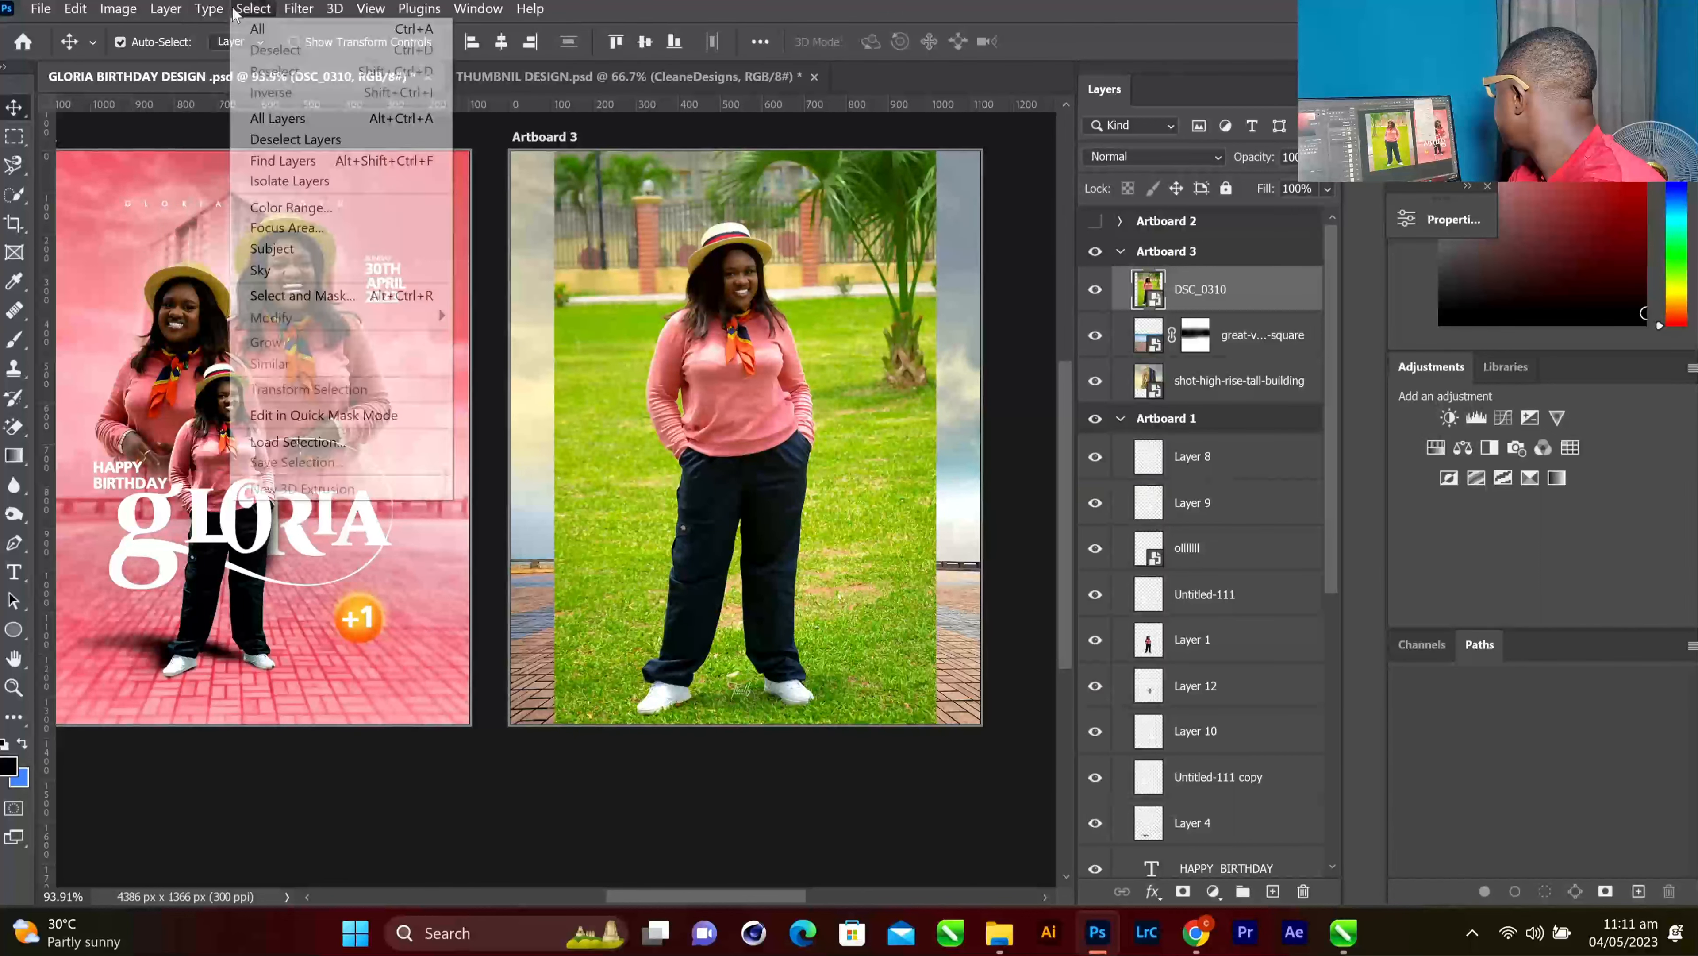
Select Subject on DSC_0310, copy the woman to Layer 15, and delete the original photo layer
{"action": "left_click", "coordinate": [282, 249]}
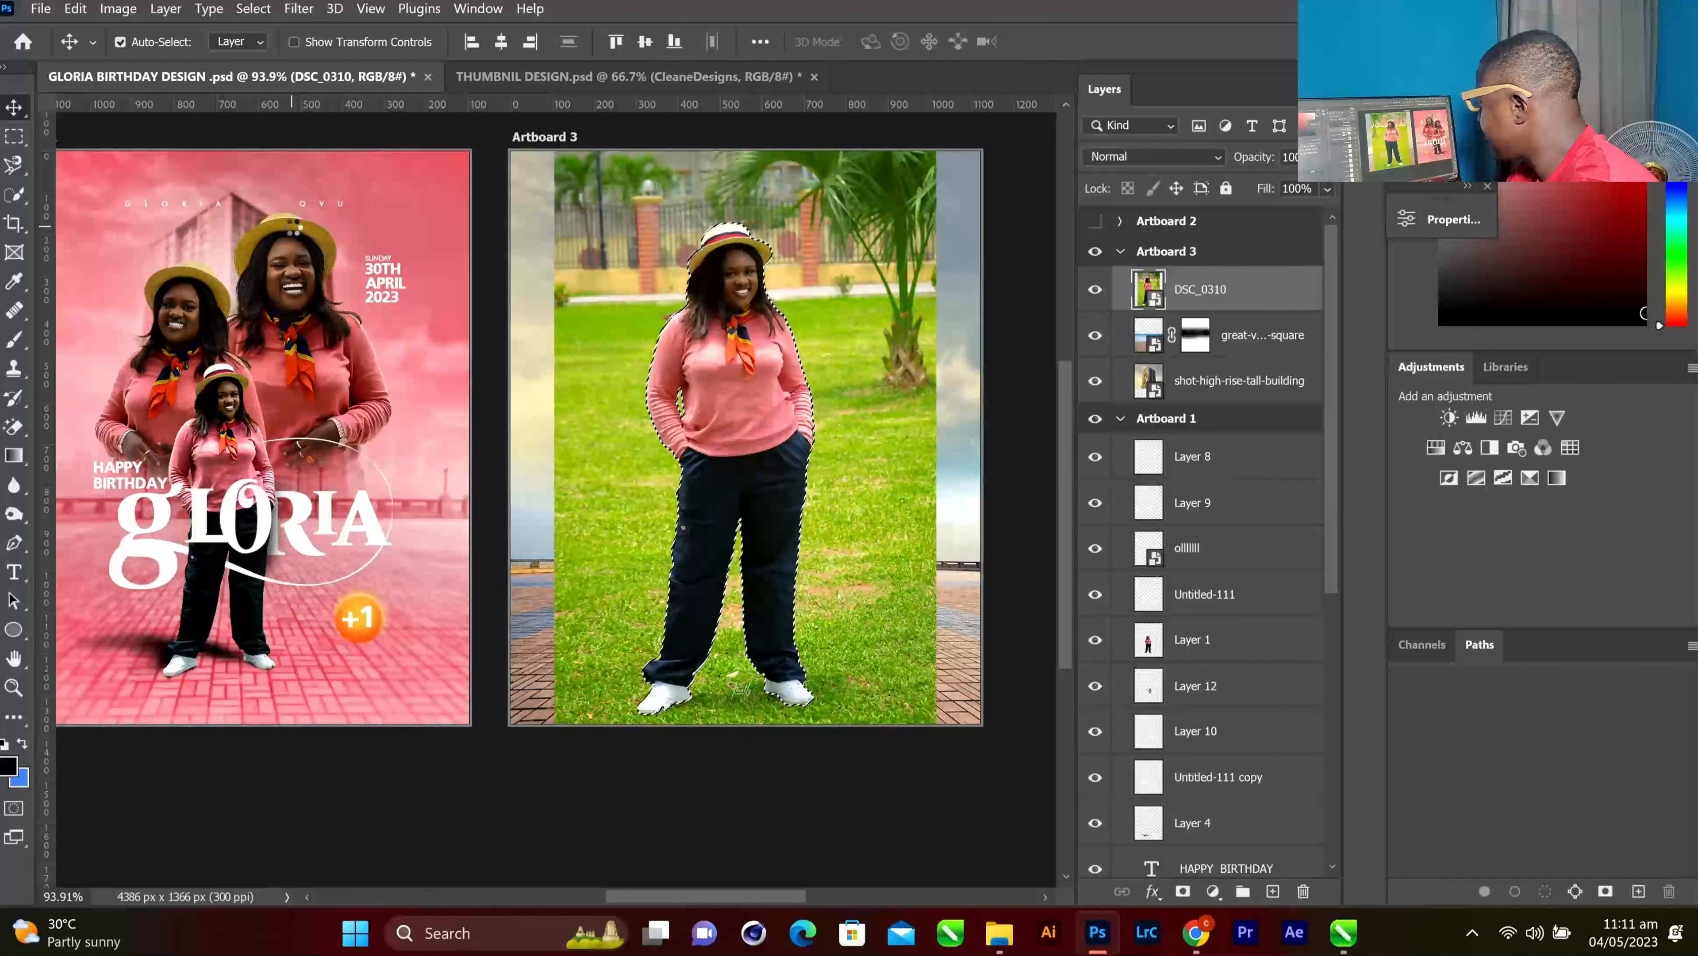
{"action": "key", "text": "ctrl+j"}
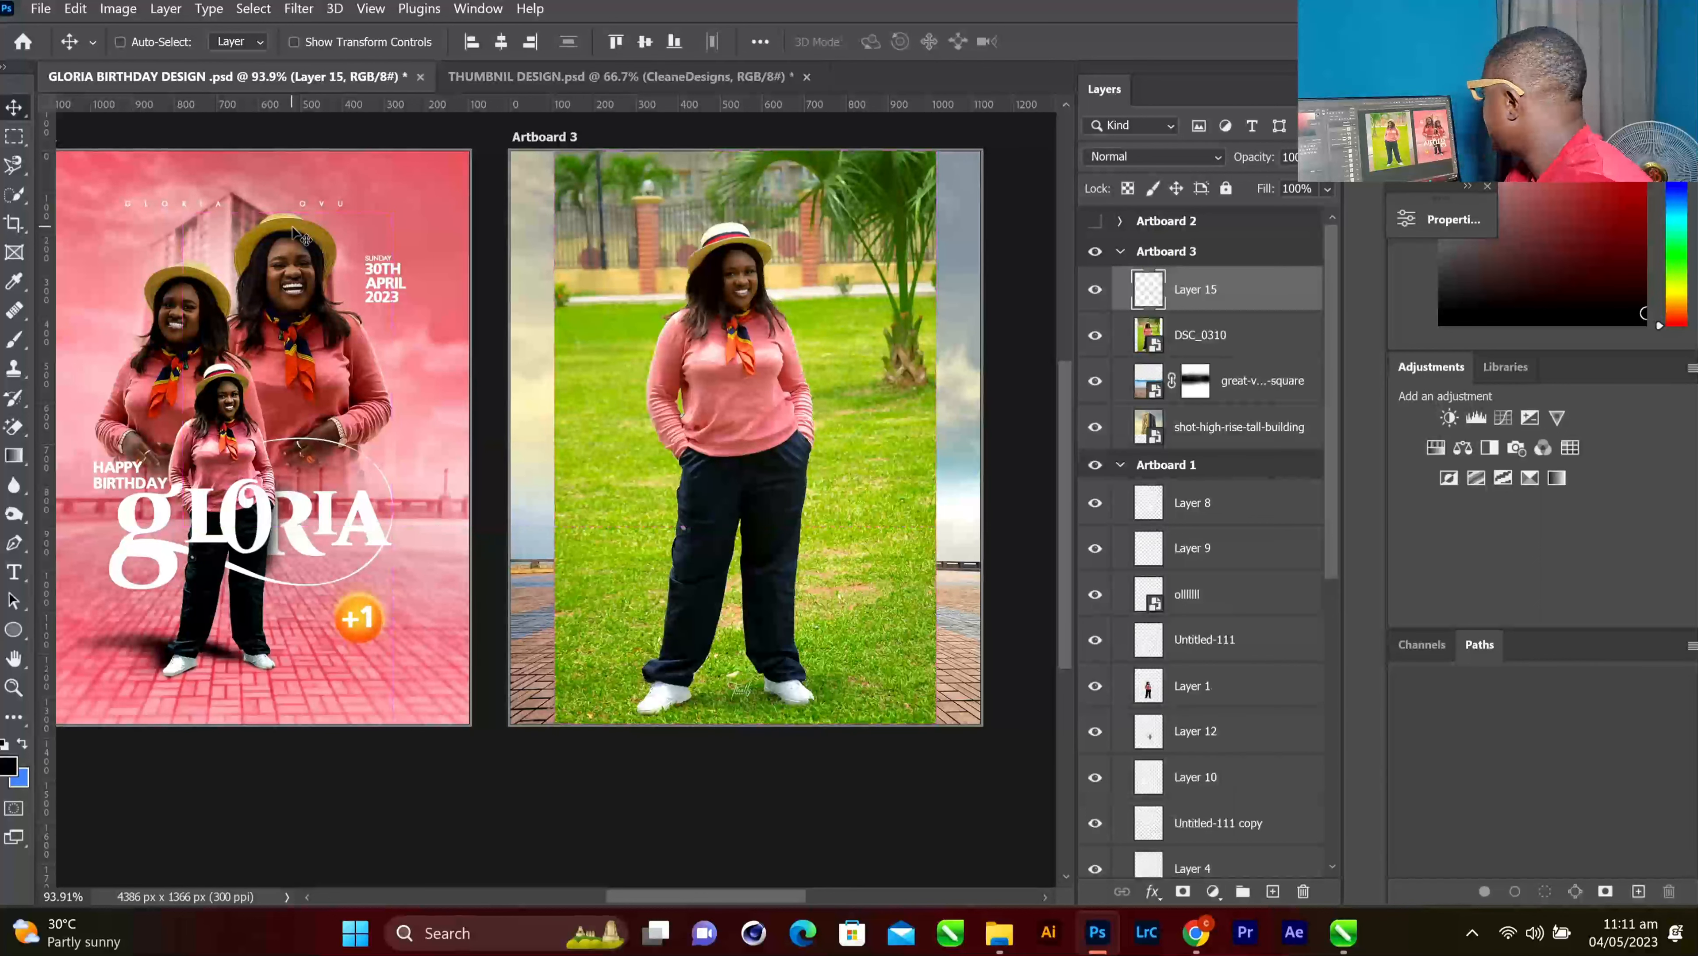
{"action": "left_click", "coordinate": [1179, 328]}
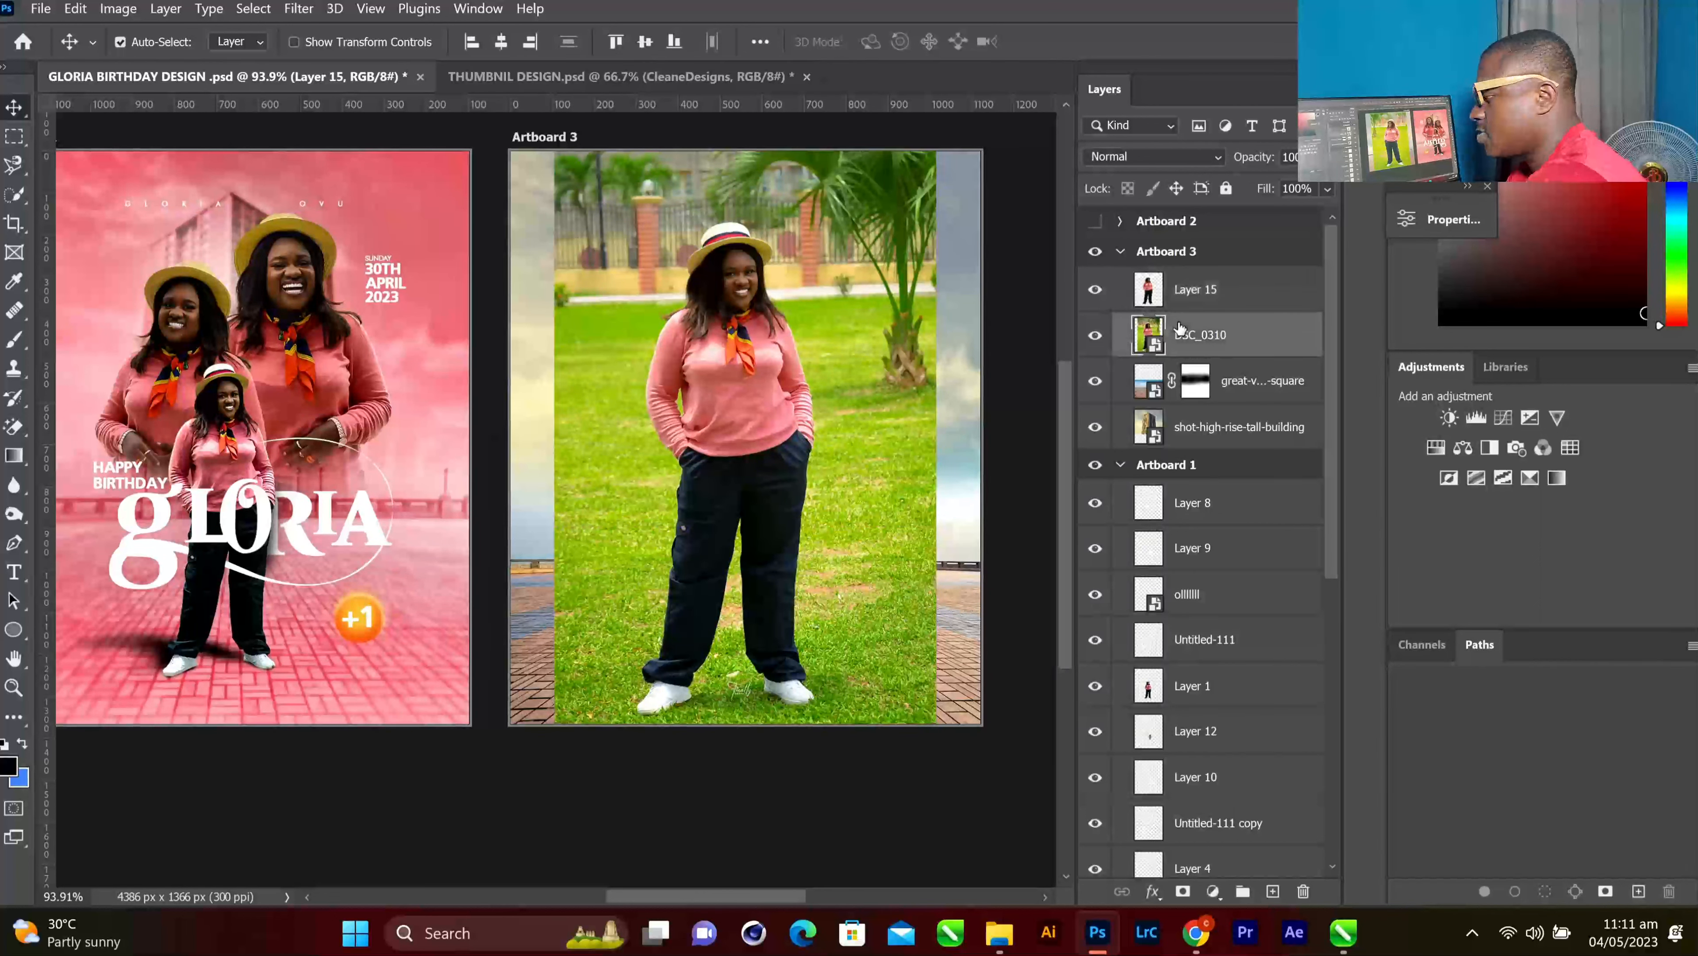
{"action": "key", "text": "Delete"}
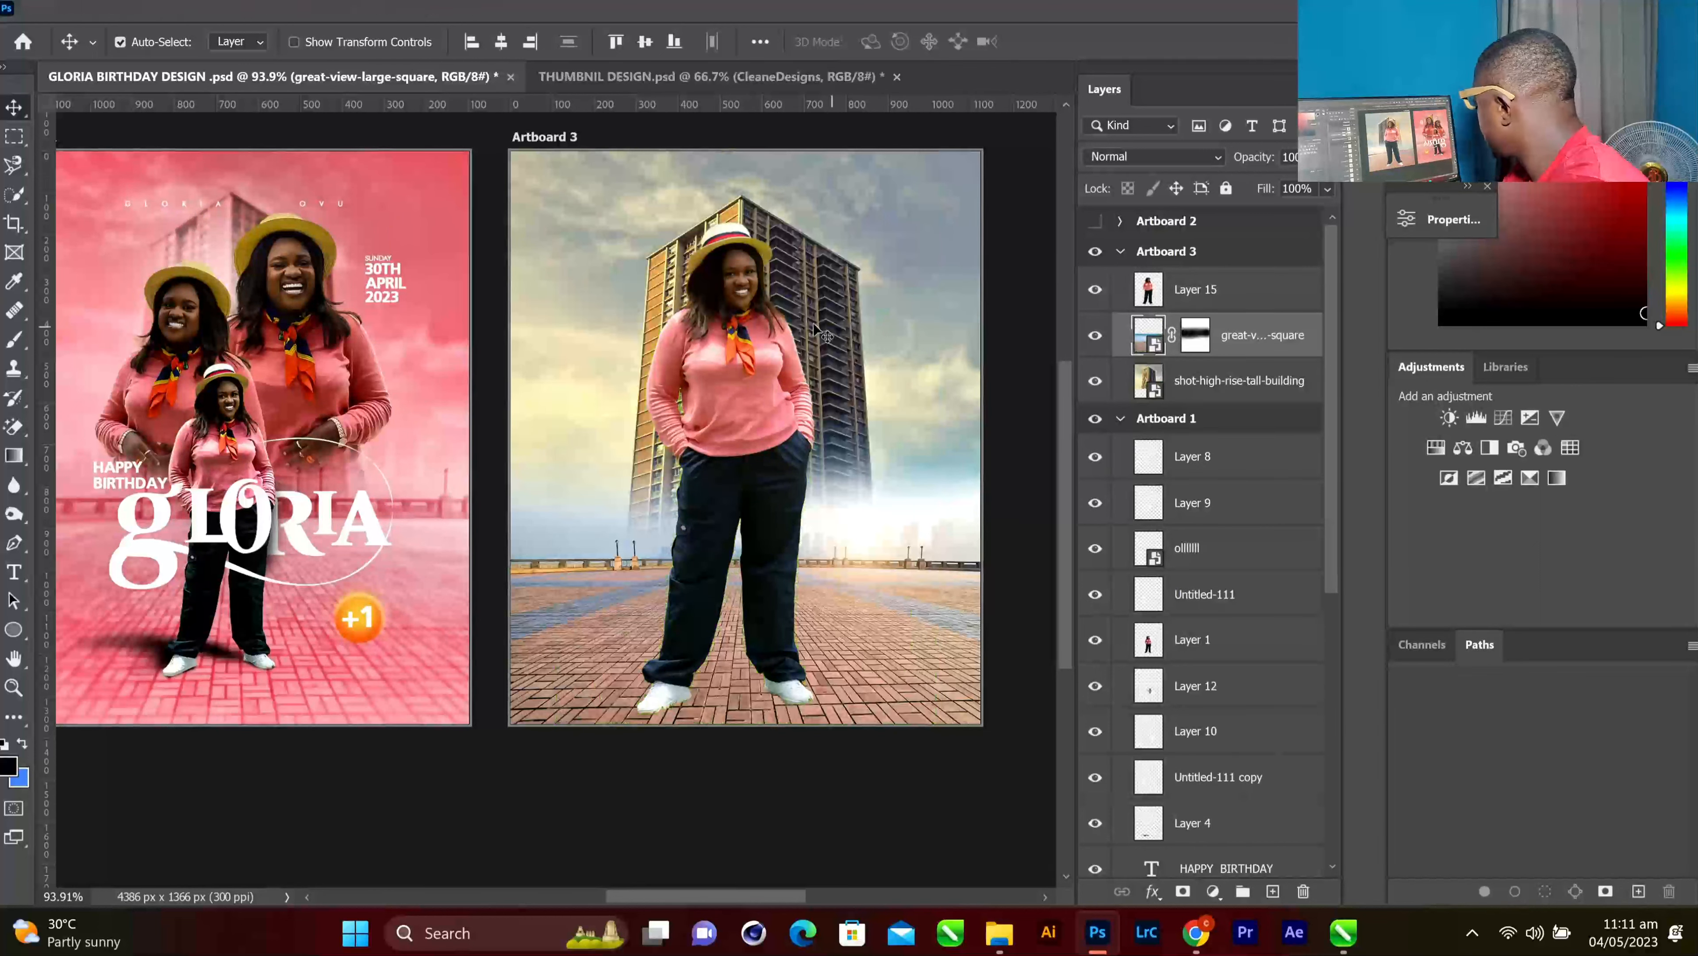
Scale the Layer 15 woman down from the top and stand her centred on the brick plaza
{"action": "left_click_drag", "start_coordinate": [750, 310], "coordinate": [748, 300]}
{"action": "key", "text": "ctrl+t"}
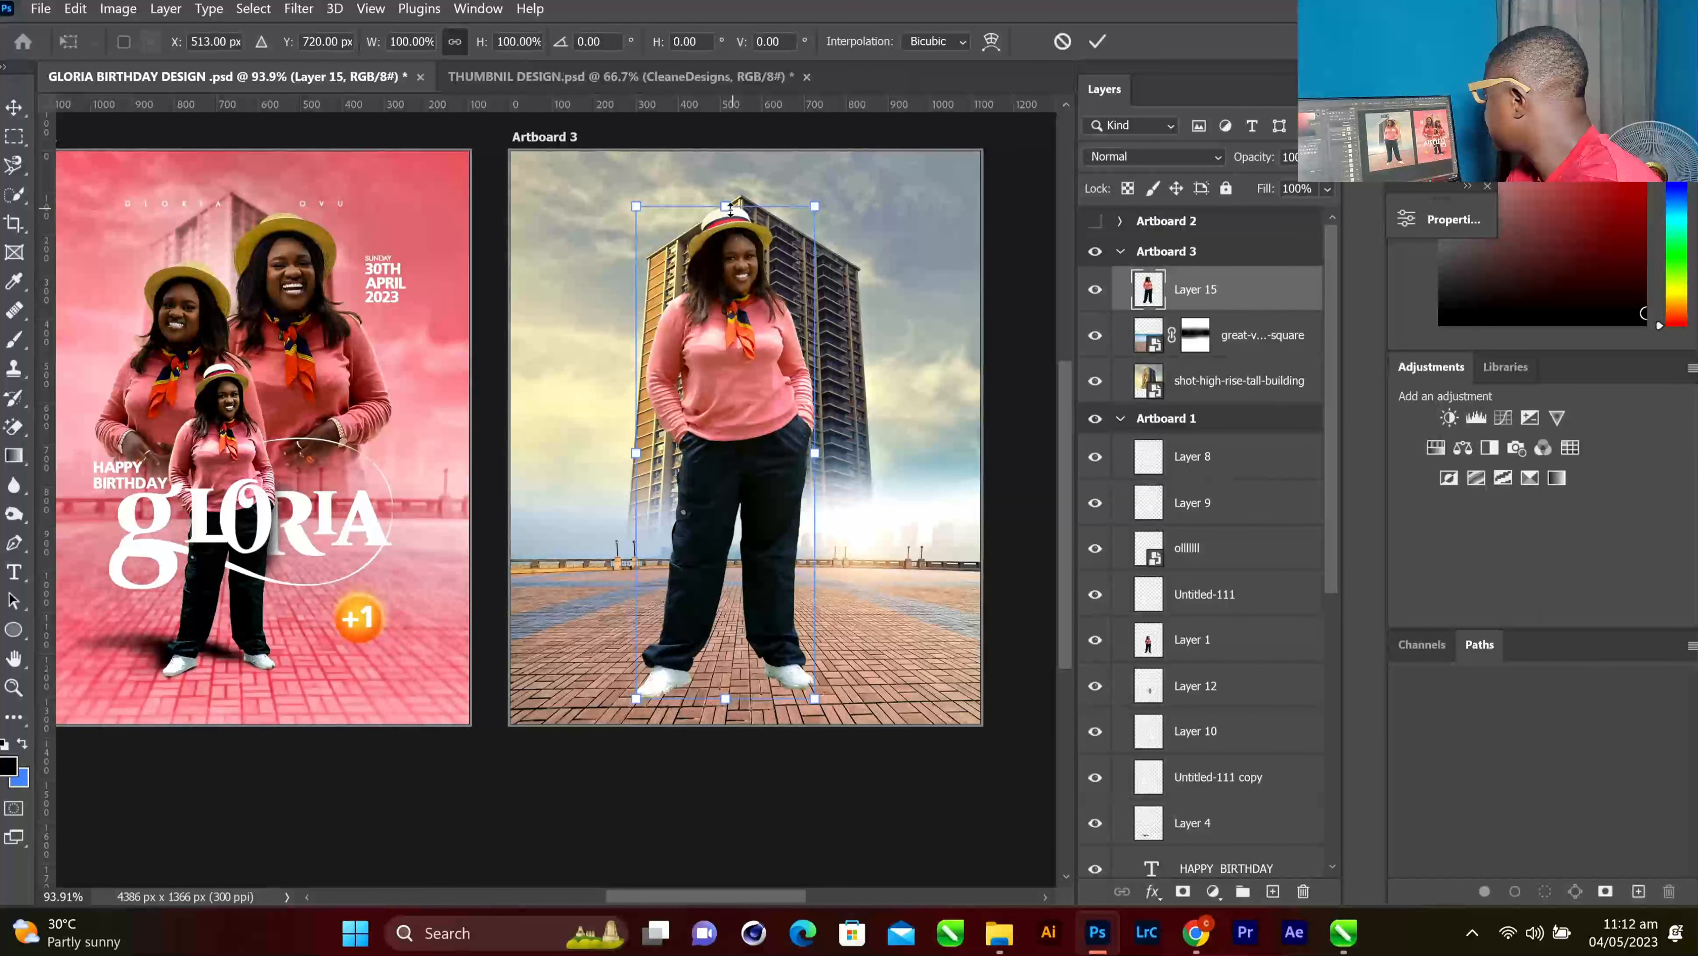
{"action": "left_click_drag", "start_coordinate": [725, 156], "coordinate": [727, 256]}
{"action": "left_click_drag", "start_coordinate": [729, 316], "coordinate": [732, 392]}
{"action": "left_click_drag", "start_coordinate": [734, 471], "coordinate": [750, 458]}
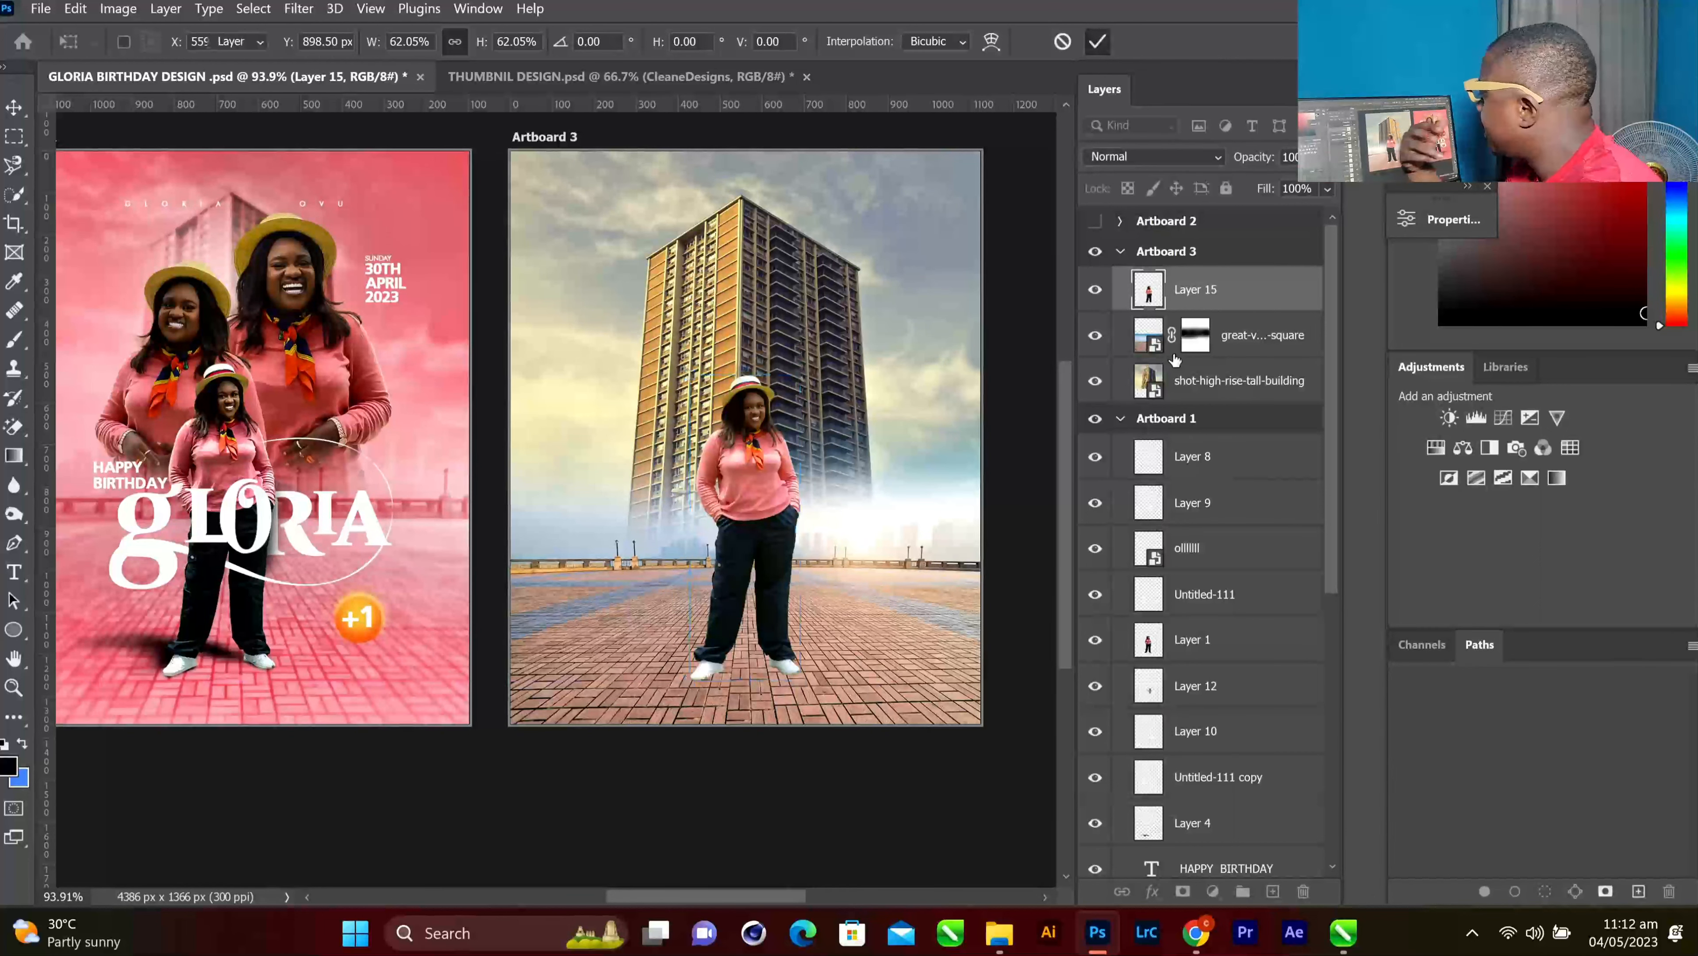
{"action": "left_click", "coordinate": [1098, 41]}
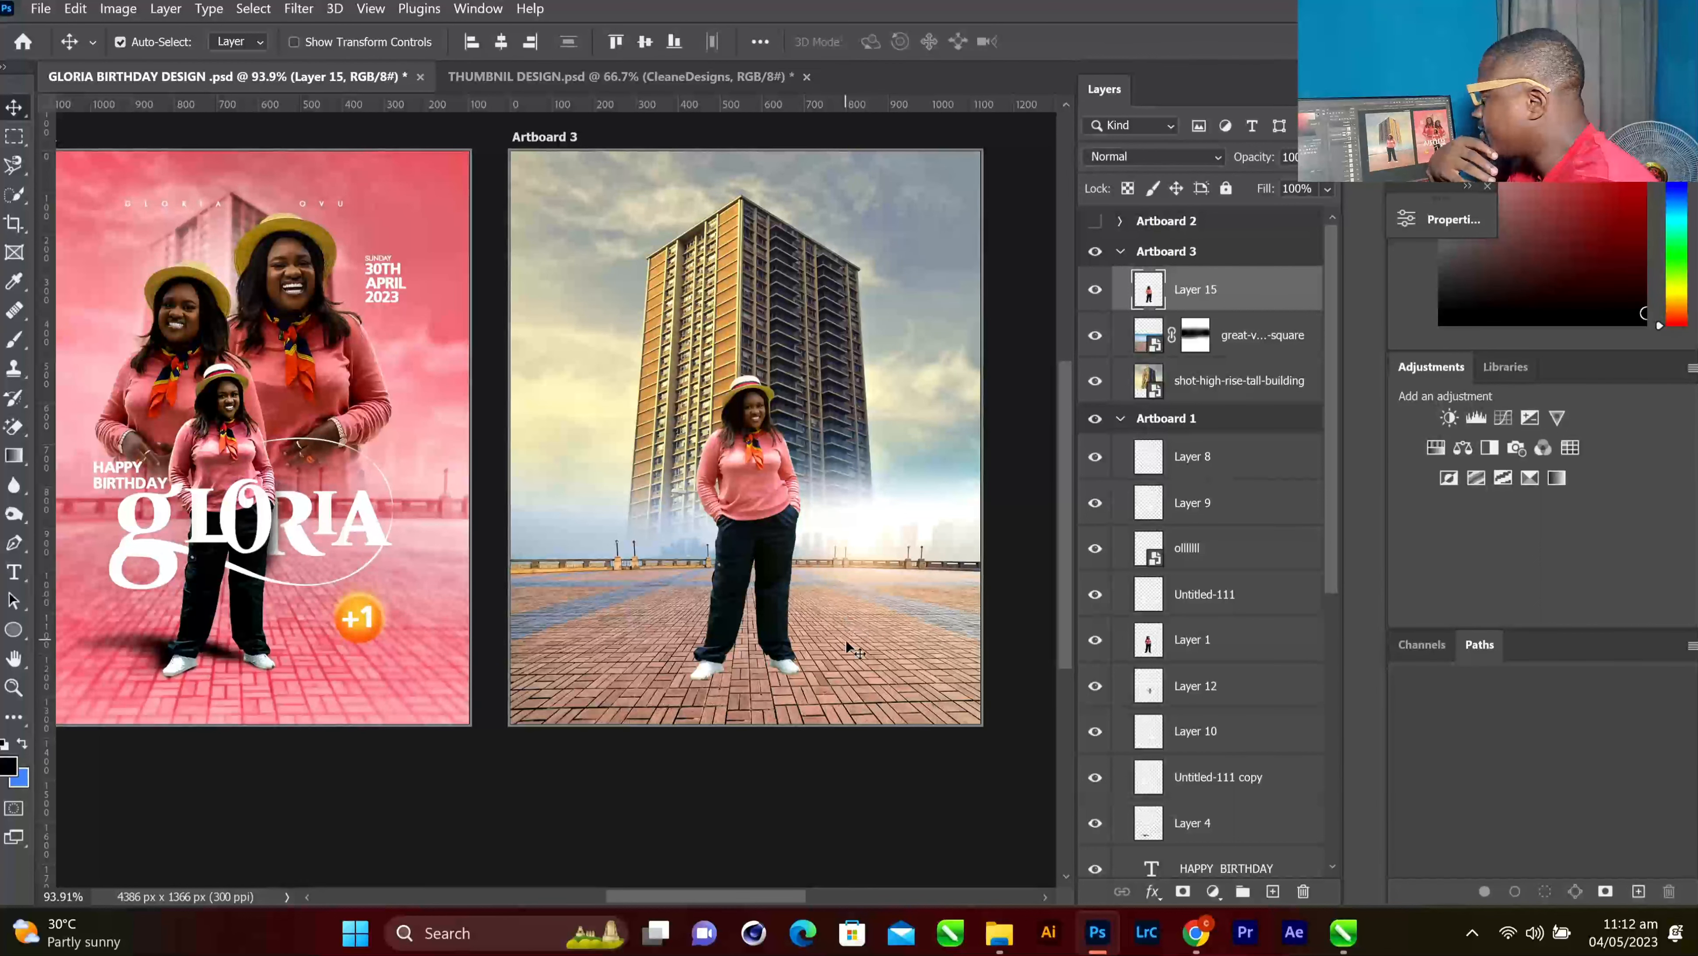
{"action": "left_click", "coordinate": [1219, 336]}
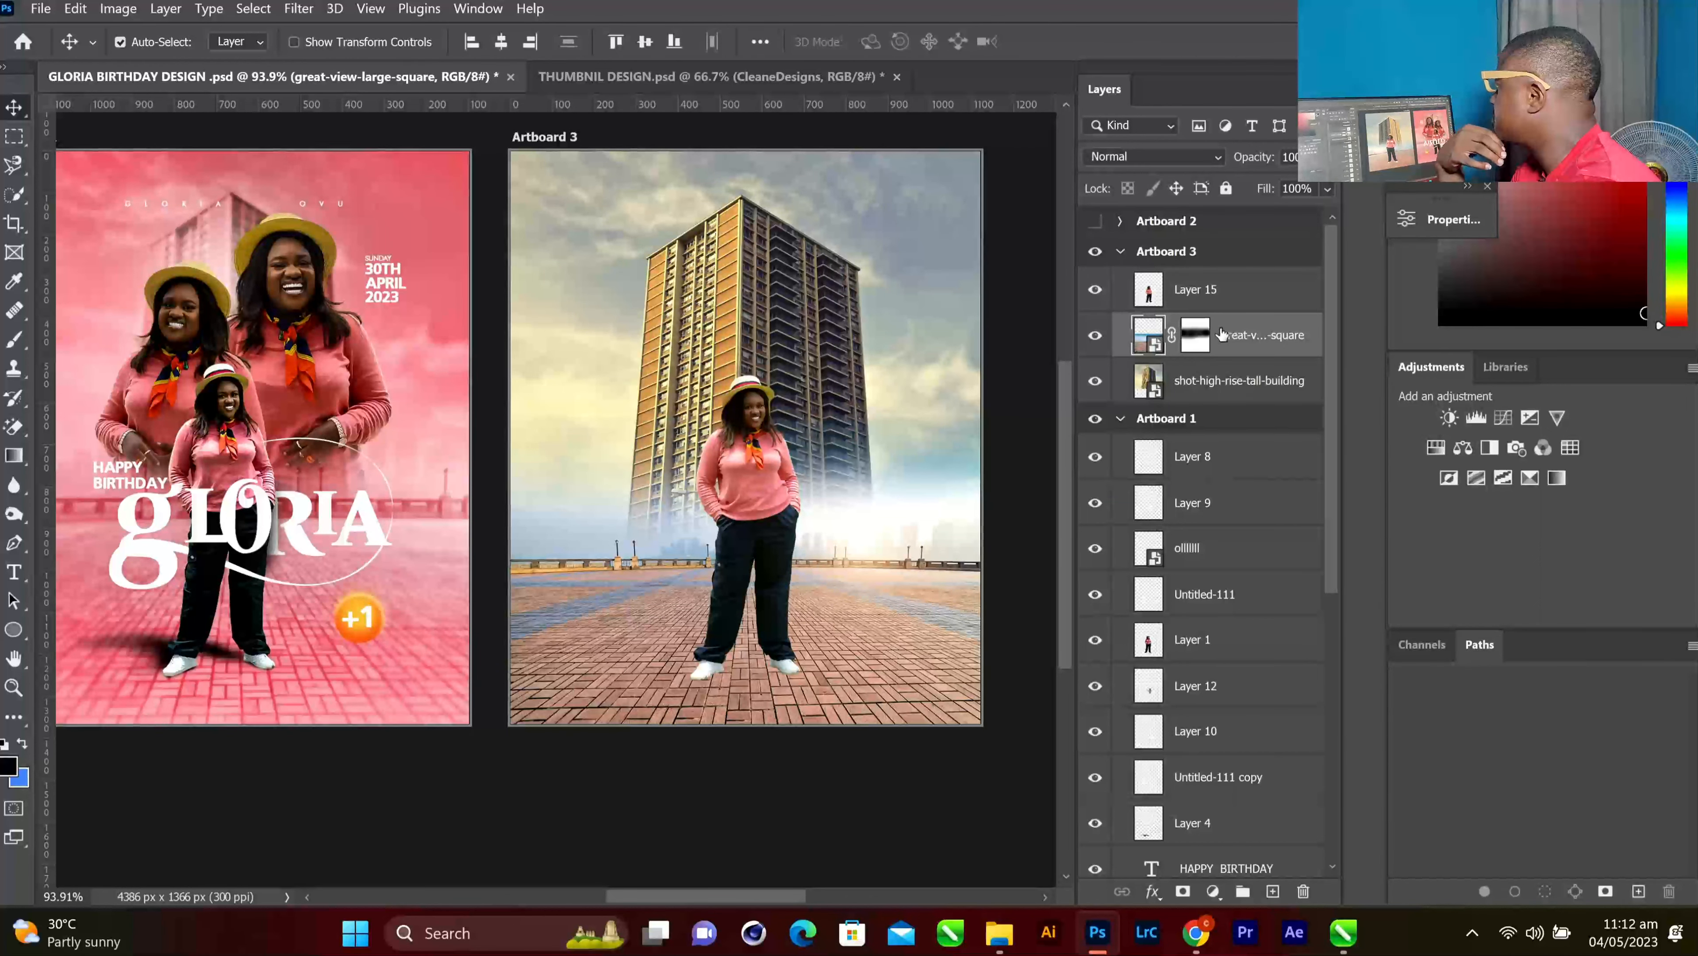
Colorize the plaza layer with Hue/Saturation, hue toward magenta-pink and saturation 50
{"action": "left_click", "coordinate": [1235, 309]}
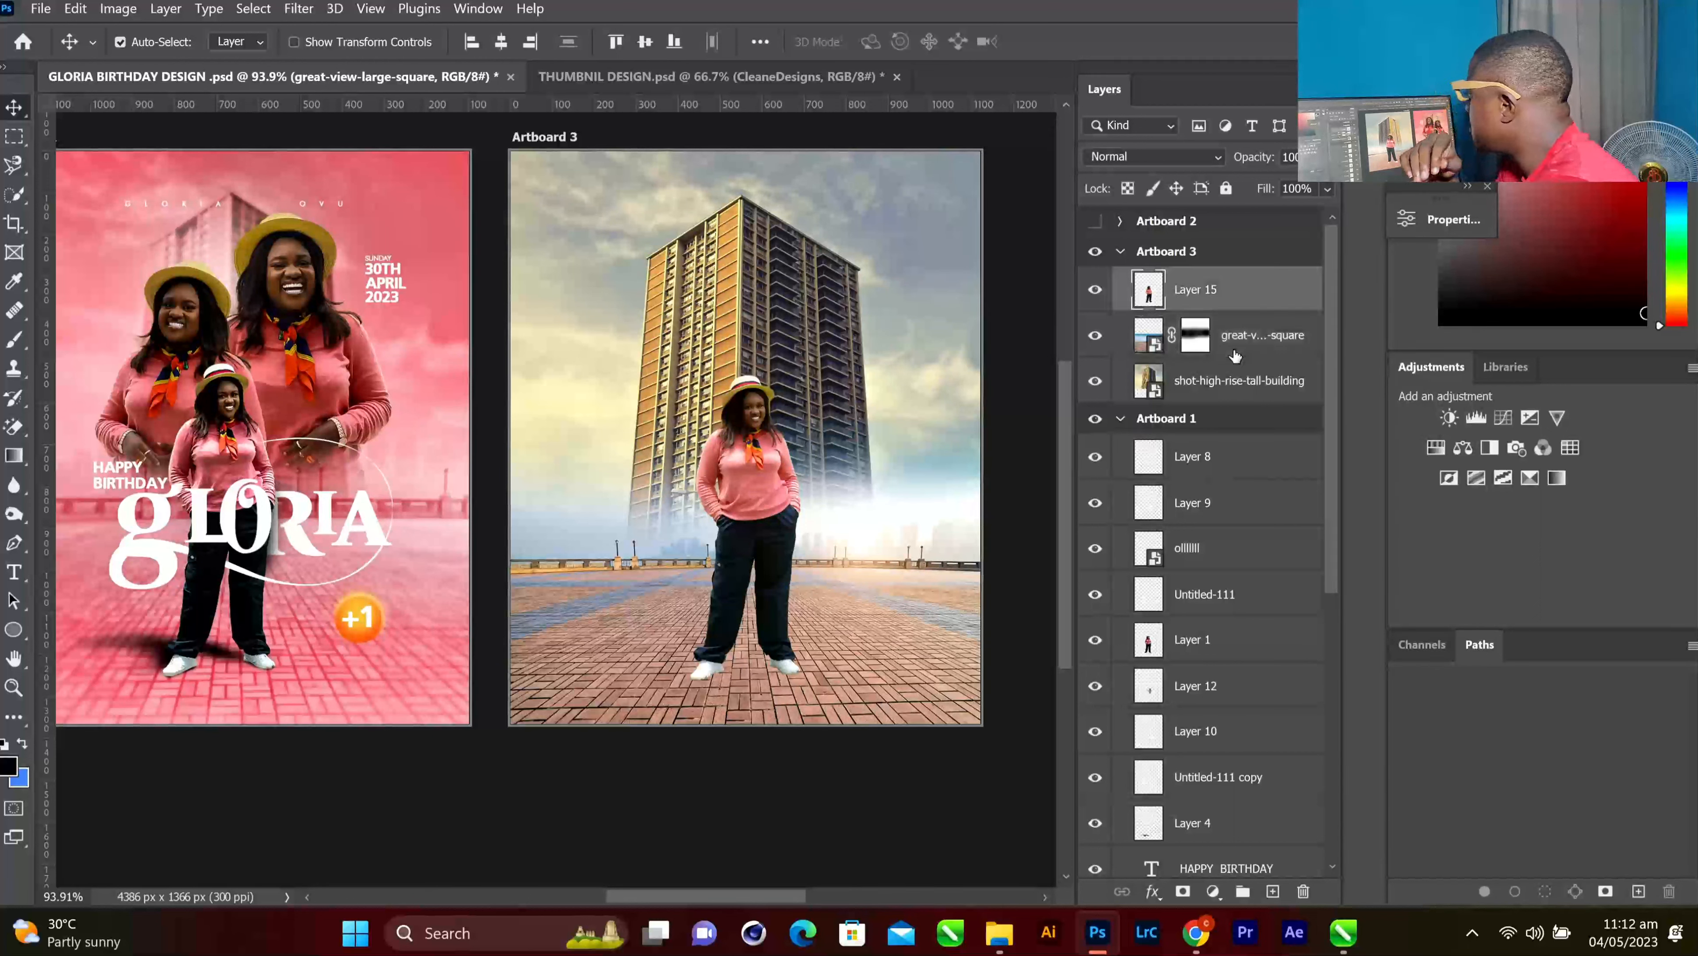
{"action": "left_click", "coordinate": [1255, 350]}
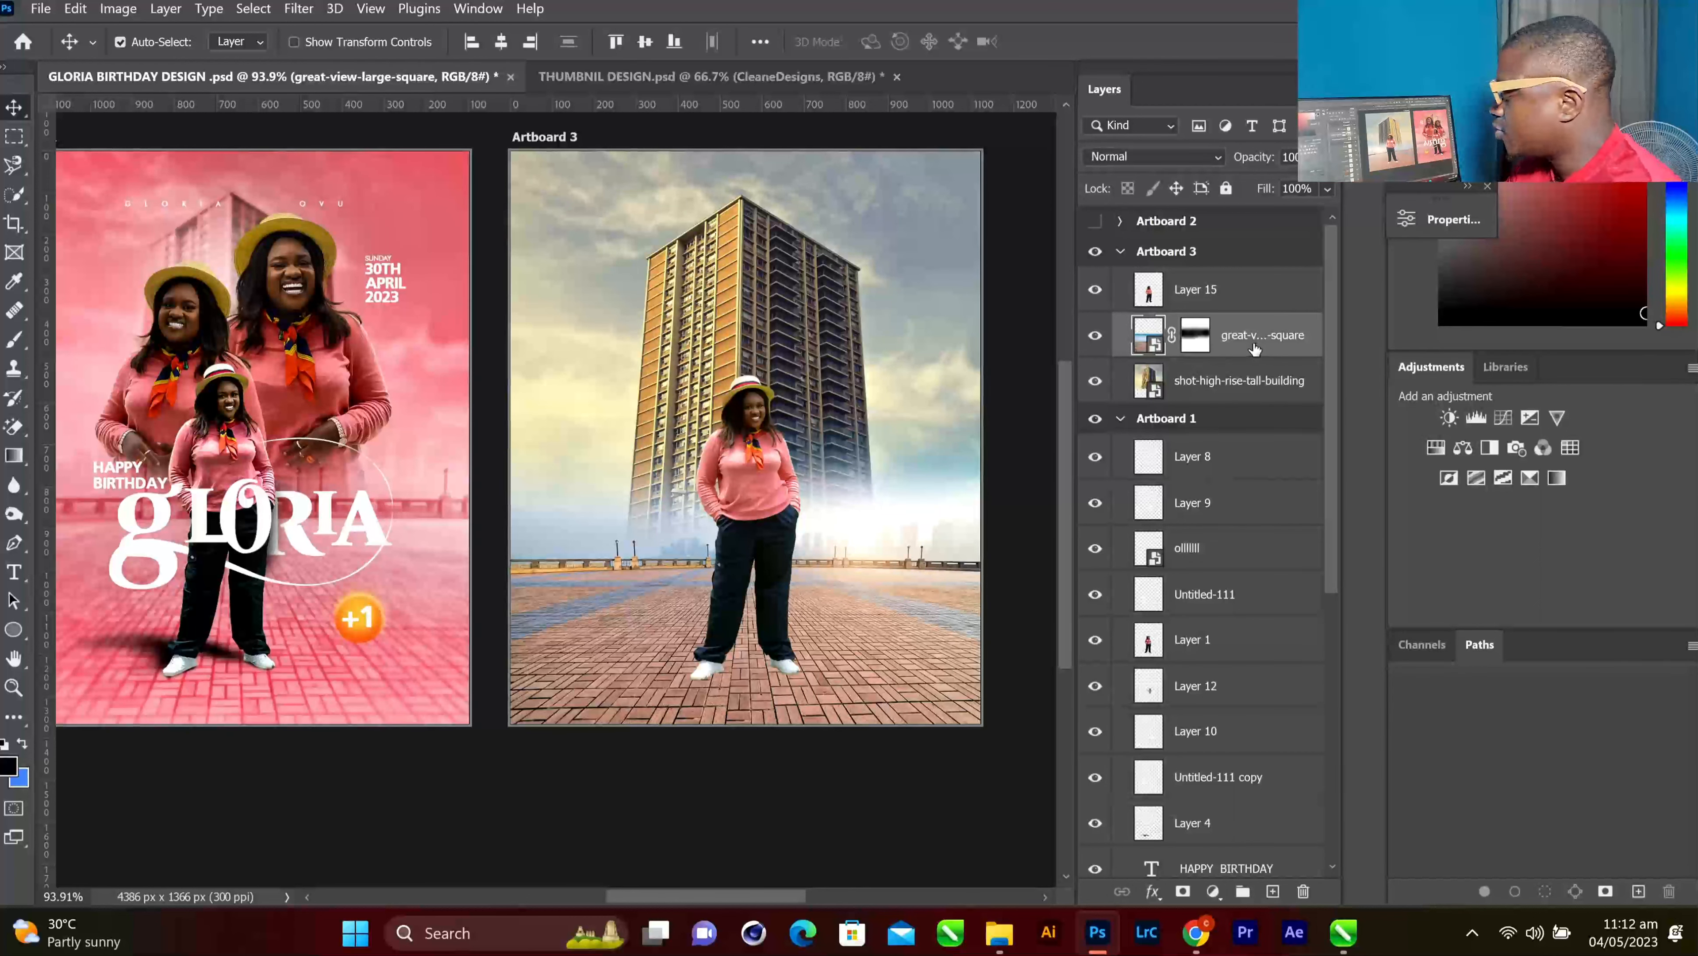
{"action": "key", "text": "ctrl+u"}
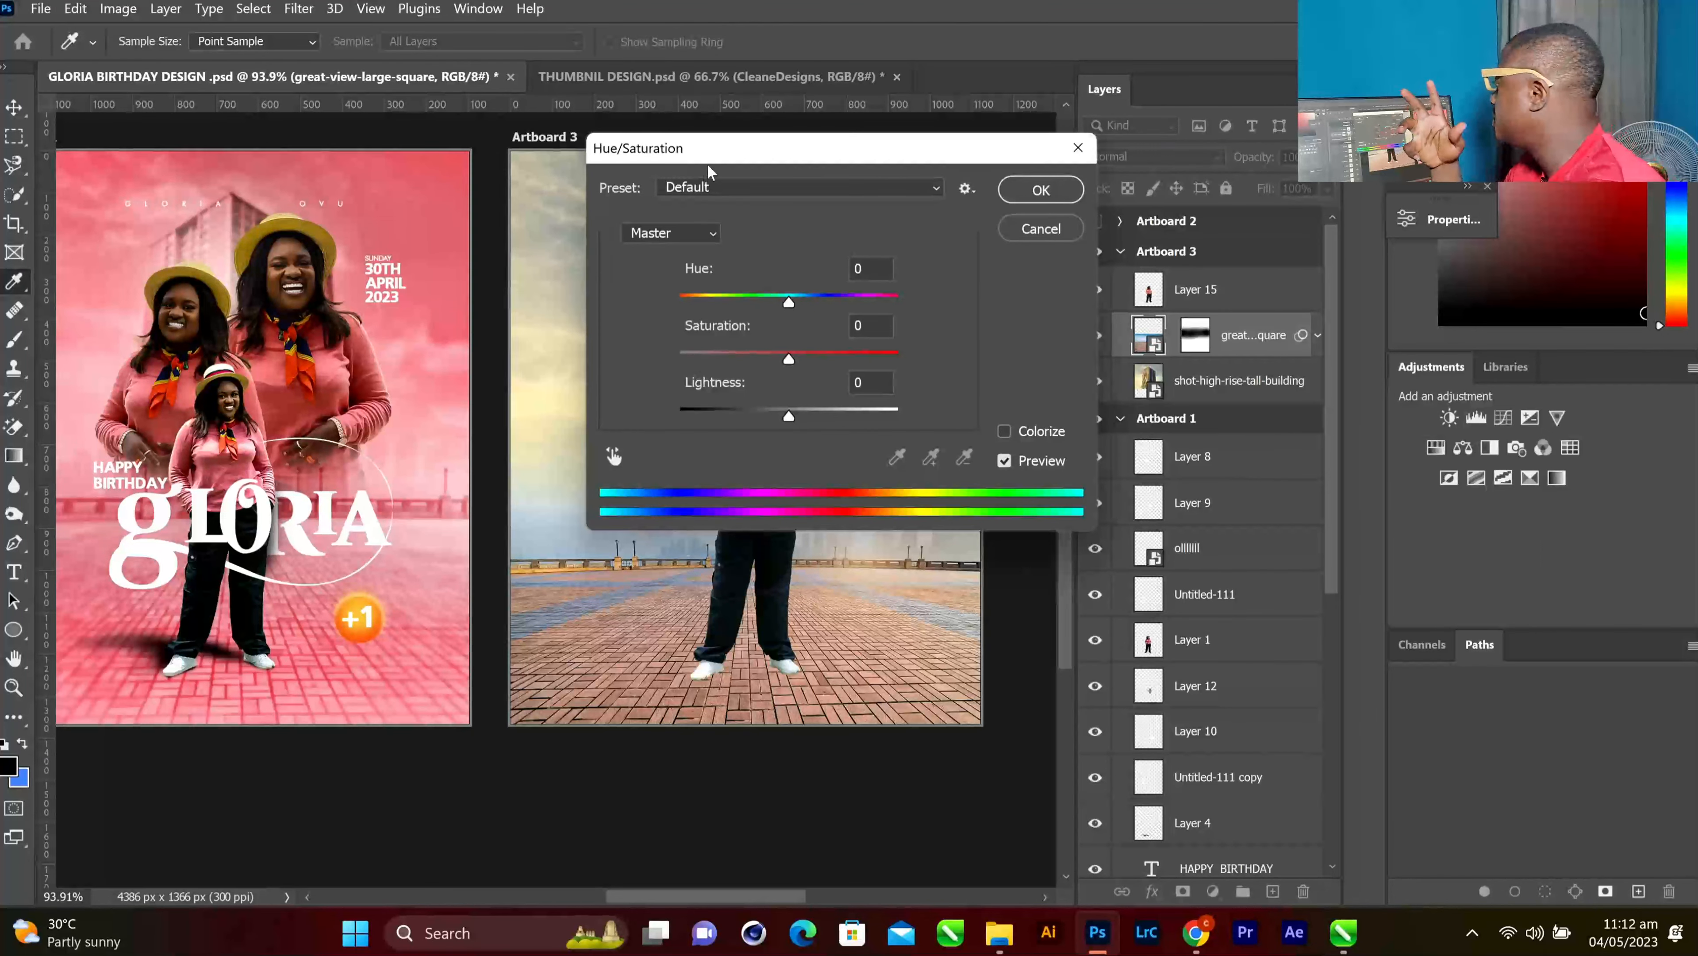
{"action": "left_click_drag", "start_coordinate": [736, 150], "coordinate": [1276, 30]}
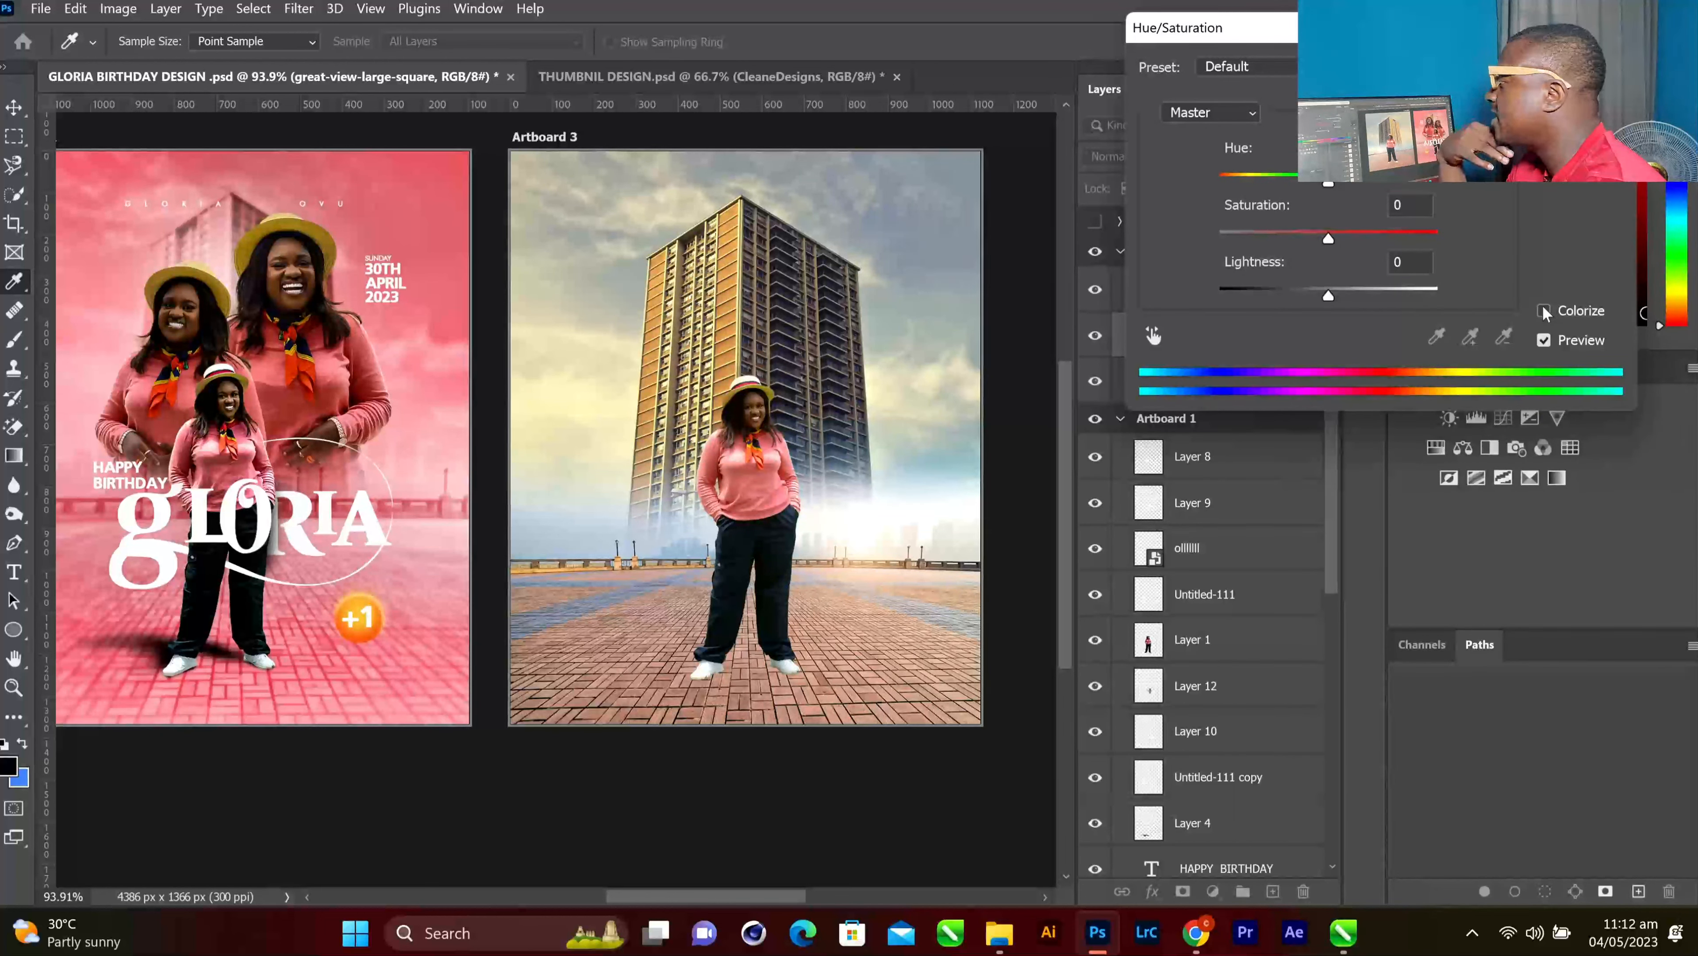
{"action": "left_click", "coordinate": [1544, 311]}
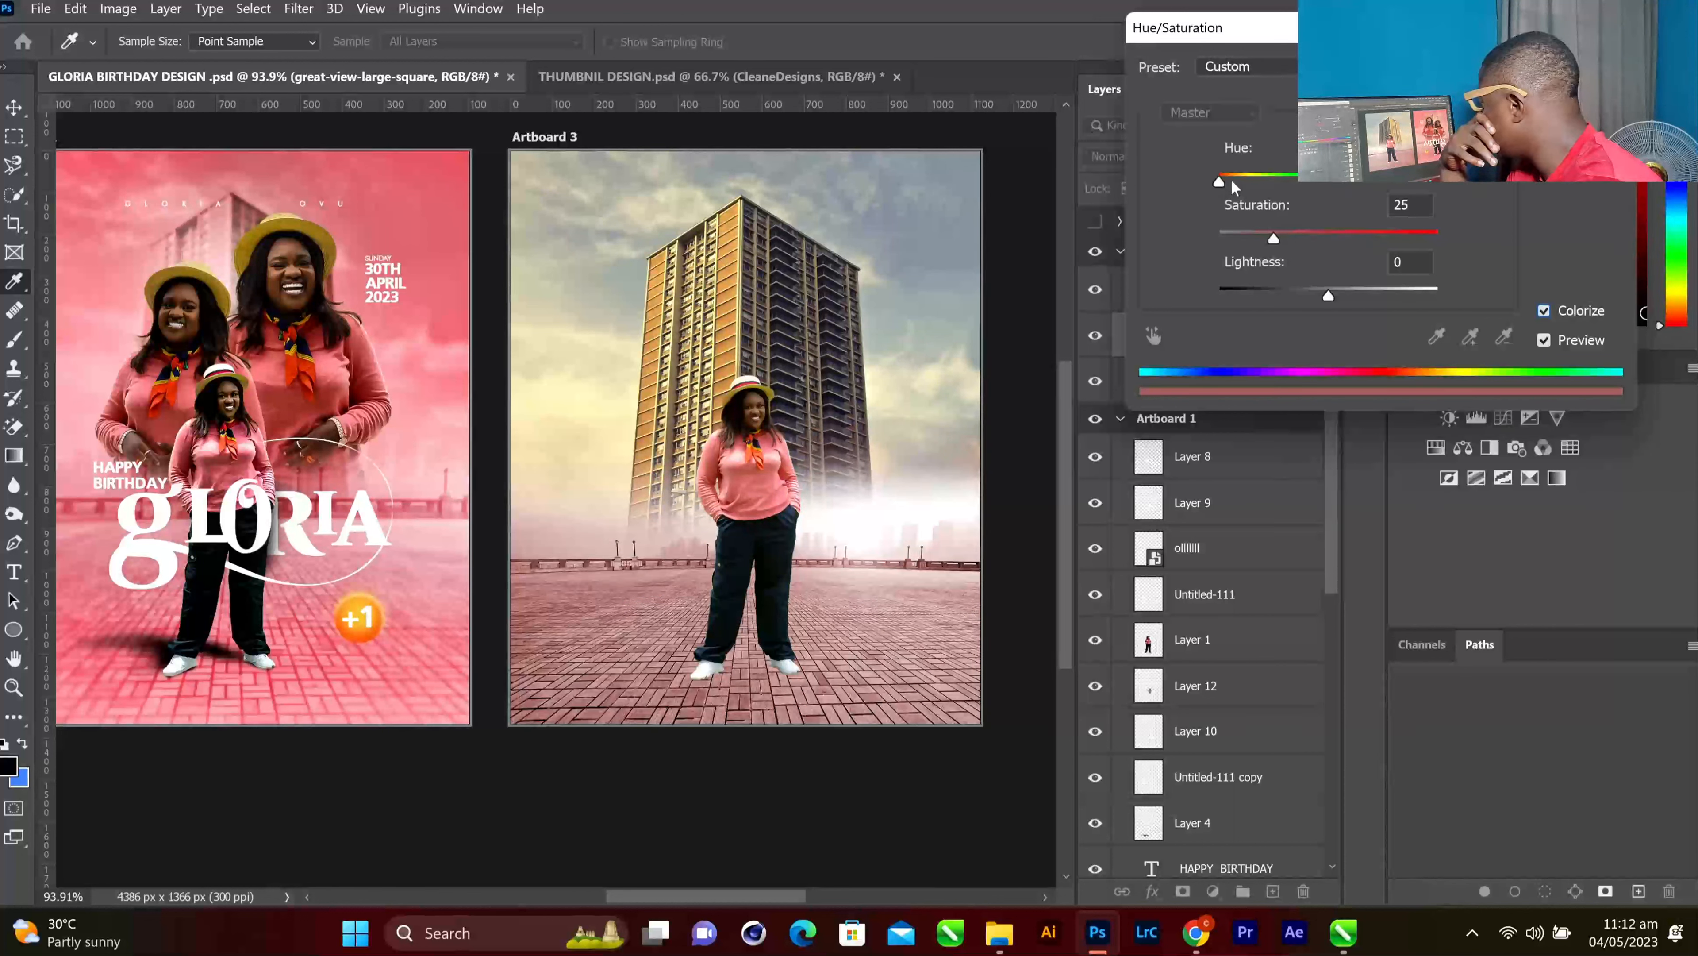
{"action": "left_click_drag", "start_coordinate": [1234, 183], "coordinate": [1365, 183]}
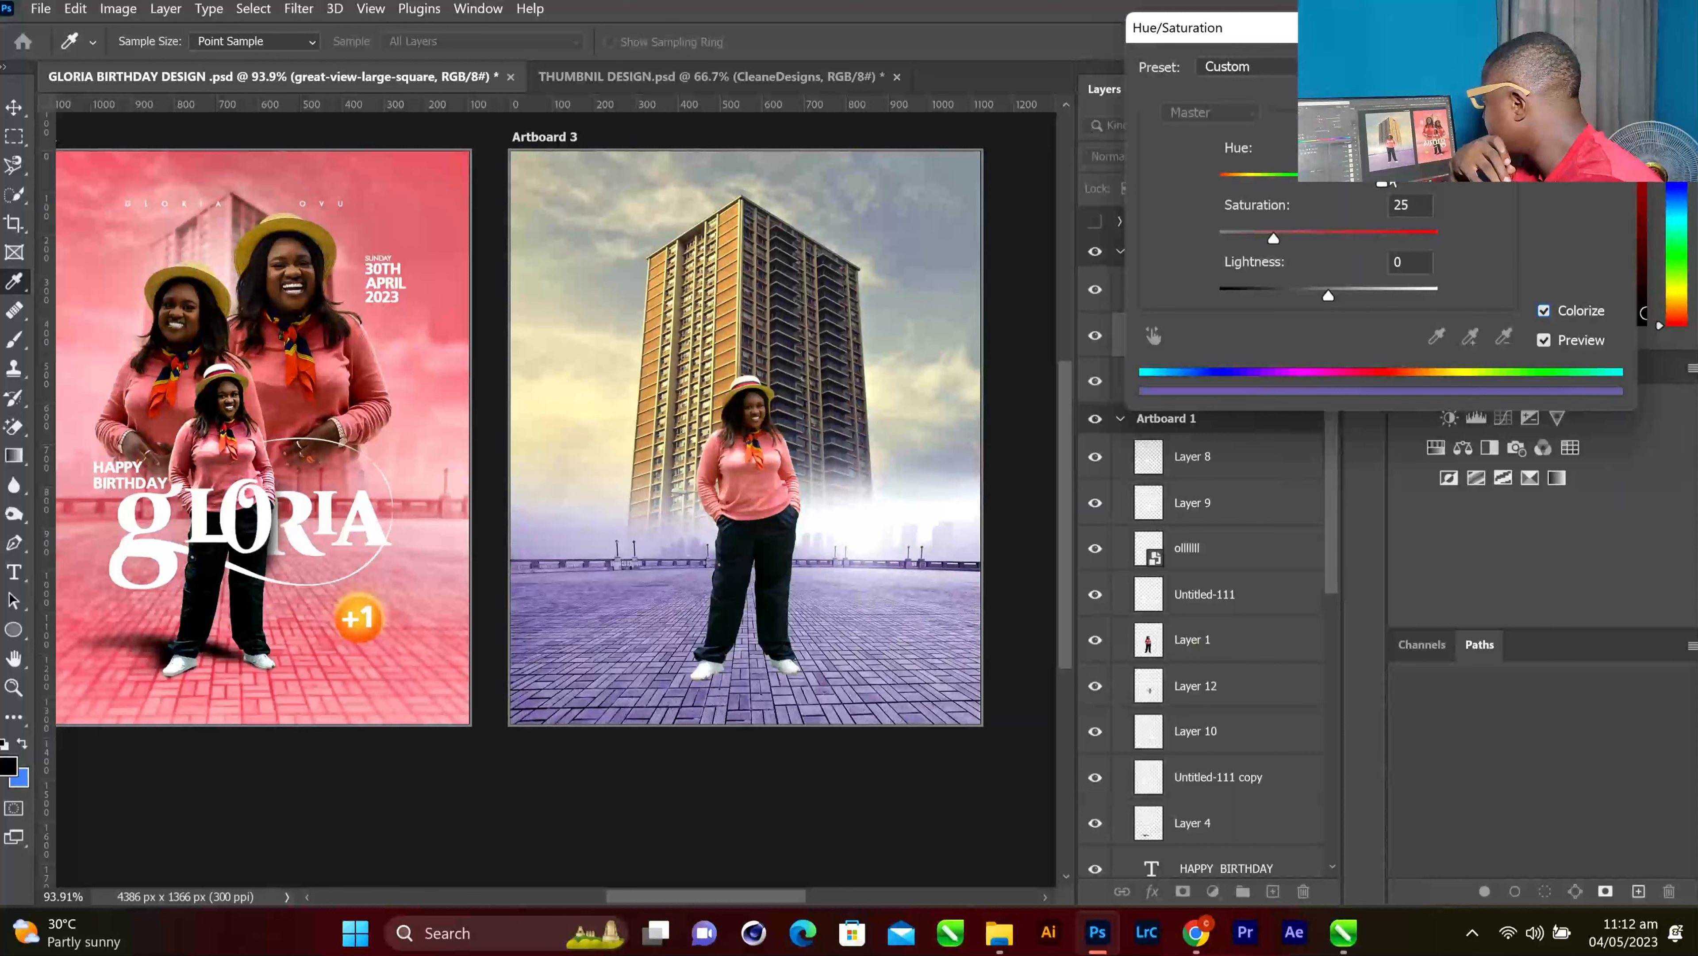
{"action": "left_click_drag", "start_coordinate": [1402, 183], "coordinate": [1413, 183]}
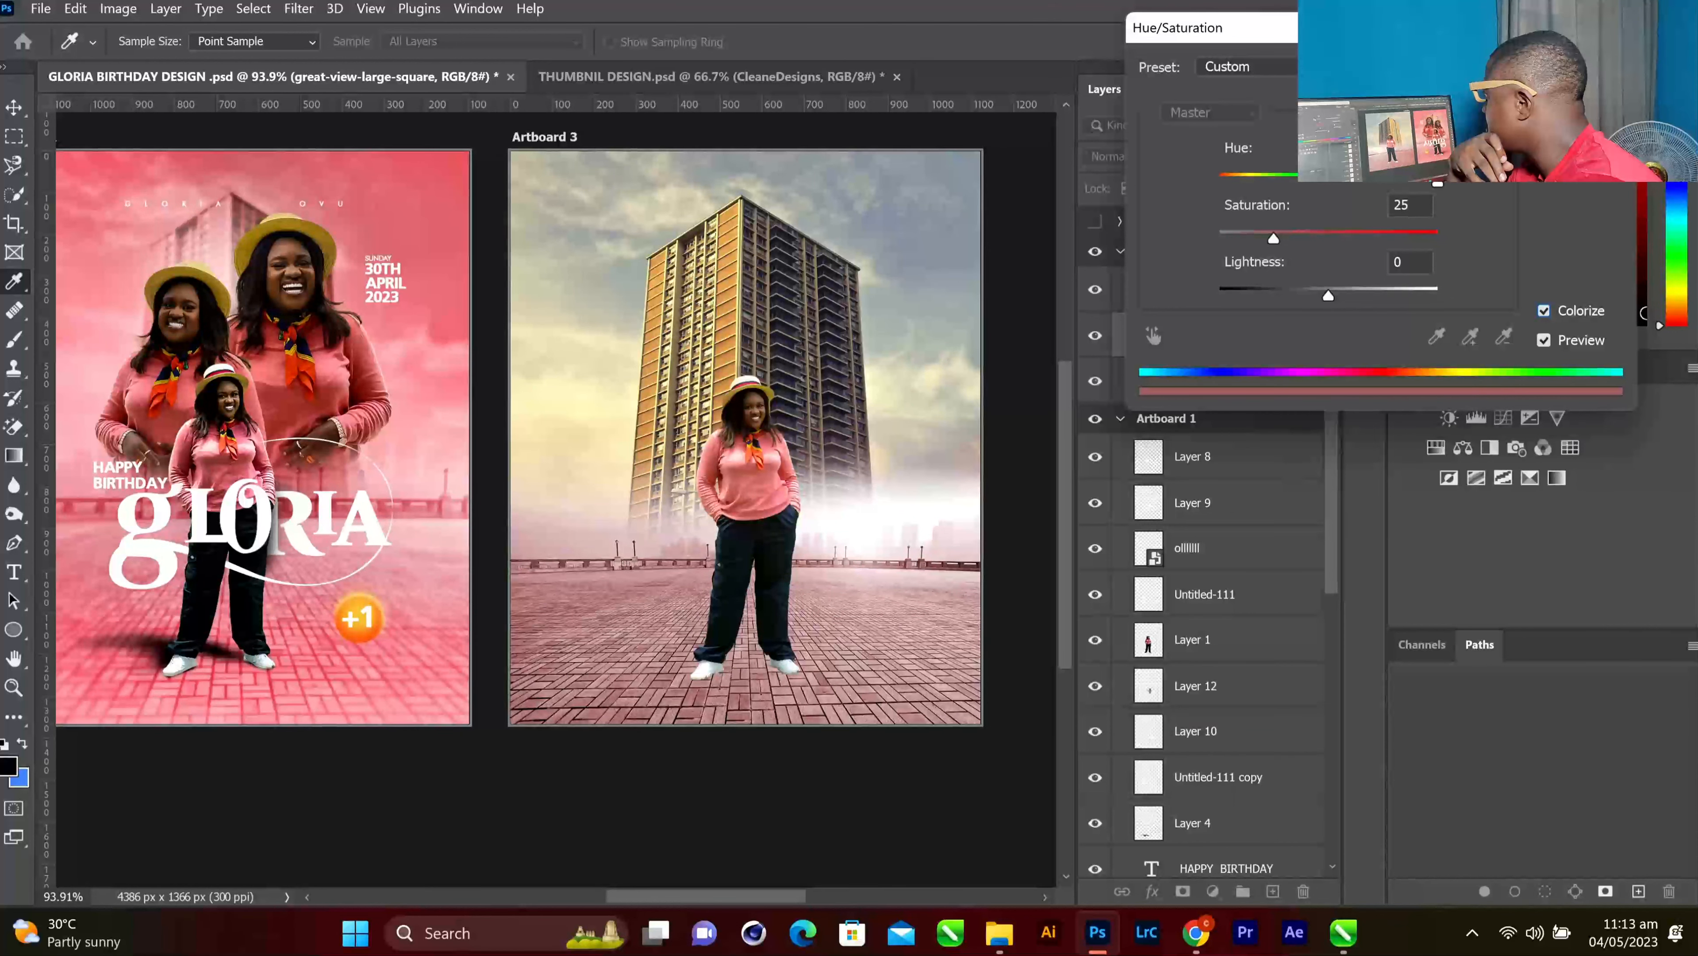
{"action": "left_click_drag", "start_coordinate": [1267, 244], "coordinate": [1327, 239]}
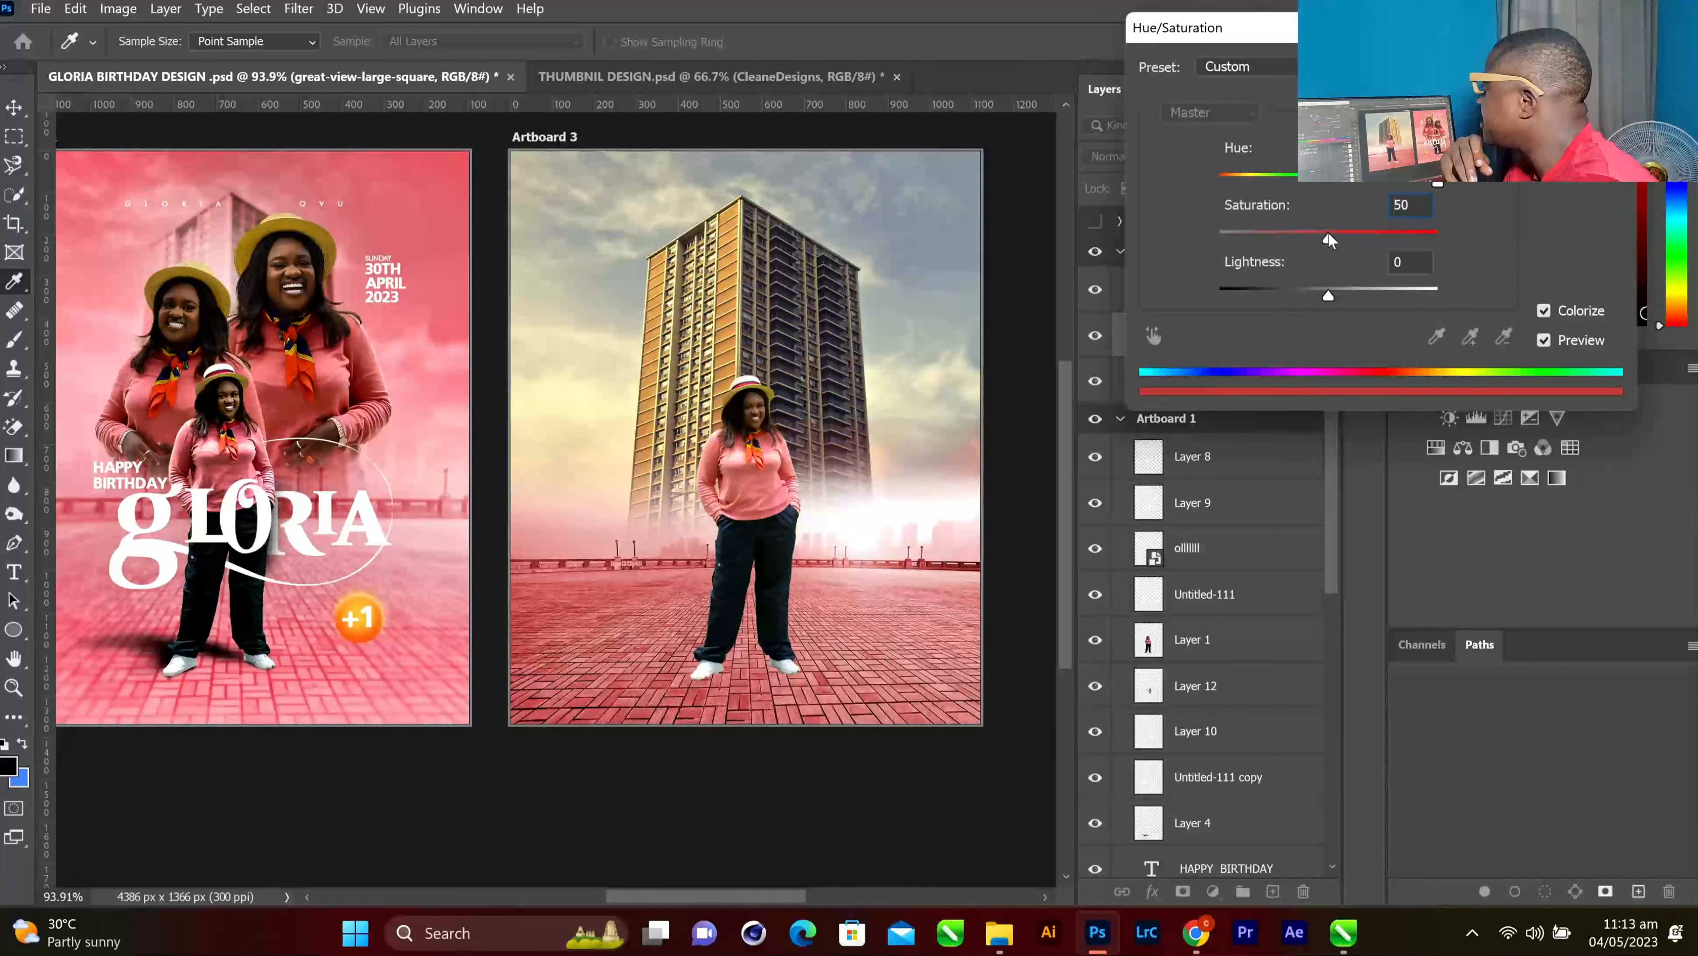
{"action": "key", "text": "Return"}
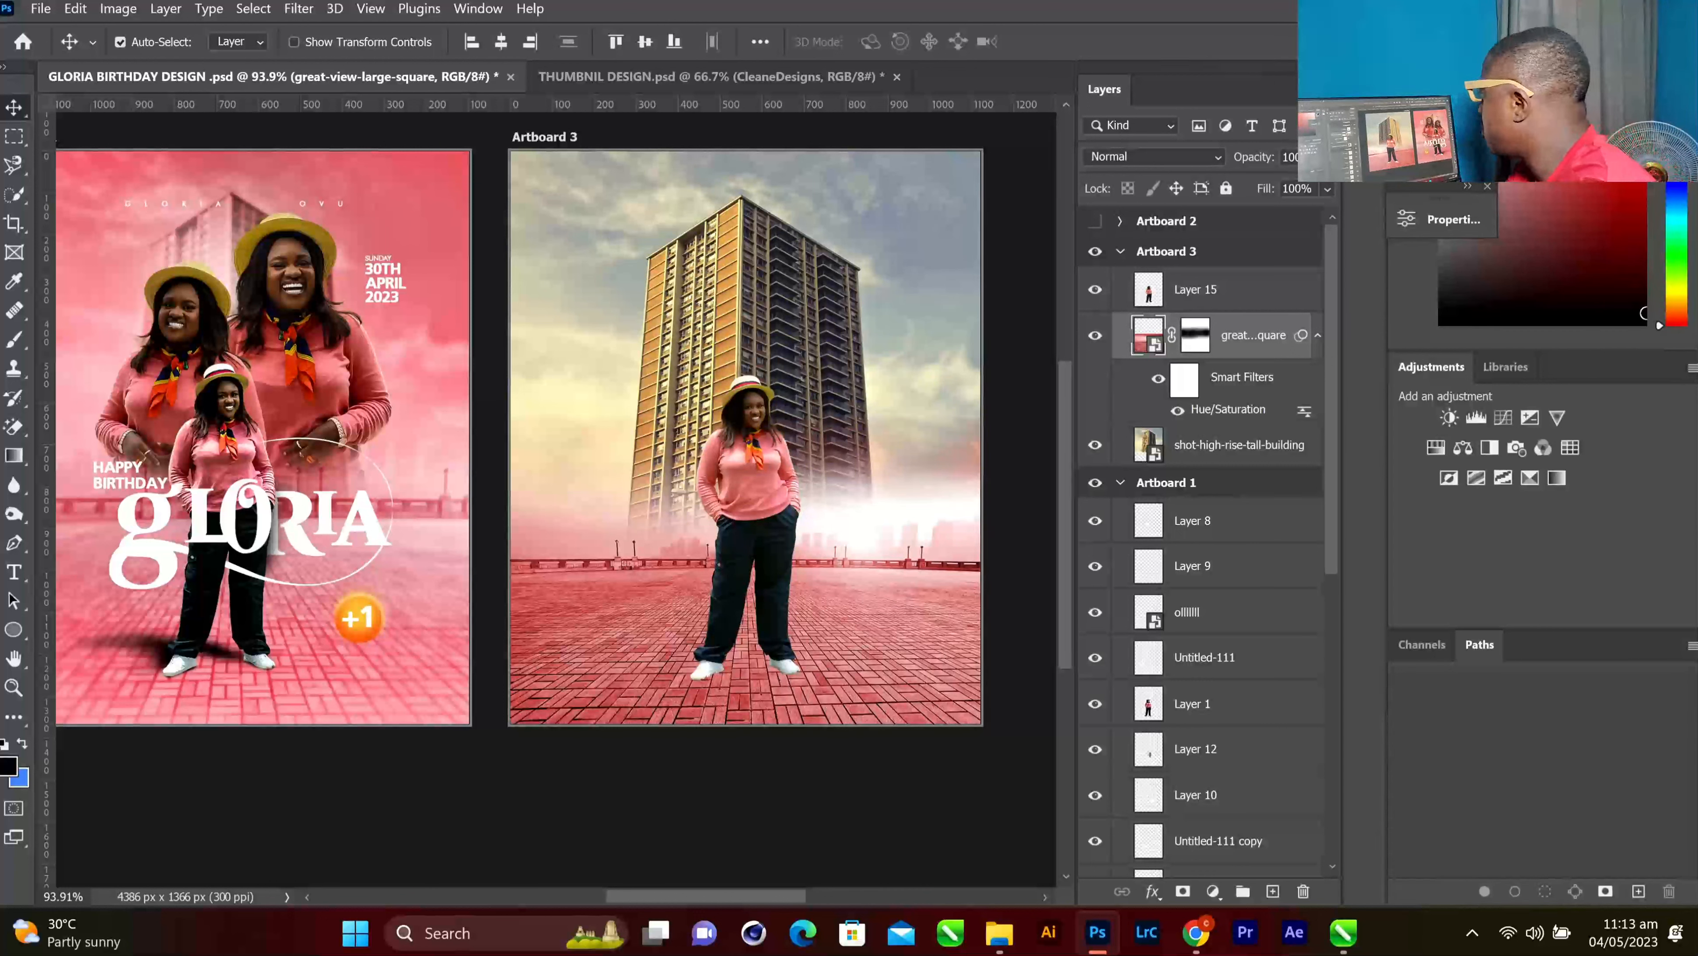
Select the cut-out woman's layer and zoom in on her
{"action": "left_click", "coordinate": [783, 470]}
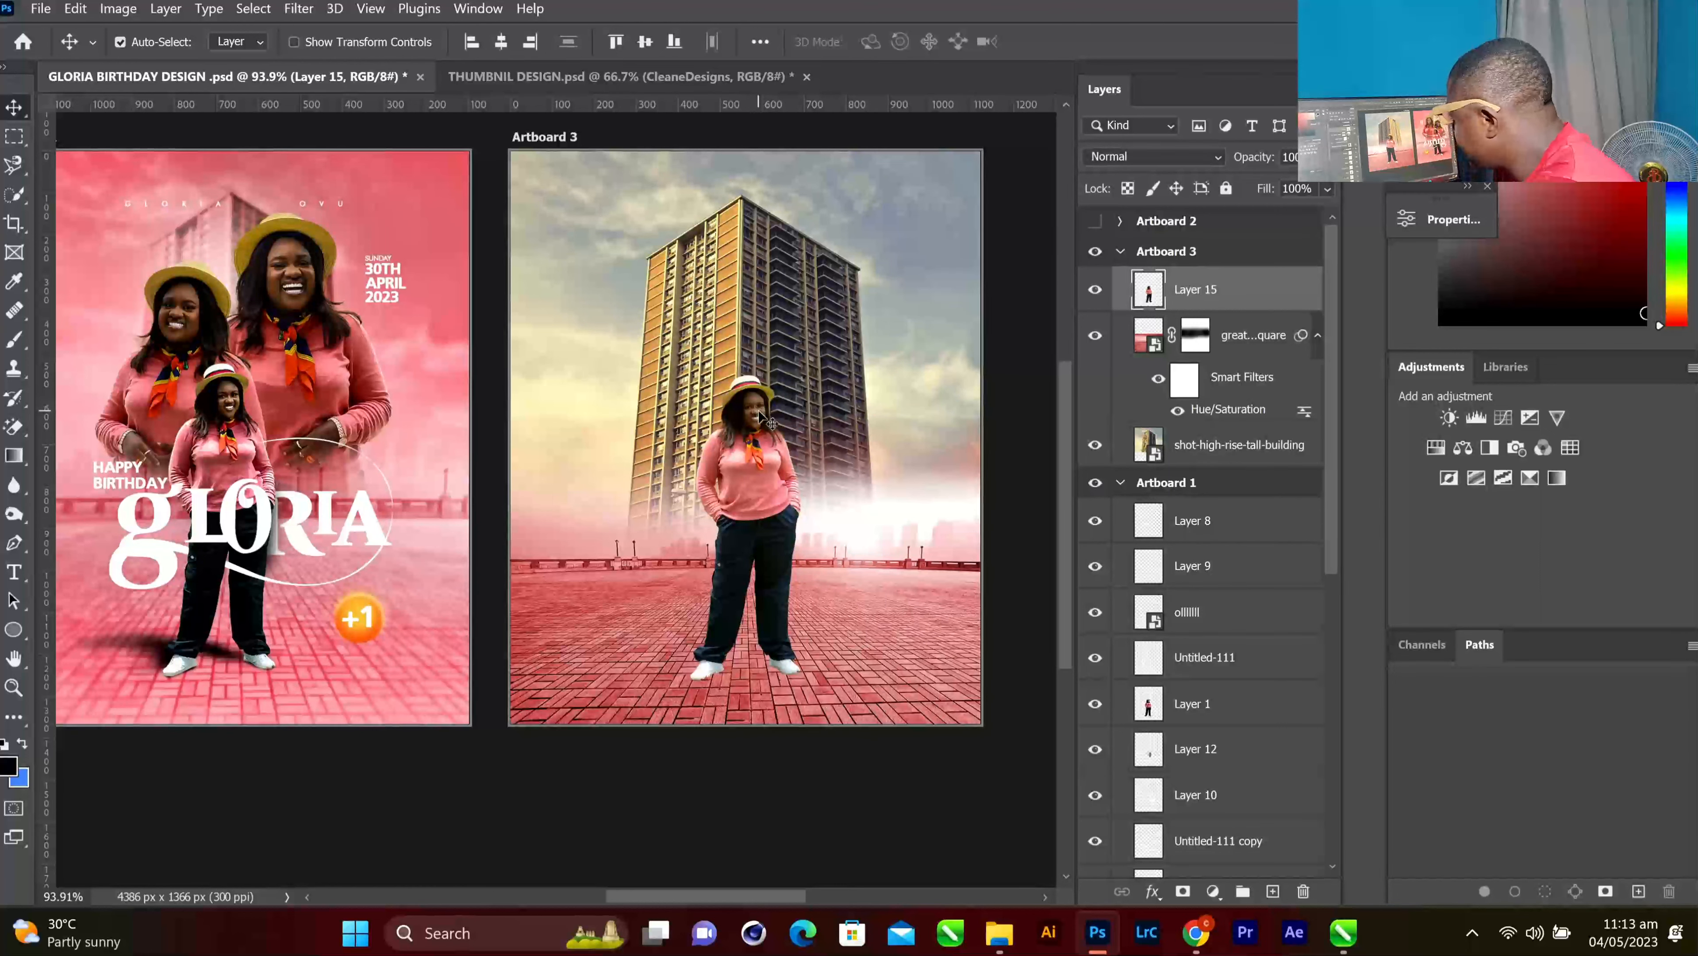
{"action": "scroll", "coordinate": [760, 427], "scroll_direction": "up", "scroll_amount": 2}
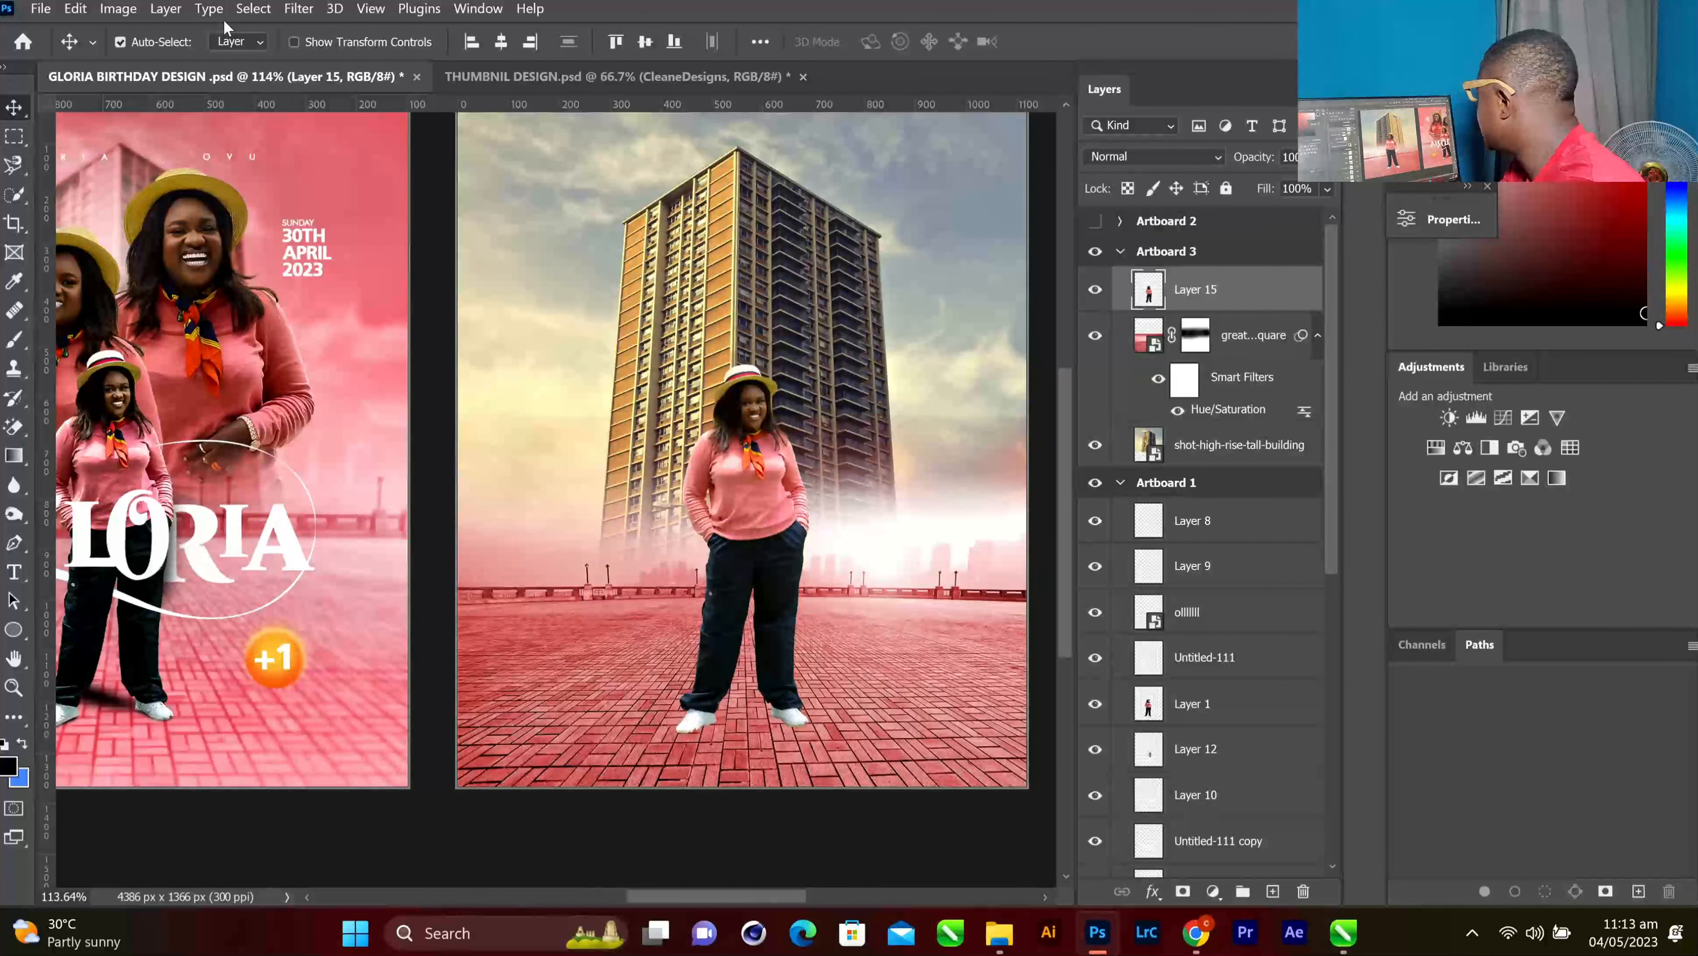
{"action": "left_click", "coordinate": [296, 12]}
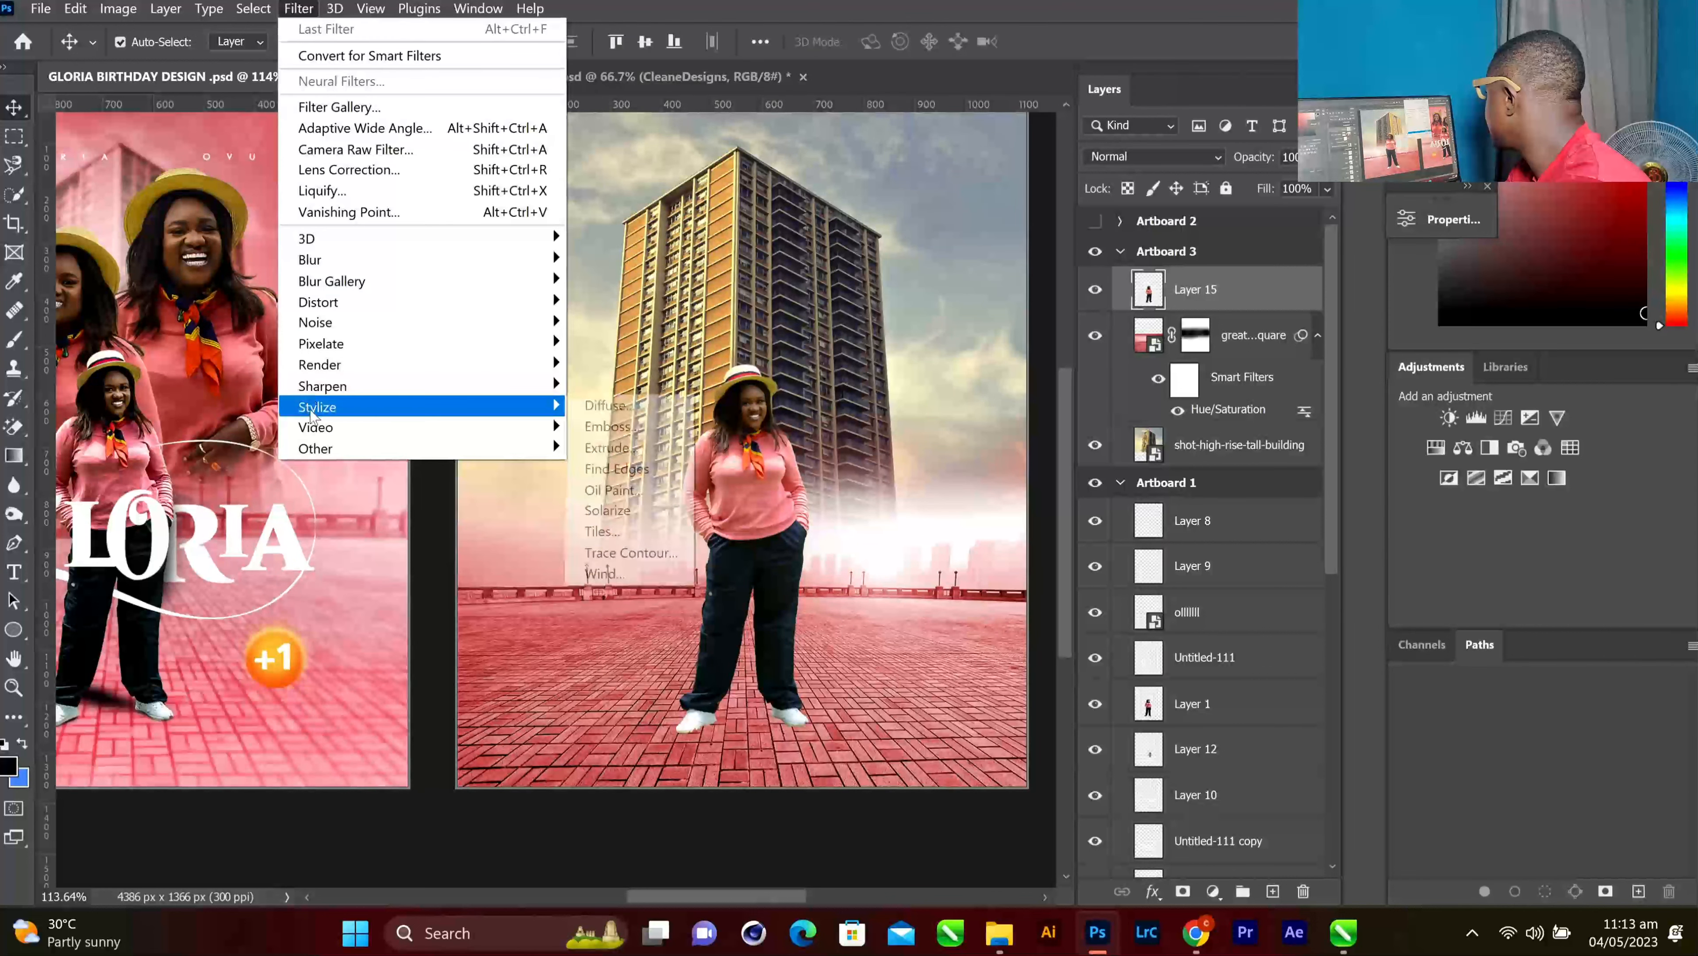
Apply Unsharp Mask to the woman: Amount 90%, Radius 49.7 px, Threshold 120 levels
{"action": "mouse_move", "coordinate": [328, 388]}
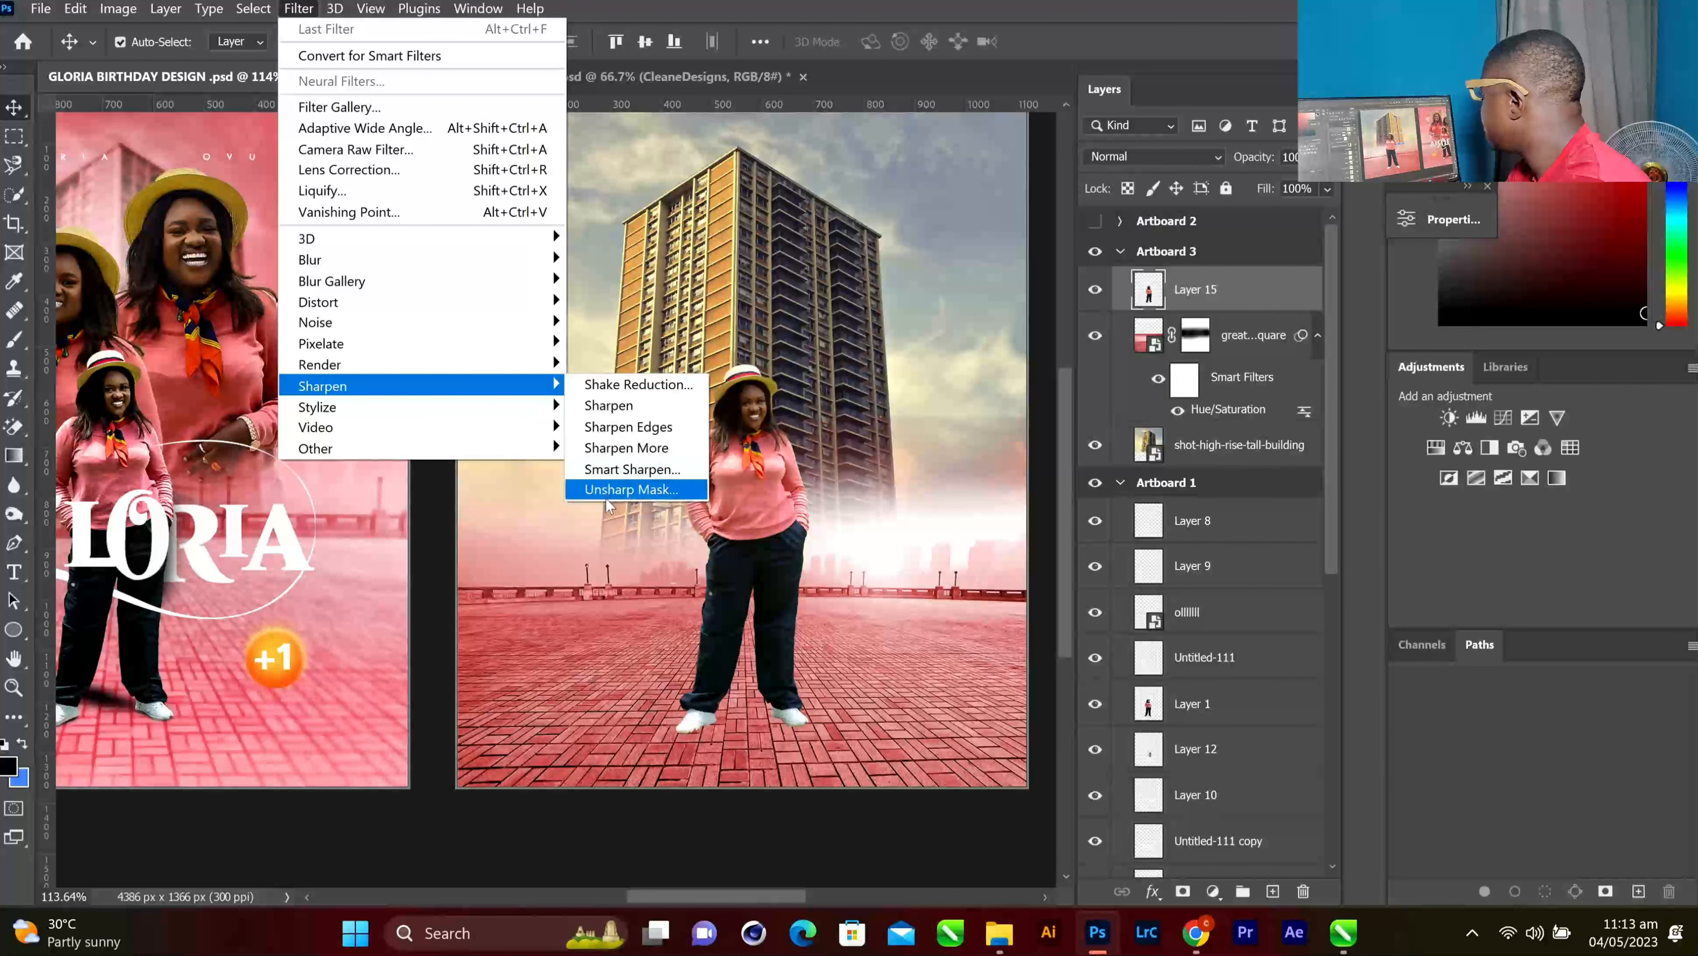
{"action": "left_click", "coordinate": [631, 489]}
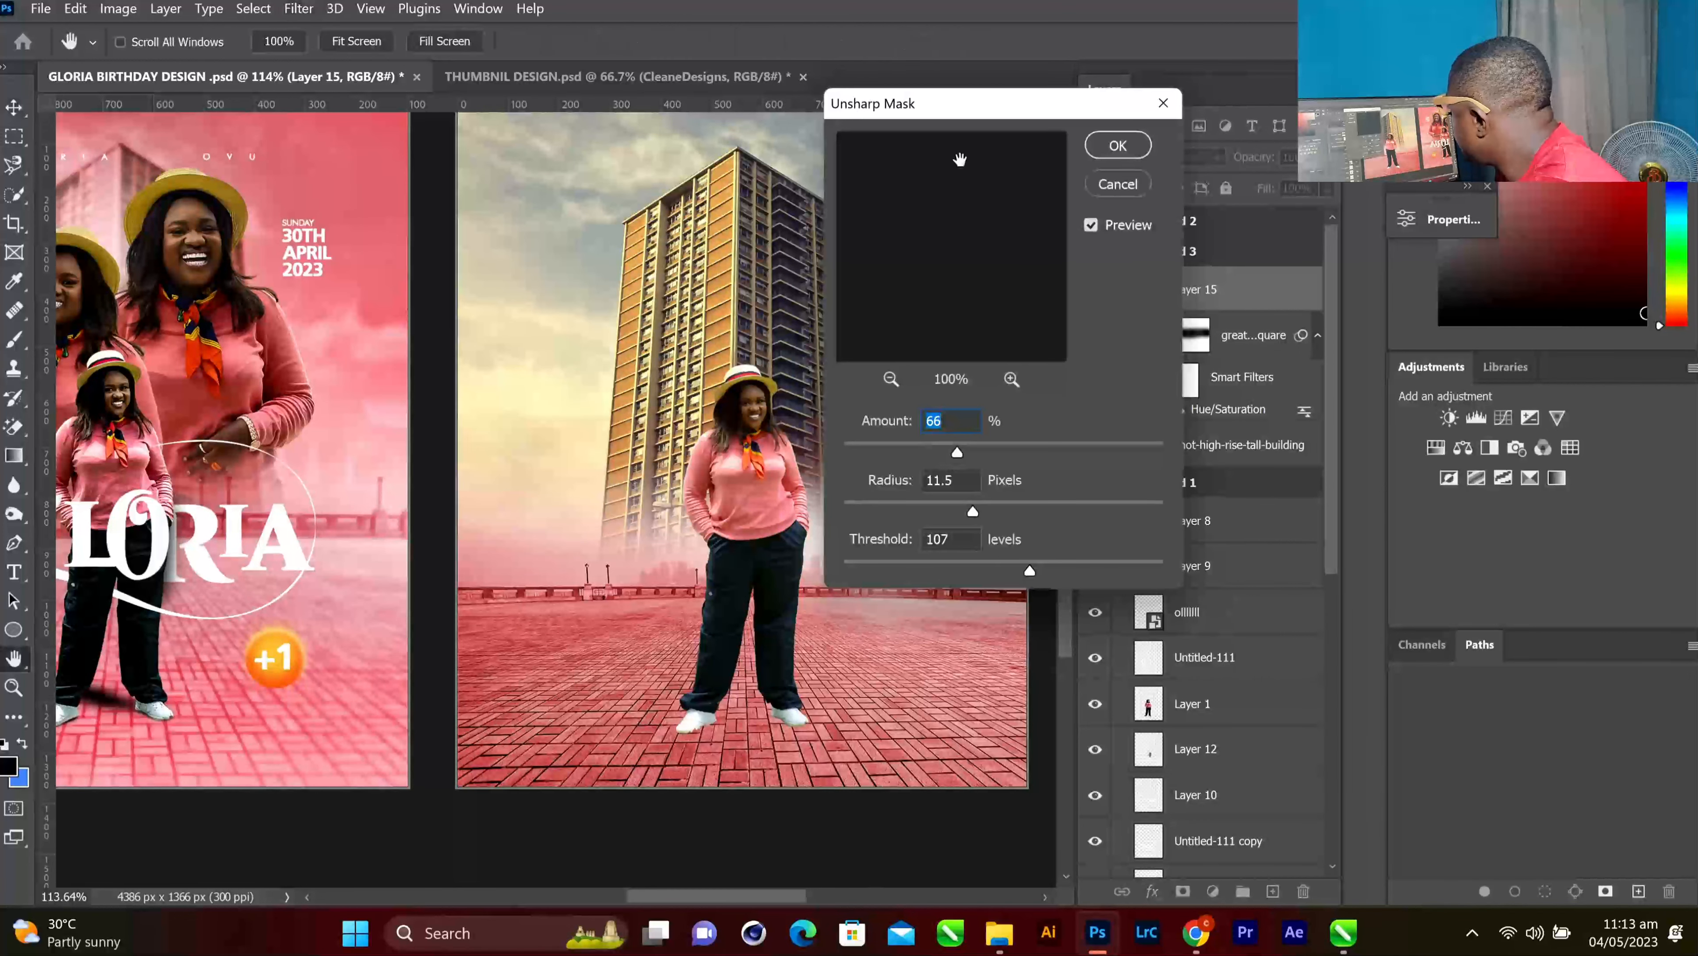
{"action": "left_click_drag", "start_coordinate": [972, 116], "coordinate": [1177, 77]}
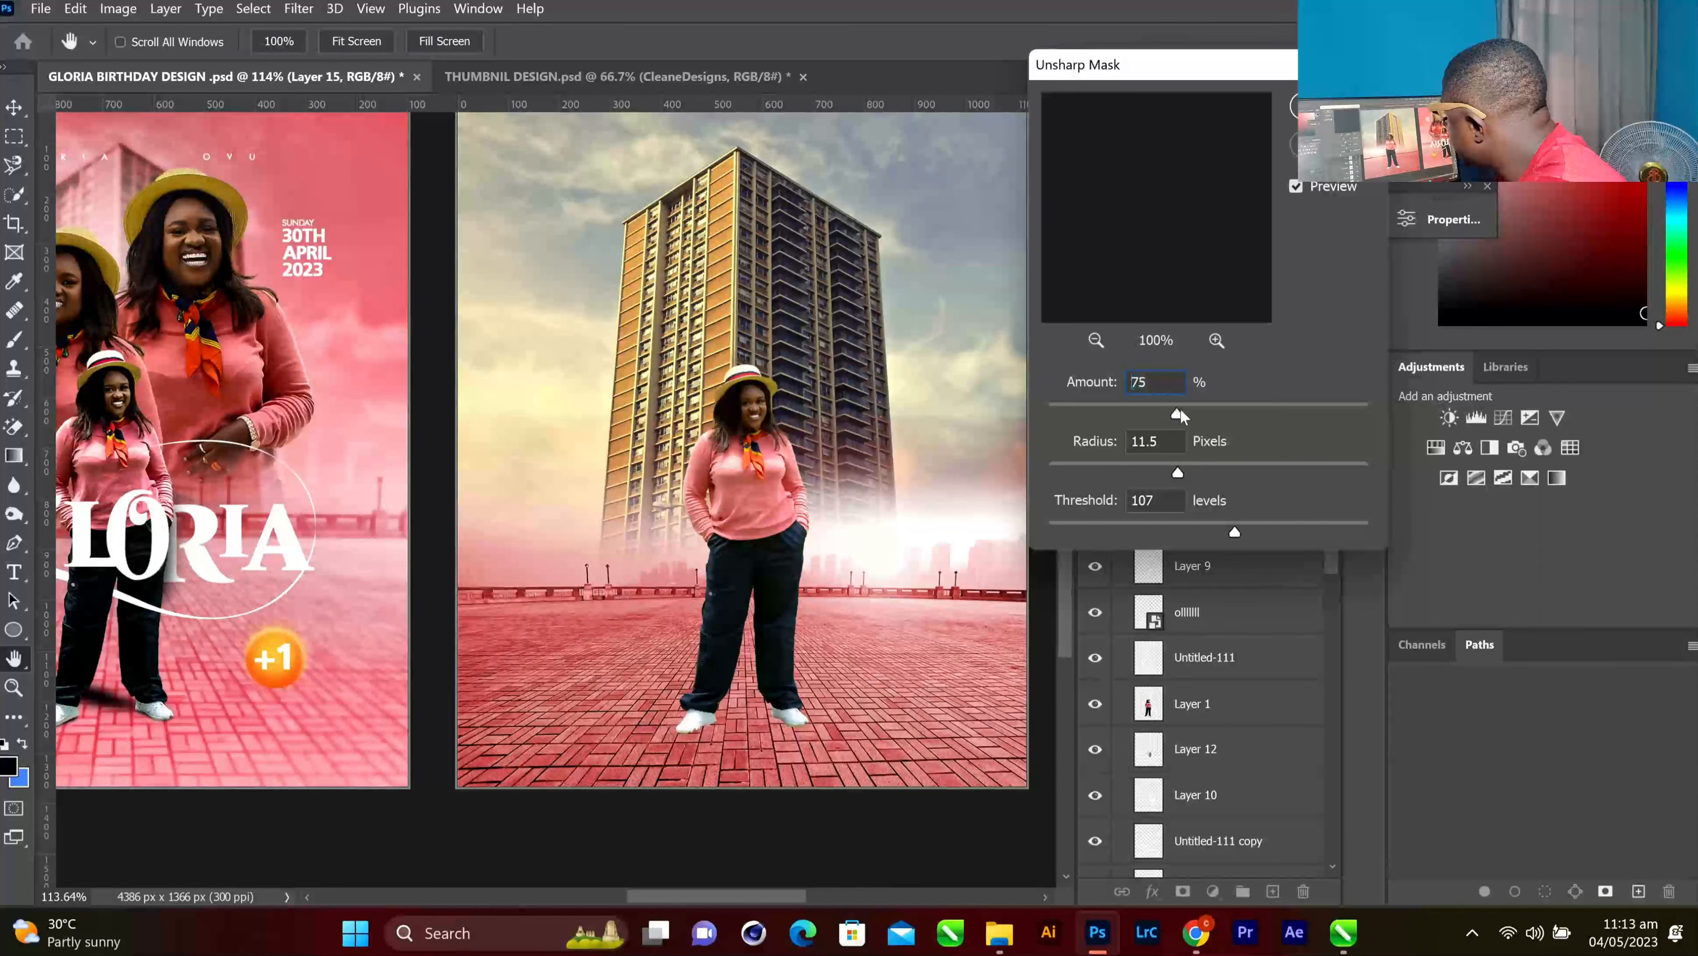
{"action": "left_click_drag", "start_coordinate": [1200, 411], "coordinate": [1204, 412]}
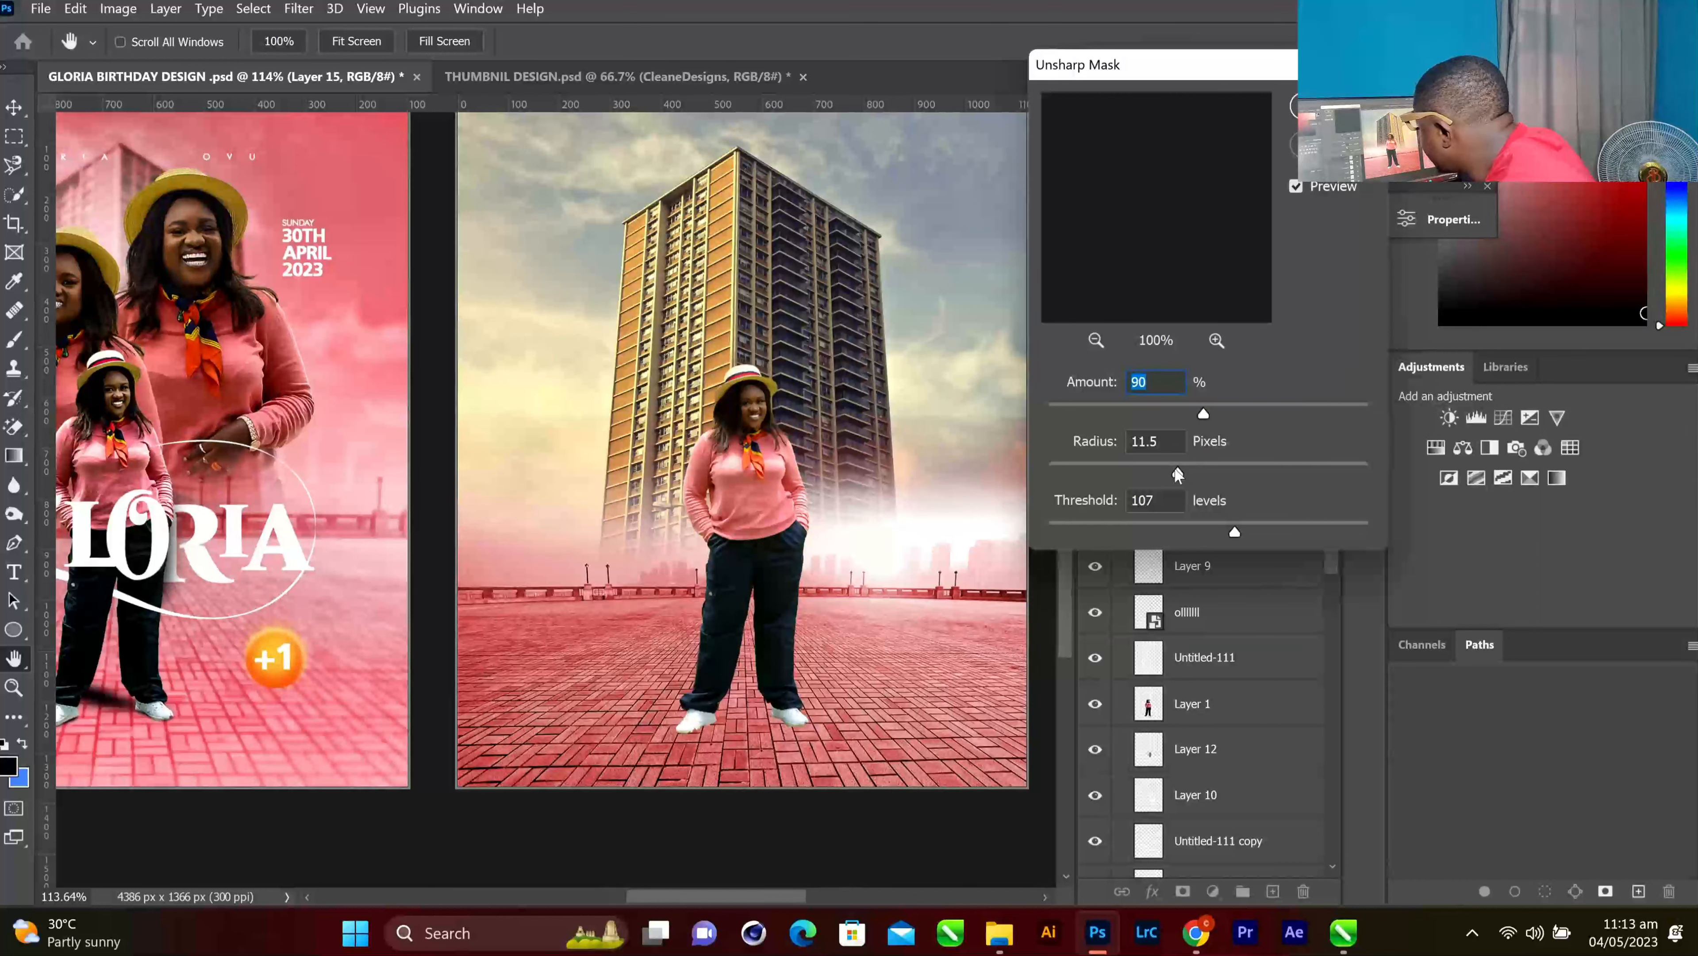
{"action": "left_click_drag", "start_coordinate": [1178, 468], "coordinate": [1224, 465]}
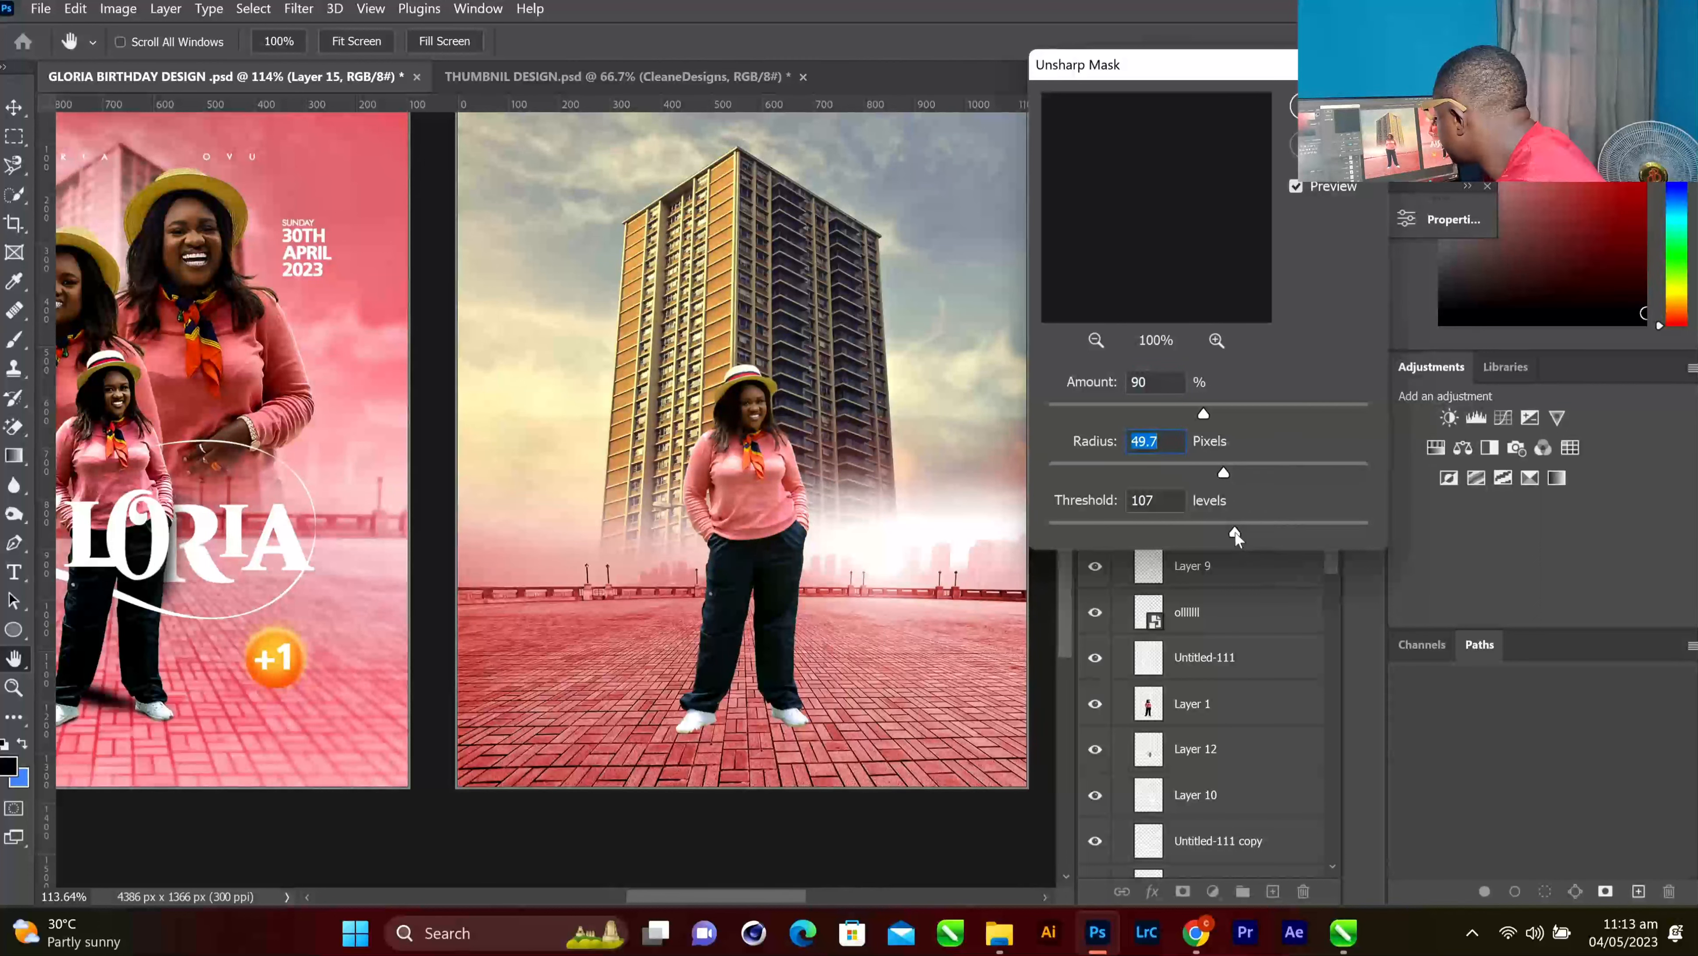
{"action": "left_click_drag", "start_coordinate": [1236, 534], "coordinate": [1258, 532]}
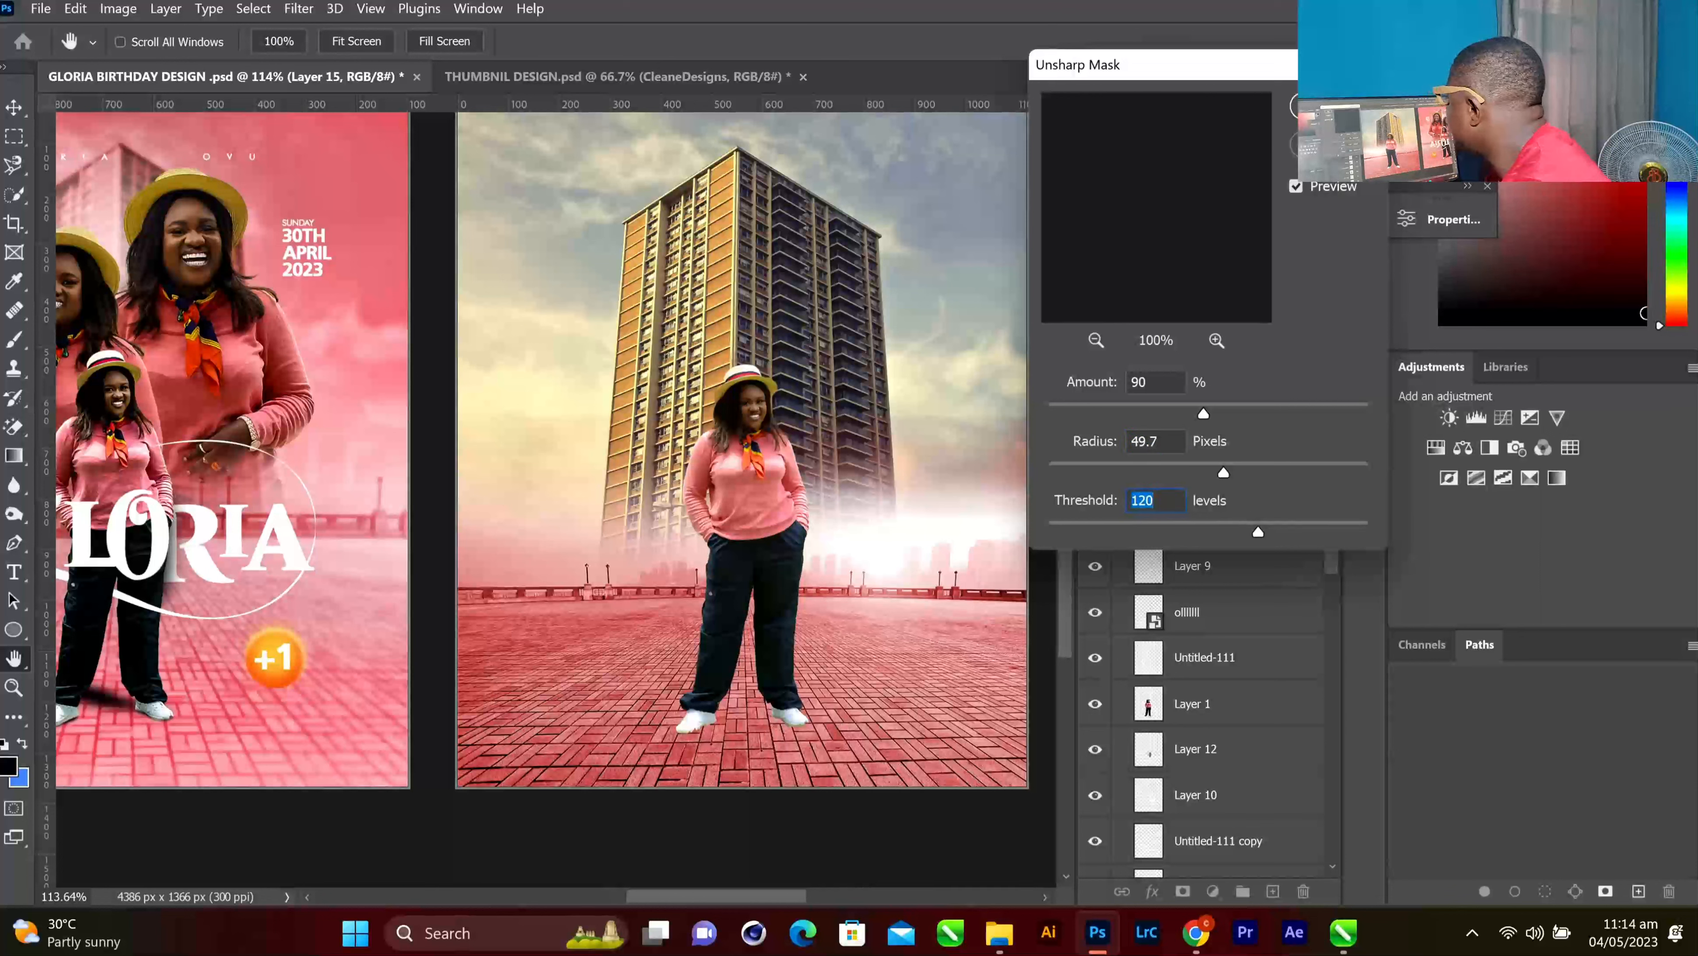
{"action": "key", "text": "Return"}
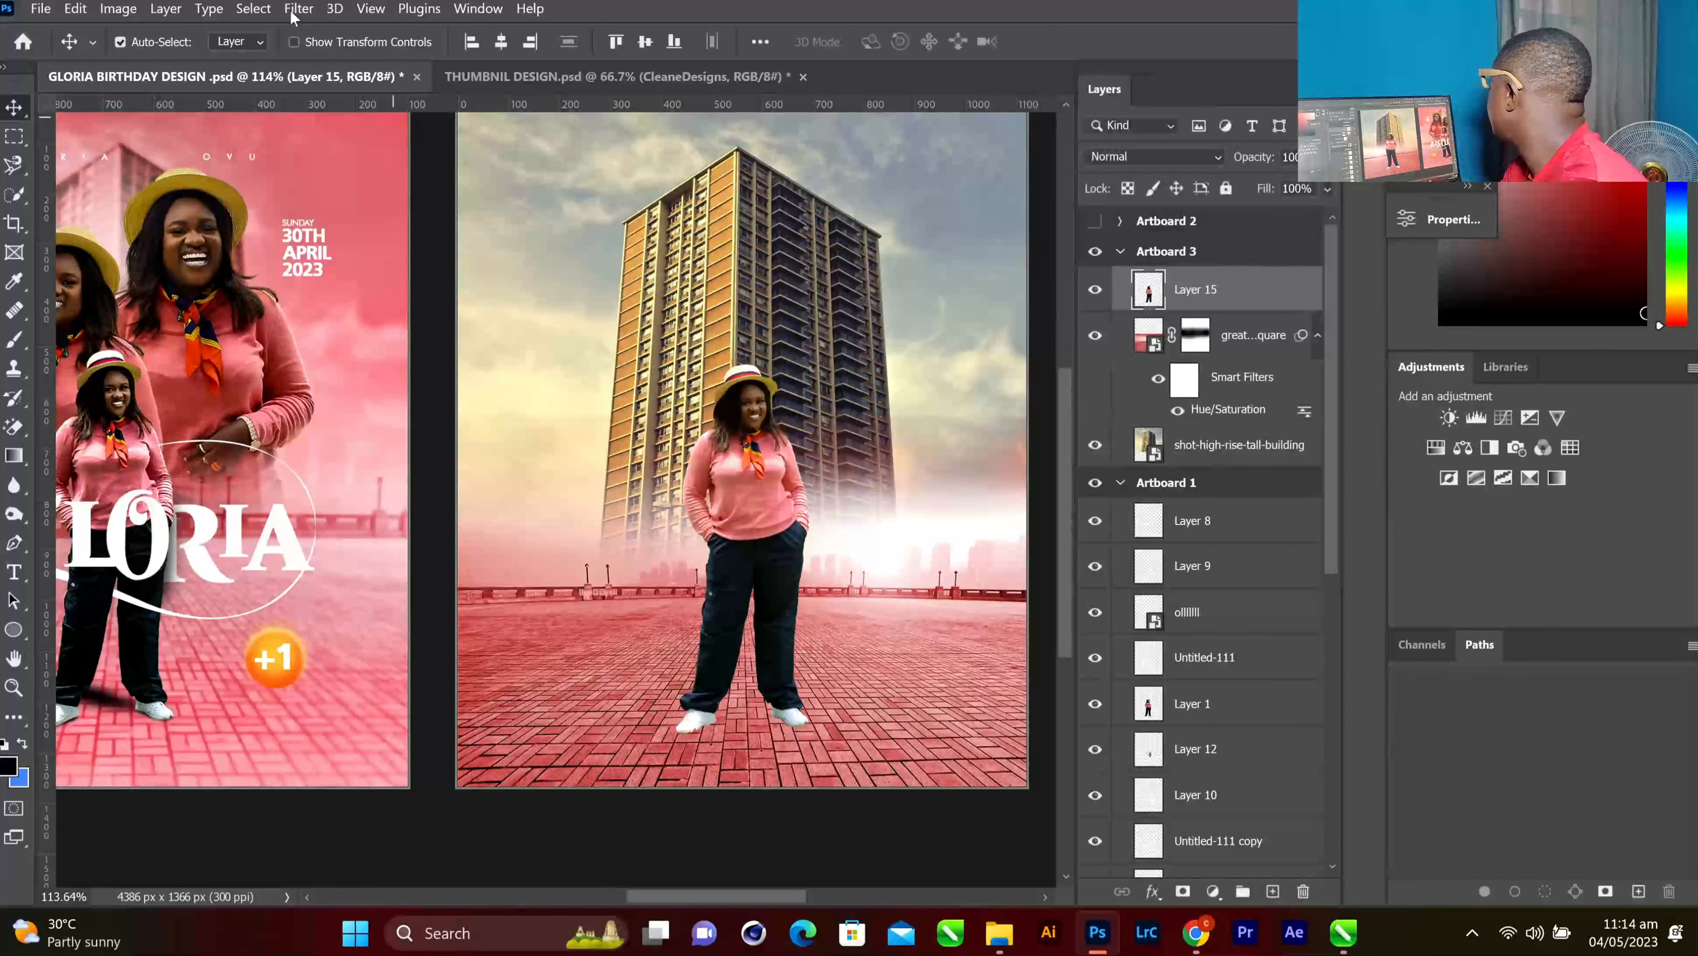
{"action": "left_click", "coordinate": [295, 7]}
Open the Camera Raw Filter on the woman's layer and zoom the preview in on her
{"action": "left_click", "coordinate": [330, 166]}
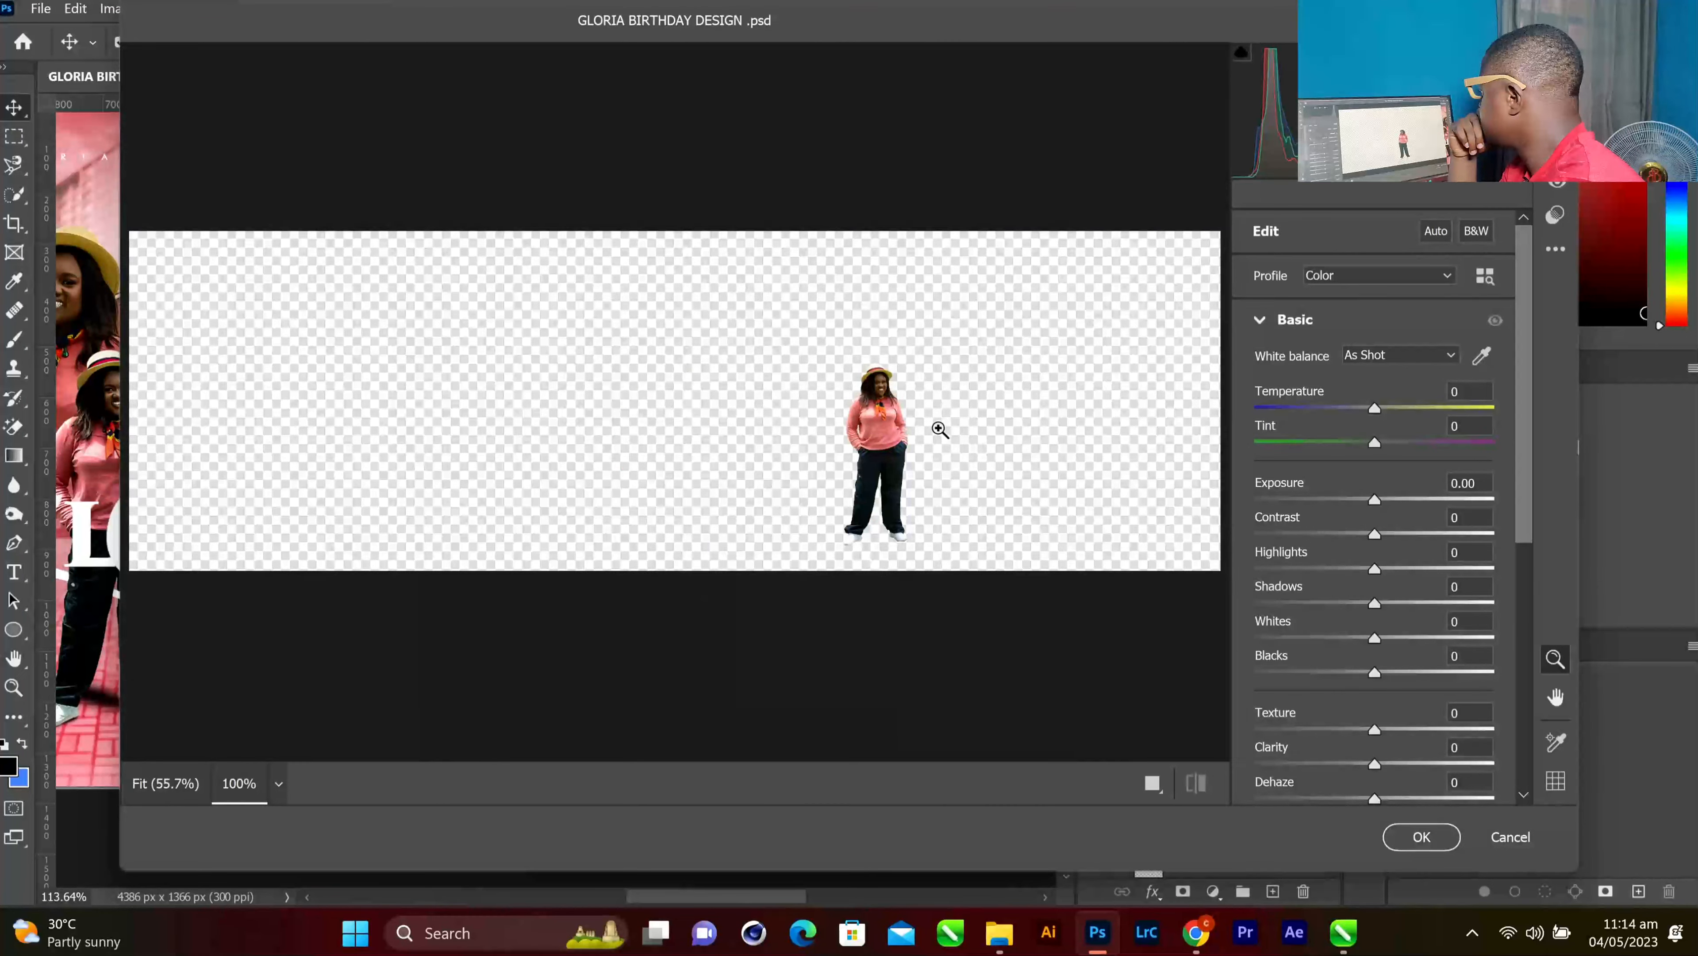
{"action": "left_click", "coordinate": [807, 419]}
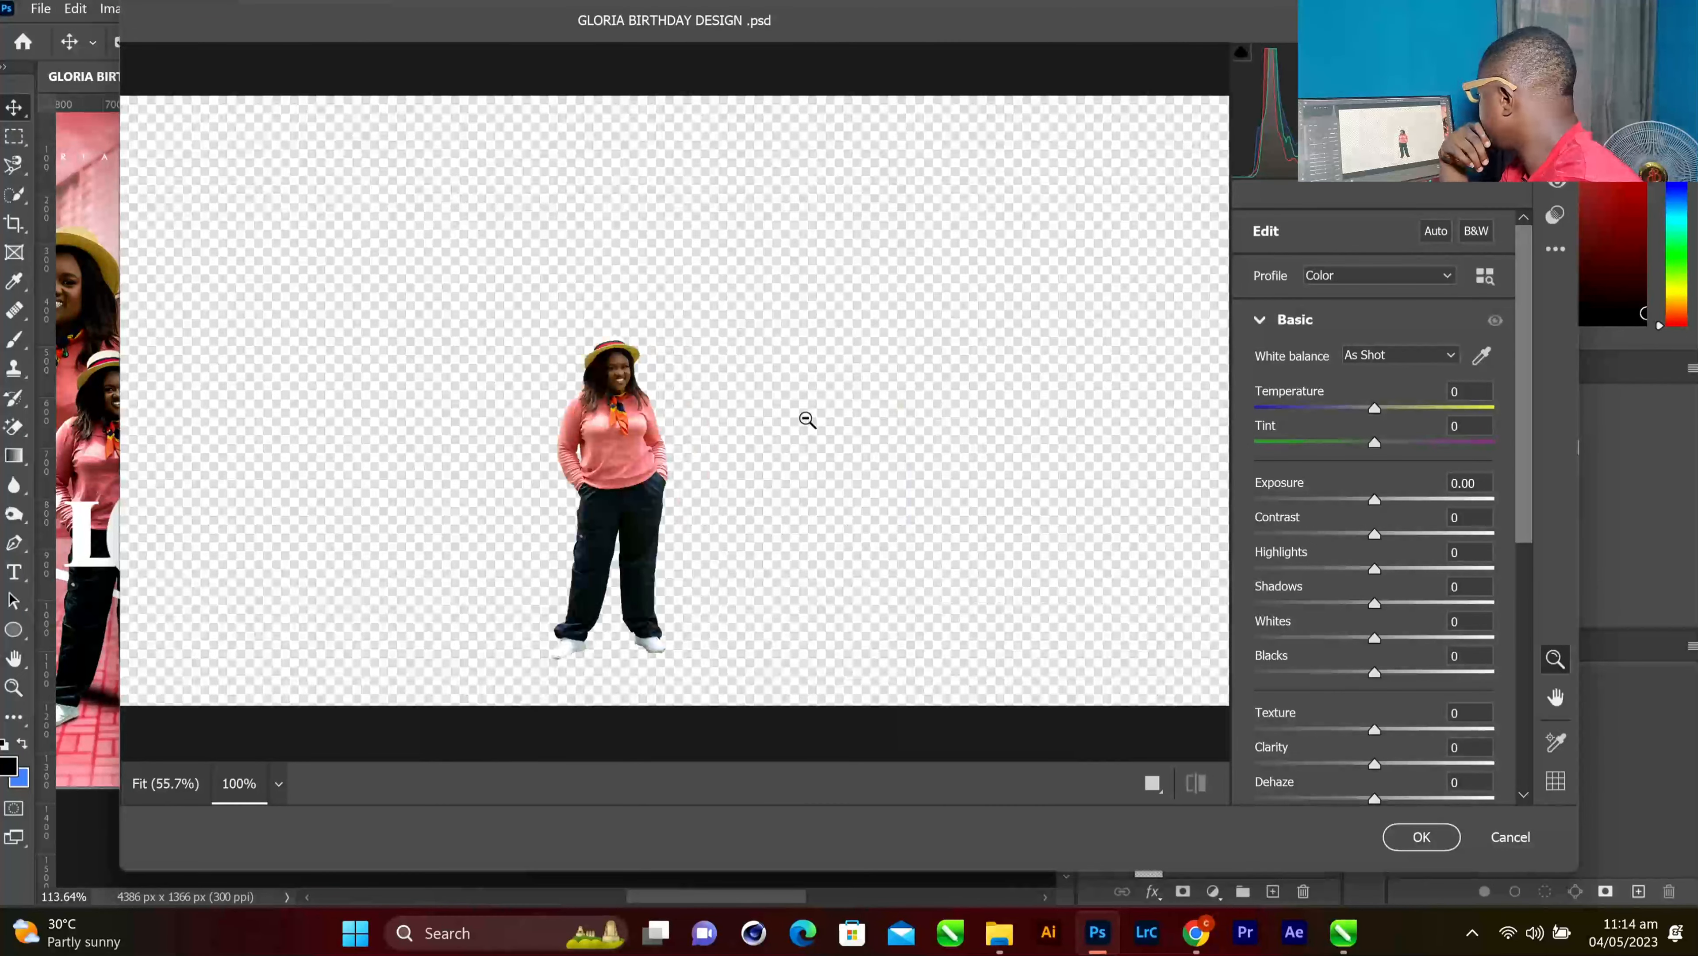
{"action": "scroll", "coordinate": [602, 456], "scroll_direction": "up", "scroll_amount": 1}
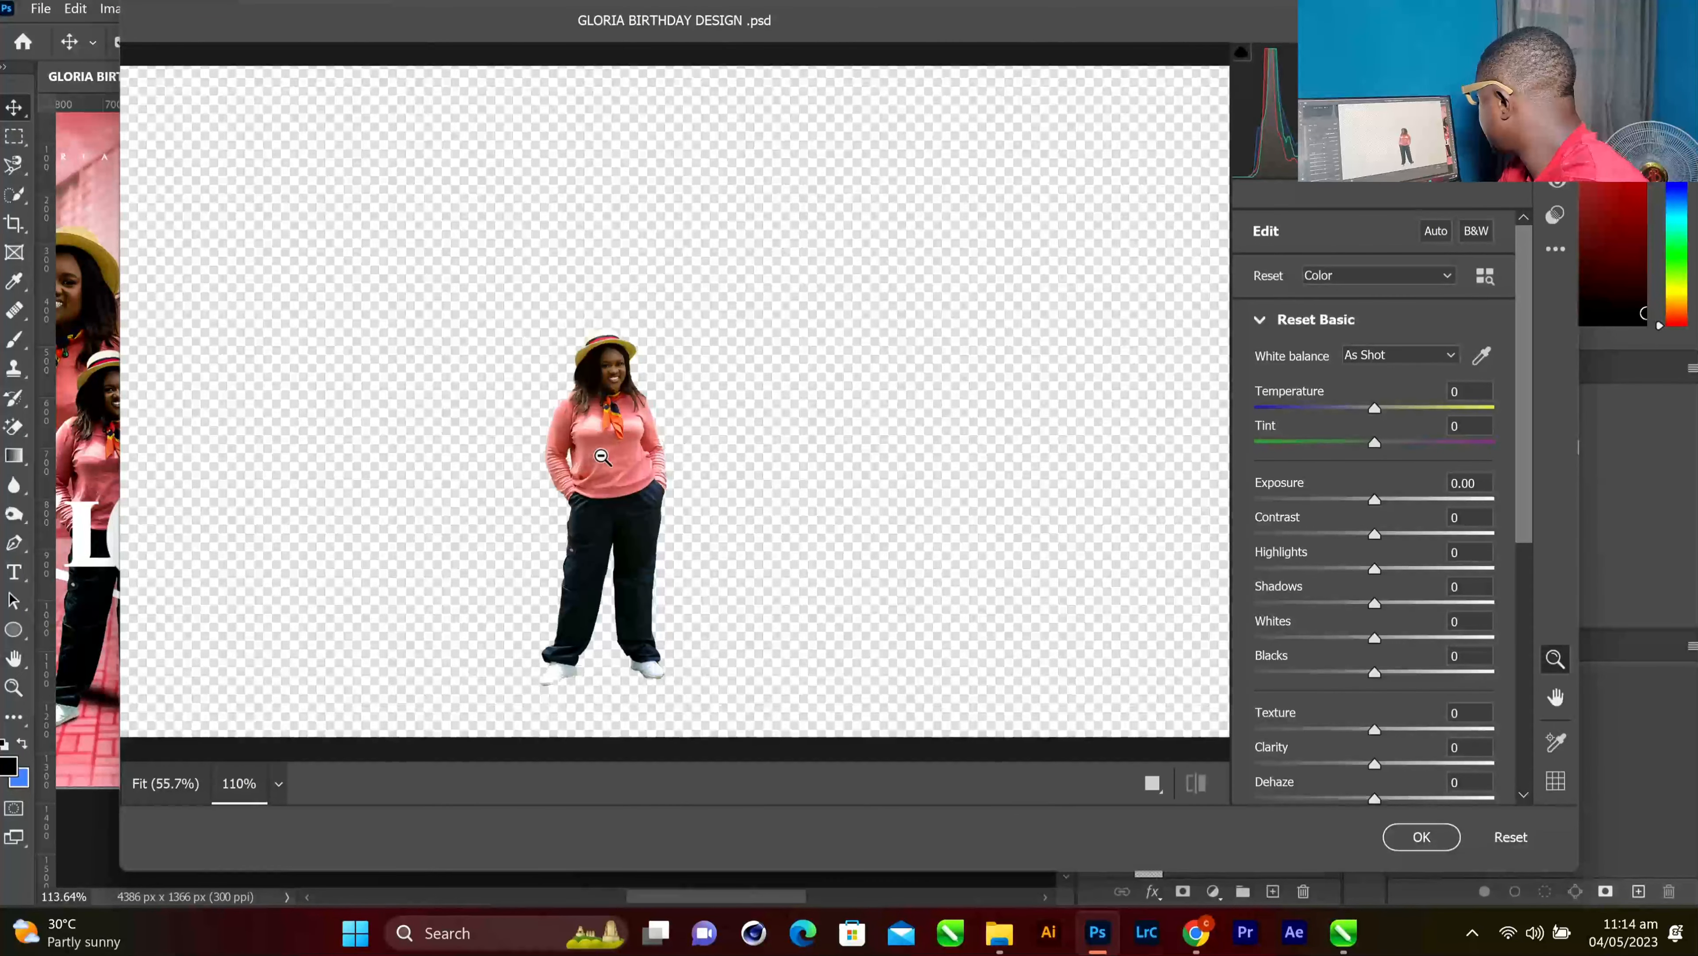
{"action": "scroll", "coordinate": [603, 456], "scroll_direction": "up", "scroll_amount": 2}
{"action": "scroll", "coordinate": [601, 458], "scroll_direction": "down", "scroll_amount": 3}
{"action": "scroll", "coordinate": [602, 457], "scroll_direction": "up", "scroll_amount": 3}
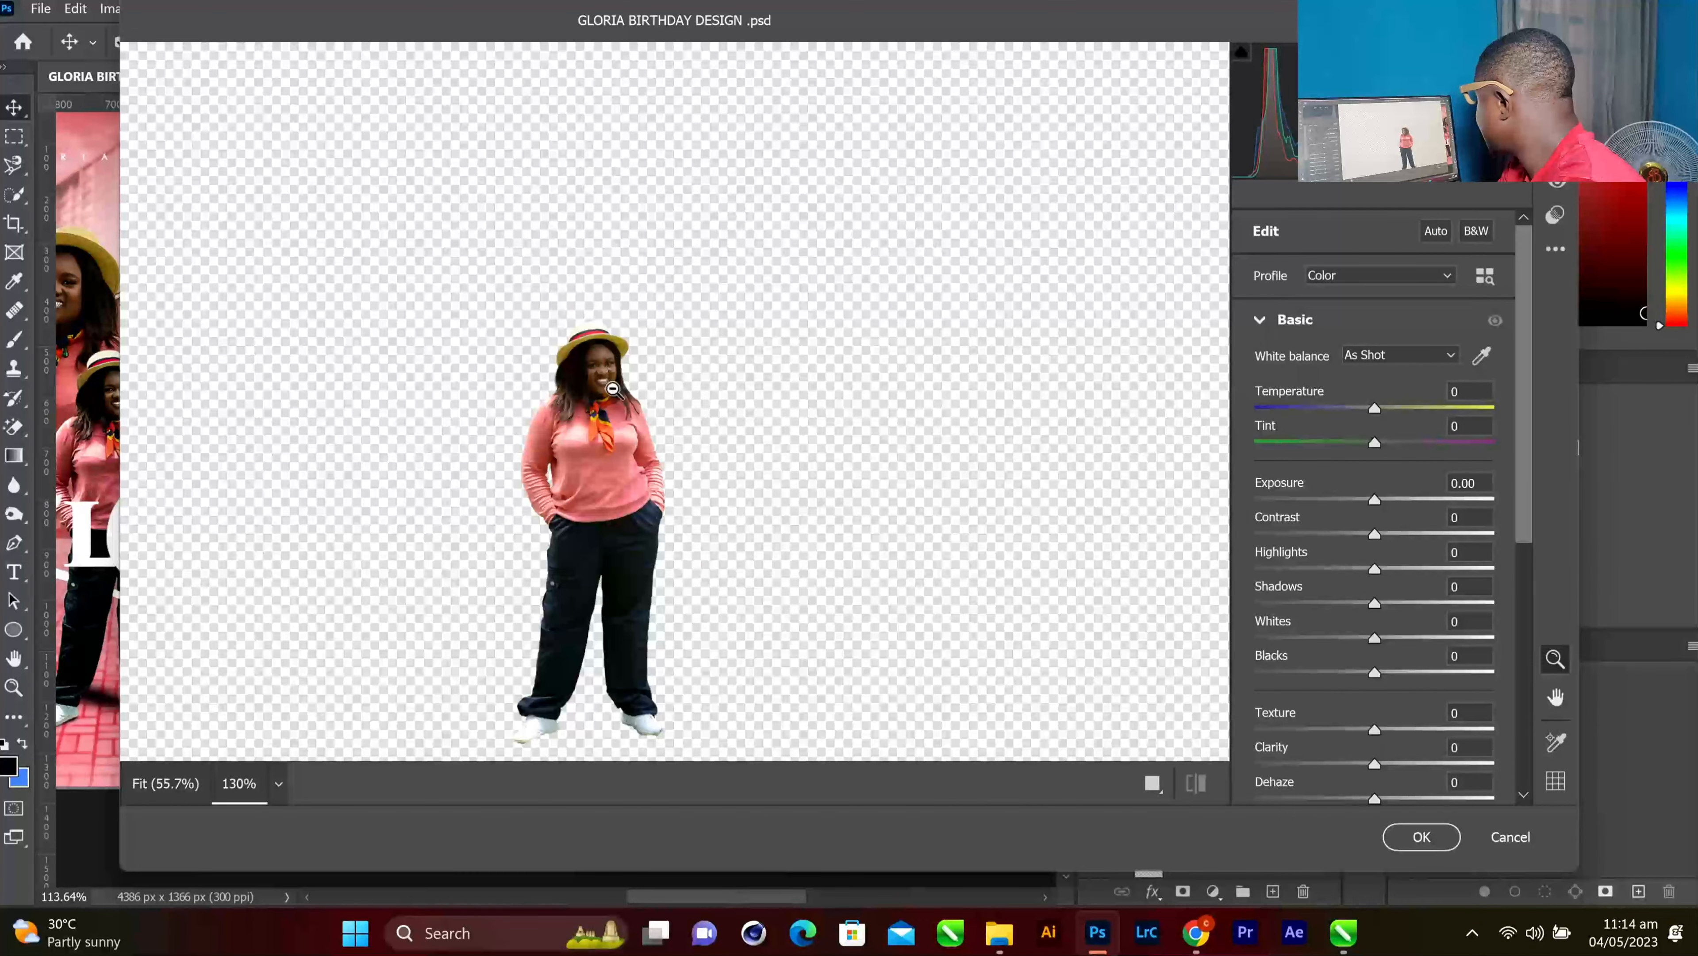
{"action": "scroll", "coordinate": [612, 389], "scroll_direction": "up", "scroll_amount": 2}
{"action": "scroll", "coordinate": [754, 394], "scroll_direction": "down", "scroll_amount": 4}
{"action": "scroll", "coordinate": [754, 394], "scroll_direction": "up", "scroll_amount": 5}
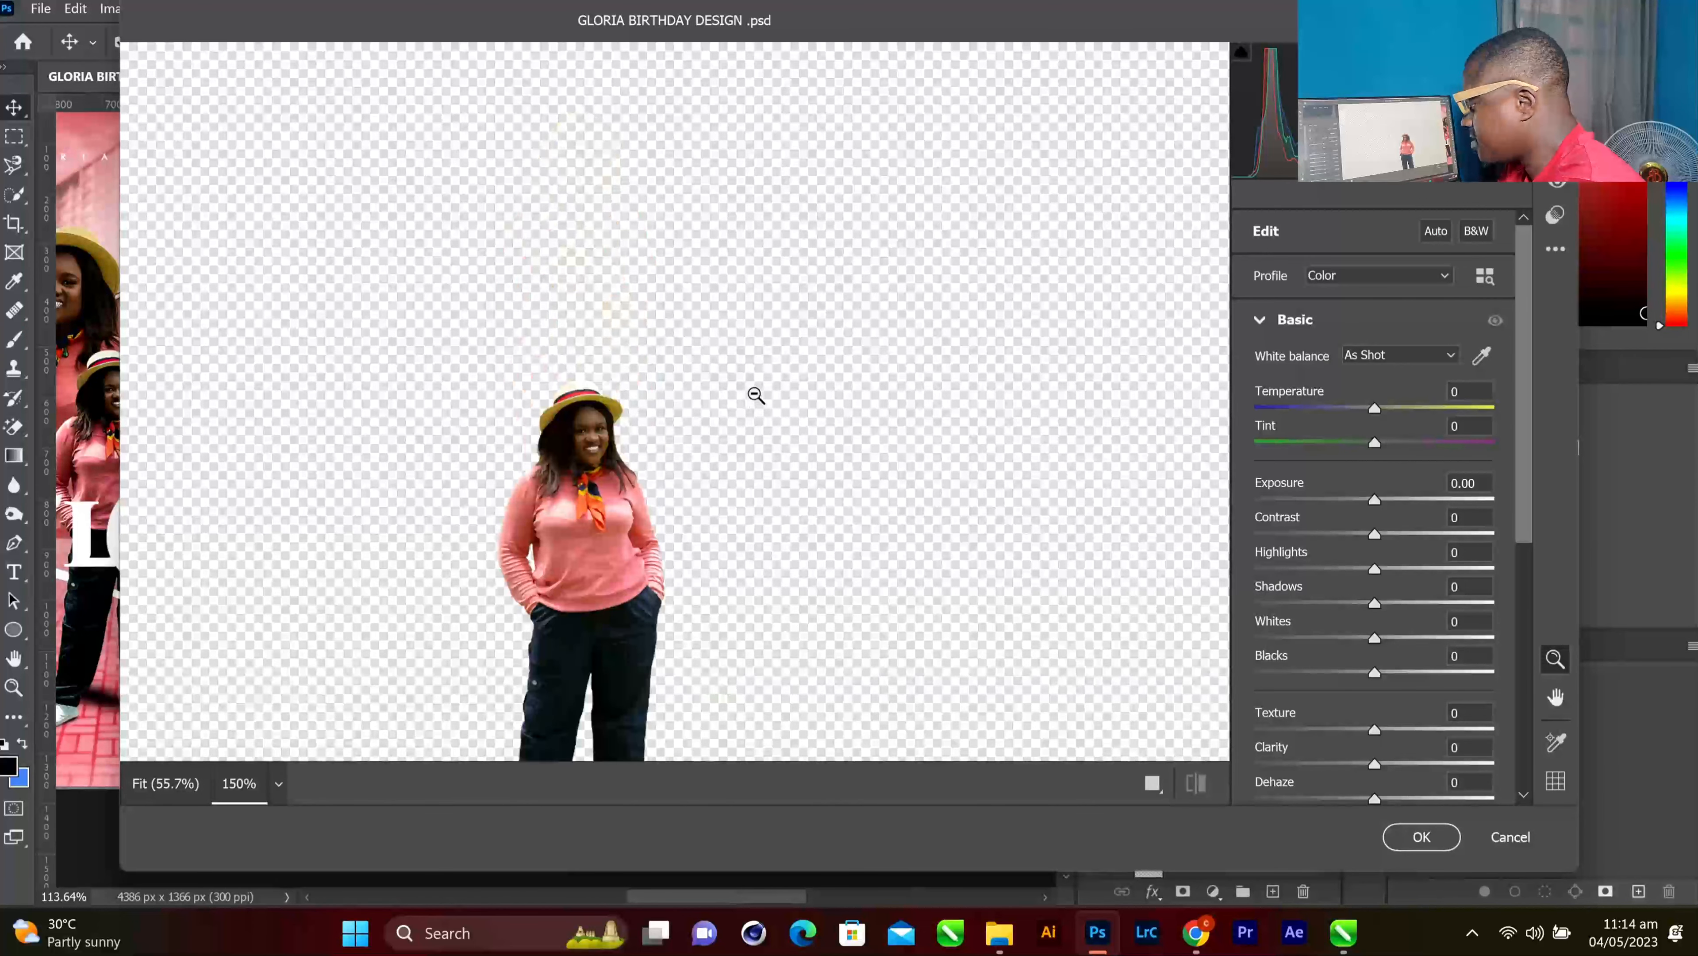
{"action": "left_click_drag", "start_coordinate": [713, 352], "coordinate": [739, 209]}
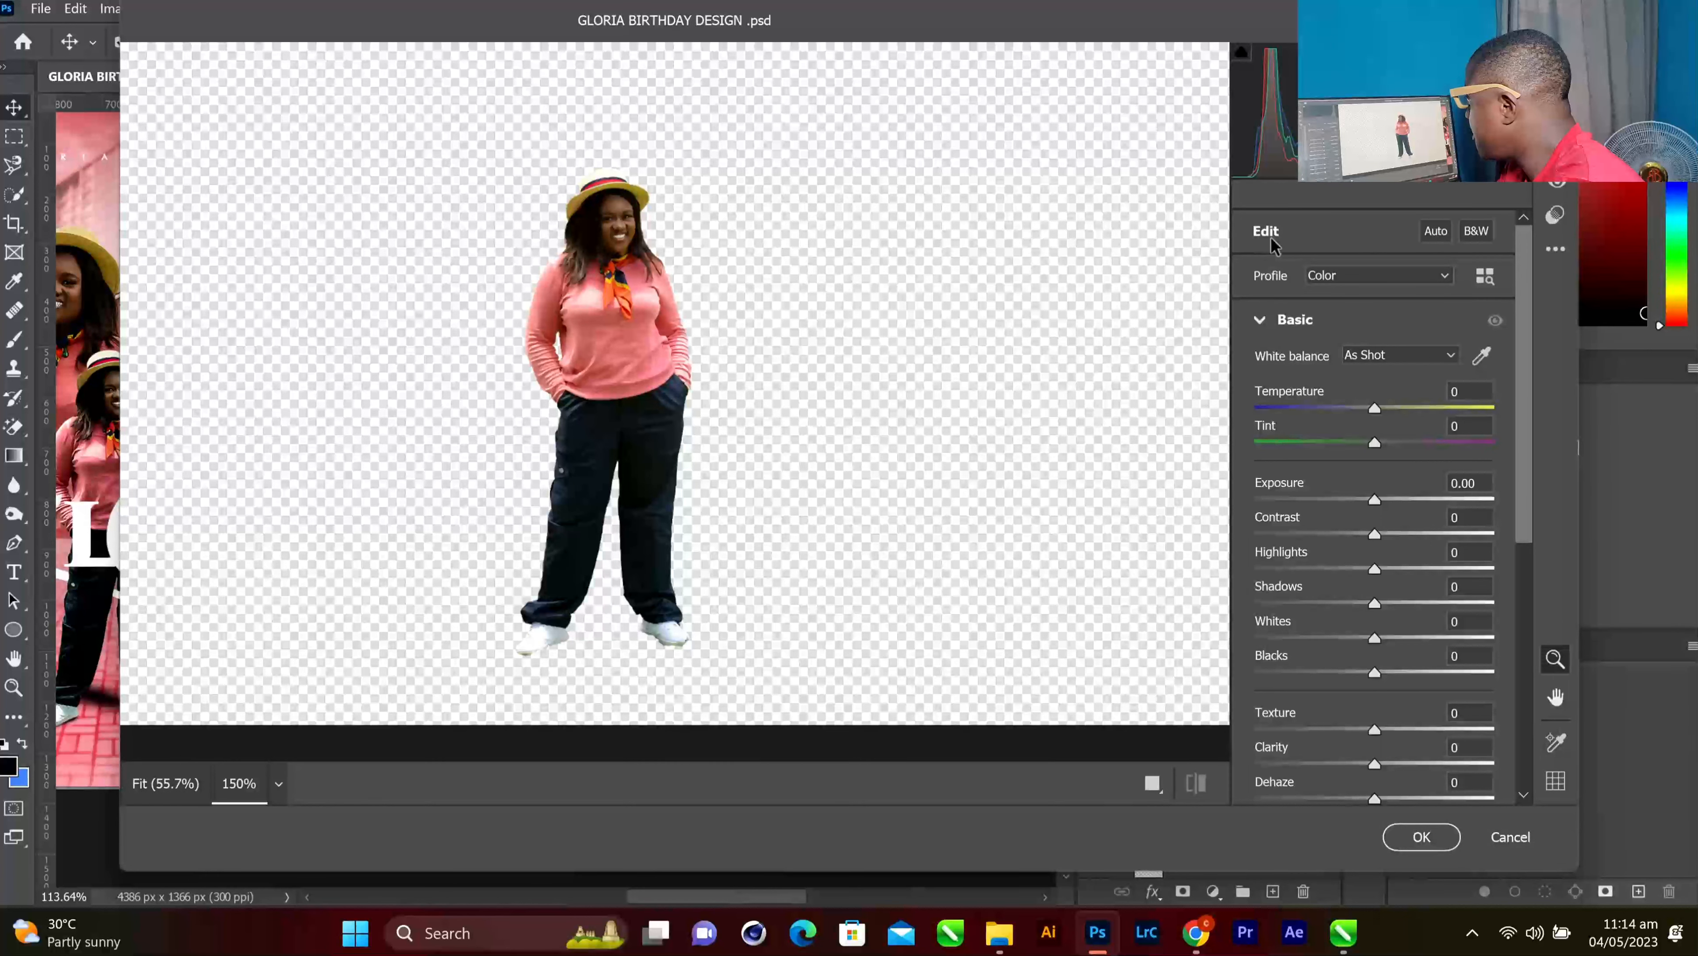
{"action": "scroll", "coordinate": [1276, 248], "scroll_direction": "down", "scroll_amount": 2}
{"action": "scroll", "coordinate": [1276, 248], "scroll_direction": "up", "scroll_amount": 2}
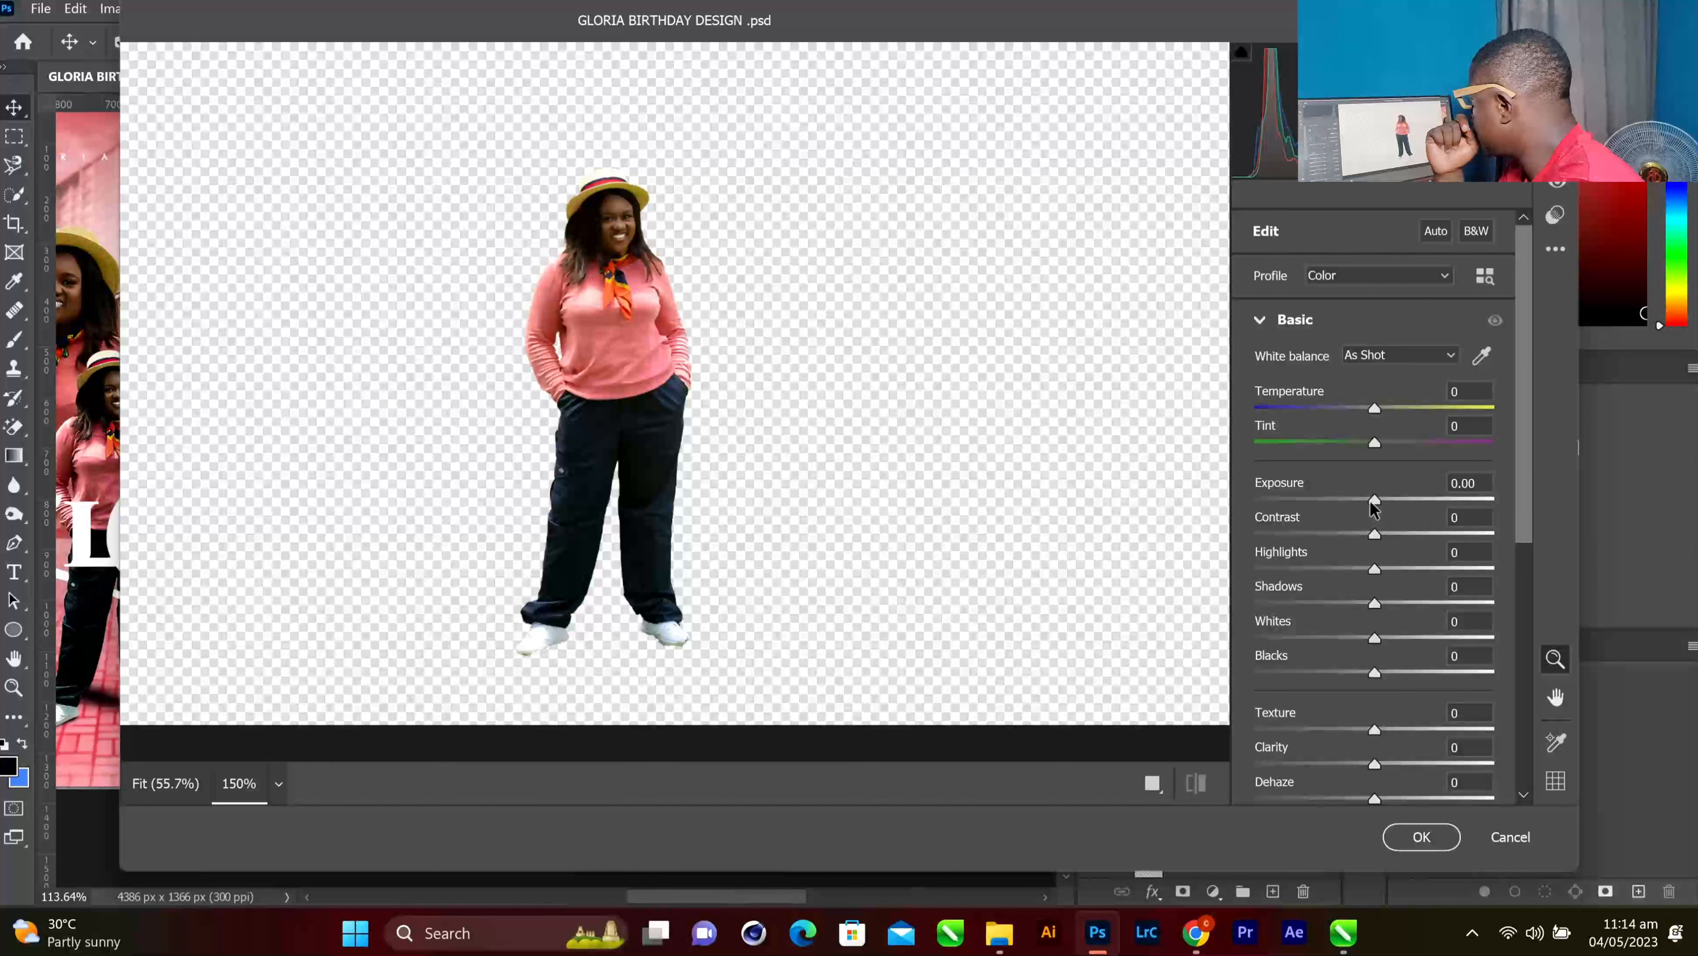
Set Exposure +0.05, Clarity -4, Dehaze +5 and Shadows +13 in the Basic panel
{"action": "left_click_drag", "start_coordinate": [1369, 502], "coordinate": [1373, 511]}
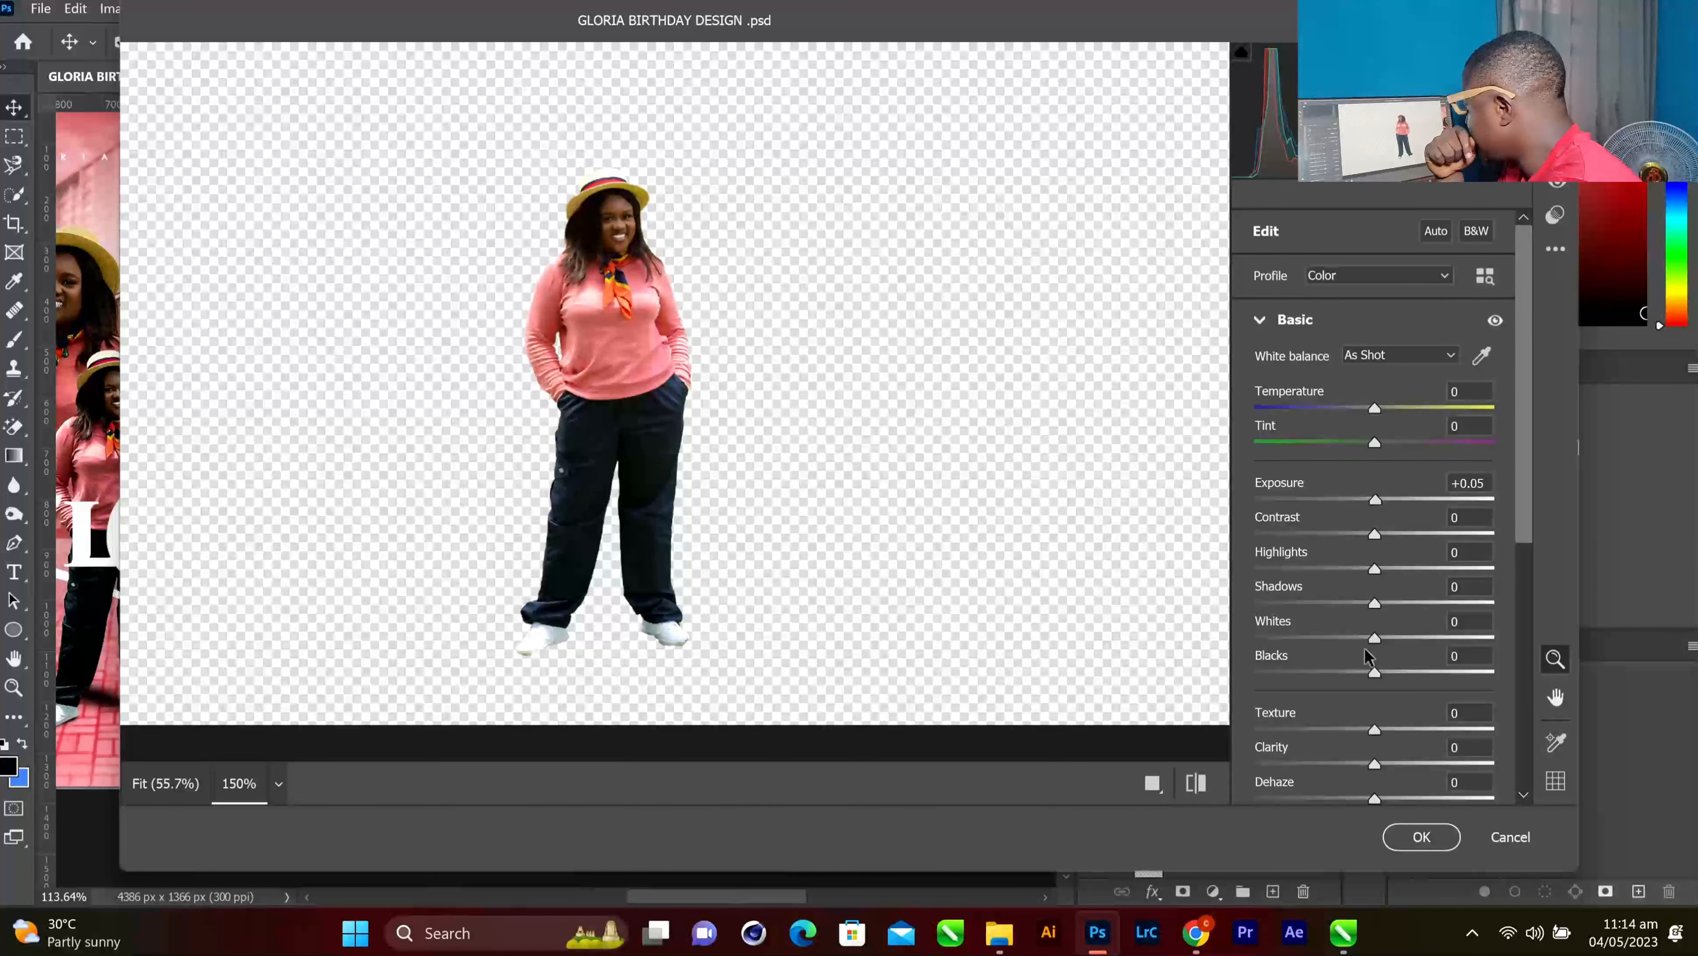
{"action": "left_click_drag", "start_coordinate": [1376, 767], "coordinate": [1313, 768]}
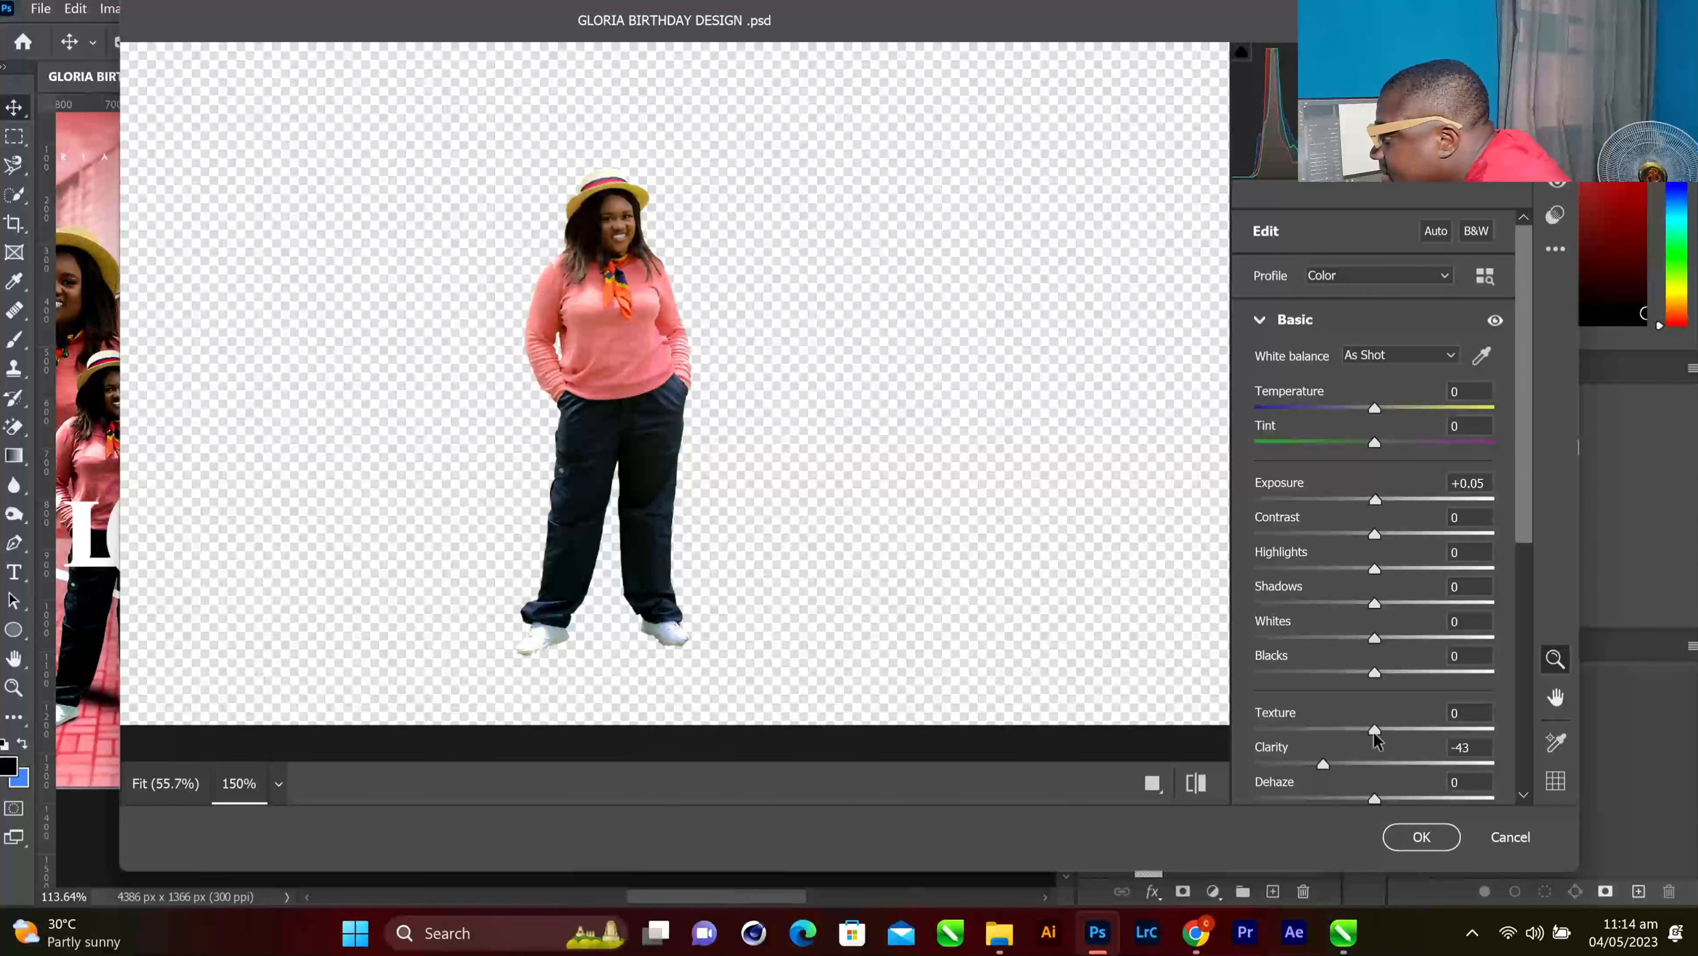
{"action": "left_click_drag", "start_coordinate": [1327, 761], "coordinate": [1373, 767]}
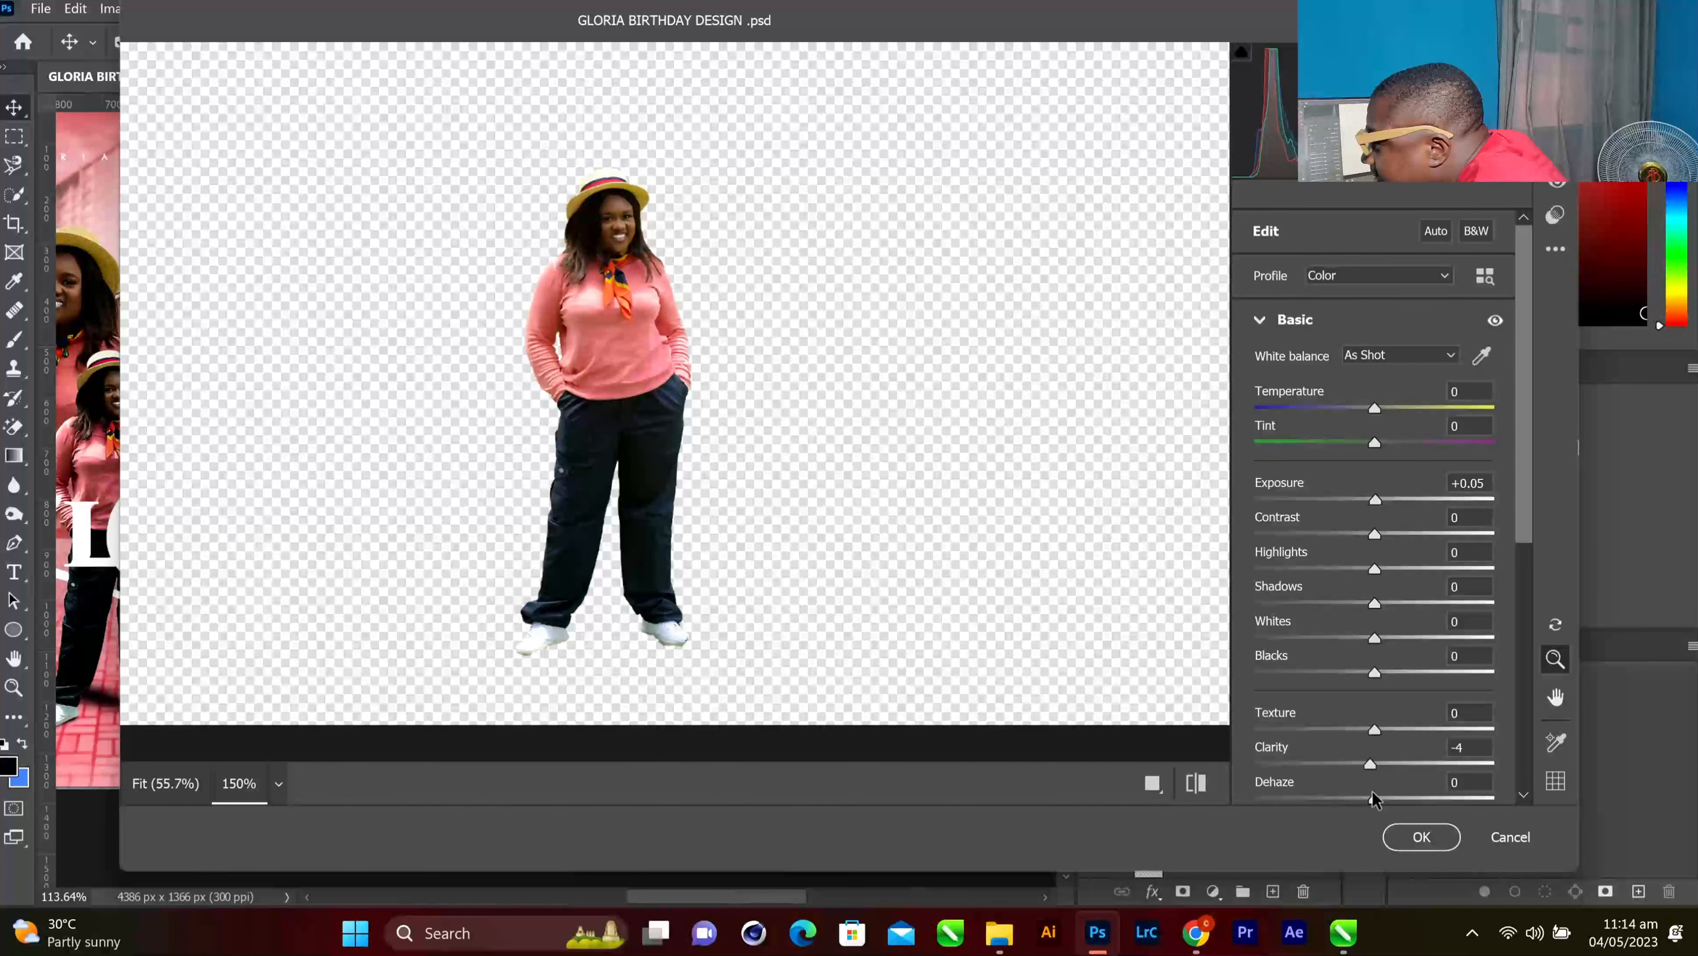
{"action": "left_click_drag", "start_coordinate": [1372, 799], "coordinate": [1380, 799]}
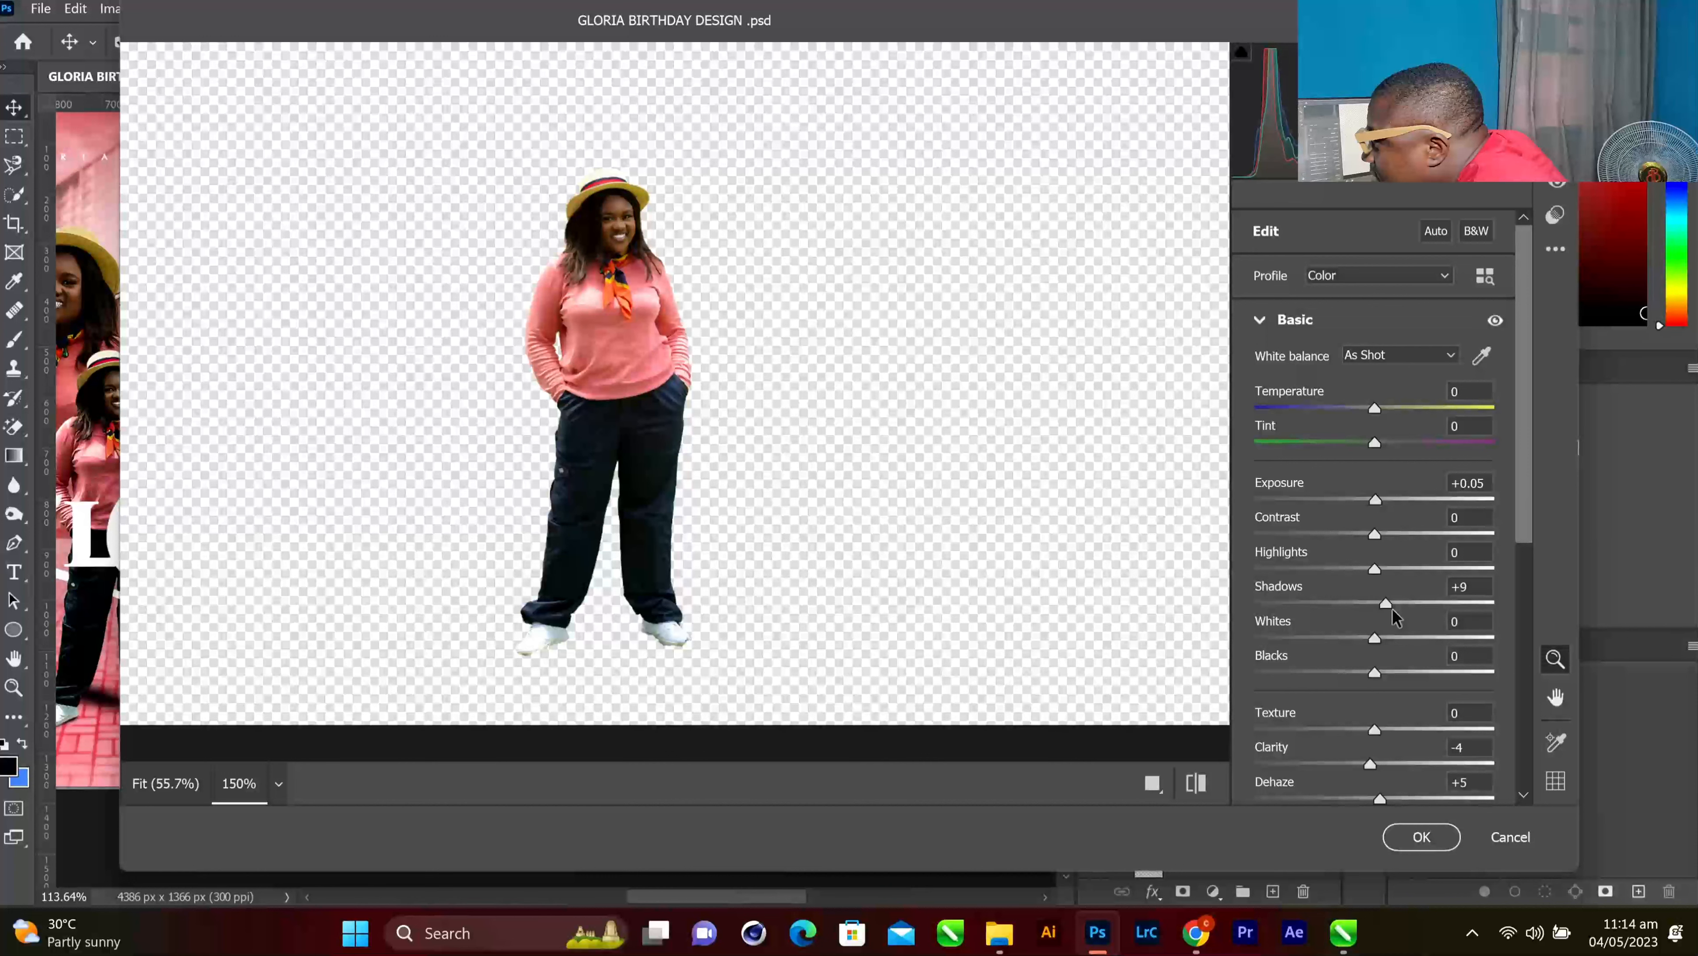
{"action": "left_click_drag", "start_coordinate": [1392, 608], "coordinate": [1395, 608]}
{"action": "scroll", "coordinate": [1381, 577], "scroll_direction": "down", "scroll_amount": 2}
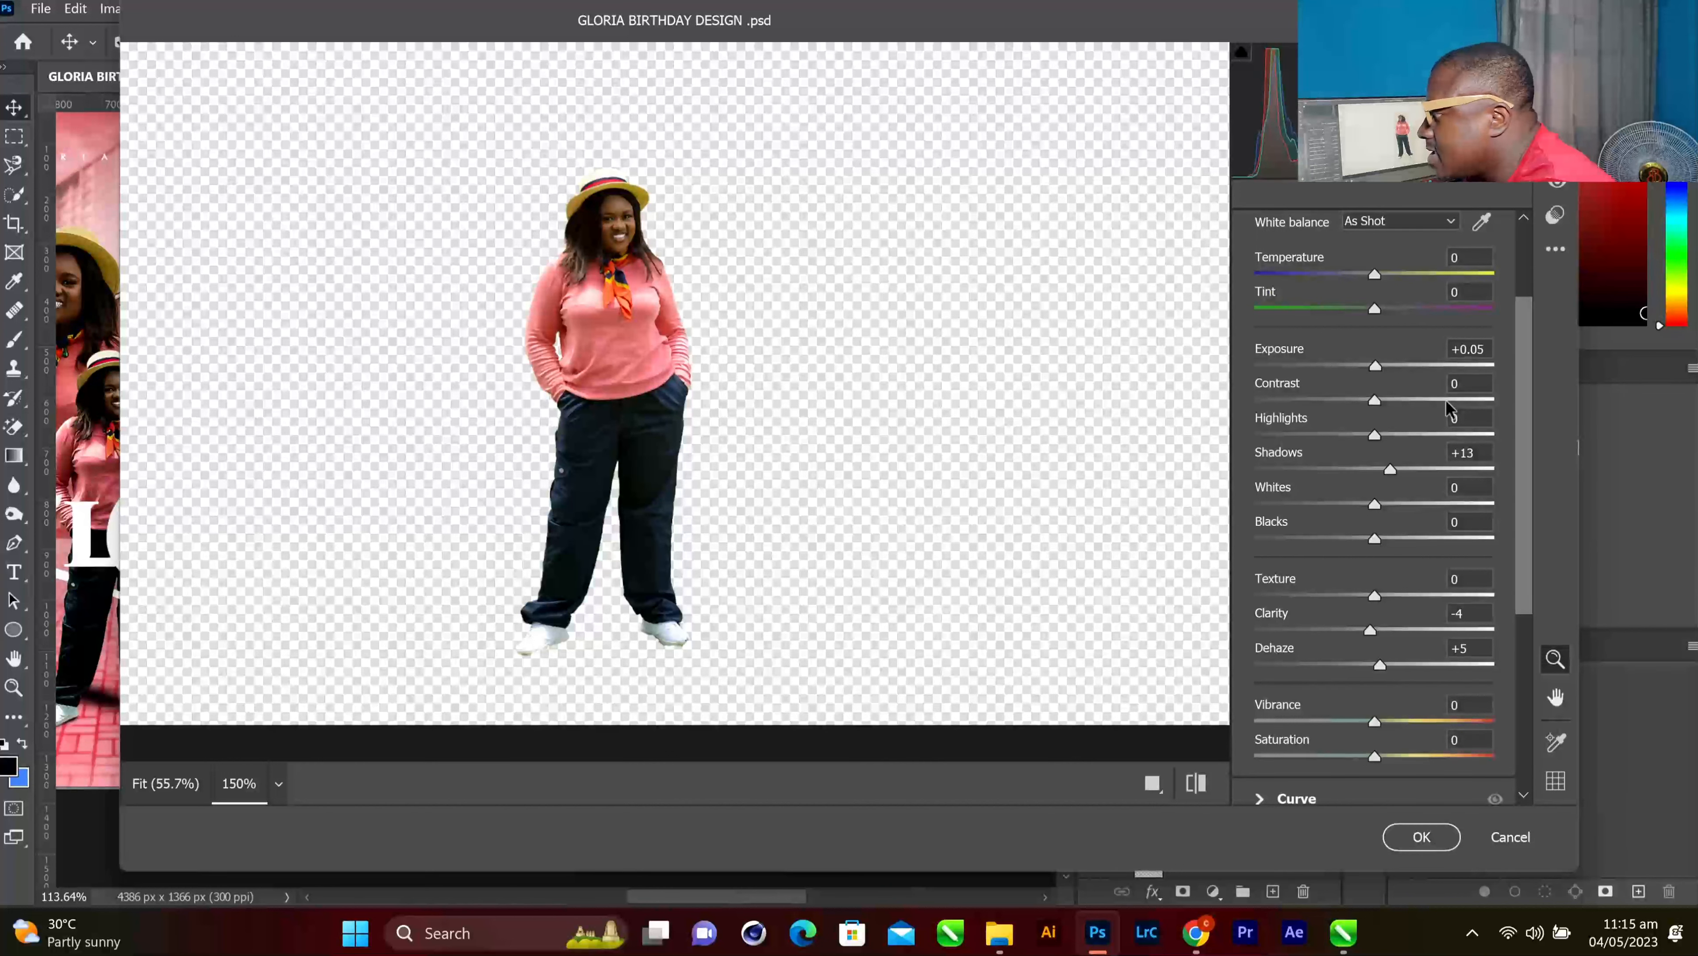
{"action": "scroll", "coordinate": [1337, 452], "scroll_direction": "down", "scroll_amount": 2}
{"action": "scroll", "coordinate": [1337, 453], "scroll_direction": "down", "scroll_amount": 3}
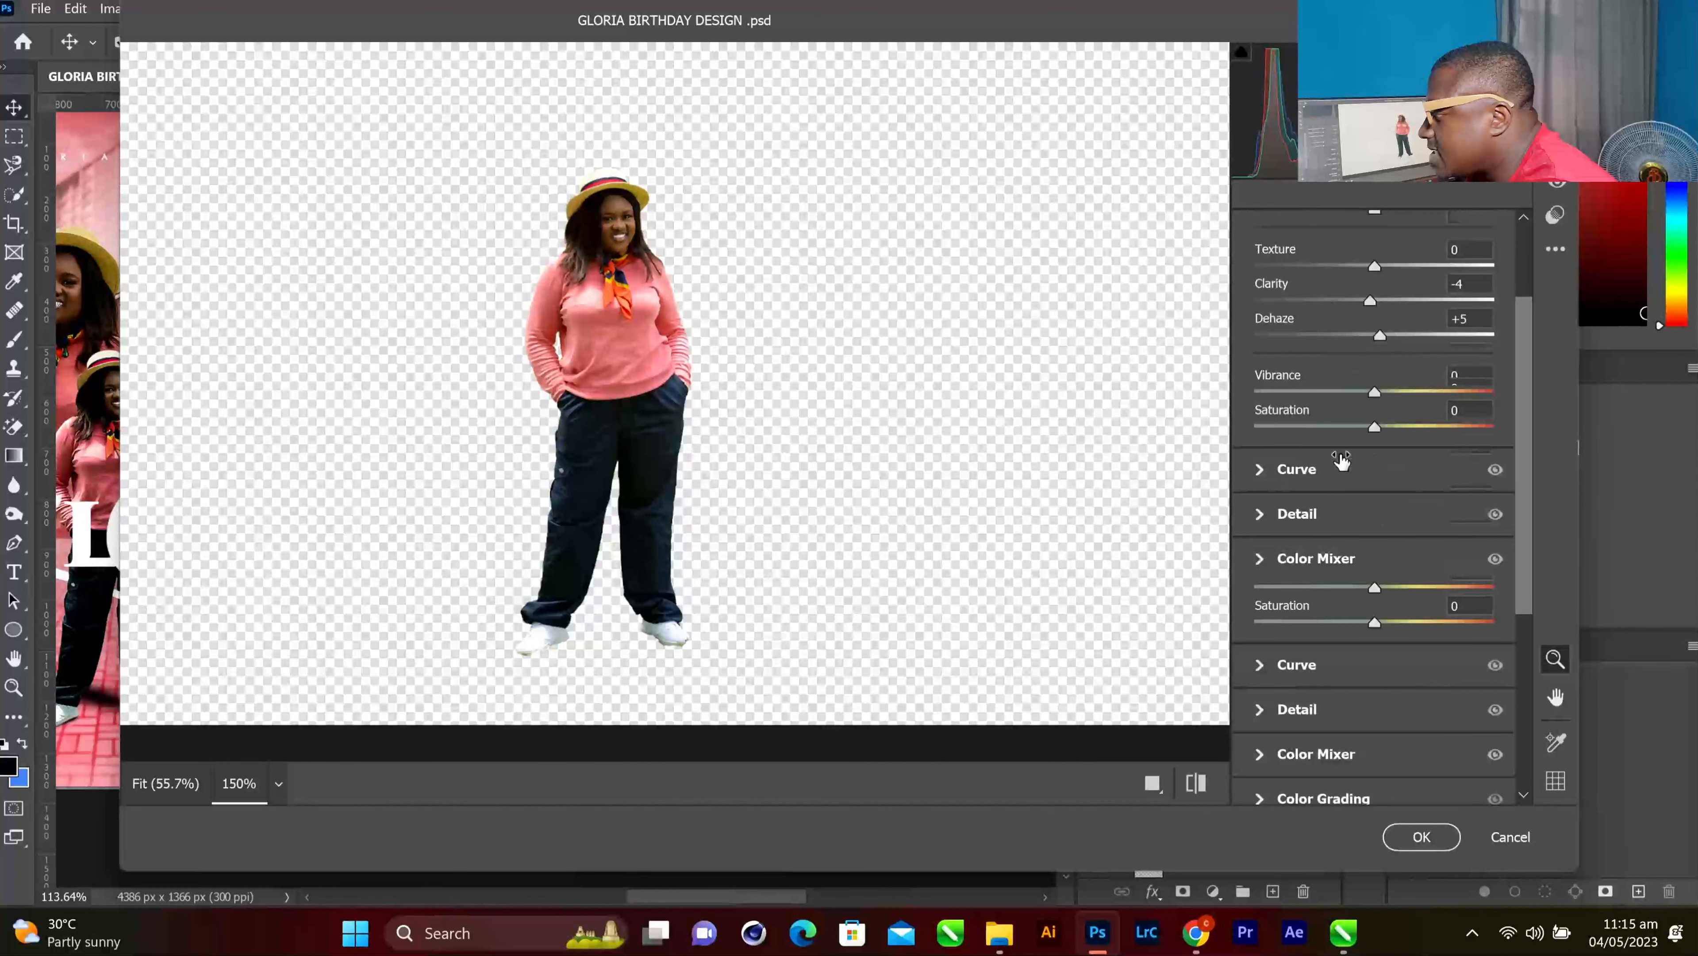
Add Sharpening 32 under Detail and Grain 6 under Effects, then apply the Camera Raw edits
{"action": "left_click", "coordinate": [1259, 514]}
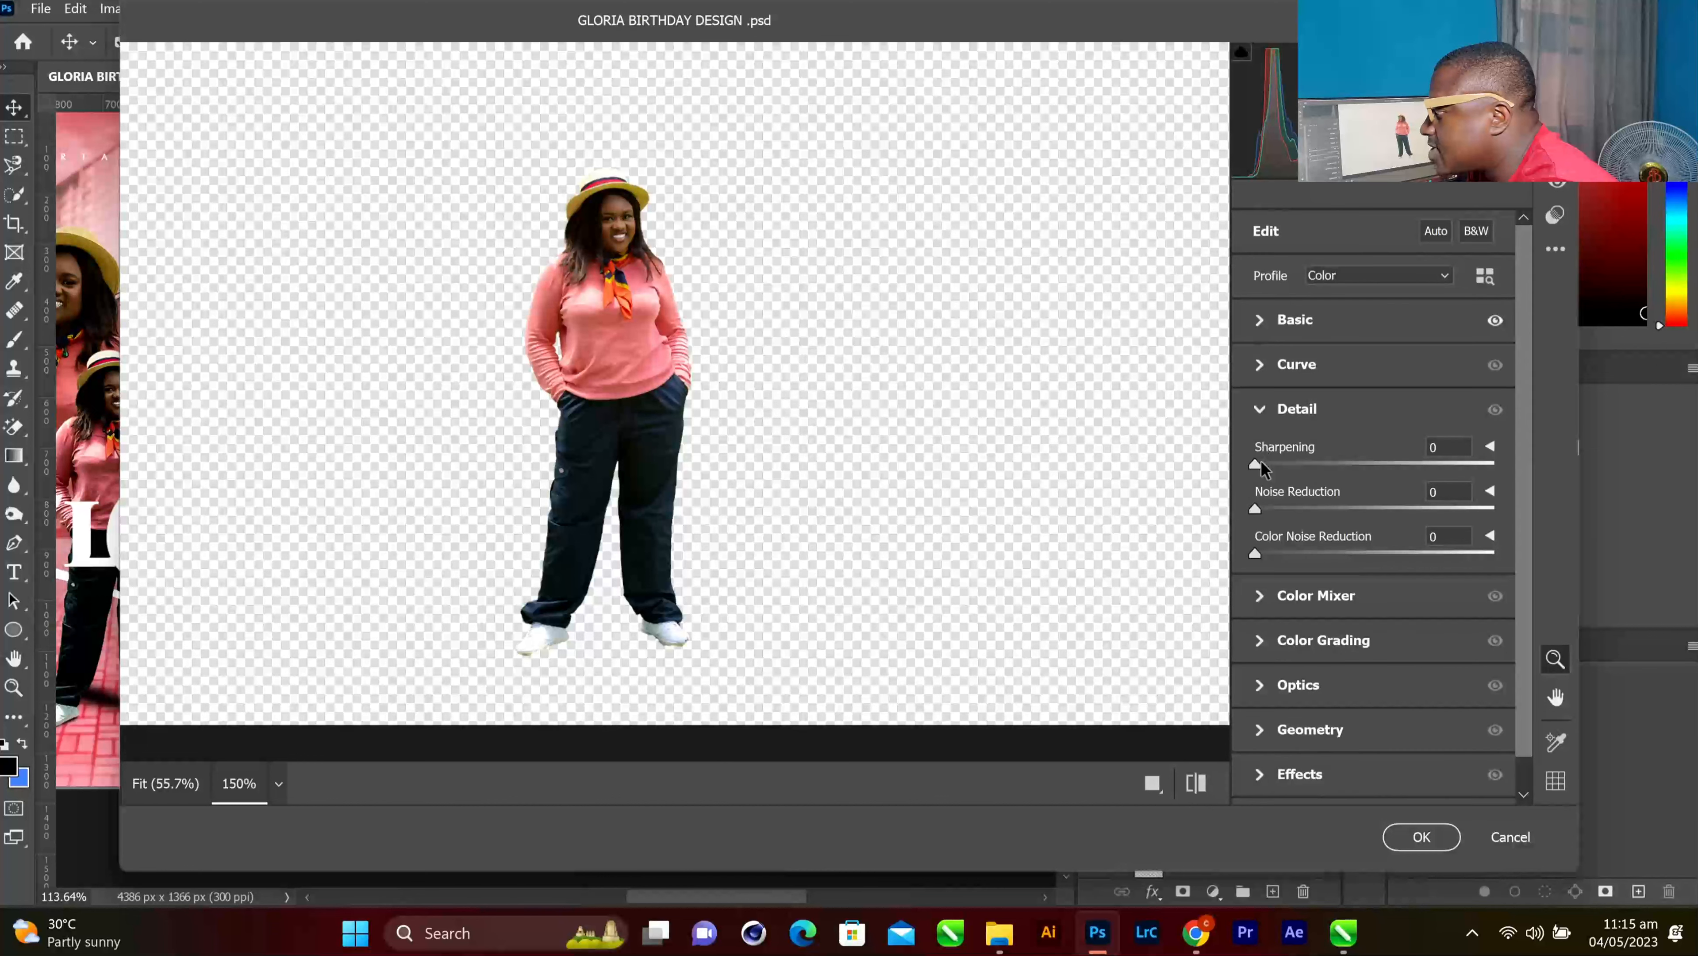
{"action": "left_click_drag", "start_coordinate": [1261, 462], "coordinate": [1310, 463]}
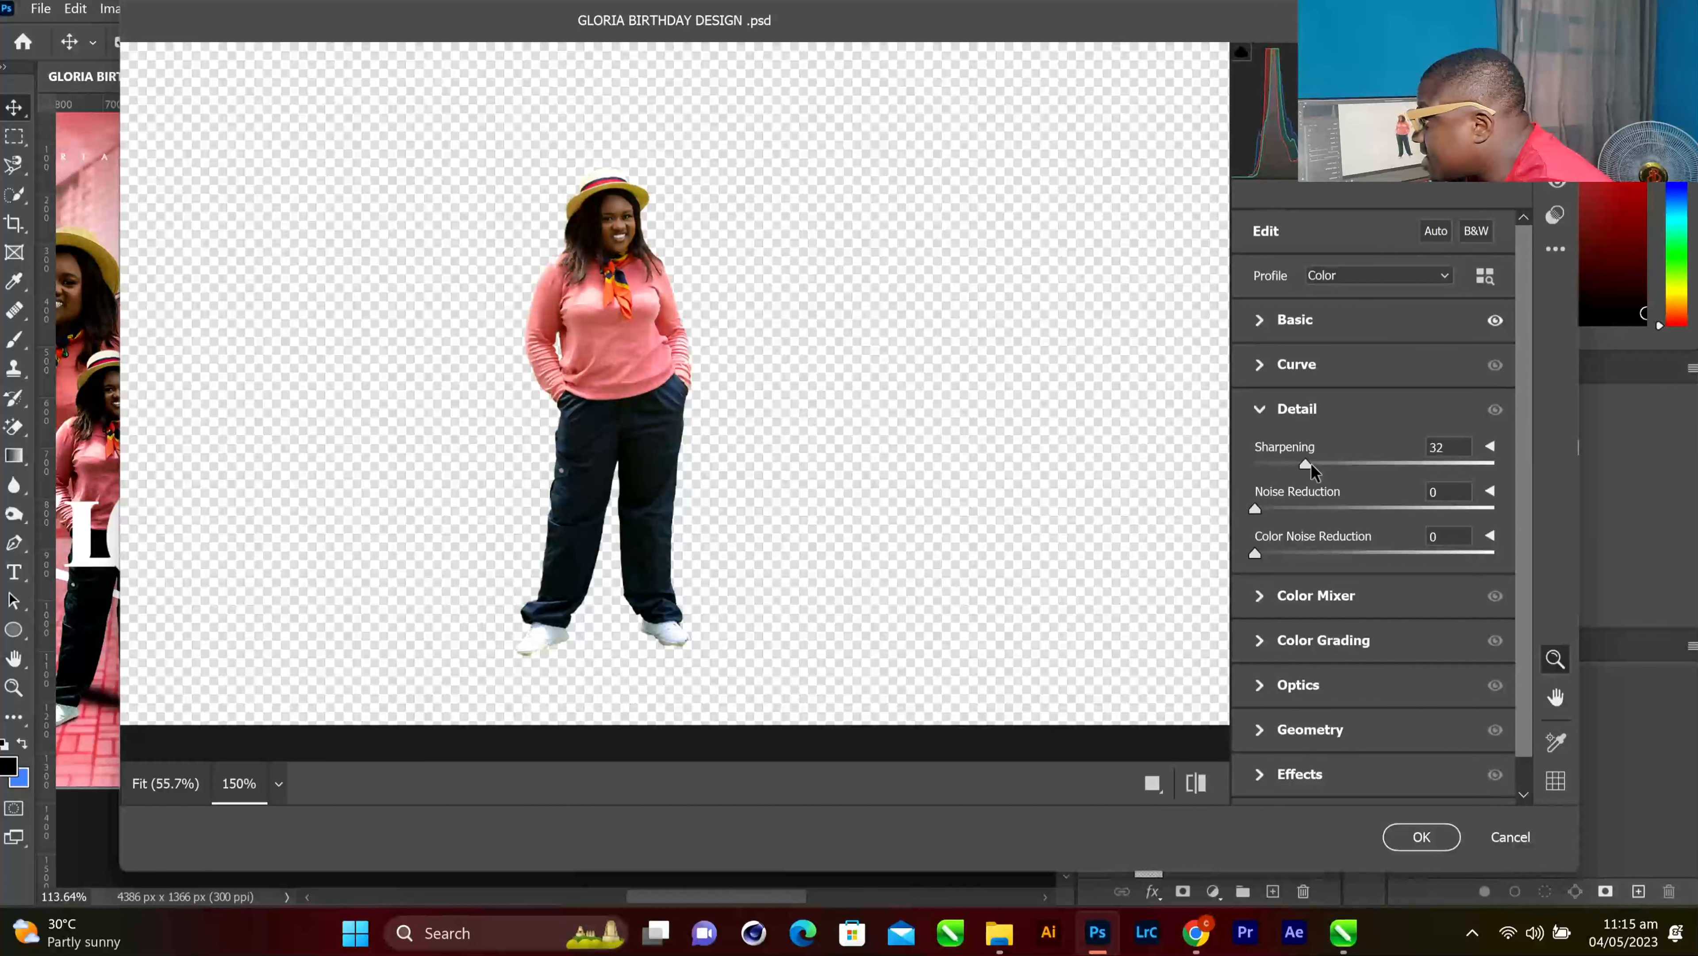
{"action": "scroll", "coordinate": [1342, 629], "scroll_direction": "down", "scroll_amount": 1}
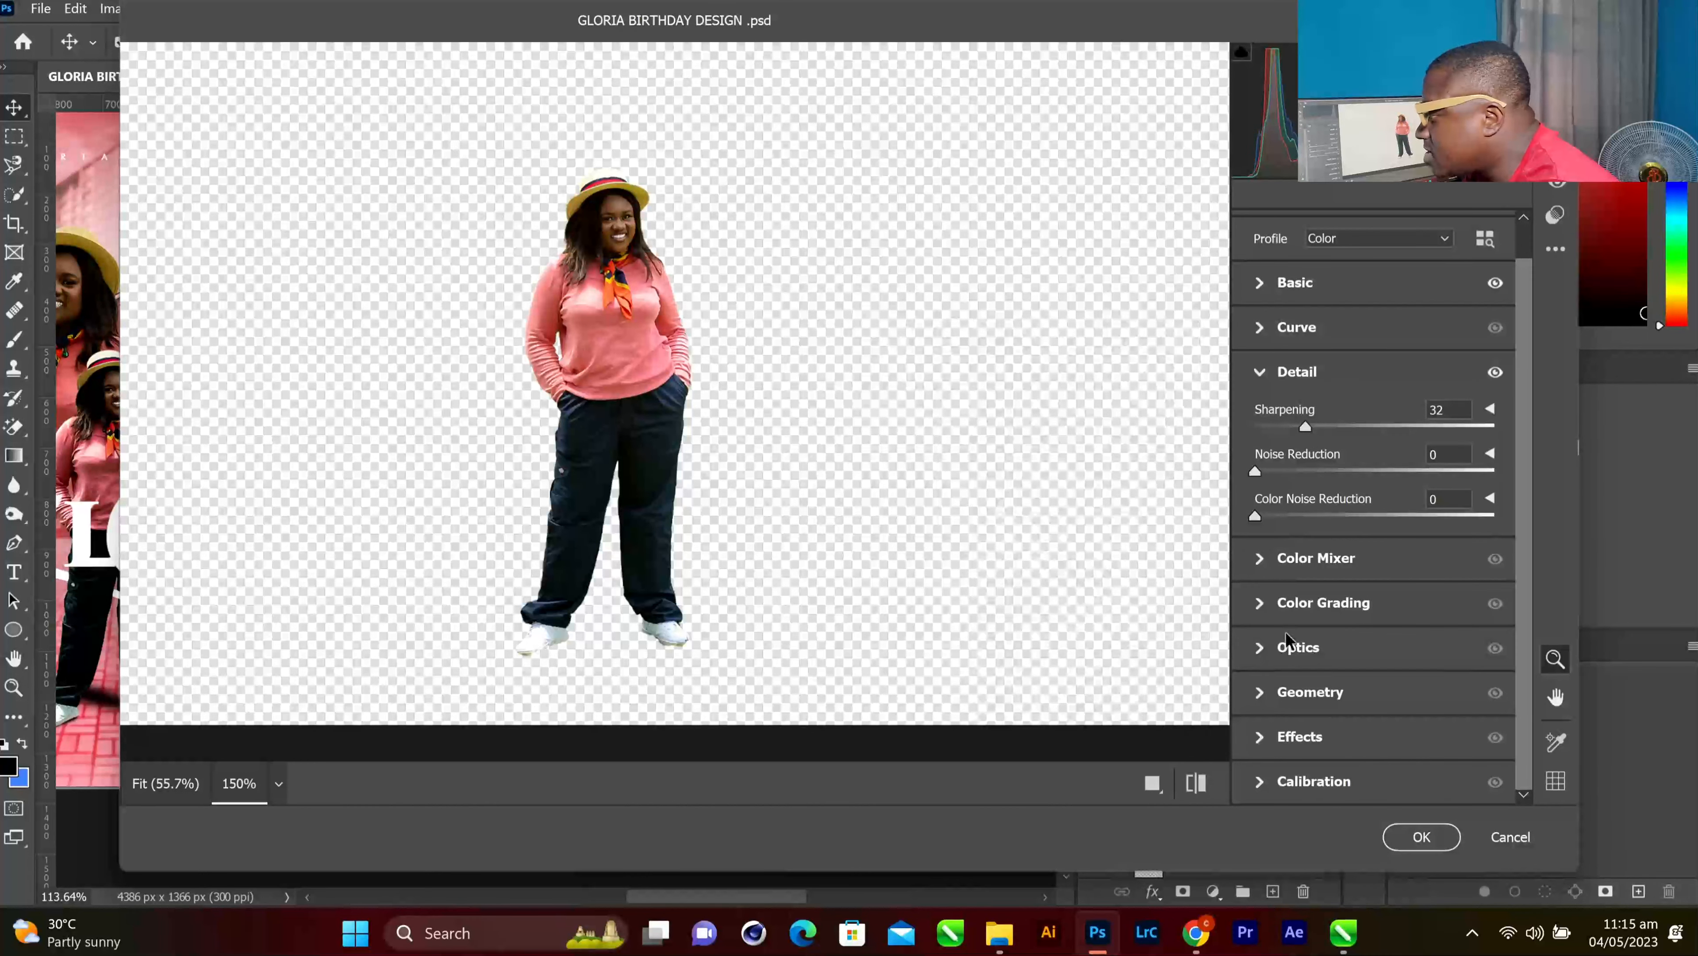
{"action": "left_click", "coordinate": [1261, 742]}
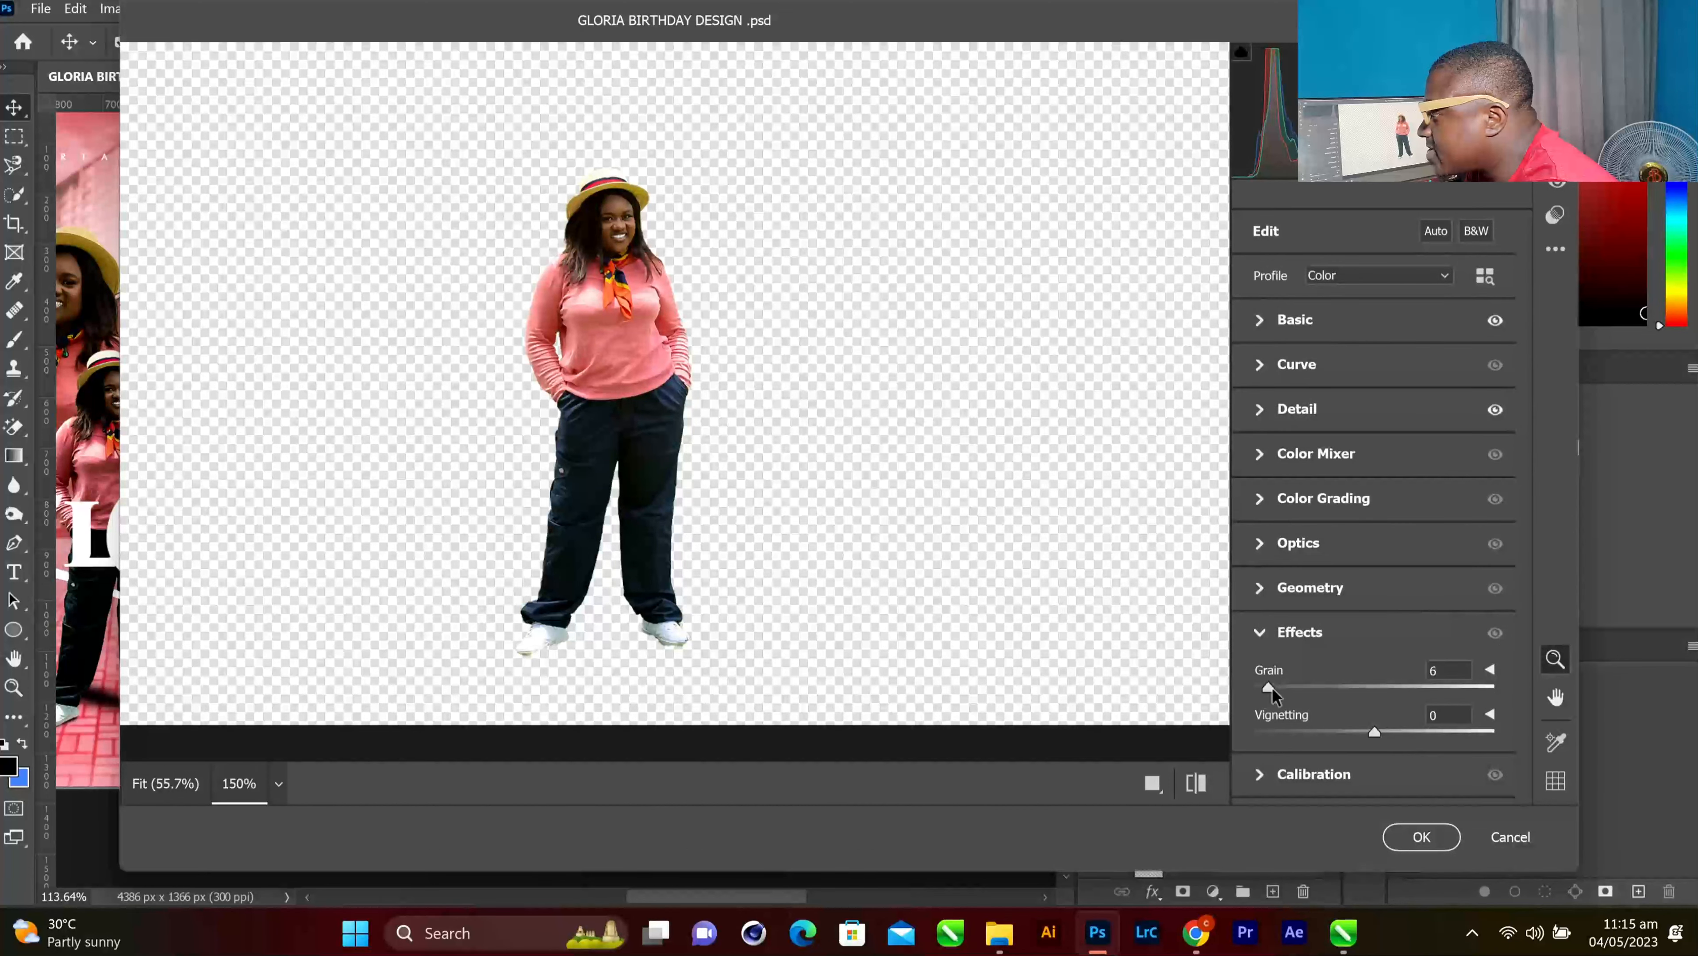
{"action": "left_click", "coordinate": [1412, 835]}
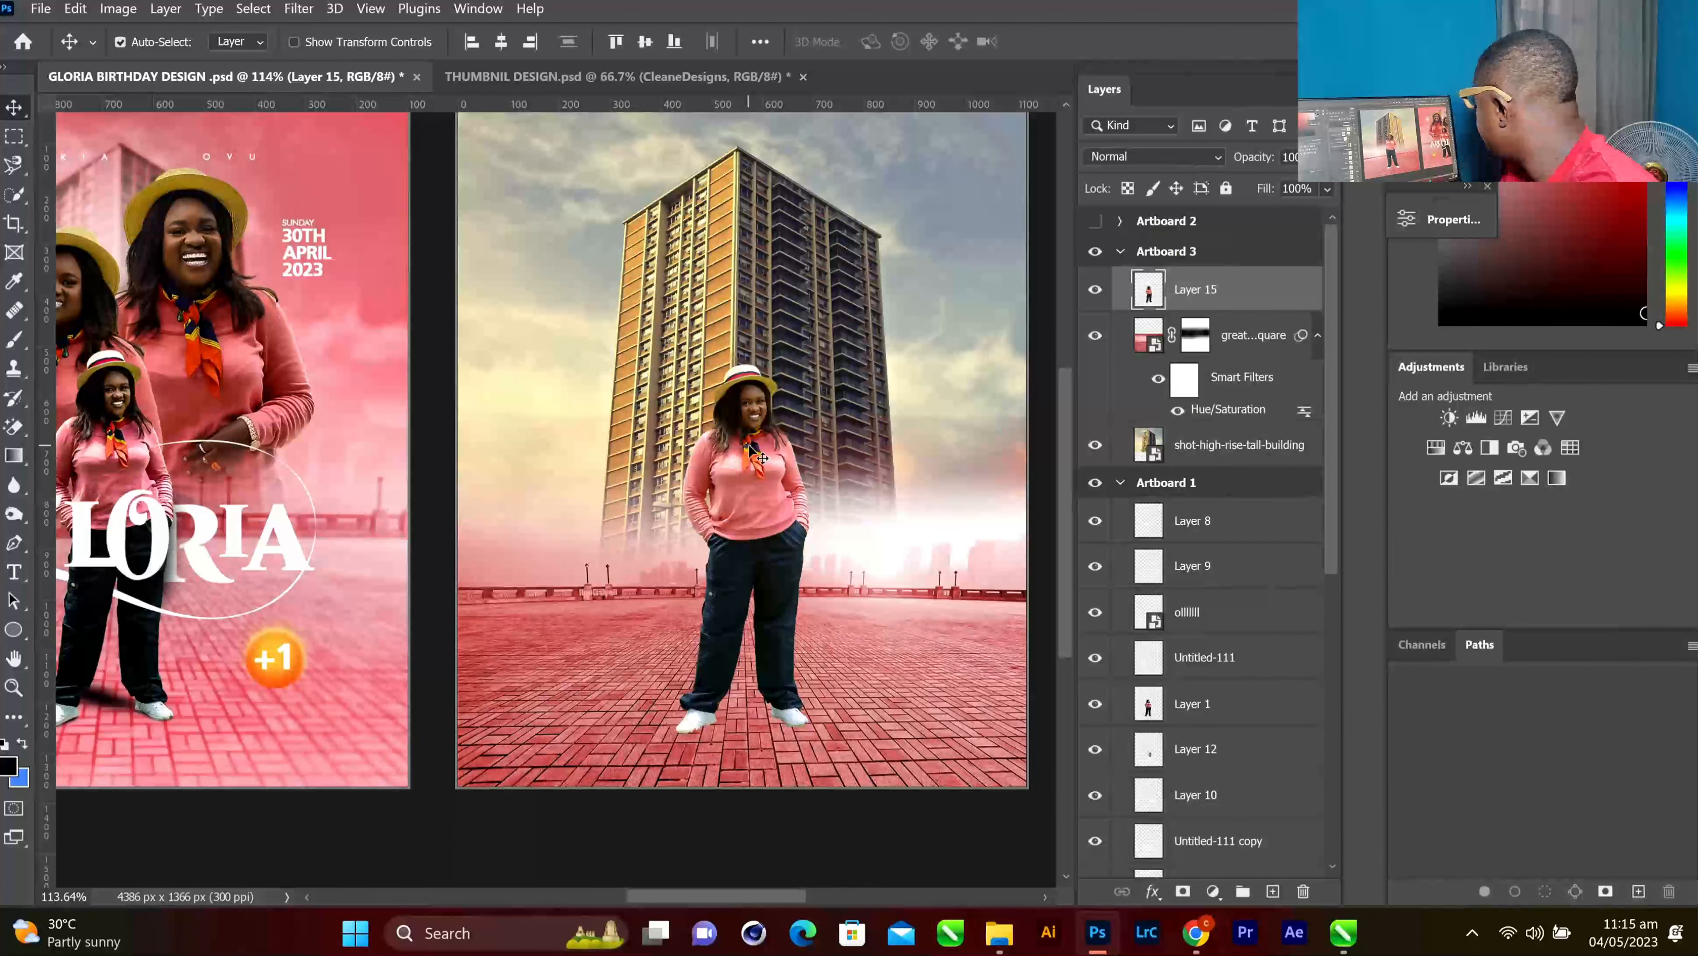
Nudge the woman, add Layer 16 beneath her, fill her outline with black, and deselect
{"action": "left_click_drag", "start_coordinate": [749, 447], "coordinate": [754, 446]}
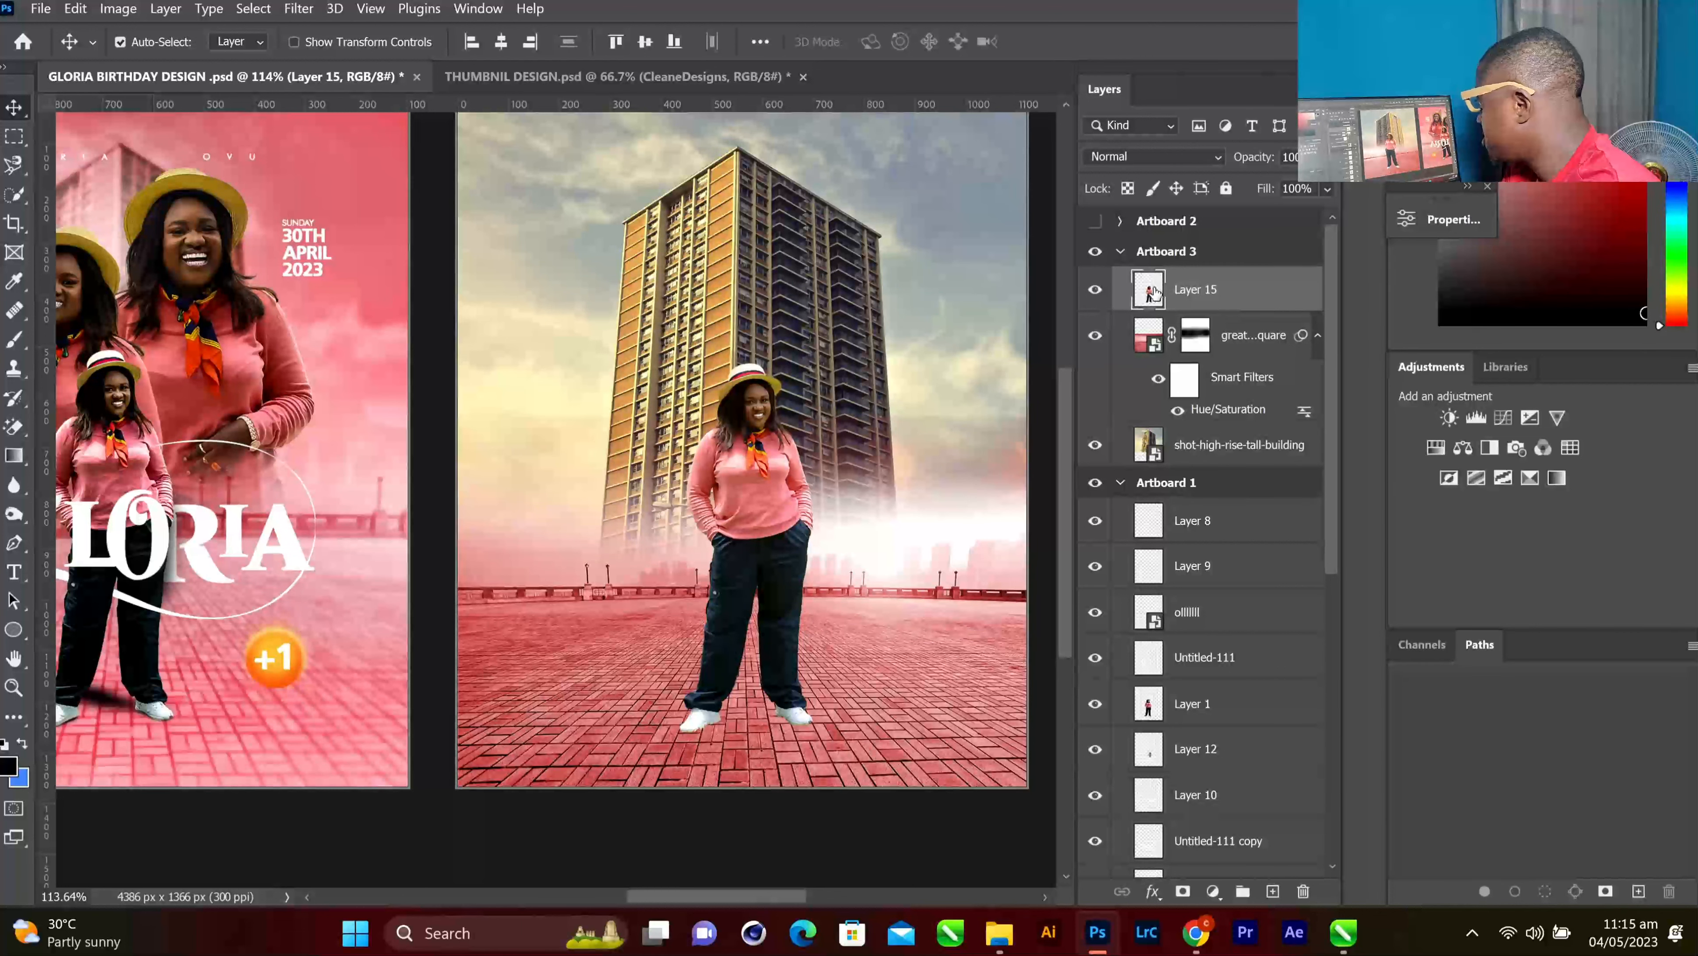
{"action": "left_click", "coordinate": [1273, 891]}
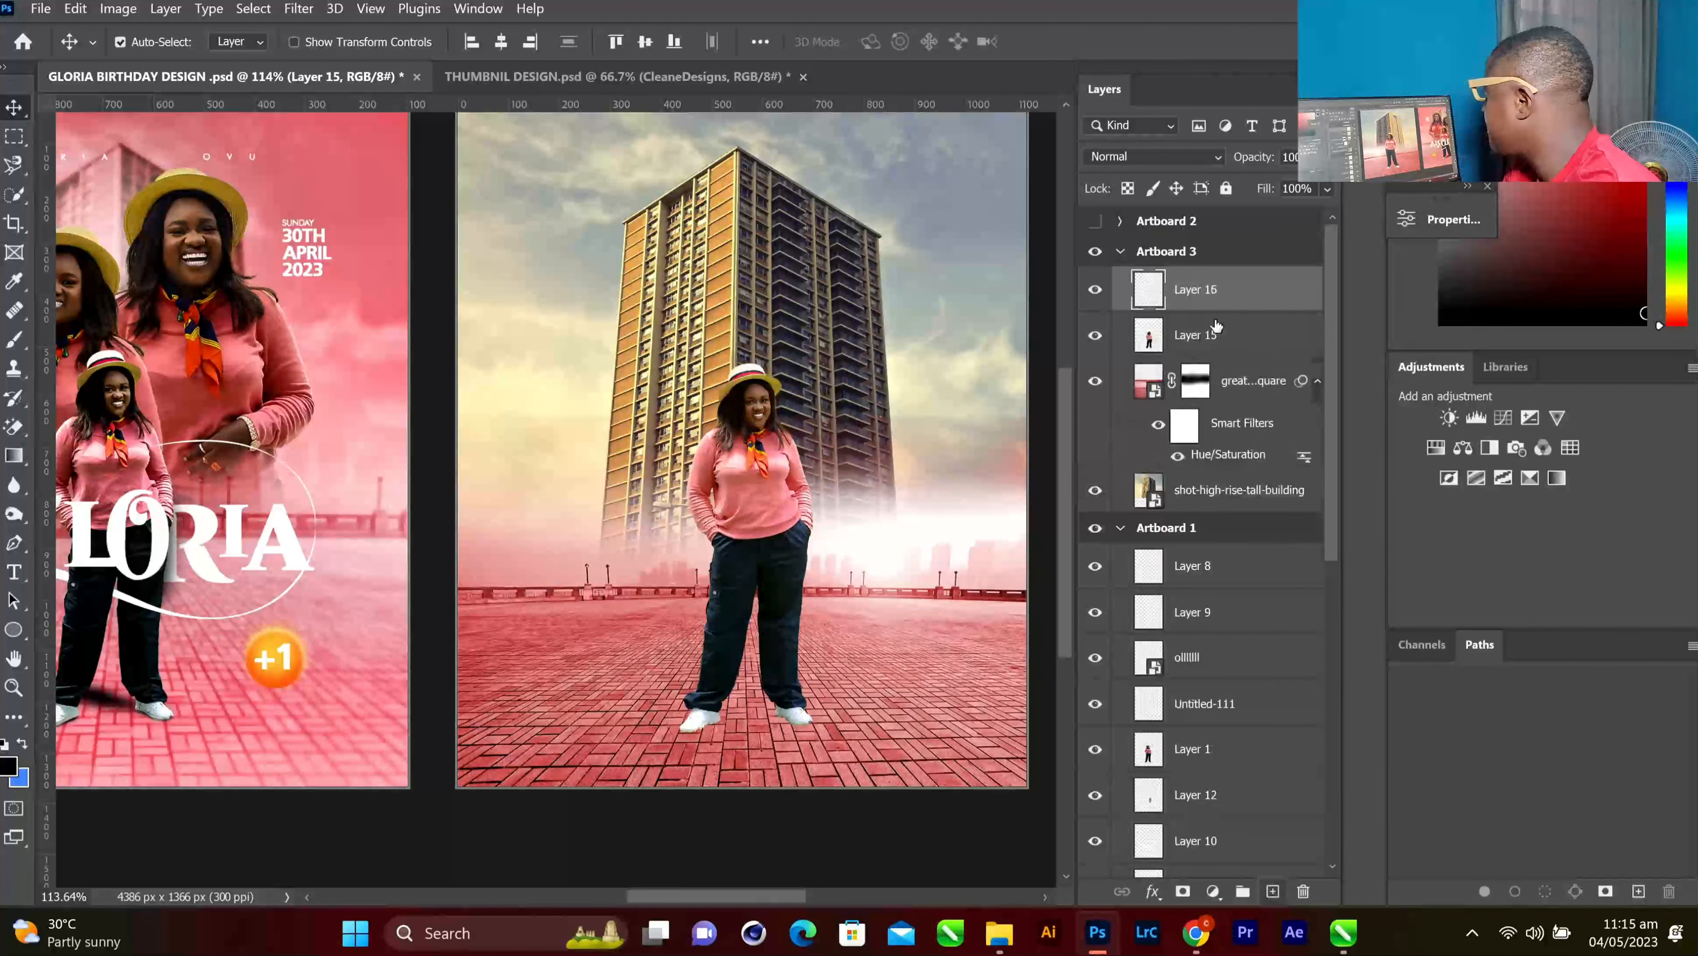
{"action": "left_click_drag", "start_coordinate": [1202, 289], "coordinate": [1200, 352]}
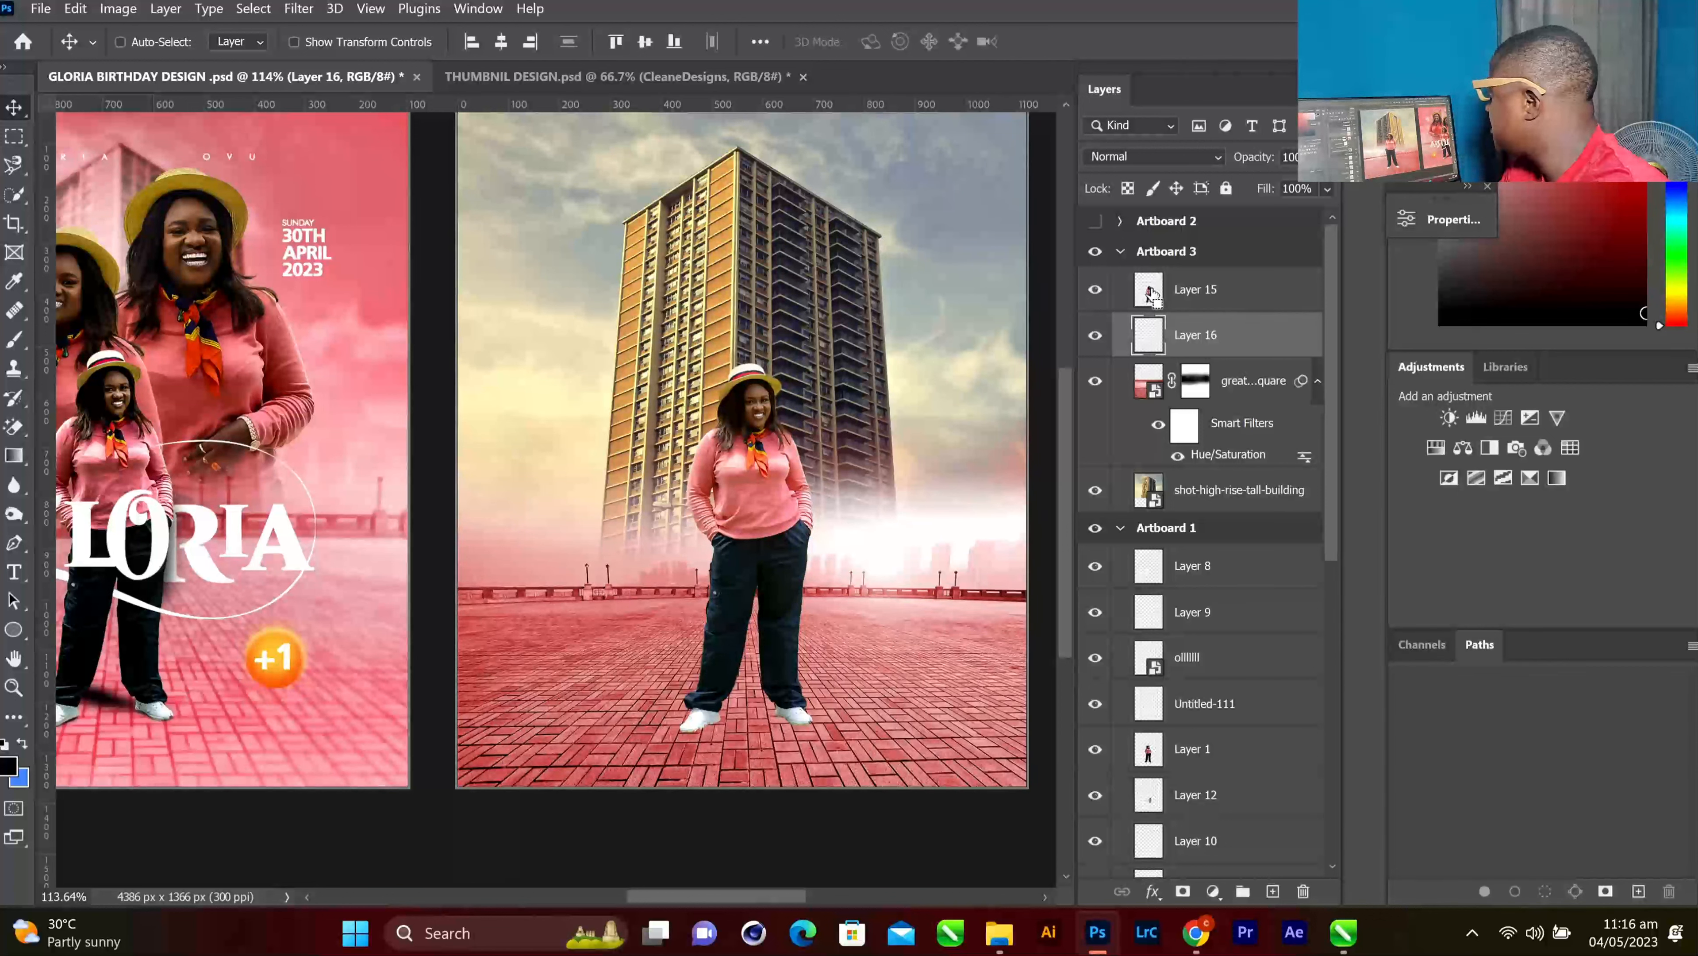
{"action": "left_click", "coordinate": [1152, 295], "text": "ctrl"}
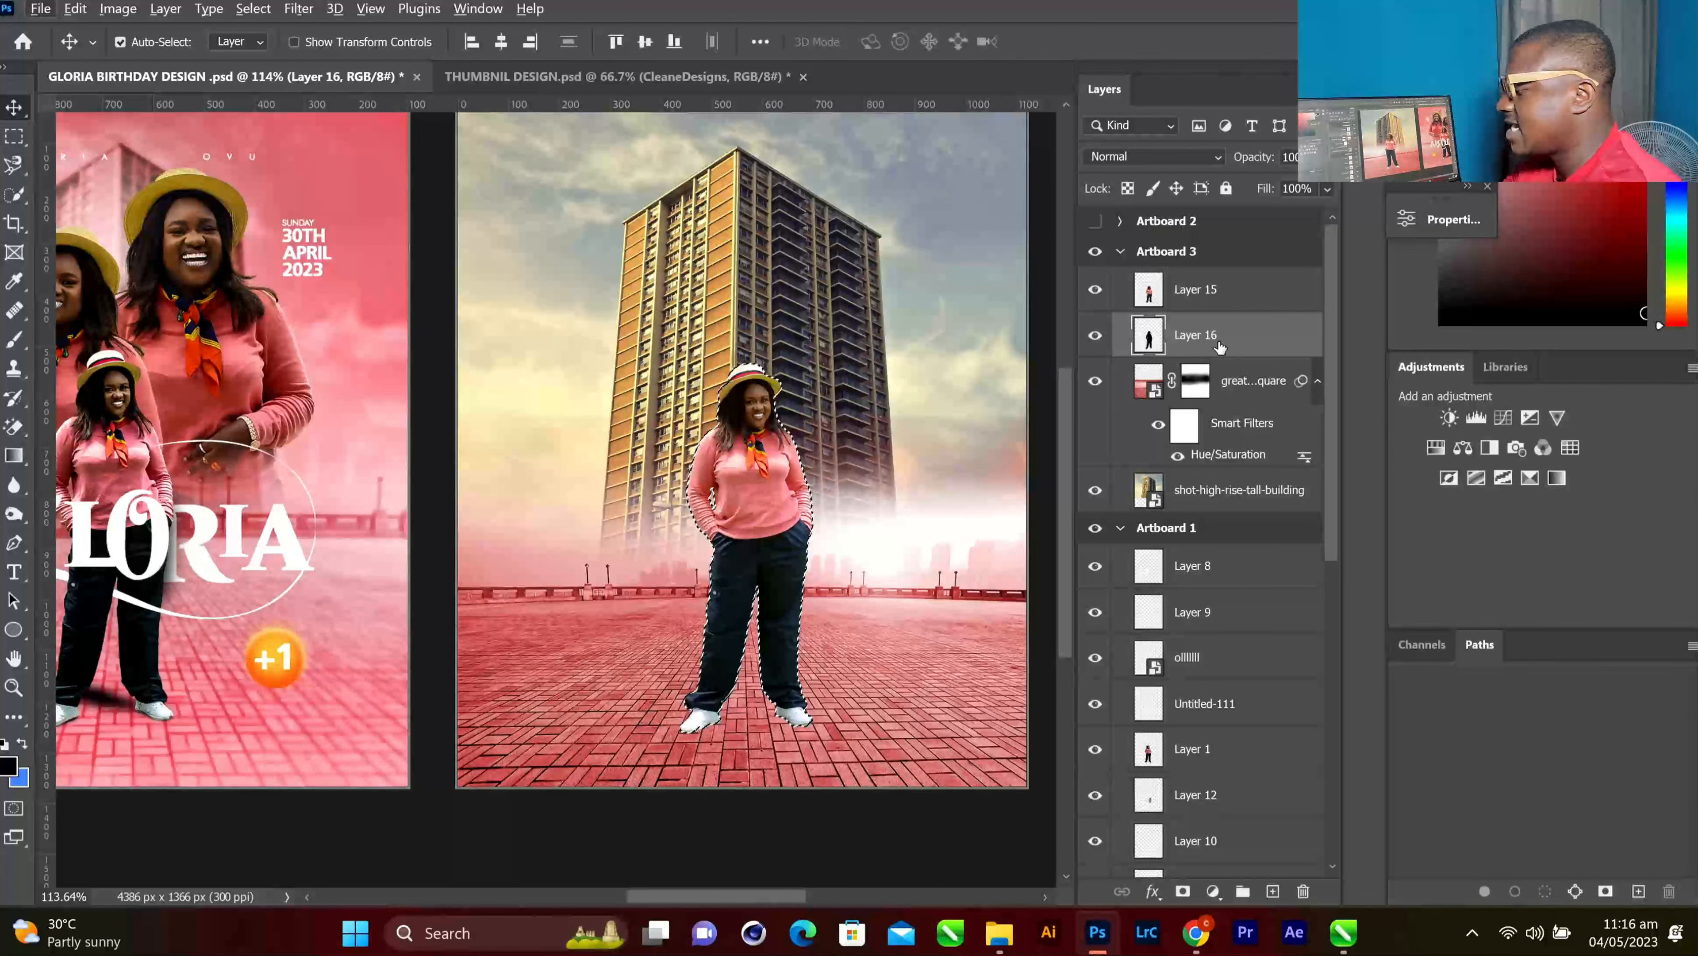
{"action": "key", "text": "ctrl+d"}
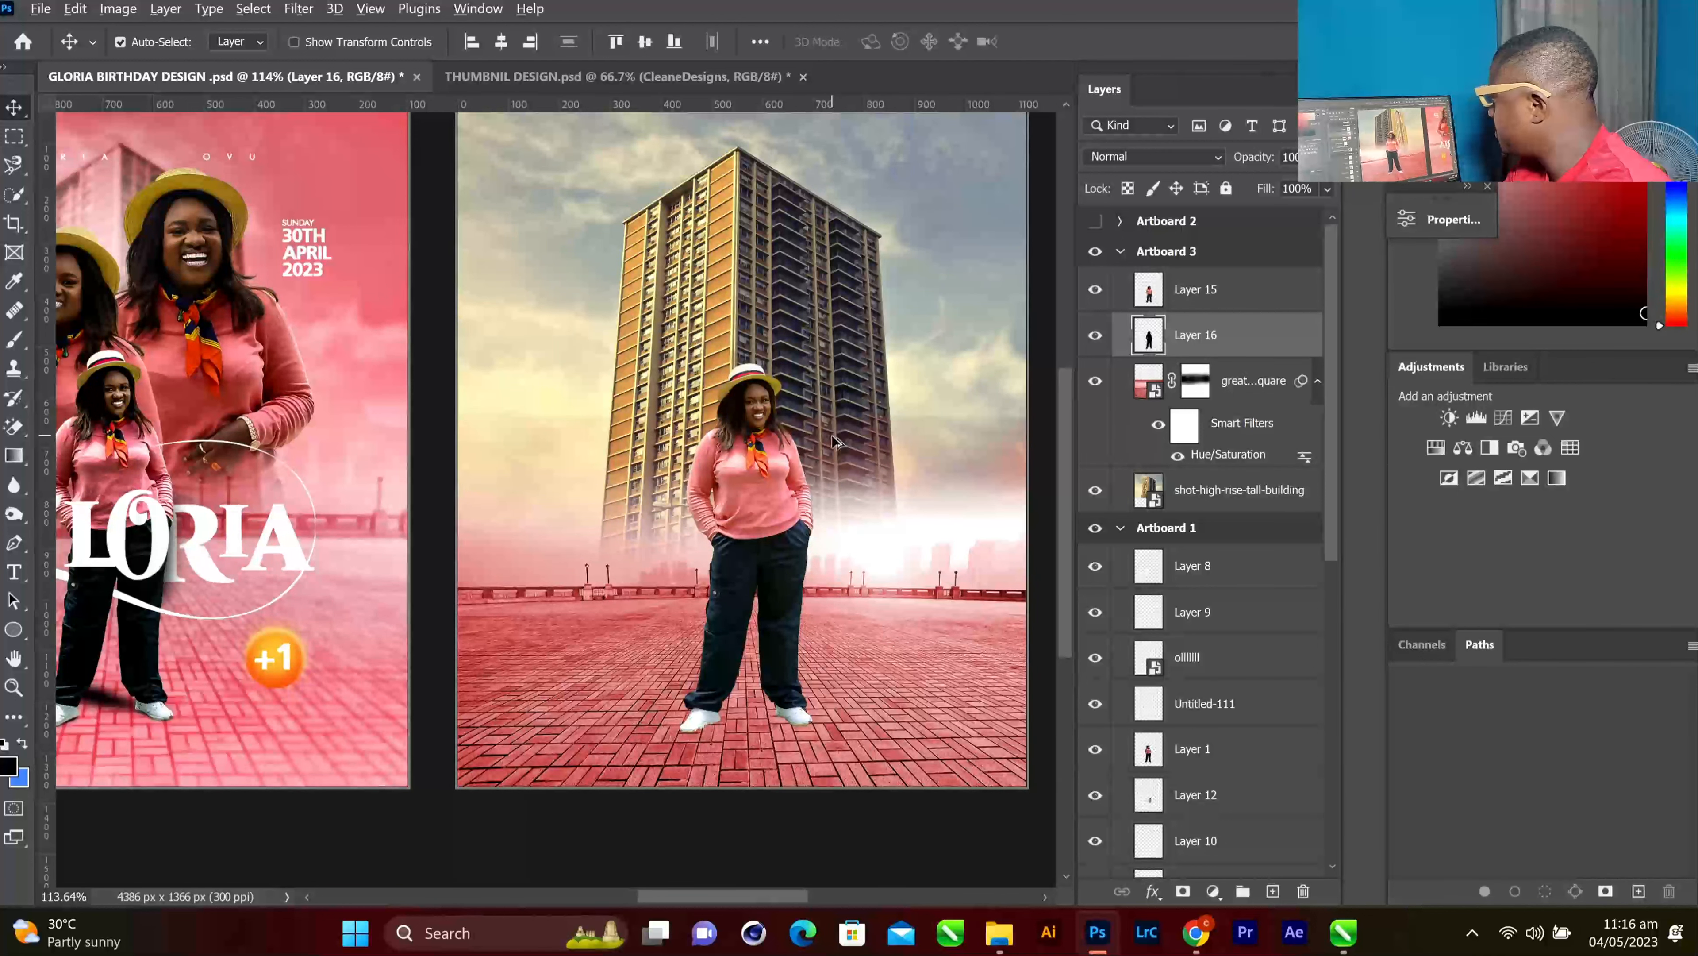
{"action": "scroll", "coordinate": [836, 438], "scroll_direction": "up", "scroll_amount": 2}
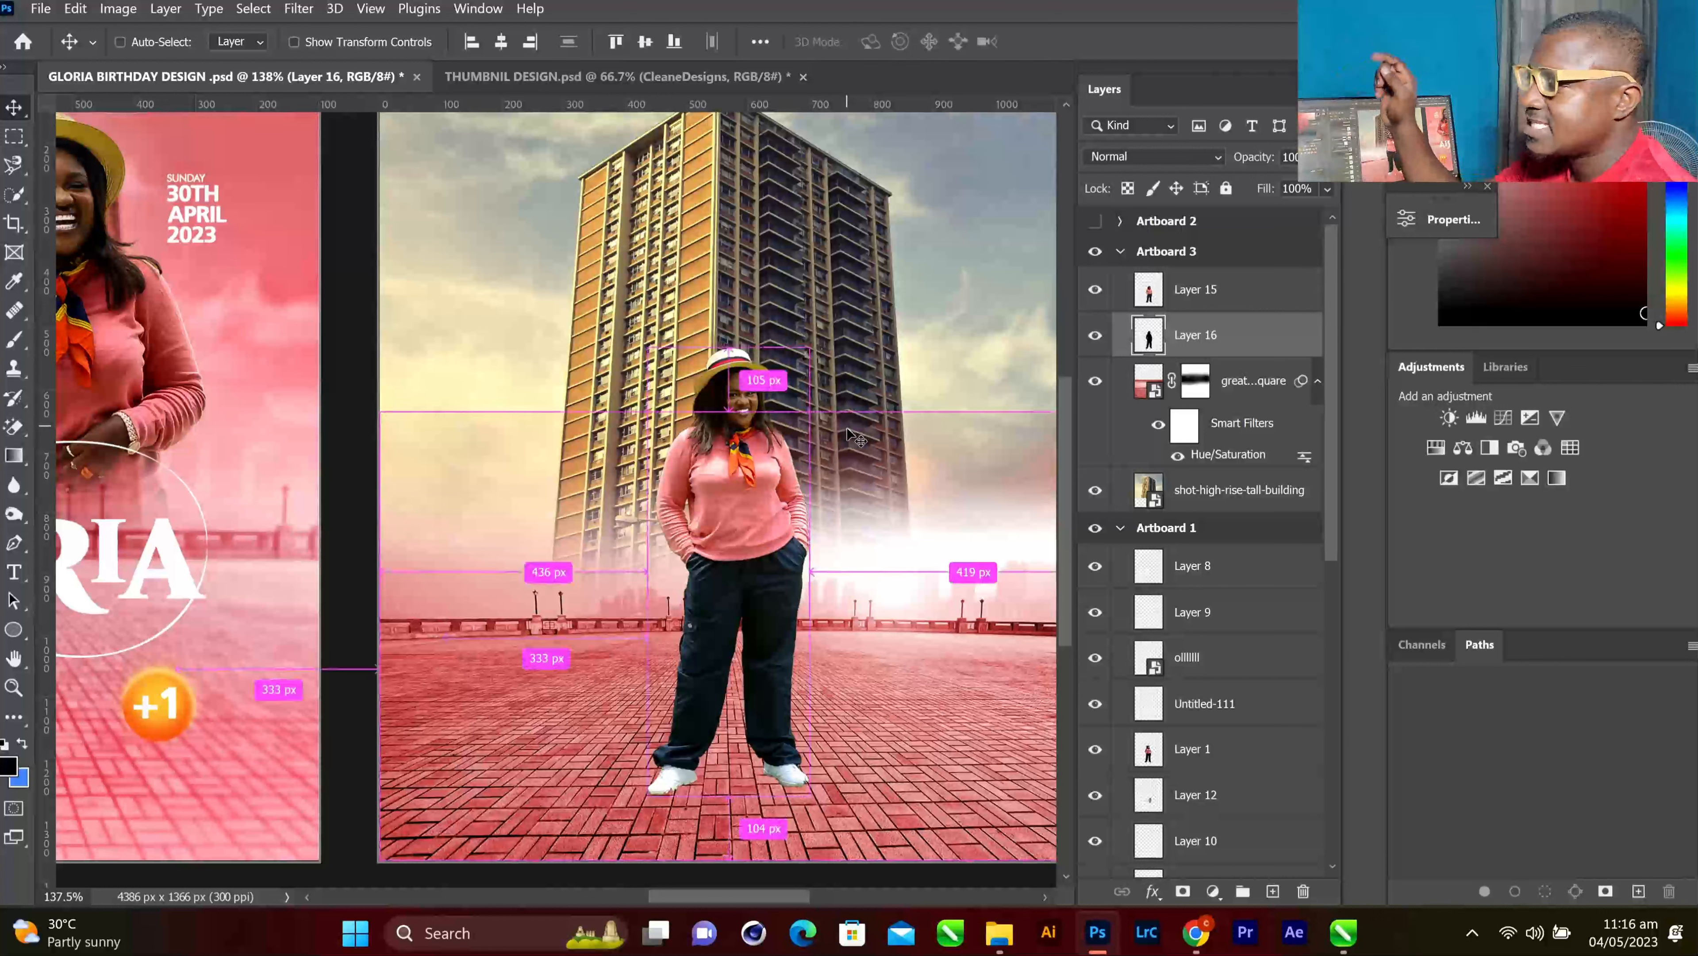
Transform Layer 16 into a flat shadow: squash it, skew it left, and distort its corners
{"action": "key", "text": "ctrl+t"}
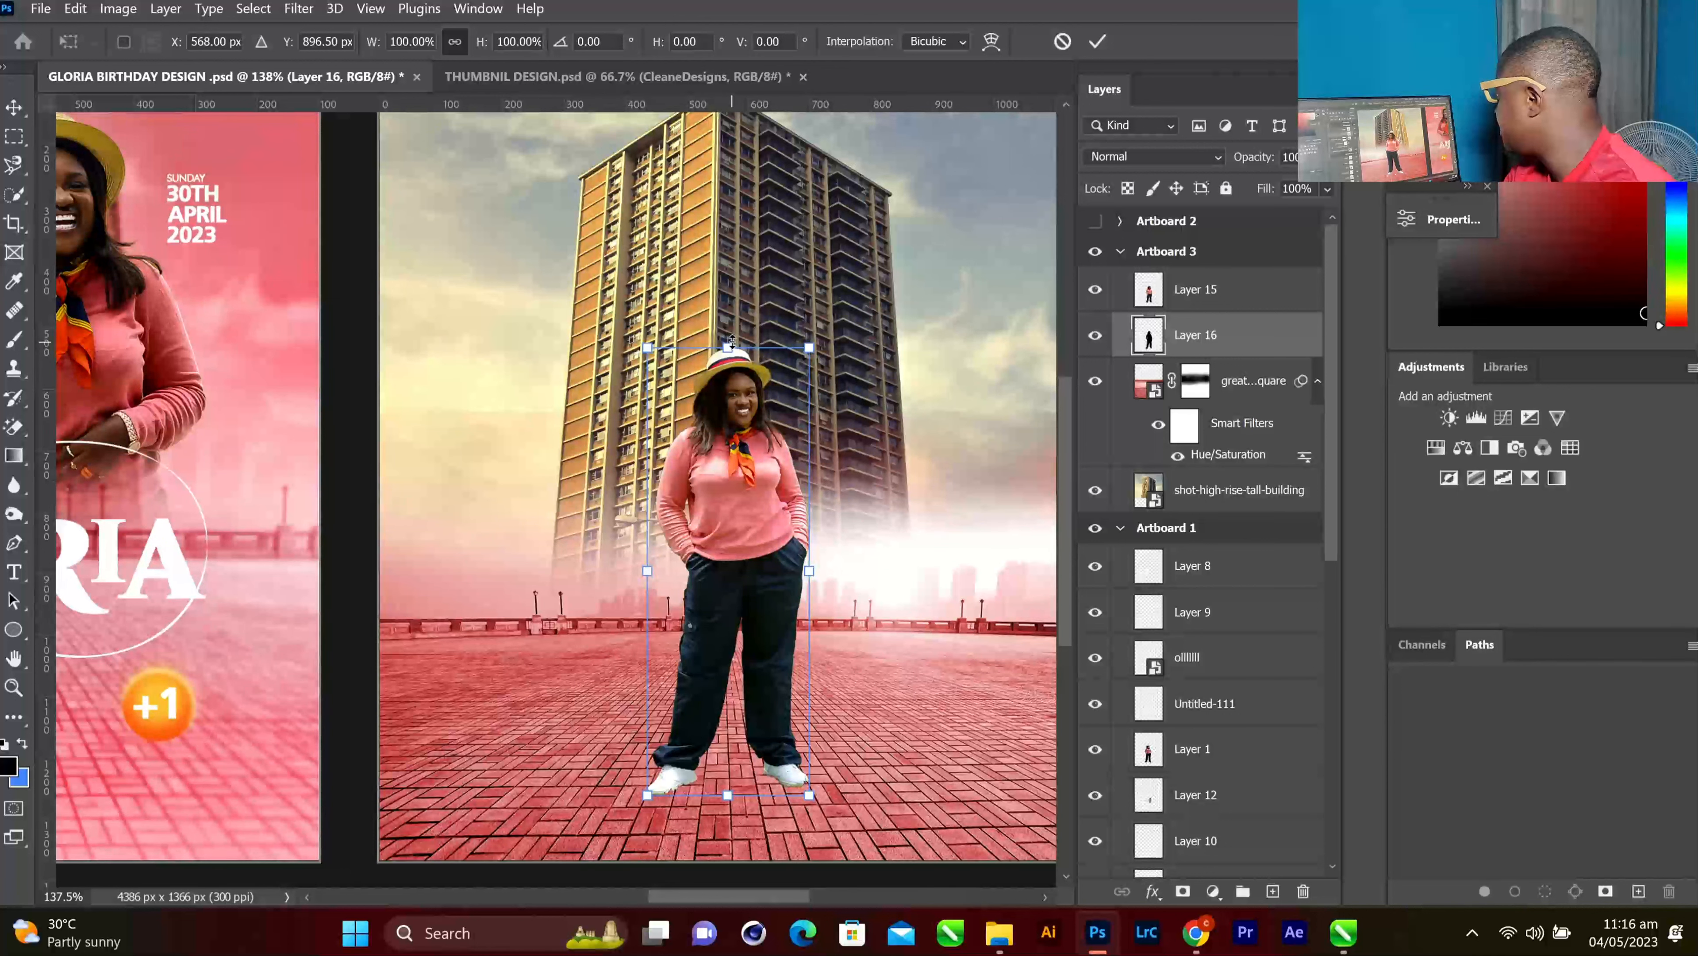
{"action": "left_click_drag", "start_coordinate": [731, 344], "coordinate": [725, 715]}
{"action": "right_click", "coordinate": [725, 715]}
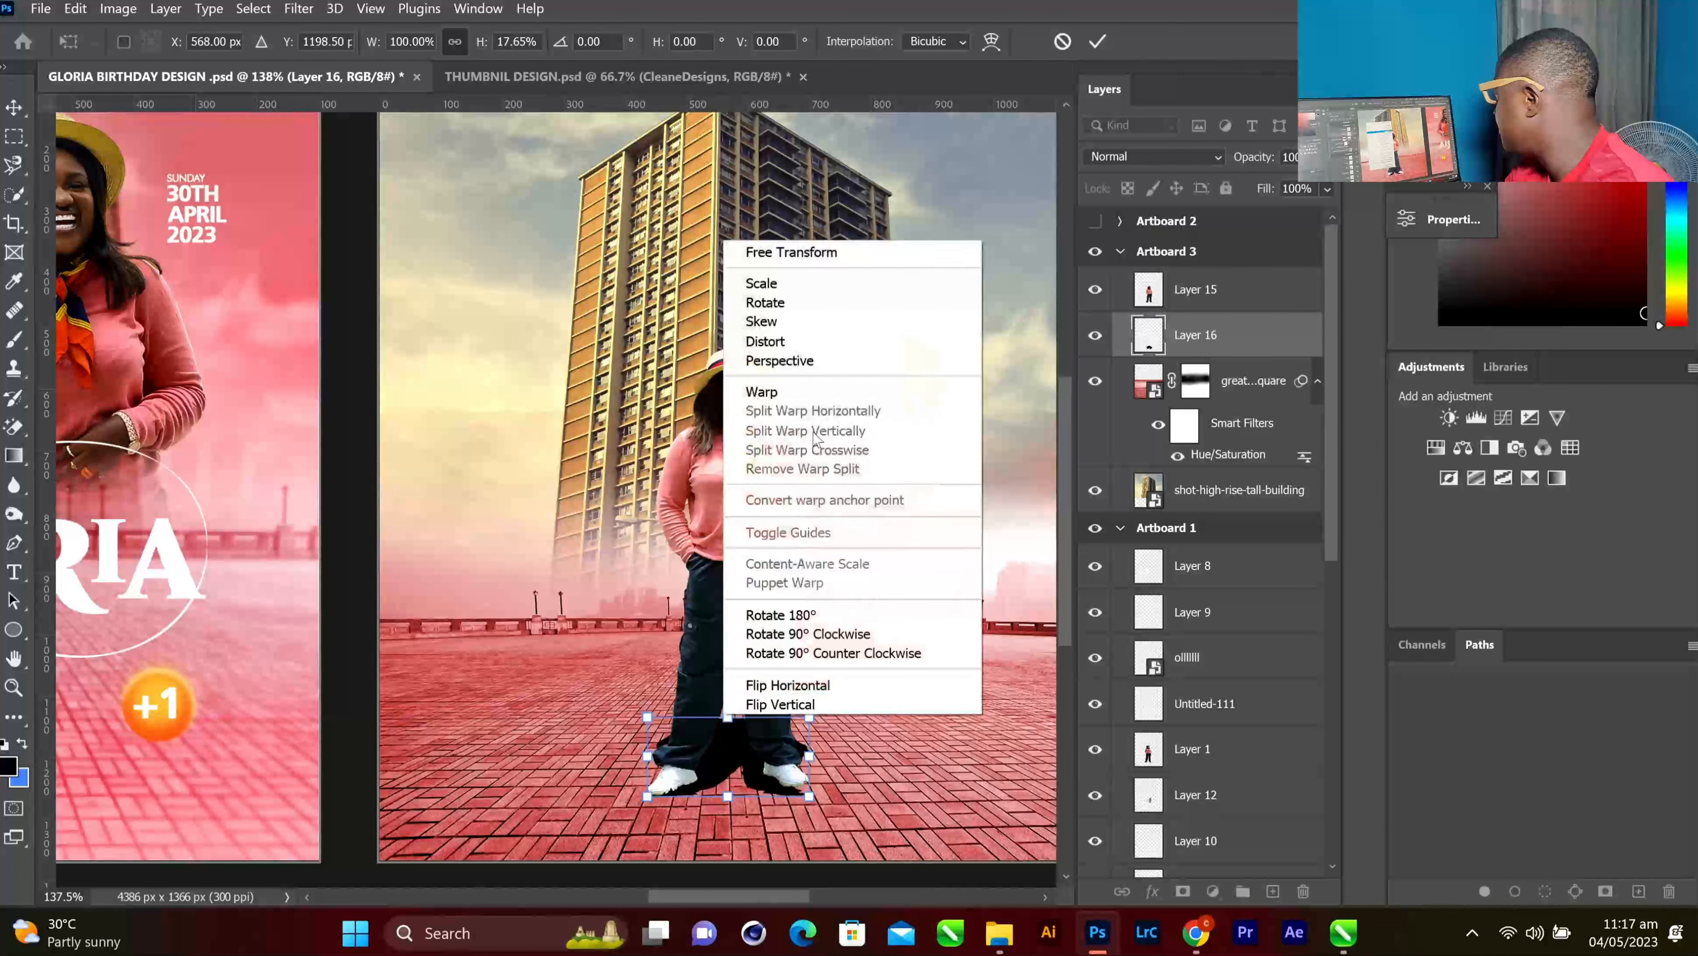
{"action": "left_click", "coordinate": [790, 322]}
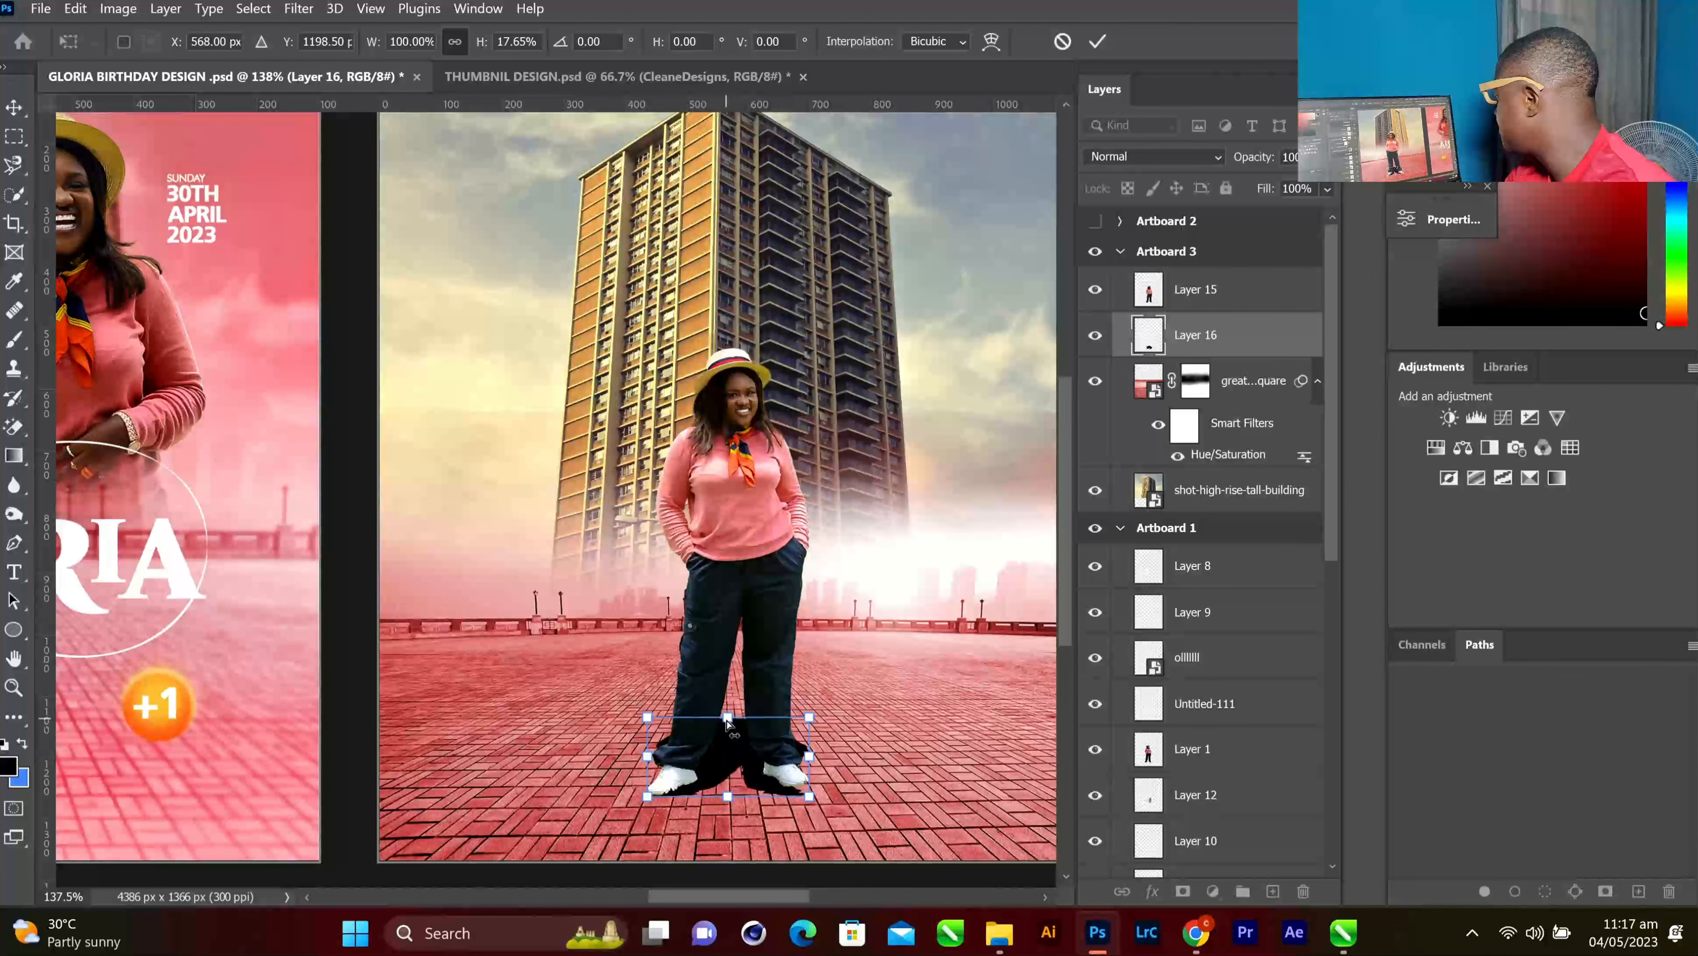
{"action": "left_click_drag", "start_coordinate": [729, 722], "coordinate": [561, 730]}
{"action": "right_click", "coordinate": [559, 726]}
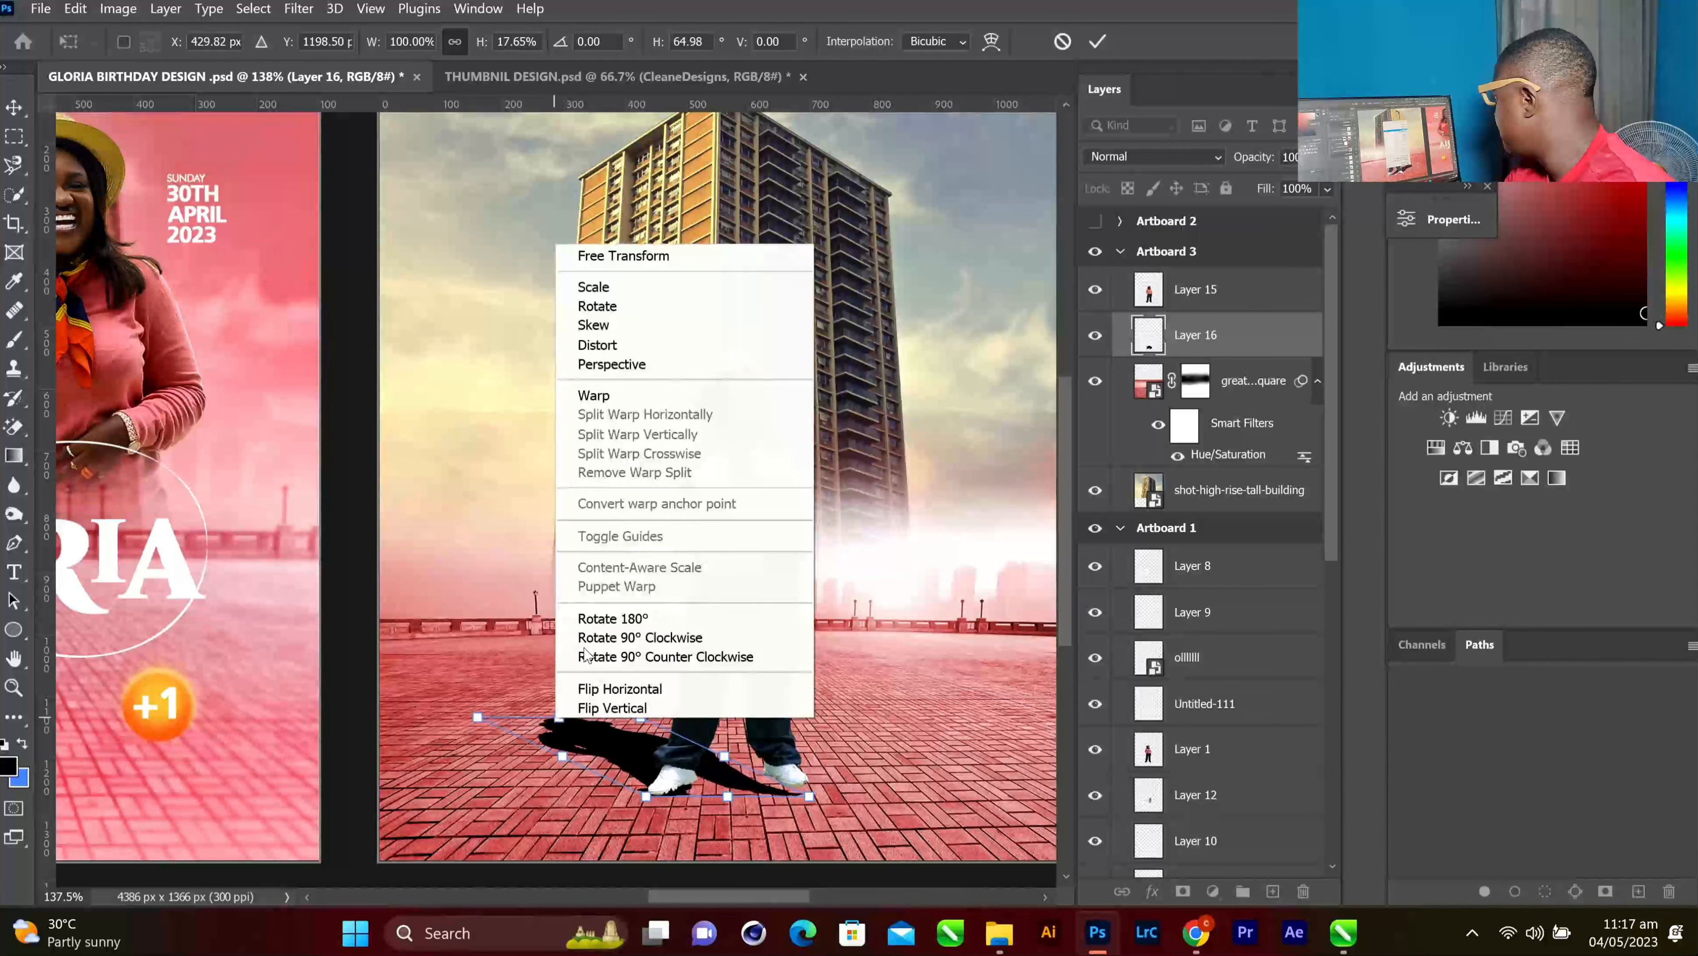
{"action": "left_click", "coordinate": [597, 345]}
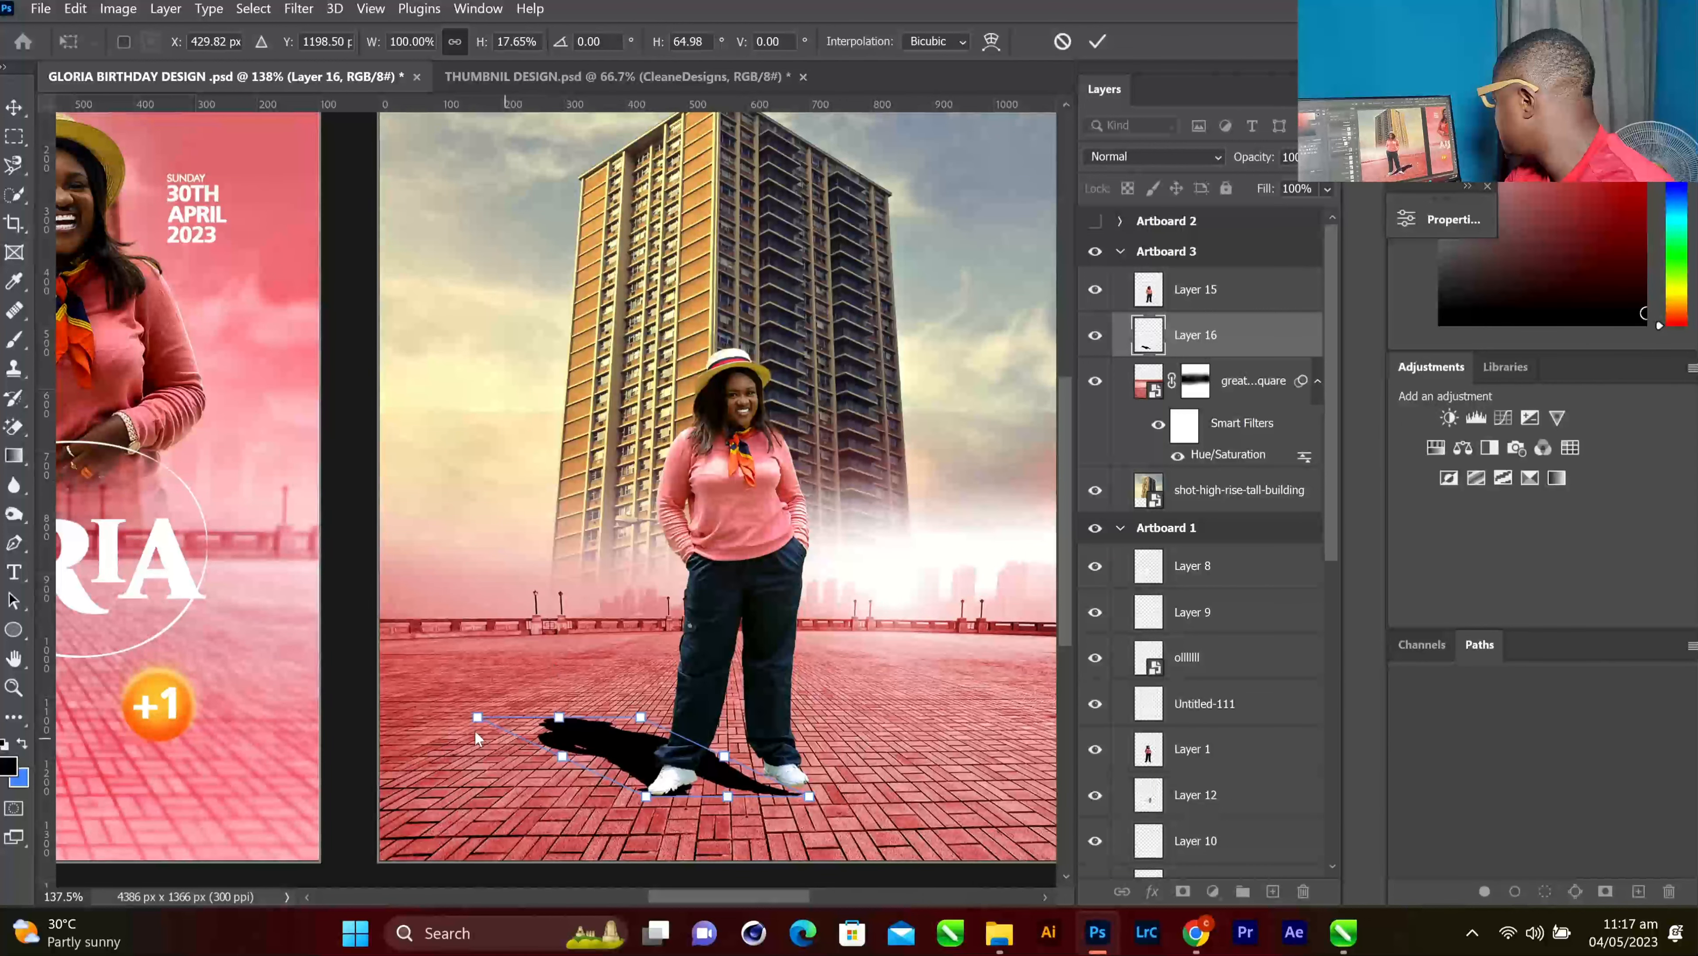
{"action": "left_click_drag", "start_coordinate": [477, 720], "coordinate": [478, 732]}
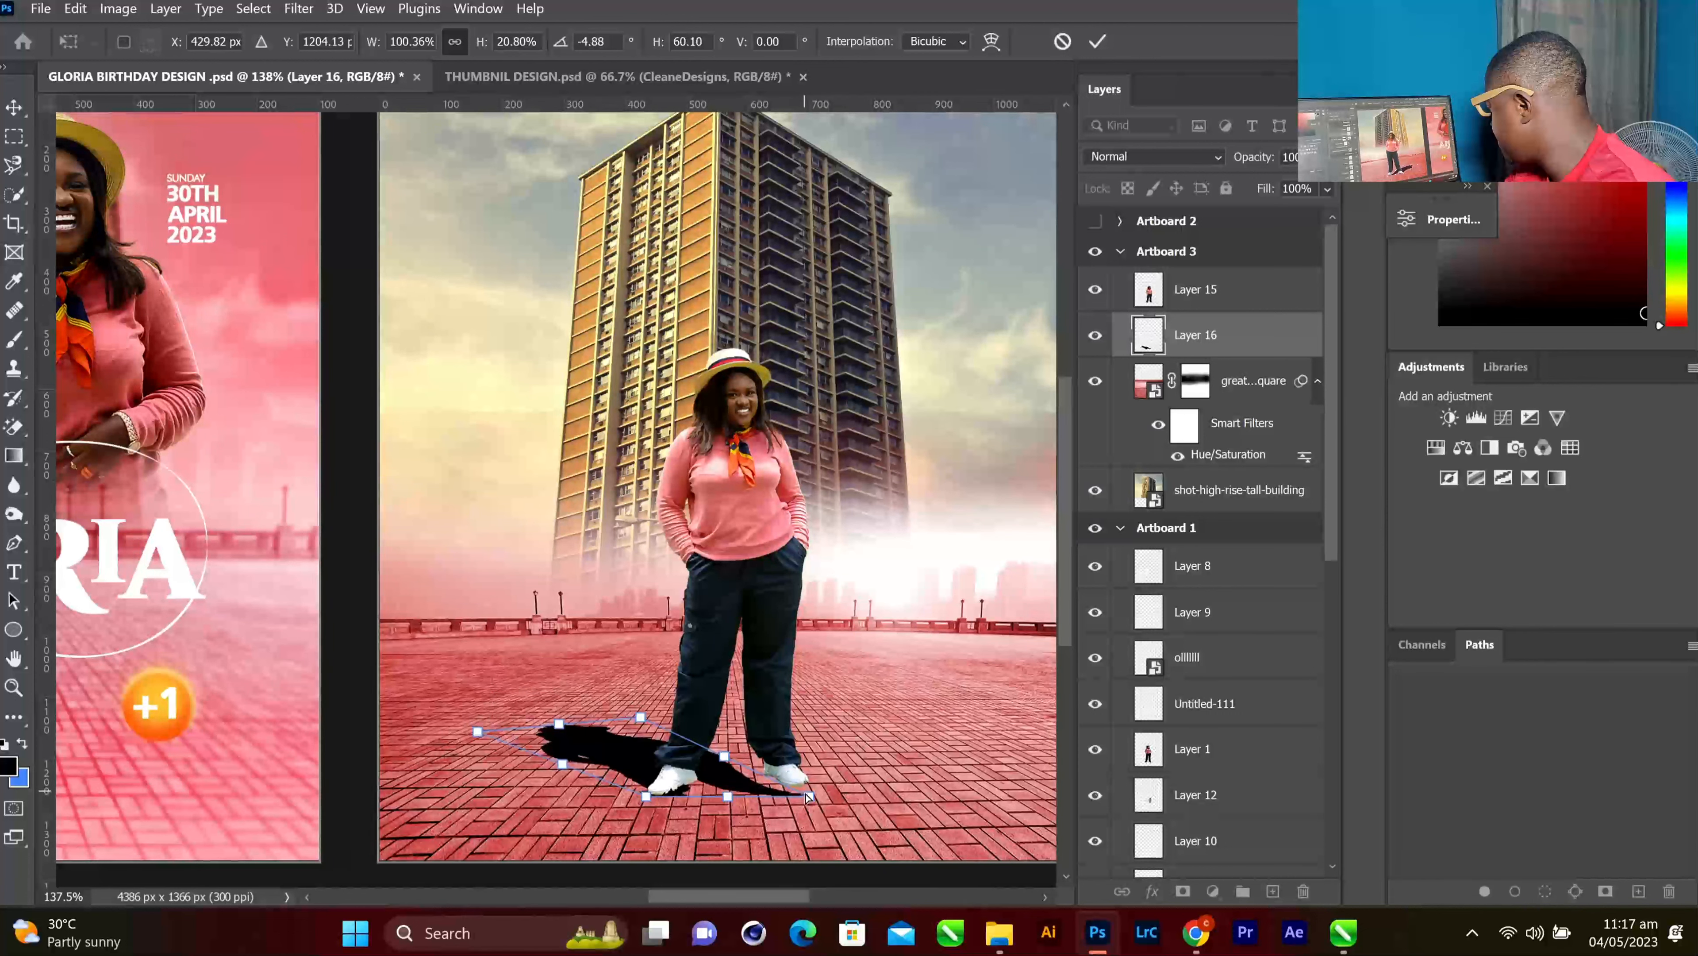
{"action": "left_click_drag", "start_coordinate": [809, 797], "coordinate": [815, 781]}
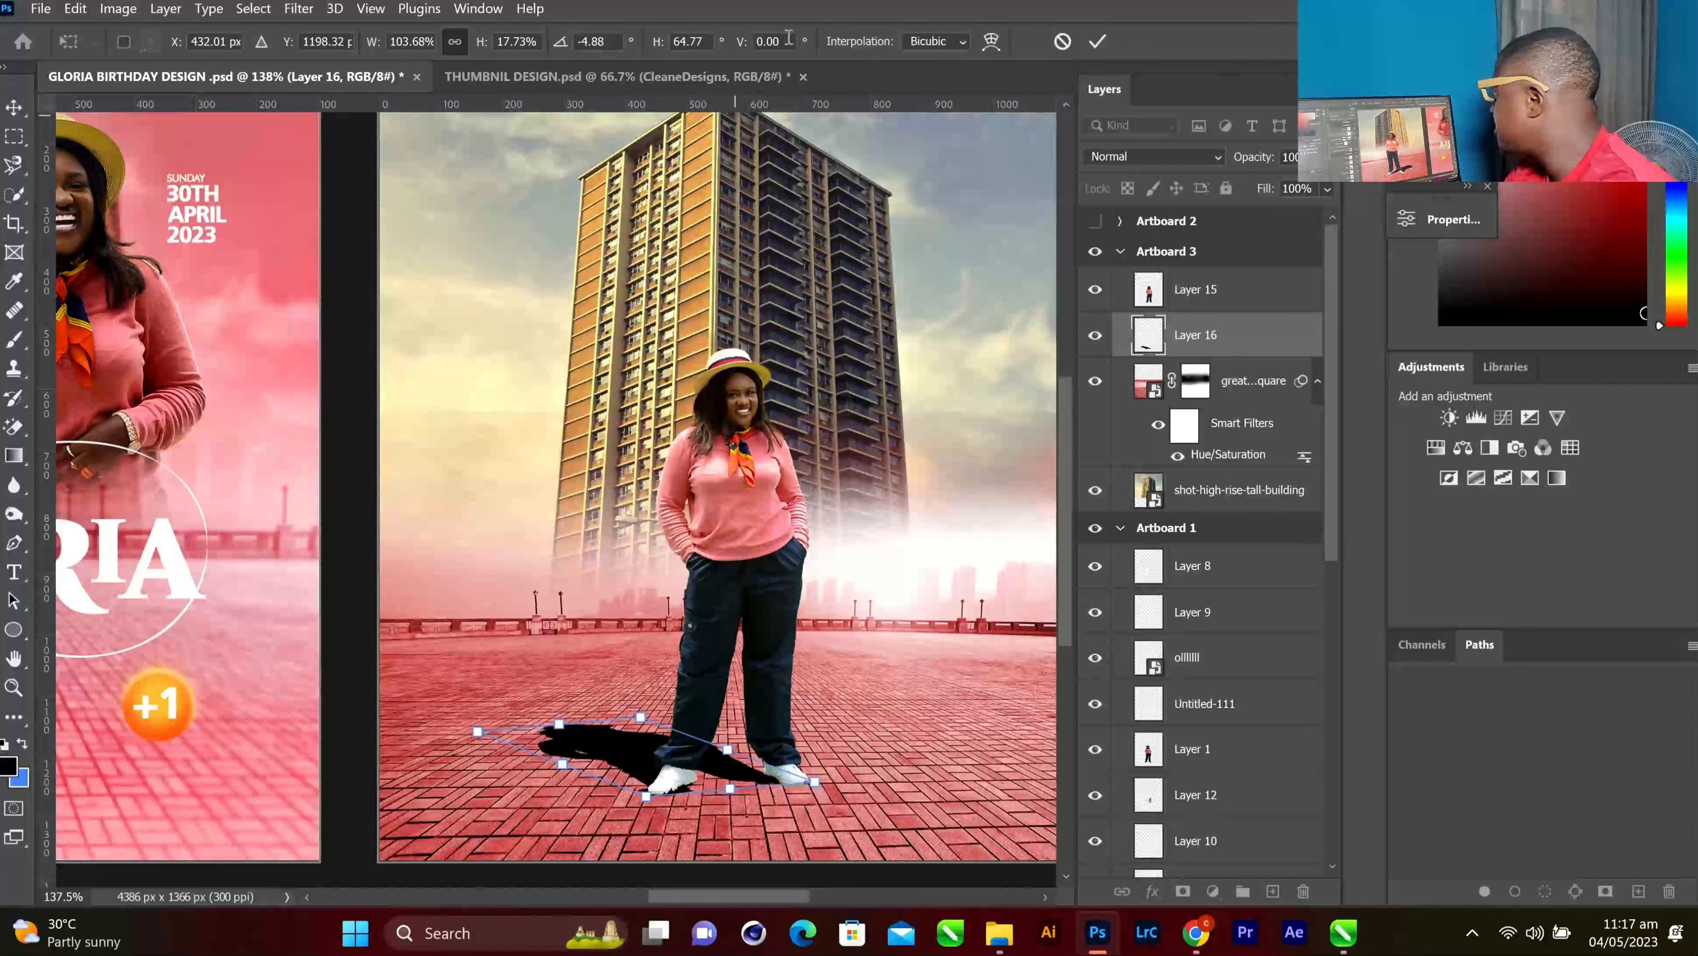
{"action": "left_click", "coordinate": [1097, 40]}
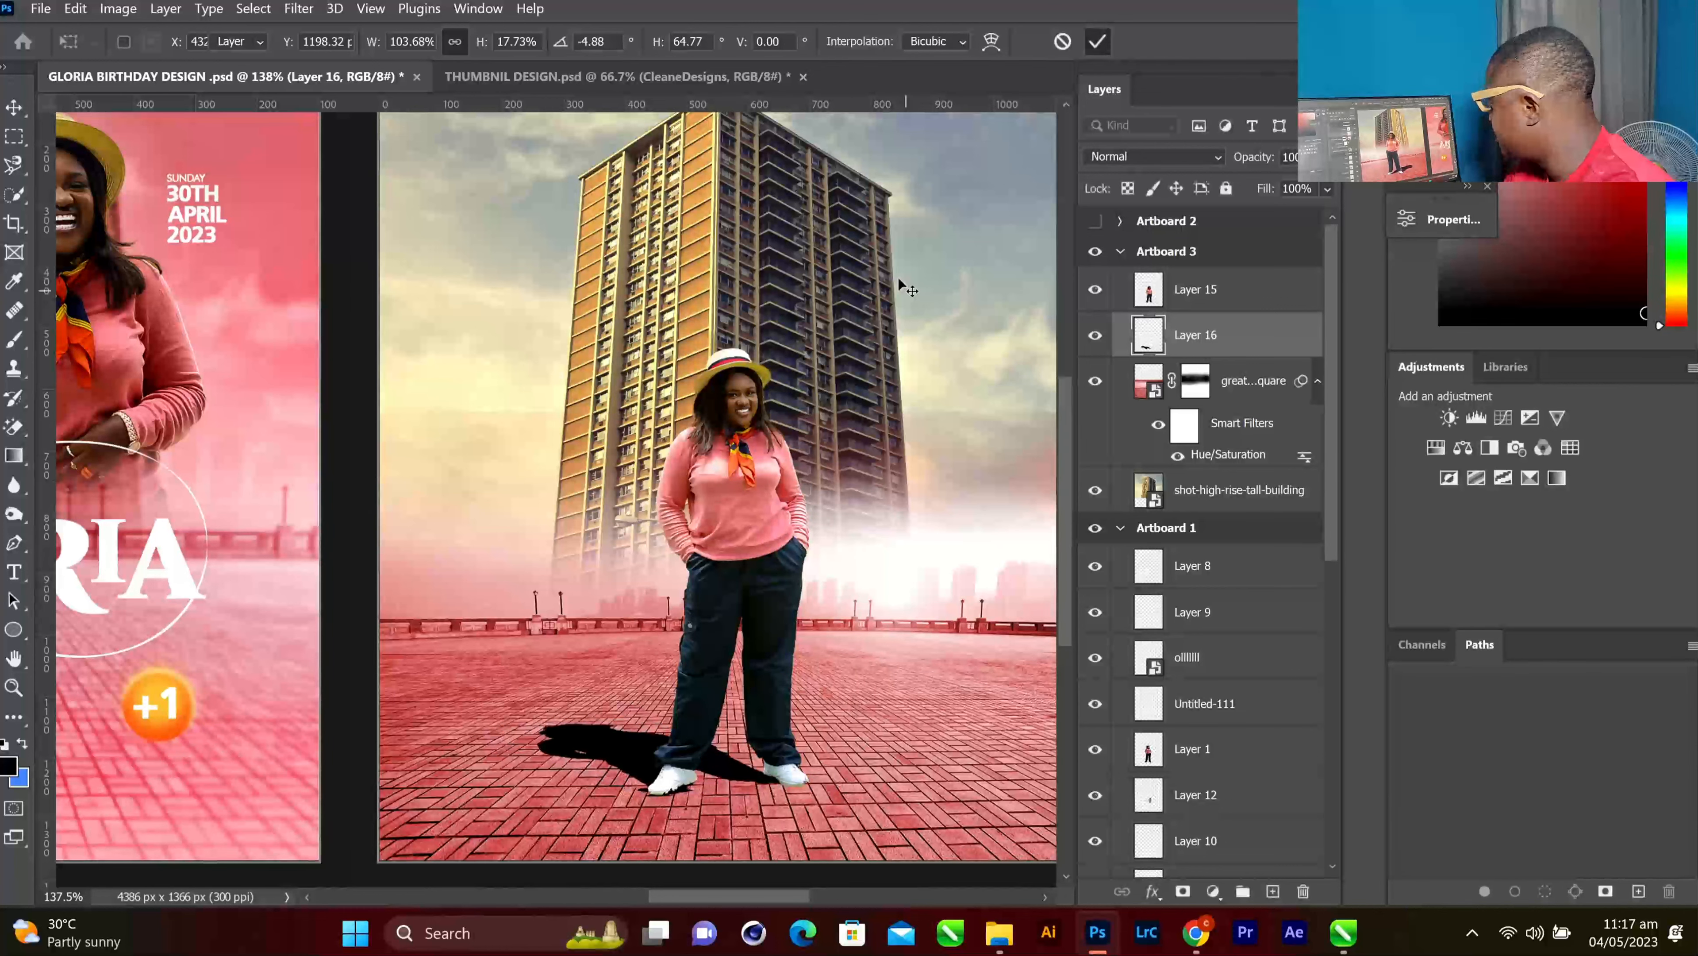
{"action": "scroll", "coordinate": [892, 272], "scroll_direction": "down", "scroll_amount": 3}
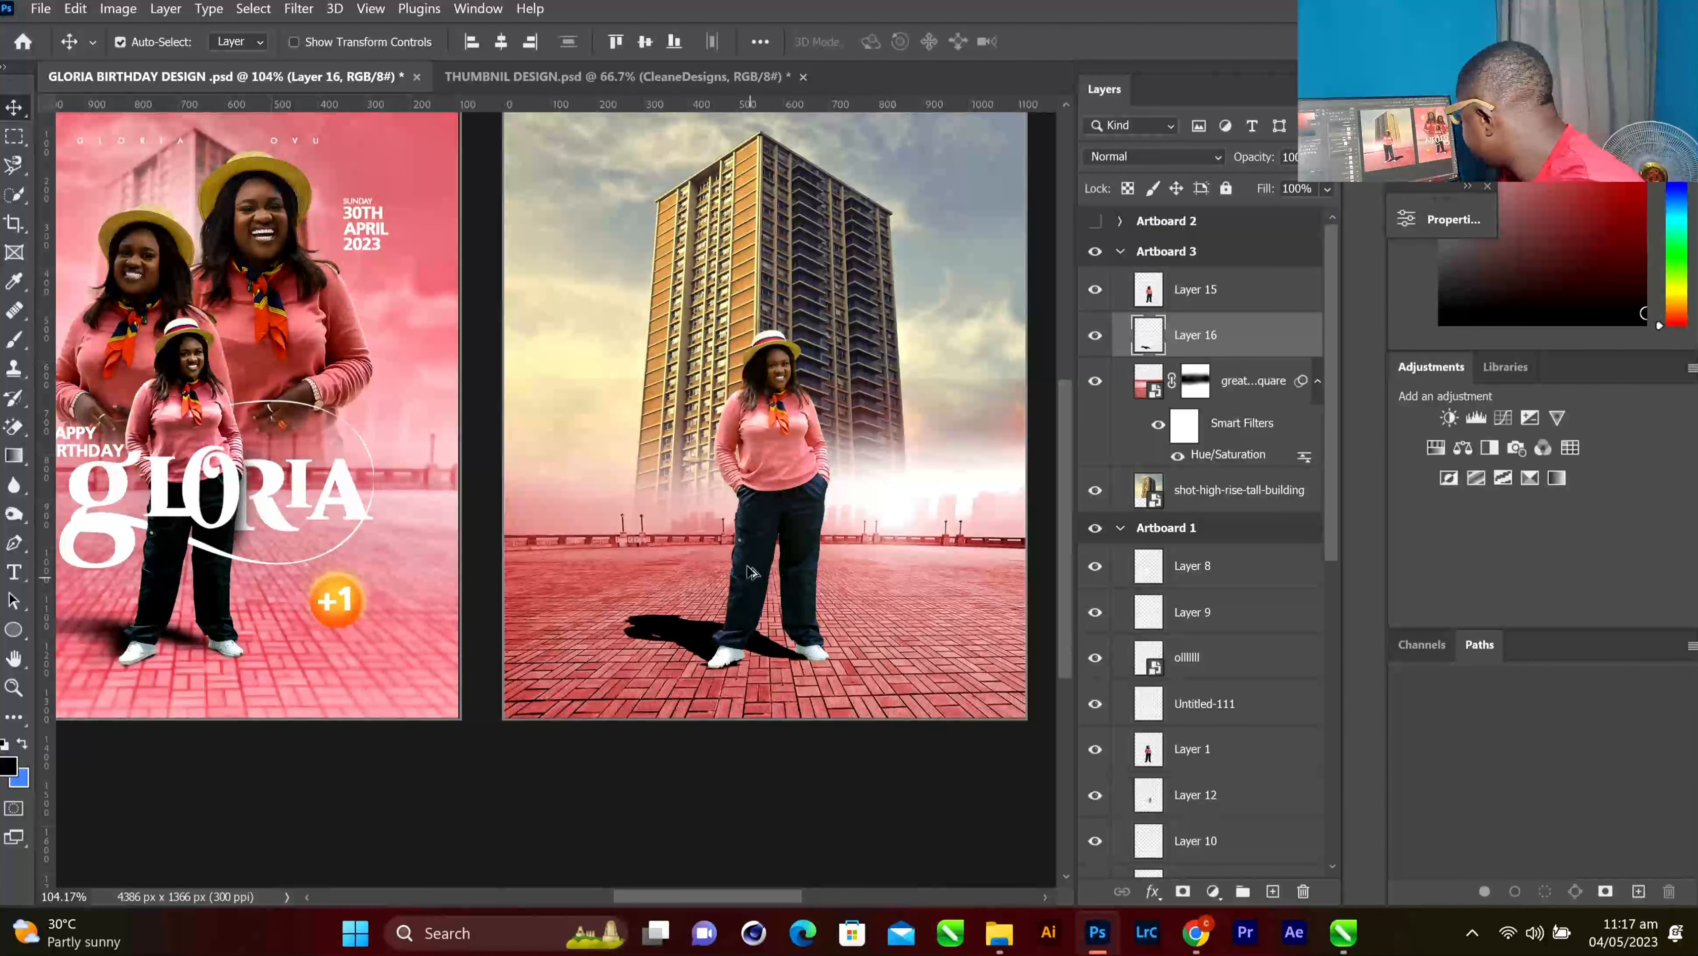
Apply a Gaussian Blur with a 10.0-pixel radius to the shadow layer
{"action": "scroll", "coordinate": [743, 588], "scroll_direction": "up", "scroll_amount": 2}
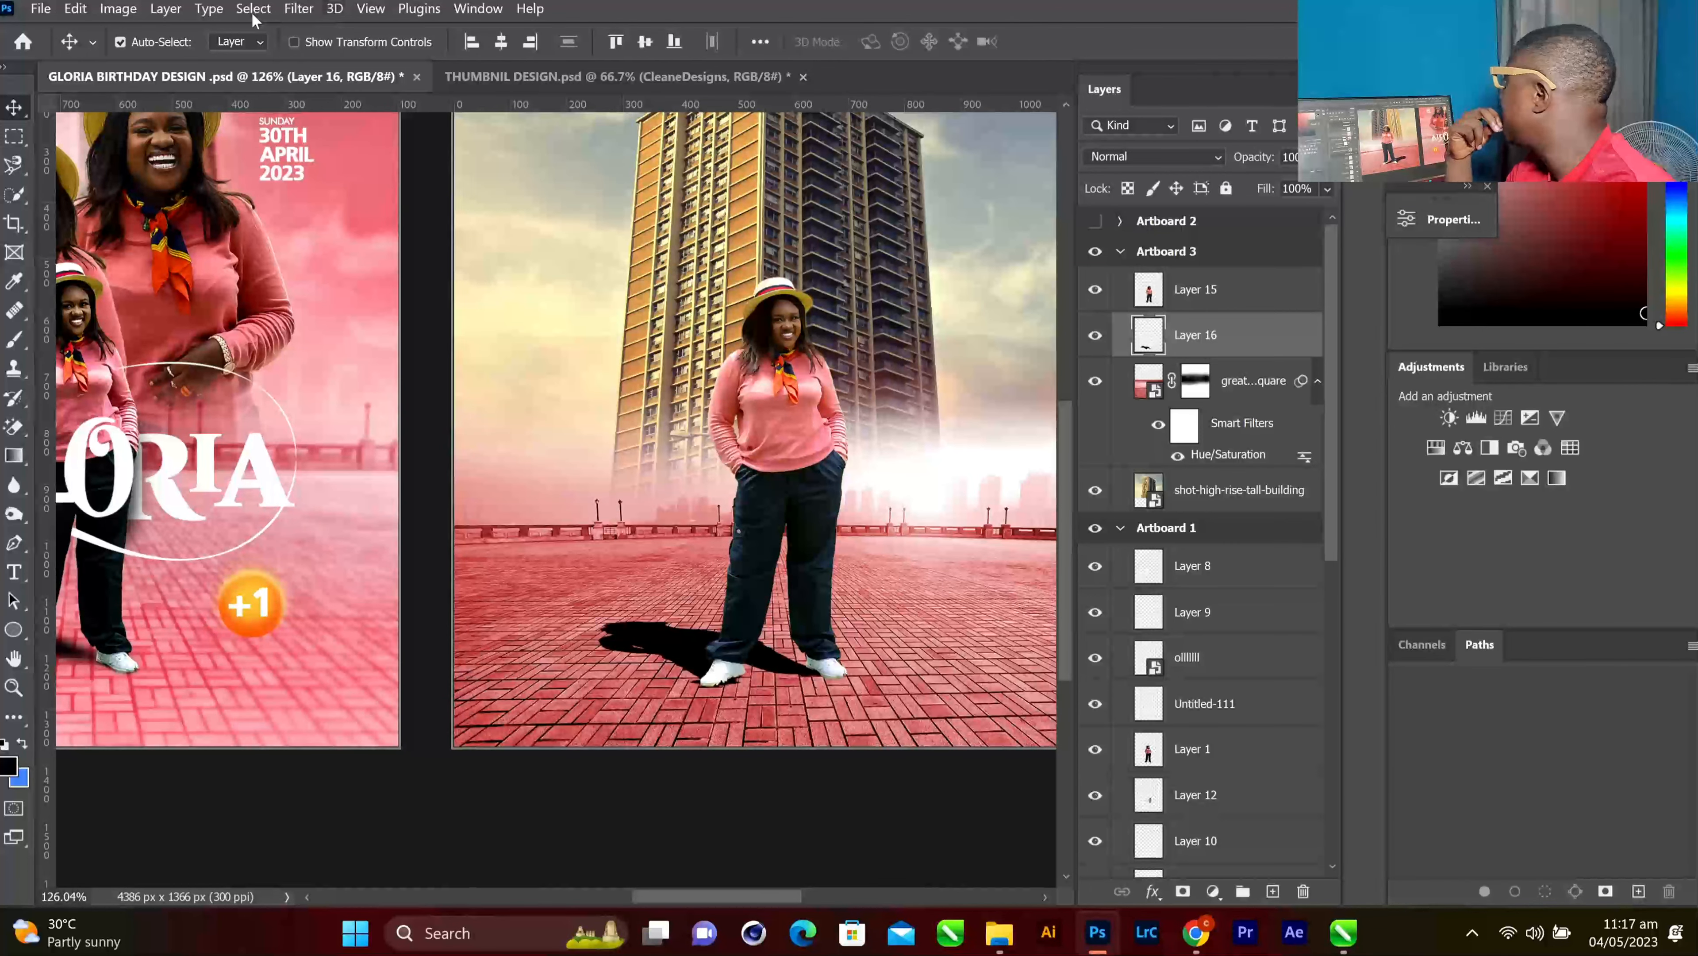
{"action": "left_click", "coordinate": [302, 8]}
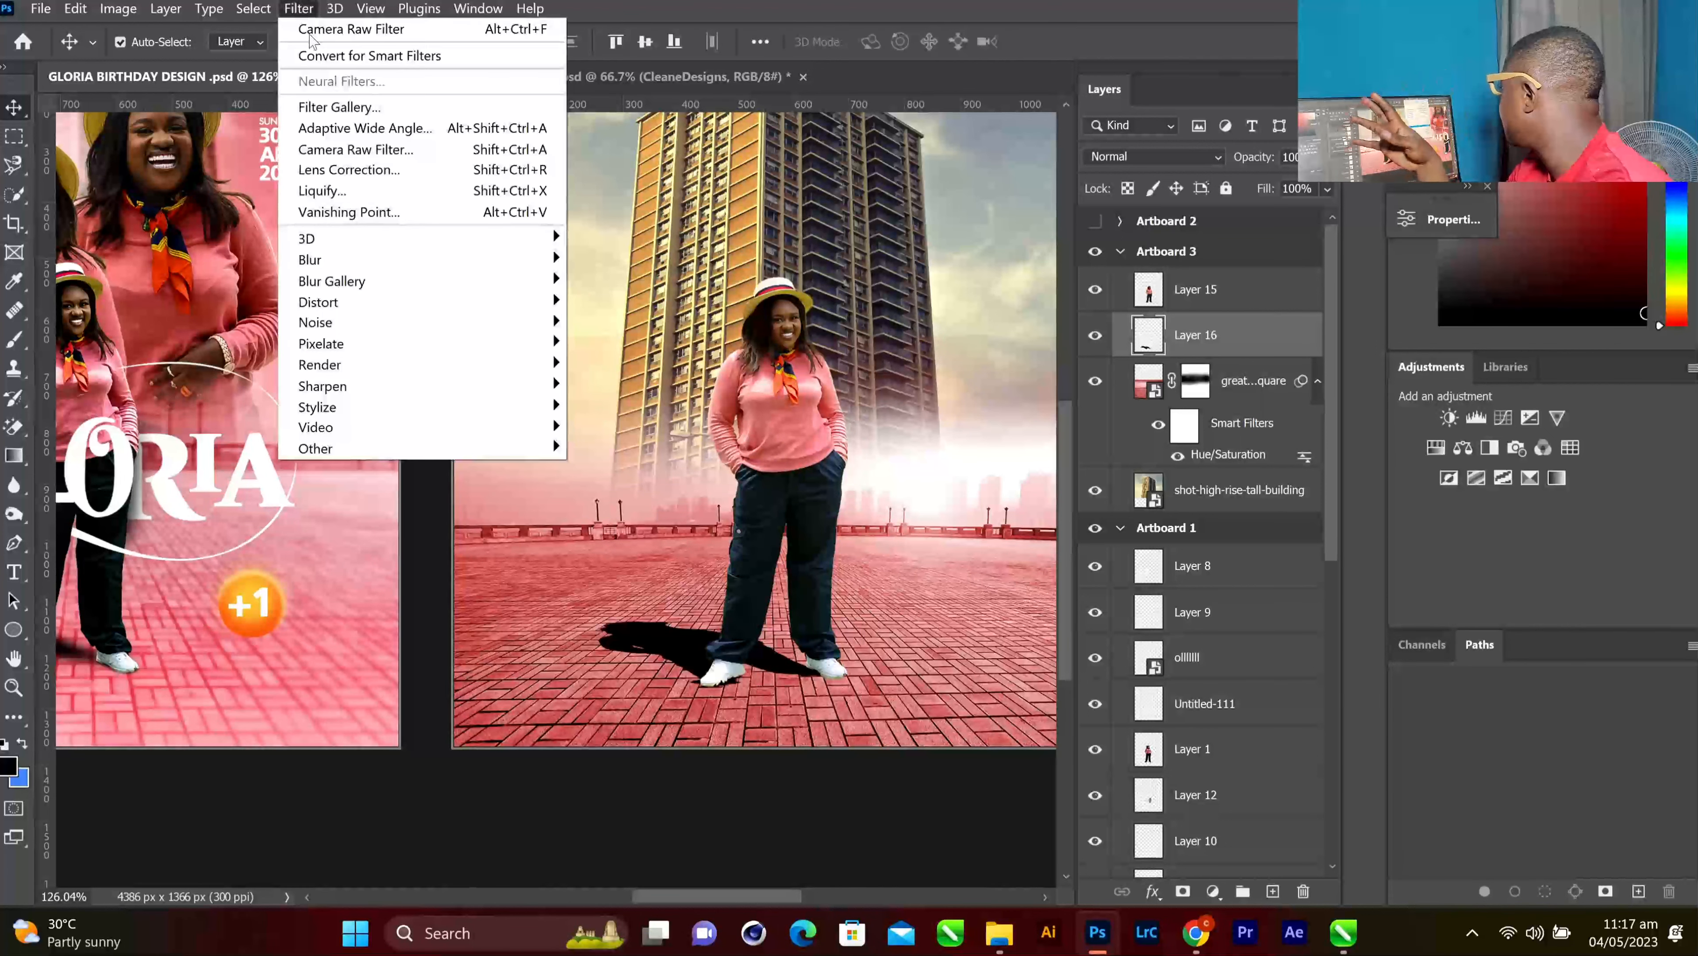
{"action": "mouse_move", "coordinate": [388, 264]}
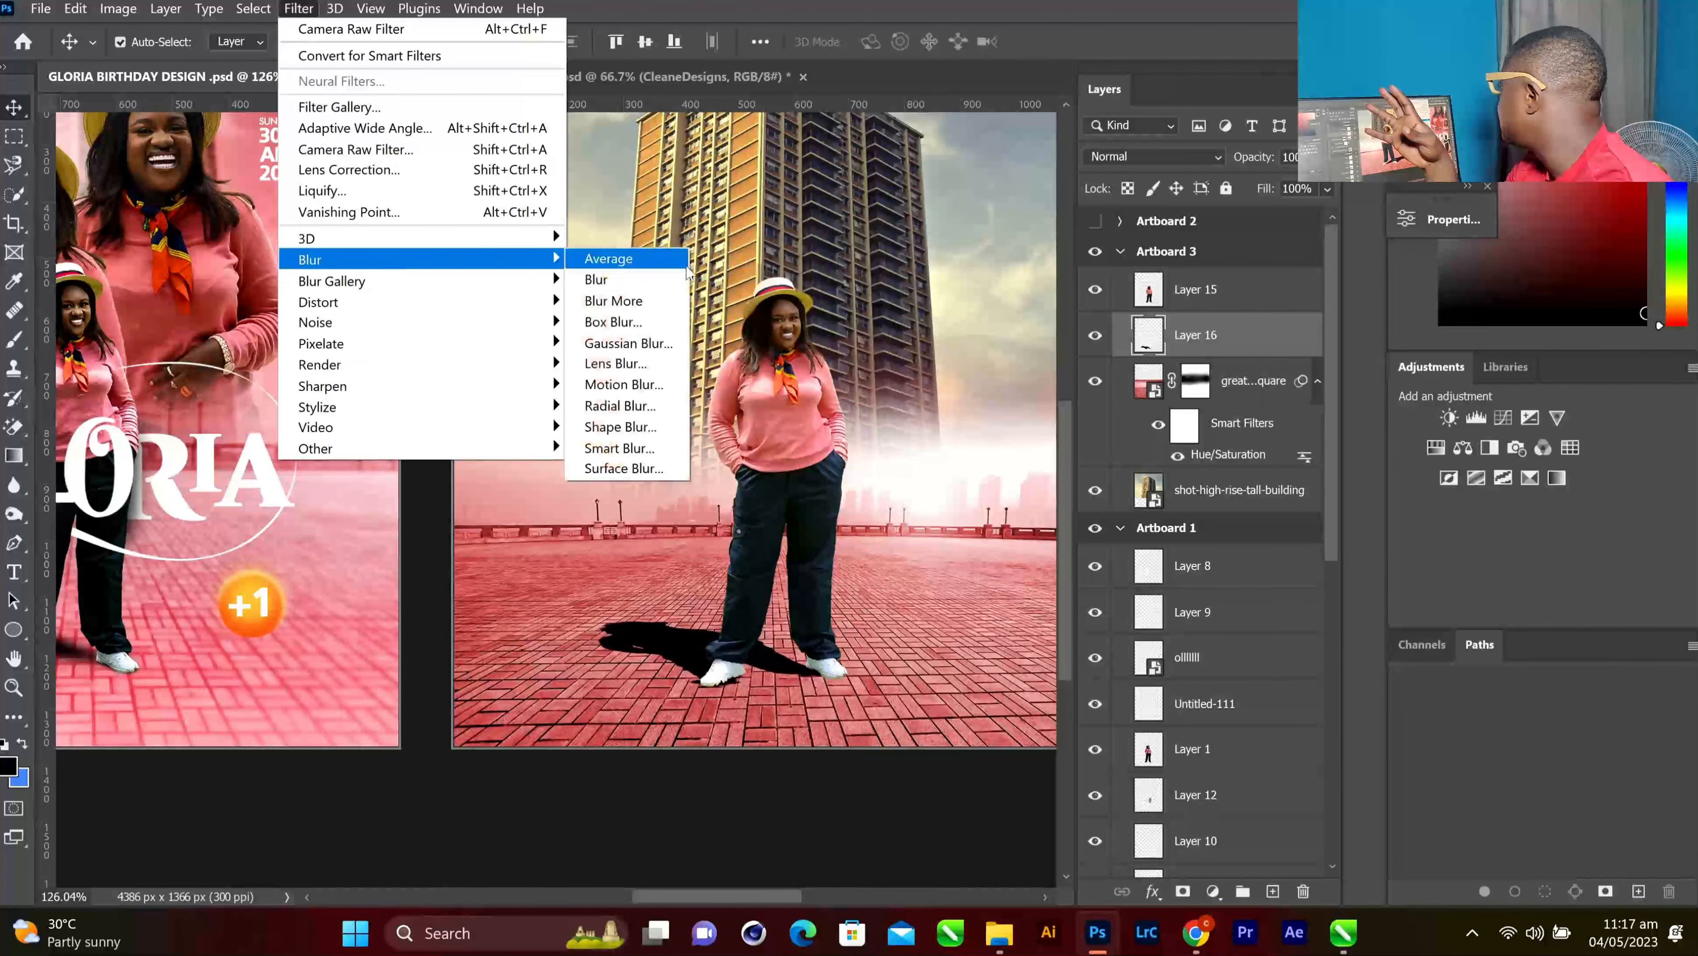
{"action": "left_click", "coordinate": [627, 342]}
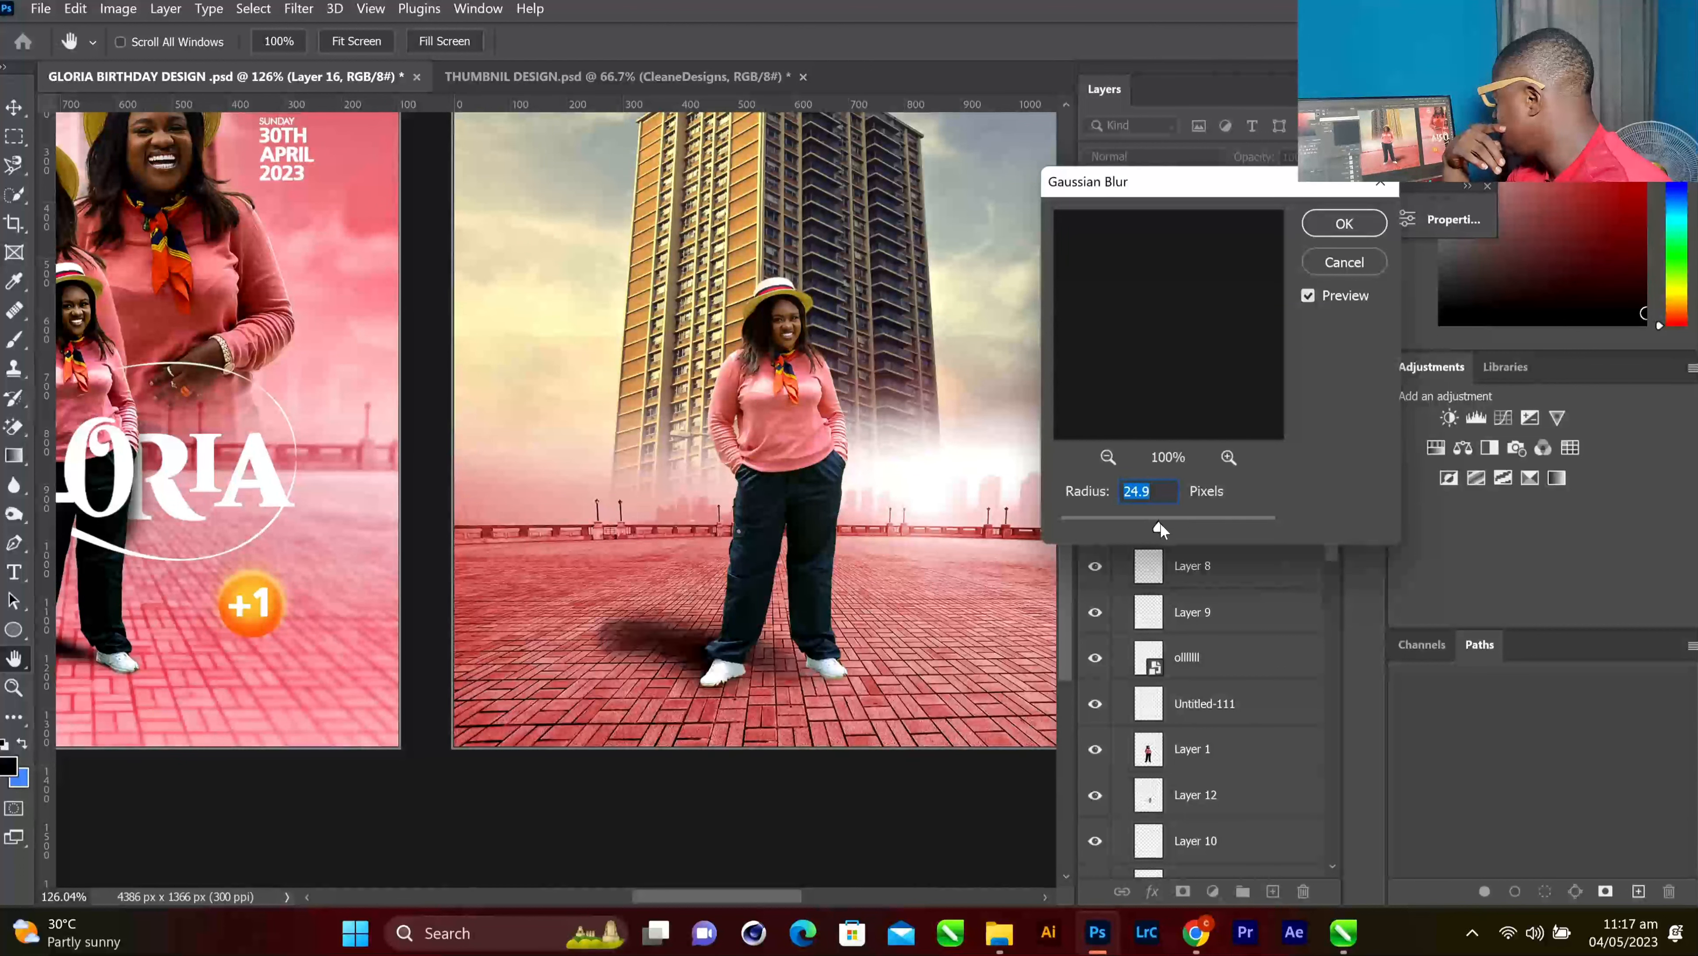
{"action": "left_click_drag", "start_coordinate": [1160, 524], "coordinate": [1151, 529]}
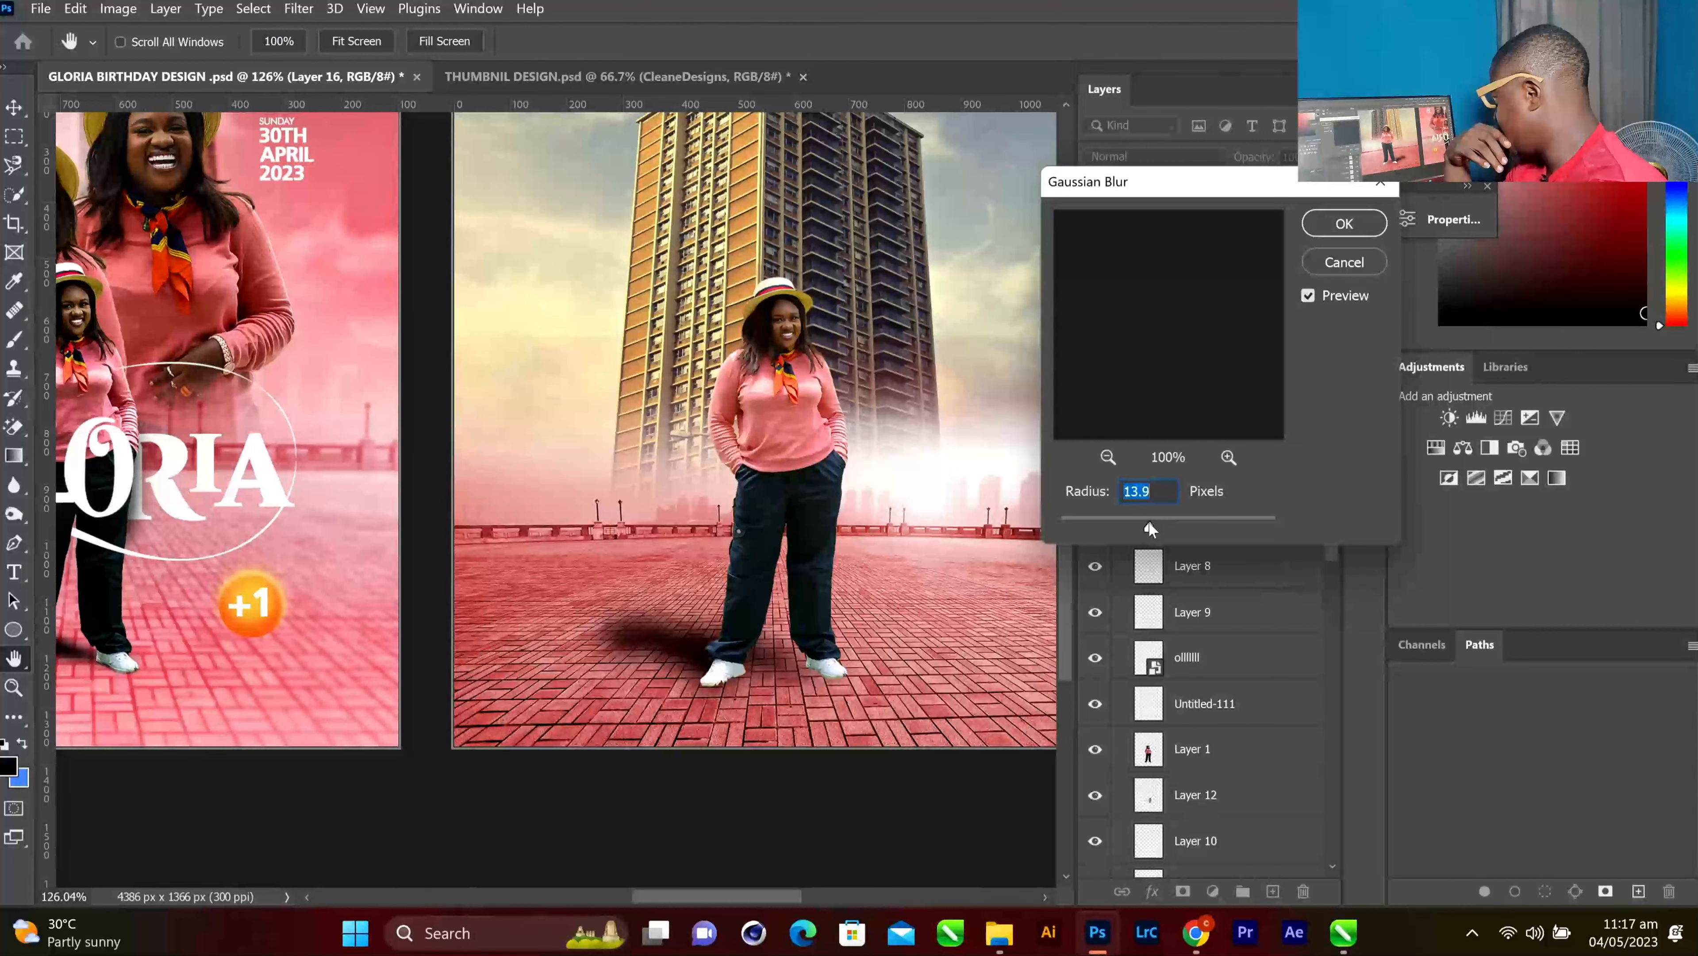
{"action": "left_click_drag", "start_coordinate": [1150, 529], "coordinate": [1146, 528]}
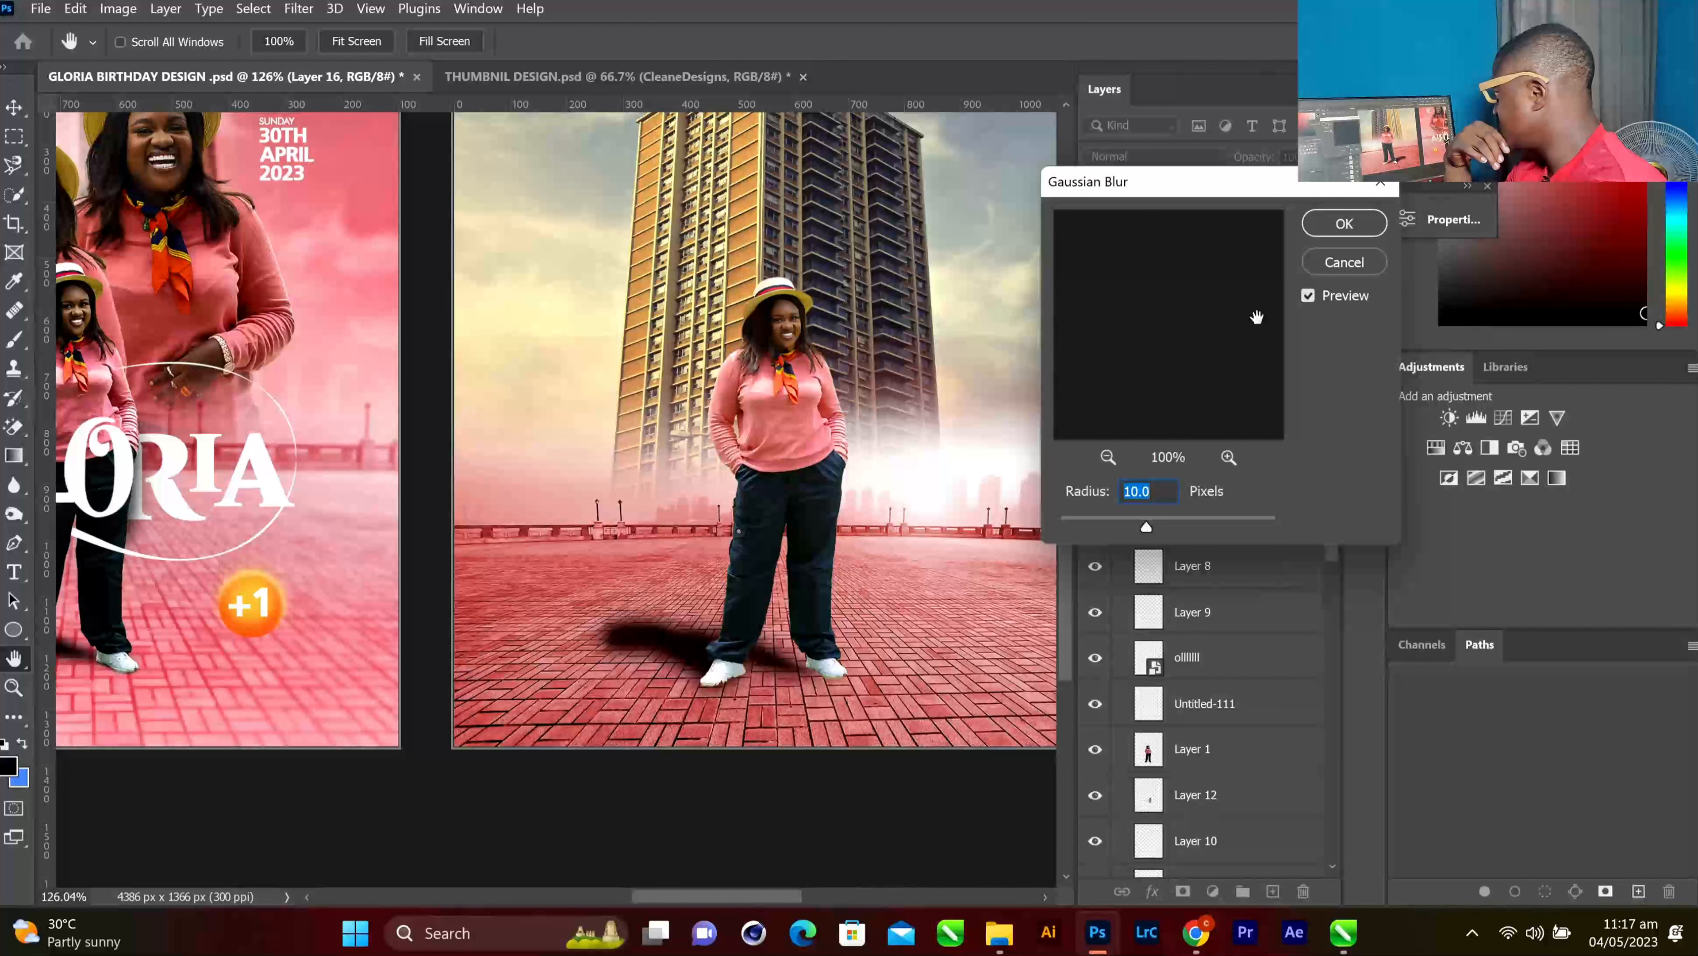
{"action": "left_click", "coordinate": [1344, 224]}
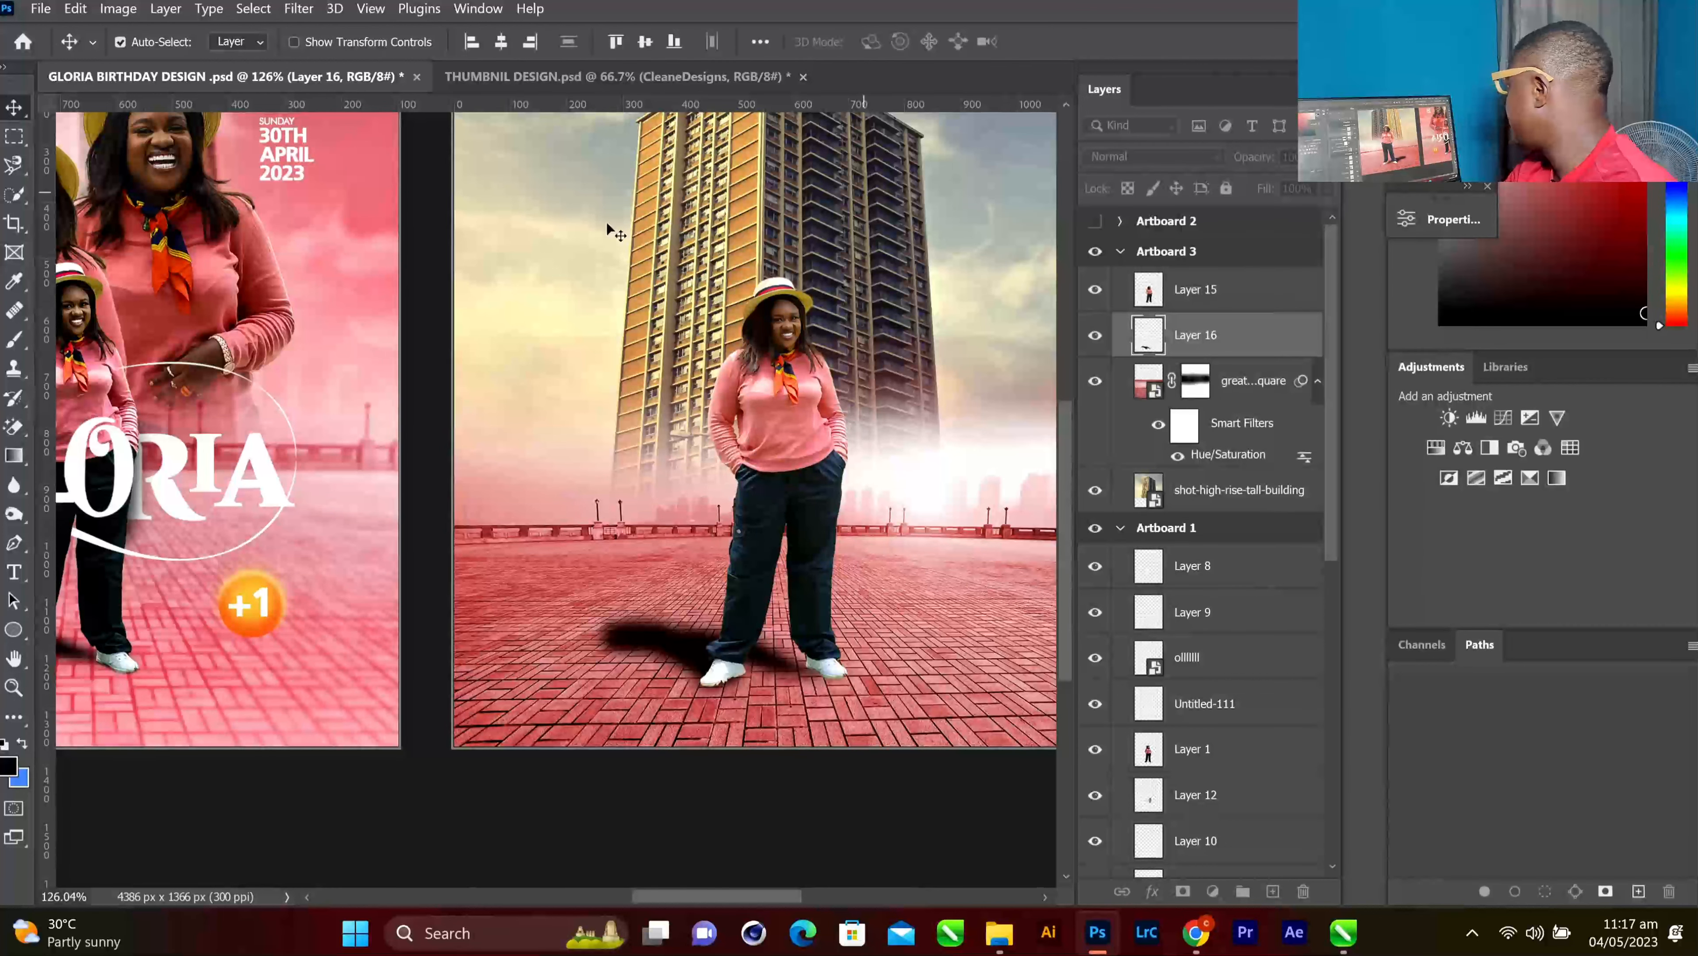
Try soft dark brush dabs beside the shadow, then undo them
{"action": "left_click", "coordinate": [14, 339]}
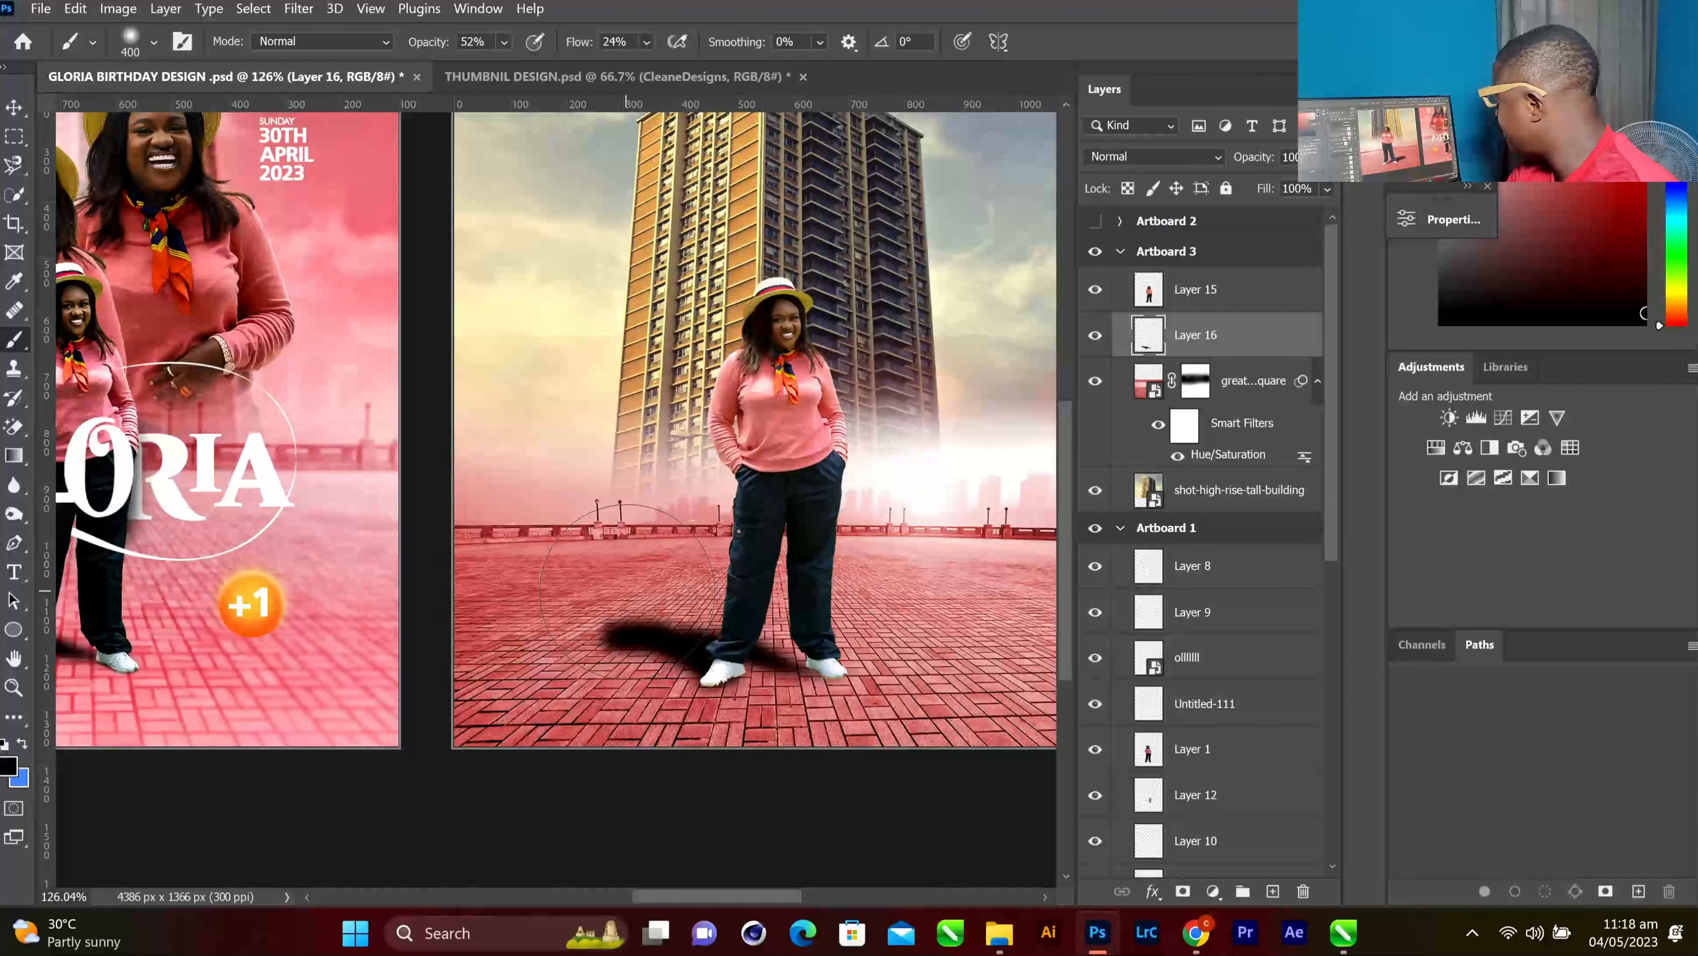
{"action": "right_click", "coordinate": [627, 589]}
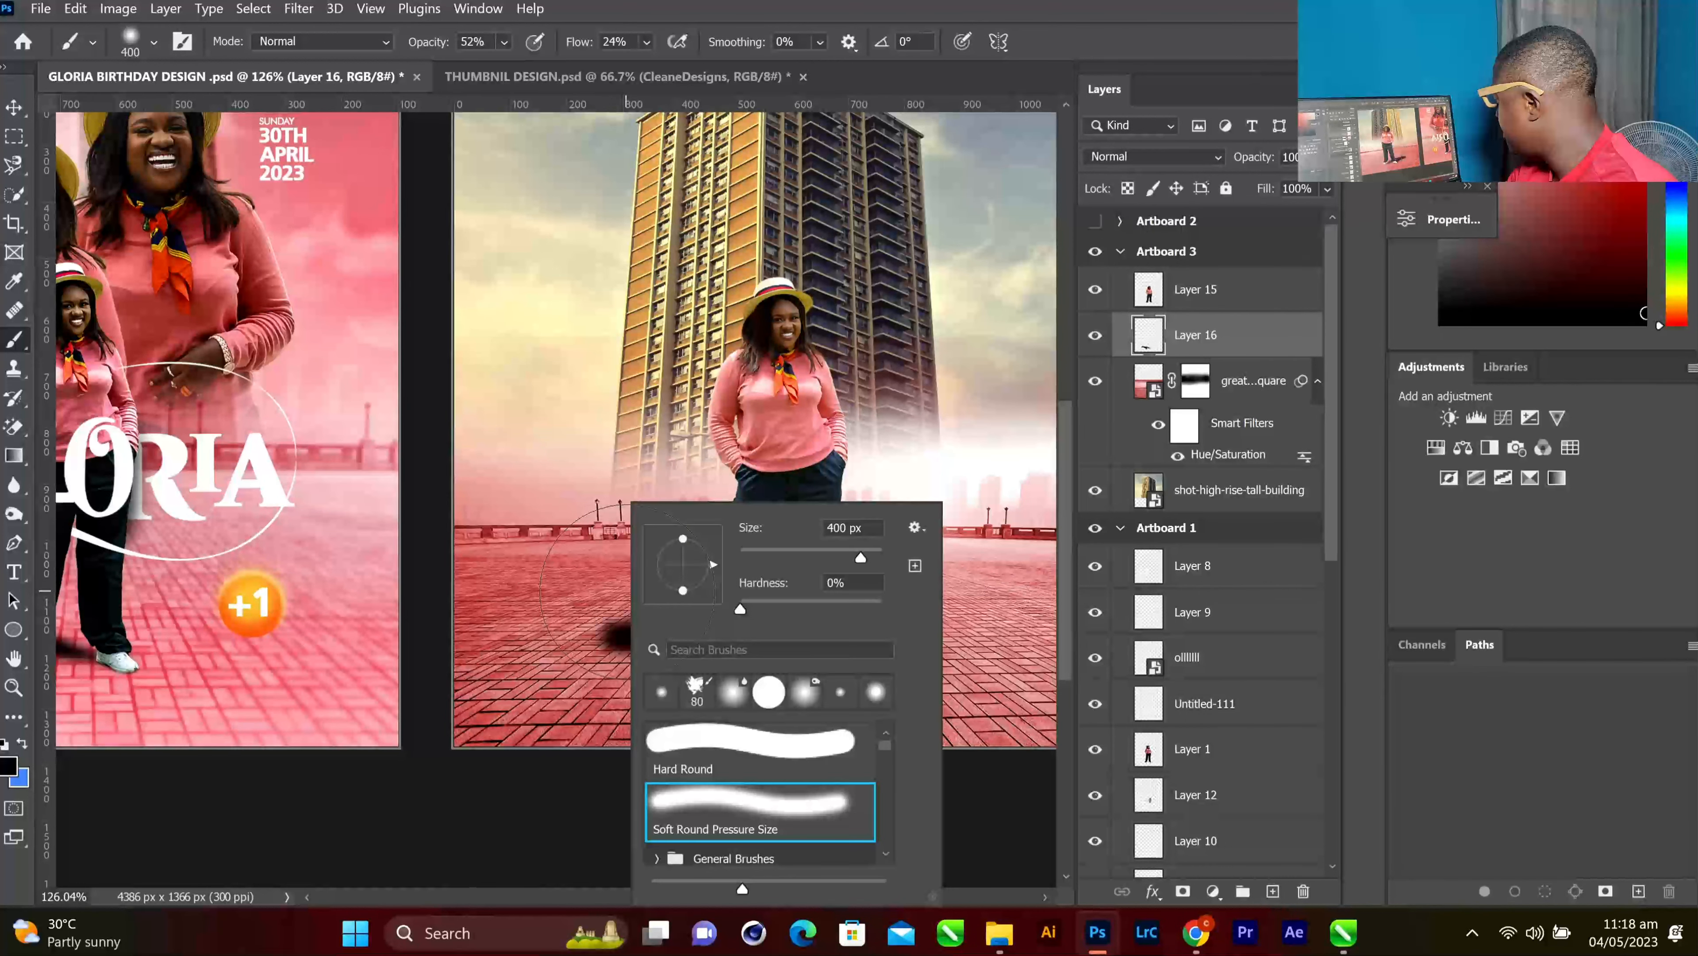
{"action": "key", "text": "Escape"}
{"action": "left_click", "coordinate": [628, 590]}
{"action": "left_click", "coordinate": [627, 590]}
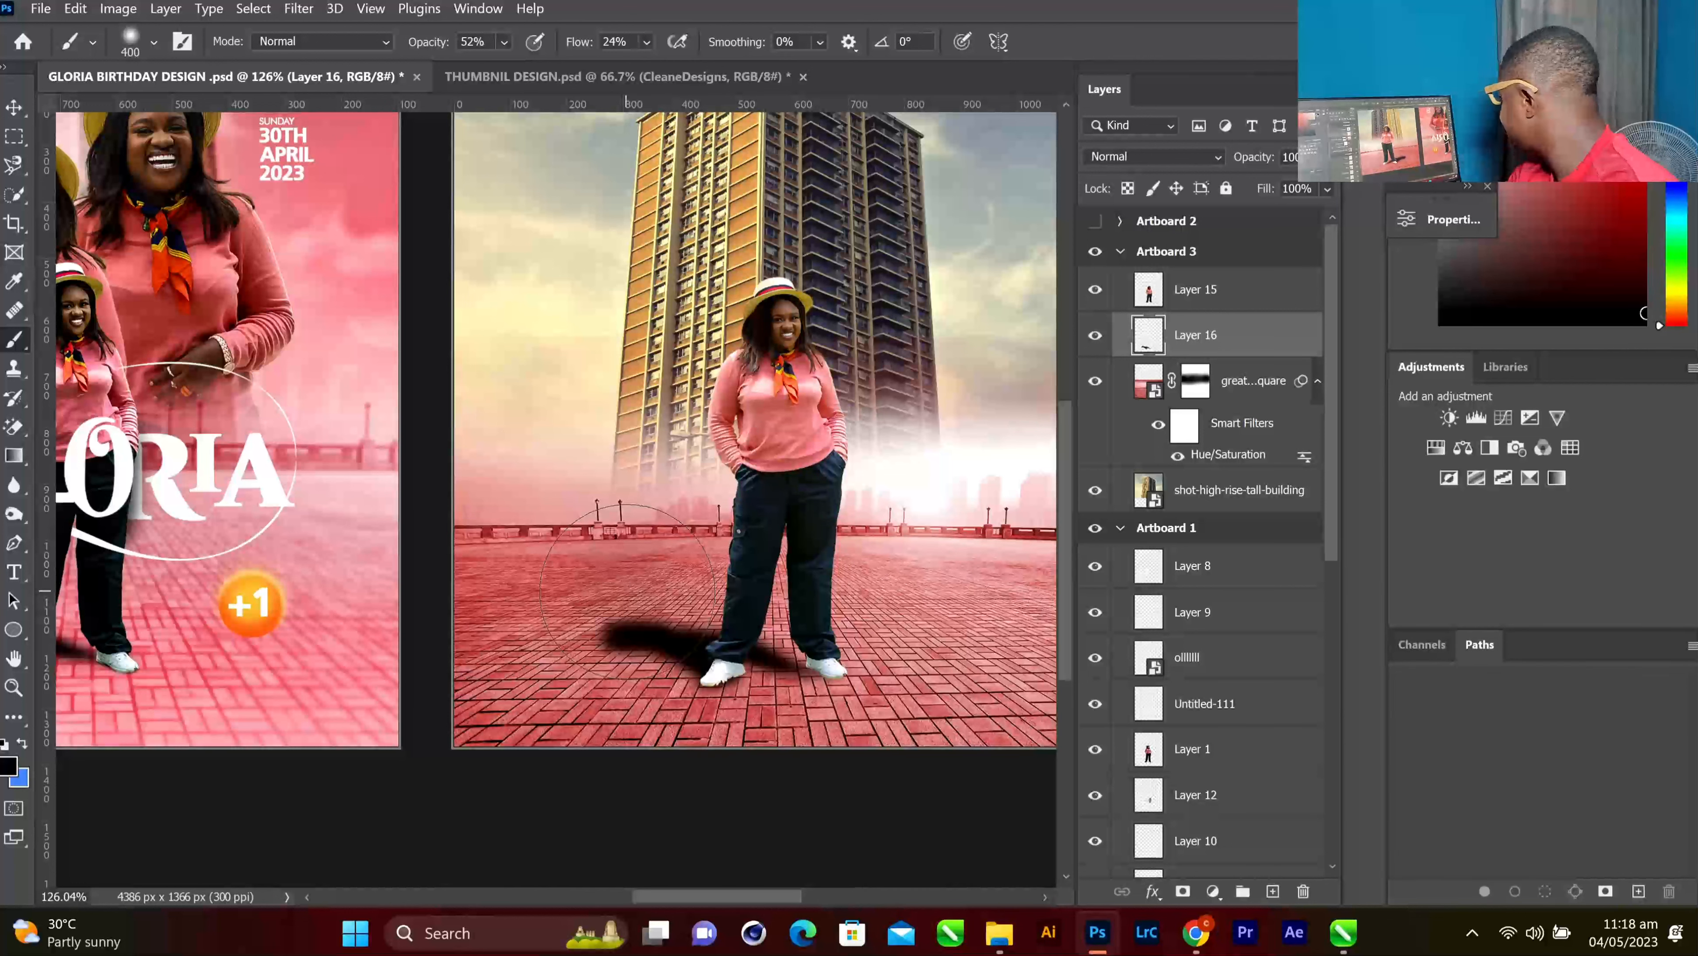
{"action": "key", "text": "ctrl+z"}
{"action": "key", "text": "ctrl+z"}
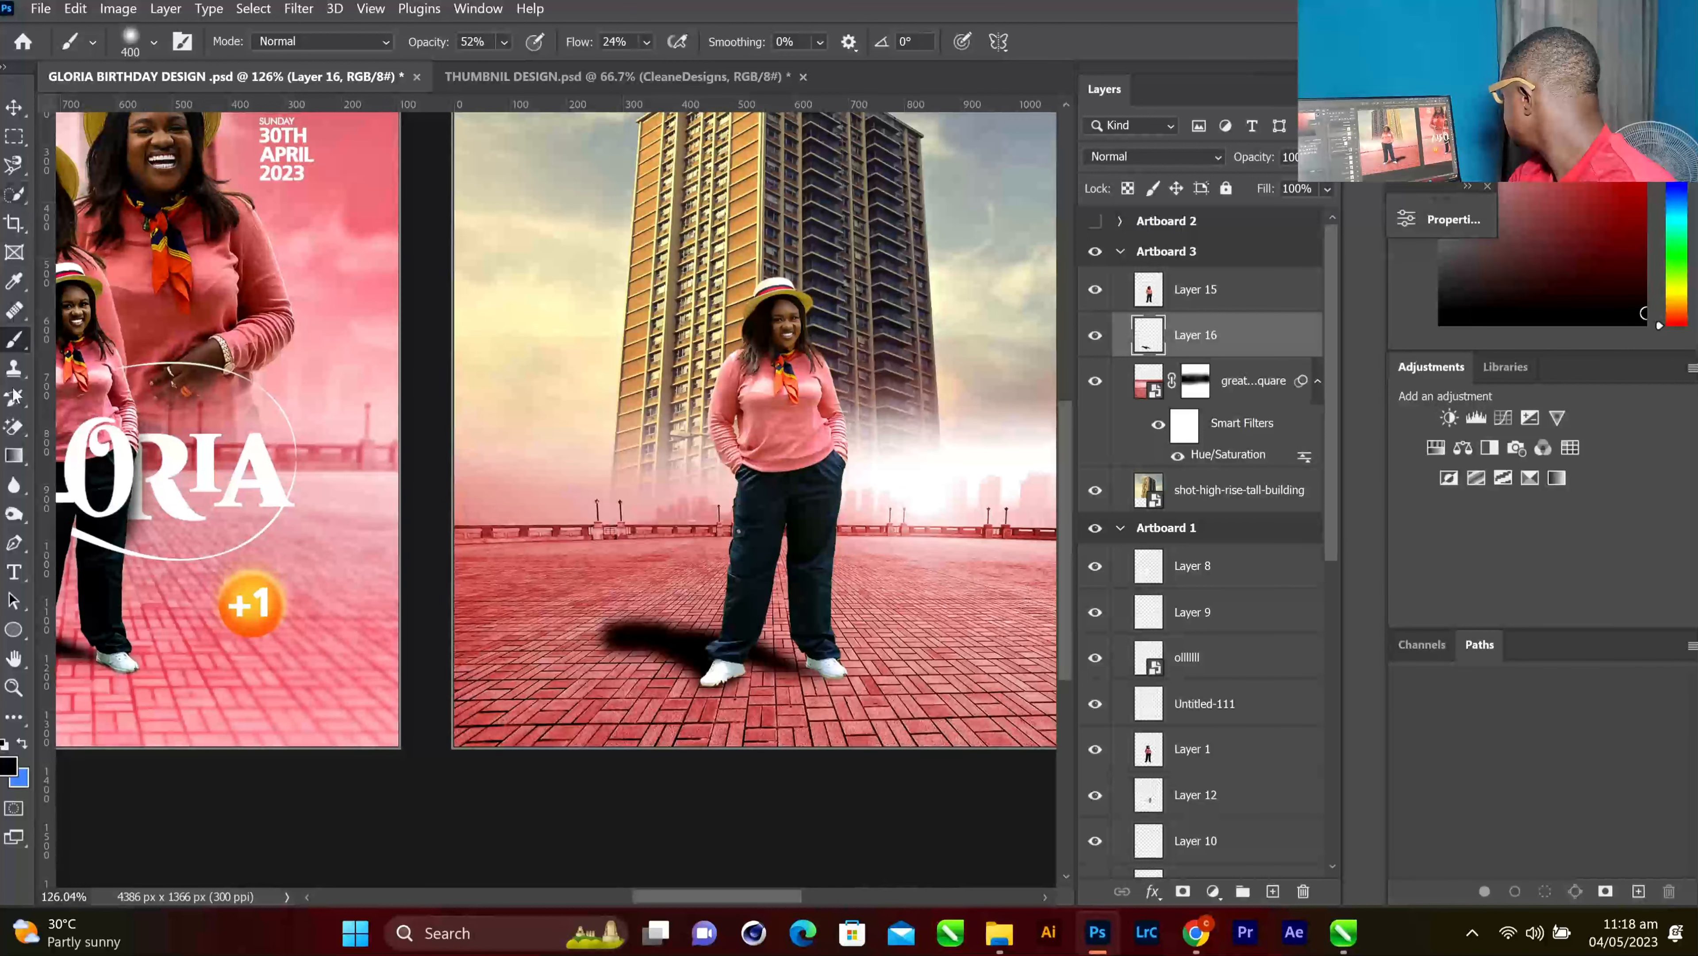
Switch to the standard Eraser with a soft brush and lower its flow to 17%
{"action": "left_click", "coordinate": [13, 427]}
{"action": "right_click", "coordinate": [13, 426]}
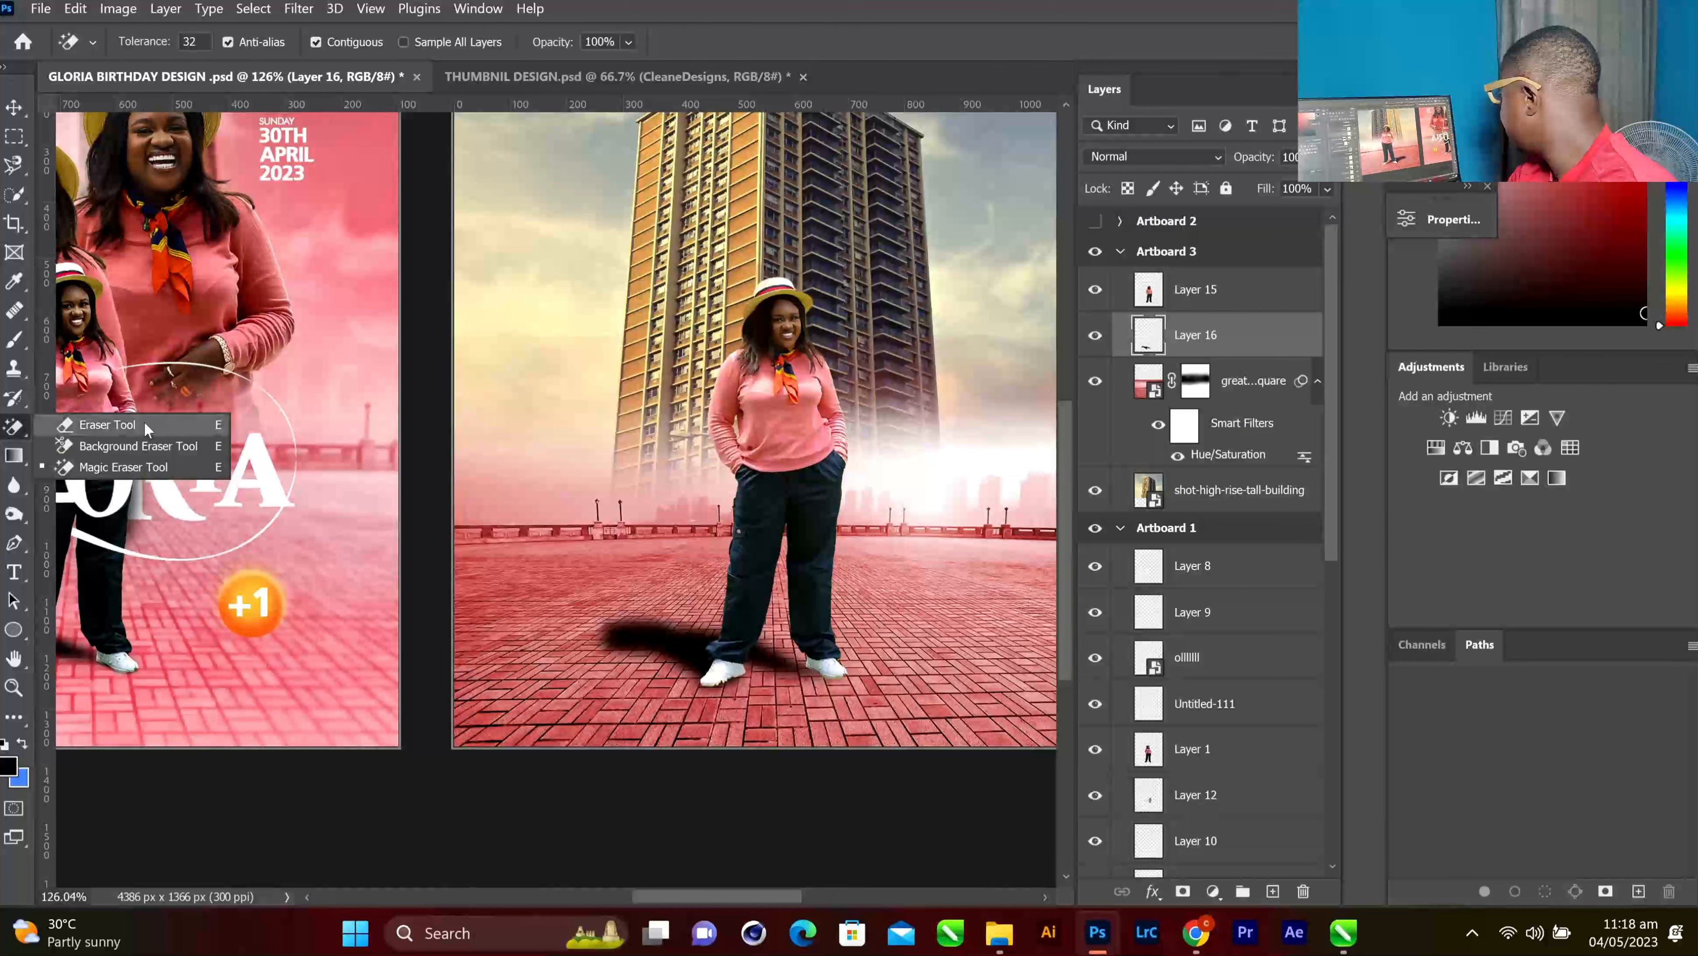
{"action": "left_click", "coordinate": [107, 424]}
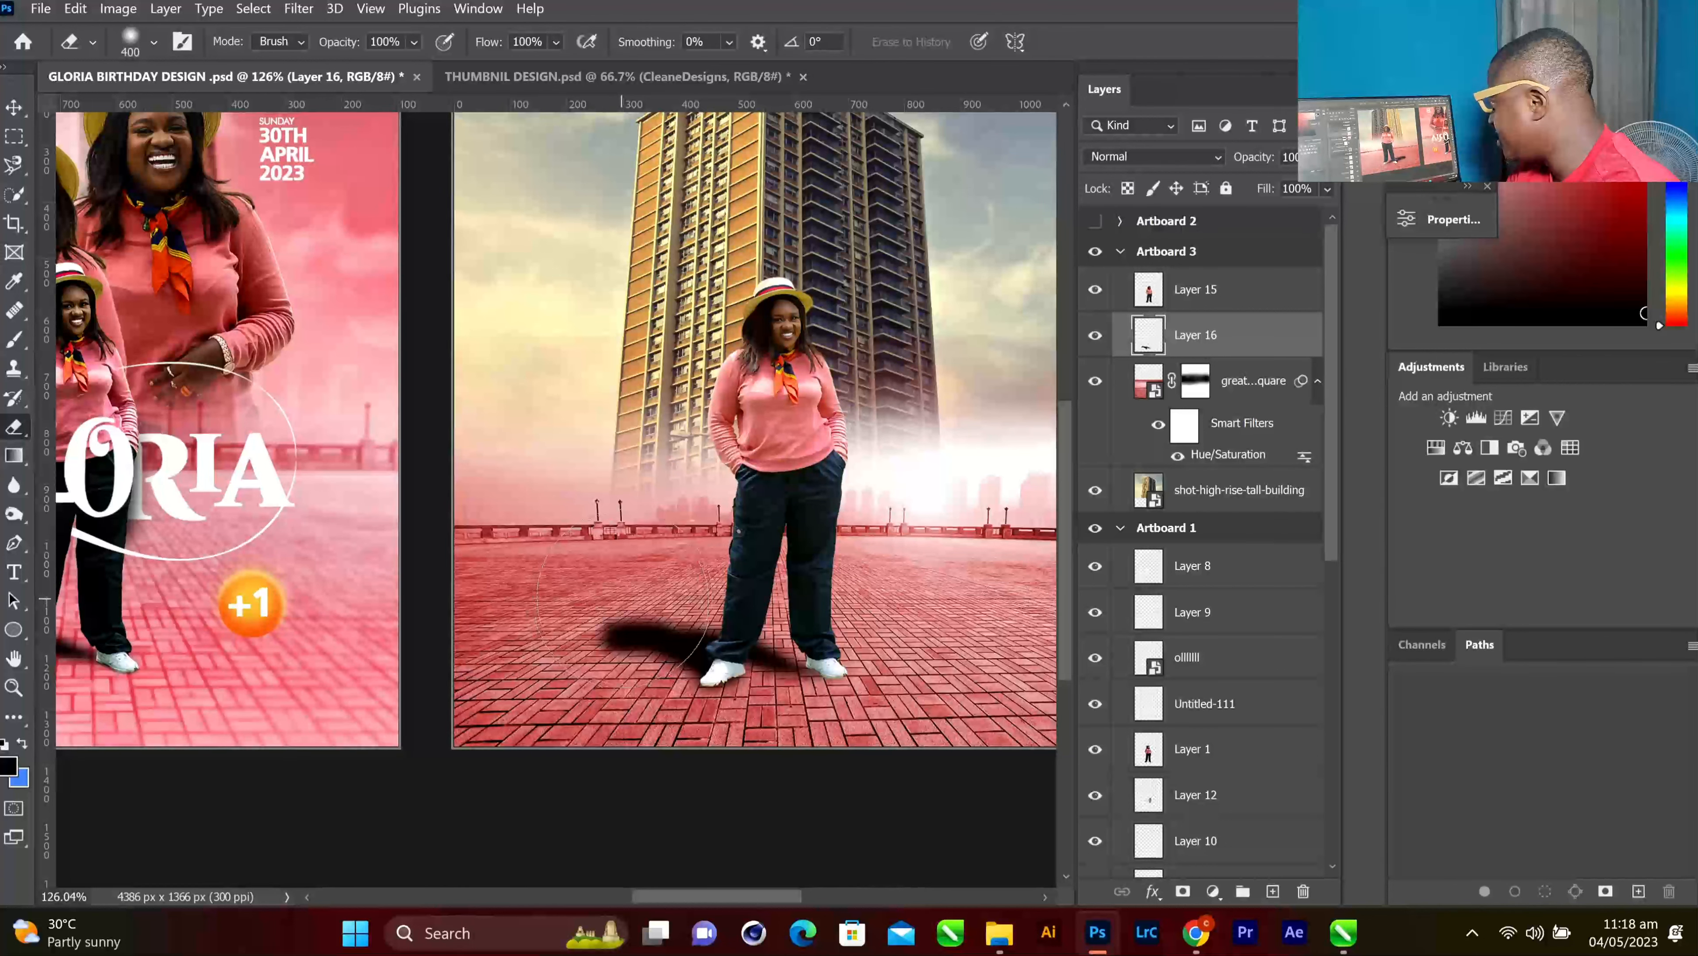
{"action": "left_click", "coordinate": [629, 602]}
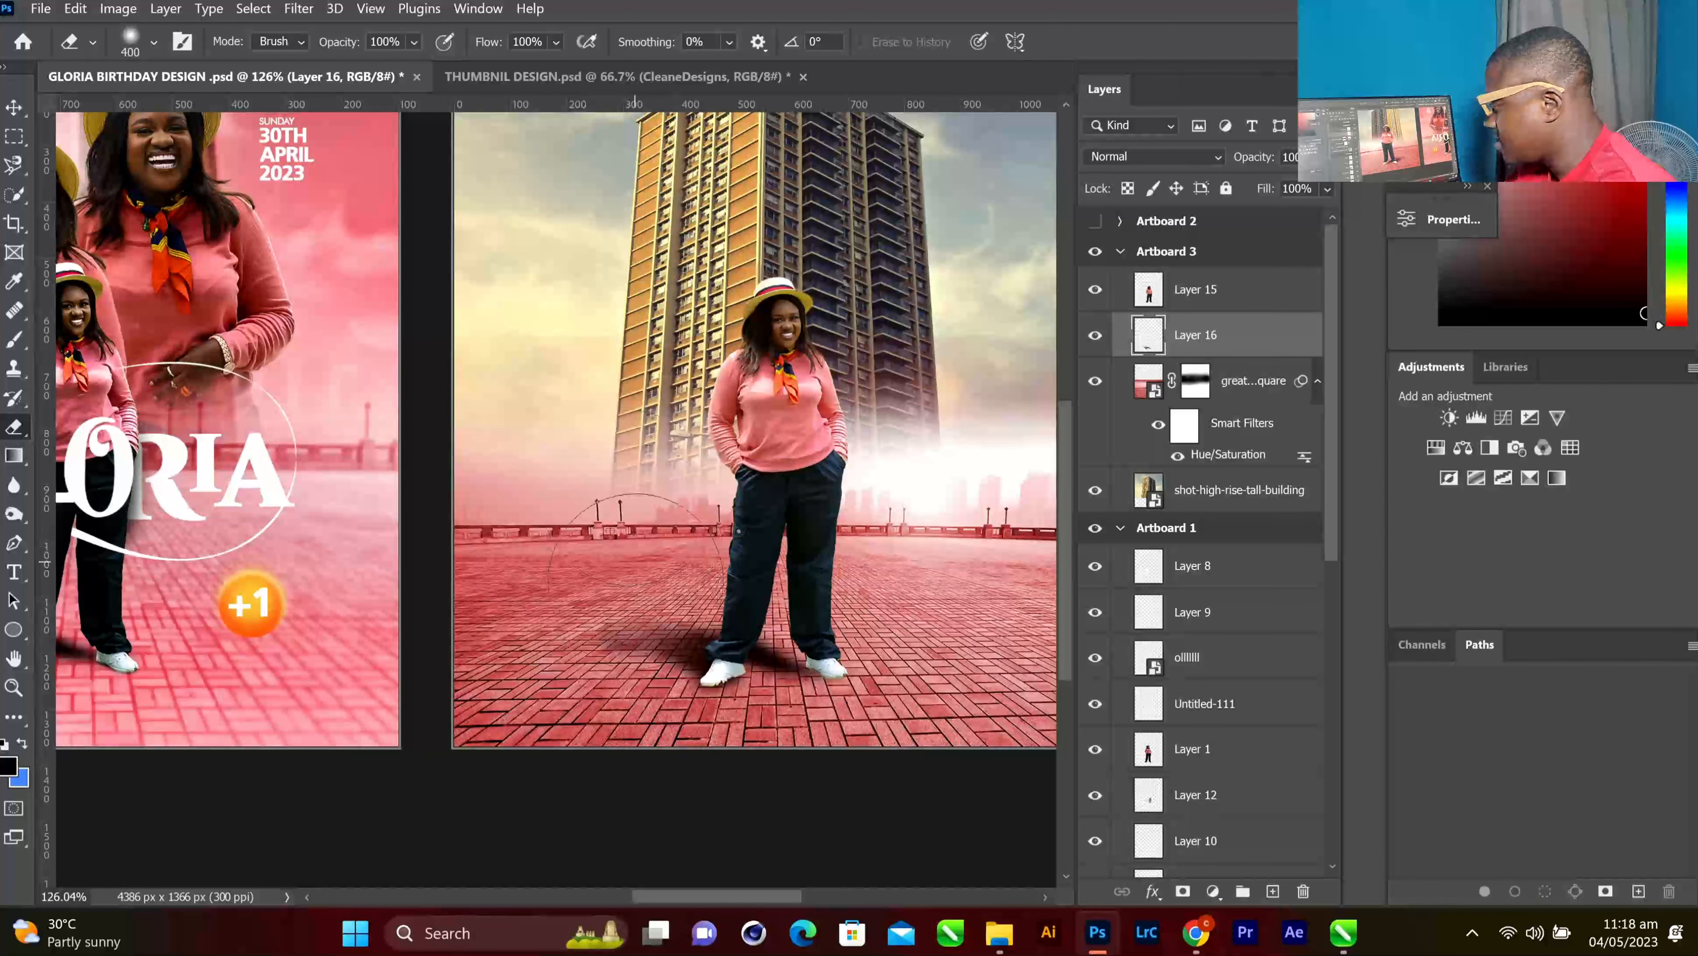
{"action": "right_click", "coordinate": [633, 582]}
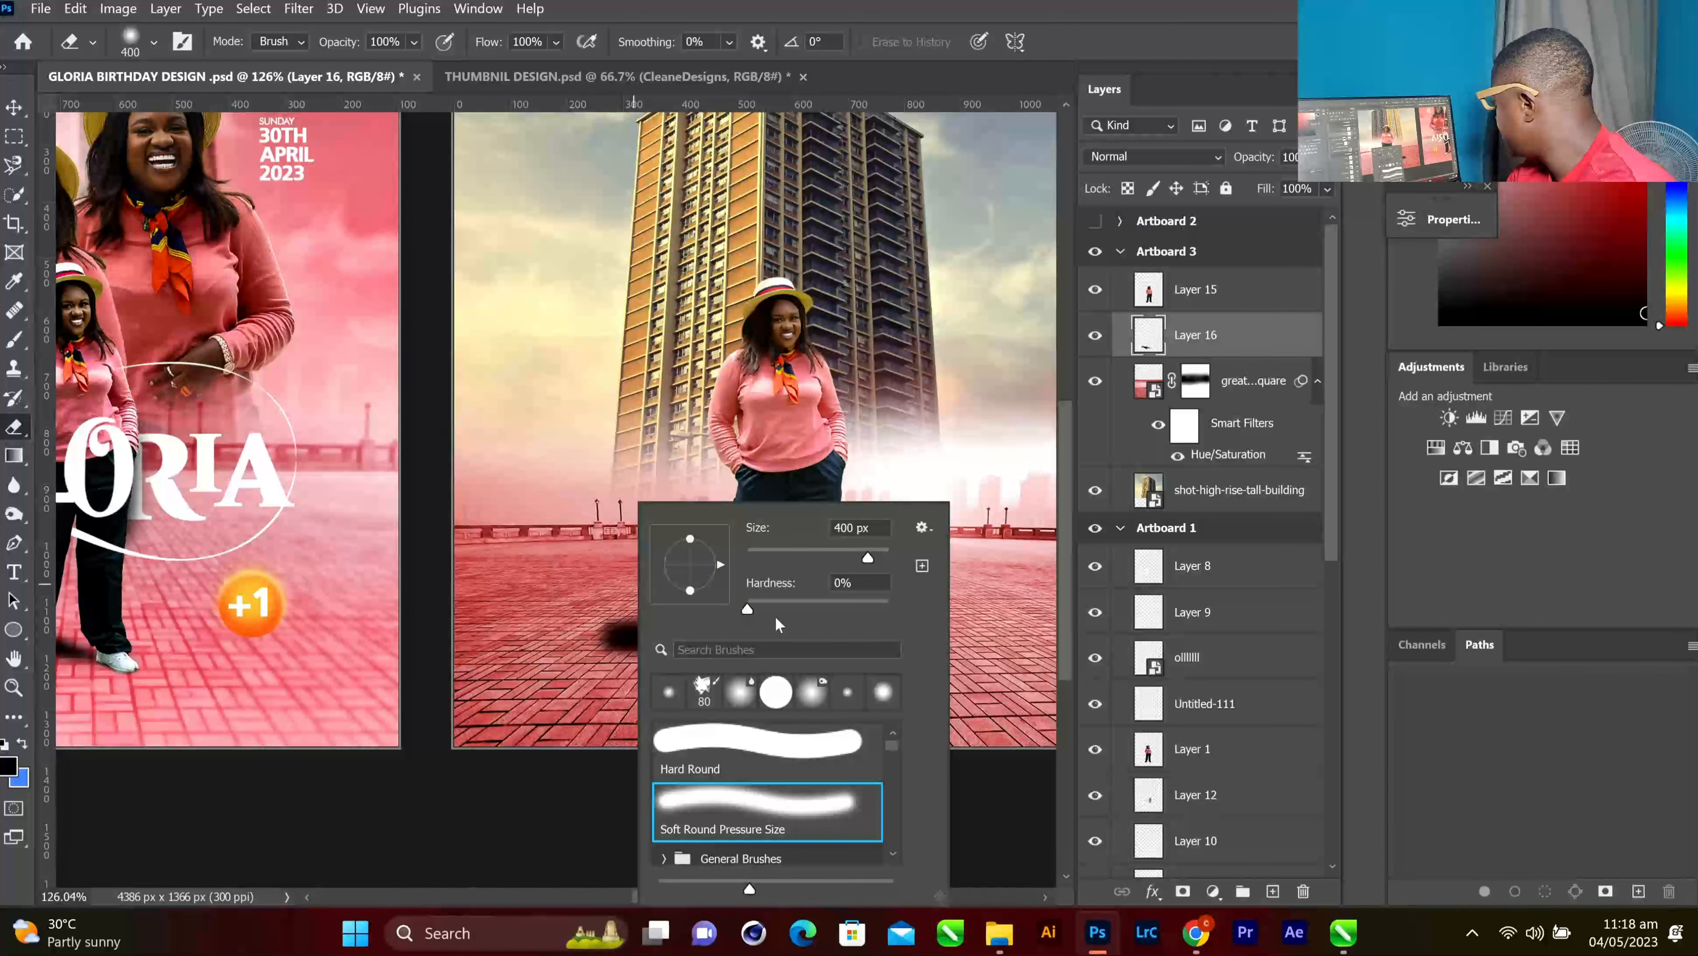
{"action": "left_click", "coordinate": [557, 43]}
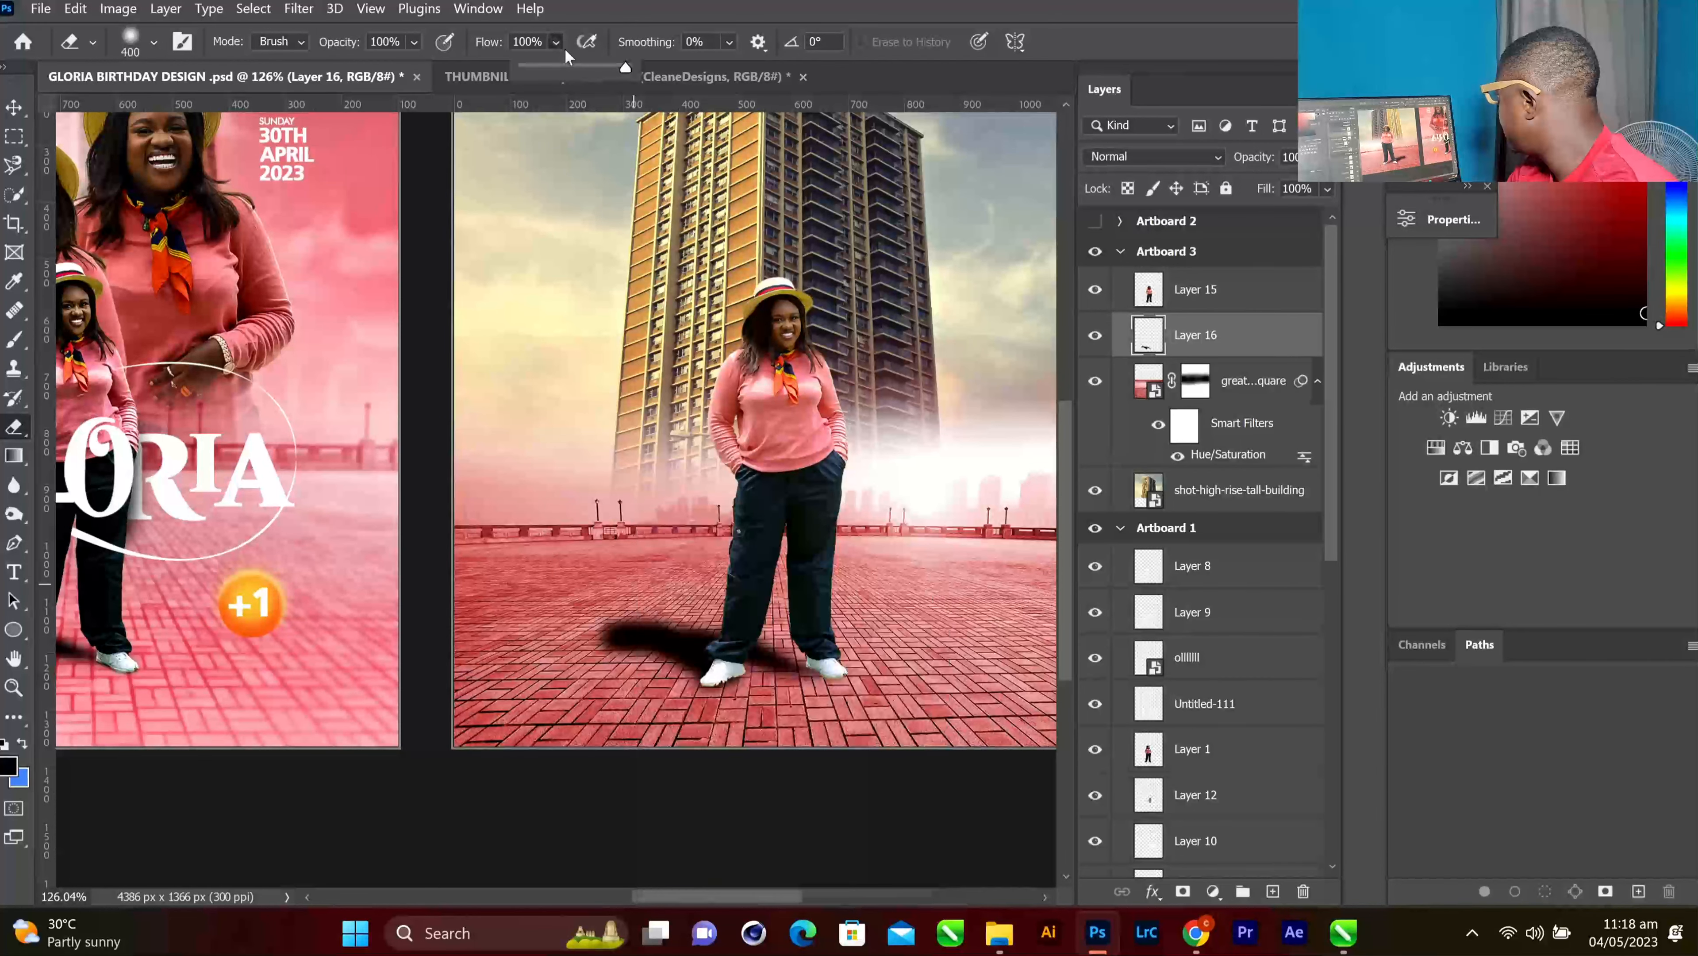
{"action": "left_click", "coordinate": [541, 68]}
Dab the eraser over the shadow's left end so it fades gradually into the paving
{"action": "left_click", "coordinate": [599, 608]}
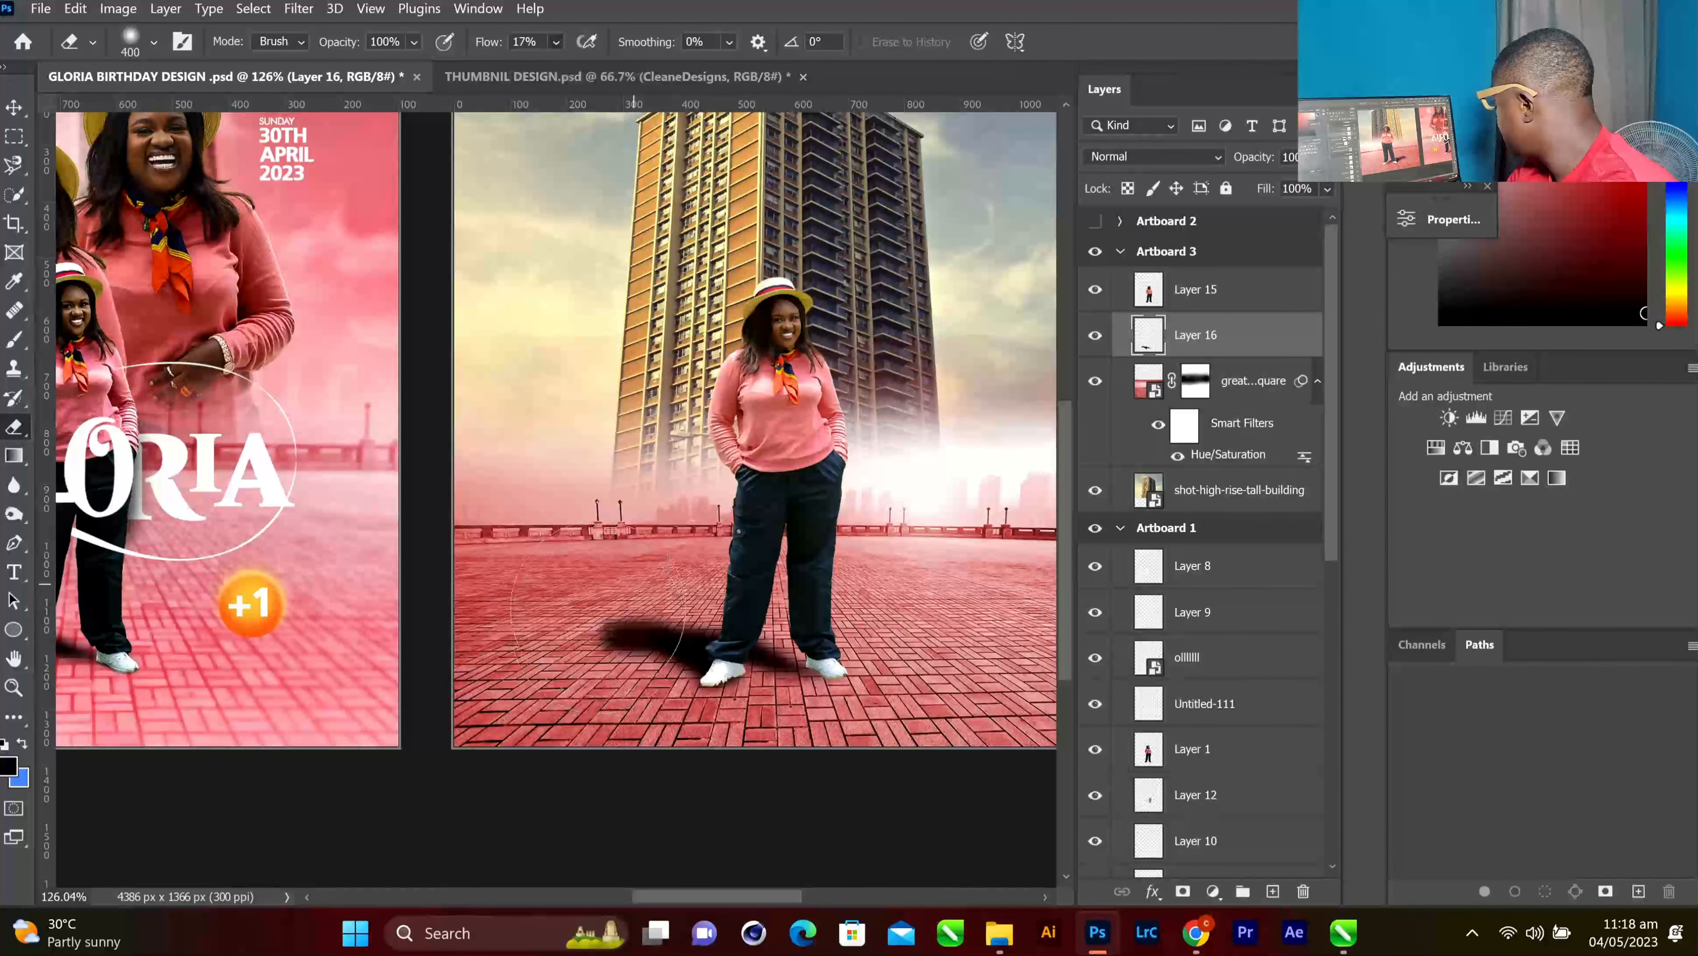
{"action": "left_click", "coordinate": [603, 607]}
{"action": "left_click", "coordinate": [607, 607]}
{"action": "left_click", "coordinate": [610, 608]}
{"action": "left_click", "coordinate": [614, 607]}
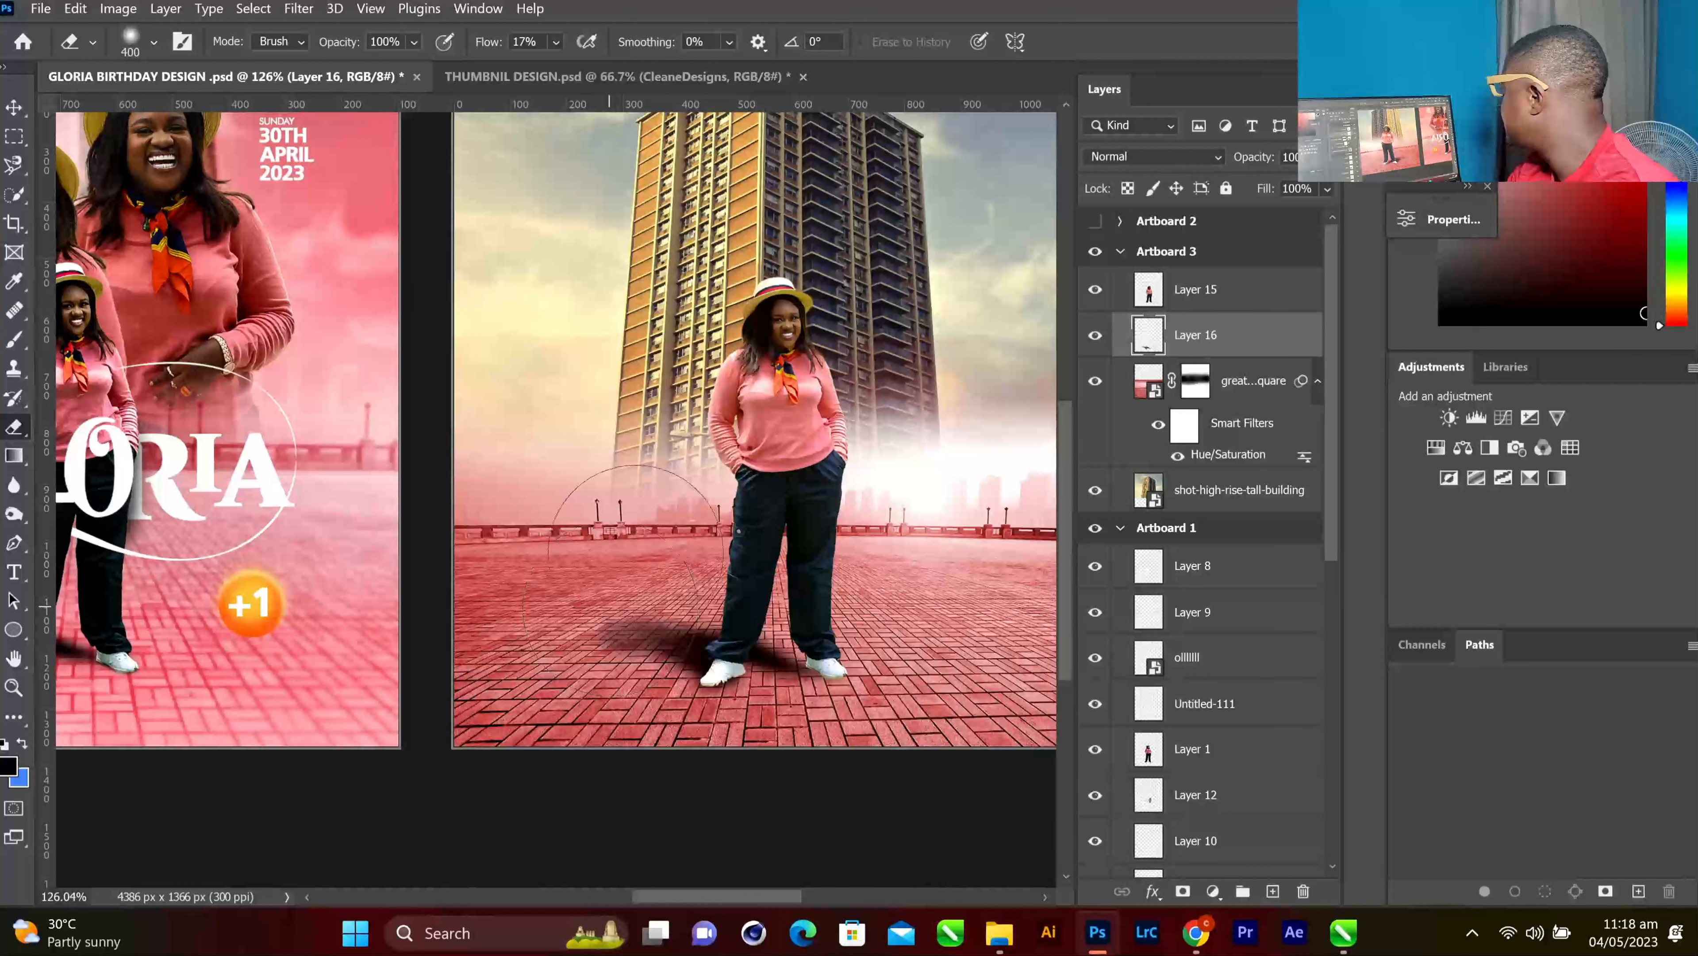
{"action": "left_click", "coordinate": [628, 547]}
{"action": "left_click", "coordinate": [16, 108]}
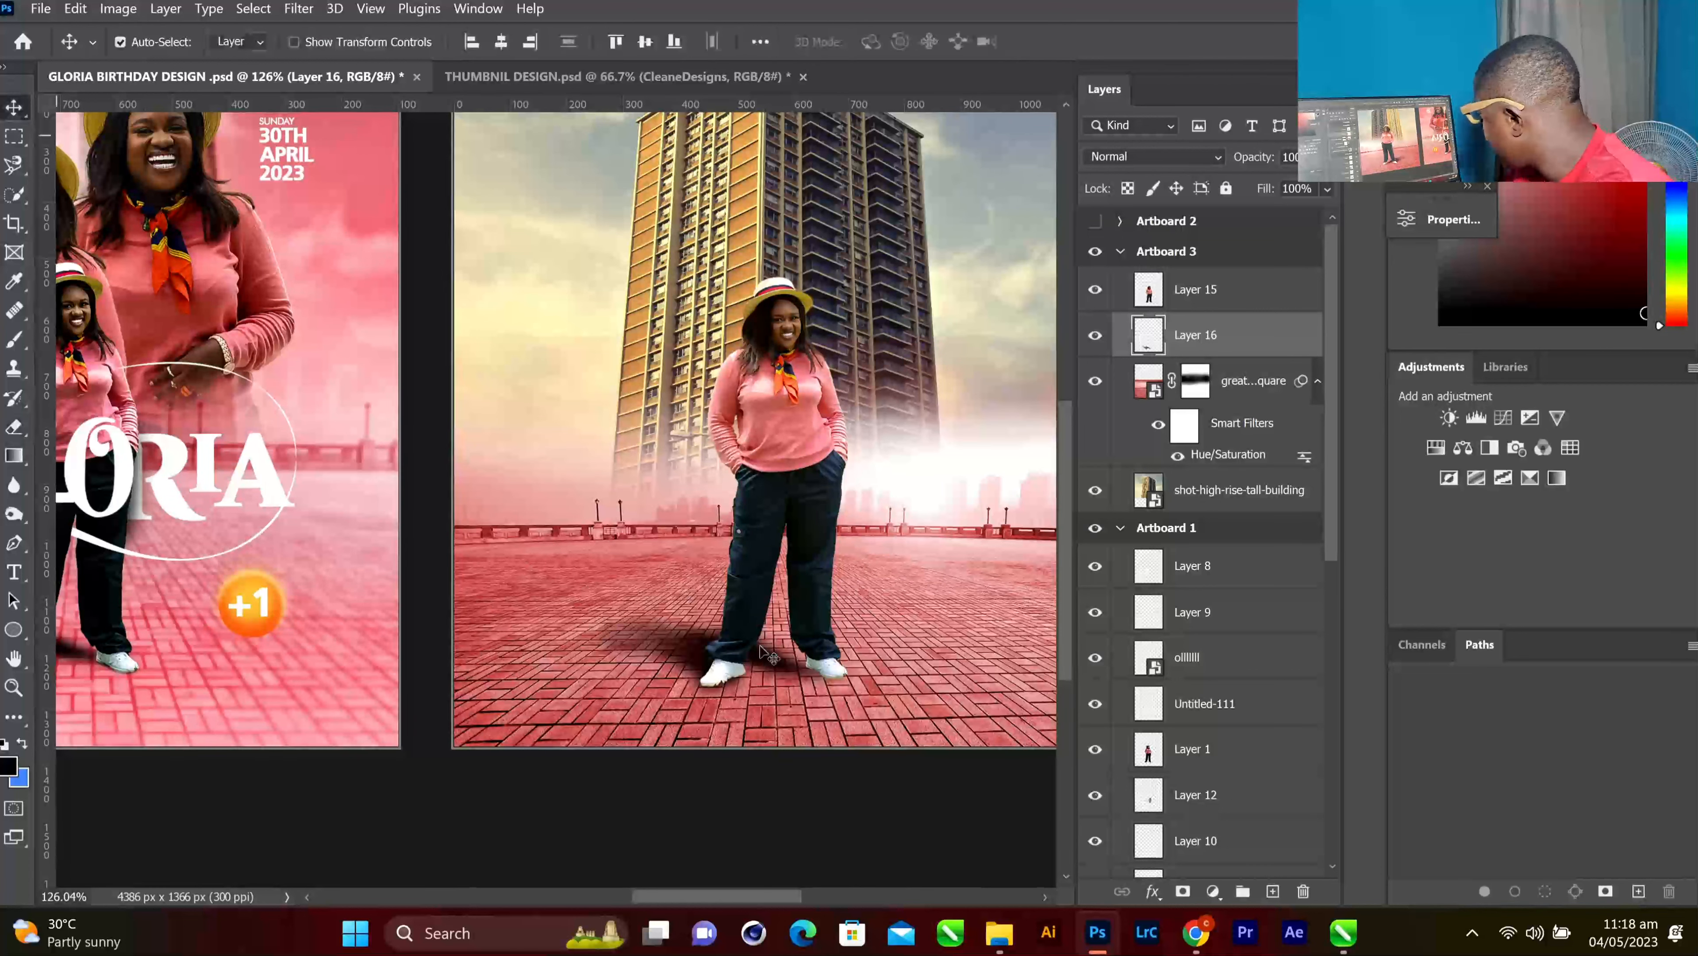
Reset the Brush tool to size 20 and Flow 100%
{"action": "scroll", "coordinate": [837, 664], "scroll_direction": "up", "scroll_amount": 5}
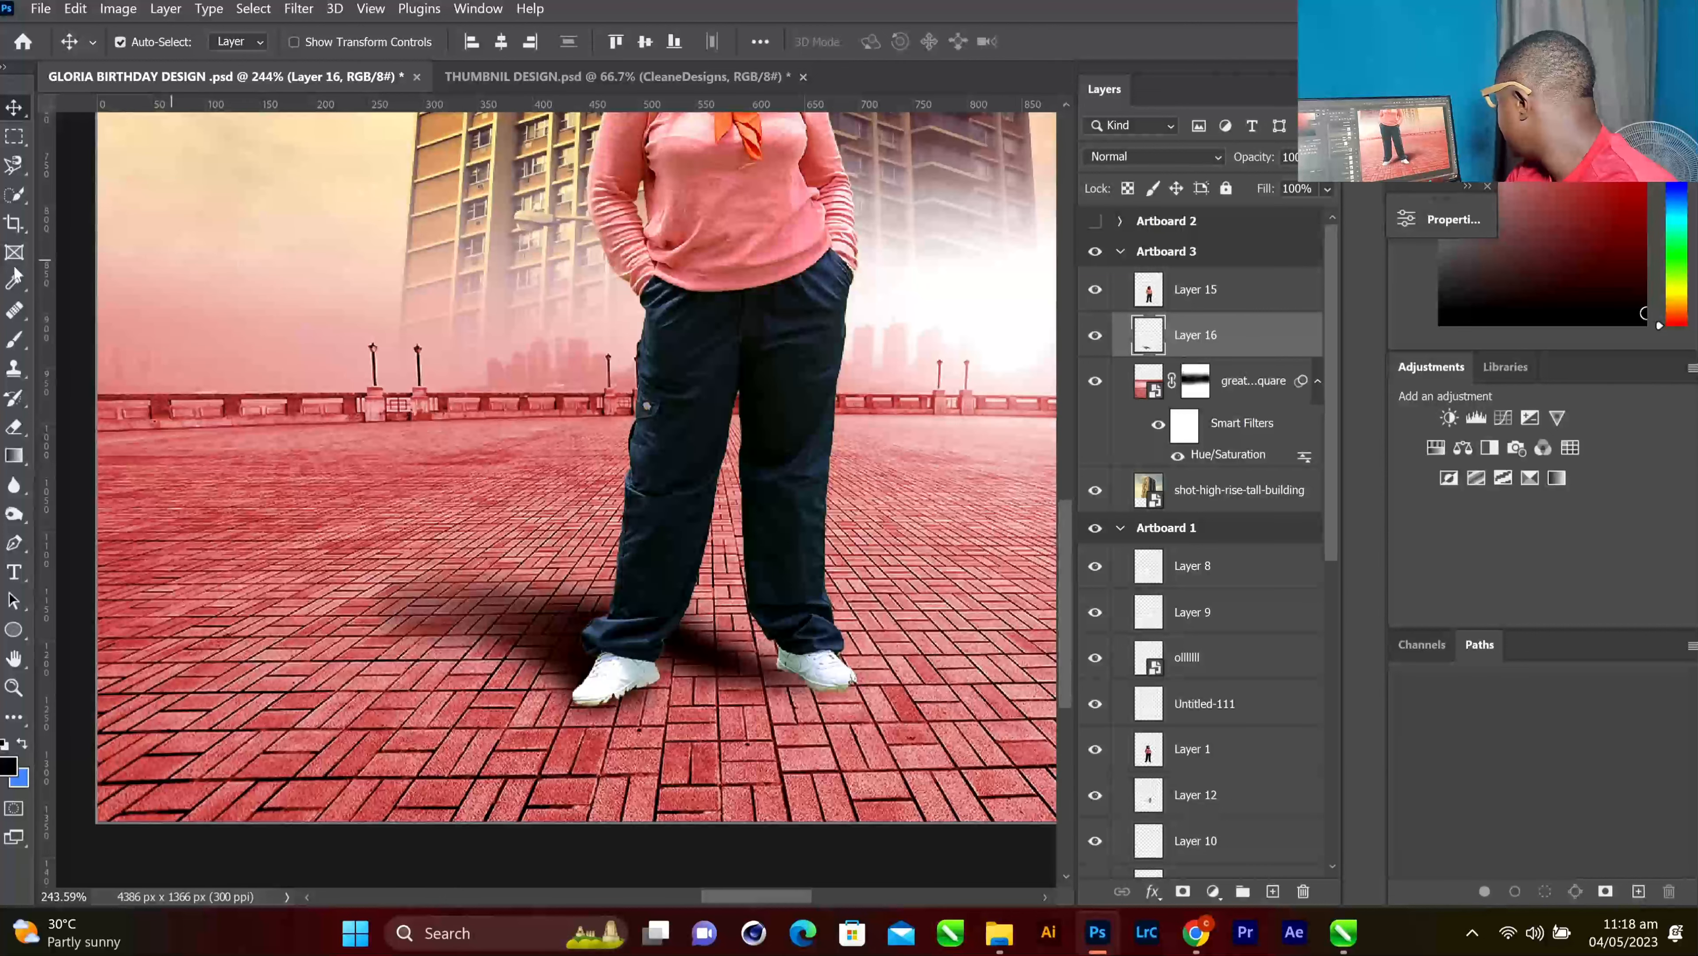
{"action": "left_click", "coordinate": [15, 338]}
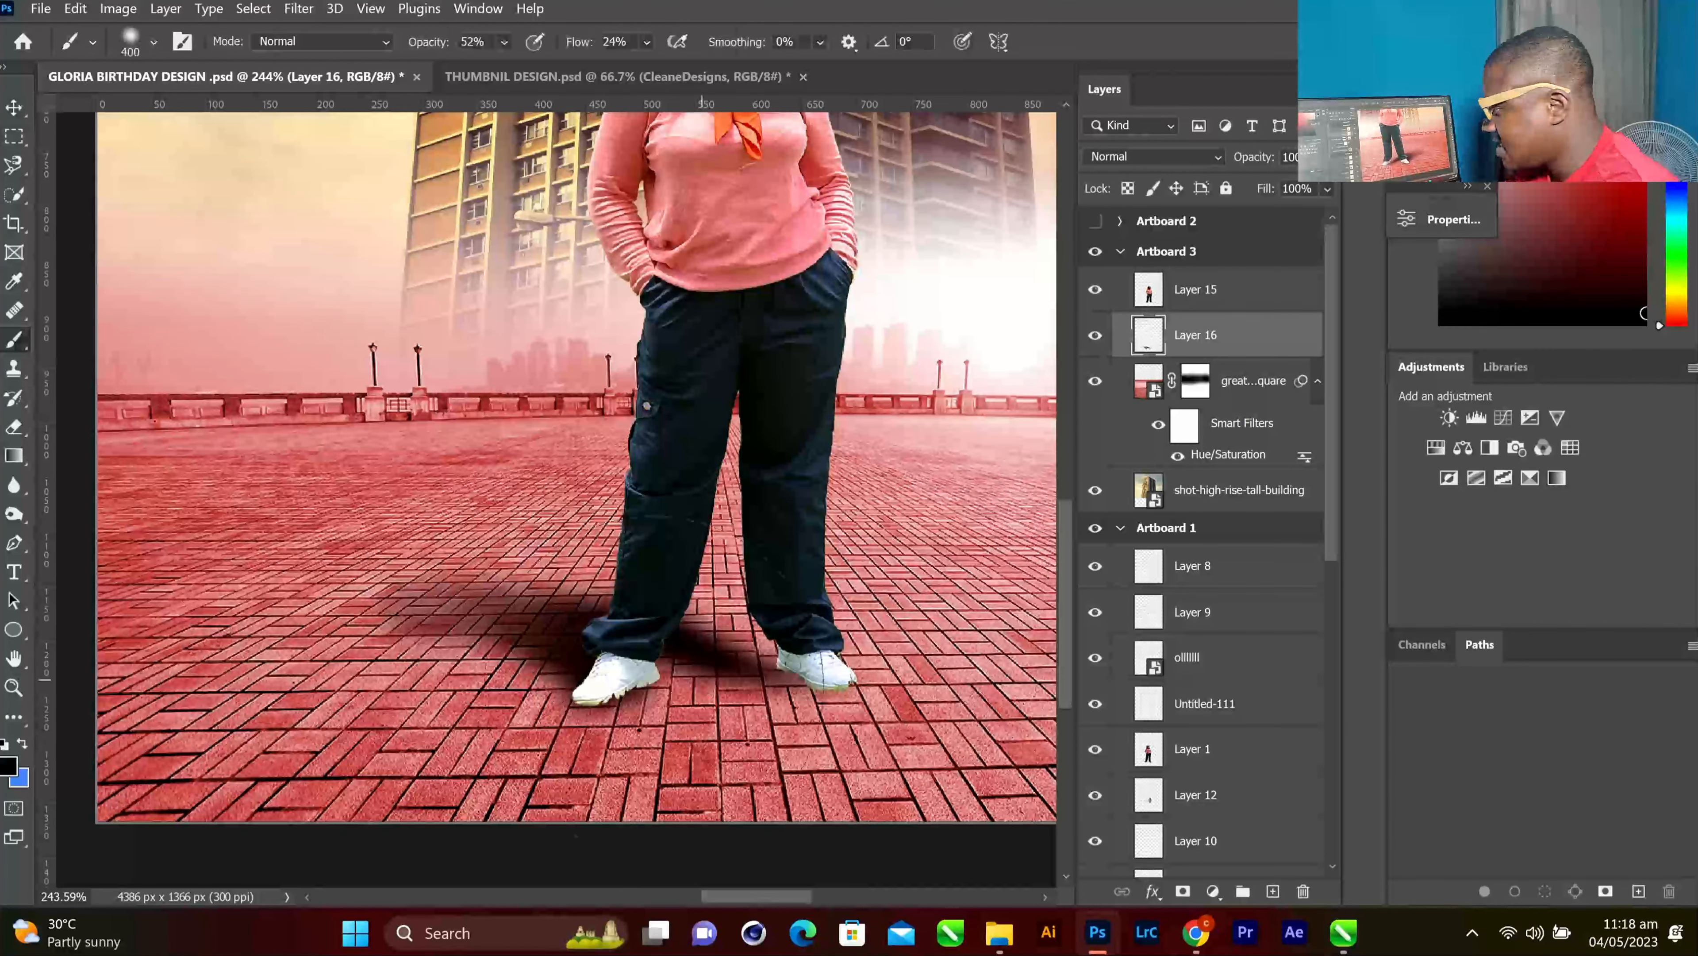
{"action": "key", "text": "bracketleft"}
{"action": "key", "text": "bracketleft"}
{"action": "key", "text": "bracketleft"}
{"action": "key", "text": "bracketleft"}
{"action": "key", "text": "bracketleft"}
{"action": "key", "text": "bracketleft"}
{"action": "key", "text": "bracketleft"}
{"action": "key", "text": "bracketleft"}
{"action": "key", "text": "bracketleft"}
{"action": "key", "text": "bracketleft"}
{"action": "key", "text": "bracketleft"}
{"action": "key", "text": "bracketleft"}
{"action": "key", "text": "bracketleft"}
{"action": "key", "text": "bracketleft"}
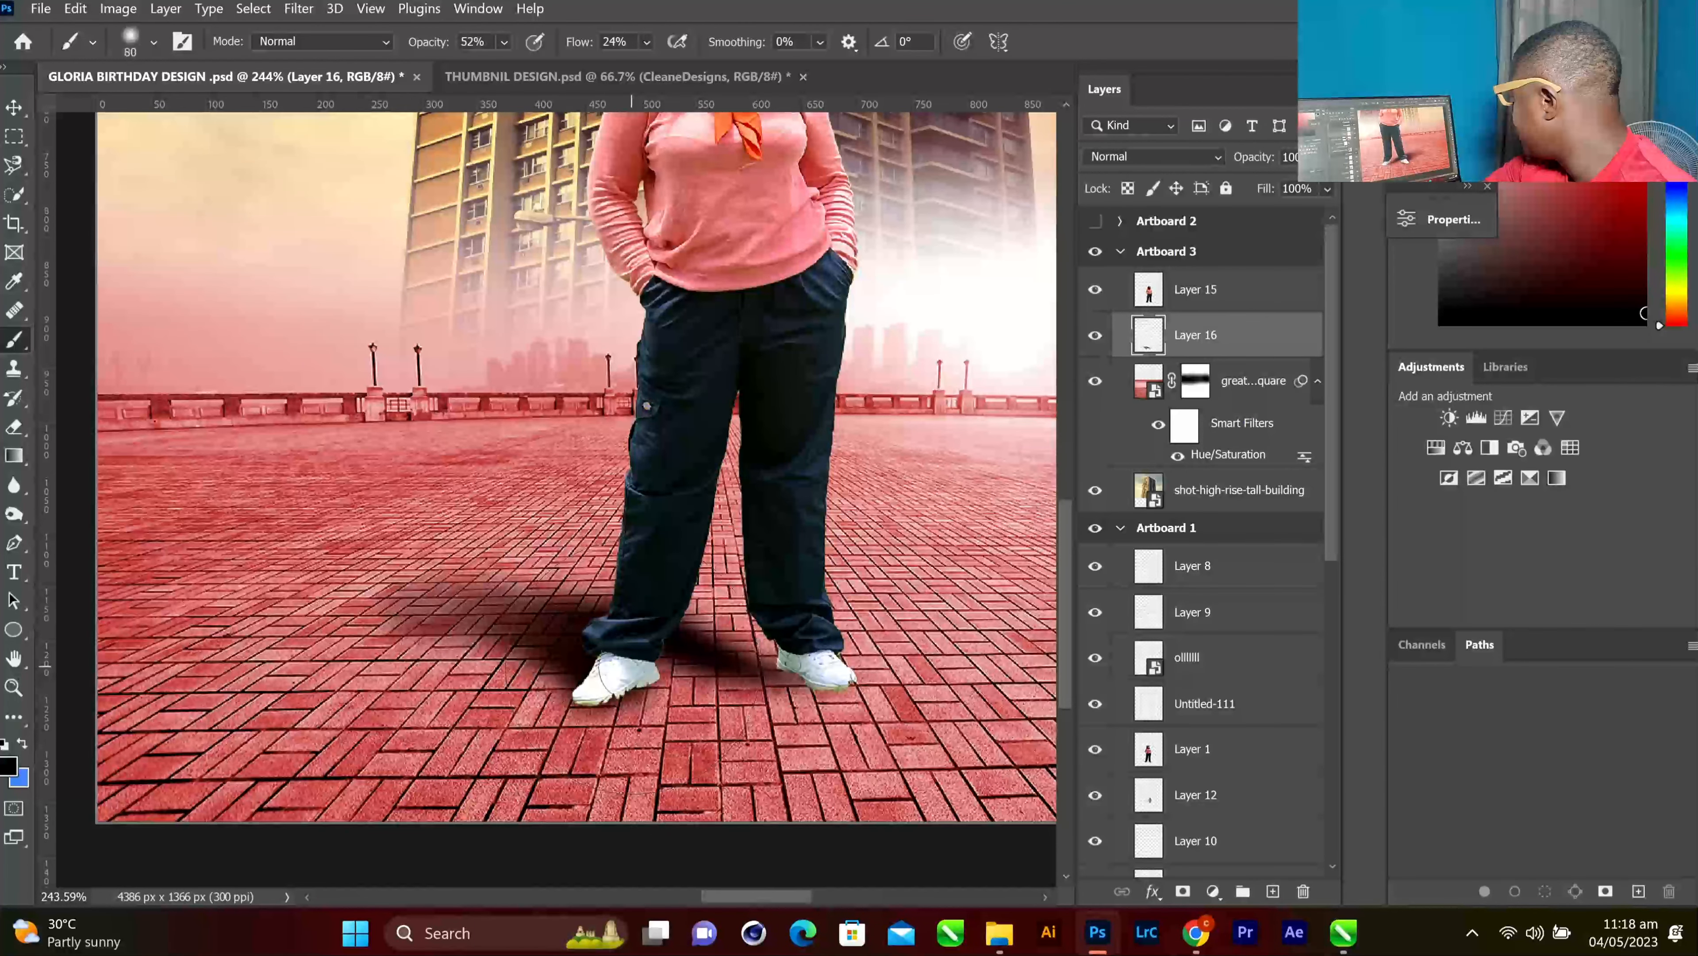
{"action": "key", "text": "bracketleft"}
{"action": "key", "text": "bracketleft"}
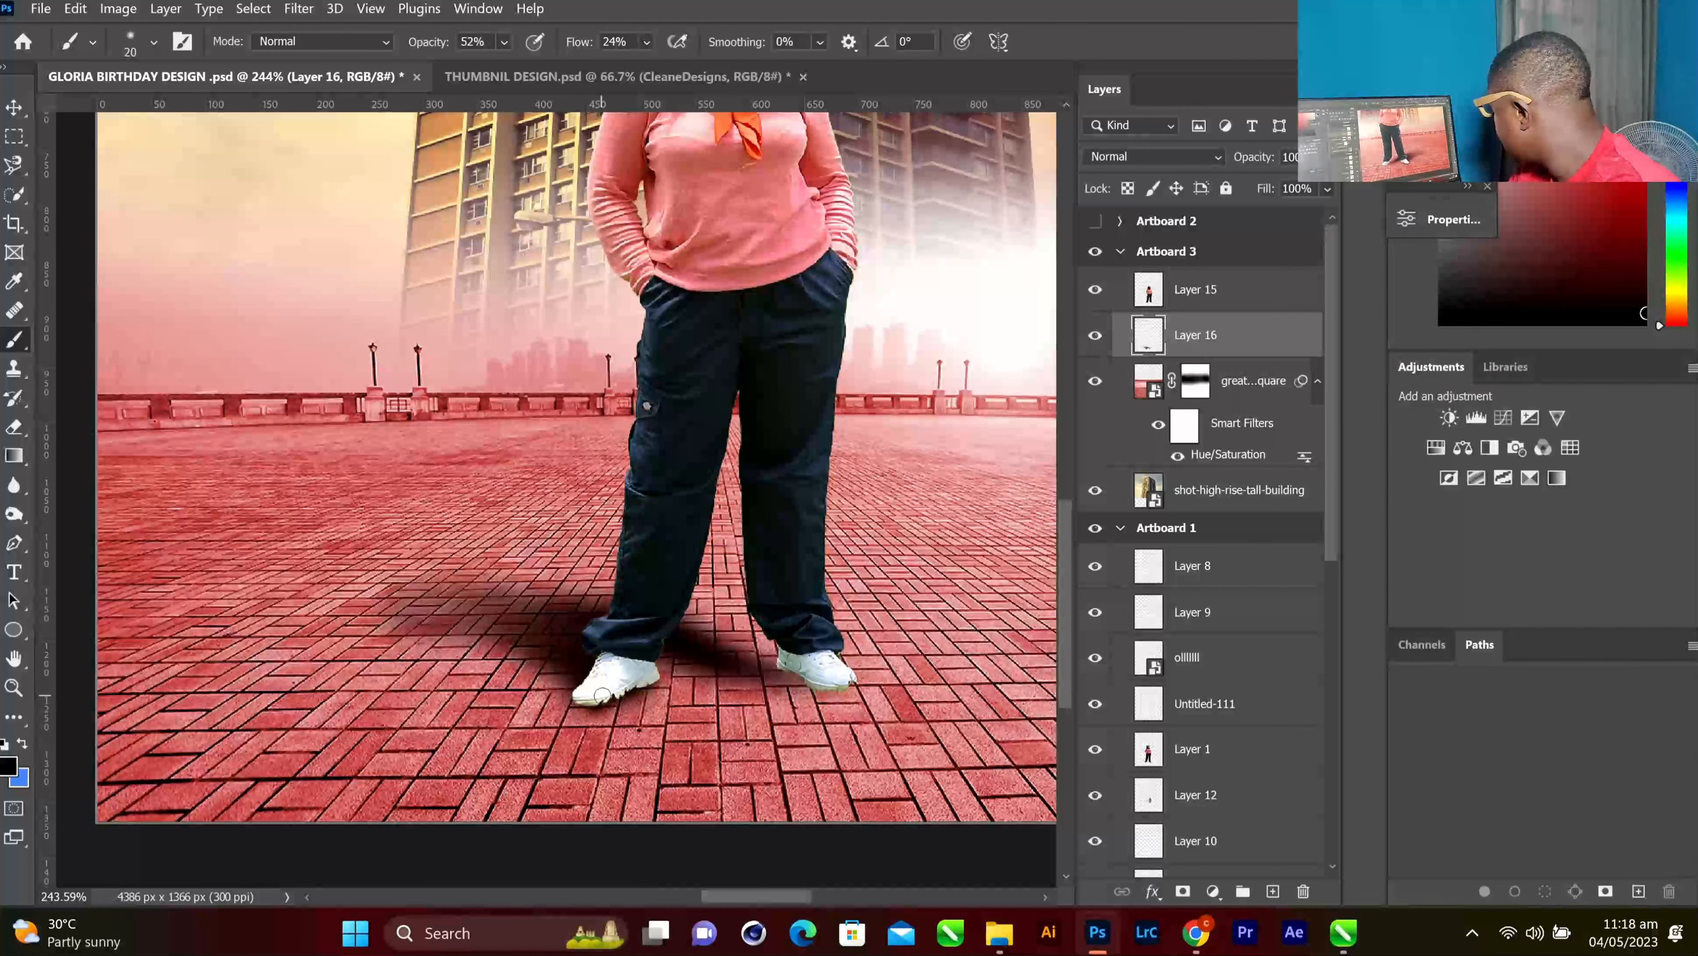
{"action": "left_click", "coordinate": [647, 42]}
{"action": "left_click_drag", "start_coordinate": [668, 67], "coordinate": [748, 67]}
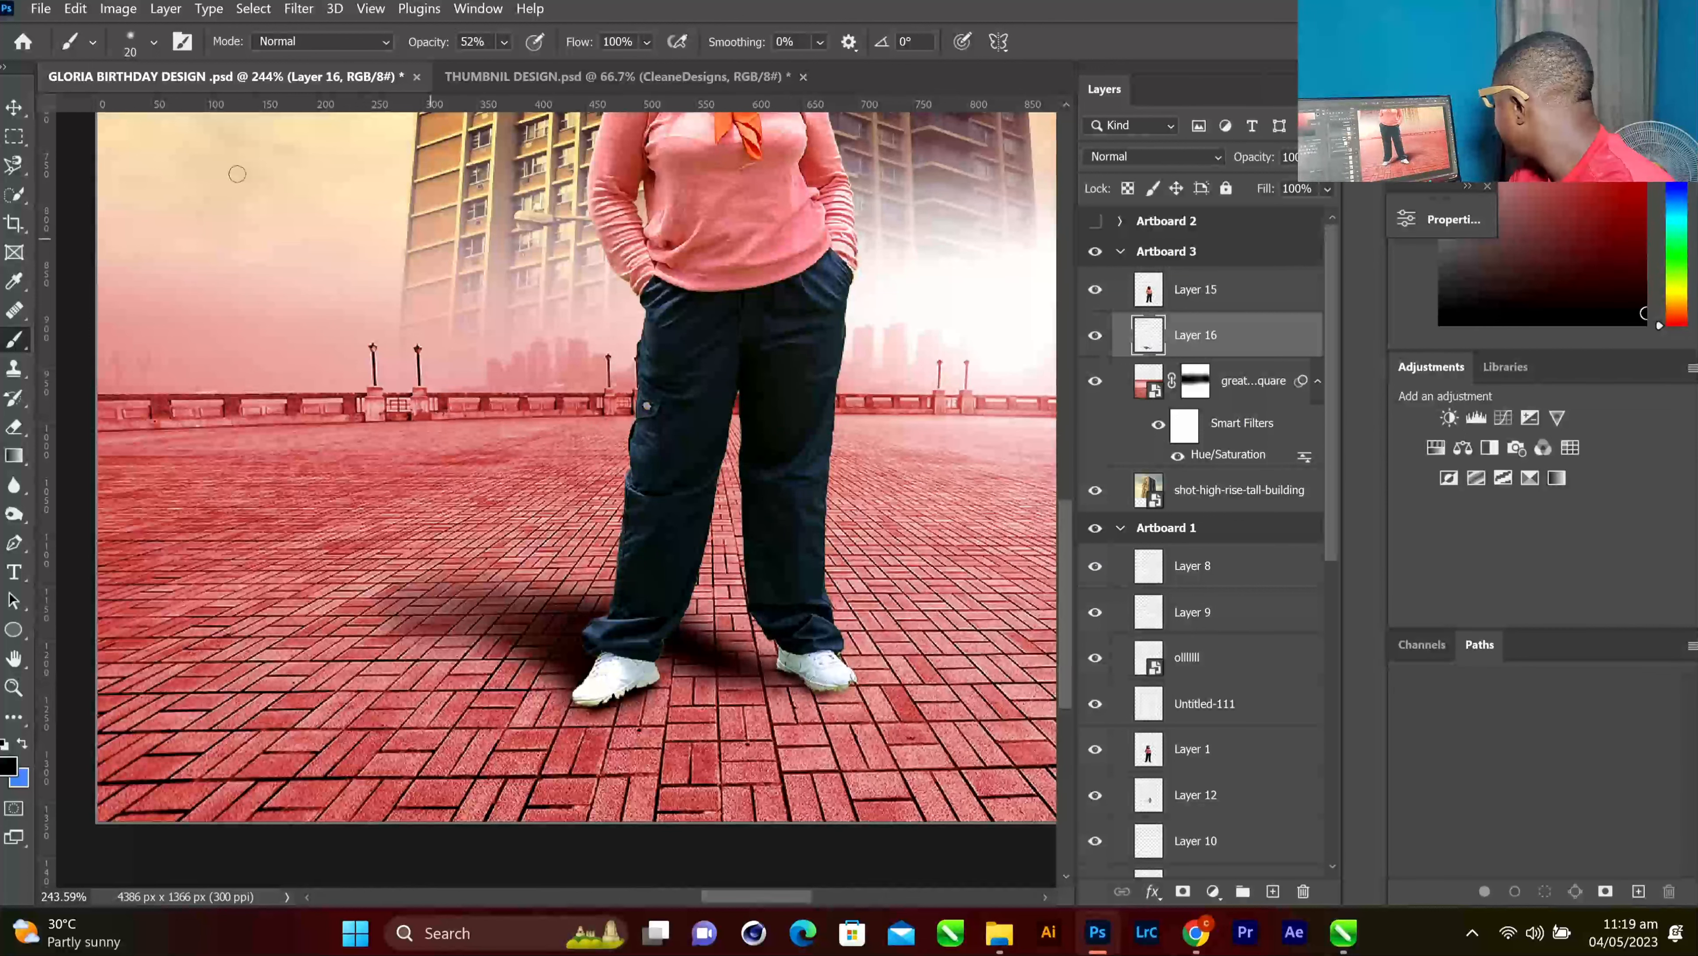
Select Layer 15 and Layer 16 and group them into Group 3
{"action": "left_click", "coordinate": [14, 107]}
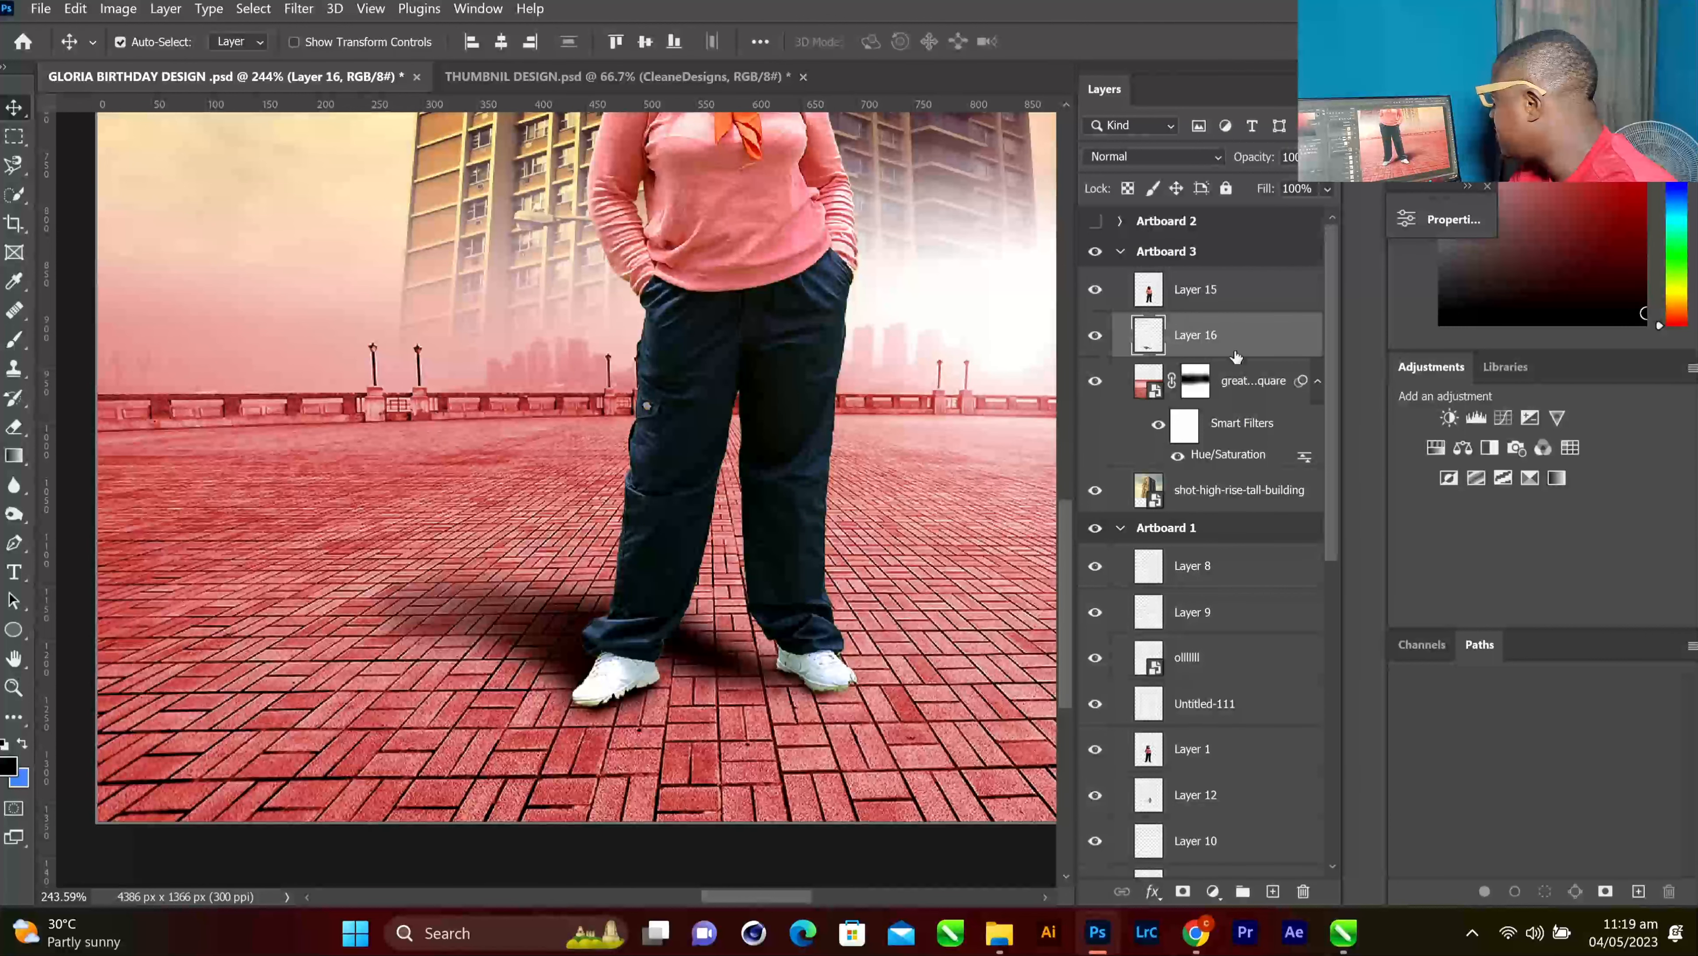
{"action": "left_click", "coordinate": [1230, 305], "text": "shift"}
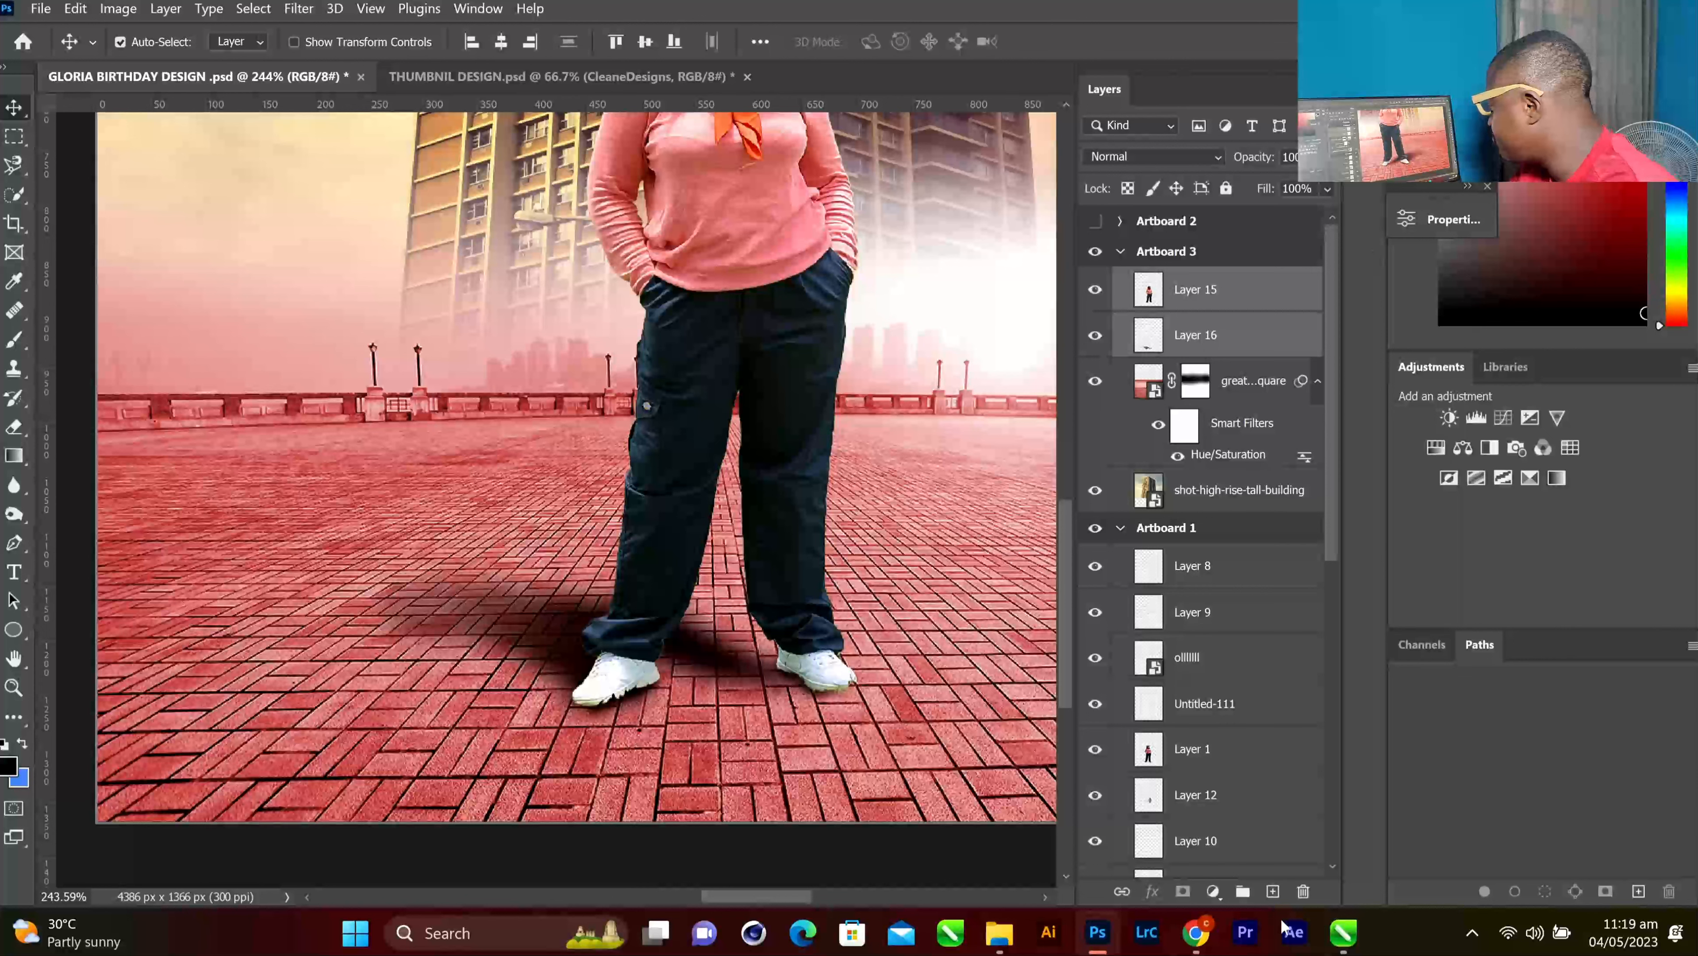
{"action": "left_click", "coordinate": [1242, 888]}
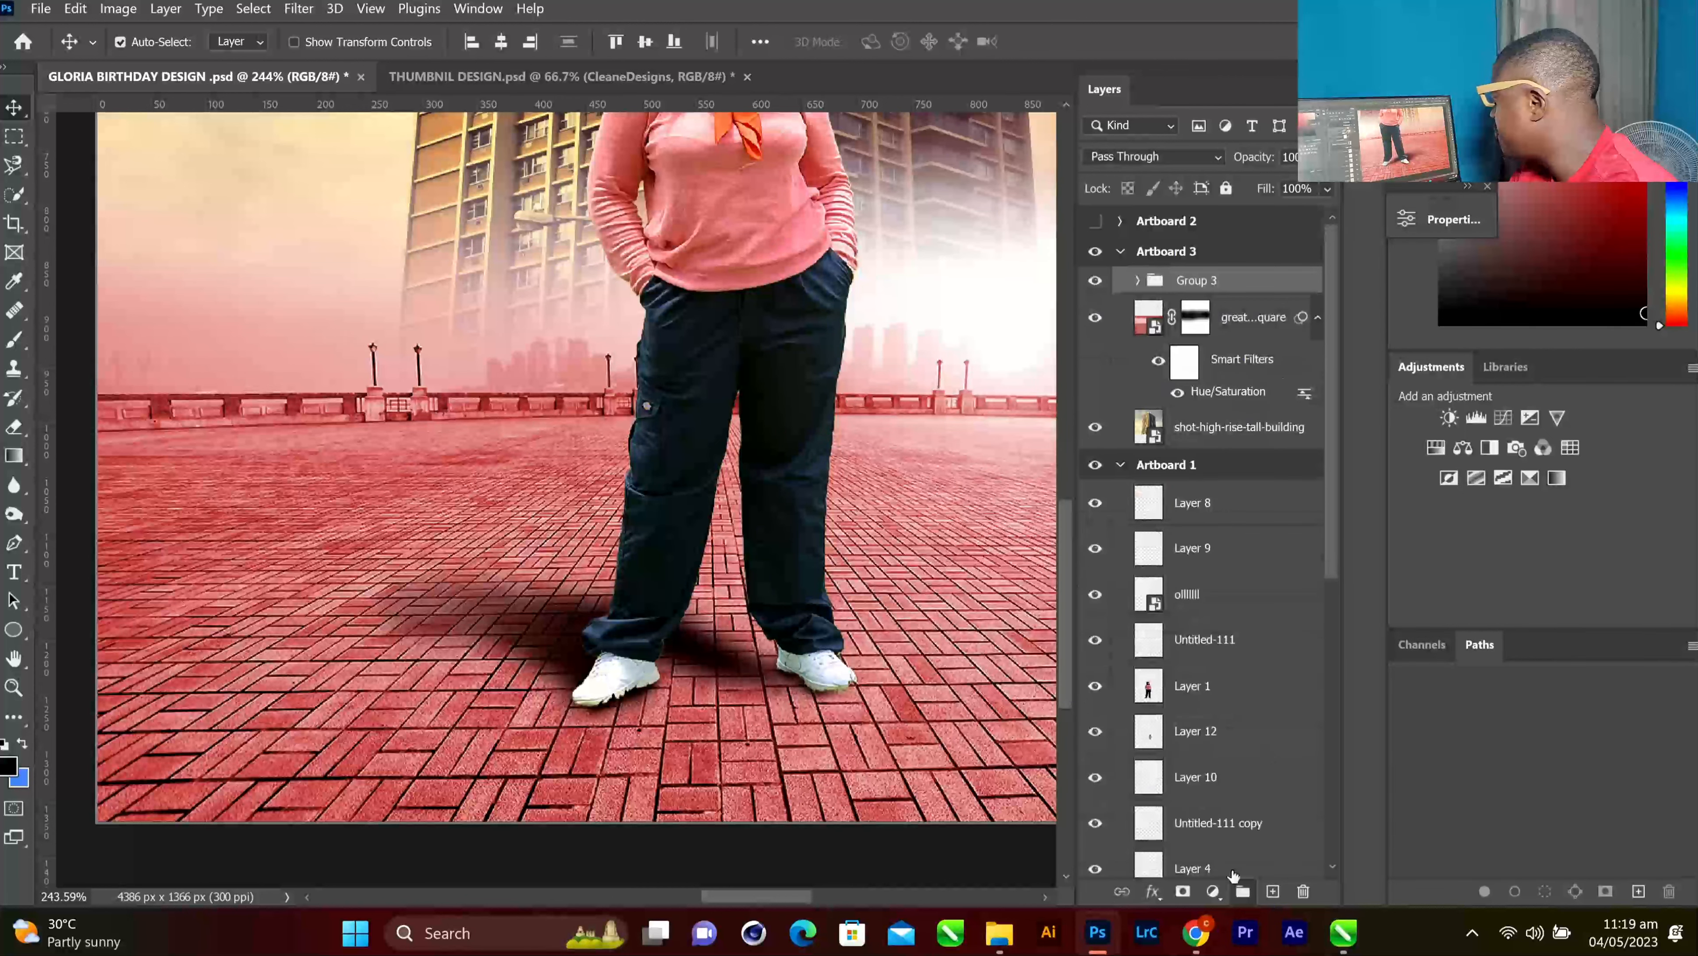
{"action": "scroll", "coordinate": [860, 392], "scroll_direction": "down", "scroll_amount": 3}
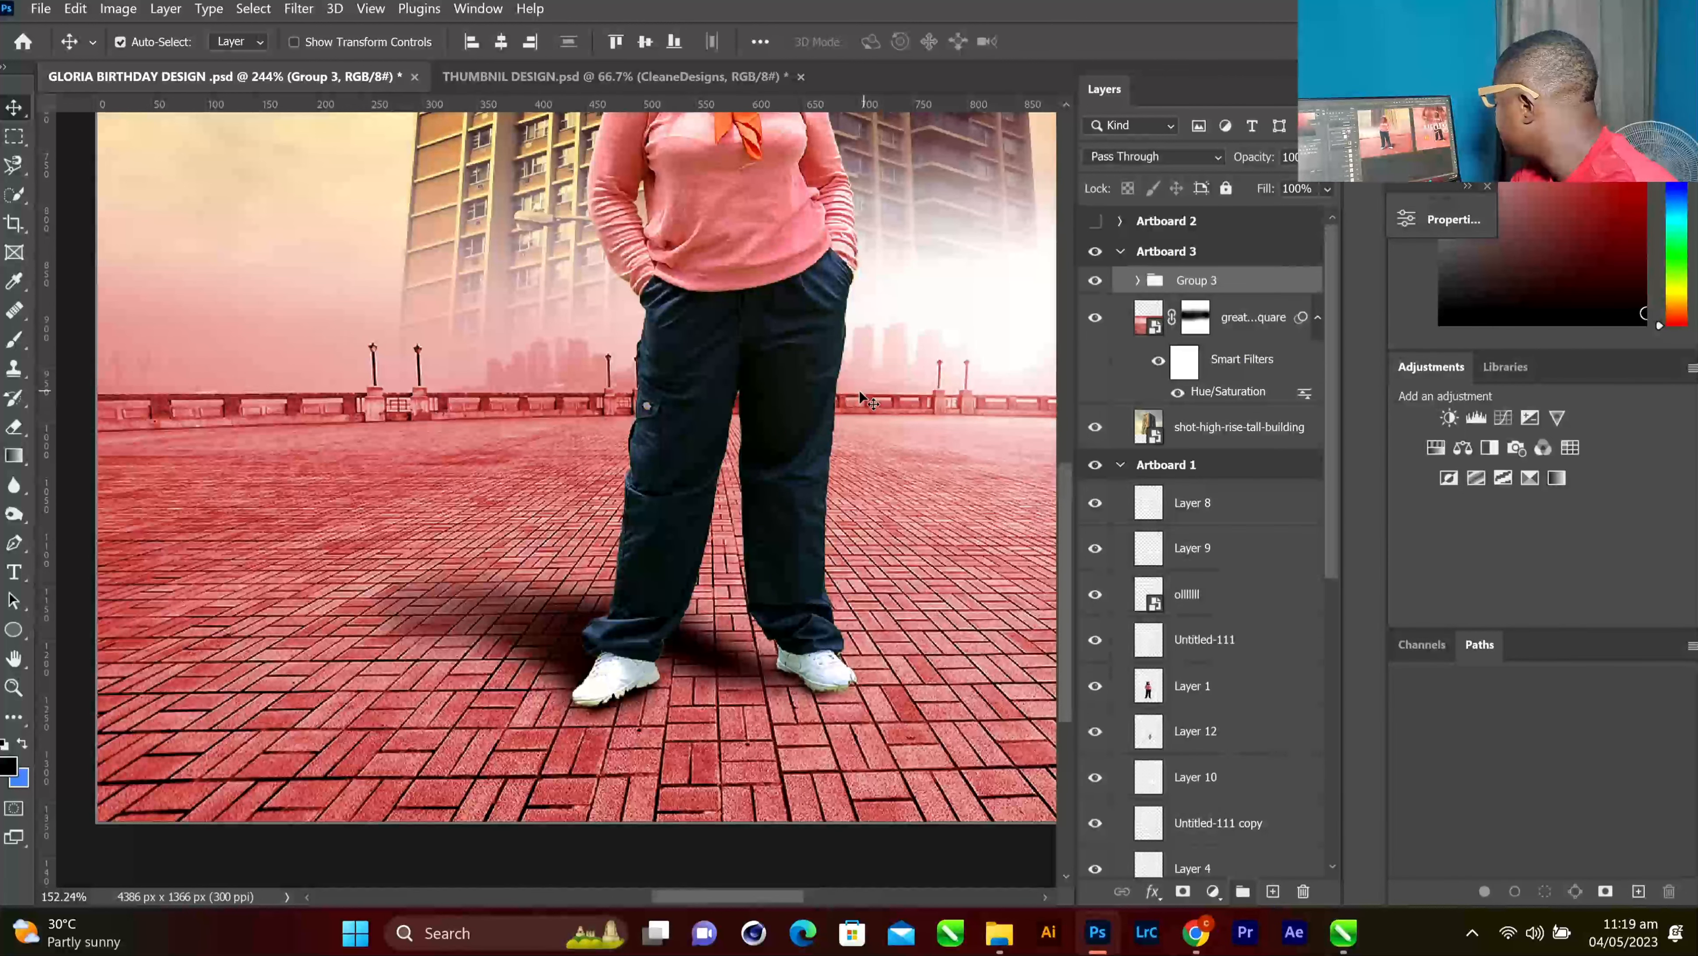
{"action": "scroll", "coordinate": [860, 390], "scroll_direction": "down", "scroll_amount": 4}
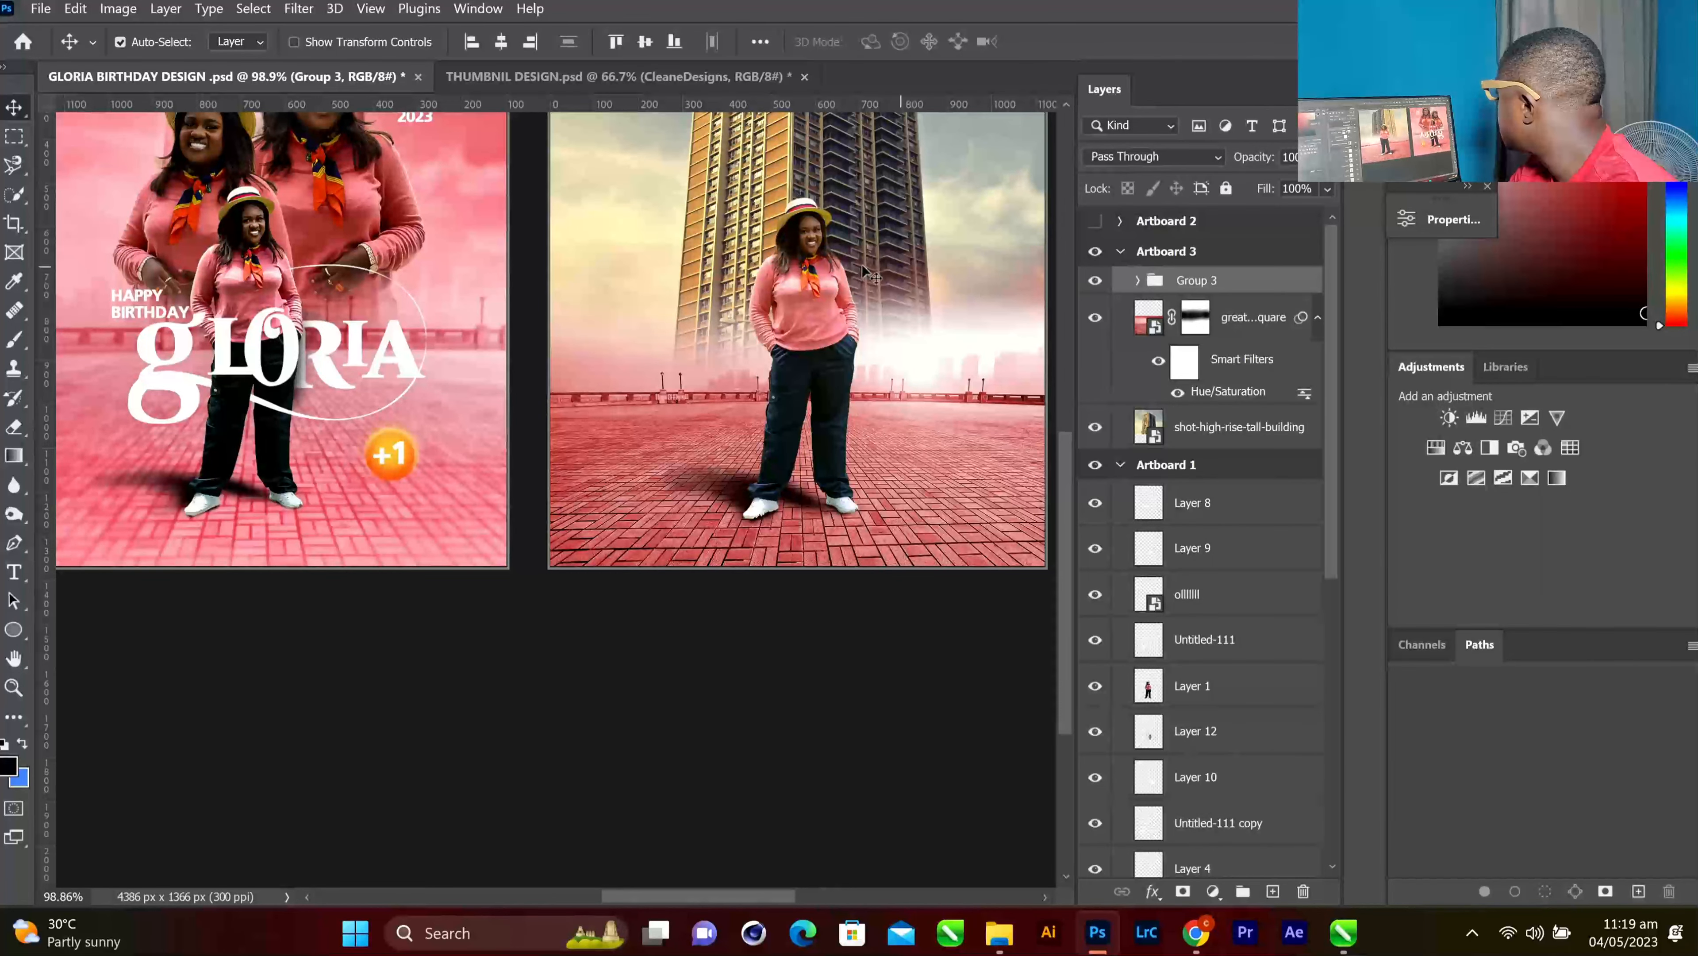
{"action": "scroll", "coordinate": [867, 274], "scroll_direction": "up", "scroll_amount": 4}
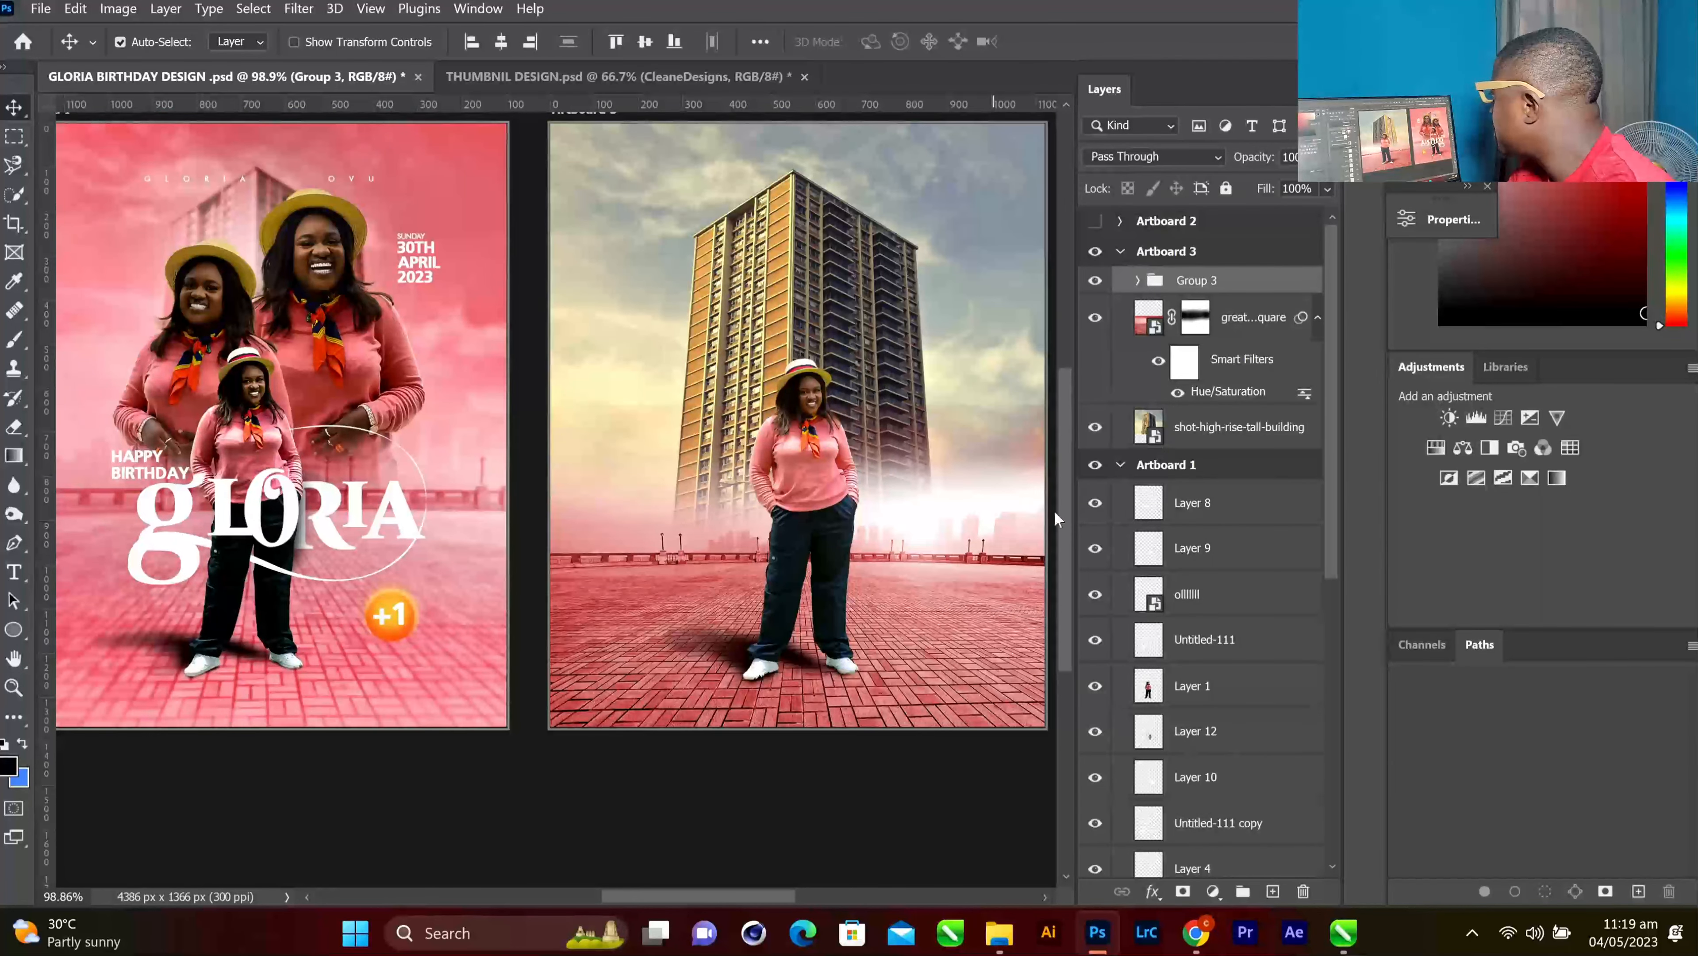
{"action": "left_click", "coordinate": [920, 187]}
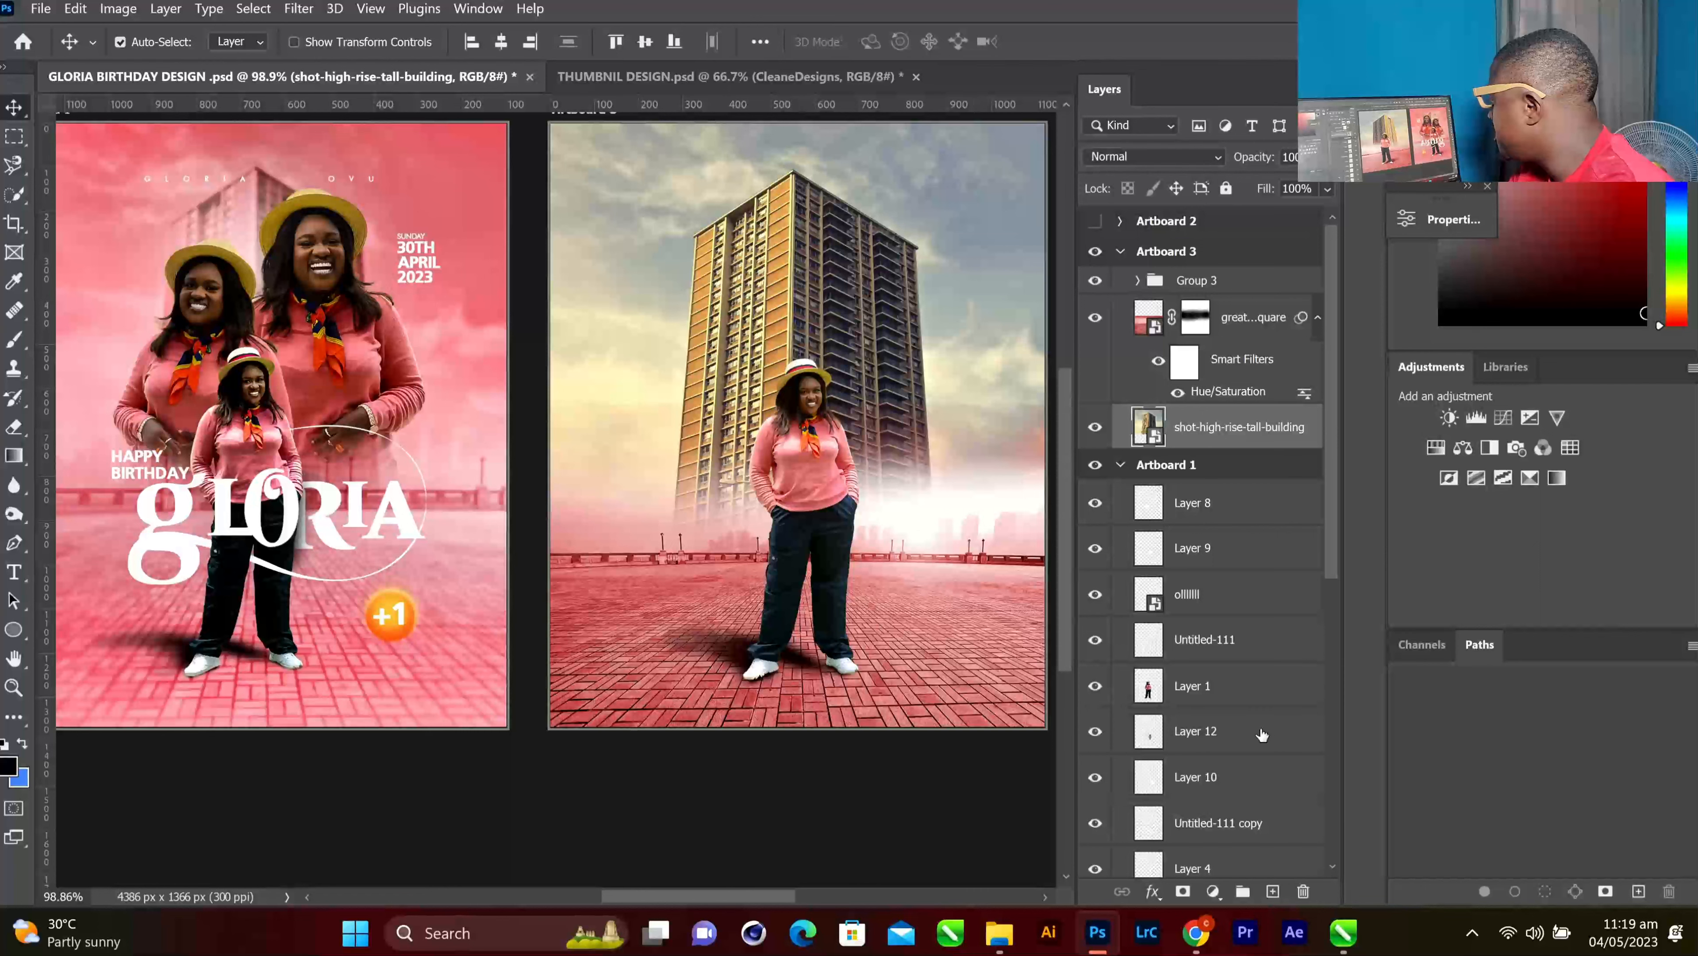
{"action": "scroll", "coordinate": [1262, 735], "scroll_direction": "down", "scroll_amount": 10}
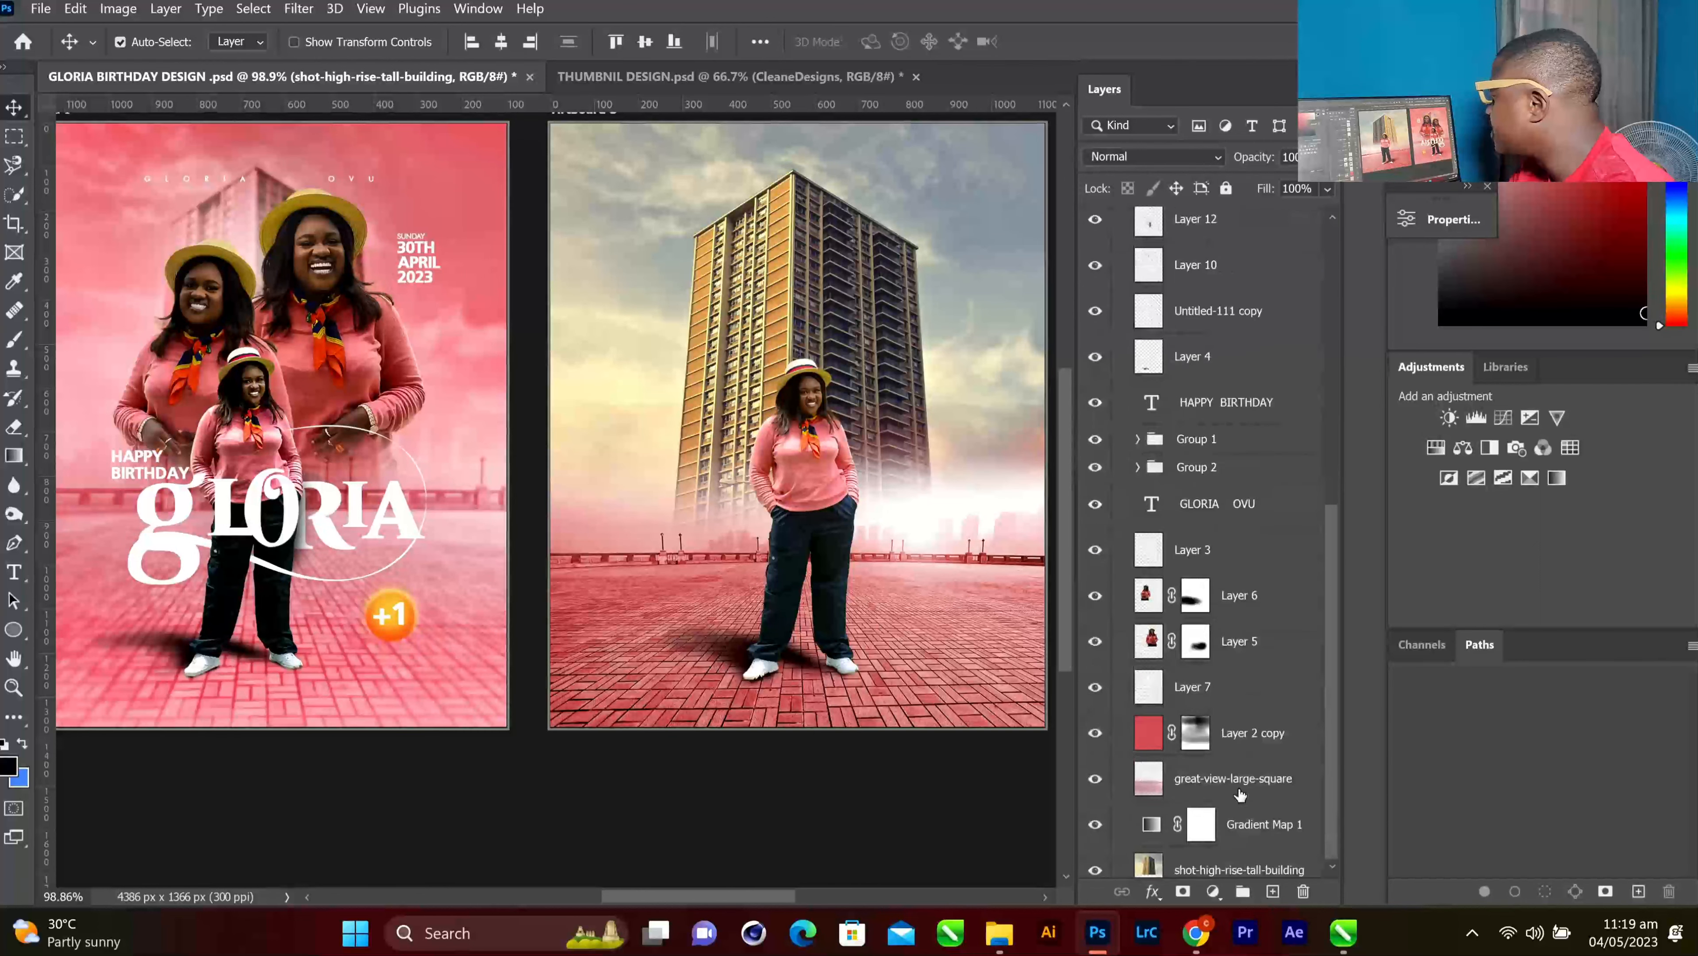
{"action": "scroll", "coordinate": [1240, 794], "scroll_direction": "down", "scroll_amount": 1}
{"action": "left_click", "coordinate": [1252, 720]}
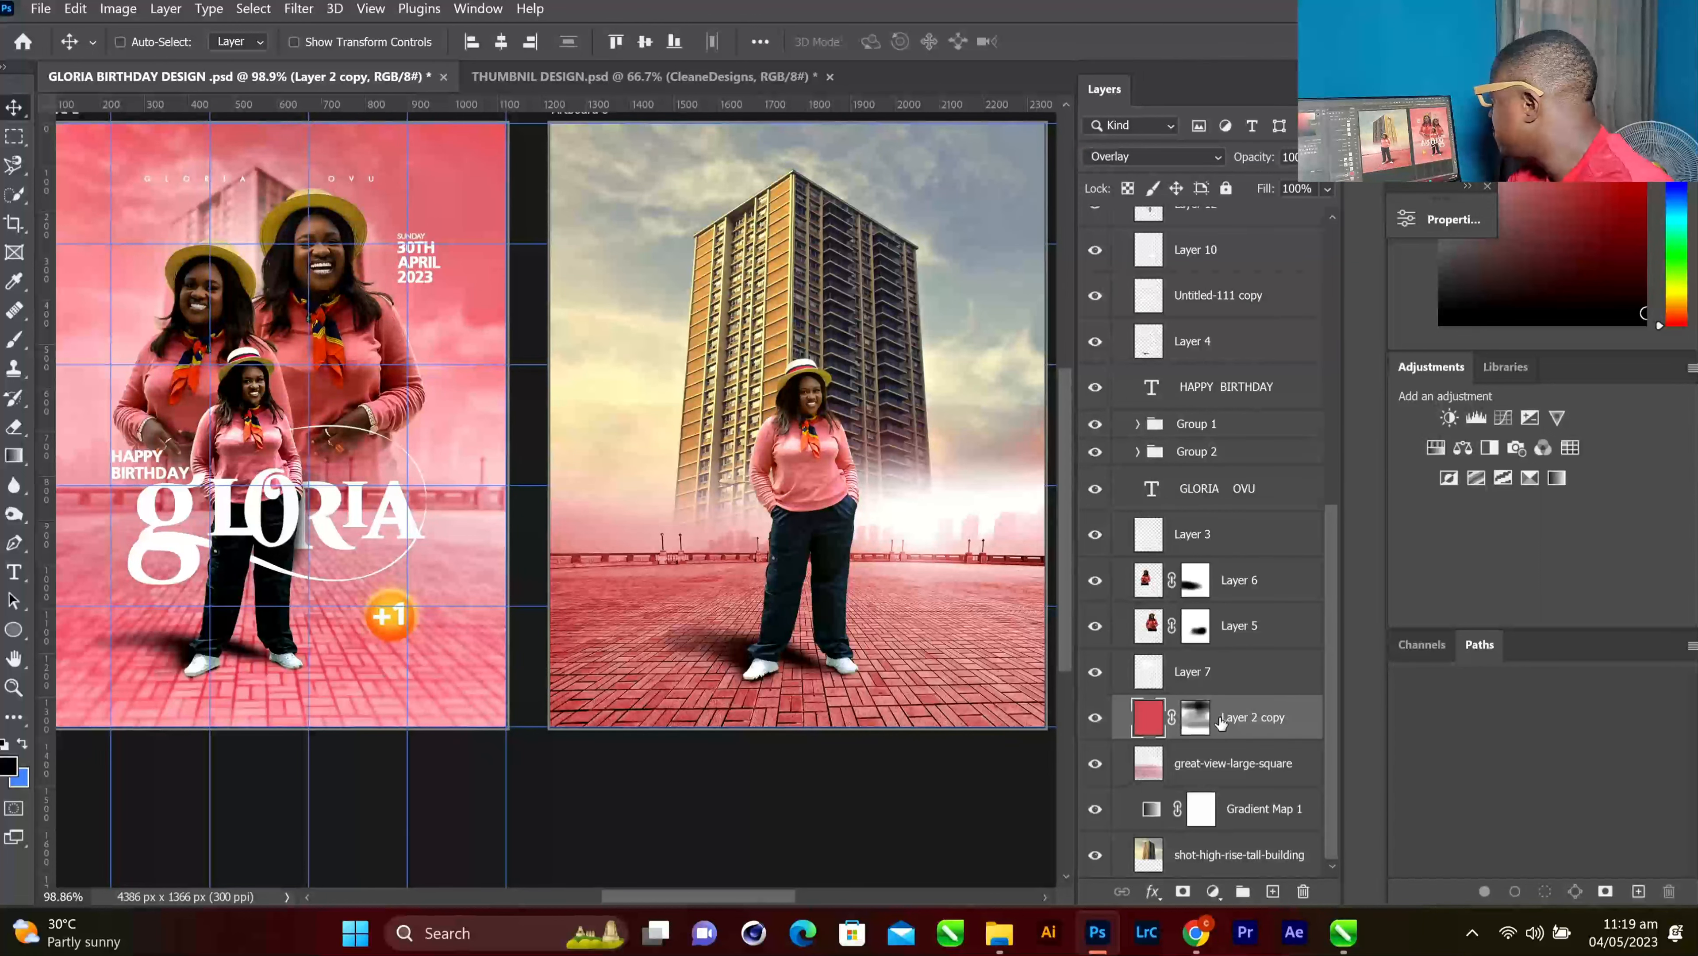
{"action": "key", "text": "ctrl"}
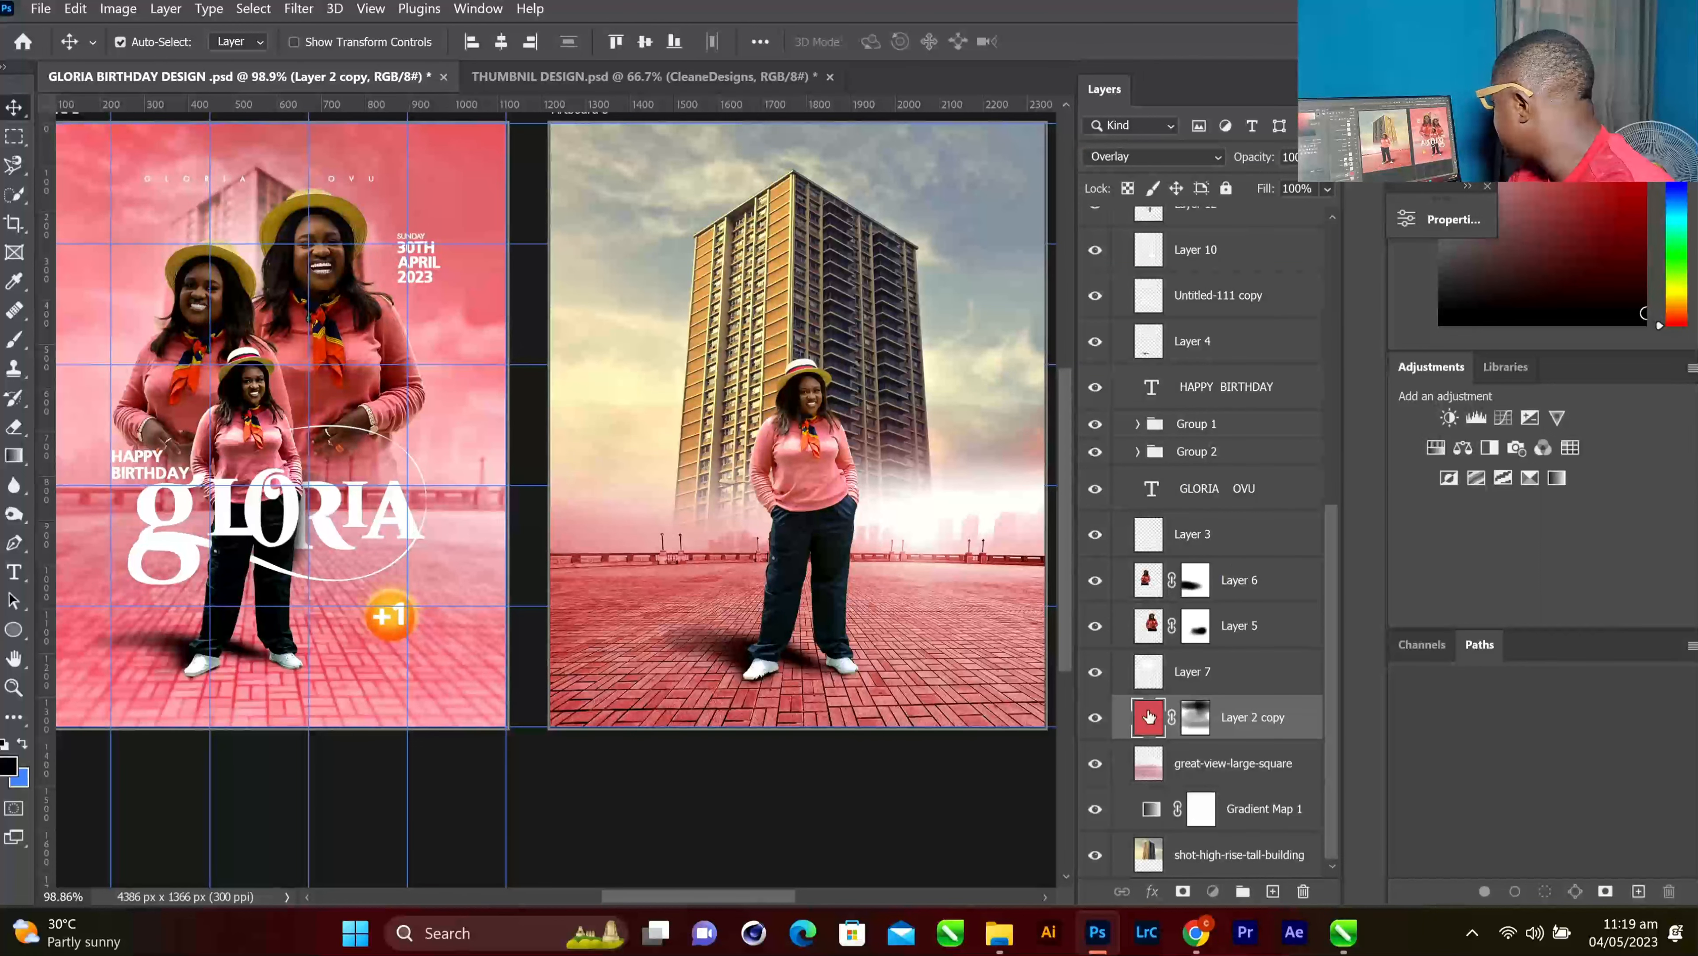
{"action": "left_click", "coordinate": [9, 764]}
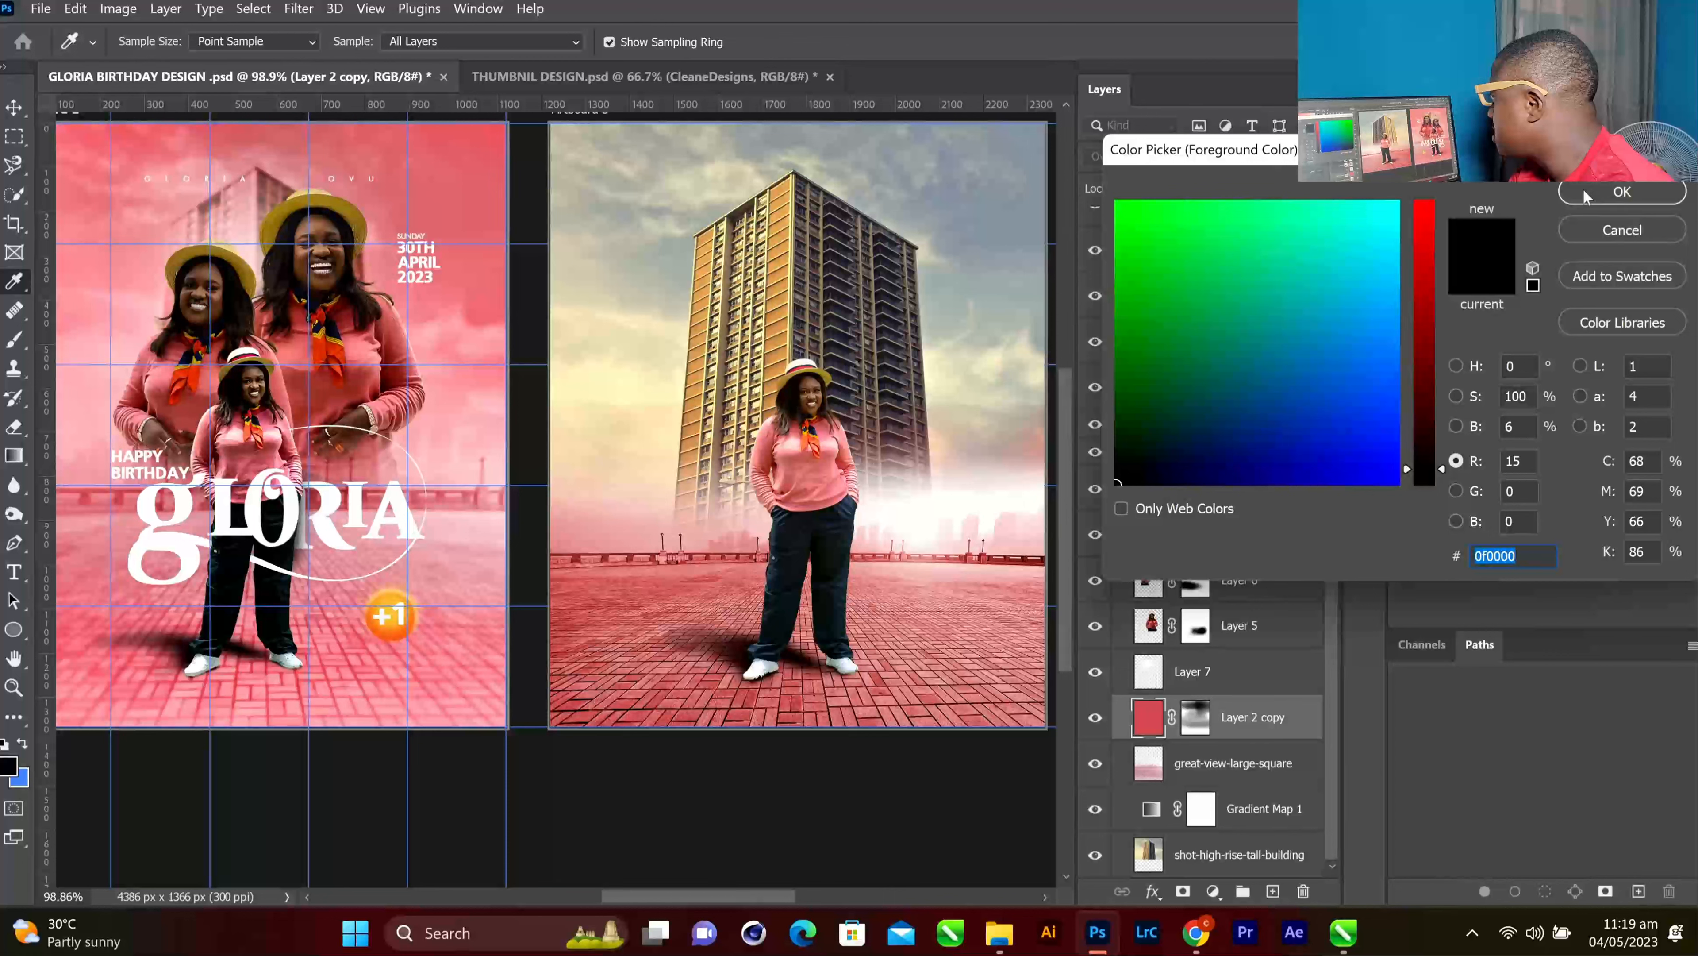
{"action": "left_click", "coordinate": [1585, 193]}
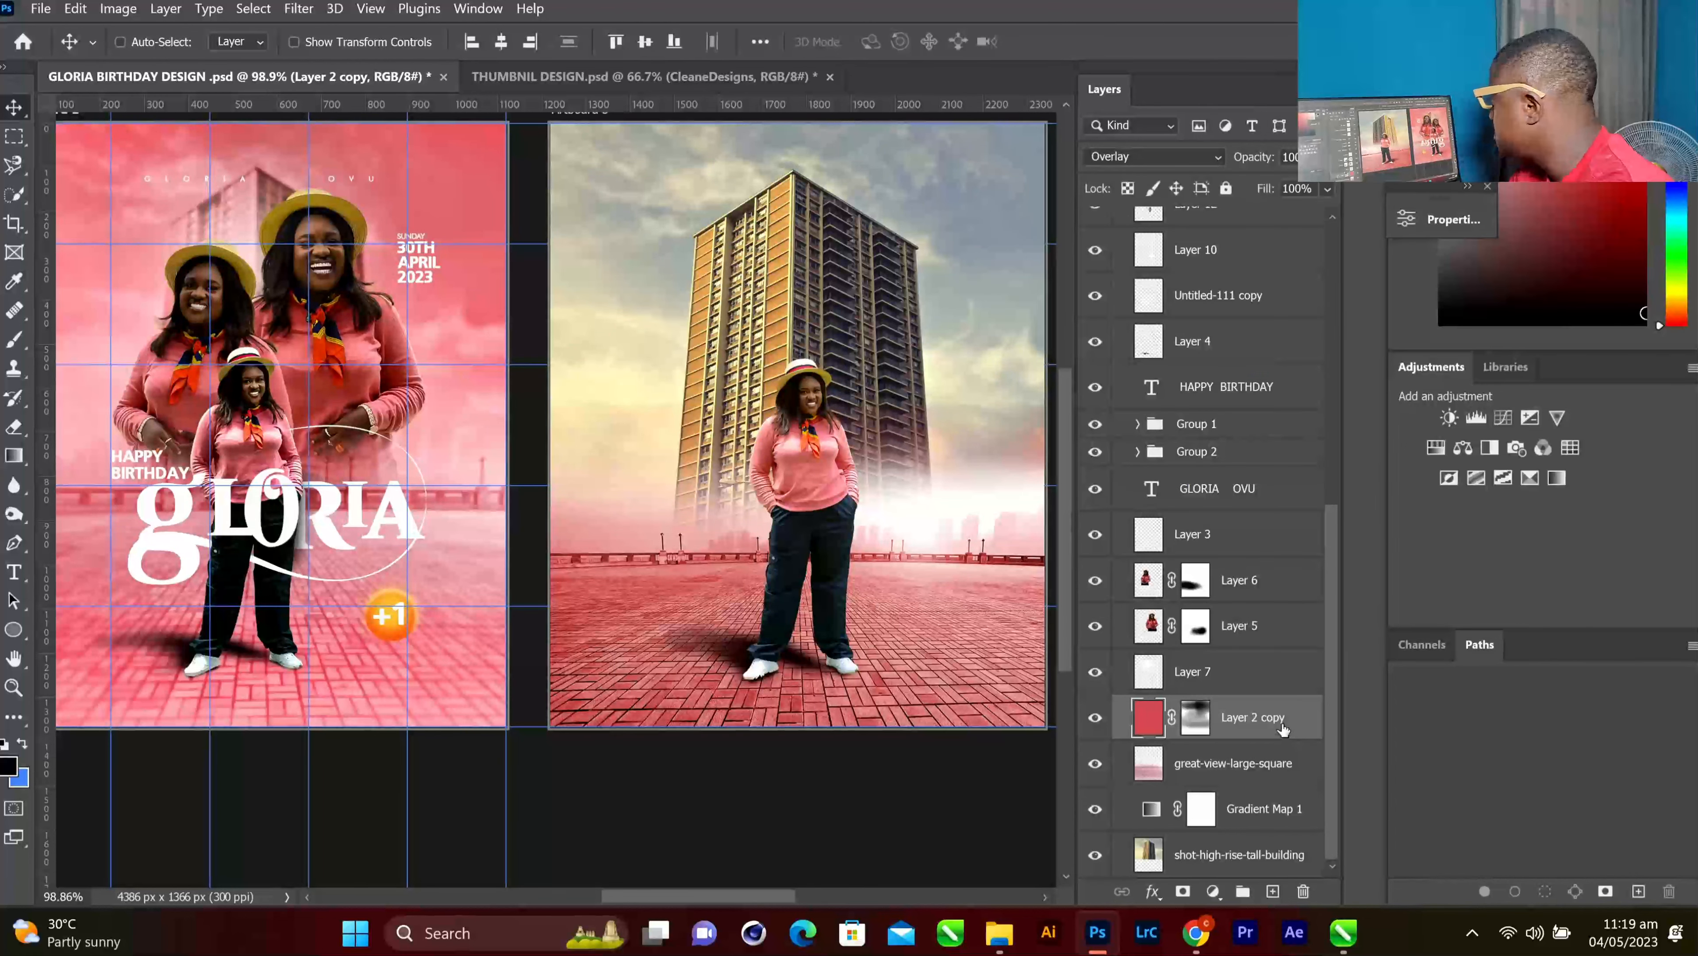
{"action": "scroll", "coordinate": [1176, 486], "scroll_direction": "up", "scroll_amount": 5}
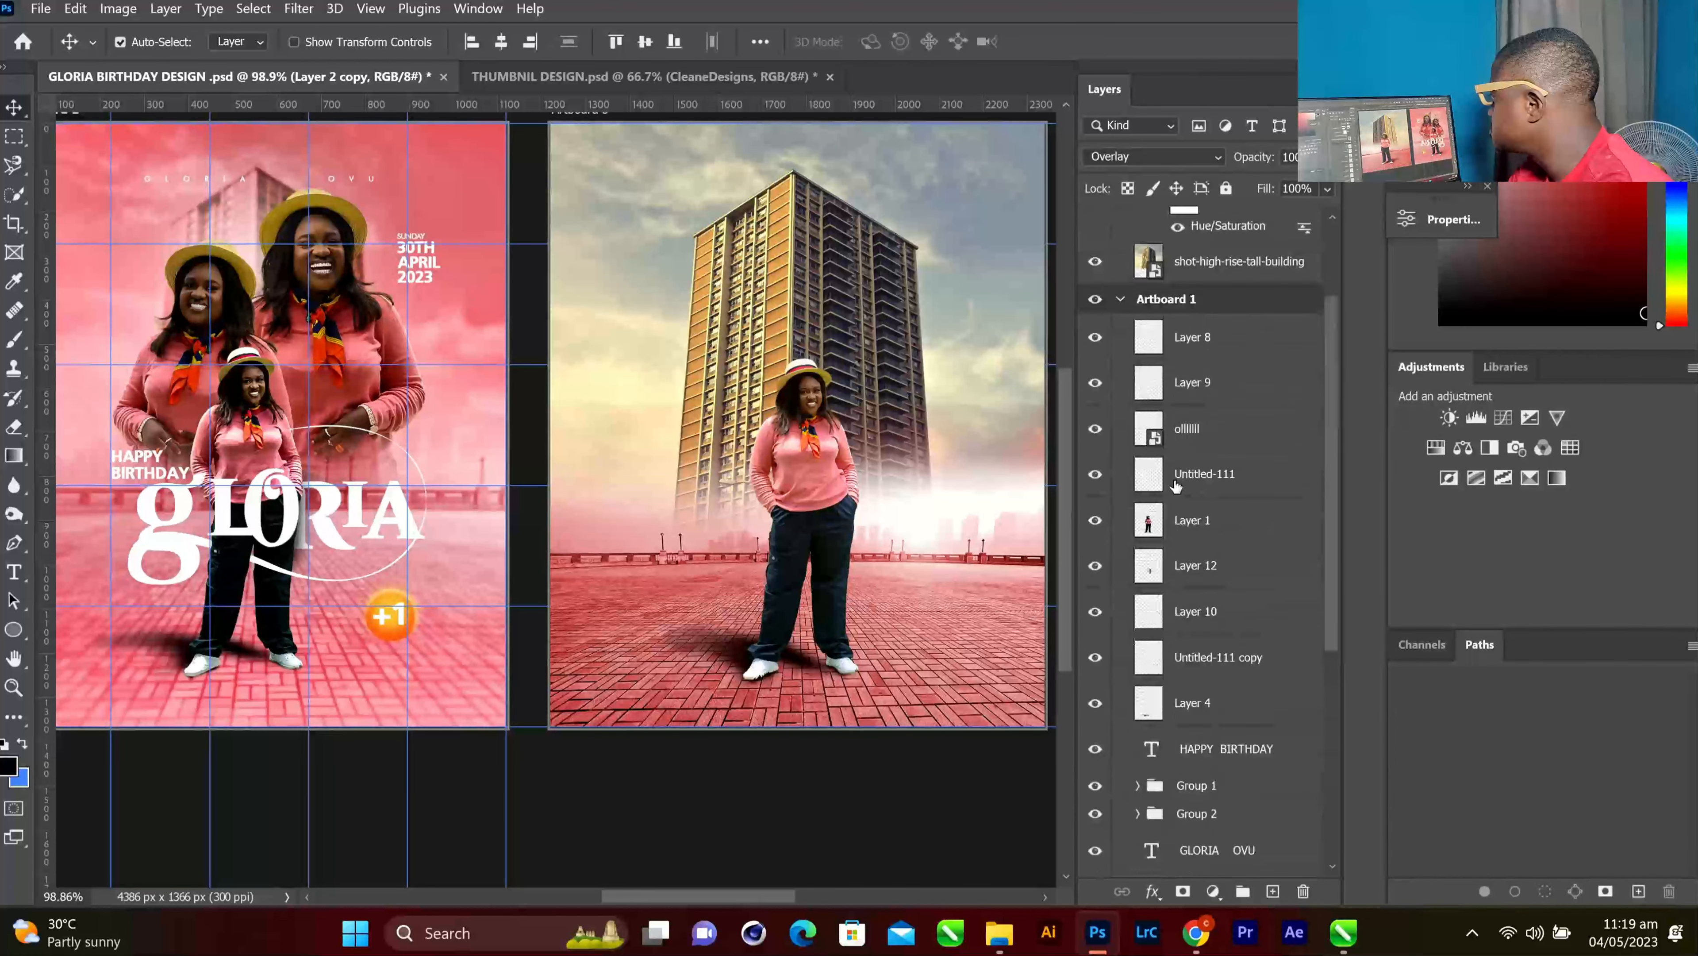
{"action": "scroll", "coordinate": [1175, 487], "scroll_direction": "up", "scroll_amount": 3}
{"action": "left_click", "coordinate": [1226, 324]}
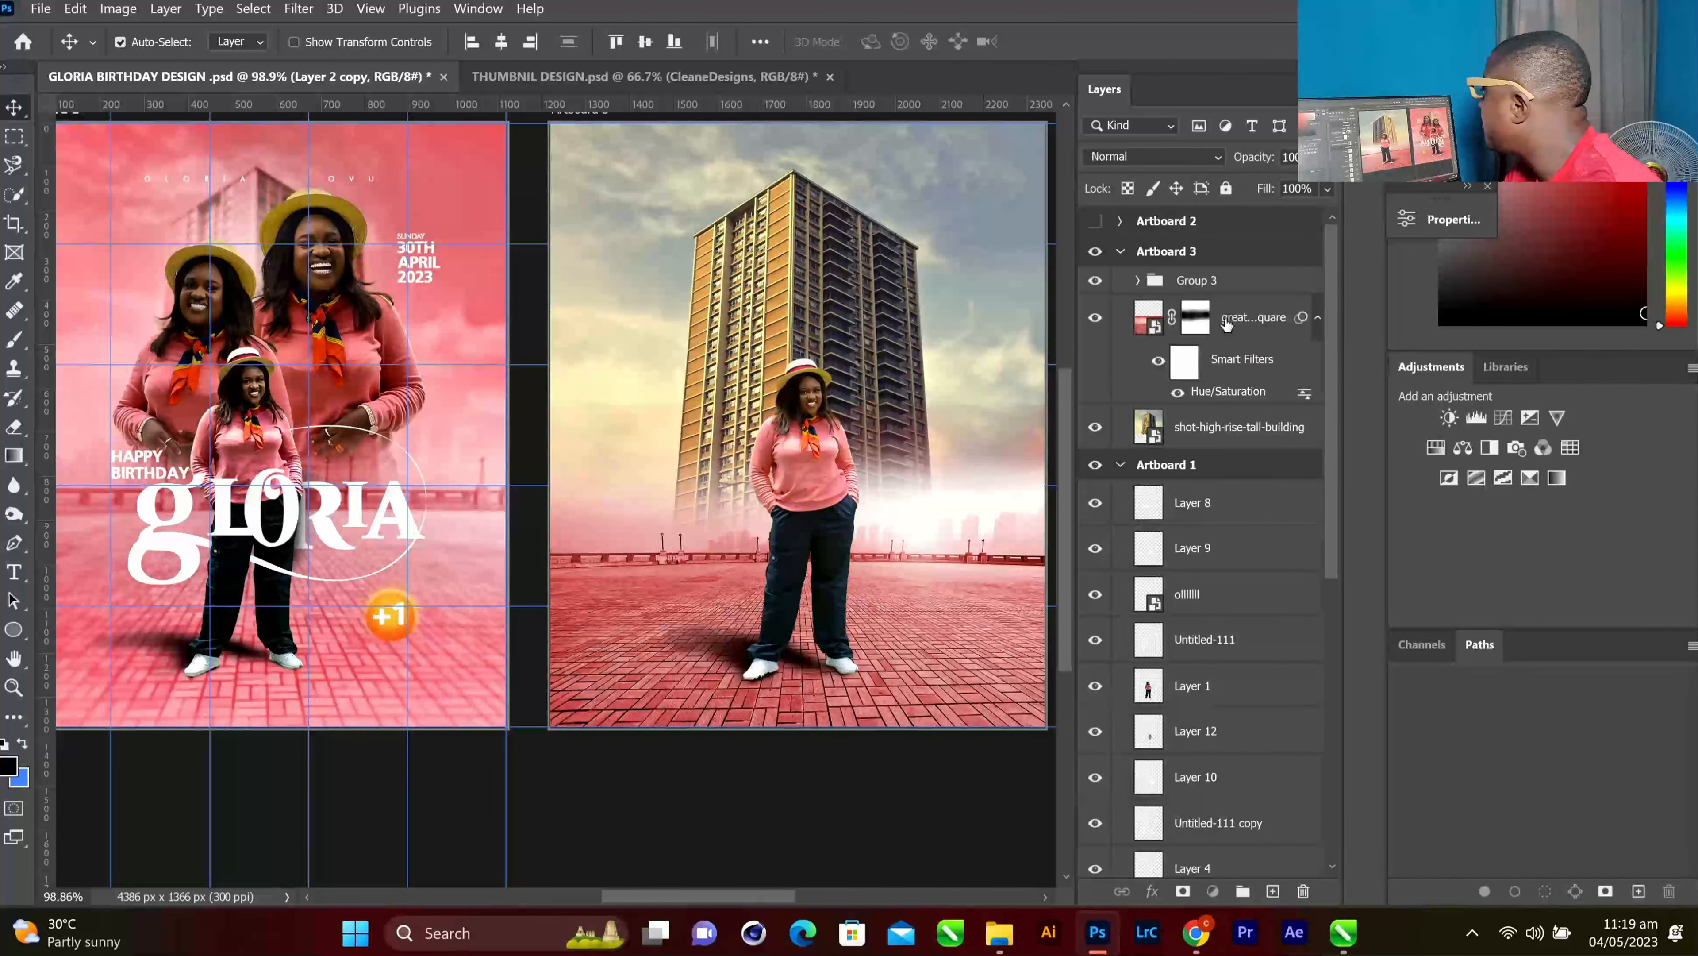
{"action": "left_click", "coordinate": [1214, 423]}
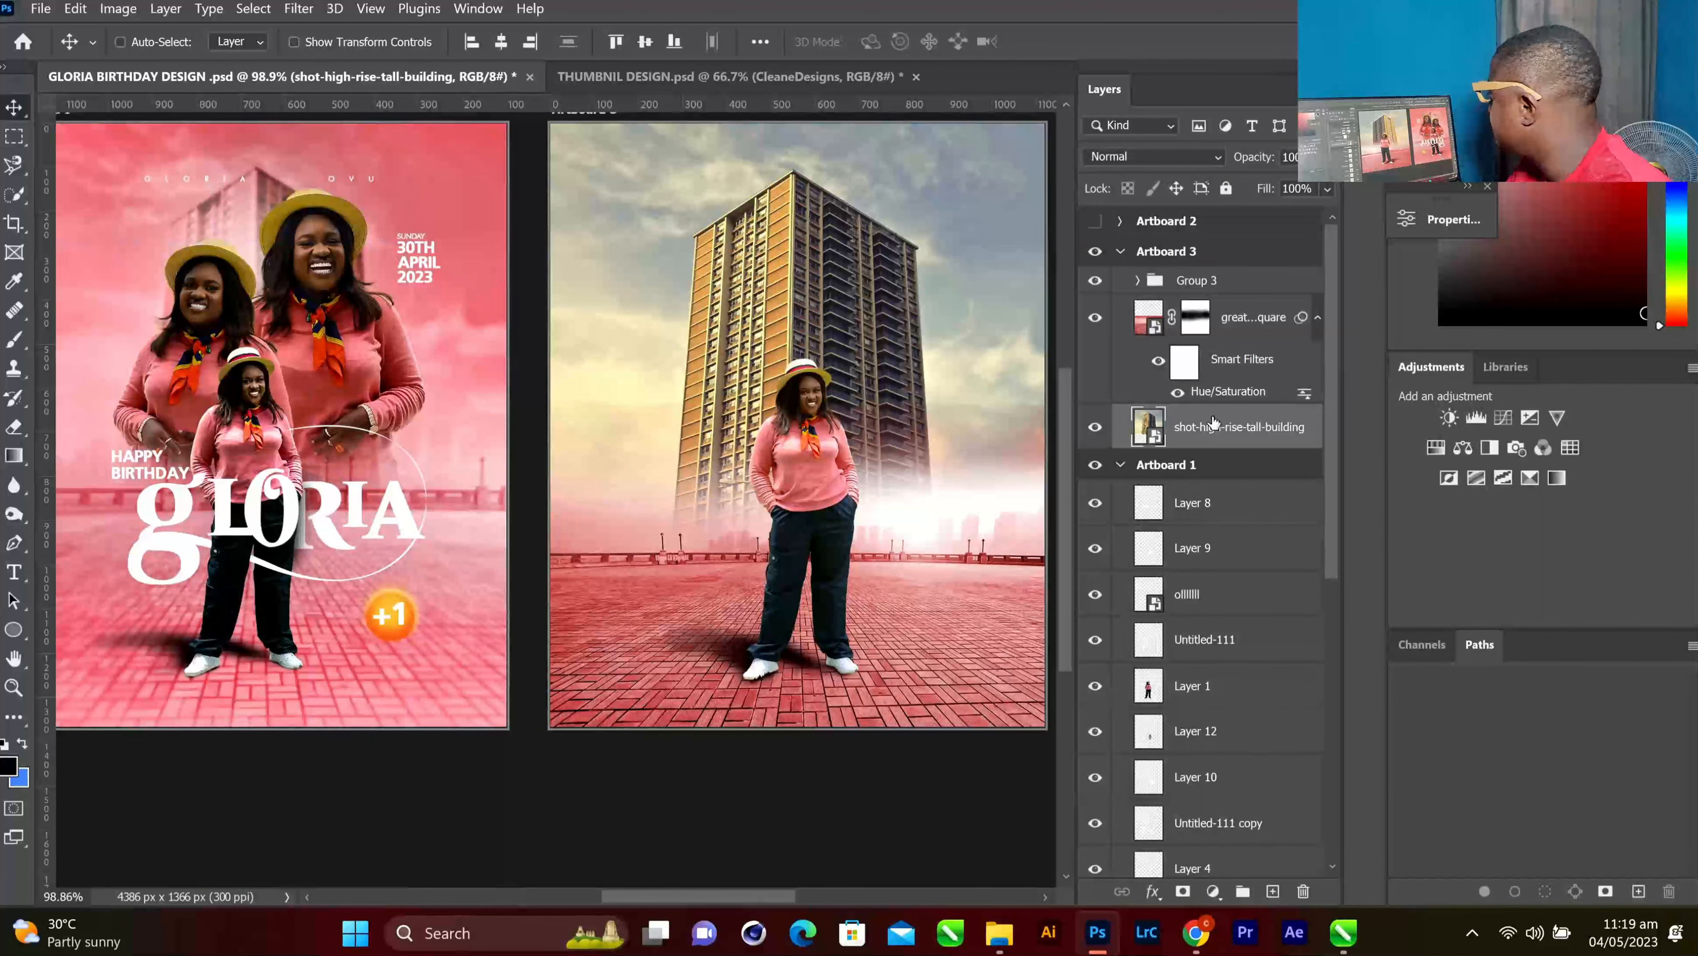
Paste the red Overlay layer copy above the building photo and compare visibility of great-view-large-square
{"action": "key", "text": "ctrl+v"}
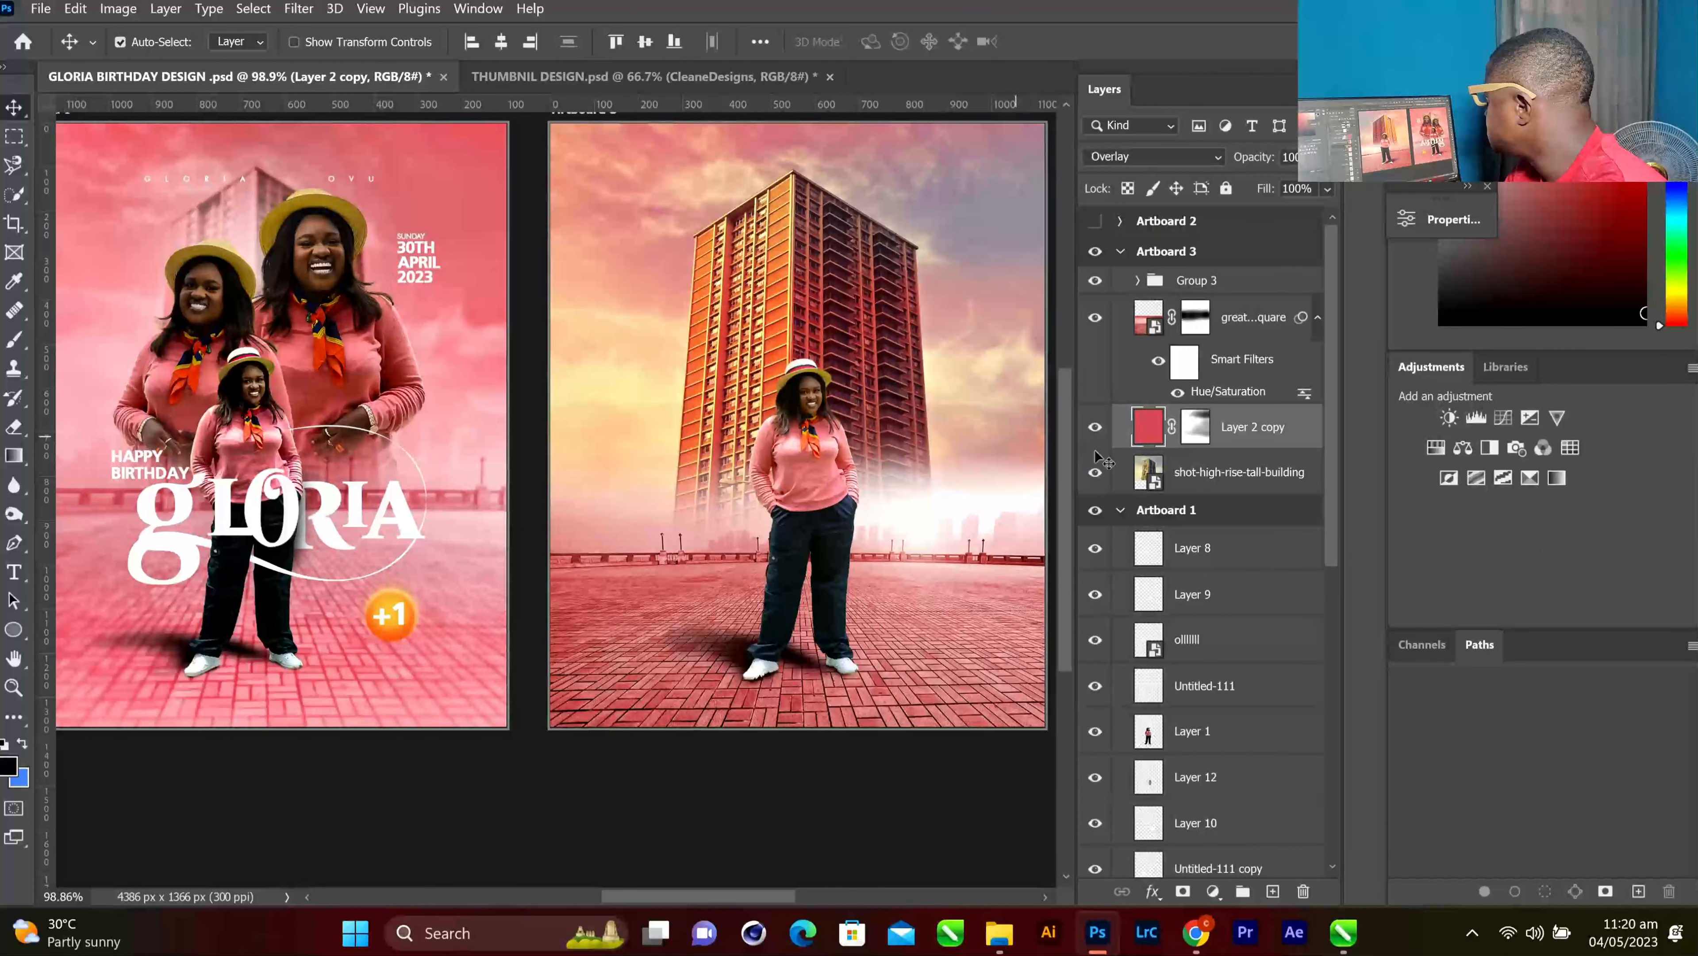
{"action": "scroll", "coordinate": [1174, 459], "scroll_direction": "down", "scroll_amount": 6}
{"action": "scroll", "coordinate": [1175, 458], "scroll_direction": "down", "scroll_amount": 2}
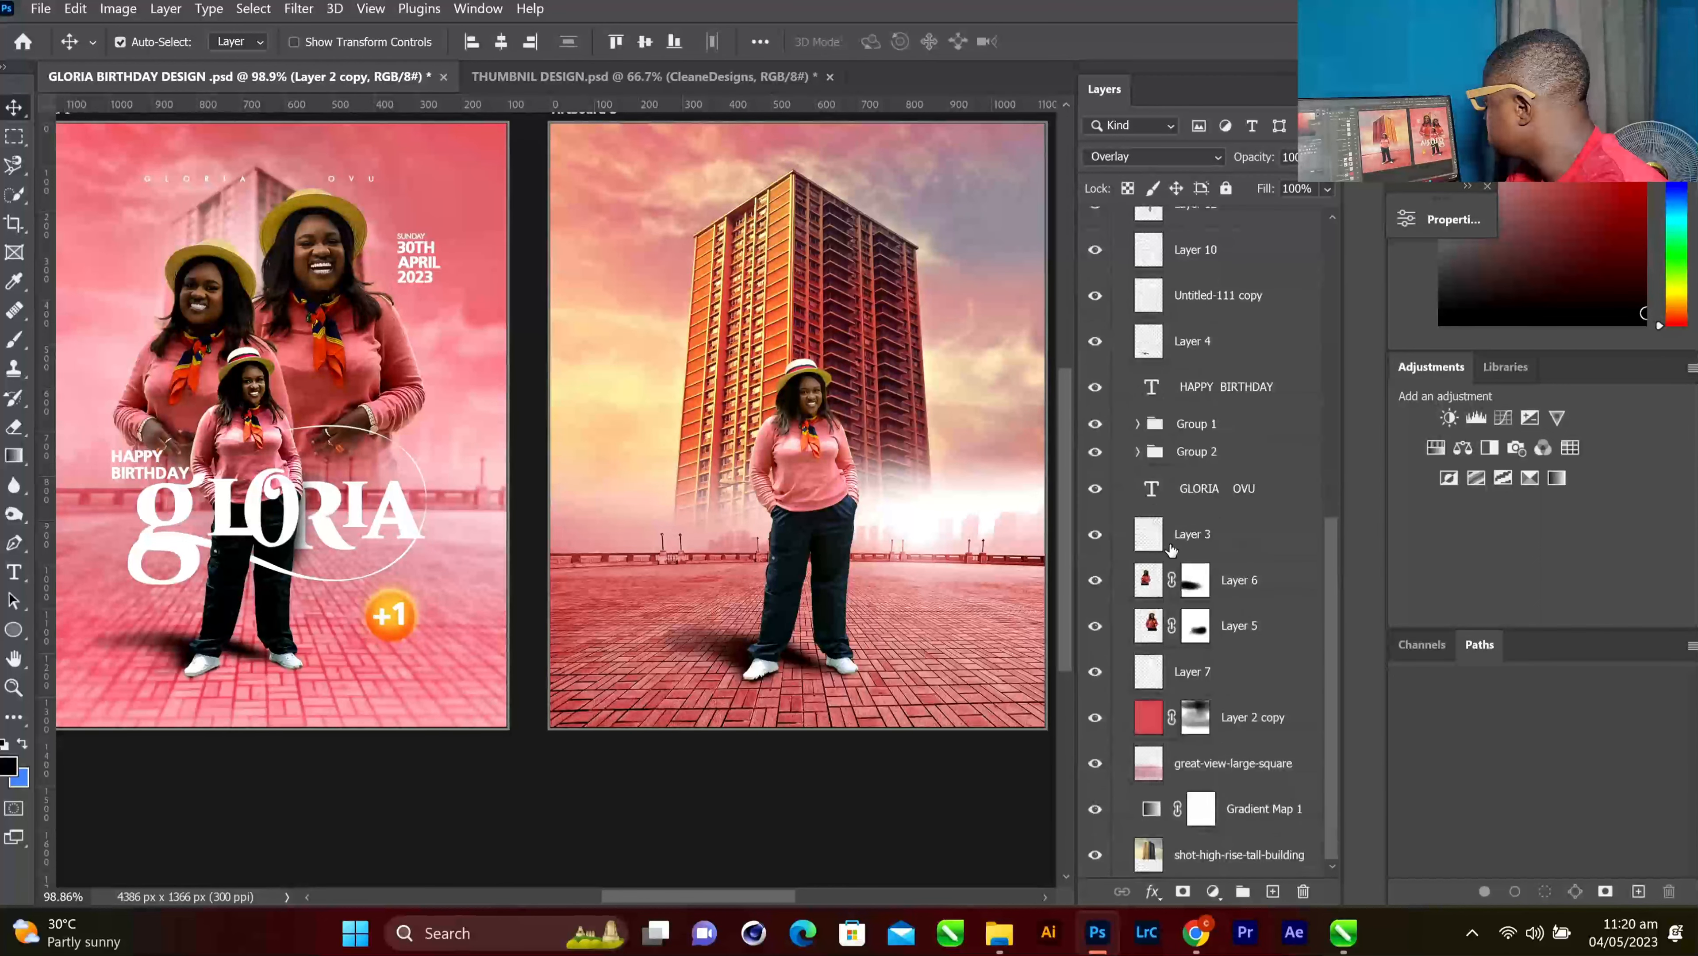
{"action": "left_click", "coordinate": [1232, 734]}
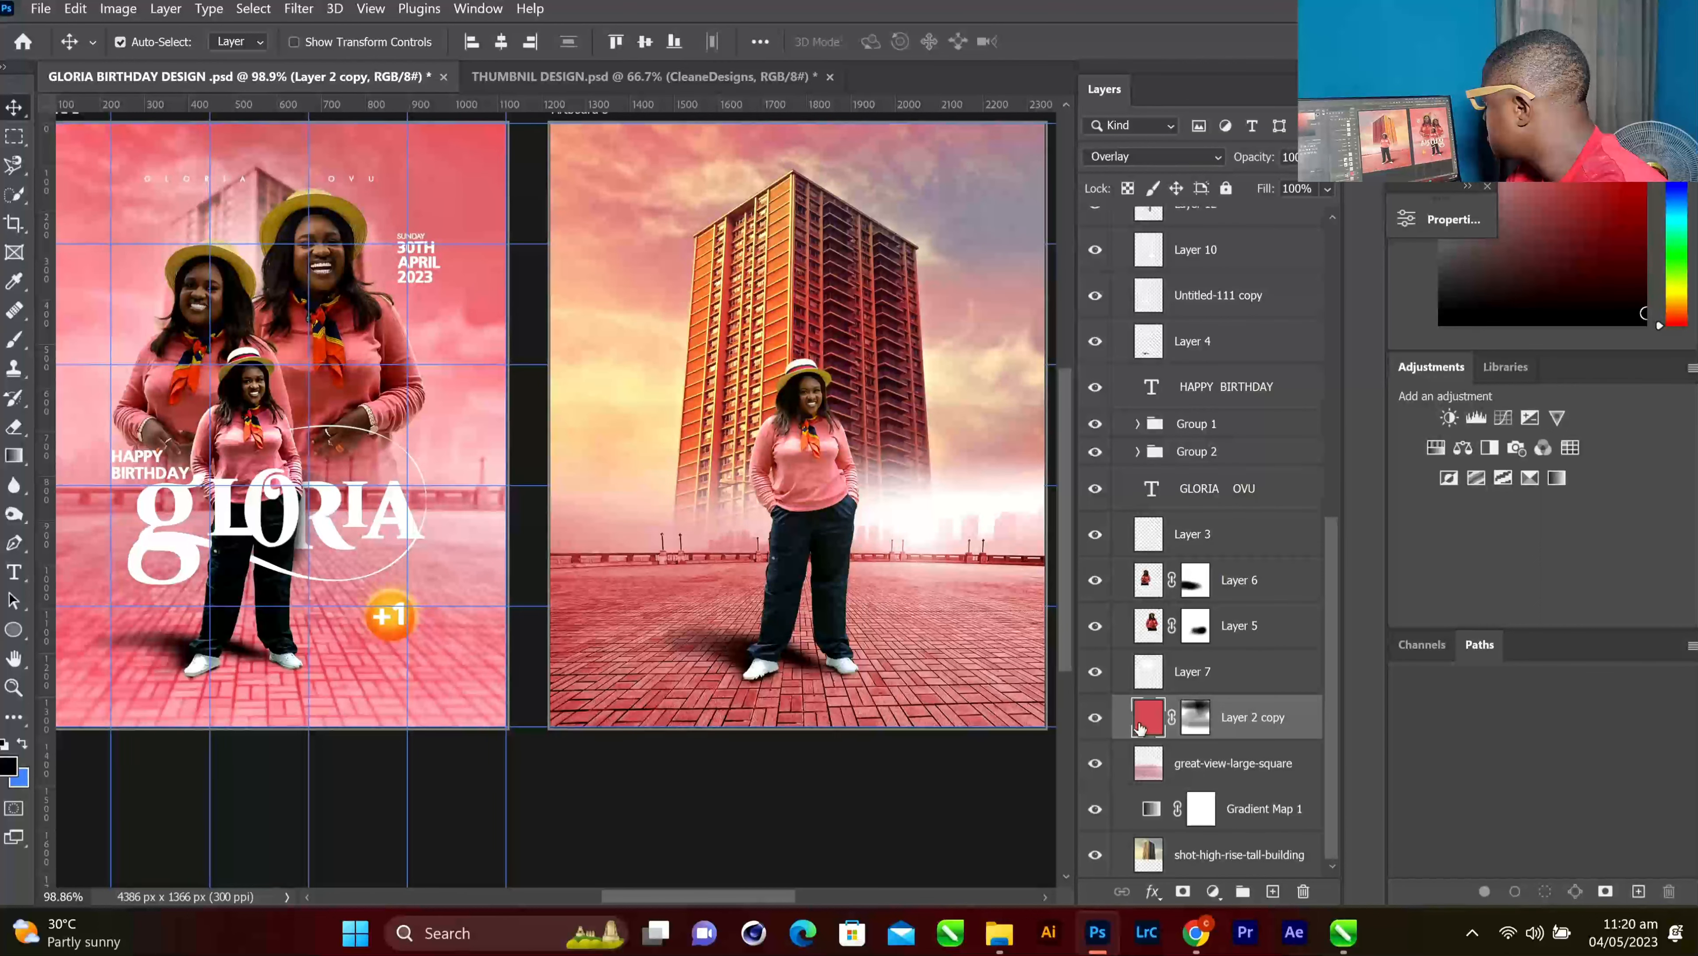
{"action": "left_click", "coordinate": [1096, 764]}
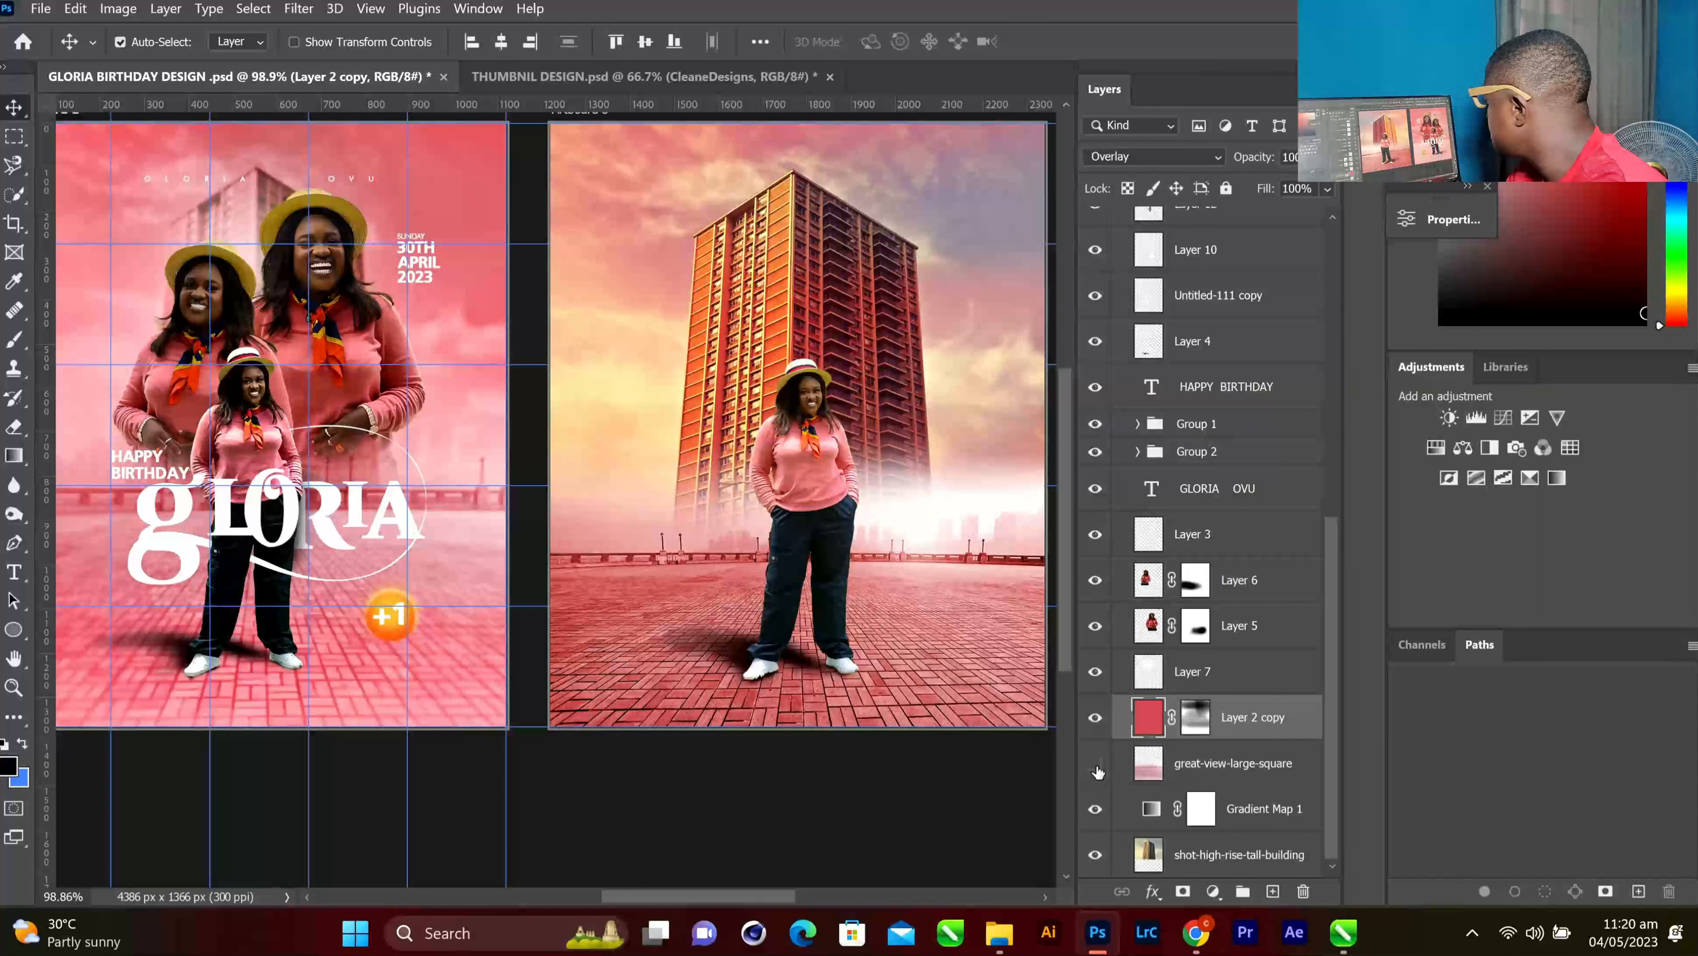
{"action": "left_click", "coordinate": [1097, 769]}
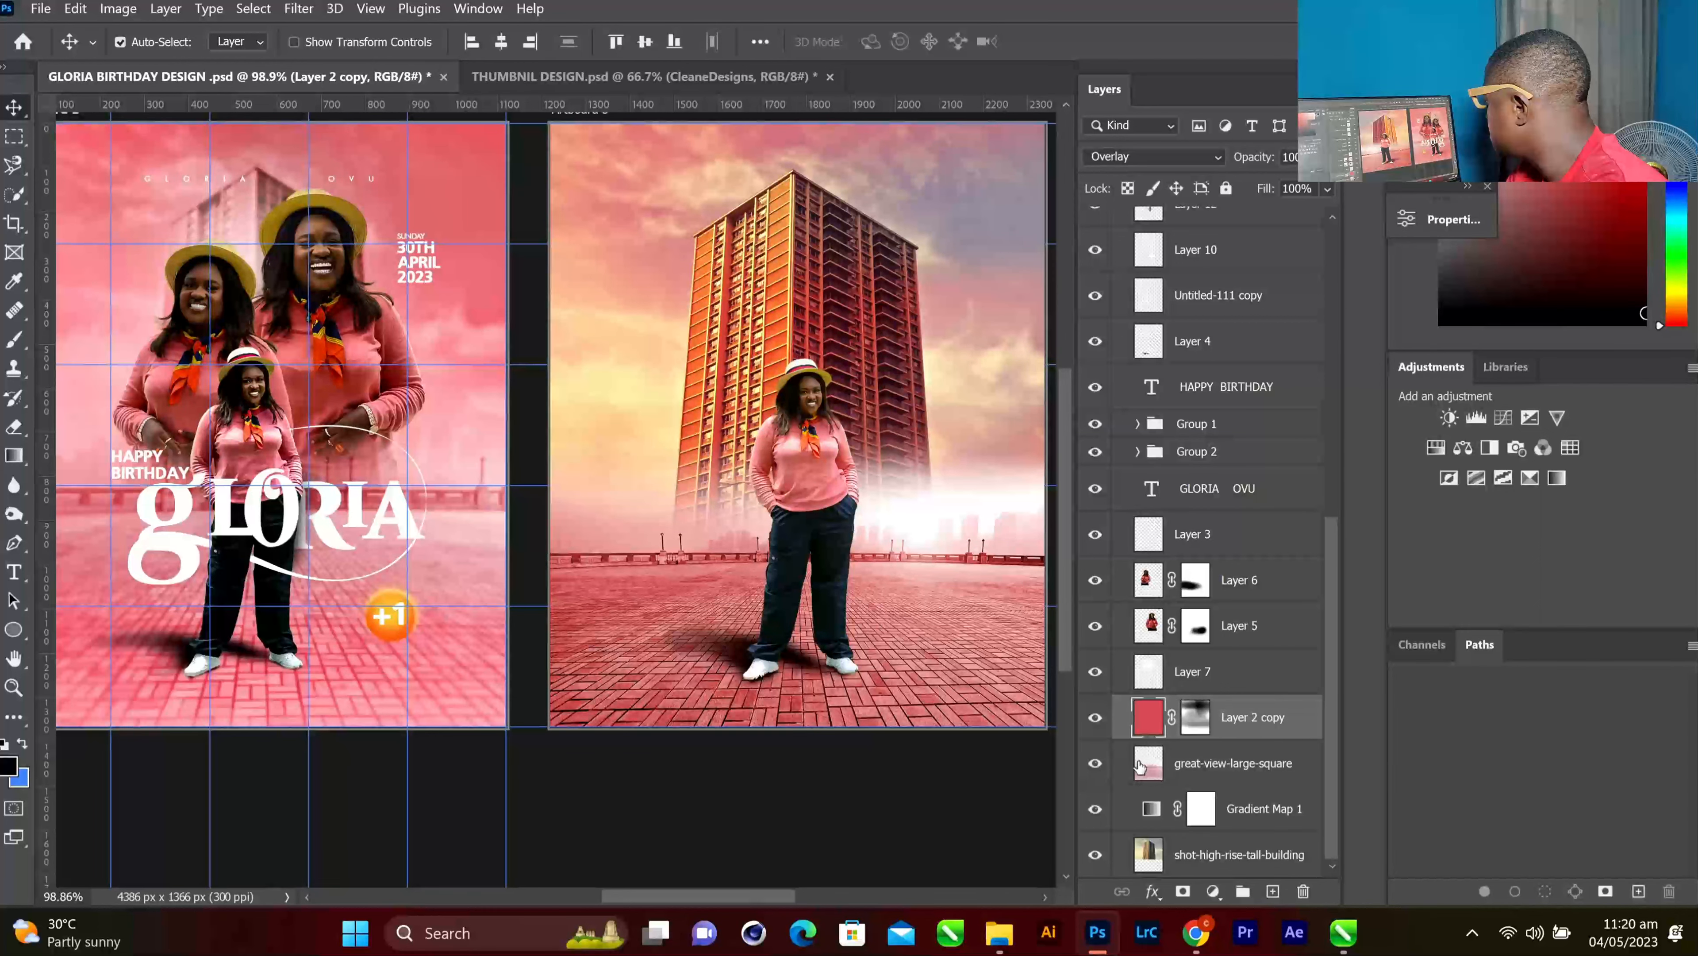
Hide Layer 7 and select the pasted Layer 2 copy in Artboard 3
{"action": "left_click", "coordinate": [1207, 765]}
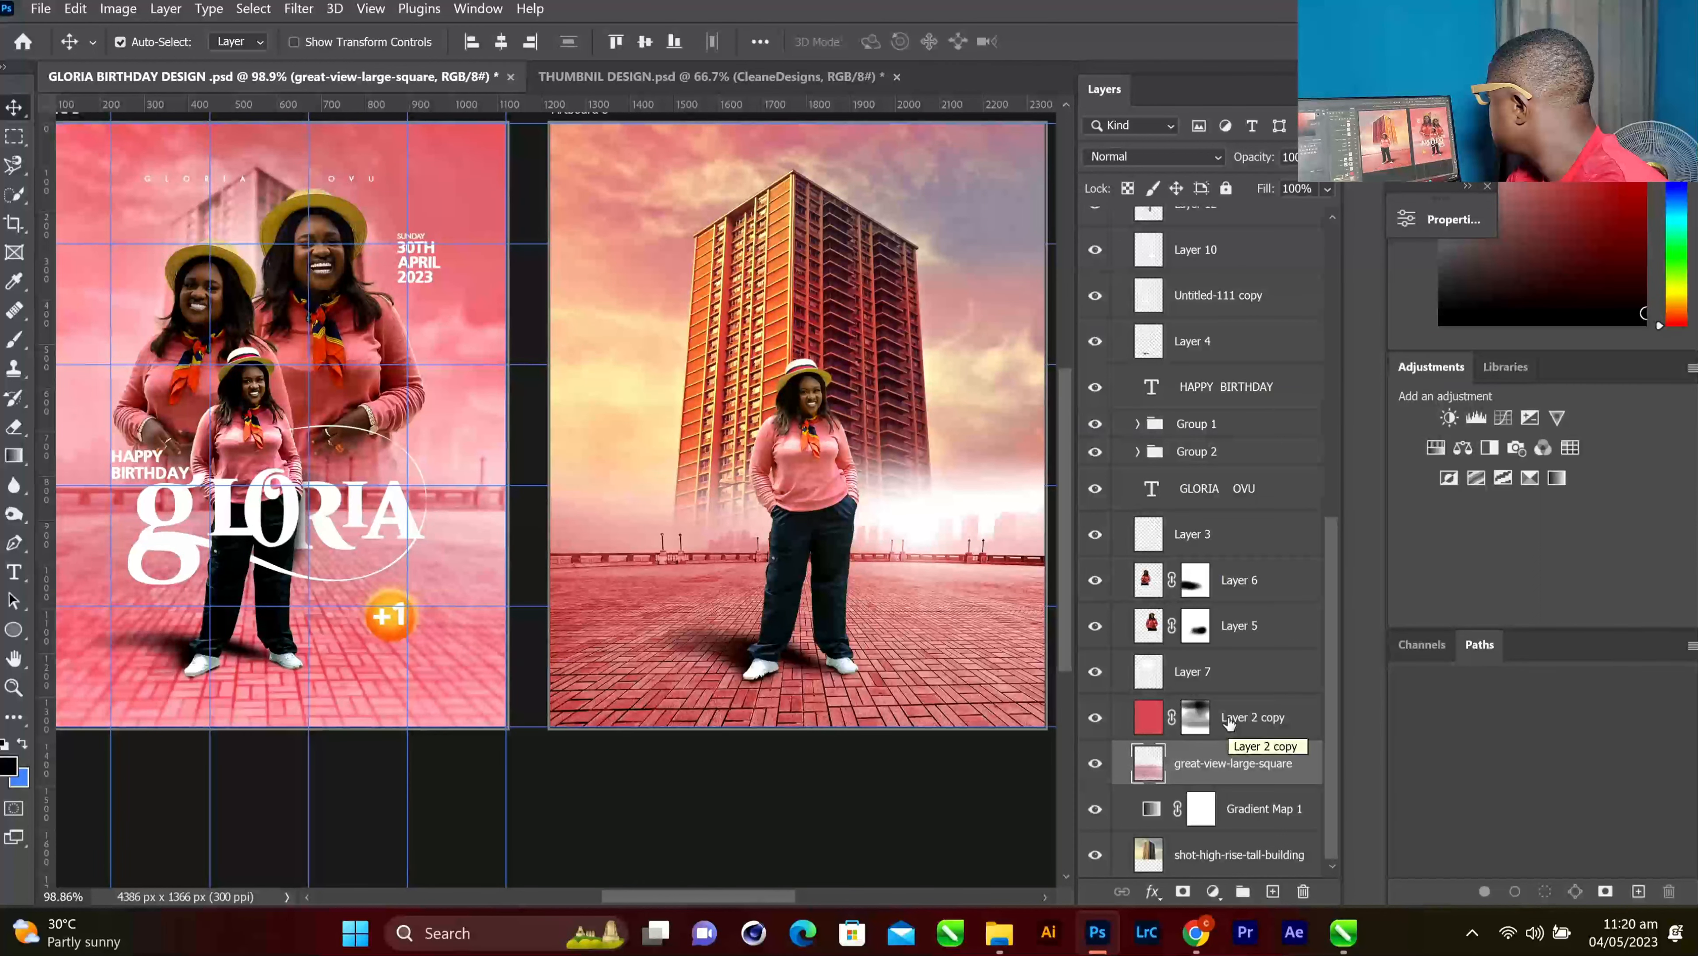
{"action": "left_click", "coordinate": [1095, 671]}
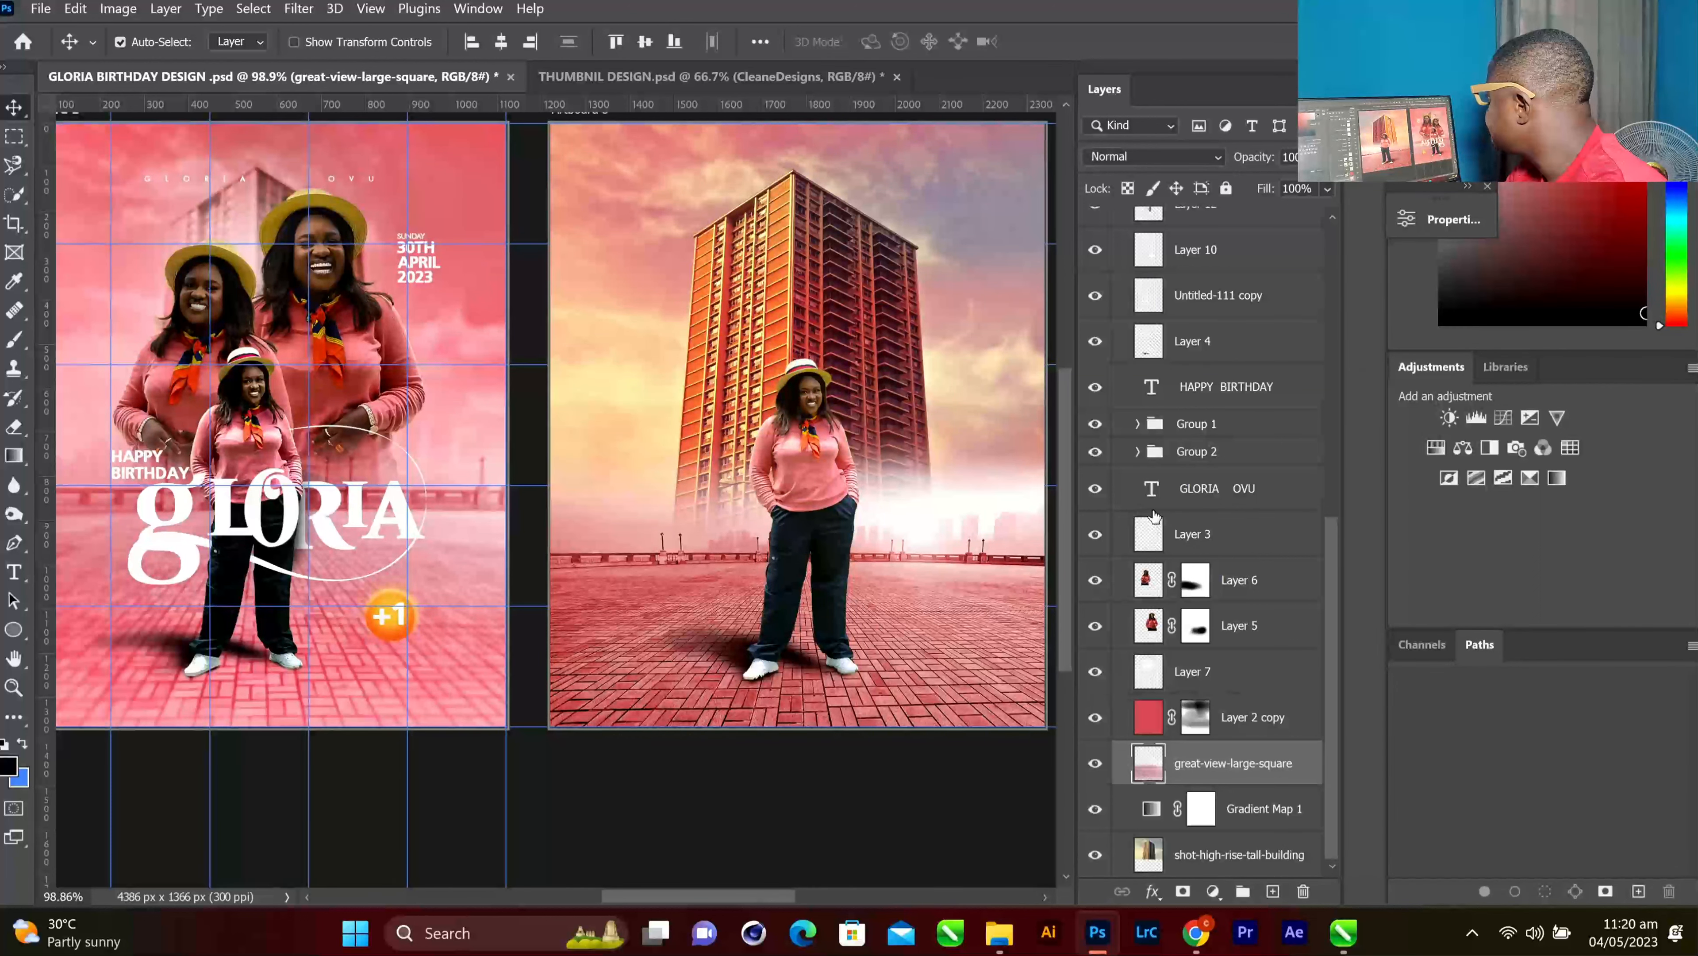
{"action": "scroll", "coordinate": [1191, 334], "scroll_direction": "up", "scroll_amount": 5}
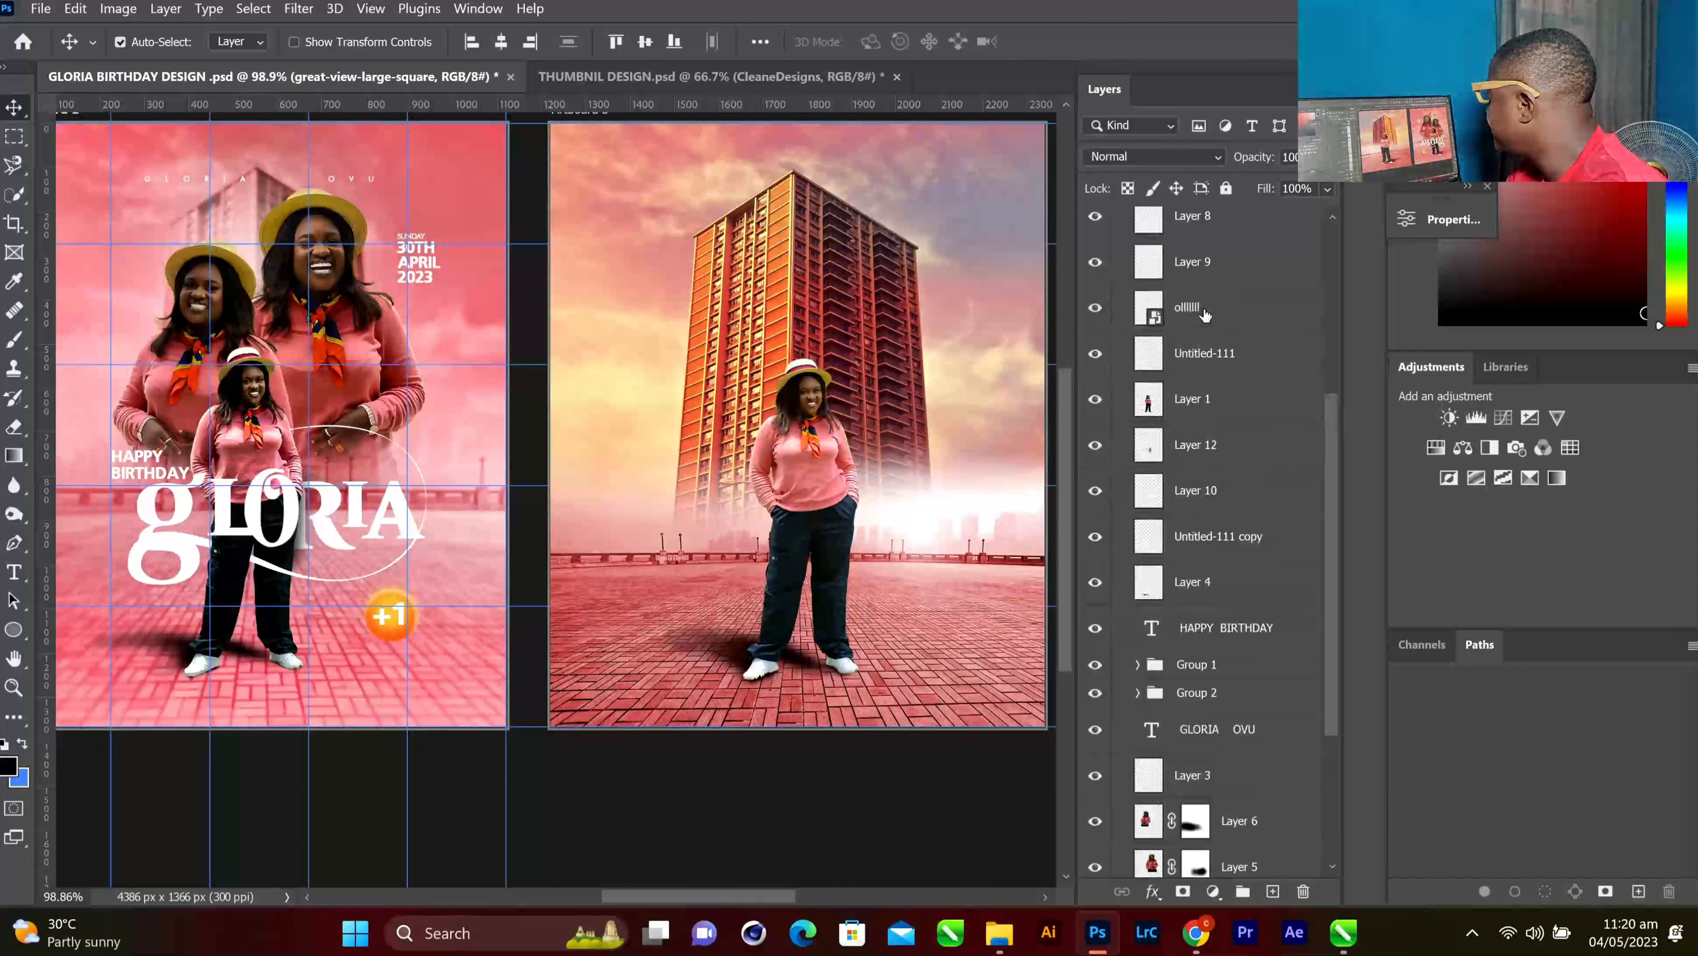
{"action": "scroll", "coordinate": [1205, 314], "scroll_direction": "up", "scroll_amount": 7}
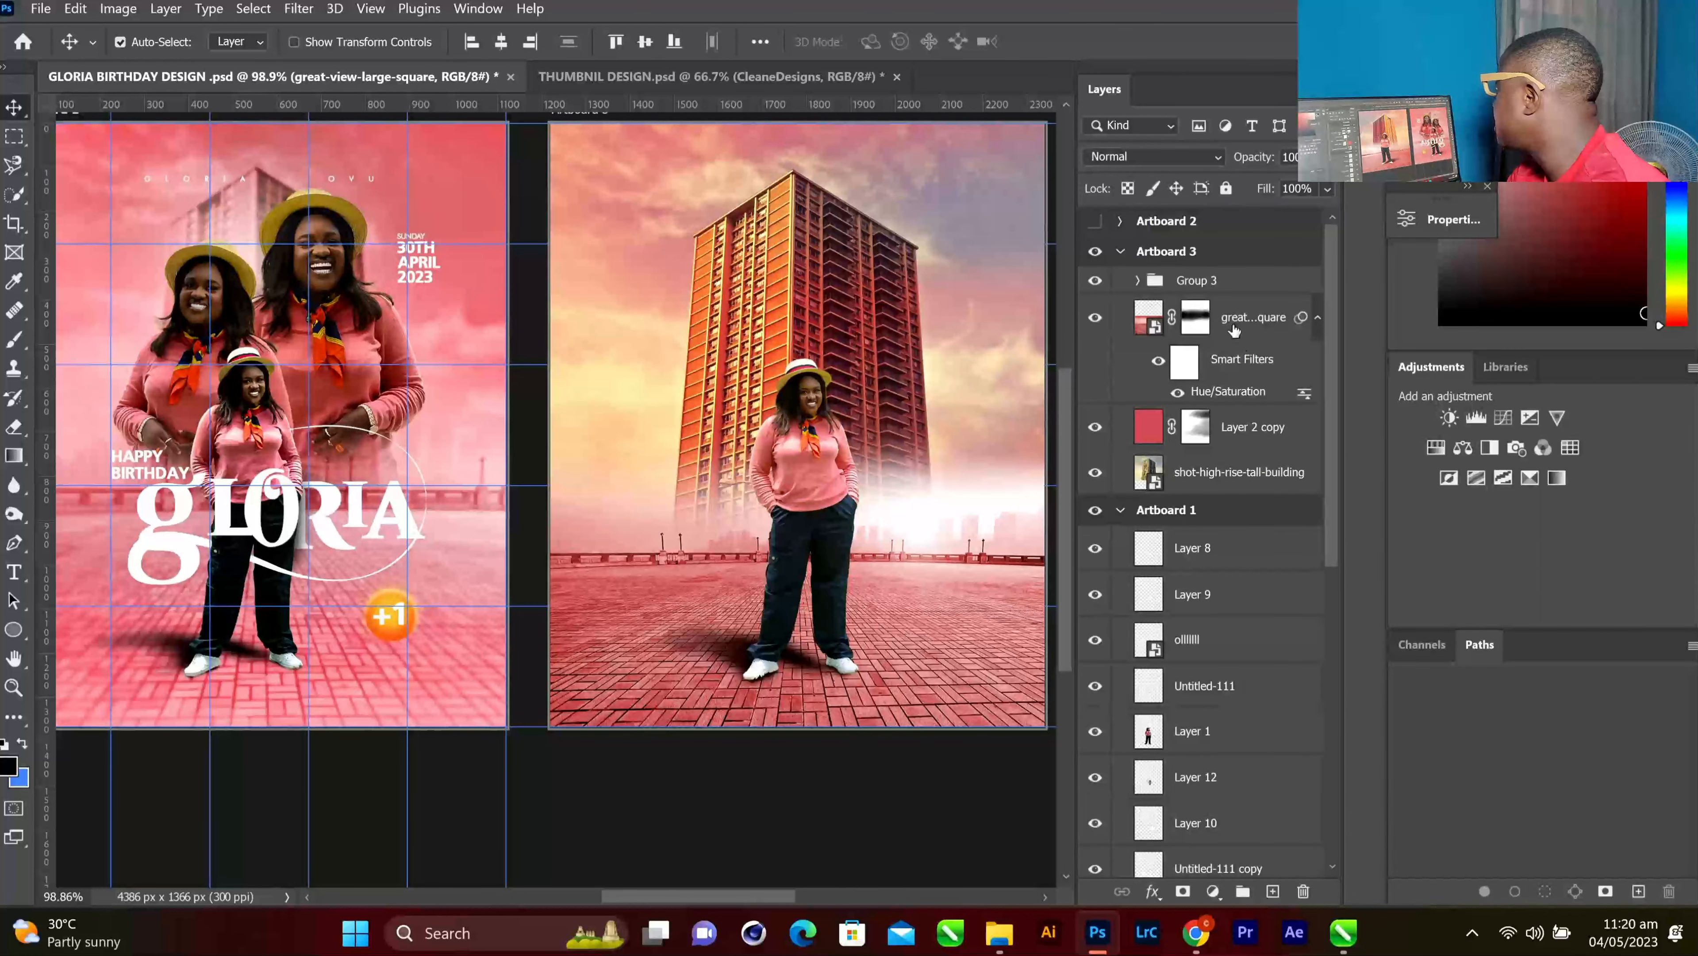
{"action": "left_click", "coordinate": [1246, 326]}
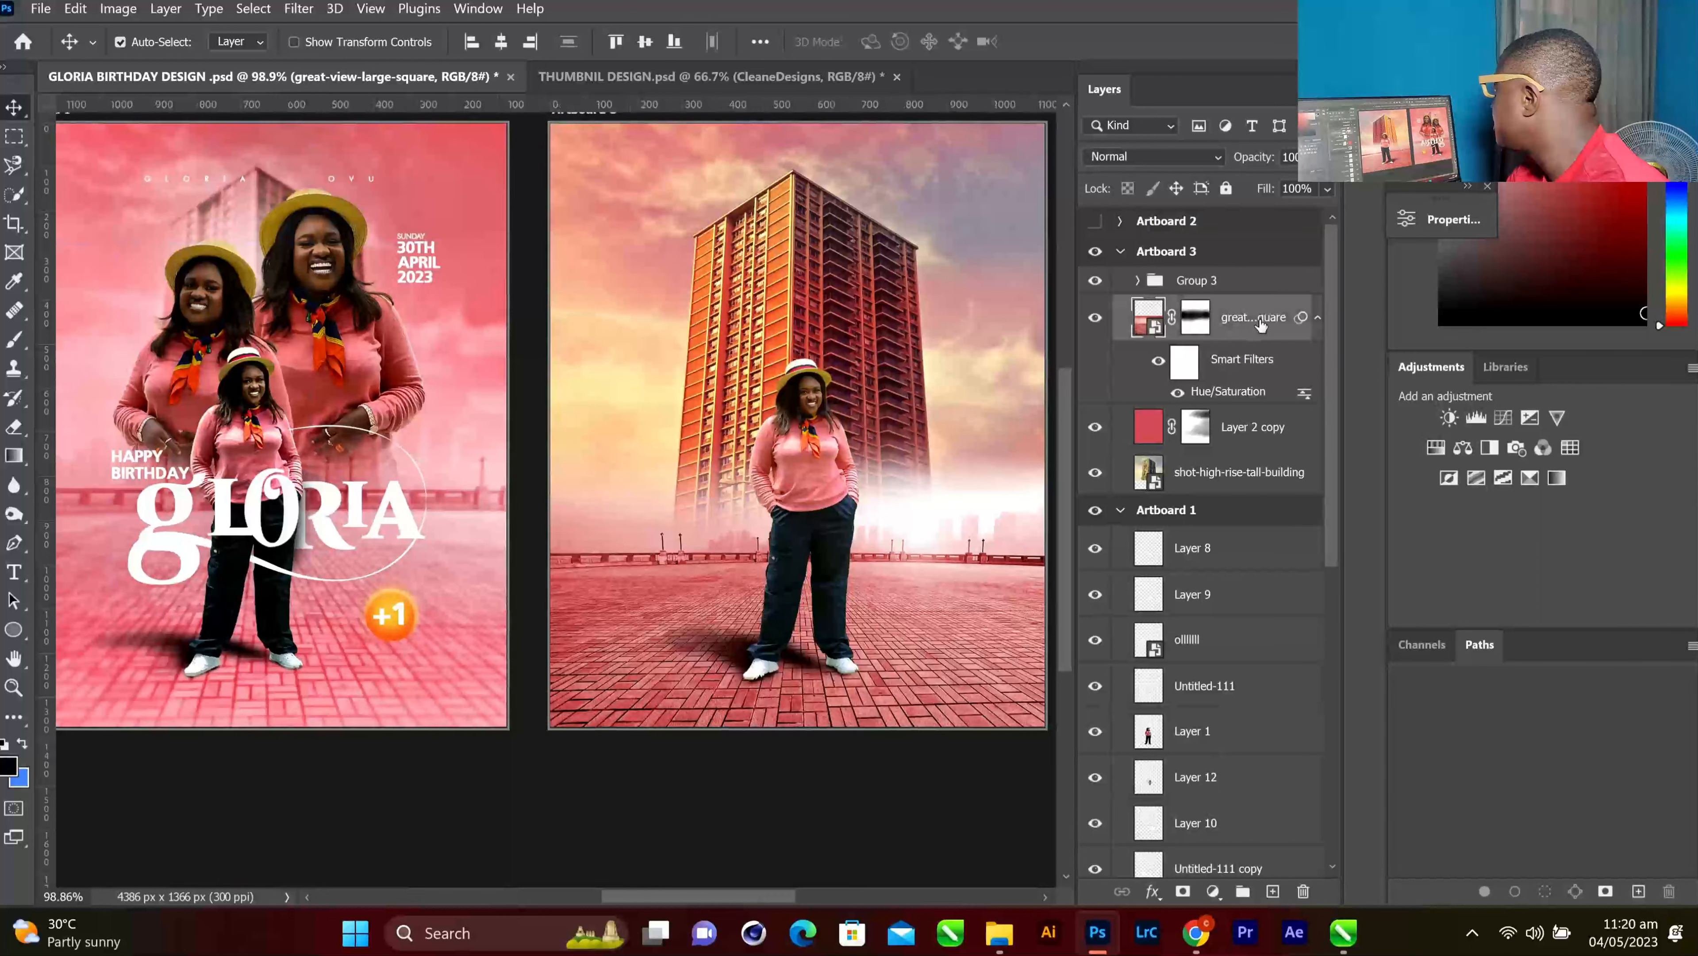
{"action": "left_click", "coordinate": [1237, 431]}
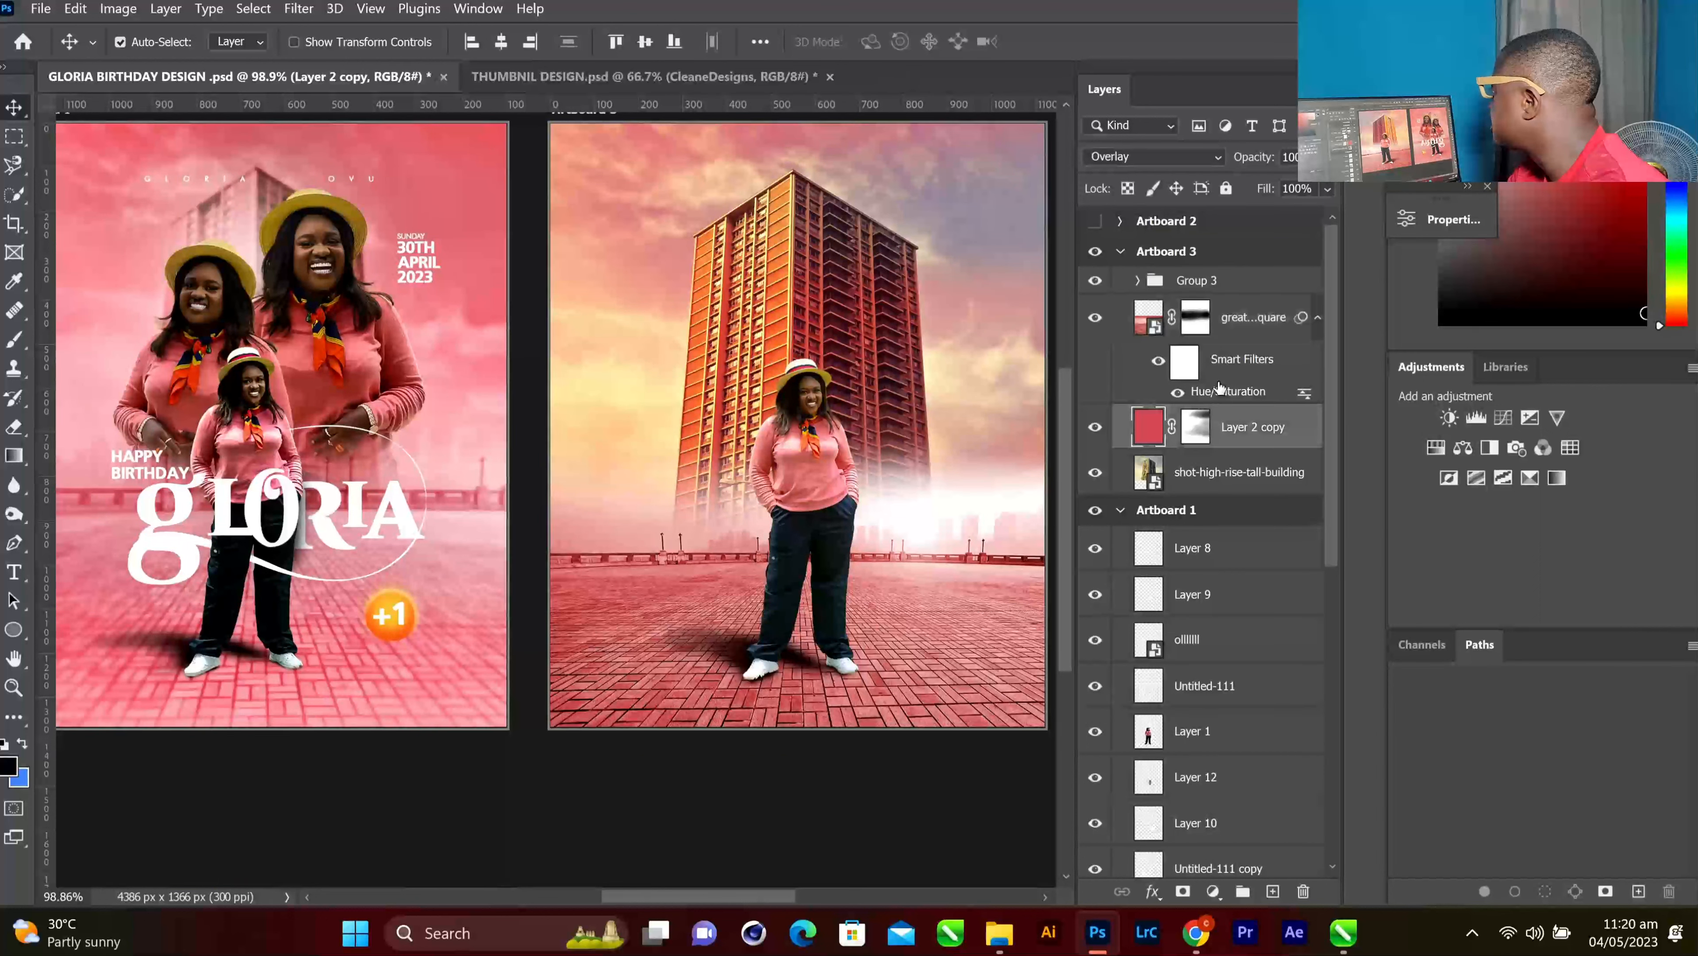
Change Layer 2 copy's blend mode to Overlay after browsing the other modes
{"action": "left_click", "coordinate": [1142, 156]}
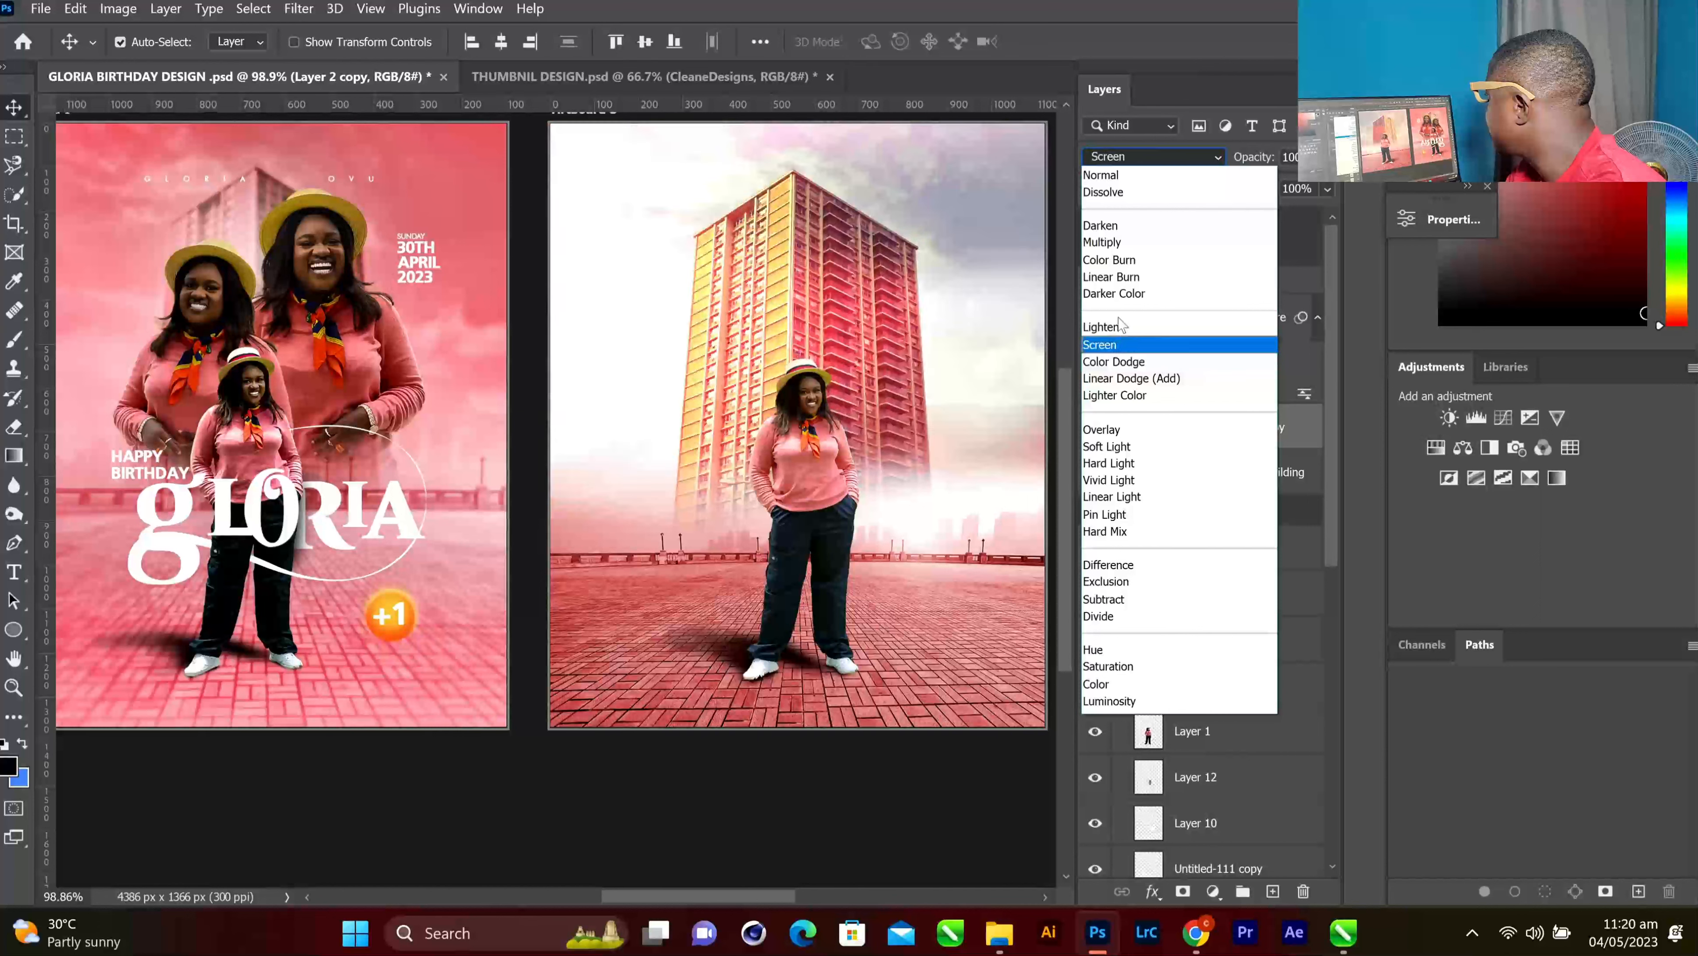
{"action": "left_click", "coordinate": [1131, 430]}
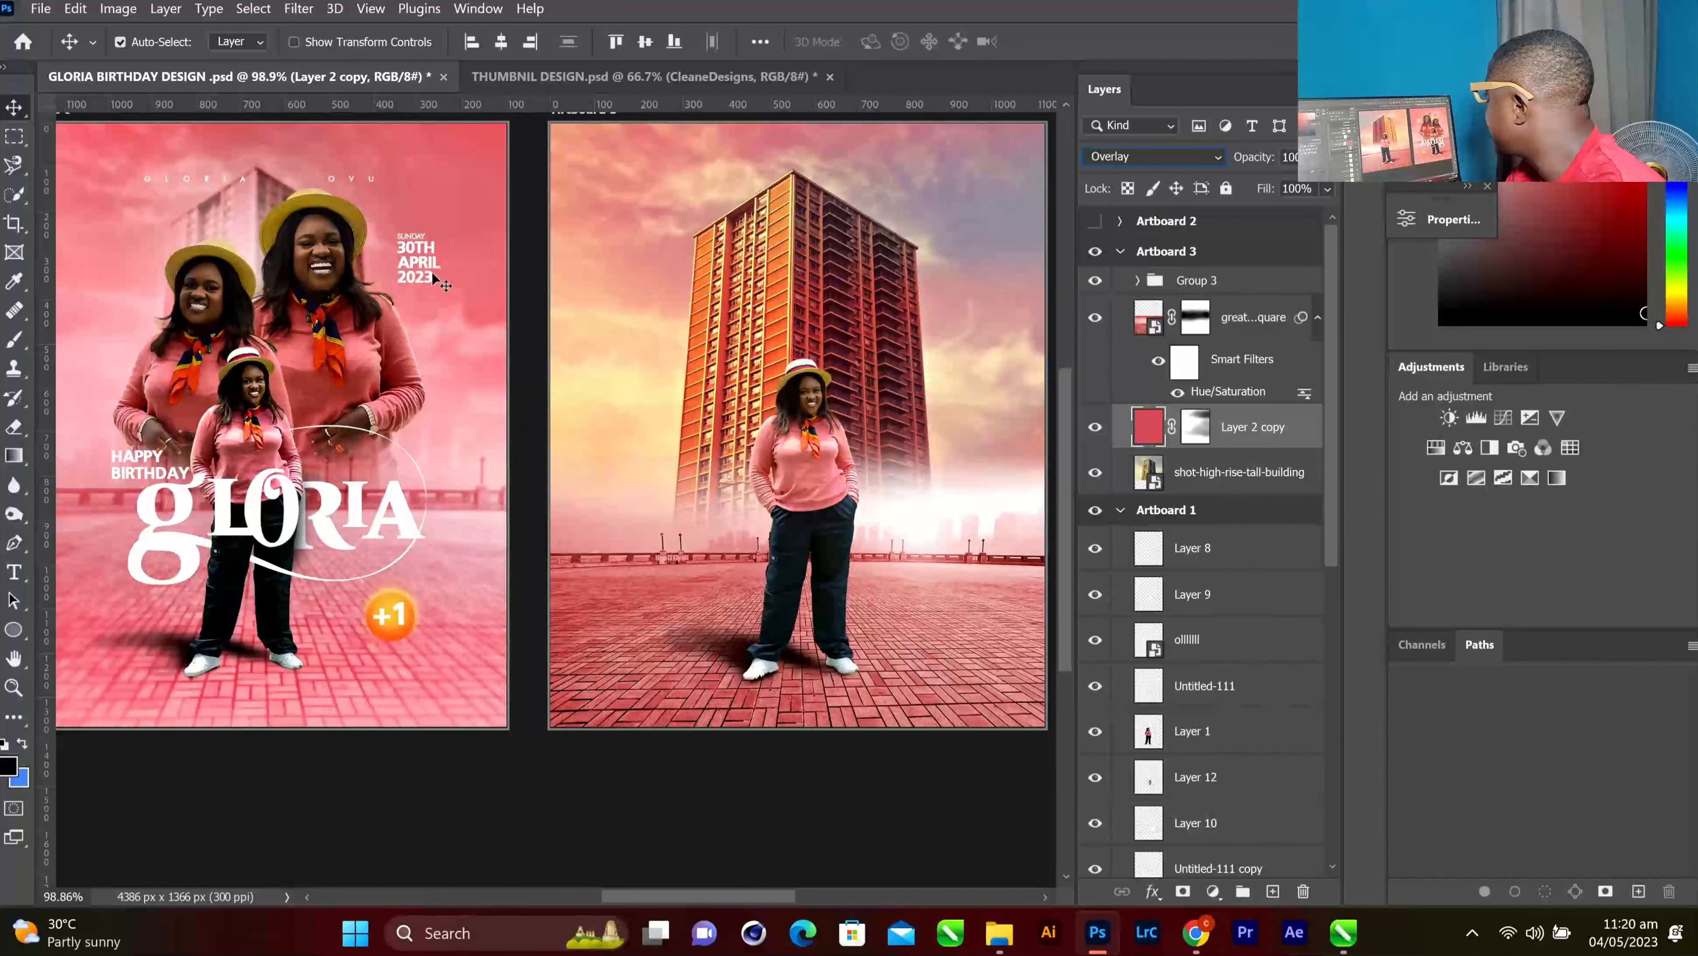
{"action": "scroll", "coordinate": [1201, 526], "scroll_direction": "down", "scroll_amount": 1}
{"action": "scroll", "coordinate": [1202, 529], "scroll_direction": "down", "scroll_amount": 2}
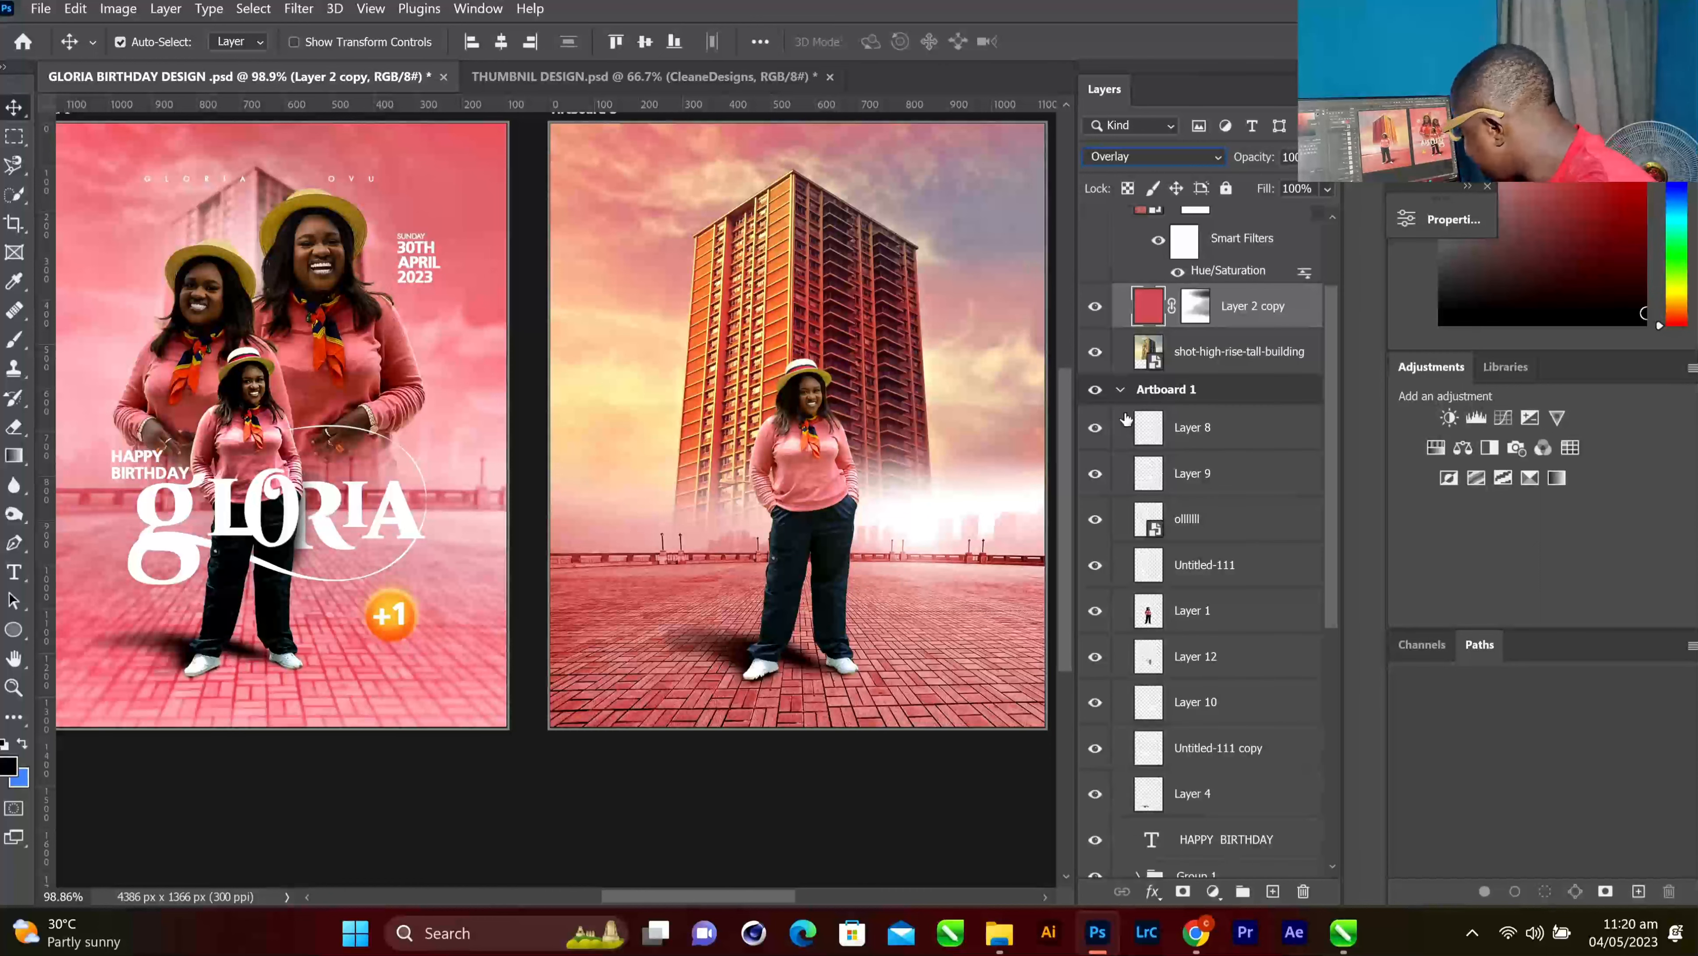
{"action": "scroll", "coordinate": [1210, 576], "scroll_direction": "down", "scroll_amount": 6}
{"action": "scroll", "coordinate": [1211, 601], "scroll_direction": "down", "scroll_amount": 3}
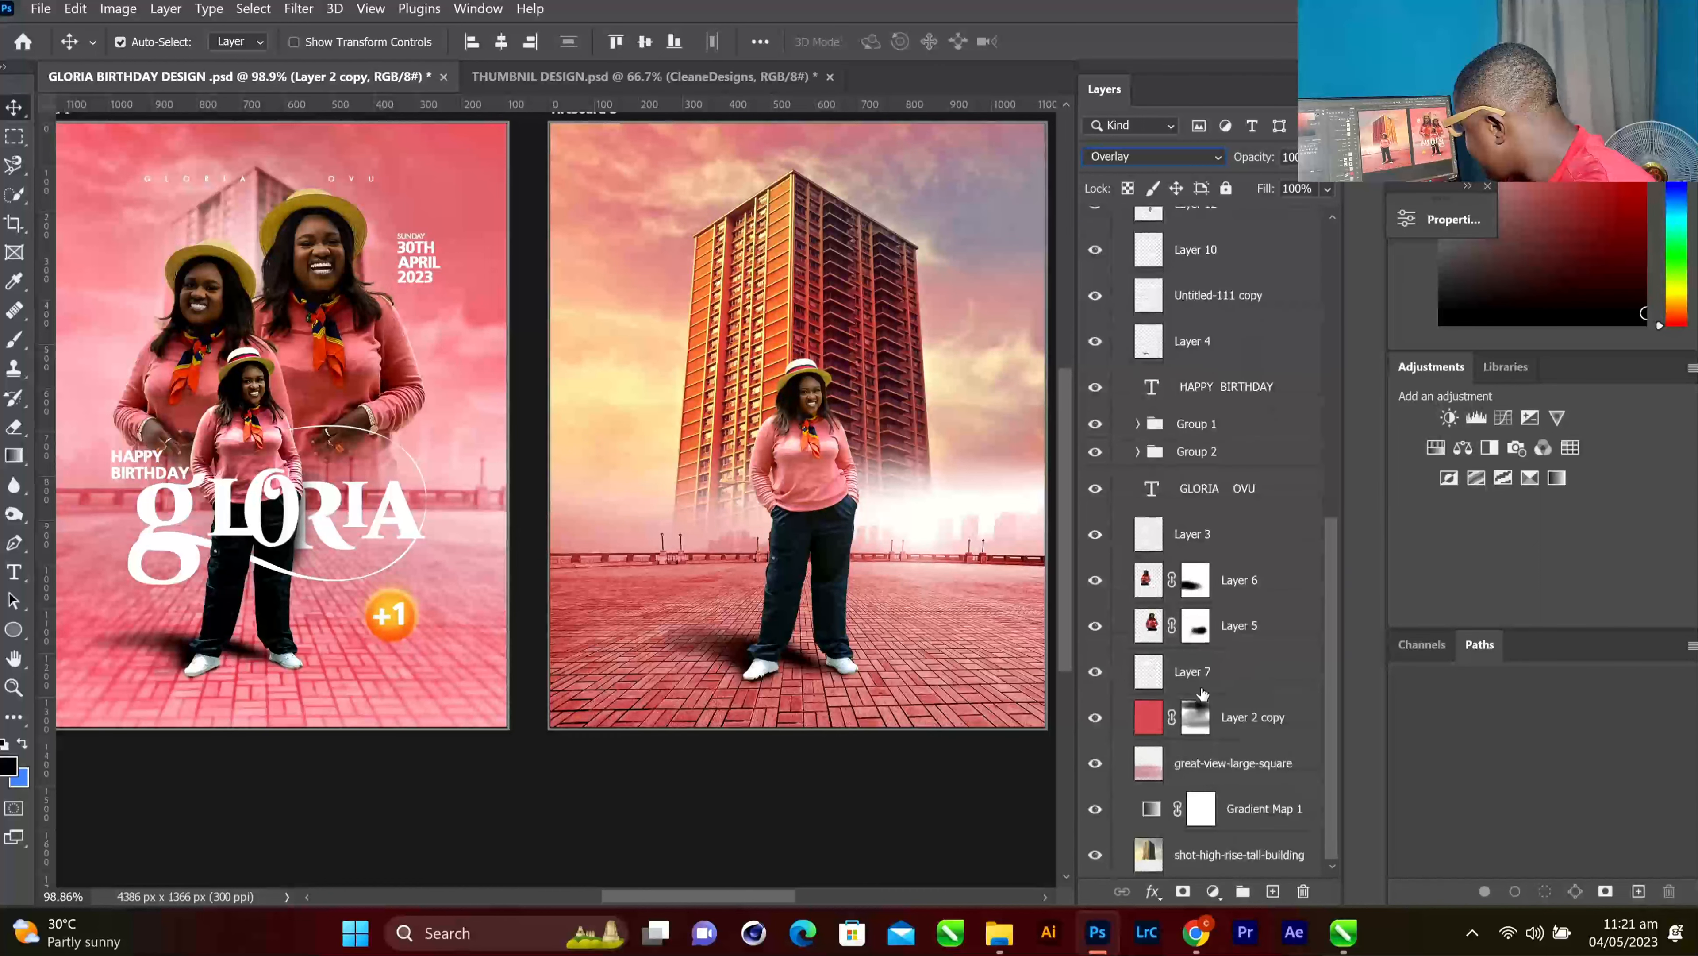
{"action": "left_click", "coordinate": [1096, 810]}
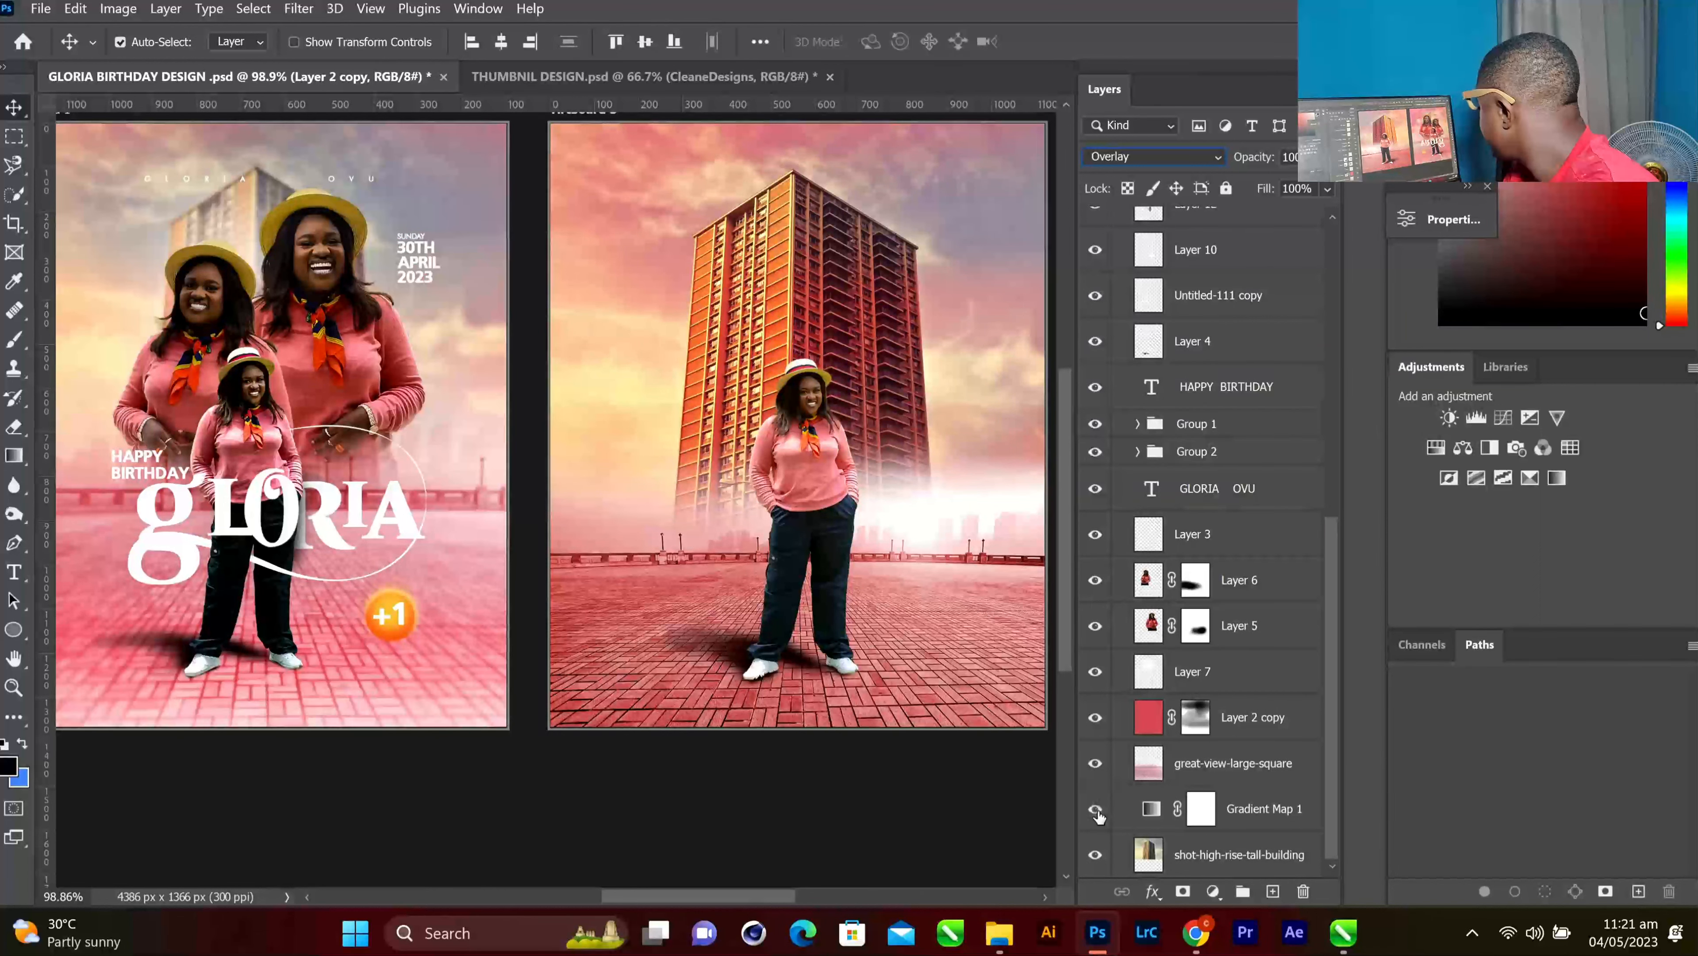
{"action": "left_click", "coordinate": [1096, 810]}
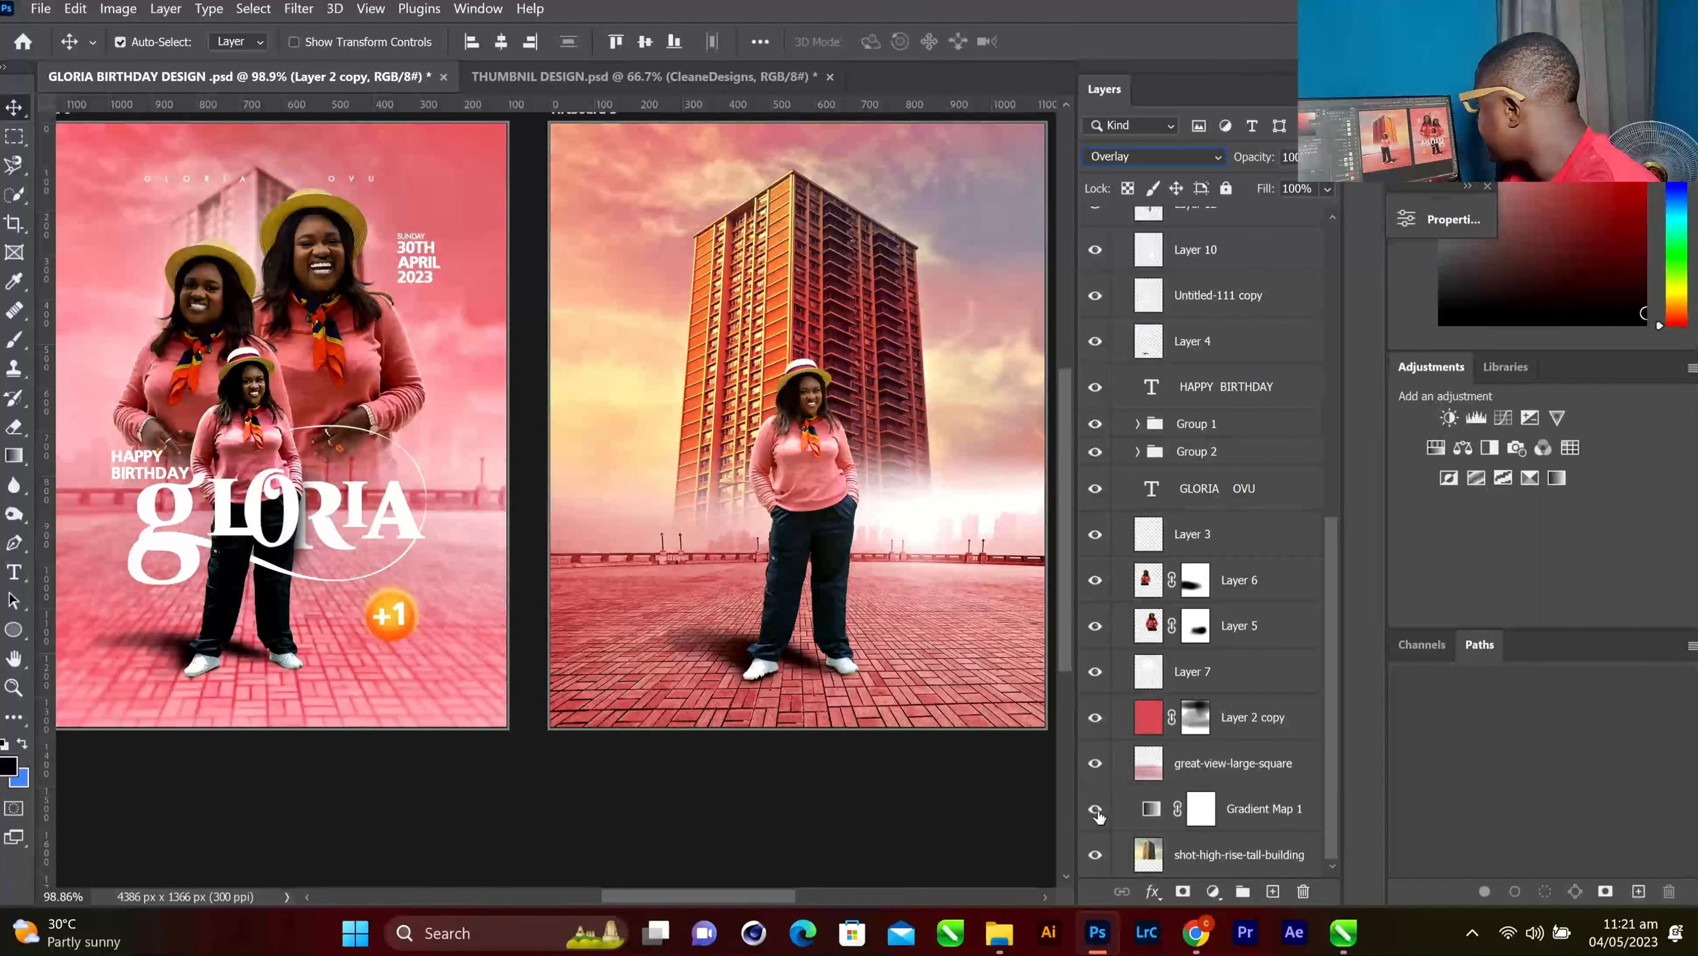
{"action": "left_click", "coordinate": [1226, 811]}
{"action": "key", "text": "ctrl"}
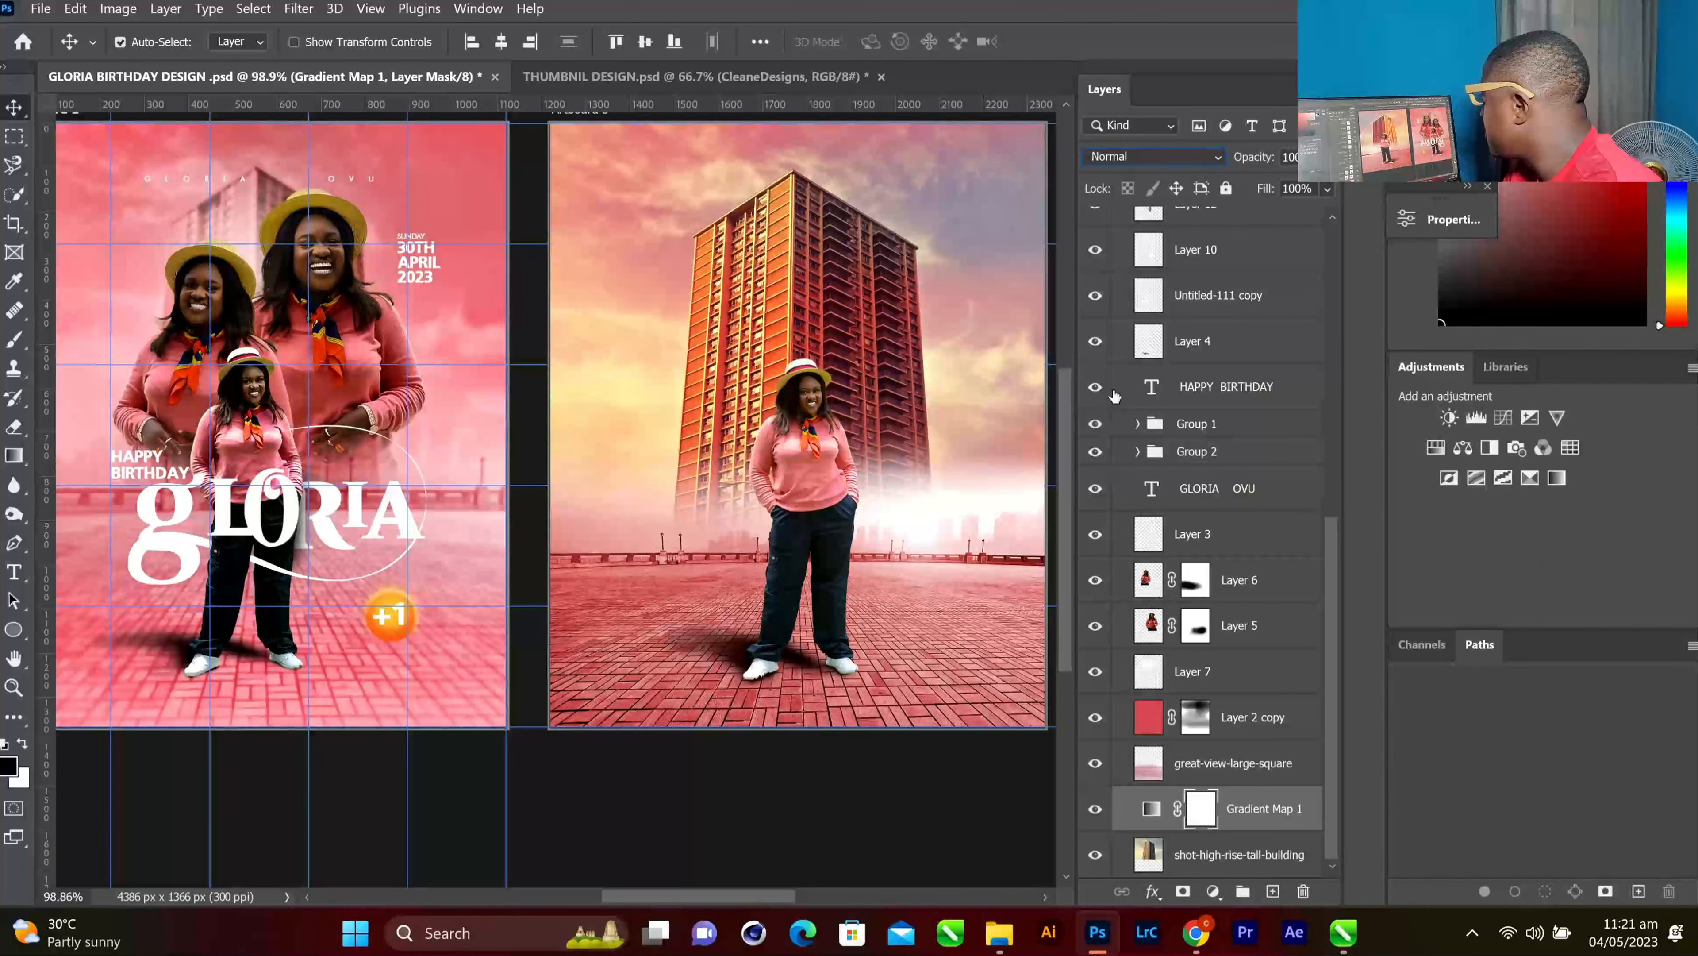
{"action": "scroll", "coordinate": [1142, 372], "scroll_direction": "up", "scroll_amount": 5}
{"action": "scroll", "coordinate": [1141, 372], "scroll_direction": "up", "scroll_amount": 5}
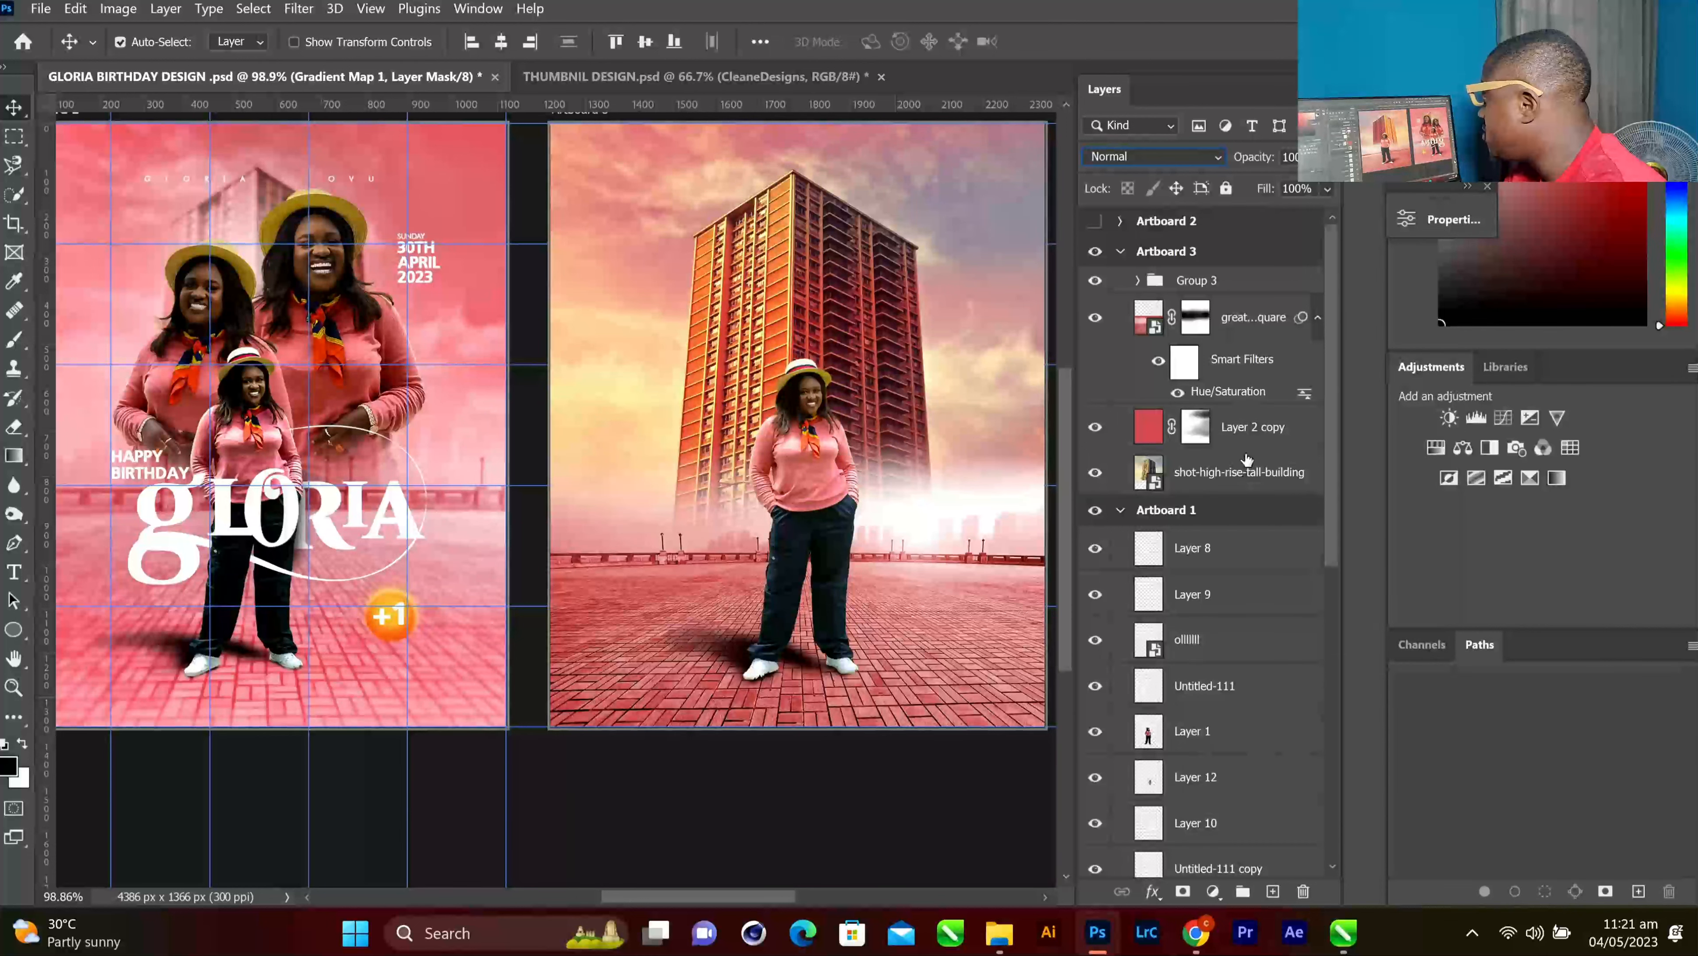
{"action": "left_click", "coordinate": [1235, 434]}
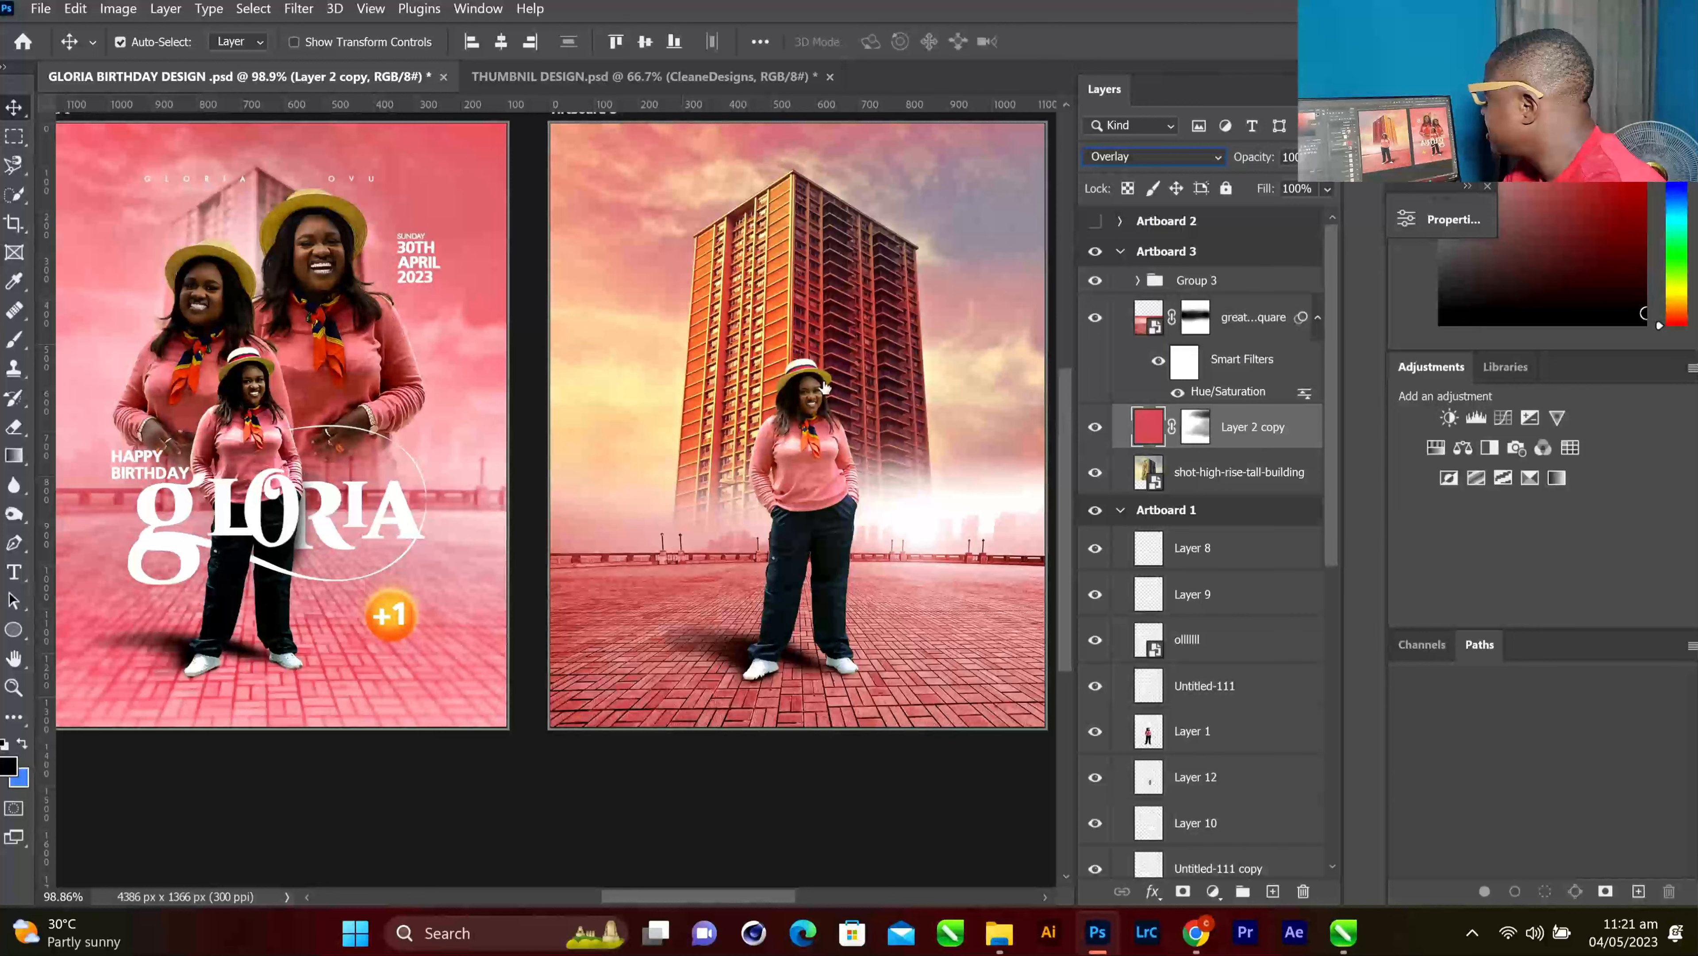
{"action": "double_click", "coordinate": [1227, 427]}
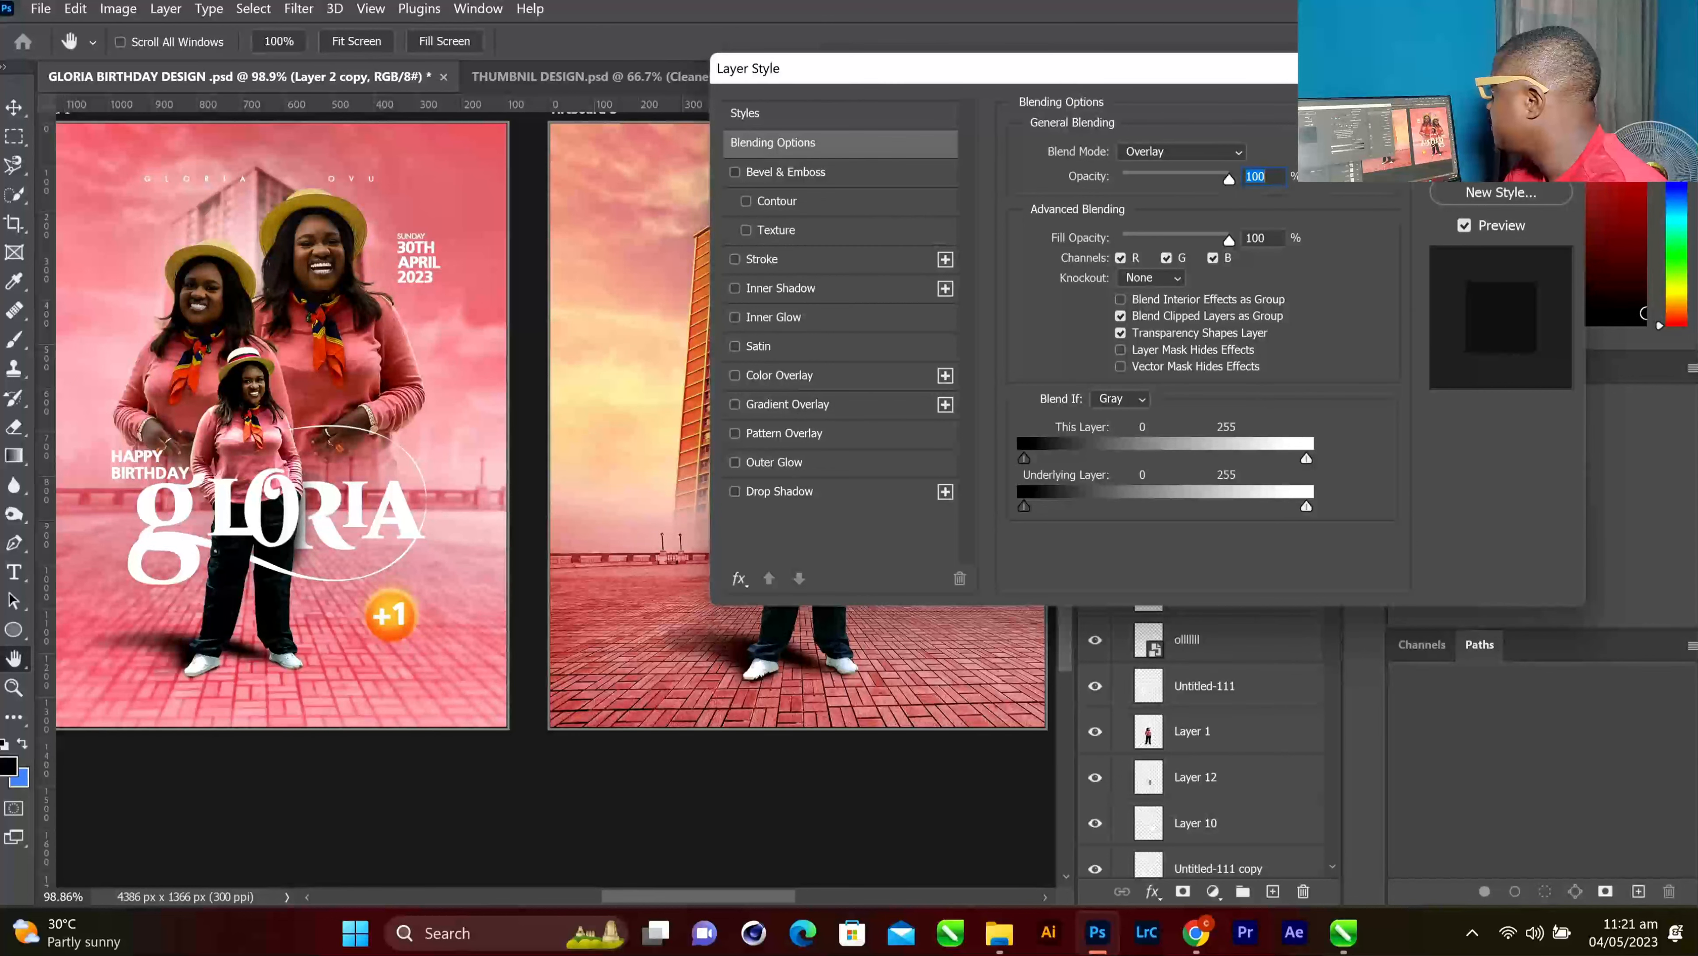
{"action": "left_click", "coordinate": [1492, 149]}
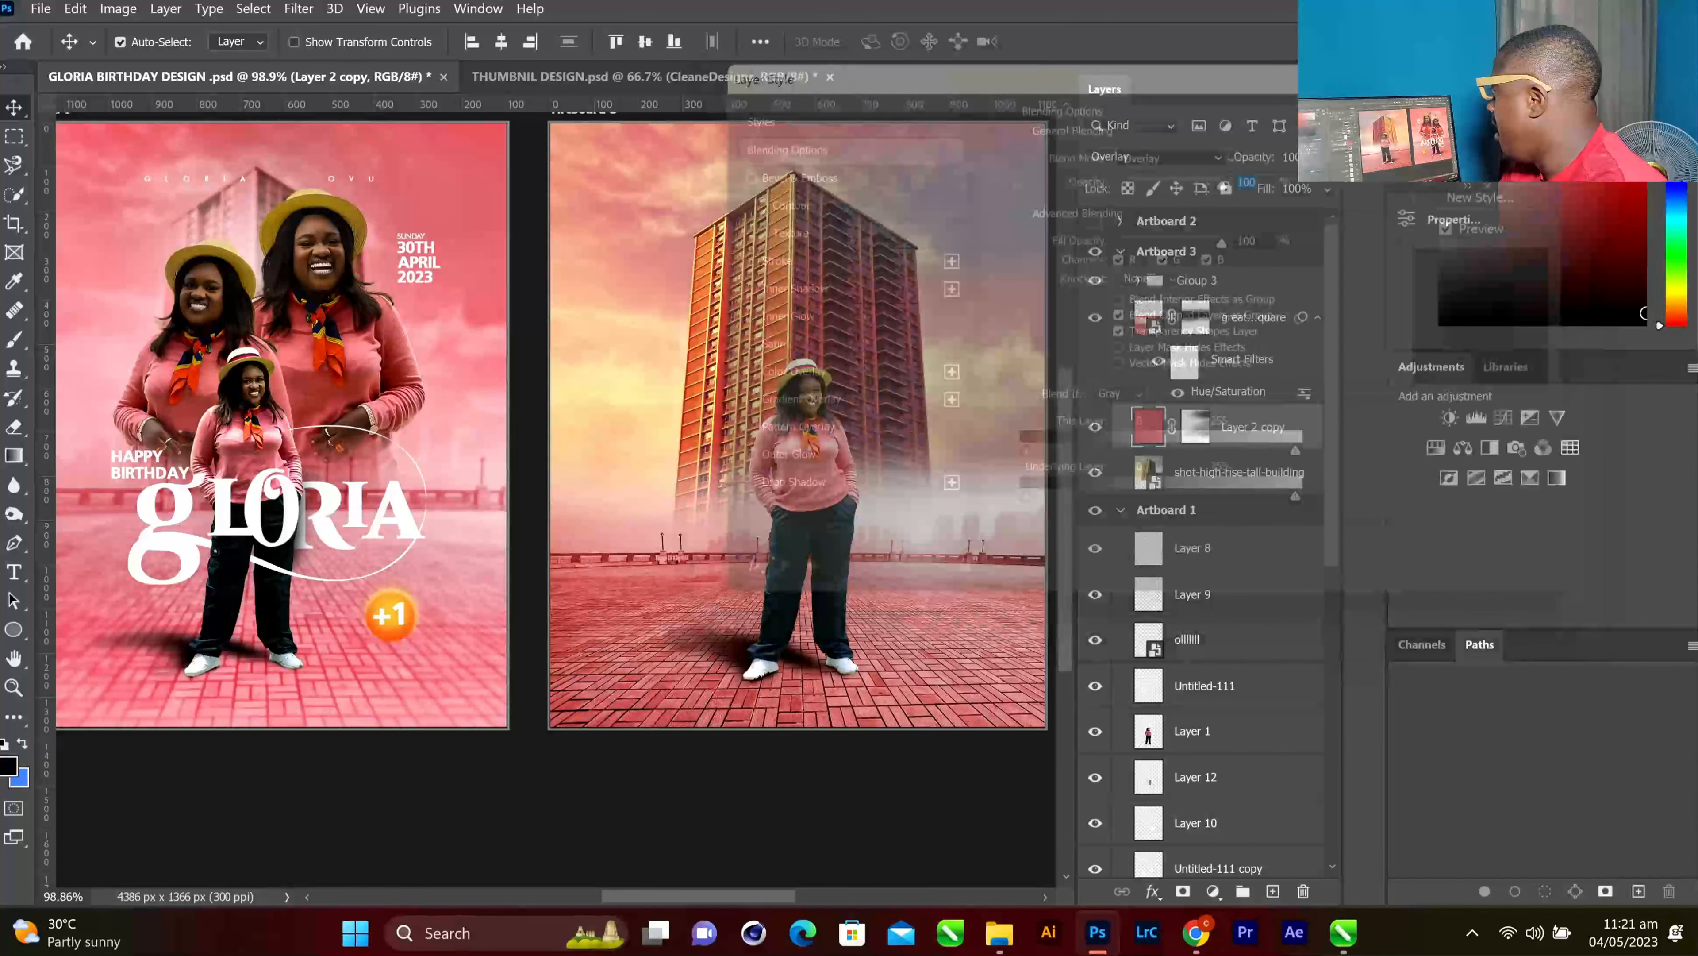
{"action": "left_click", "coordinate": [1448, 142]}
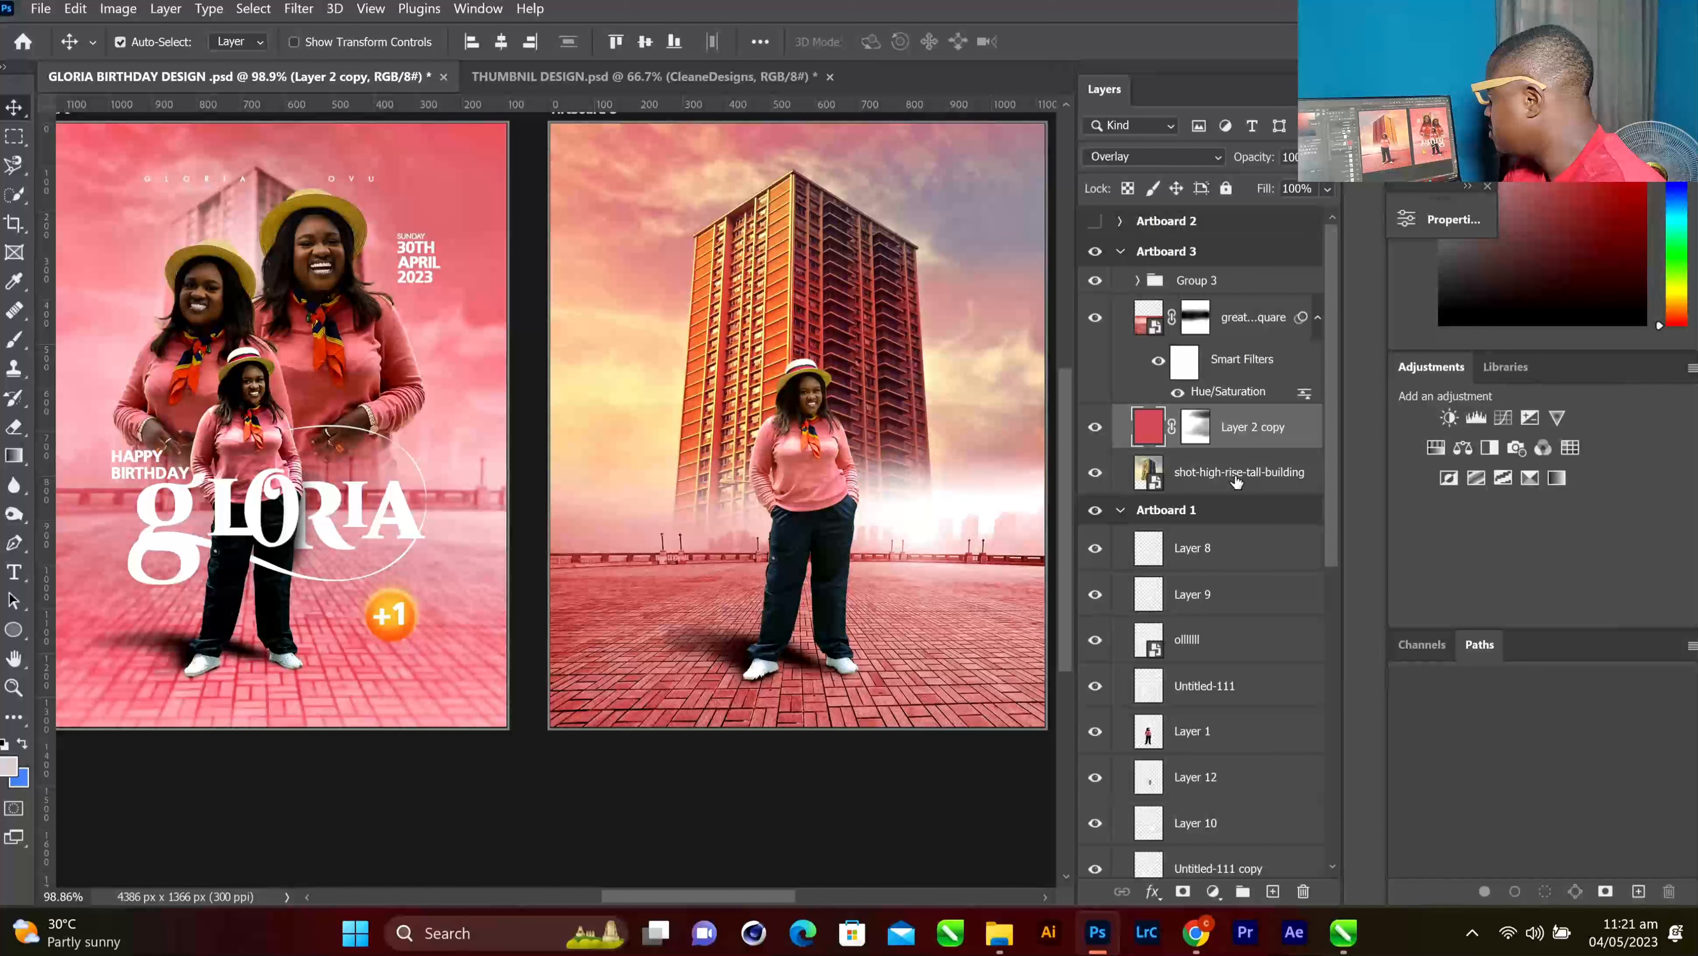
Add a Gradient Map adjustment above the tall-building photo layer
{"action": "left_click", "coordinate": [1236, 481]}
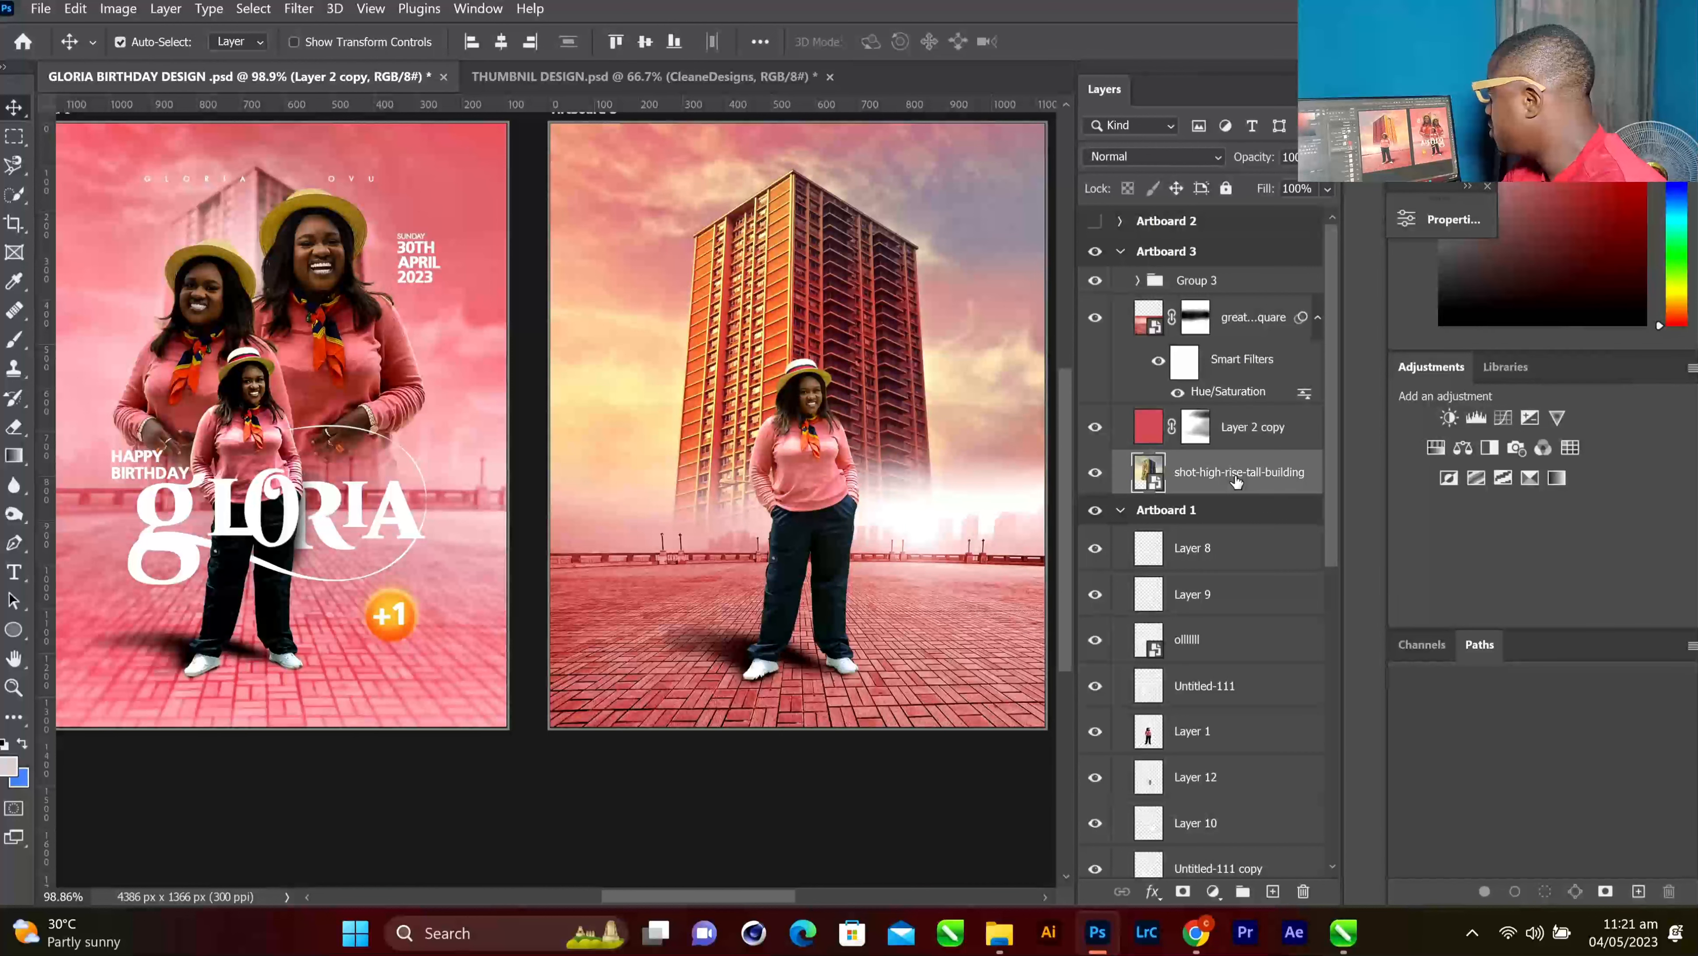
{"action": "left_click", "coordinate": [1553, 478]}
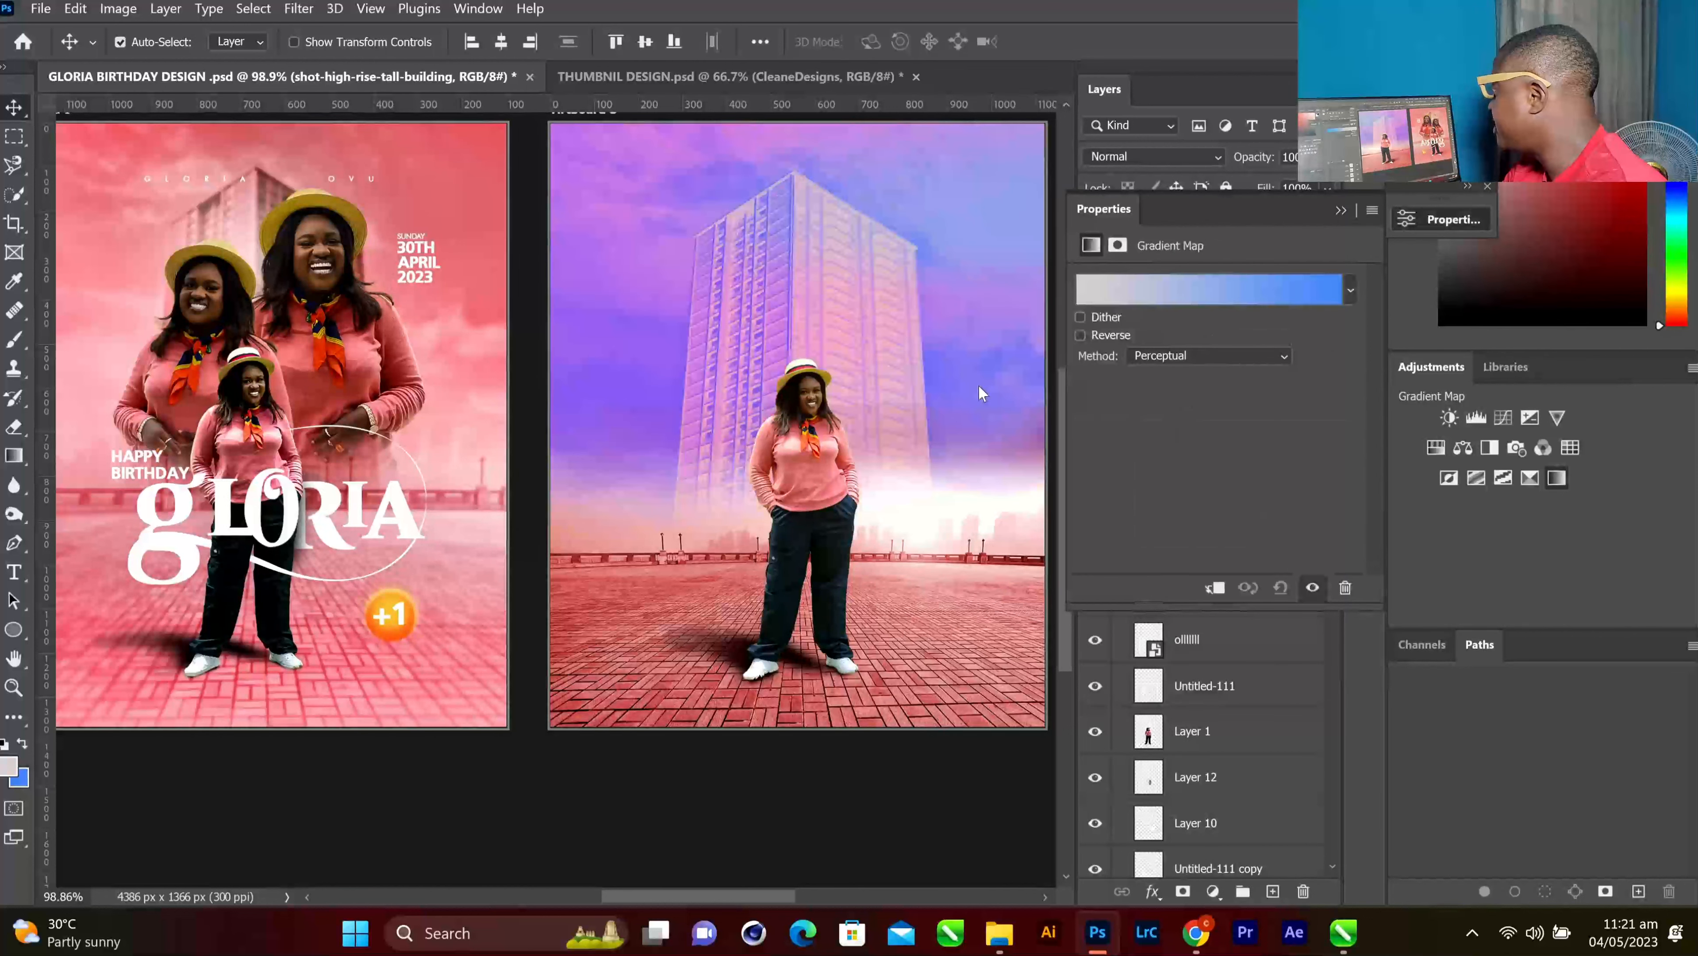
{"action": "left_click", "coordinate": [1179, 291]}
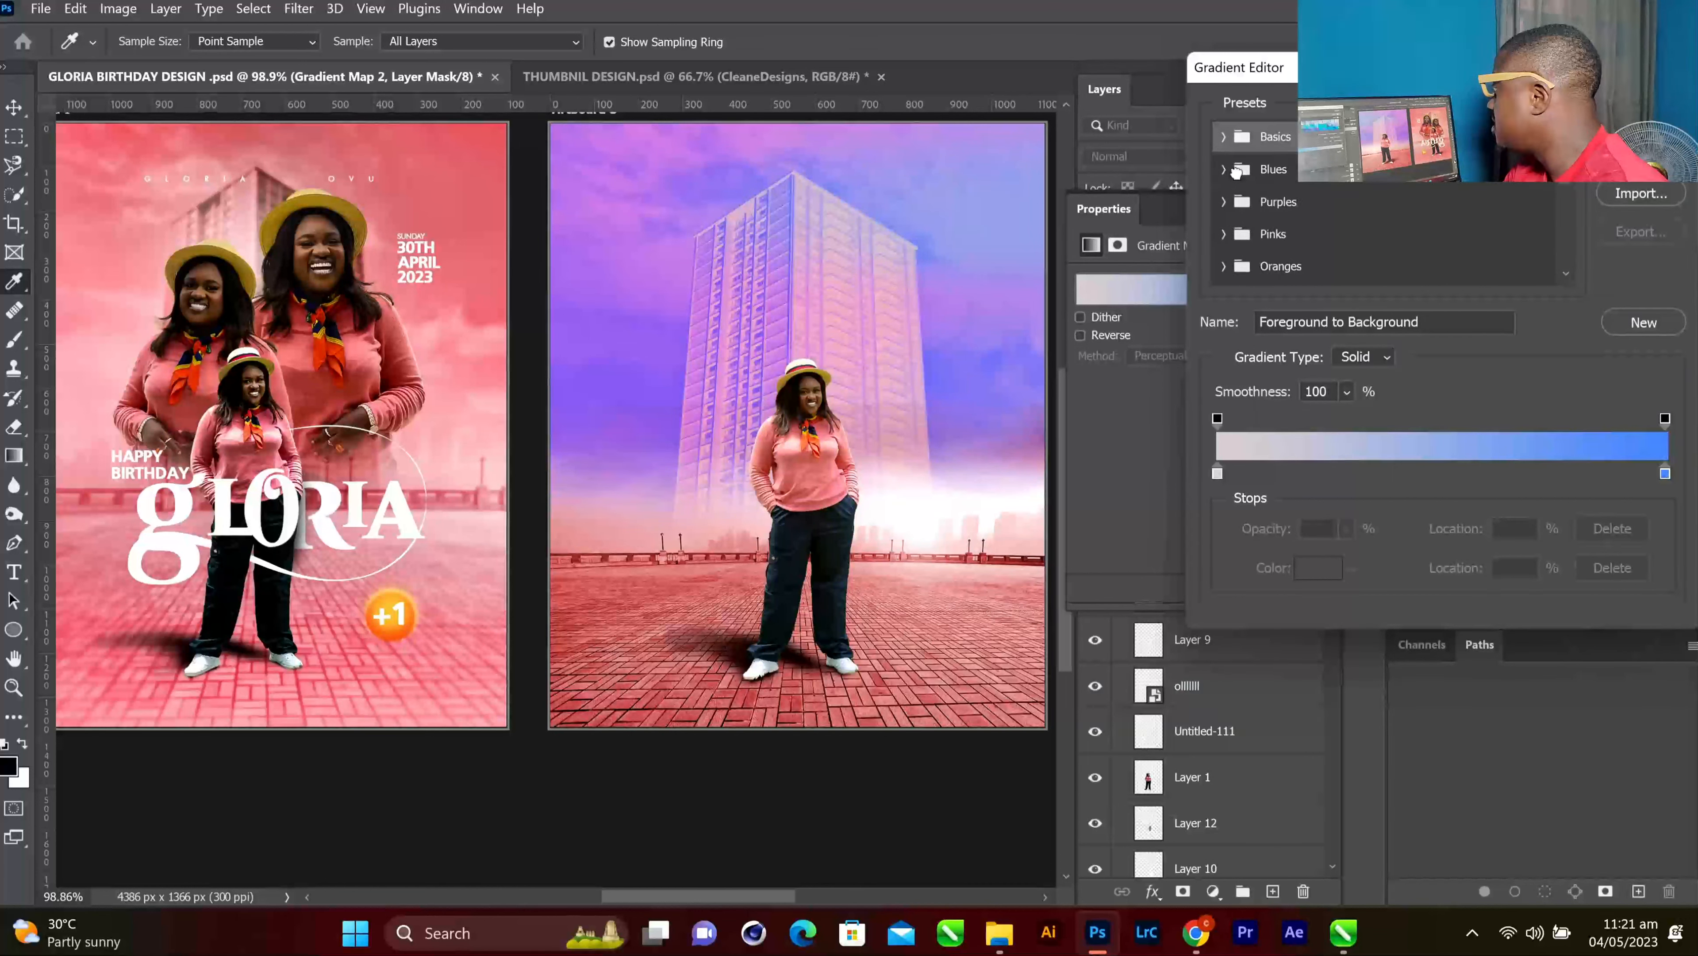
{"action": "left_click", "coordinate": [1236, 171]}
{"action": "left_click", "coordinate": [1626, 155]}
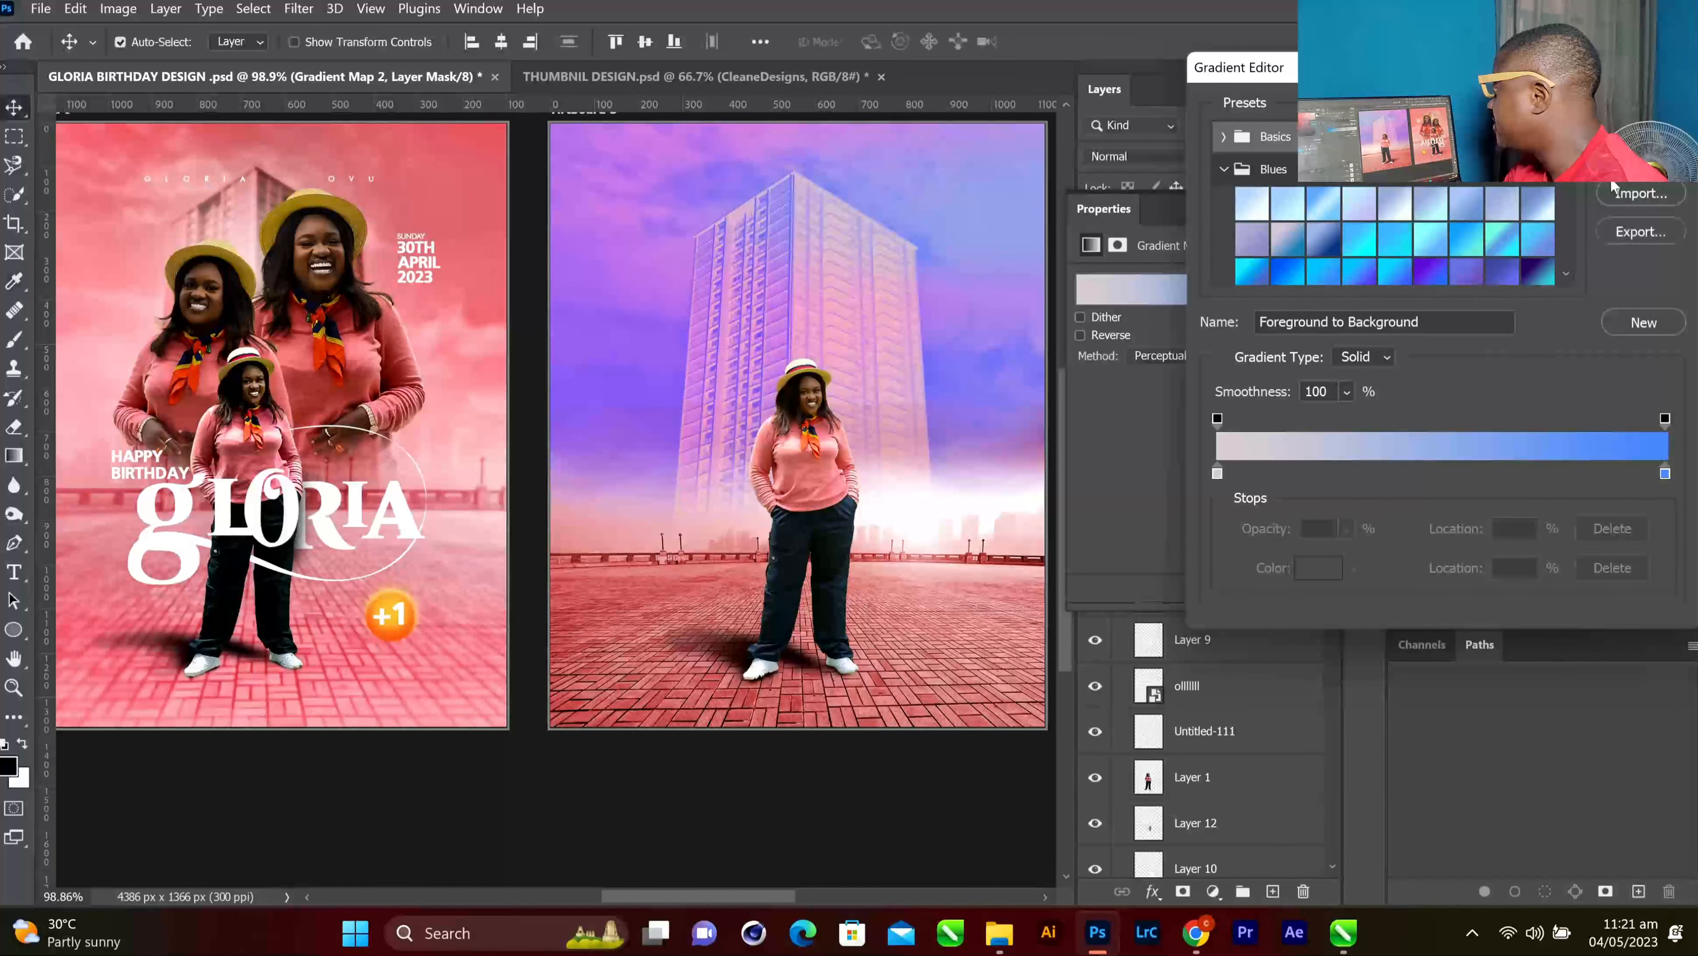
{"action": "left_click", "coordinate": [1271, 288]}
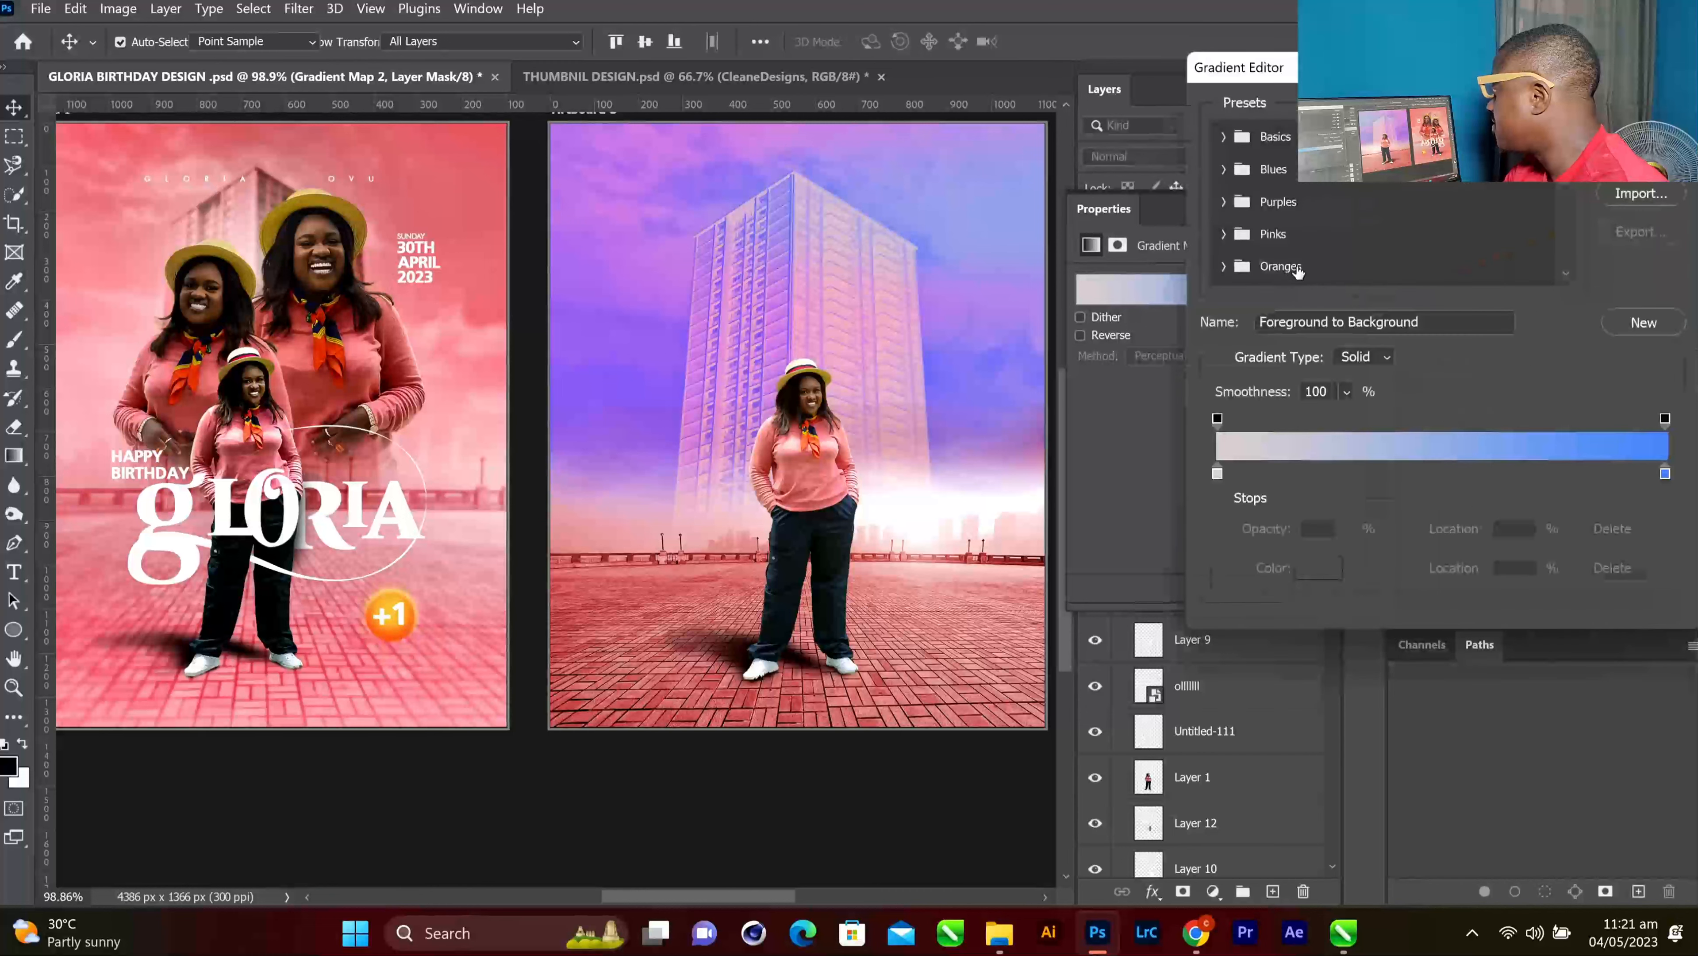
{"action": "left_click", "coordinate": [1633, 155]}
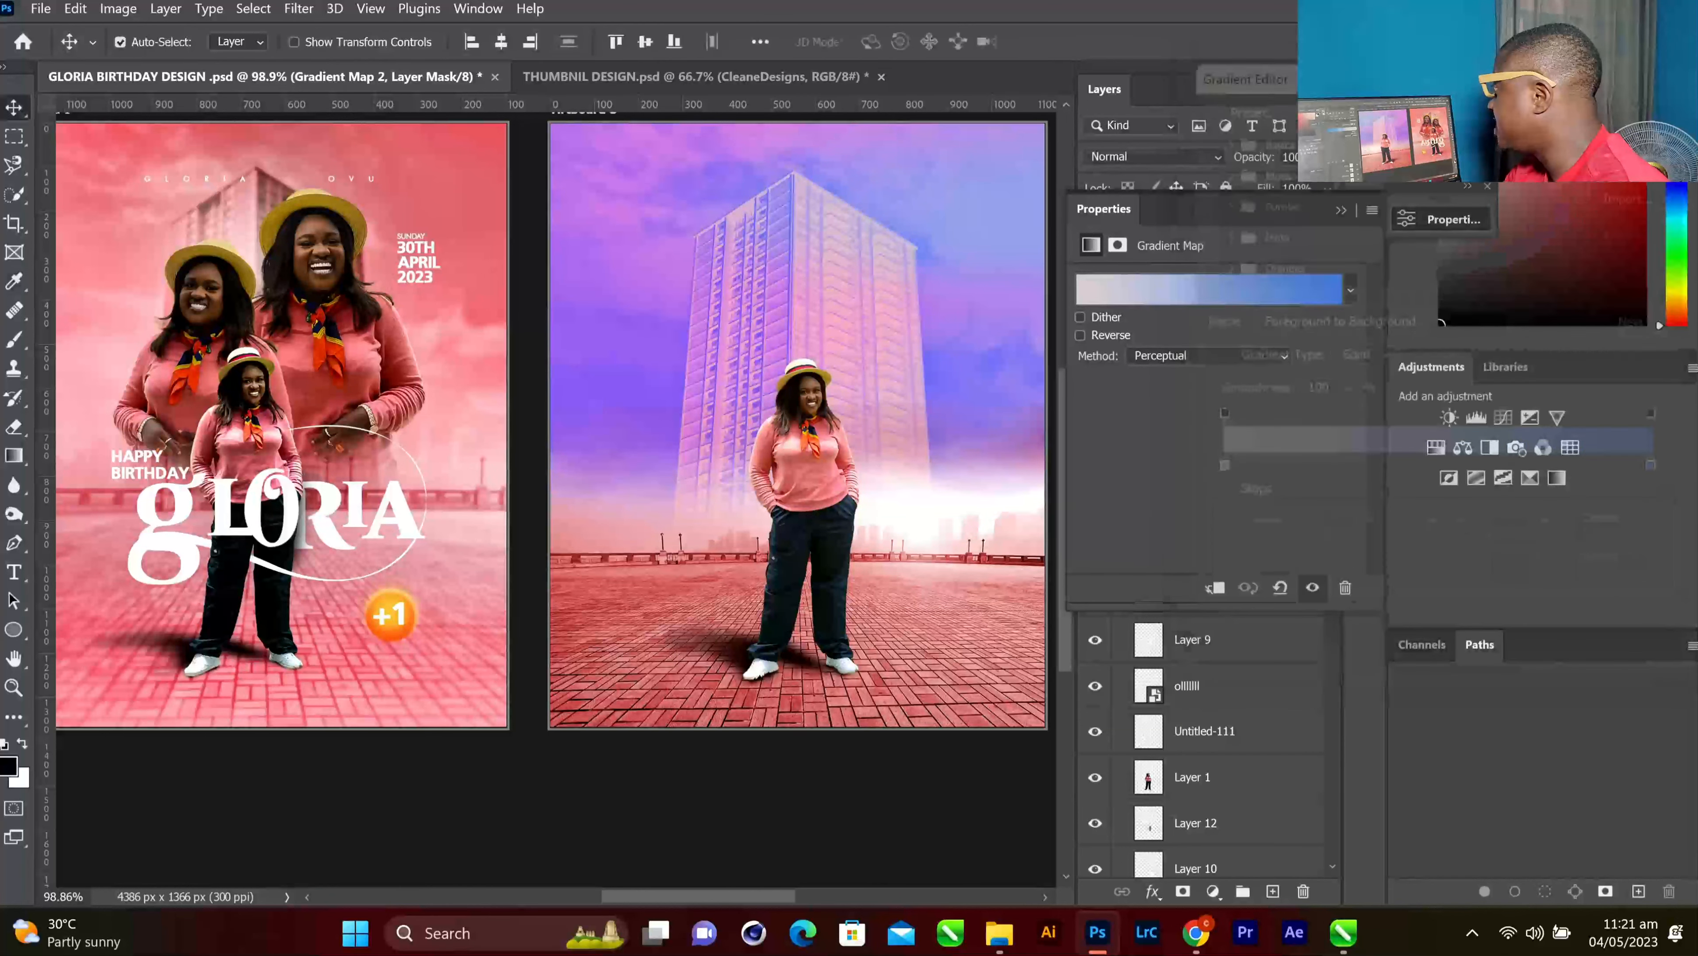
{"action": "left_click", "coordinate": [1341, 210]}
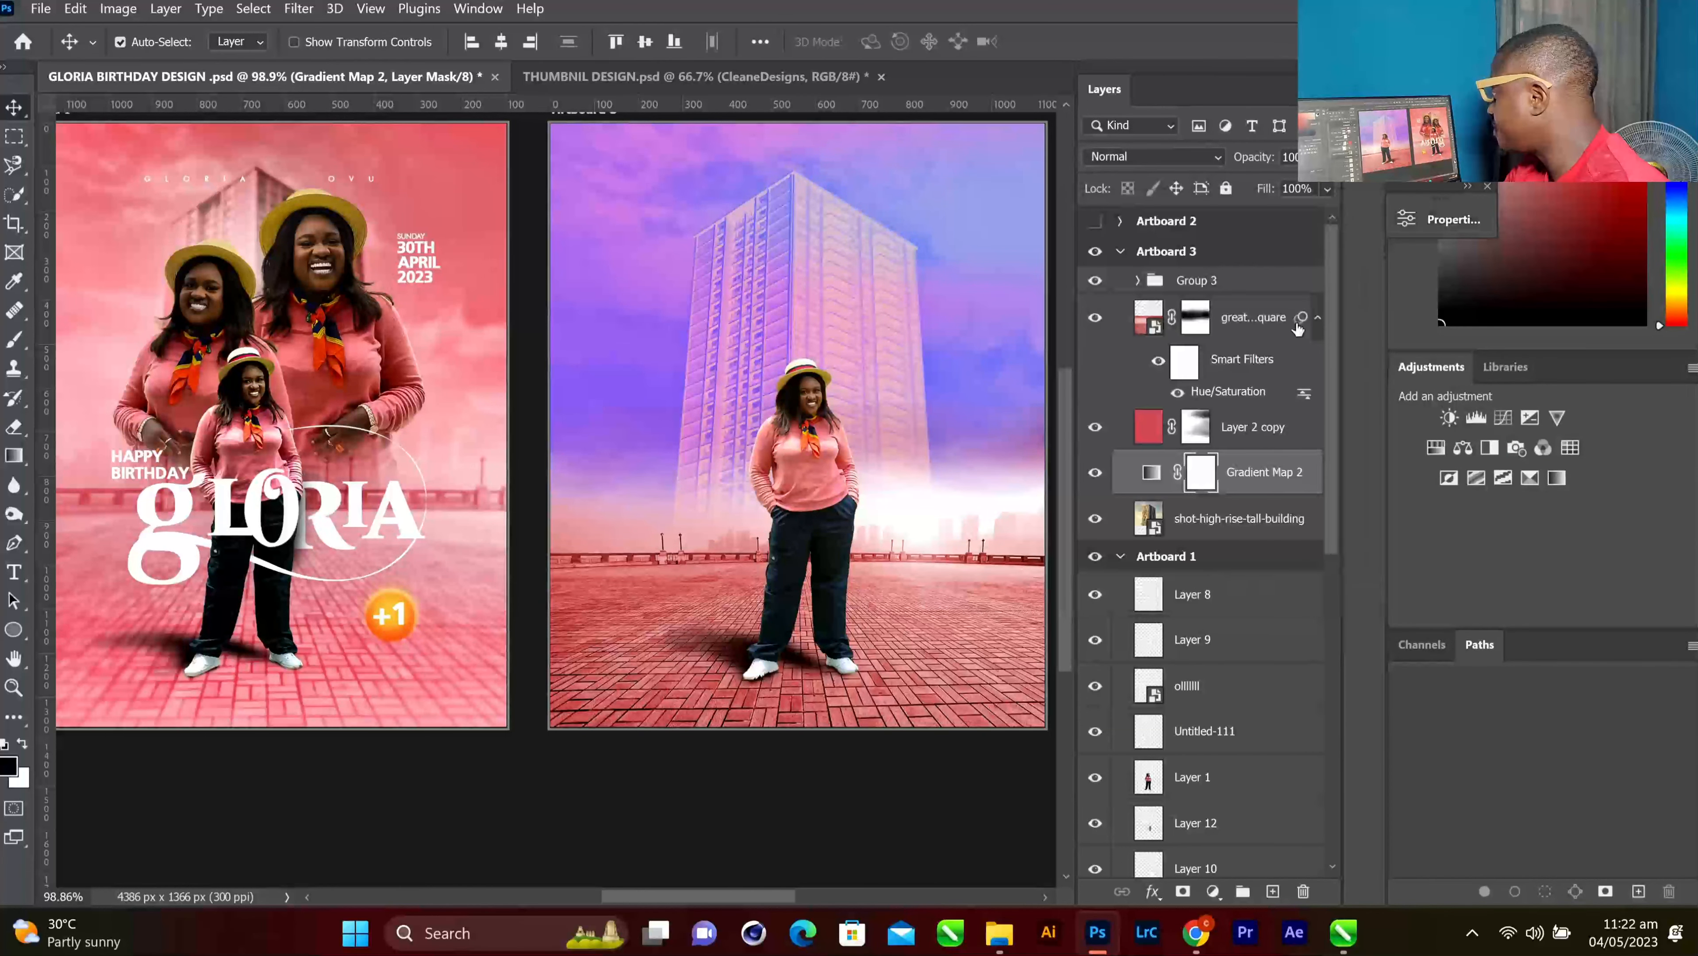
Set Gradient Map 2's left stop to a dark shade sampled from the flyer's shadow
{"action": "left_click", "coordinate": [1151, 476]}
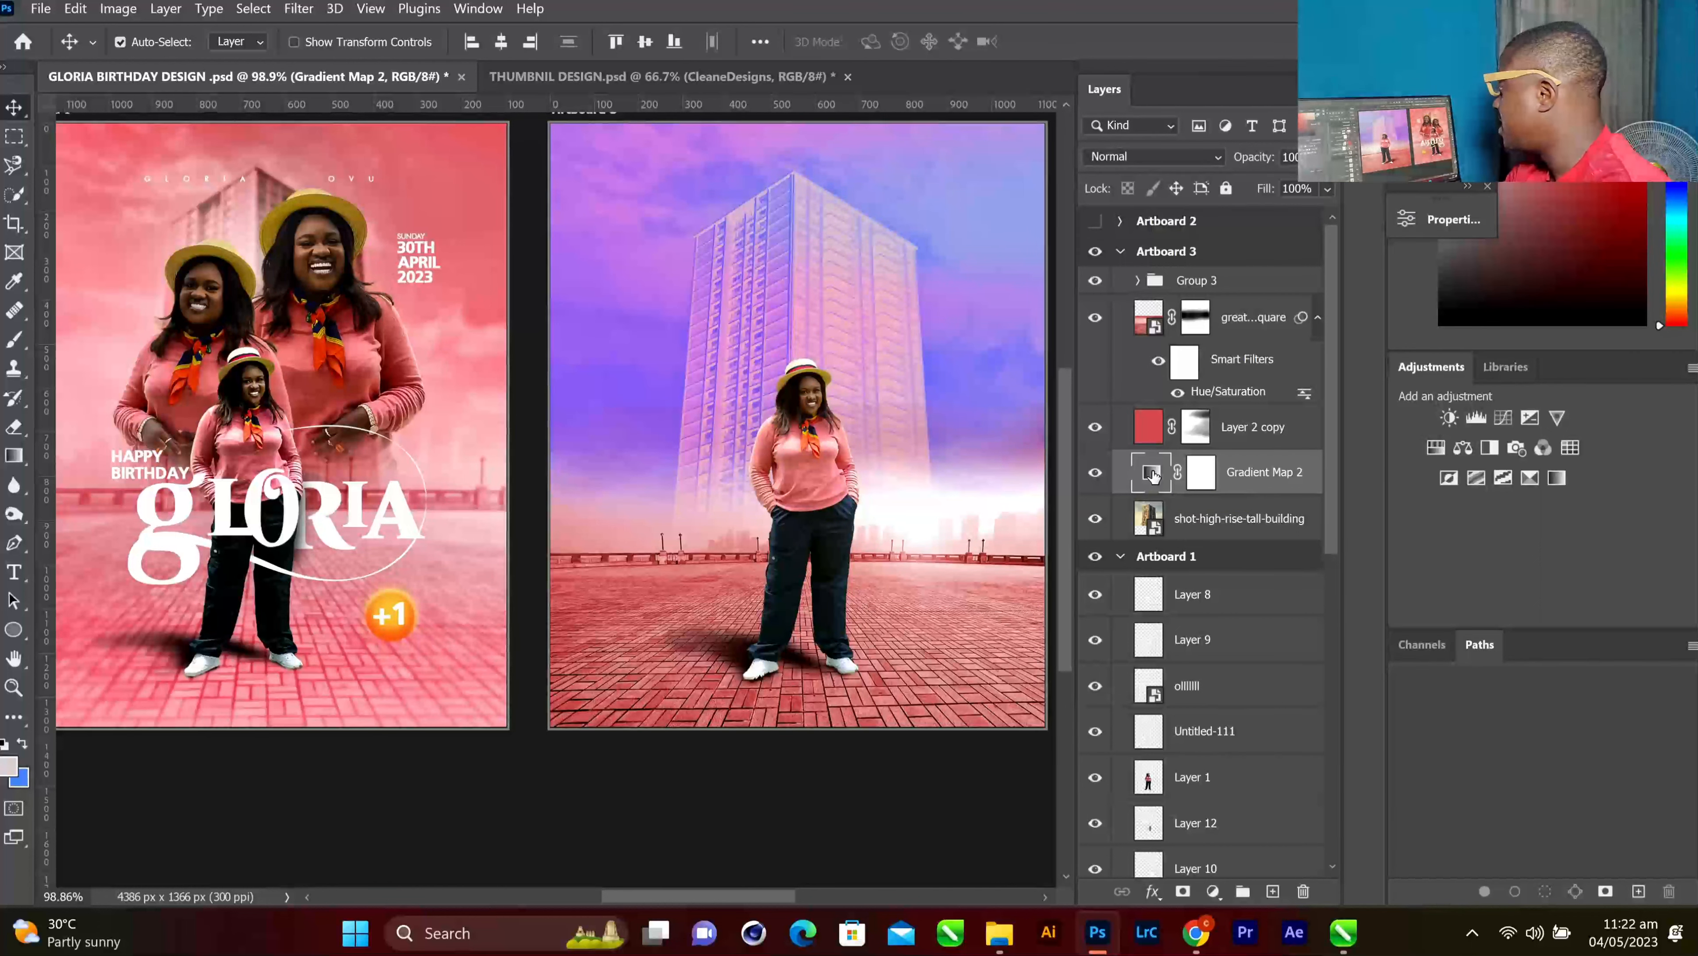
{"action": "double_click", "coordinate": [1153, 474]}
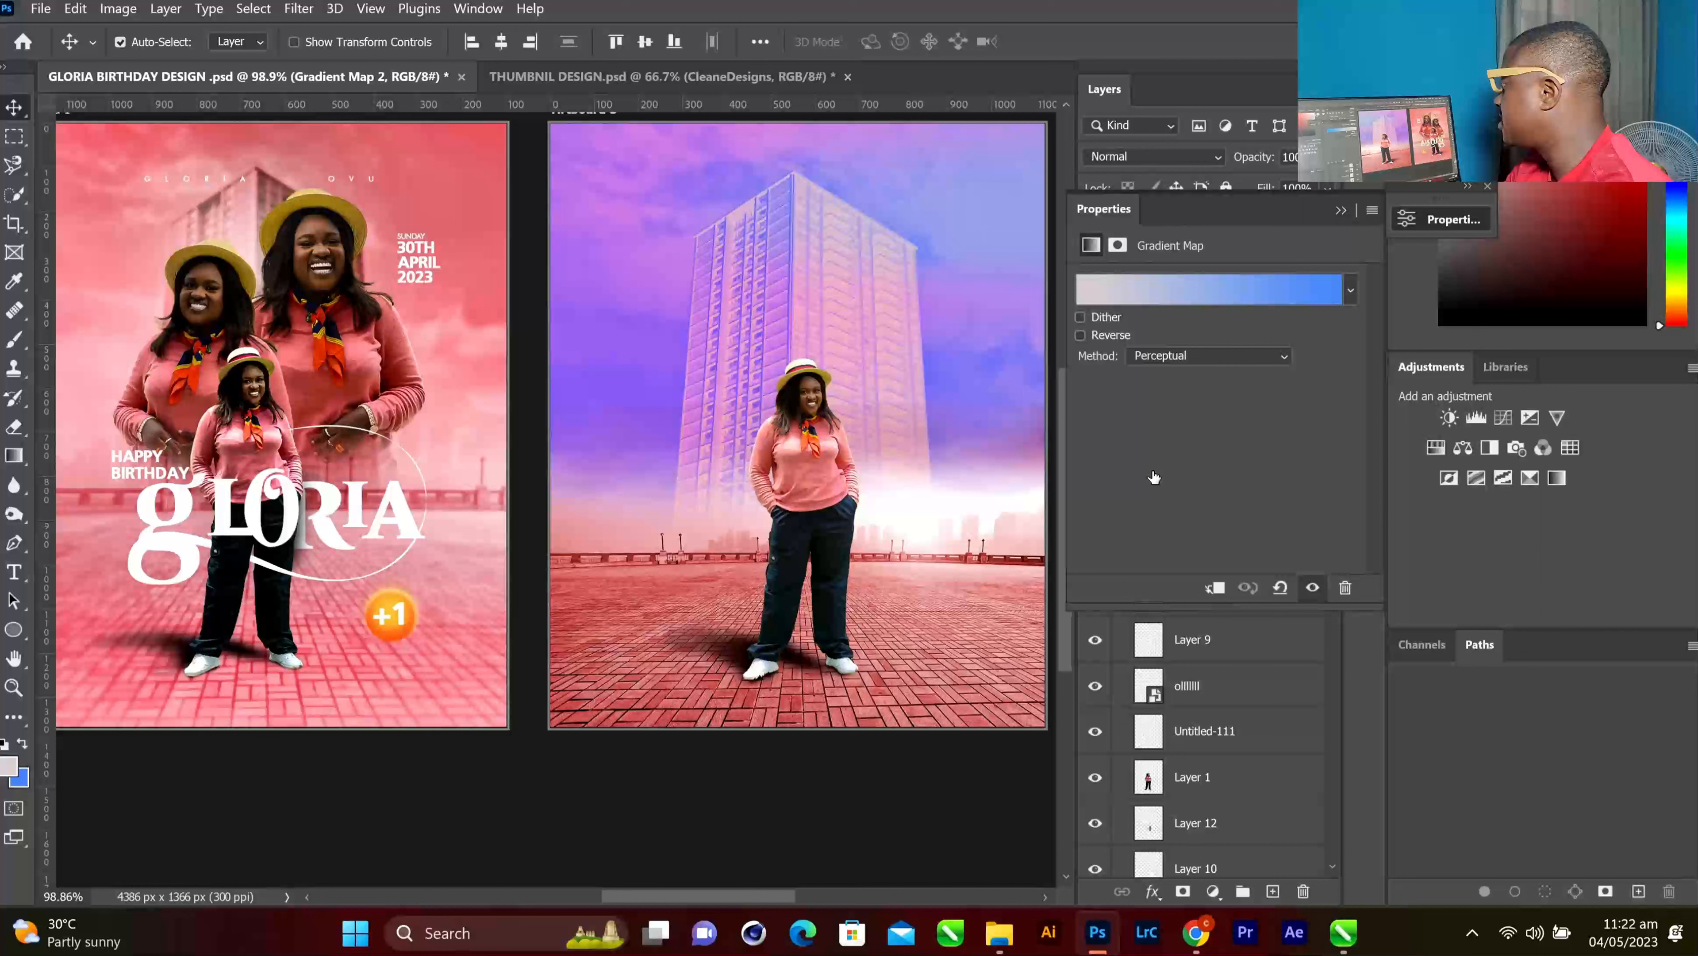
{"action": "left_click", "coordinate": [1166, 295]}
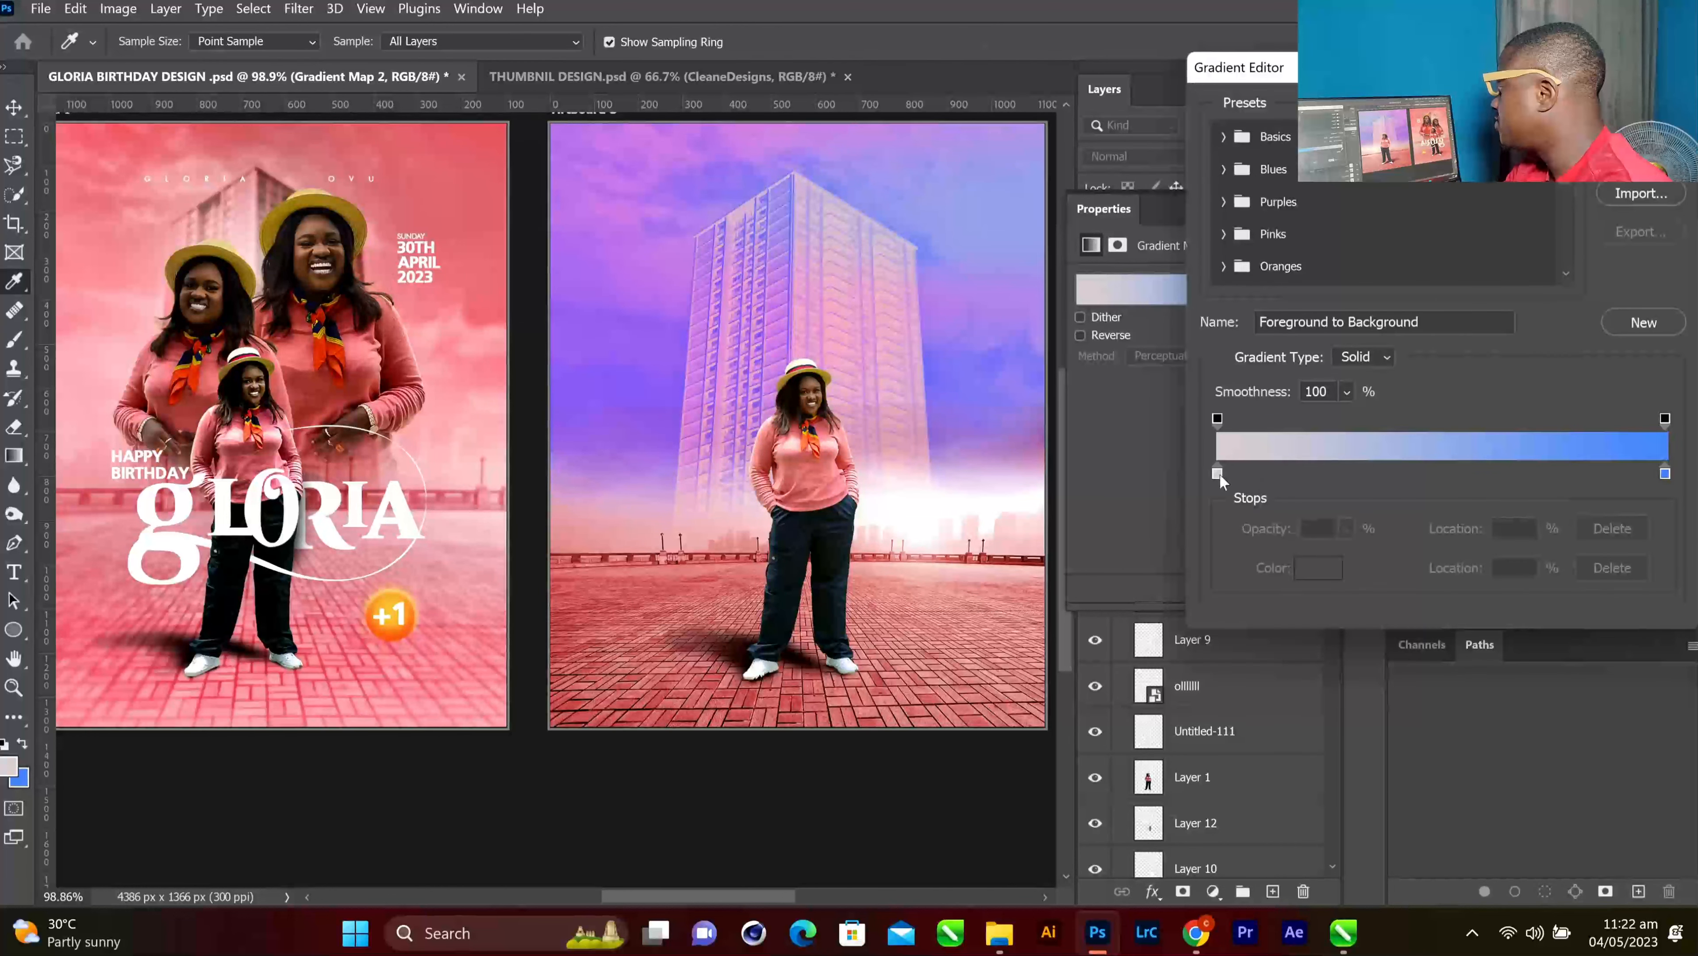
{"action": "left_click", "coordinate": [1218, 473]}
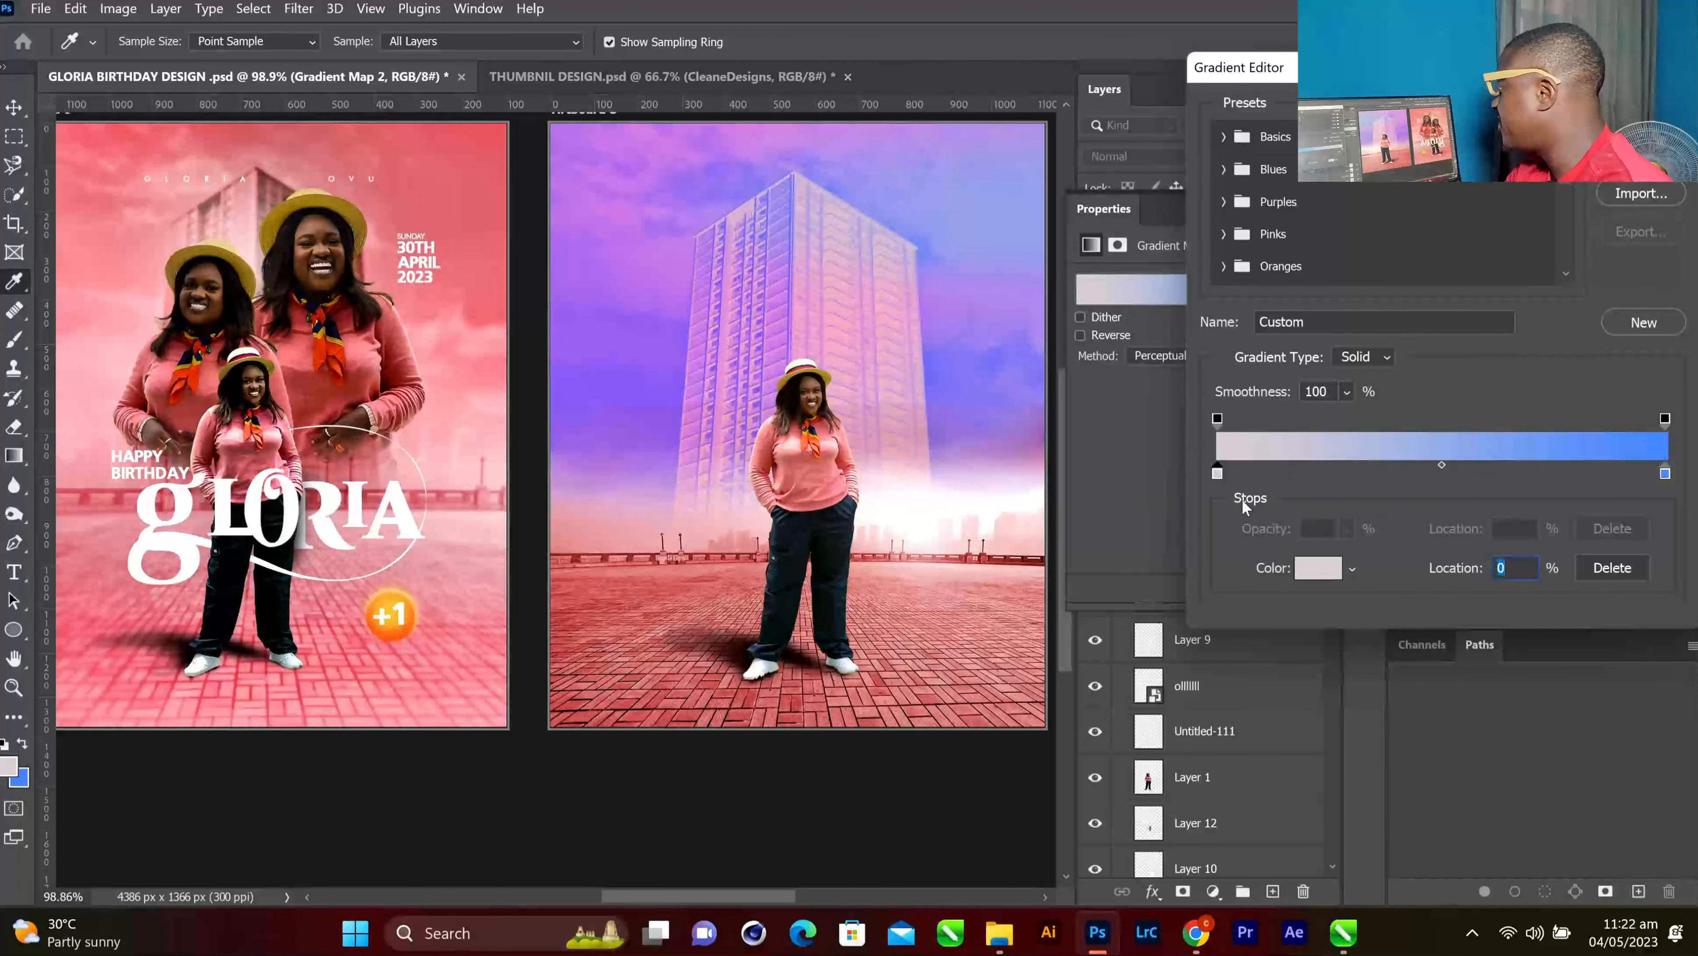
{"action": "left_click", "coordinate": [1315, 569]}
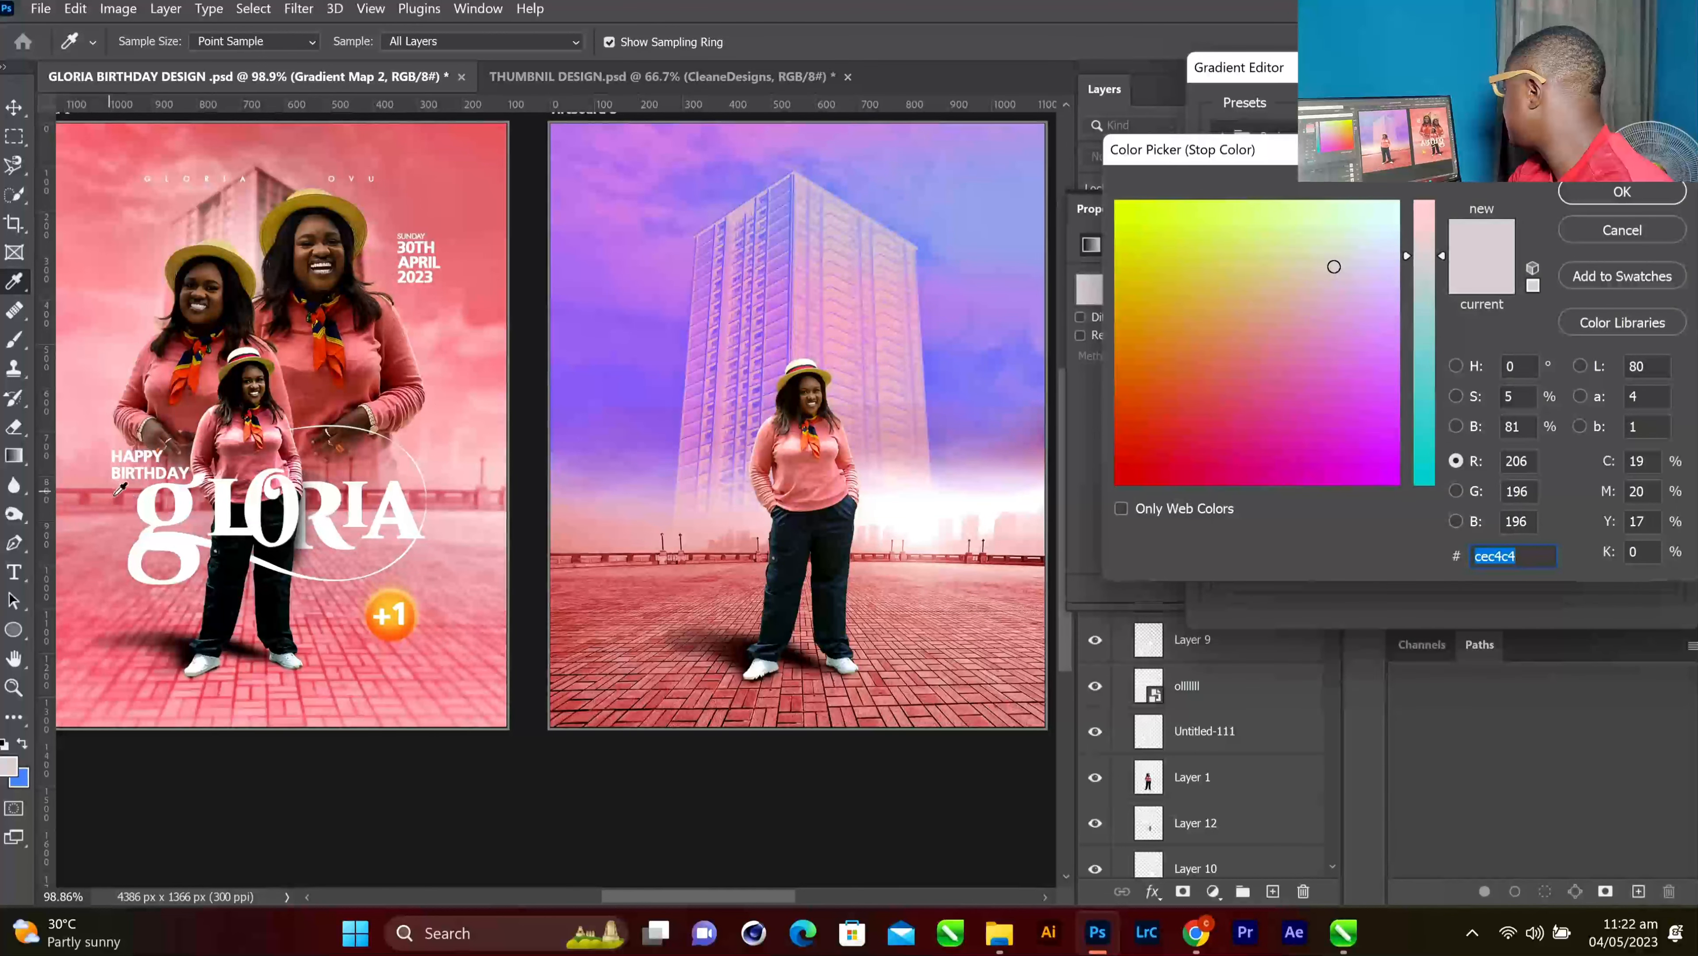
{"action": "left_click", "coordinate": [276, 475]}
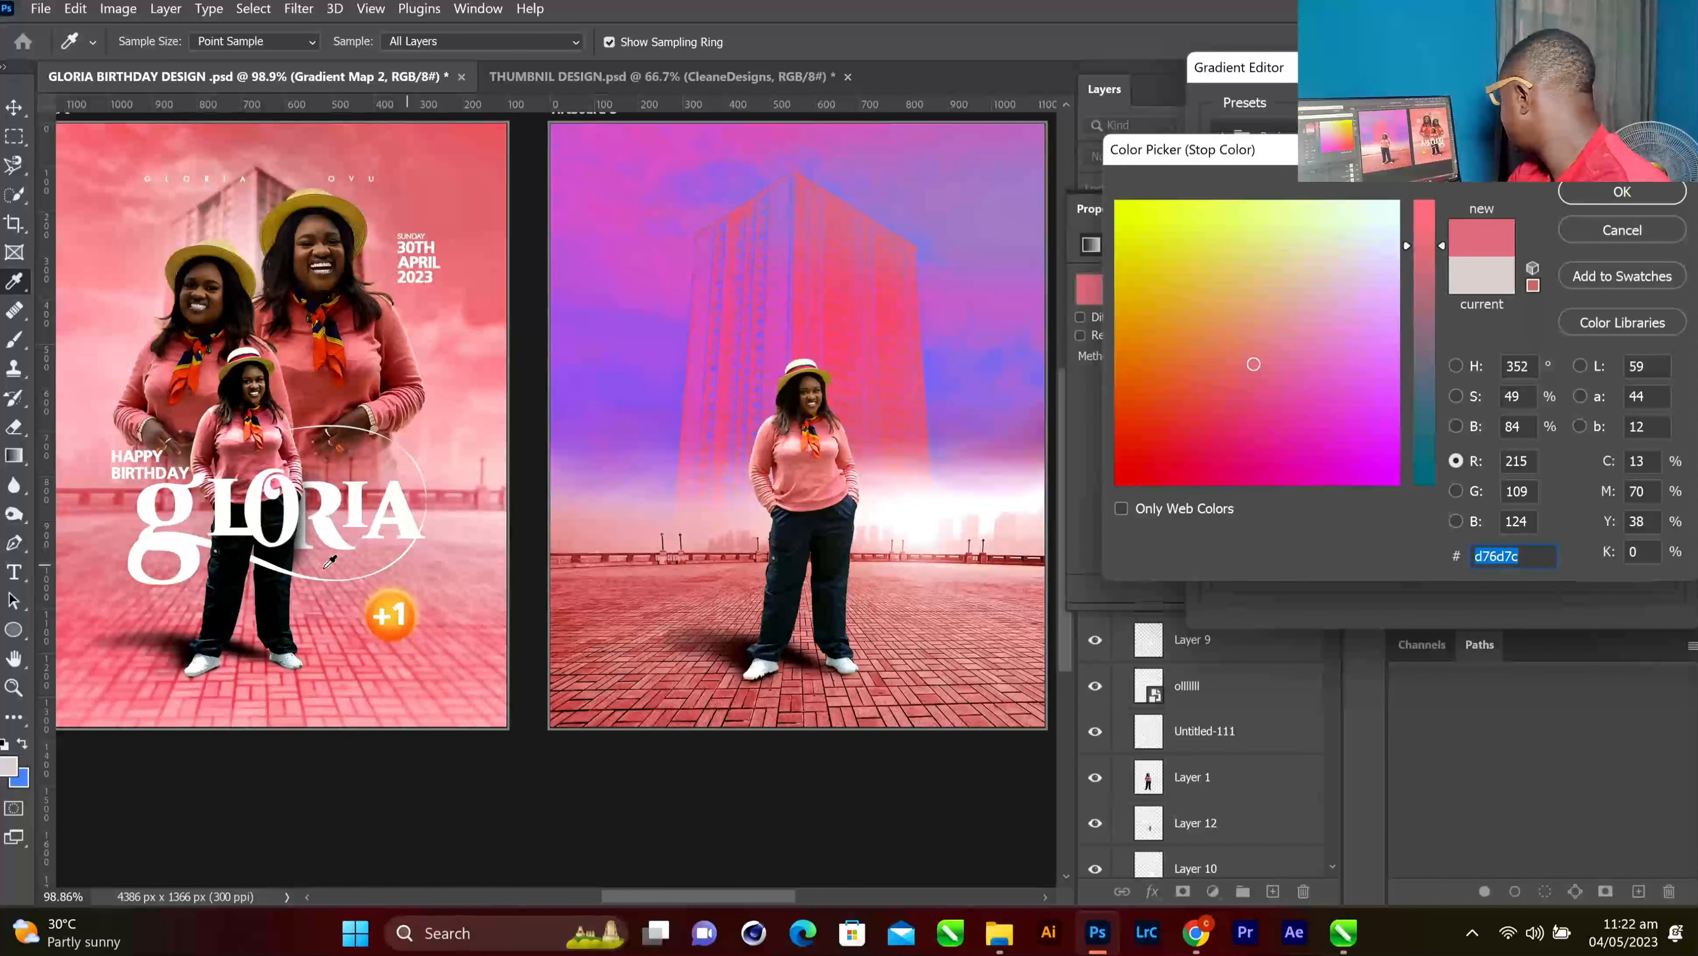
{"action": "left_click", "coordinate": [178, 641]}
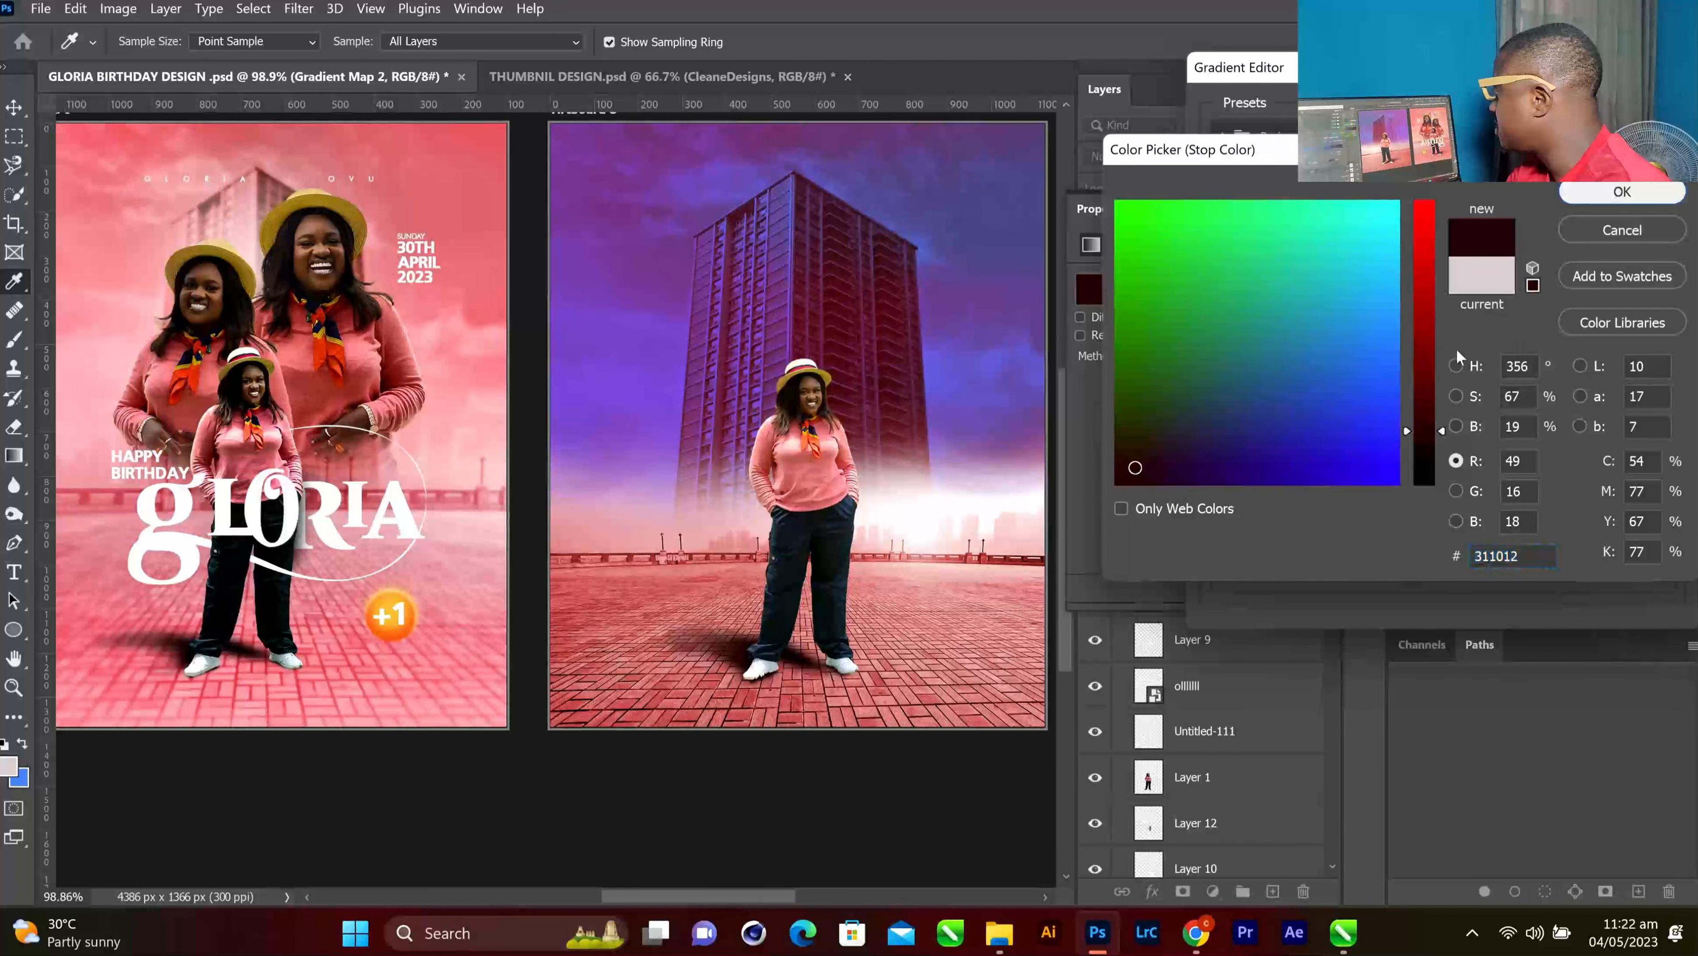
{"action": "key", "text": "Return"}
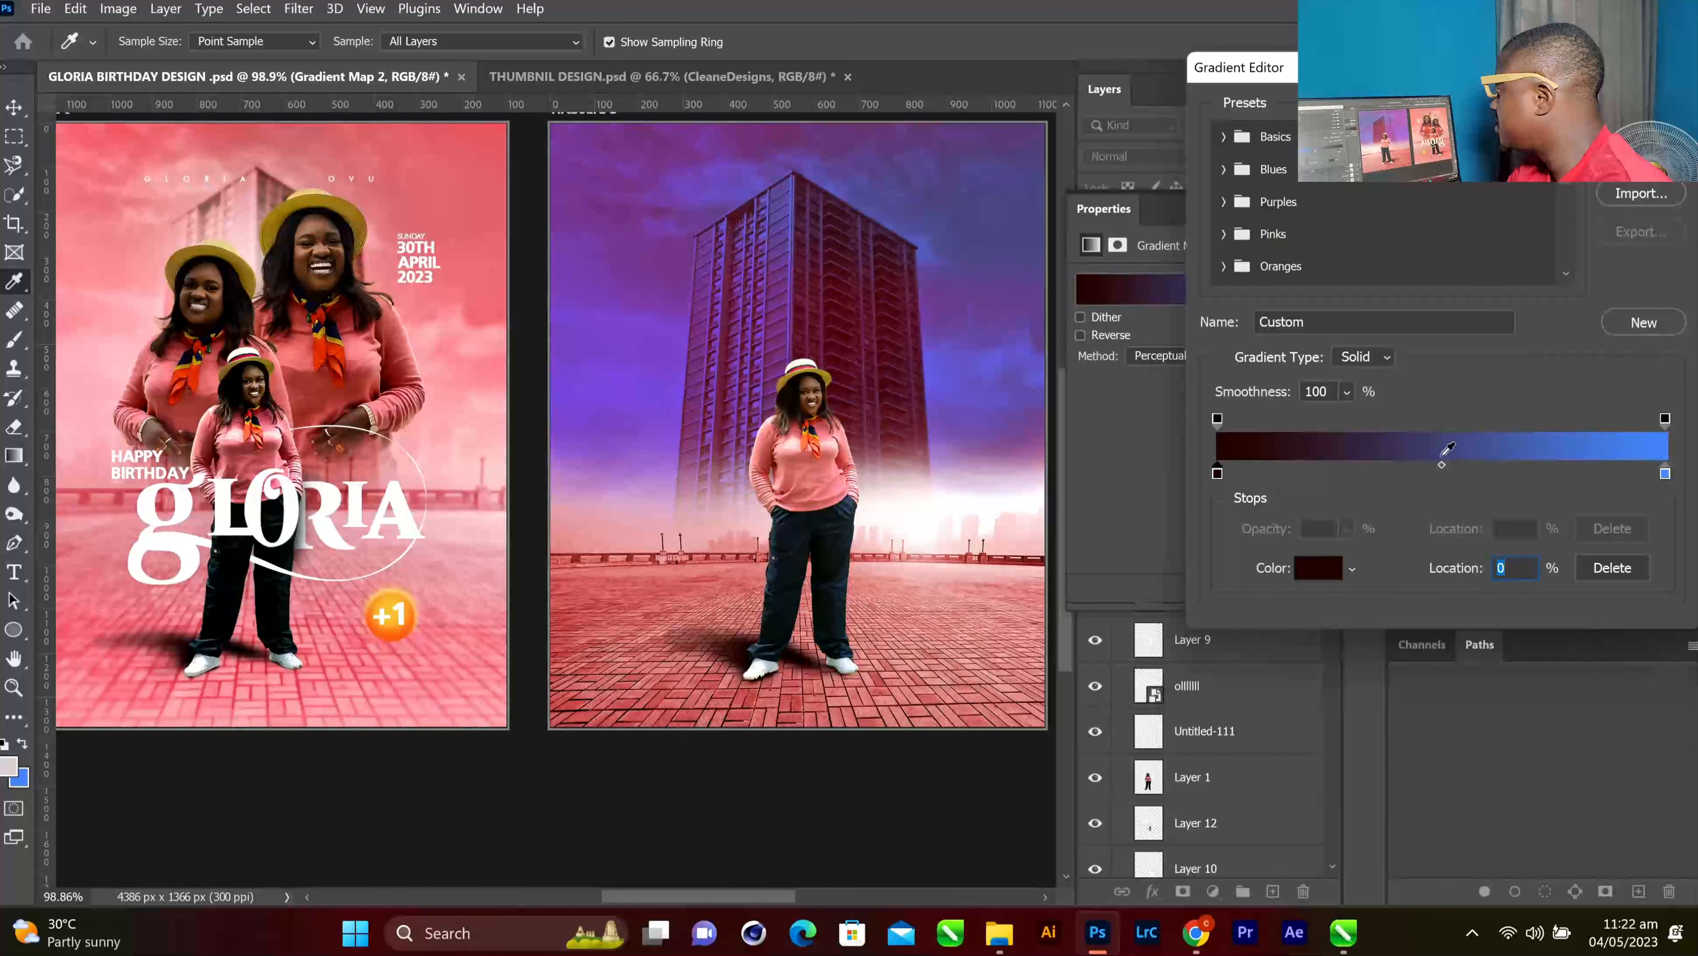
{"action": "left_click", "coordinate": [1459, 455]}
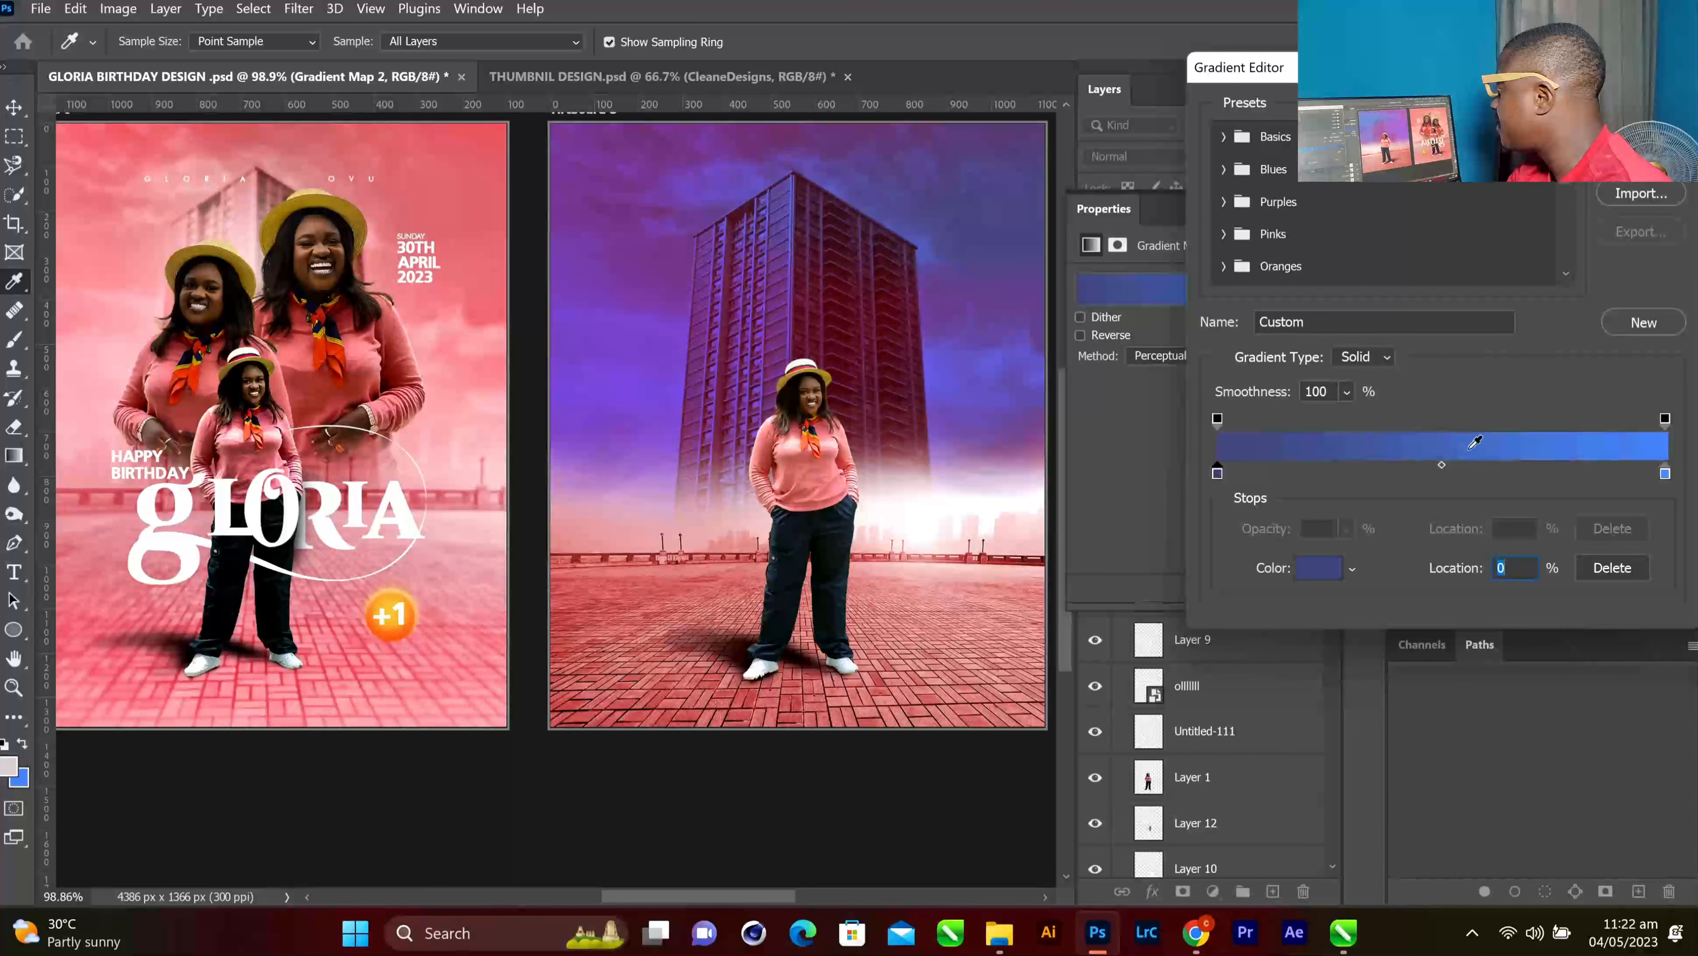
{"action": "key", "text": "ctrl+z"}
Add a sampled pink stop at 51% and change the blue end stop to pale pink
{"action": "left_click", "coordinate": [1446, 475]}
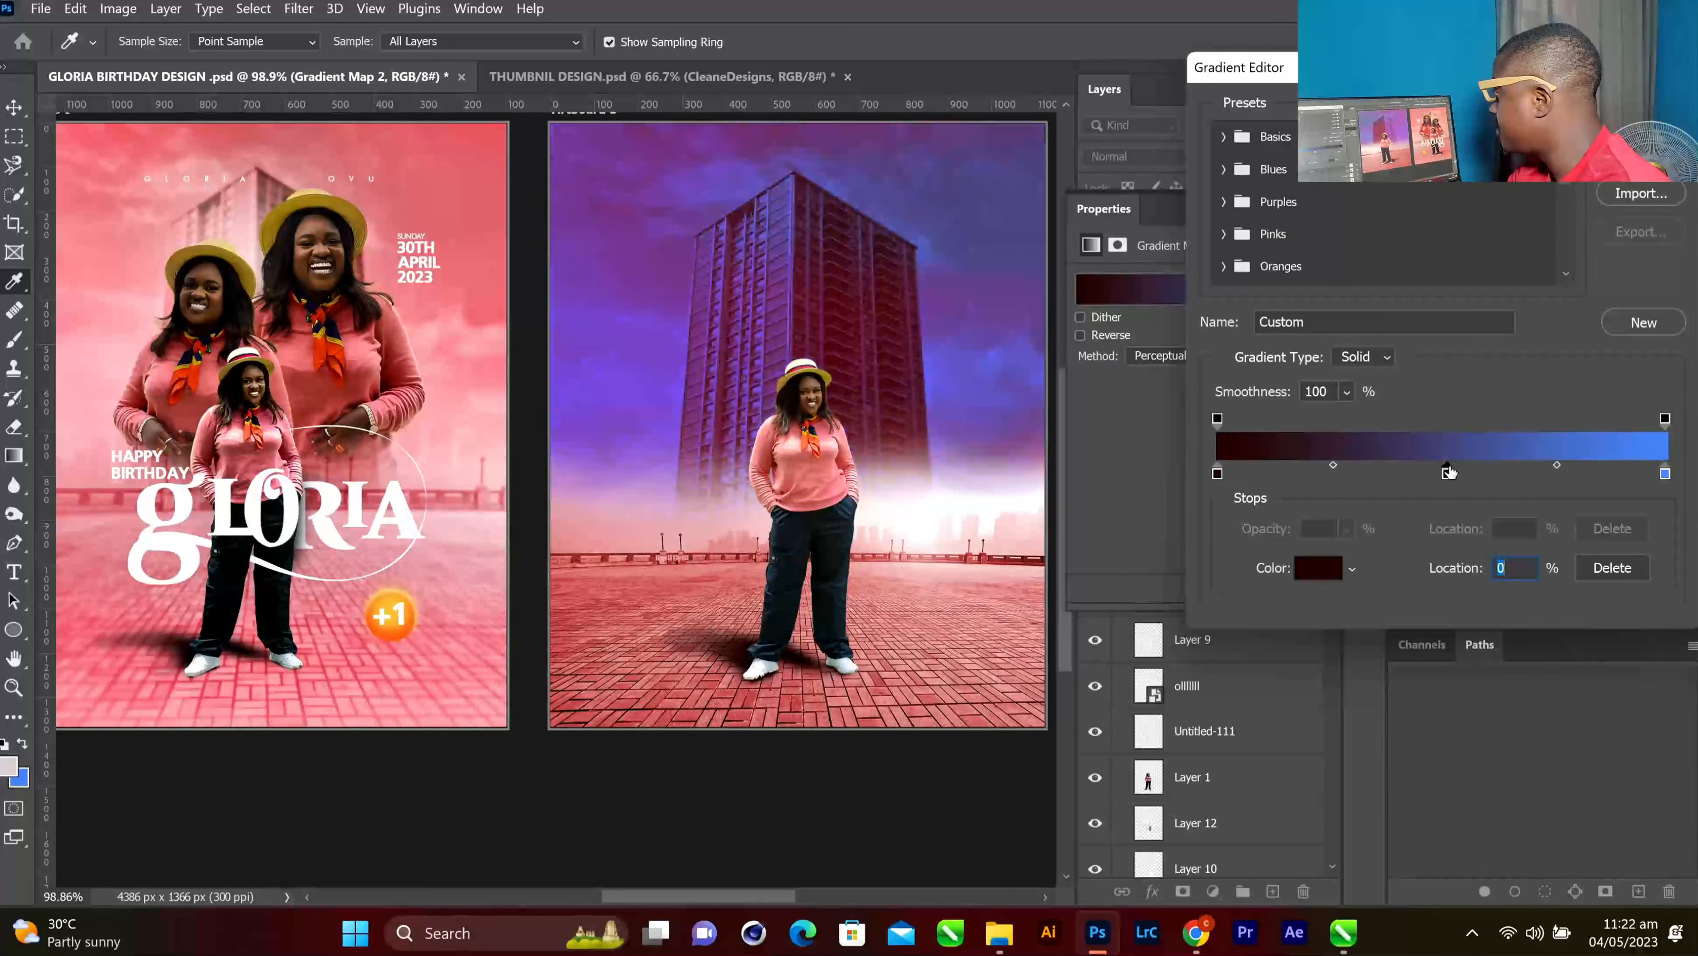
{"action": "left_click", "coordinate": [1317, 566]}
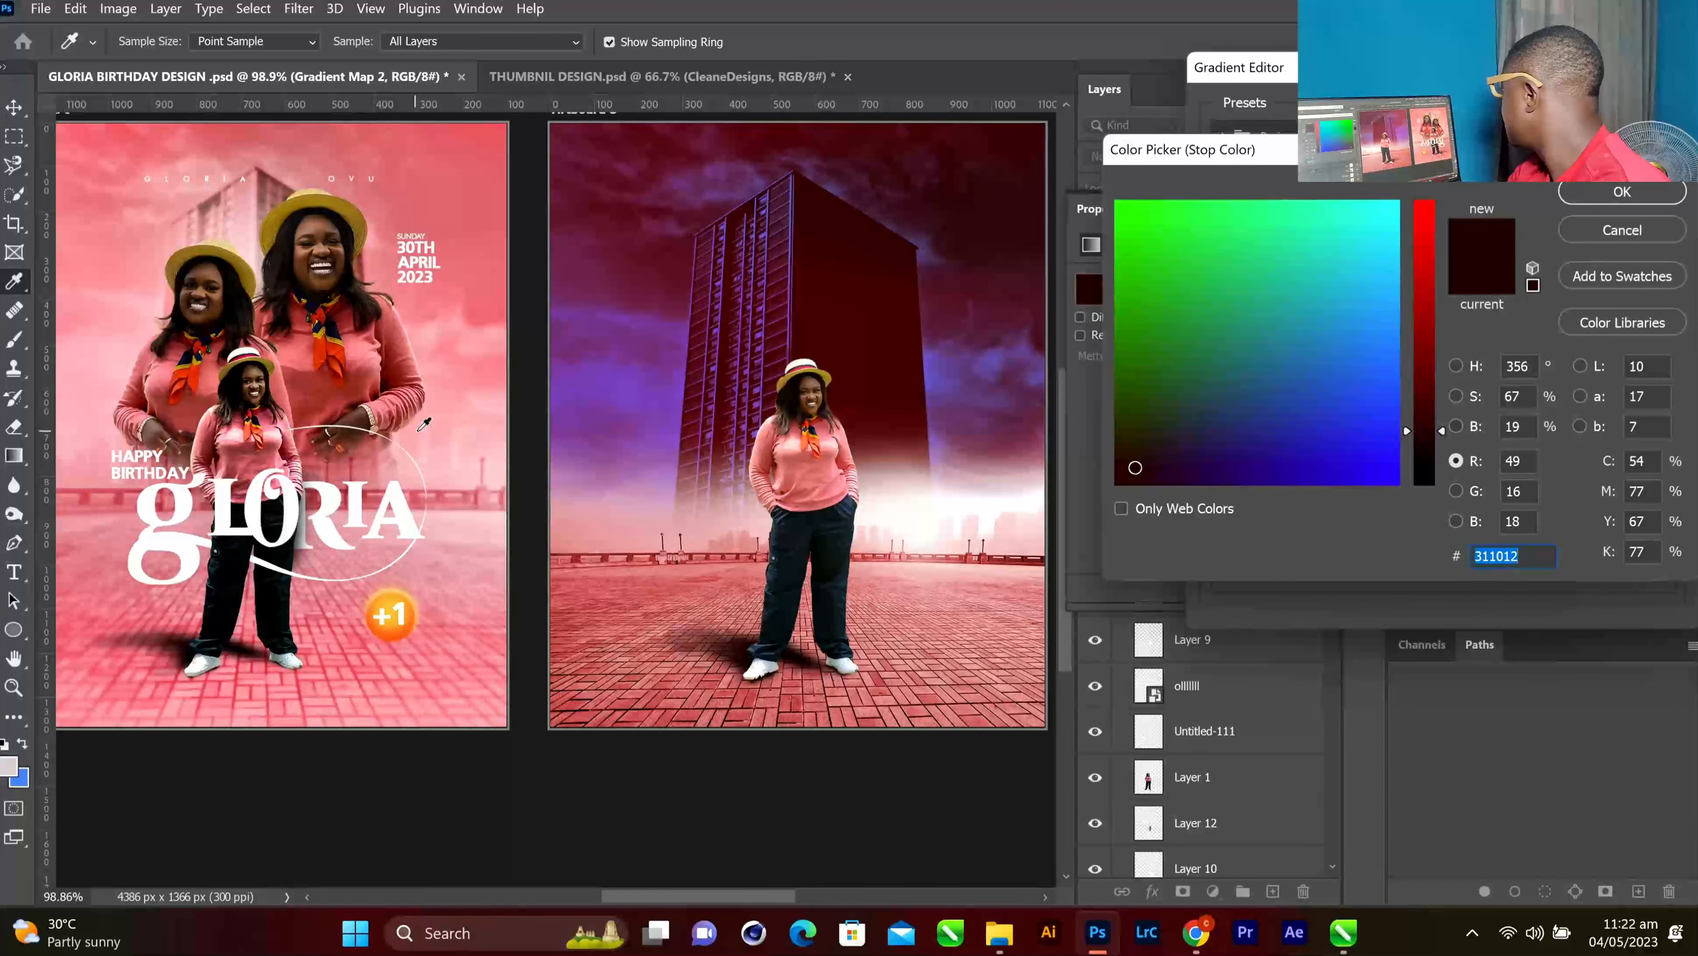
{"action": "left_click", "coordinate": [468, 304]}
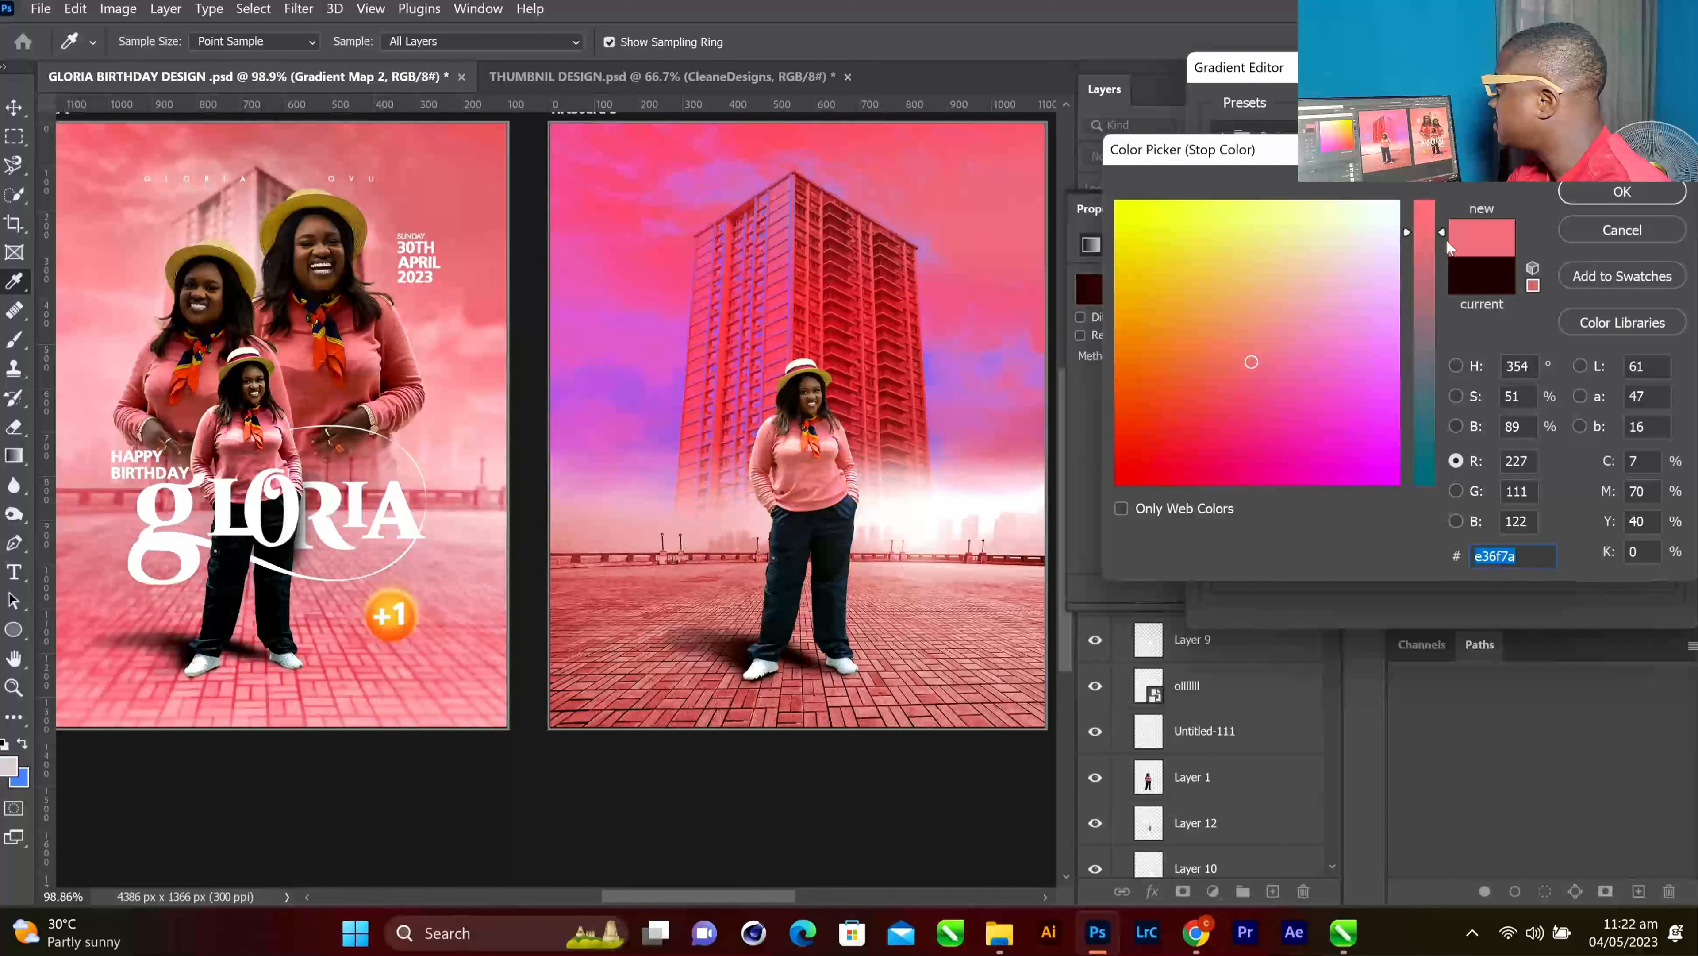
{"action": "left_click", "coordinate": [1586, 194]}
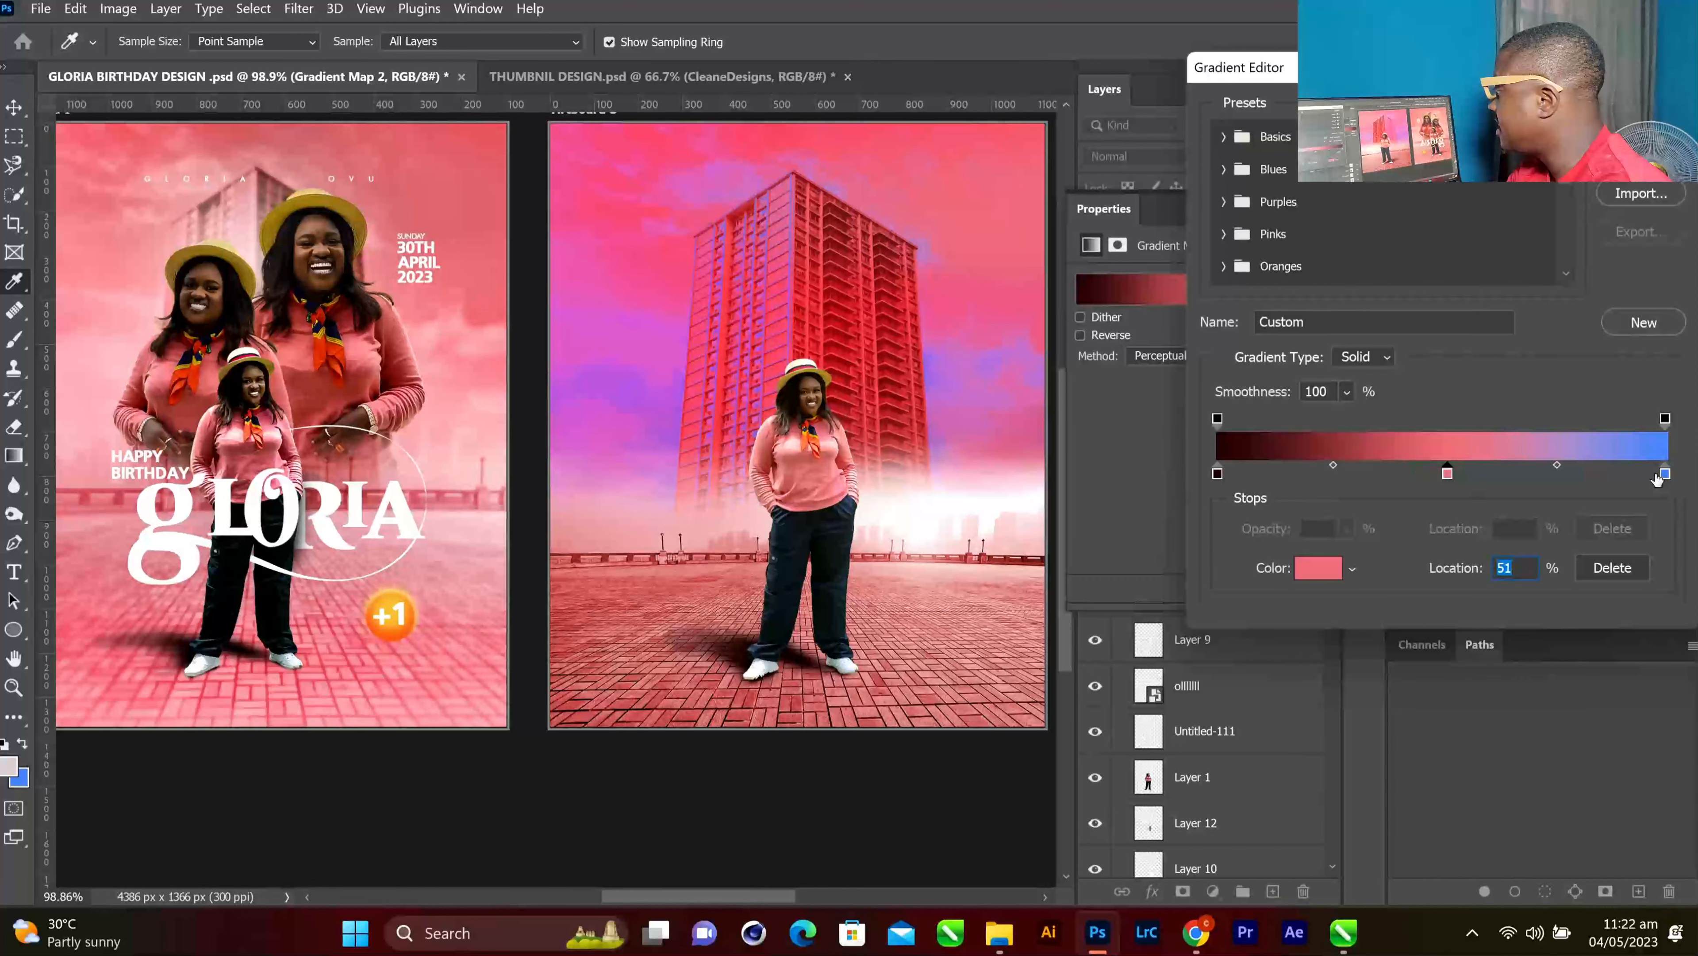
{"action": "left_click", "coordinate": [1664, 474]}
{"action": "left_click", "coordinate": [1318, 567]}
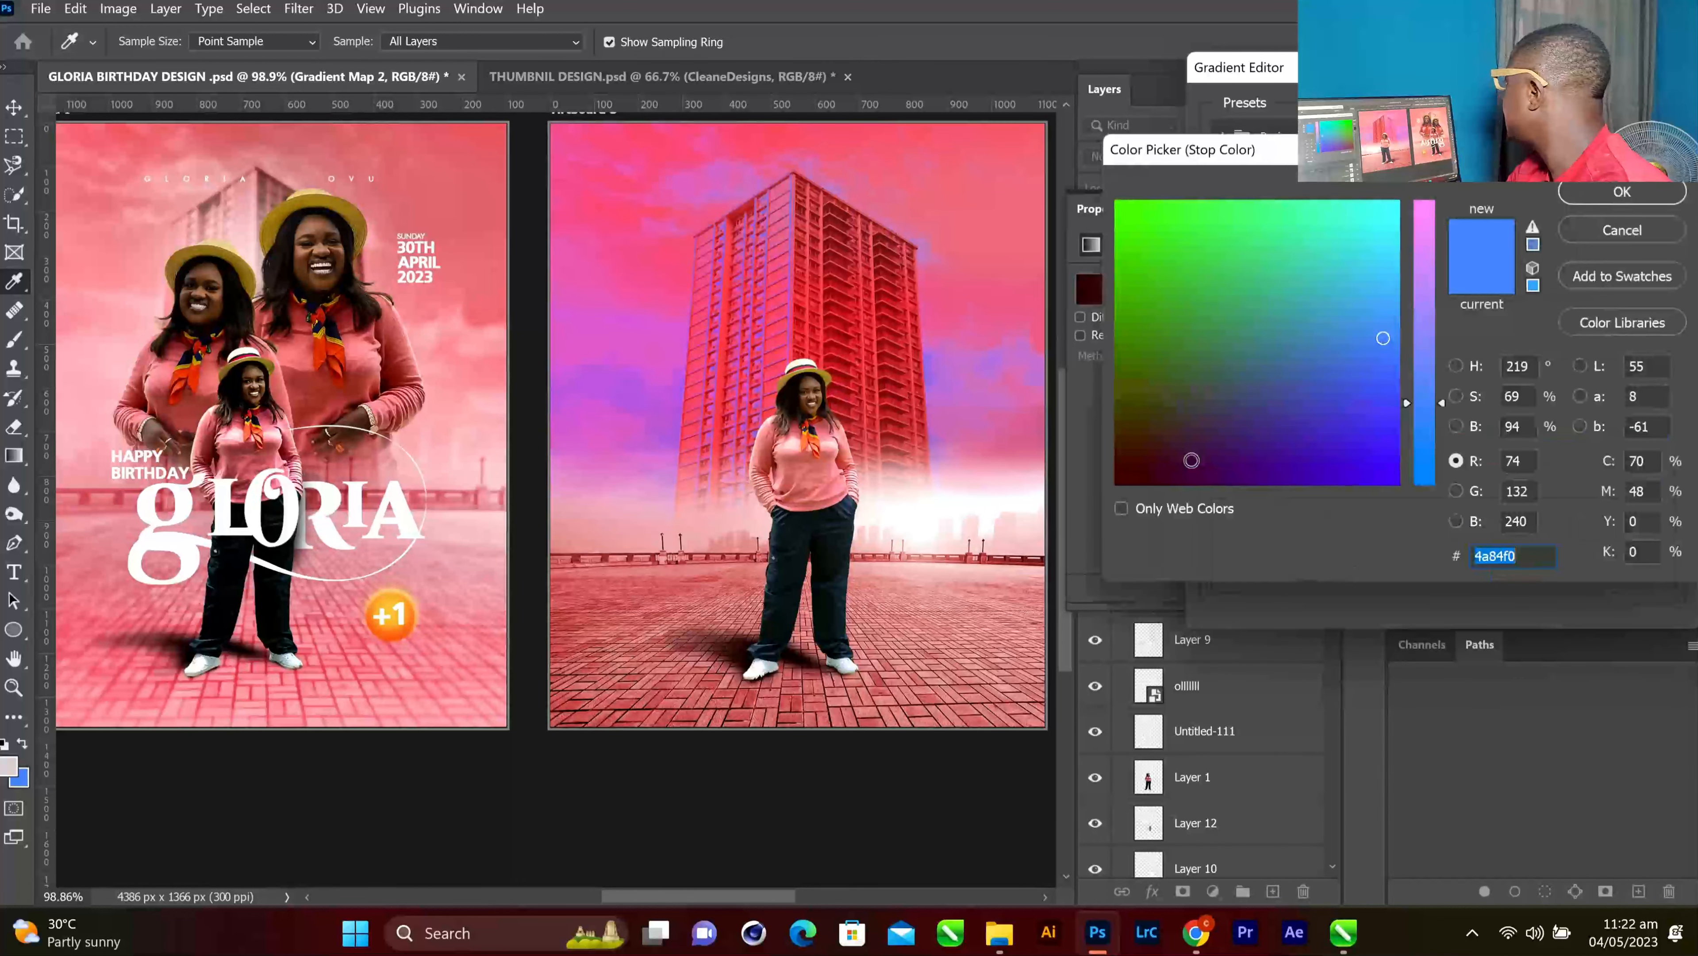
{"action": "left_click", "coordinate": [210, 225]}
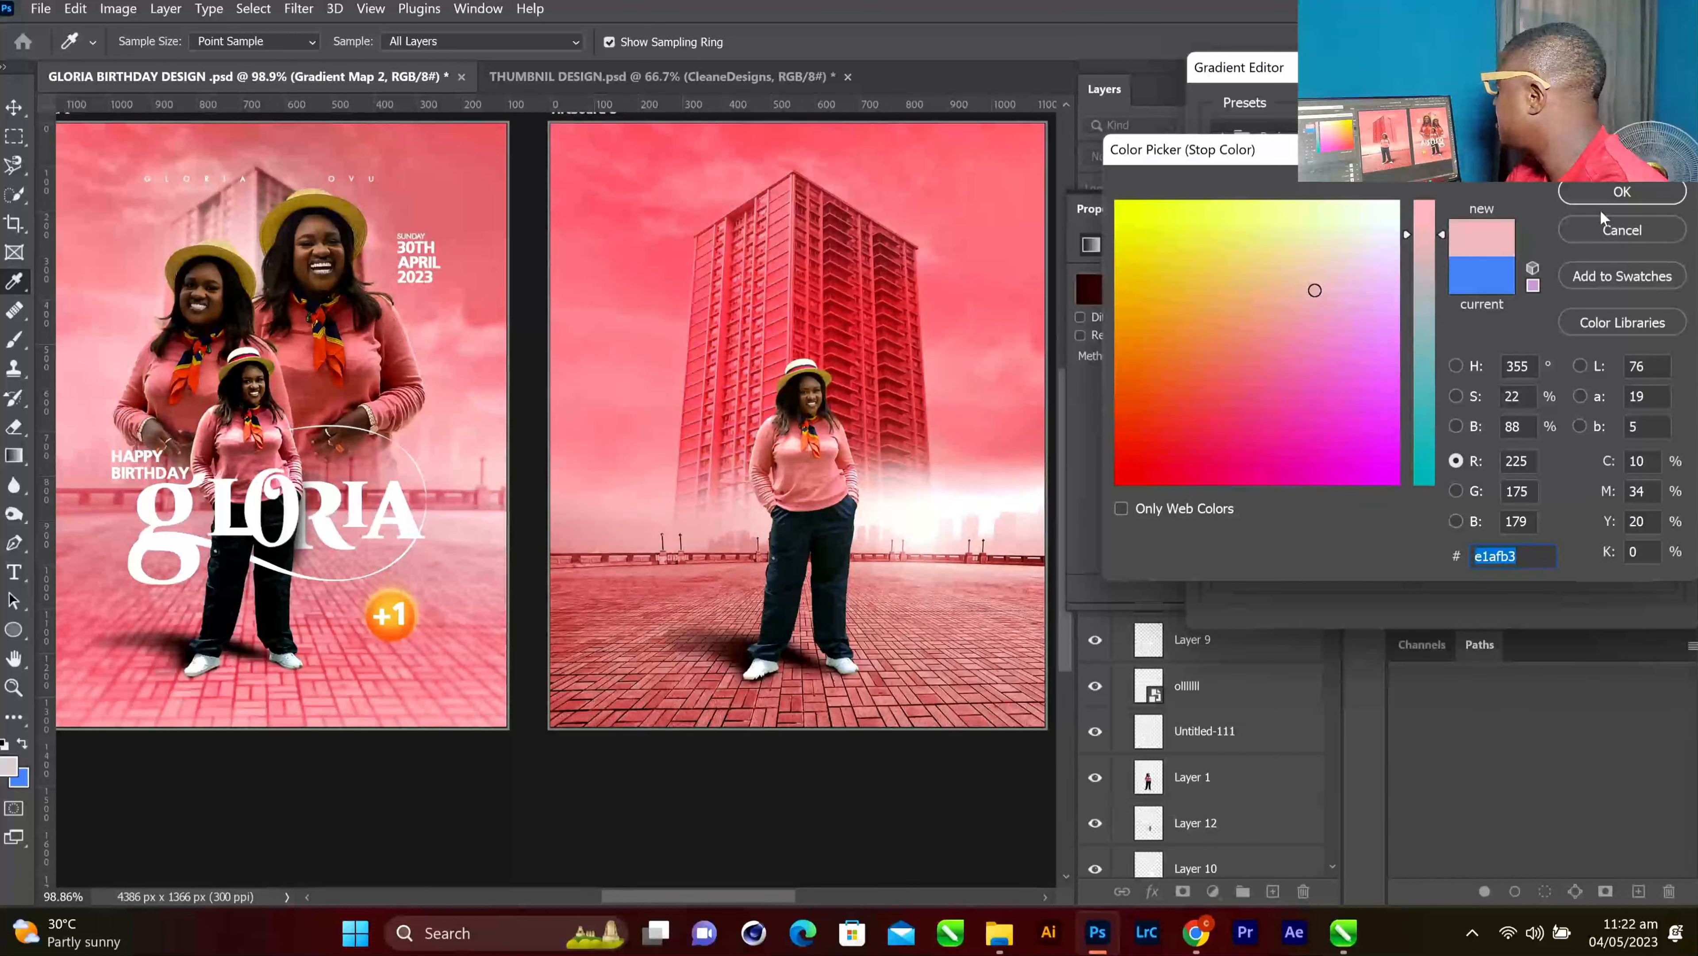
{"action": "left_click", "coordinate": [1354, 264]}
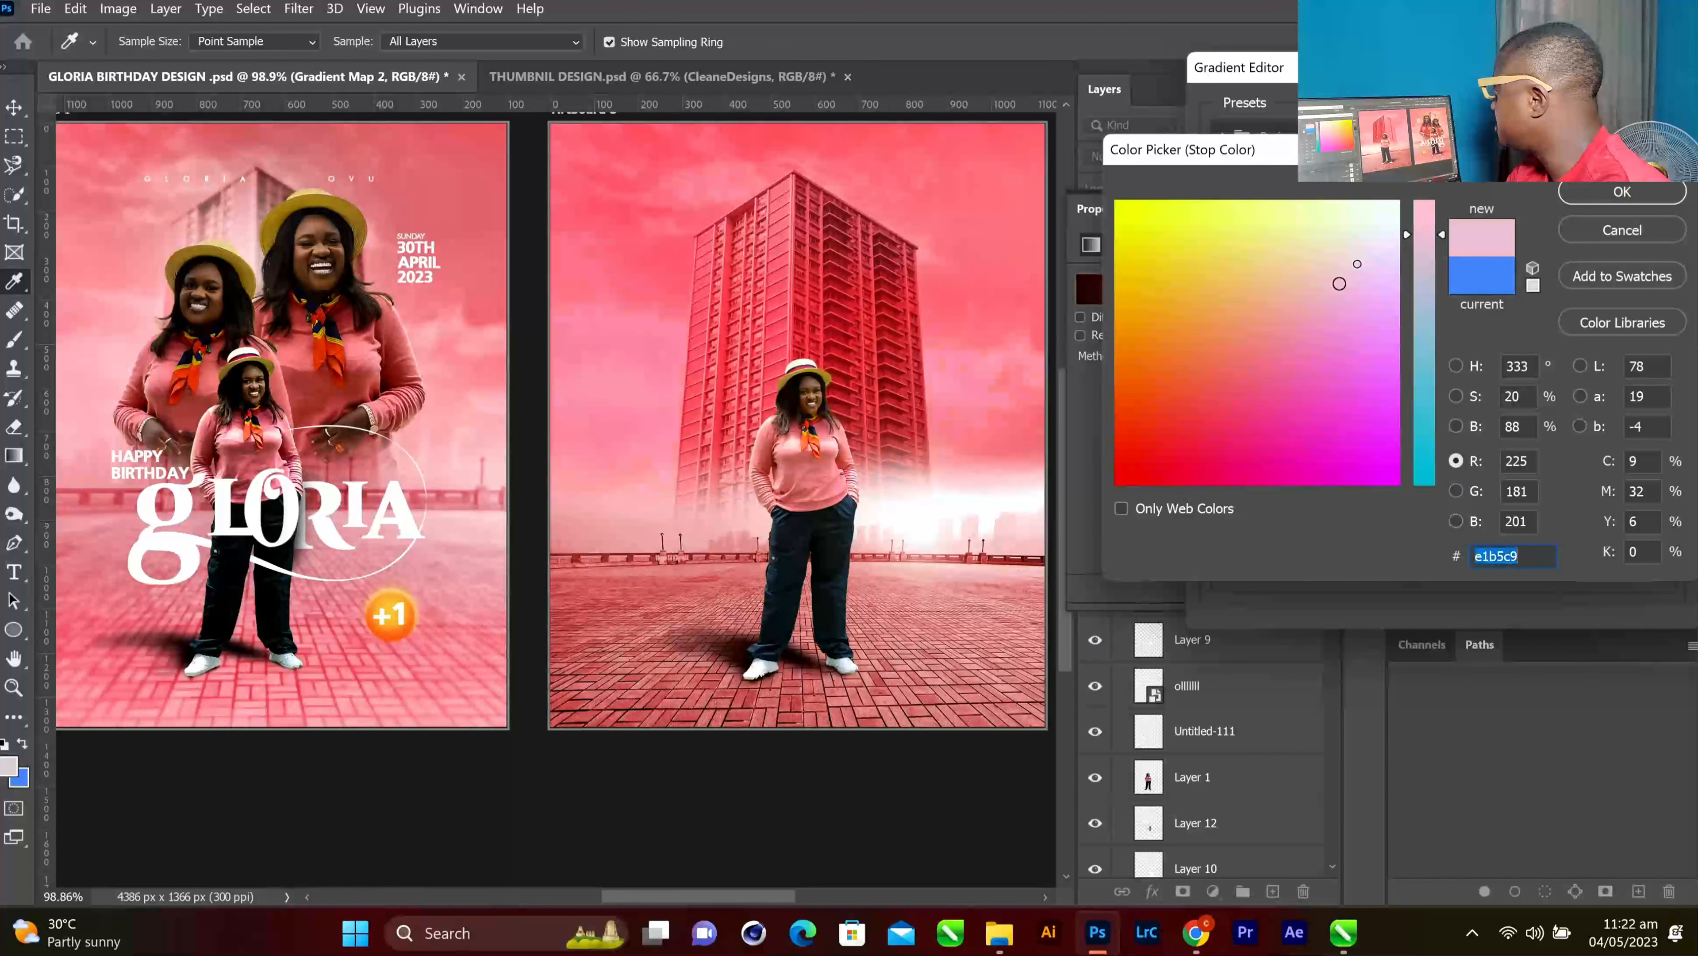
{"action": "left_click_drag", "start_coordinate": [1353, 263], "coordinate": [1373, 242]}
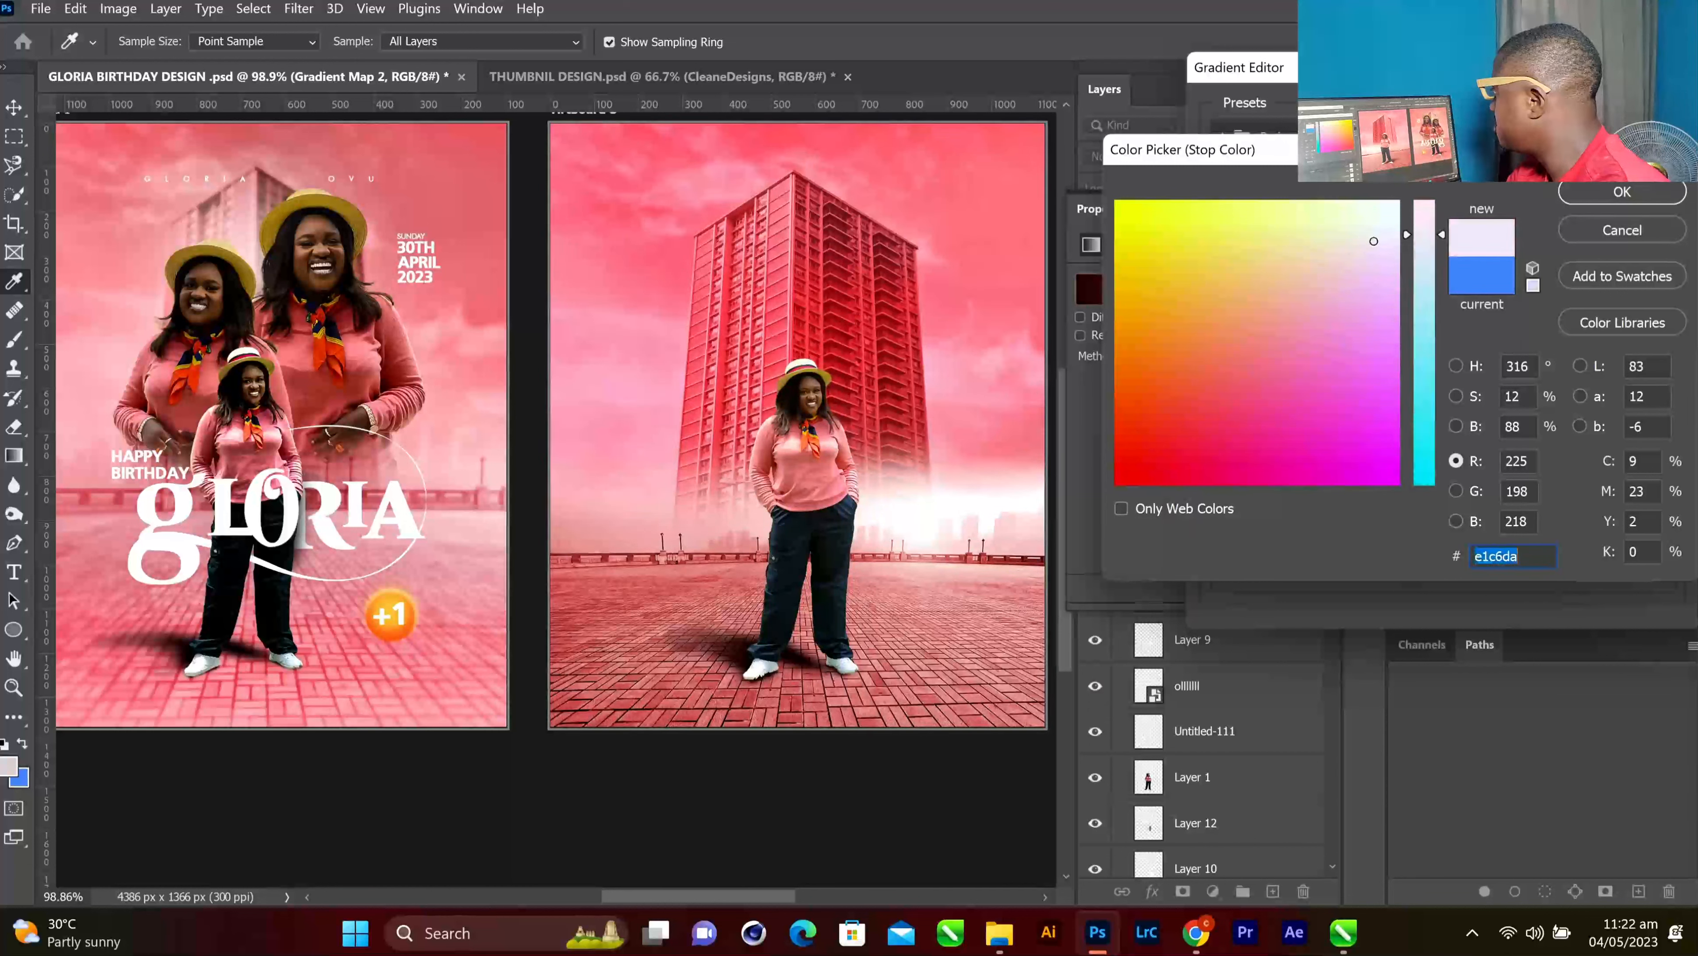
{"action": "left_click", "coordinate": [1582, 193]}
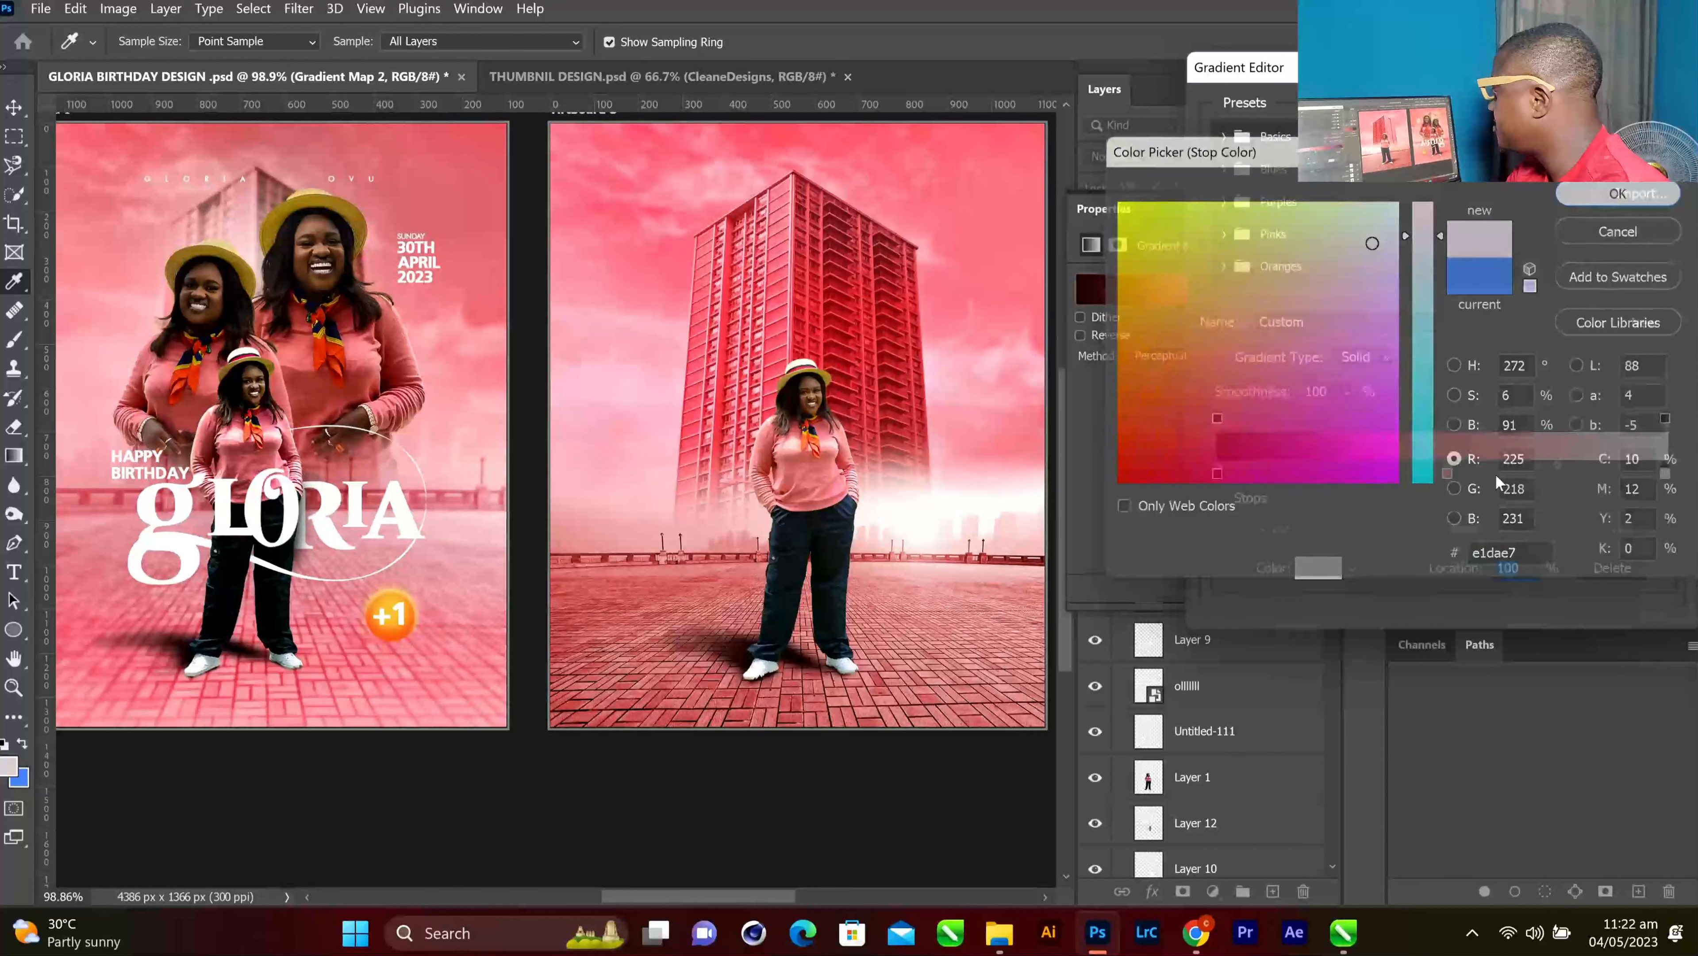
Lighten the pink of the 51% middle stop in the Color Picker
{"action": "left_click", "coordinate": [1448, 473]}
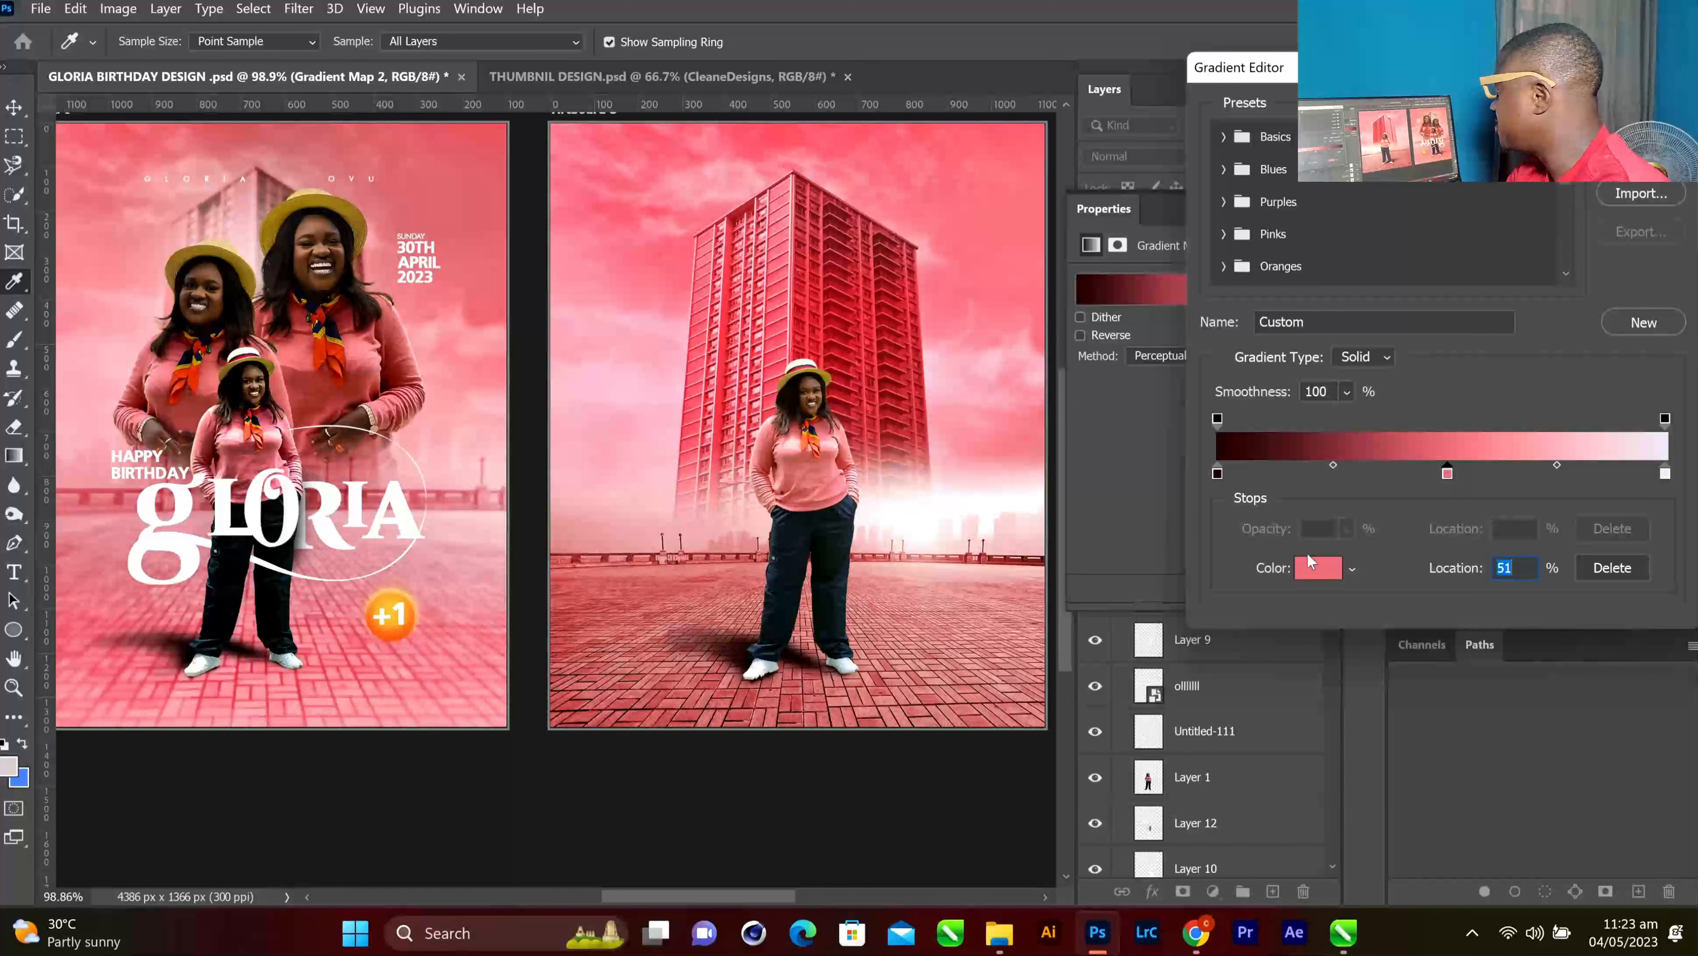
{"action": "left_click", "coordinate": [1318, 569]}
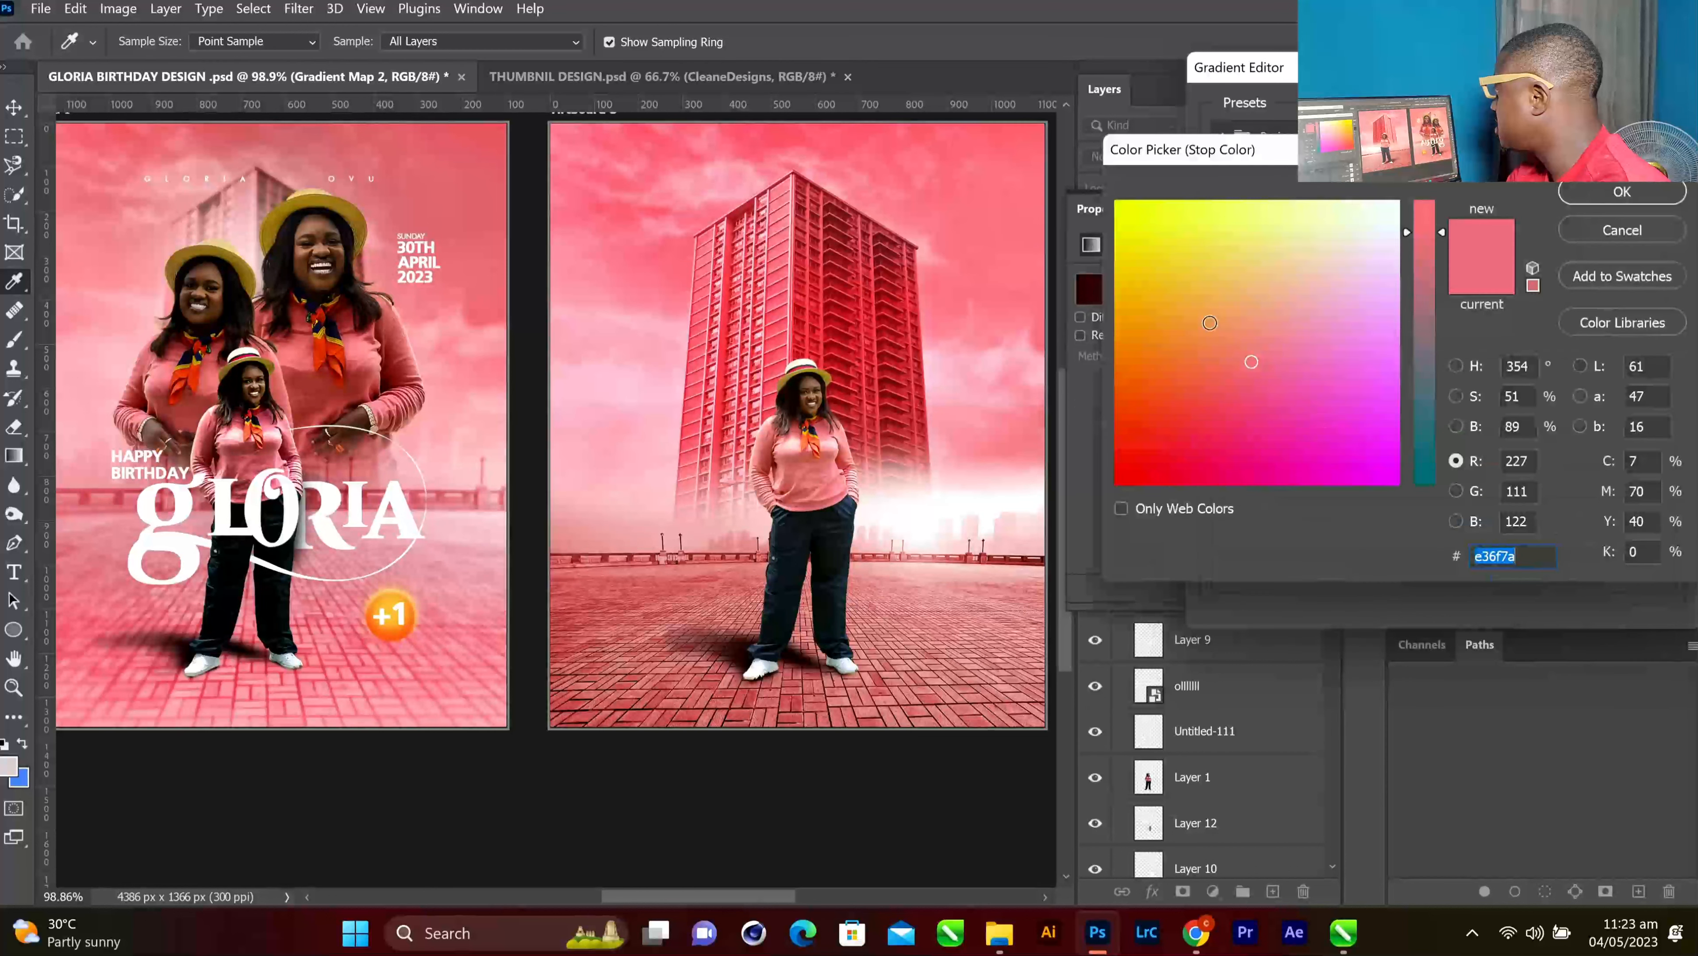
{"action": "left_click_drag", "start_coordinate": [1265, 348], "coordinate": [1300, 314]}
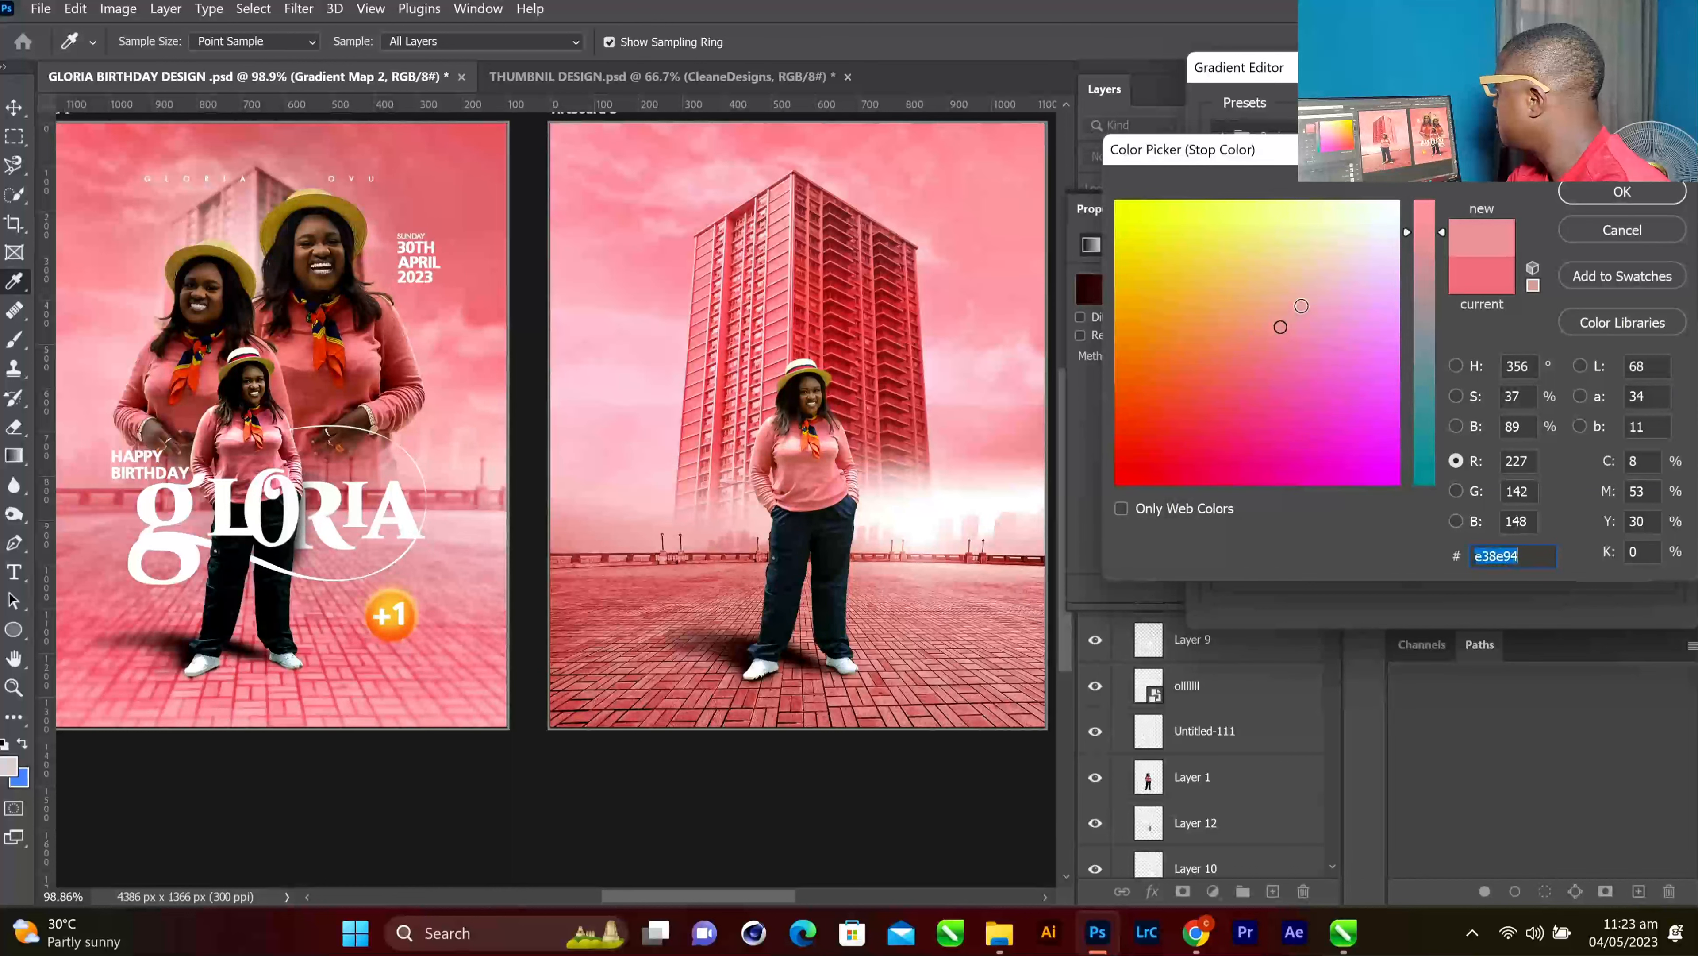
{"action": "left_click", "coordinate": [1301, 306]}
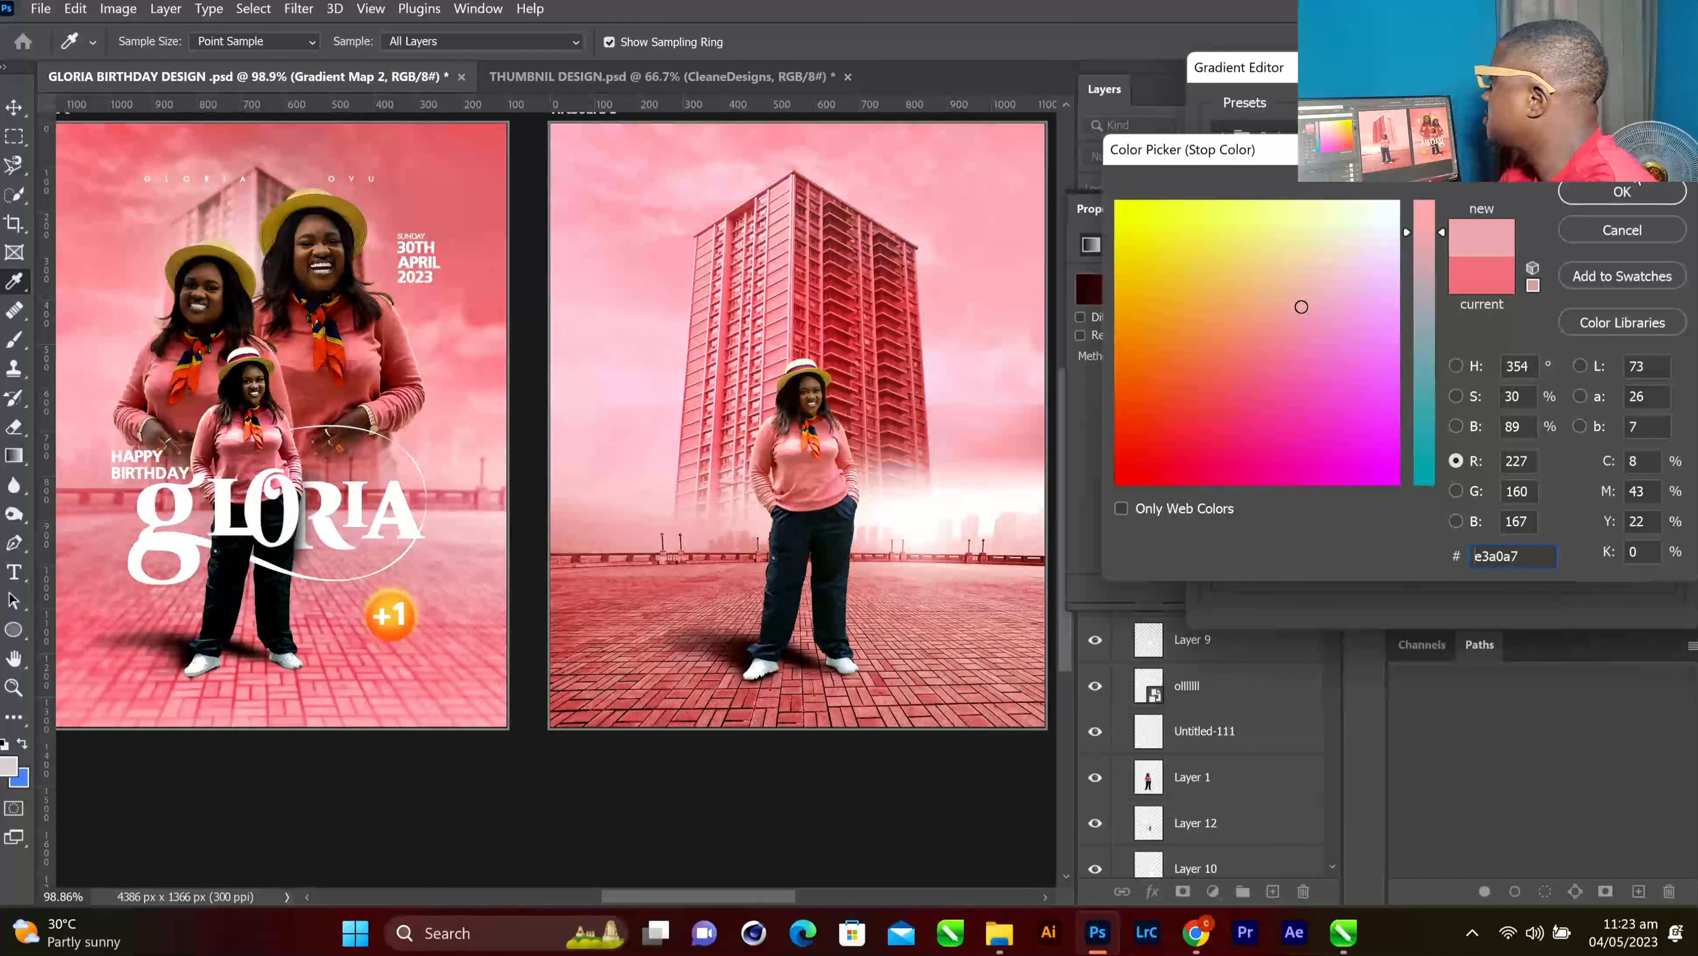
{"action": "left_click", "coordinate": [1626, 192]}
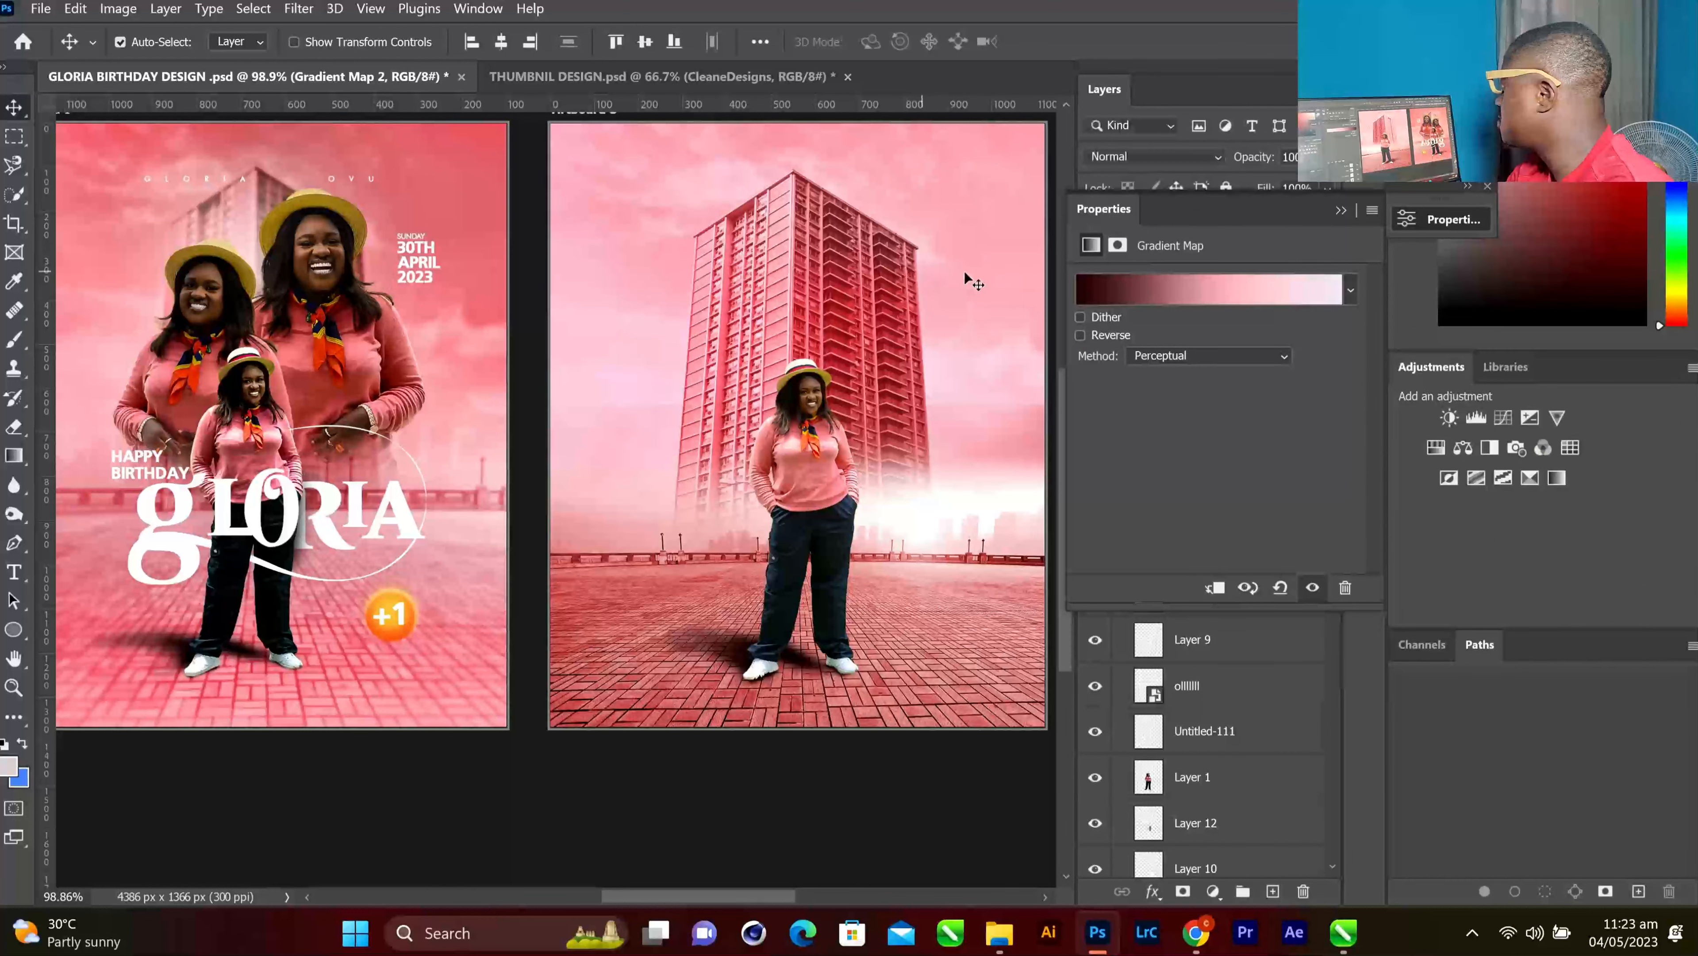
Collapse the gradient map Properties panel so the full Layers list with all artboards shows
{"action": "left_click", "coordinate": [1342, 210]}
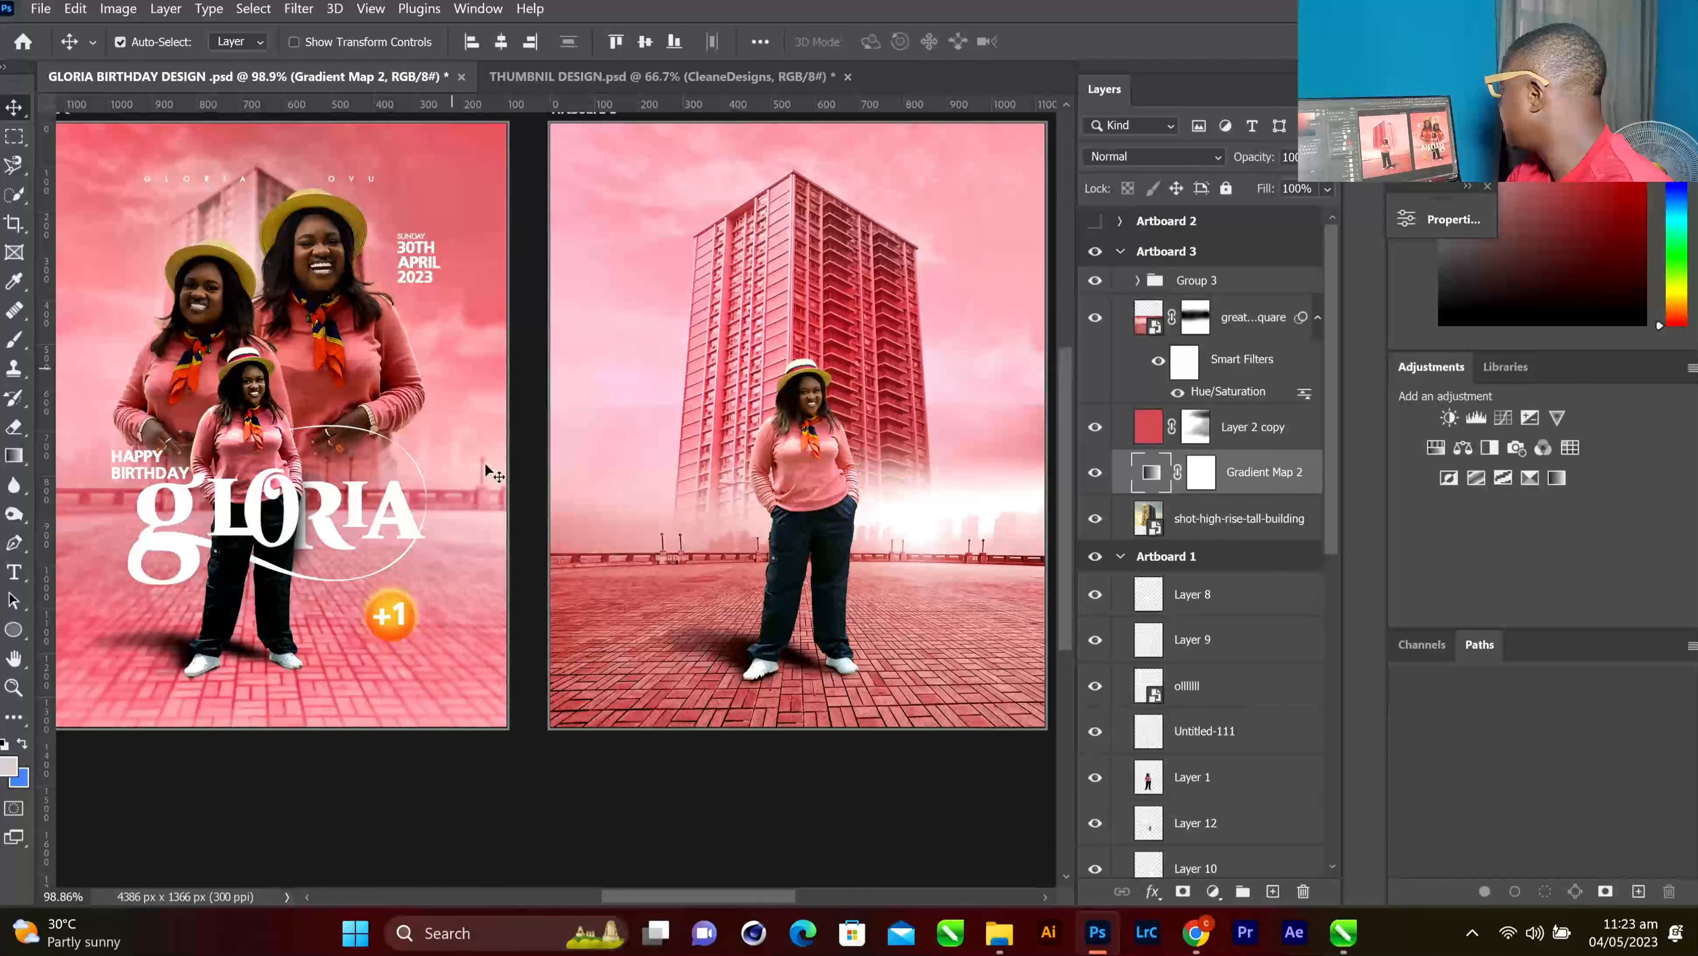
{"action": "scroll", "coordinate": [486, 463], "scroll_direction": "up", "scroll_amount": 2}
{"action": "mouse_move", "coordinate": [718, 893]}
{"action": "left_mouse_down"}
{"action": "mouse_move", "coordinate": [734, 896]}
{"action": "mouse_move", "coordinate": [719, 899]}
{"action": "left_mouse_up"}
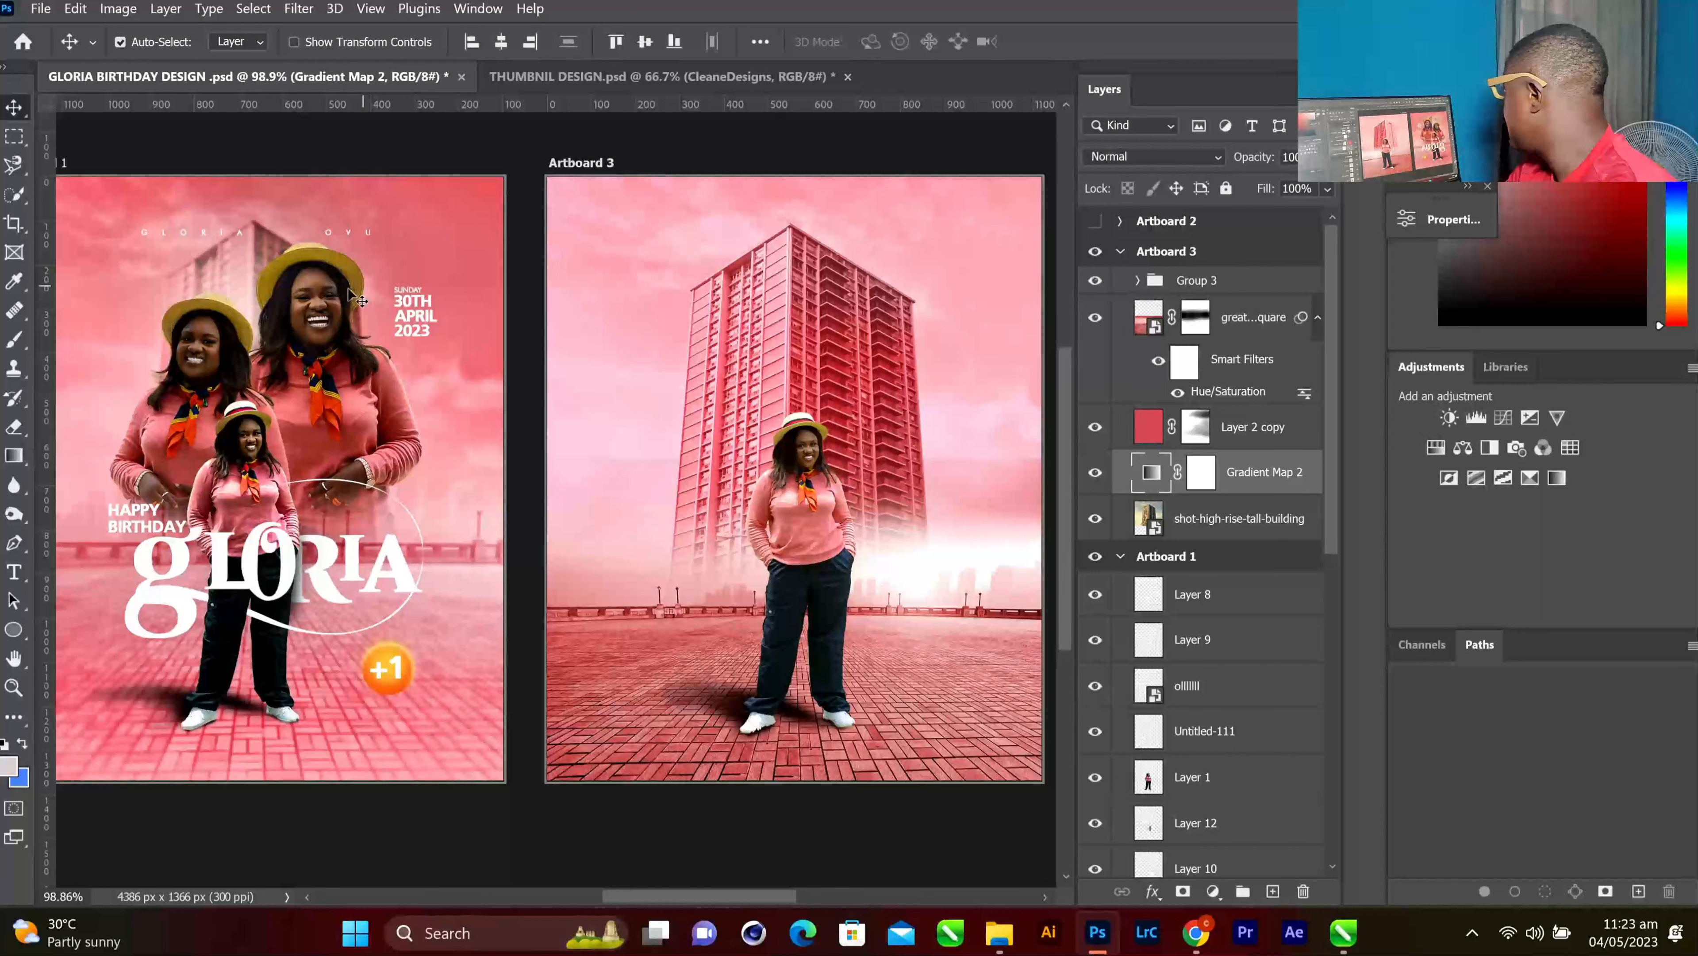
{"action": "right_click", "coordinate": [321, 308]}
Alt-drag a copy of Layer 5, the first large portrait, onto Artboard 3 and lower it in the stack
{"action": "left_click", "coordinate": [375, 328]}
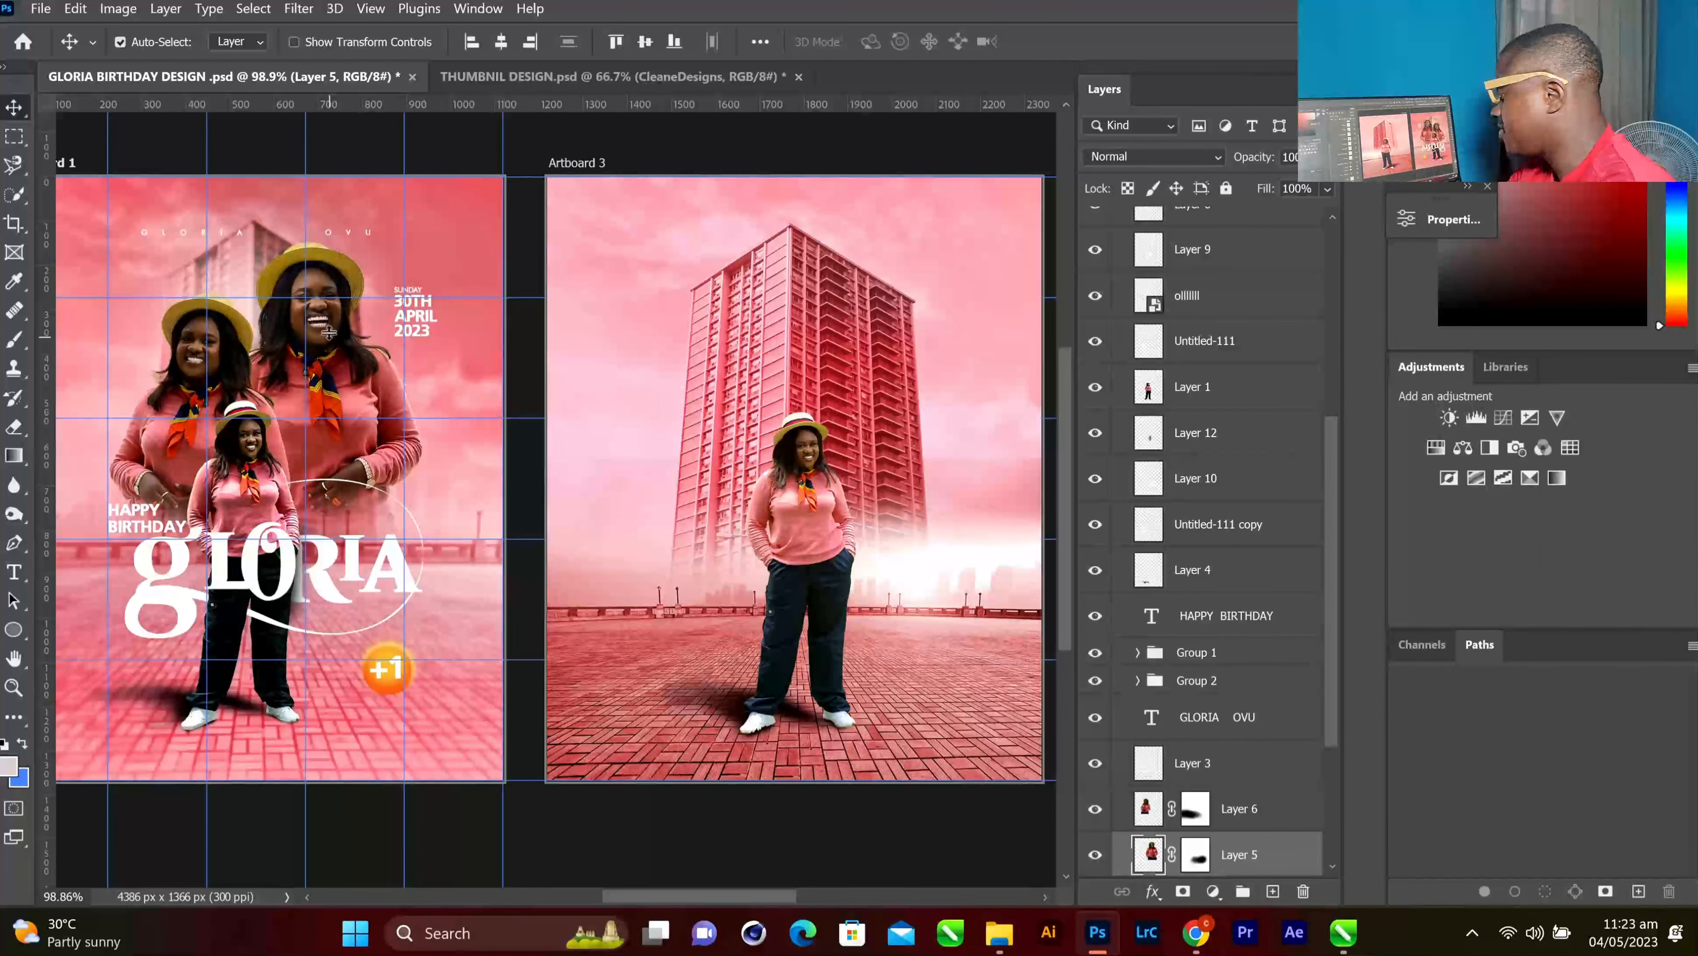
{"action": "left_click_drag", "start_coordinate": [314, 328], "coordinate": [884, 367]}
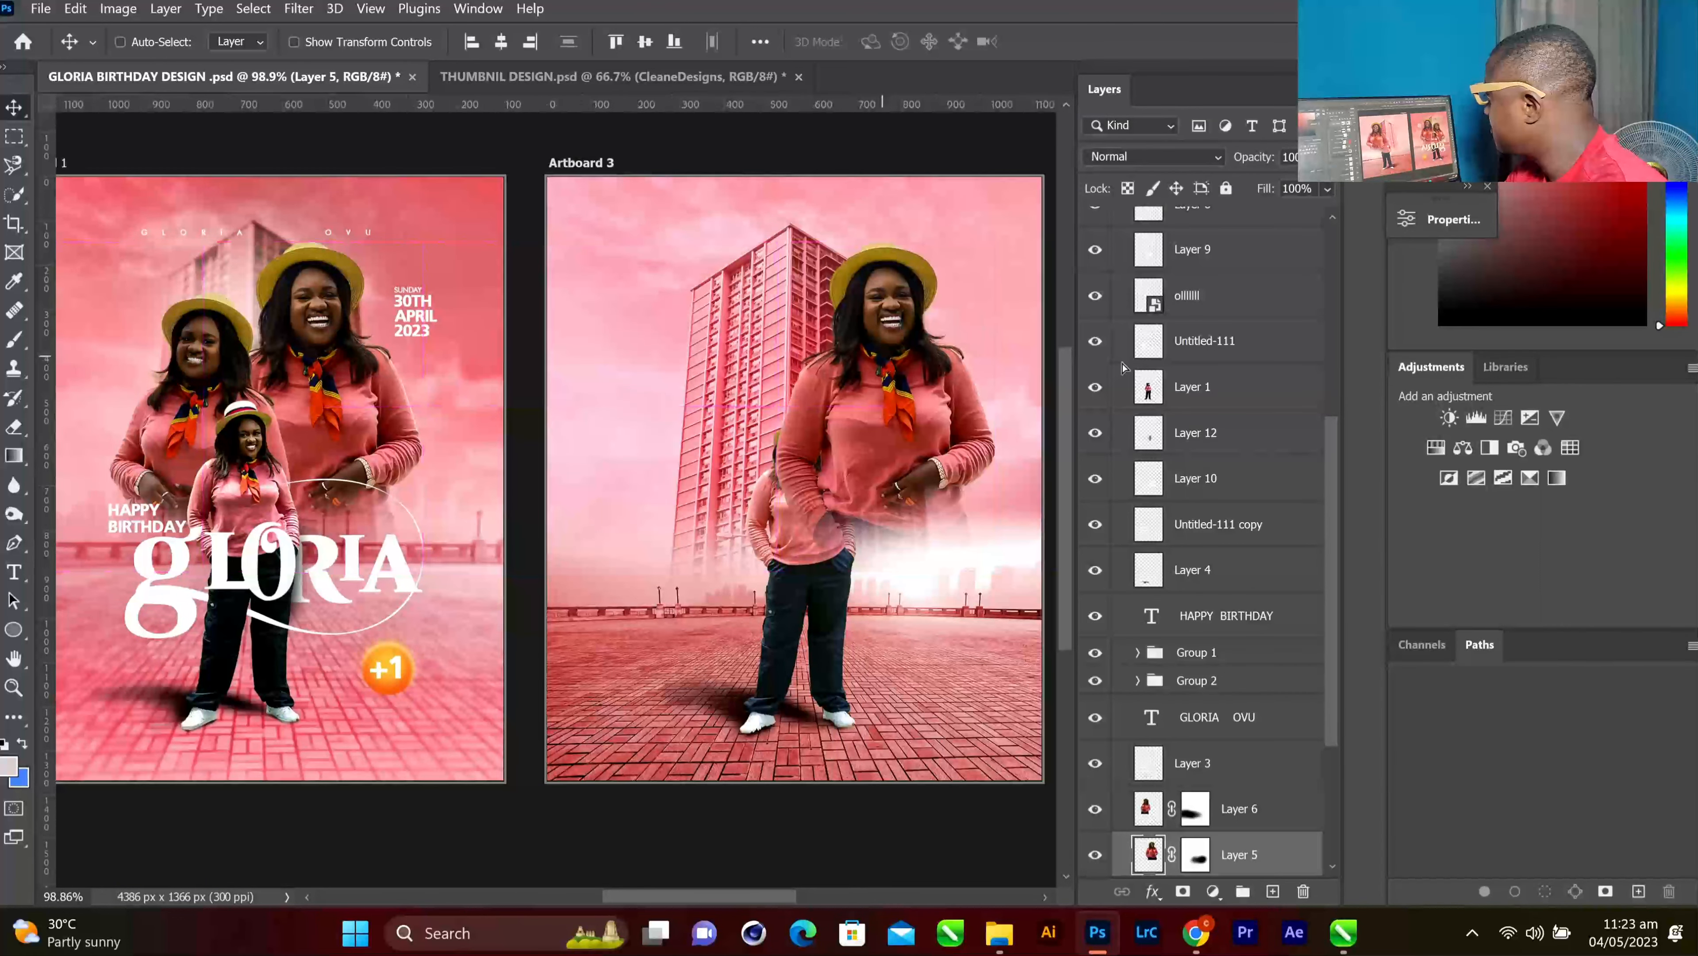
{"action": "left_click_drag", "start_coordinate": [1233, 230], "coordinate": [1241, 278]}
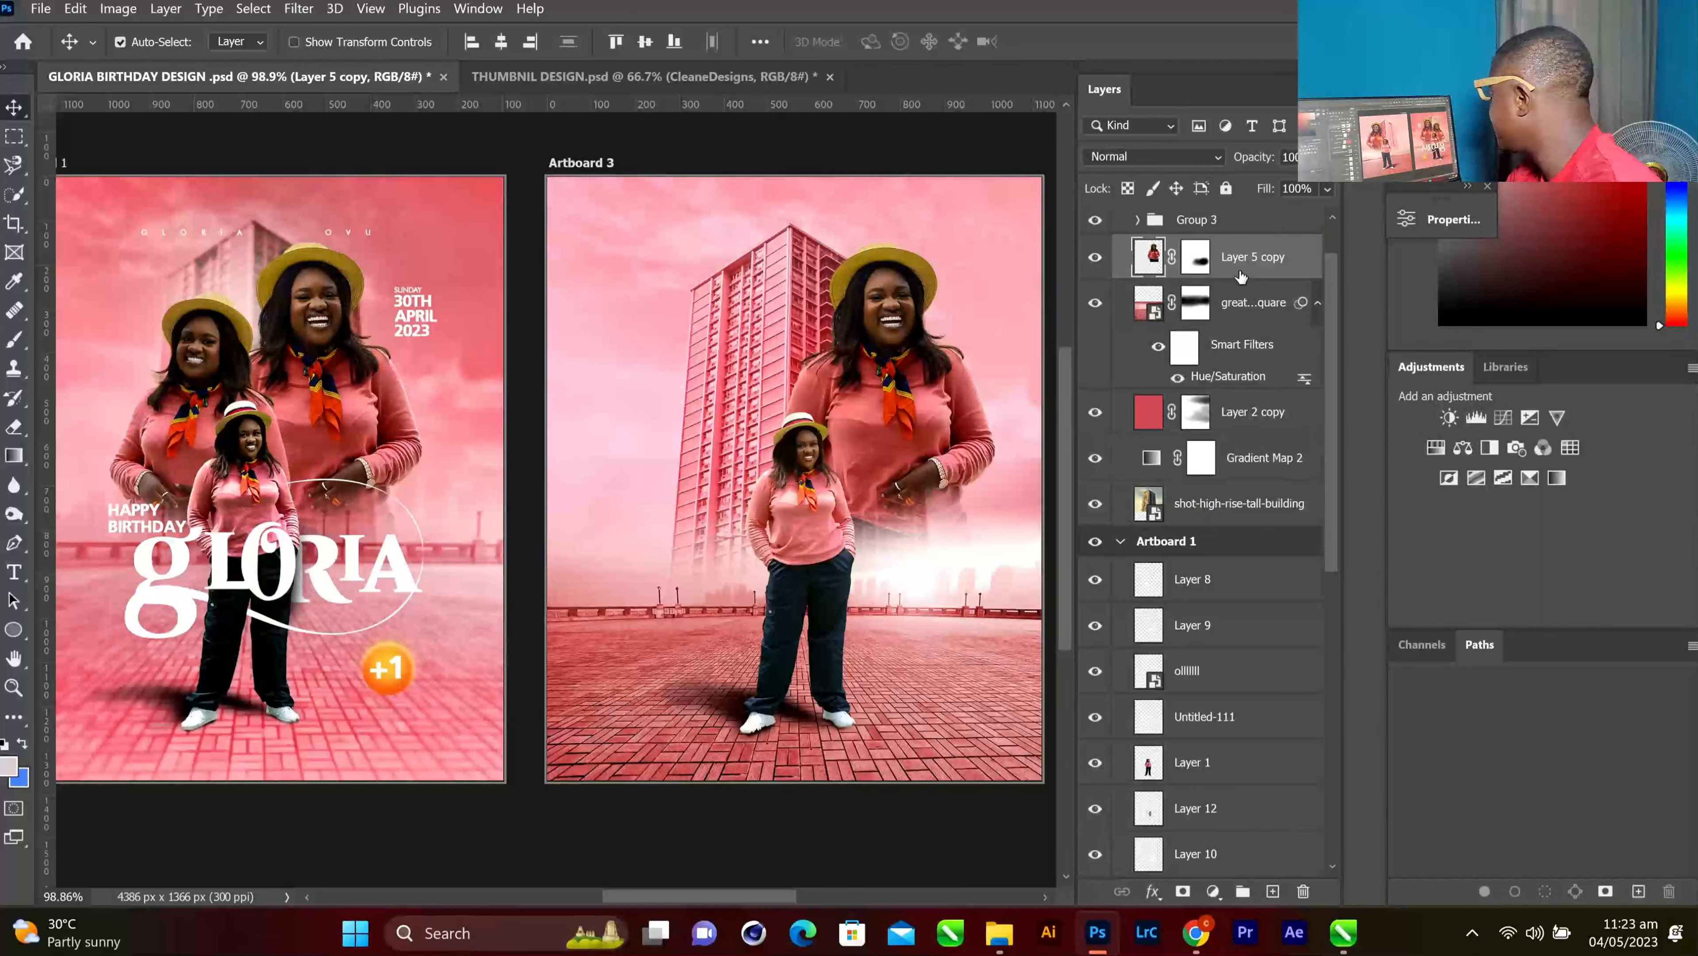
Copy Layer 6, the second large portrait, onto Artboard 3 and keep it above the first copy
{"action": "left_click", "coordinate": [207, 348], "text": "ctrl"}
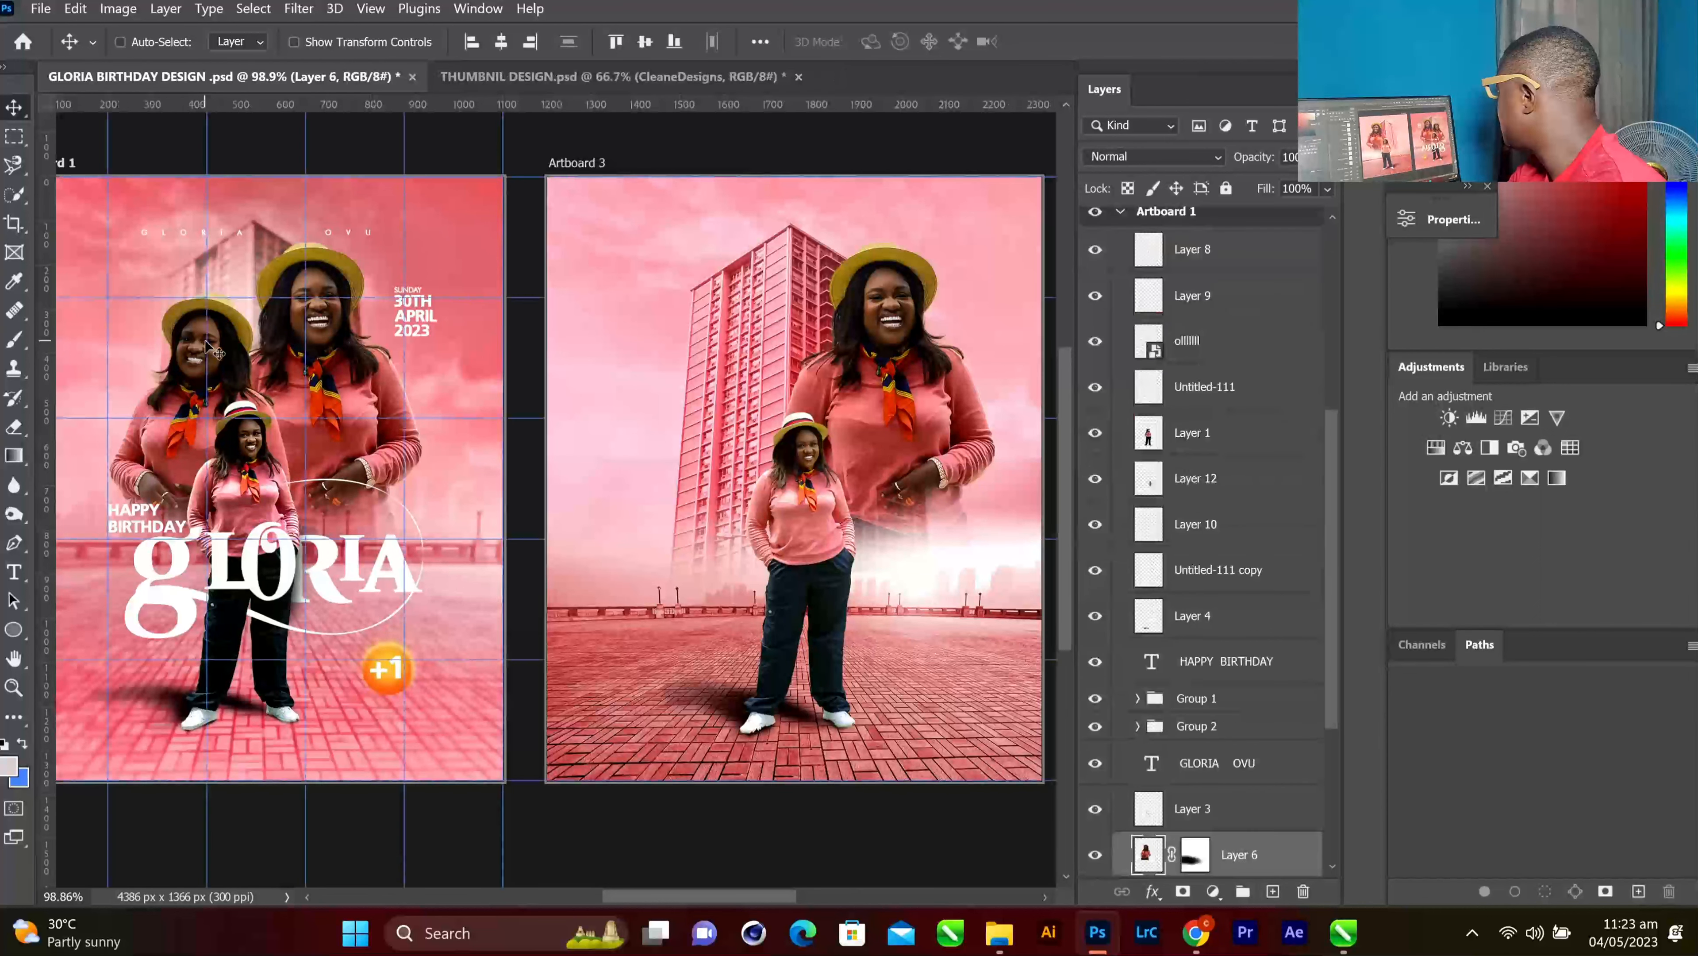
{"action": "left_click_drag", "start_coordinate": [194, 352], "coordinate": [745, 379]}
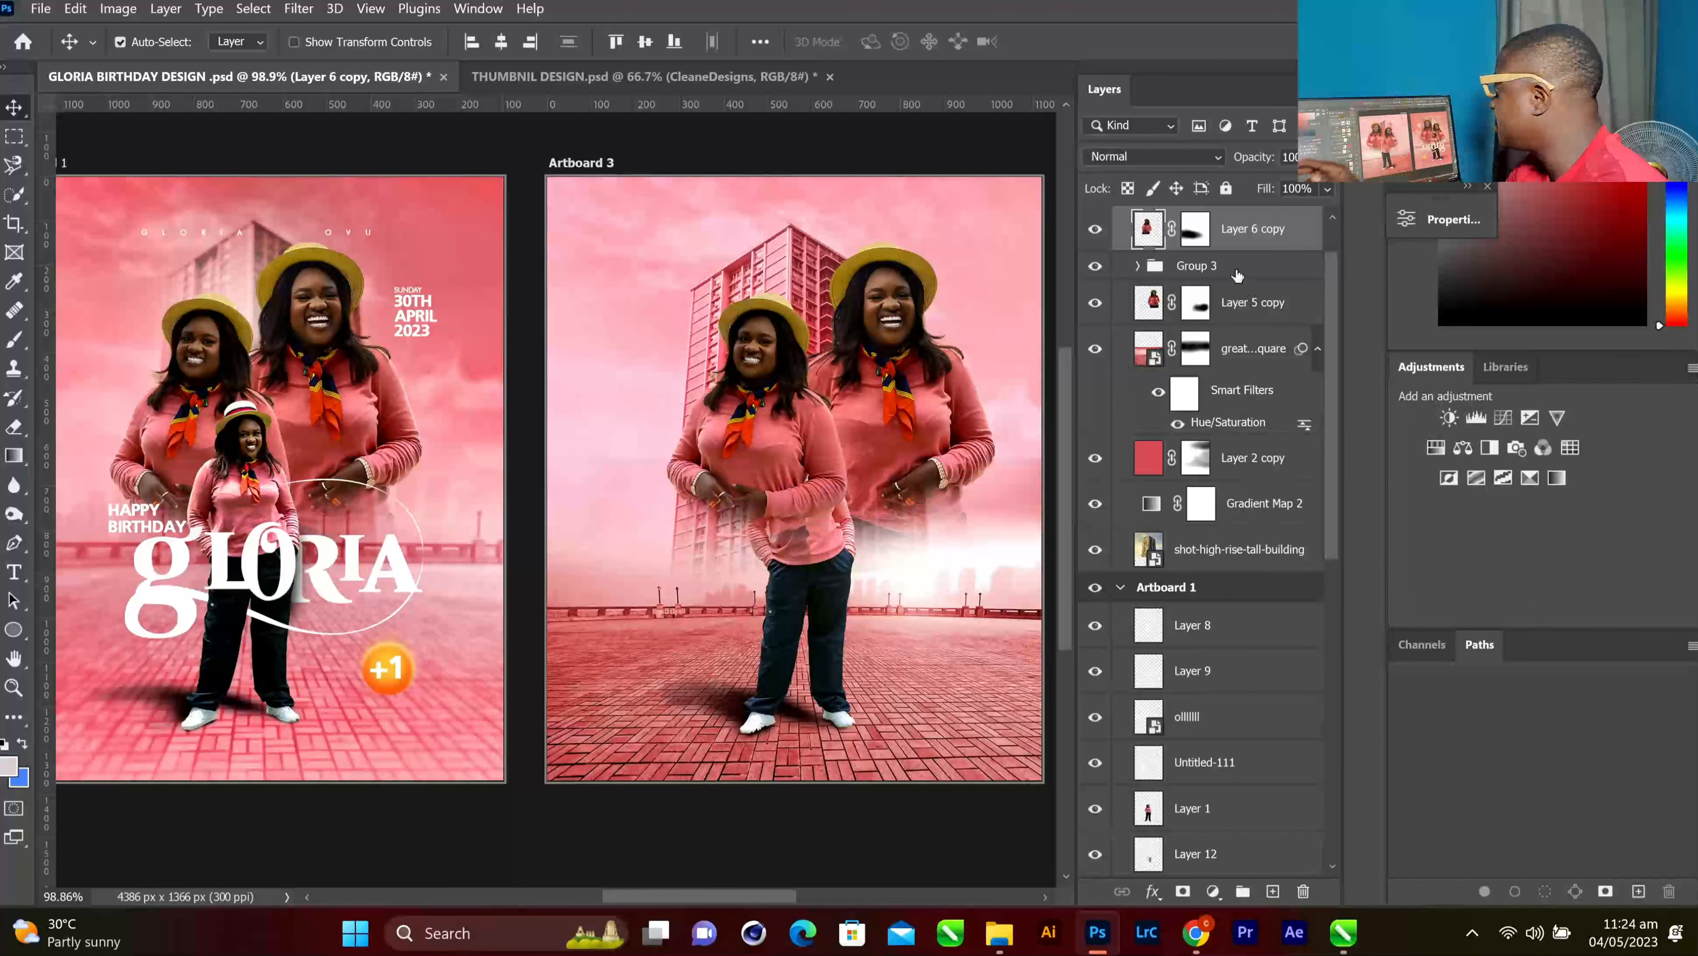
{"action": "left_click_drag", "start_coordinate": [1237, 233], "coordinate": [1238, 314]}
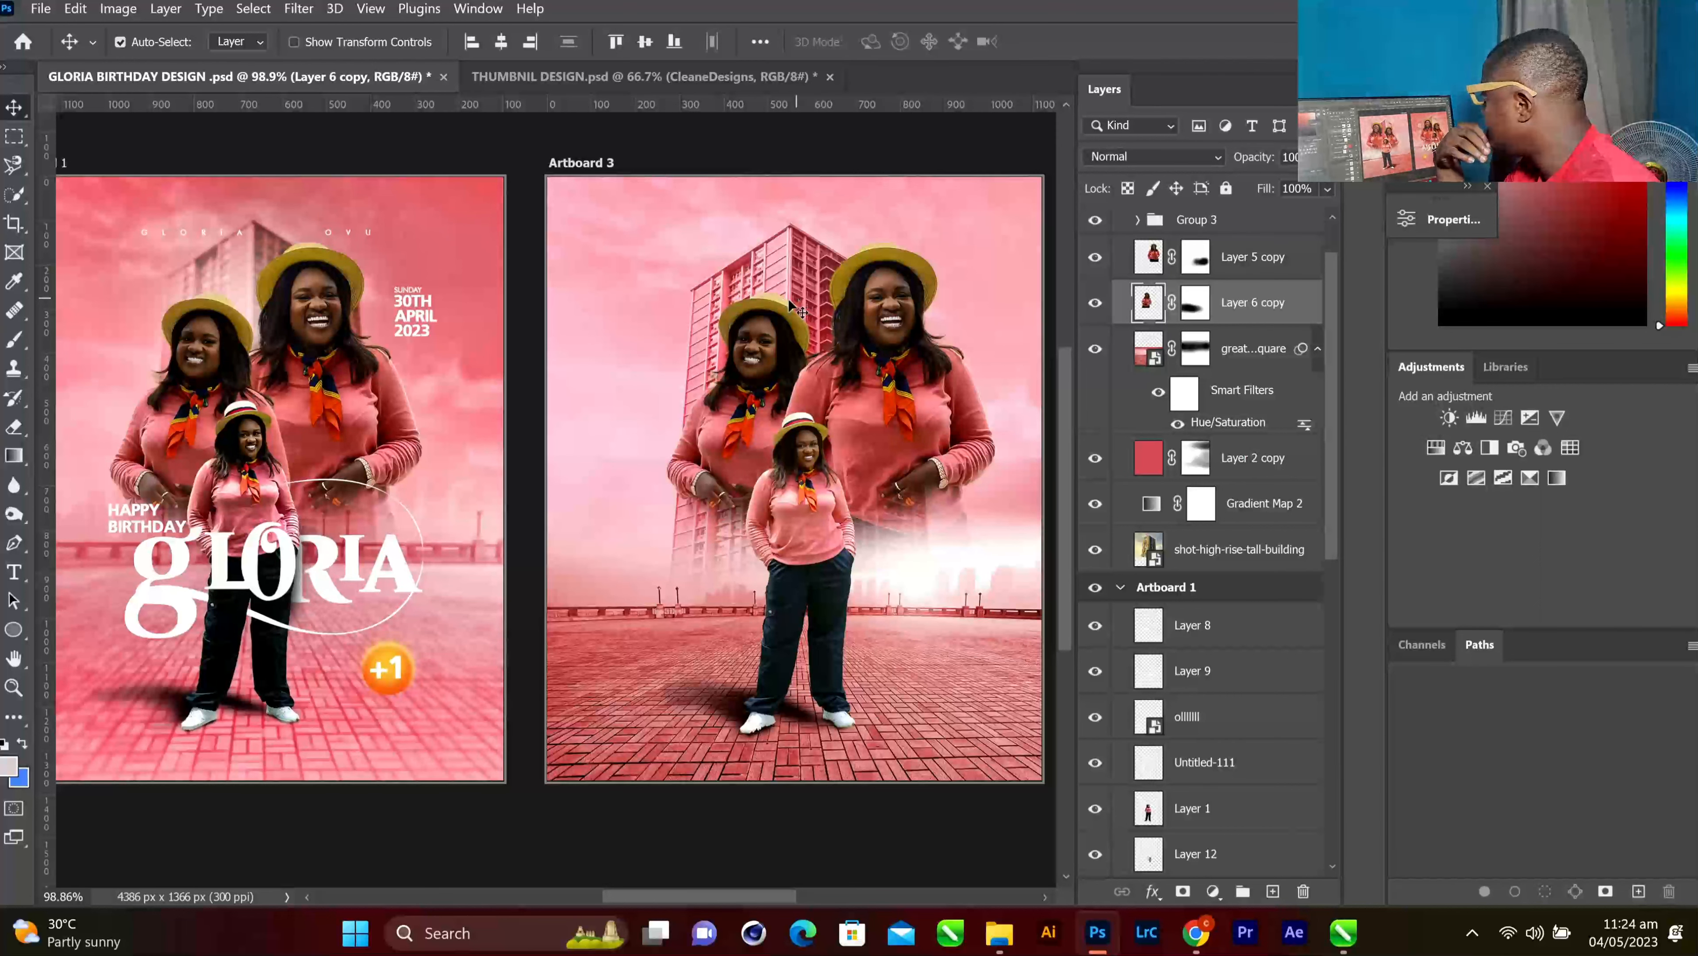
{"action": "left_click_drag", "start_coordinate": [1238, 308], "coordinate": [1229, 250]}
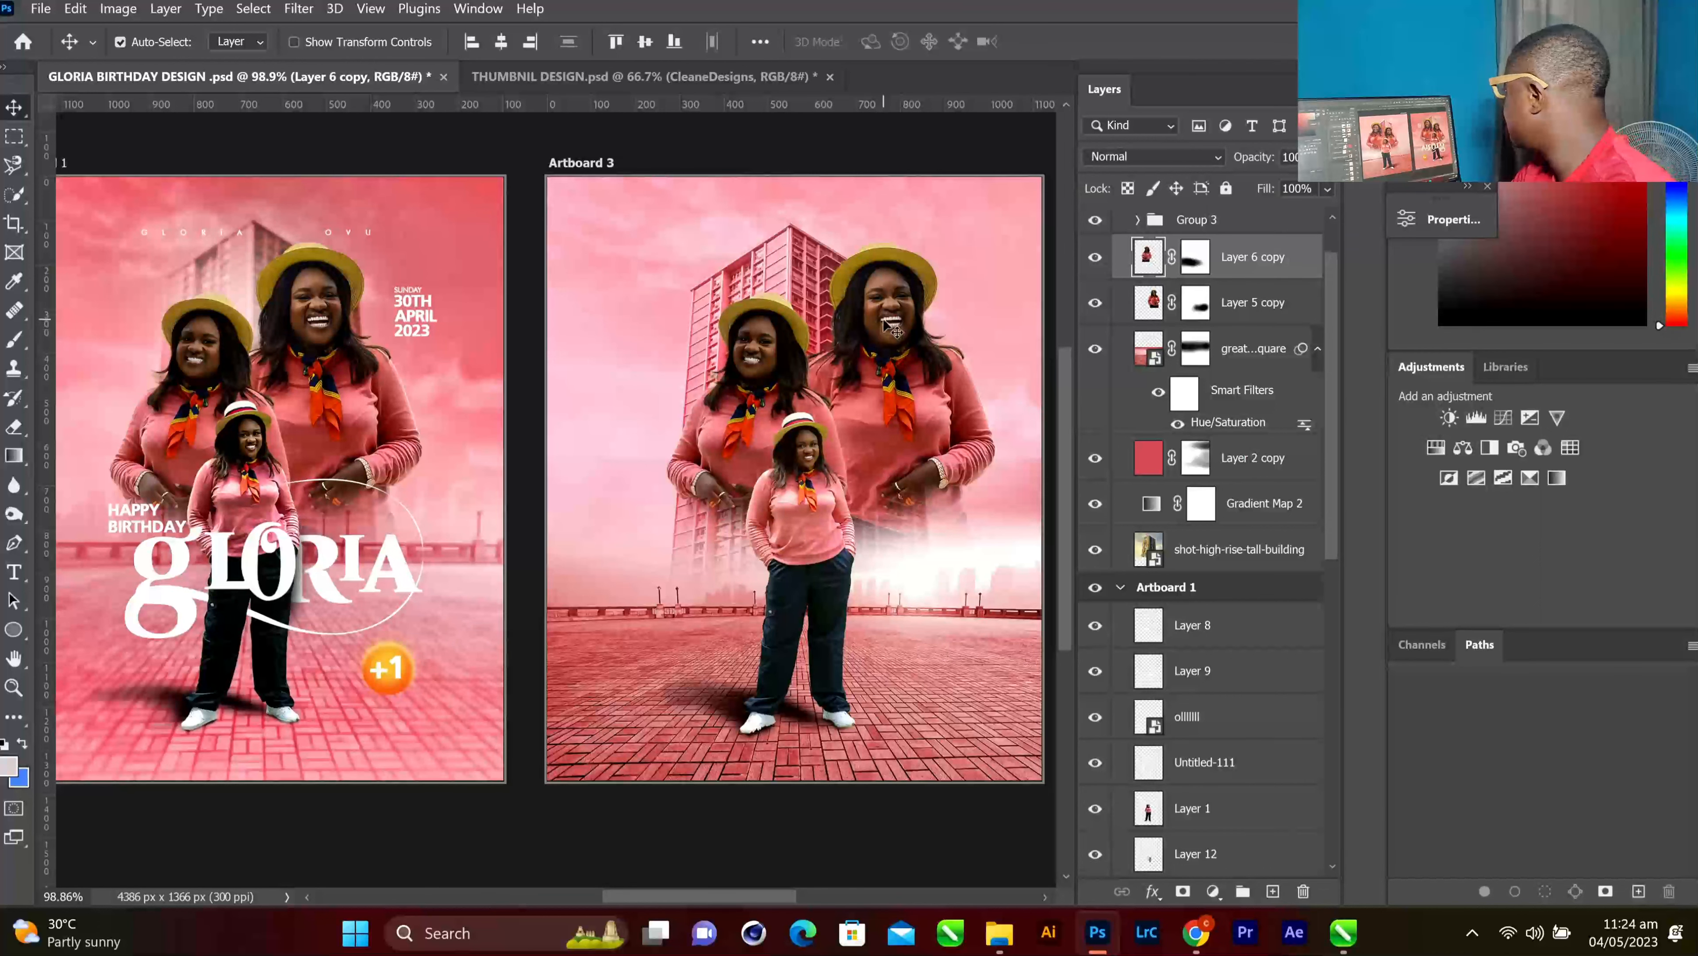
{"action": "left_click", "coordinate": [248, 286]}
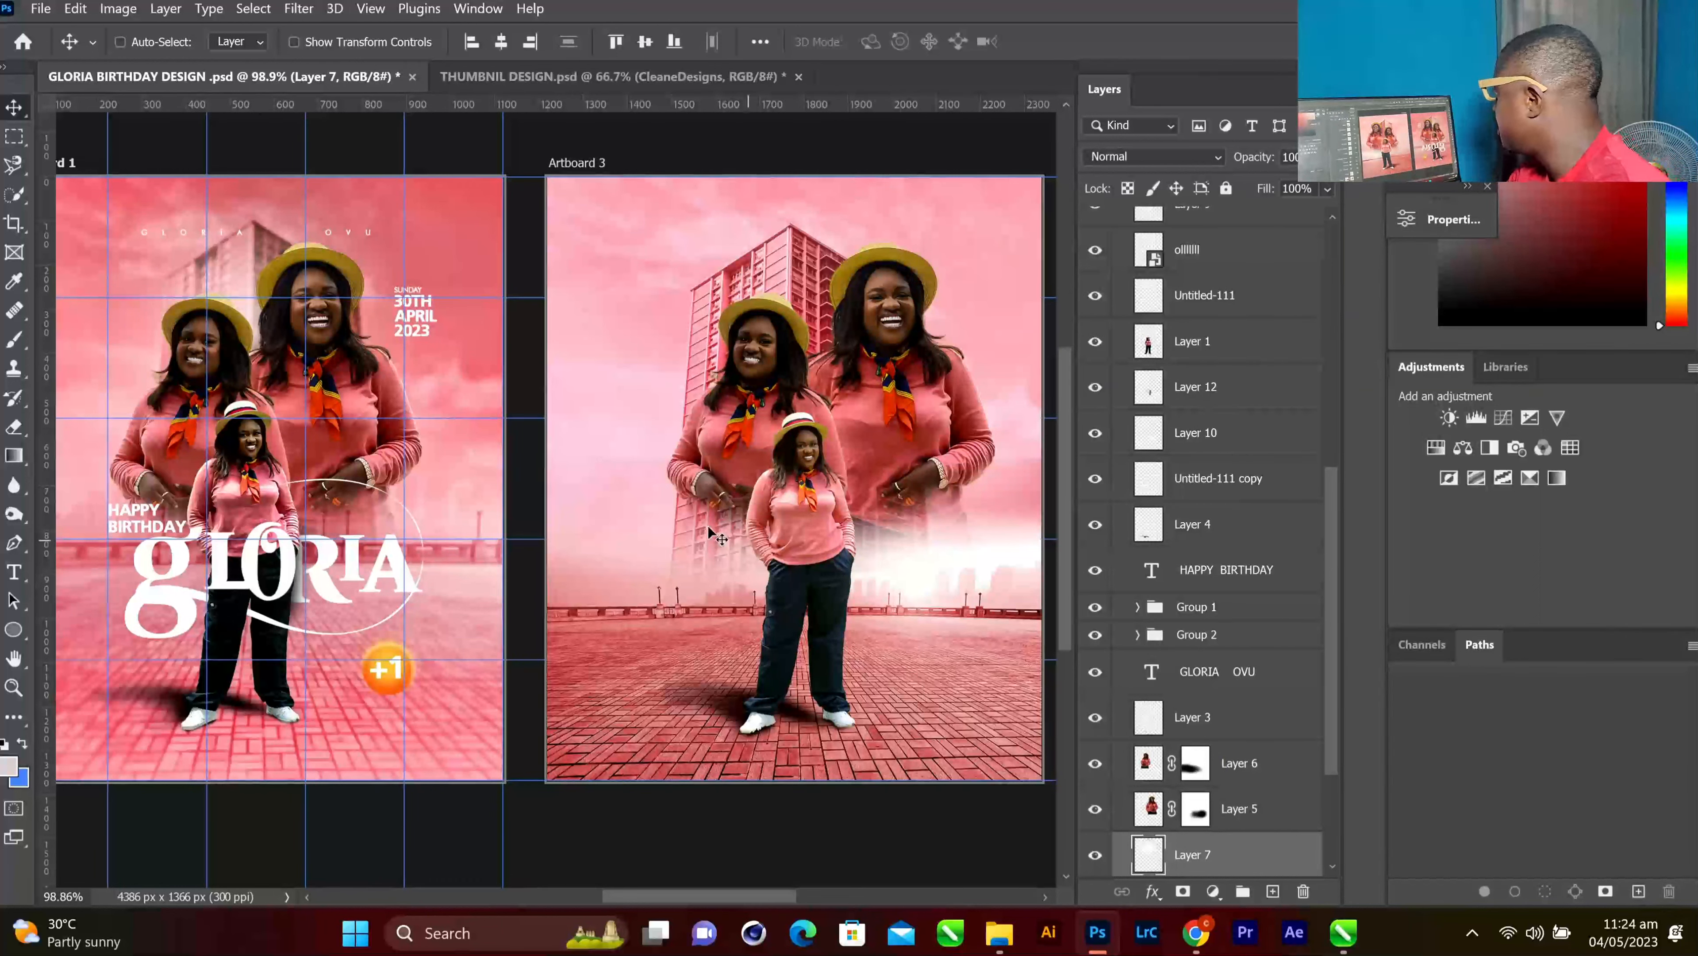
Select the great-view-large-square building layer and add empty Layer 17 directly above it
{"action": "left_click", "coordinate": [828, 316], "text": "ctrl"}
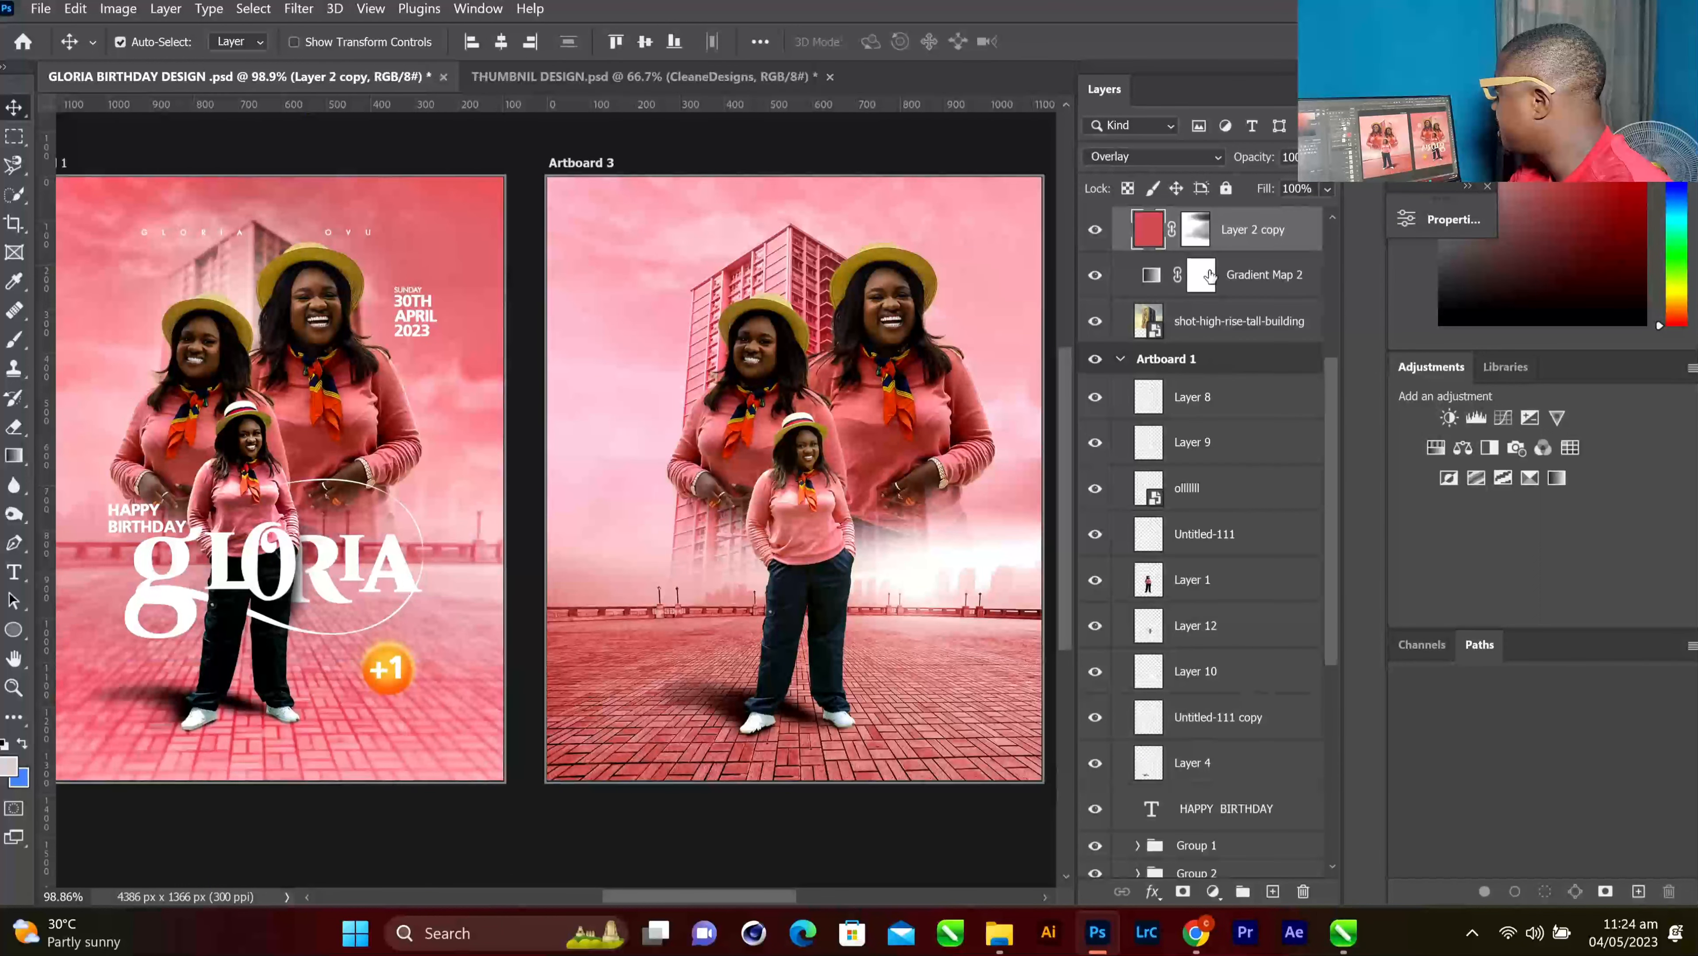
{"action": "scroll", "coordinate": [1210, 276], "scroll_direction": "up", "scroll_amount": 4}
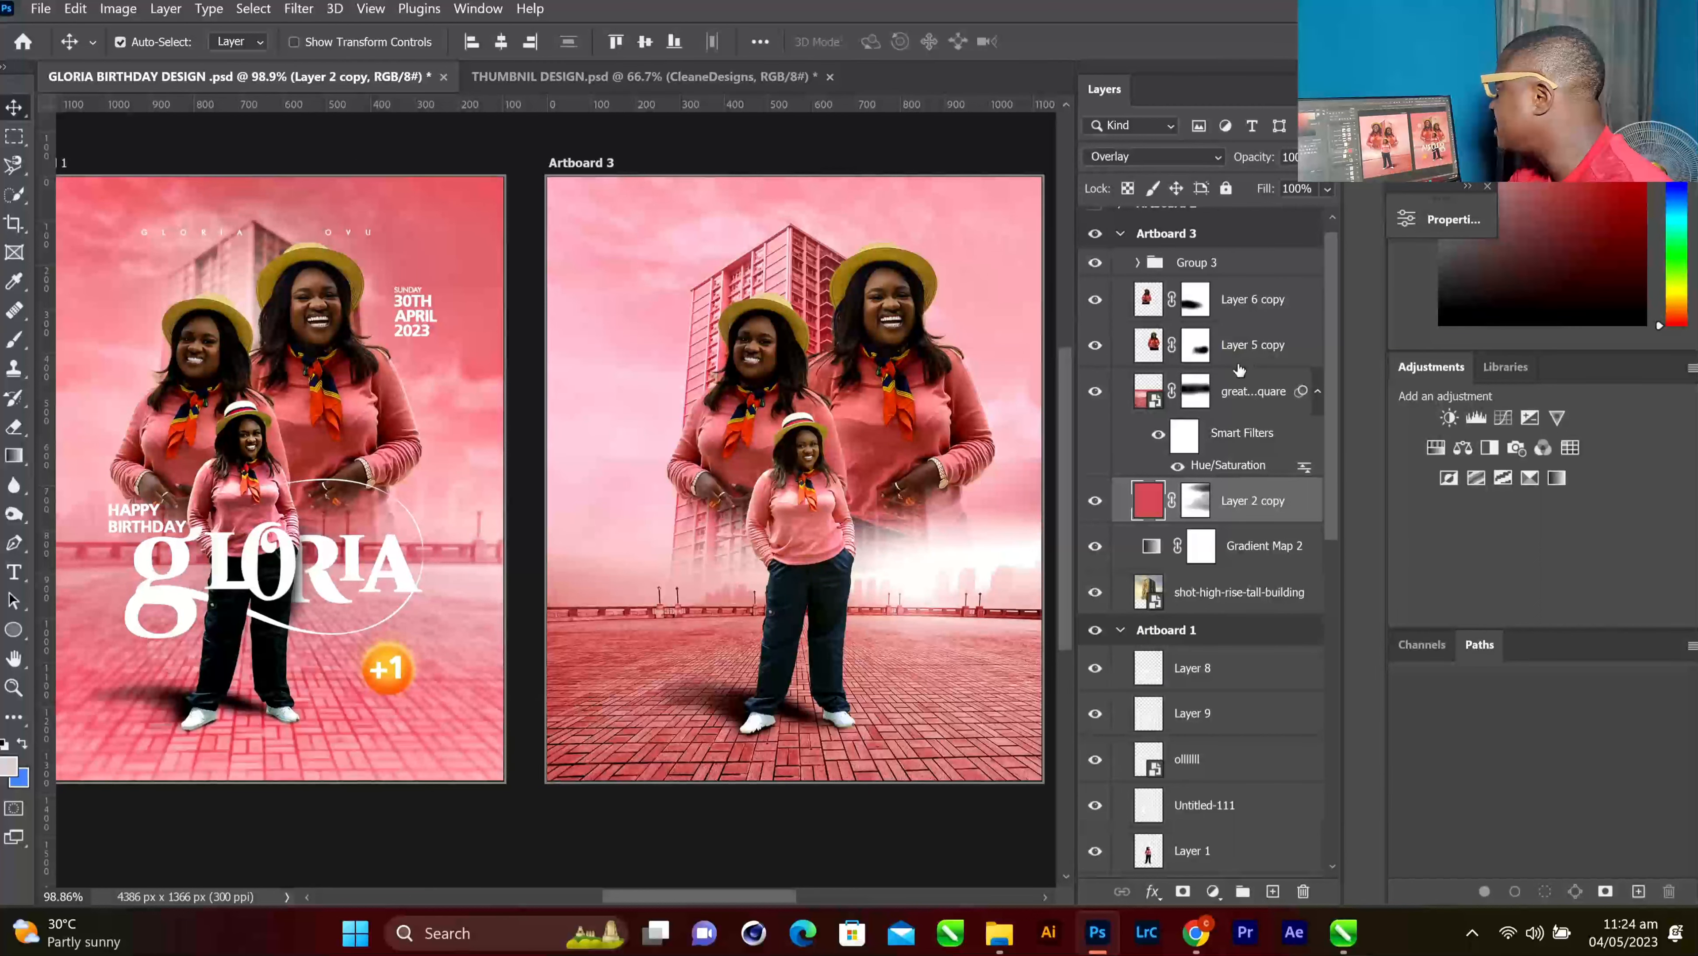
{"action": "left_click", "coordinate": [1239, 361]}
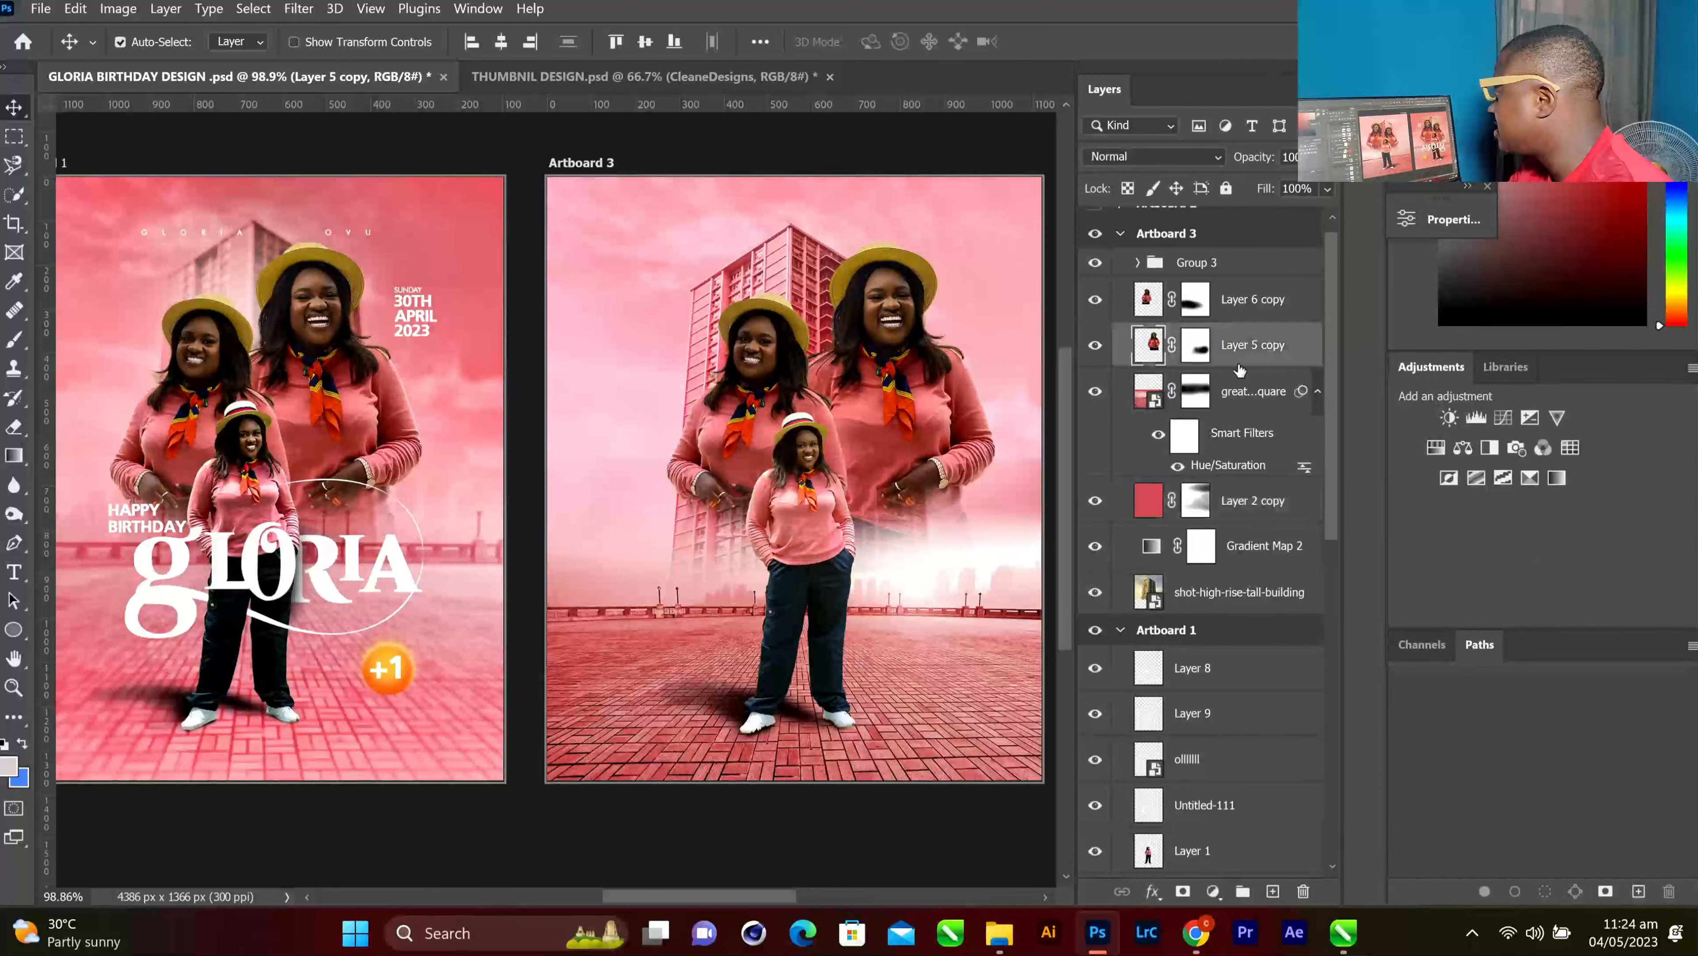
{"action": "left_click", "coordinate": [1241, 399]}
{"action": "key", "text": "ctrl+shift+alt+n"}
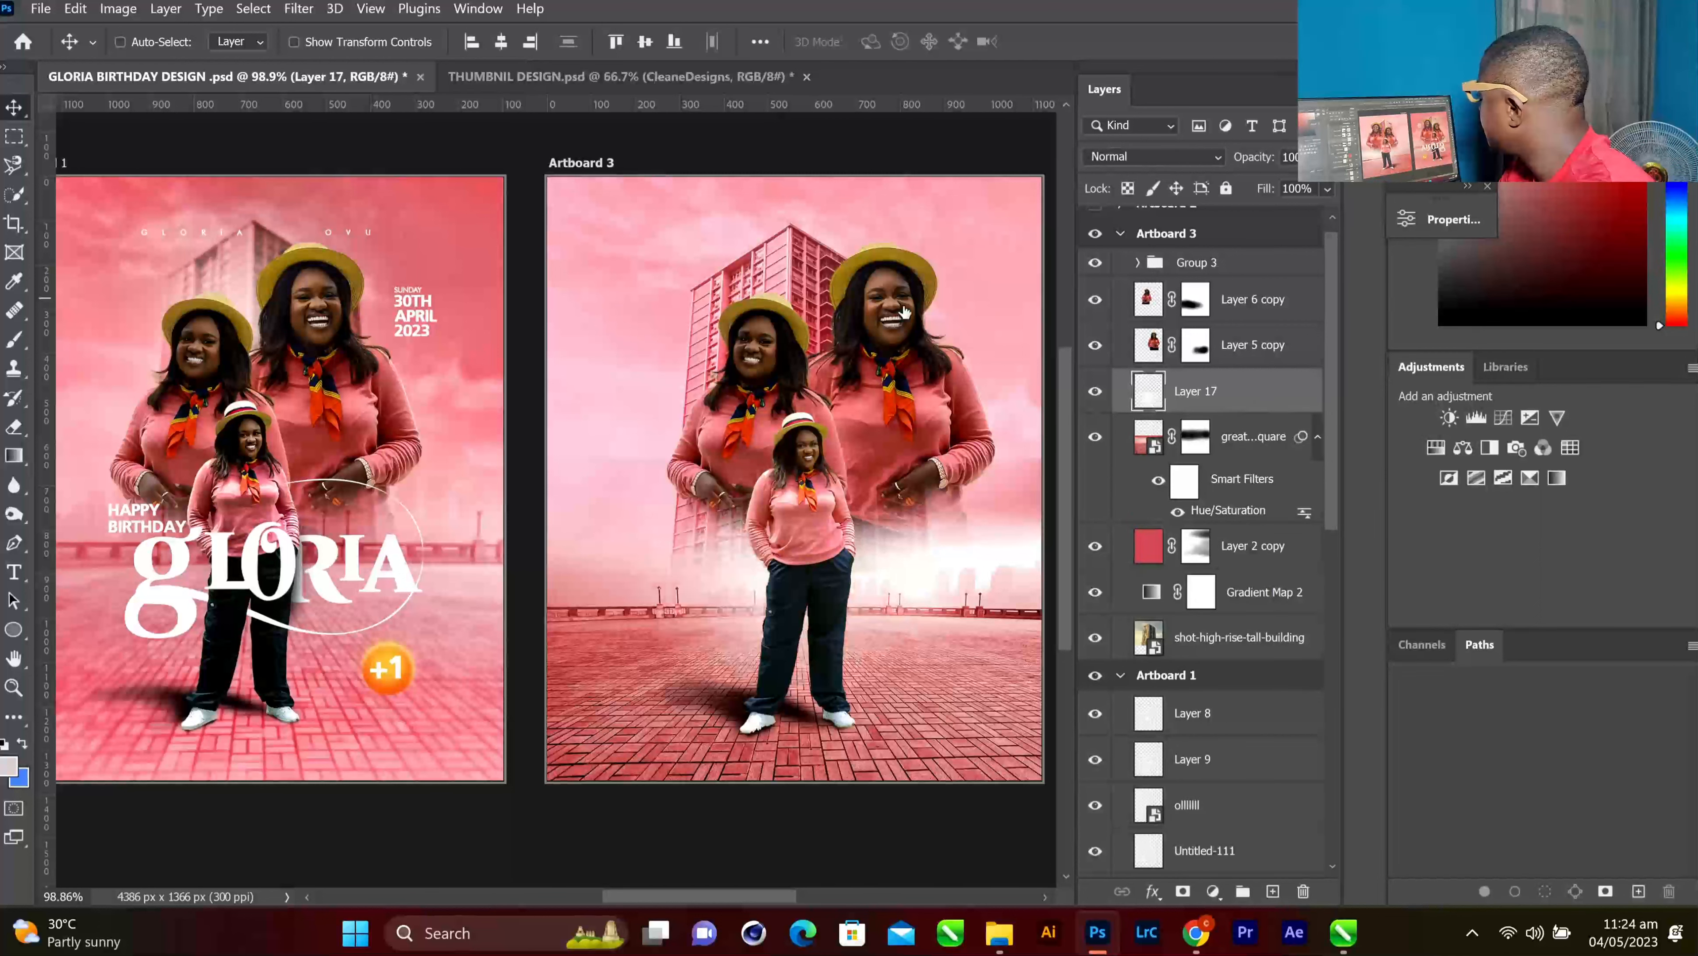
{"action": "left_click_drag", "start_coordinate": [759, 503], "coordinate": [758, 360]}
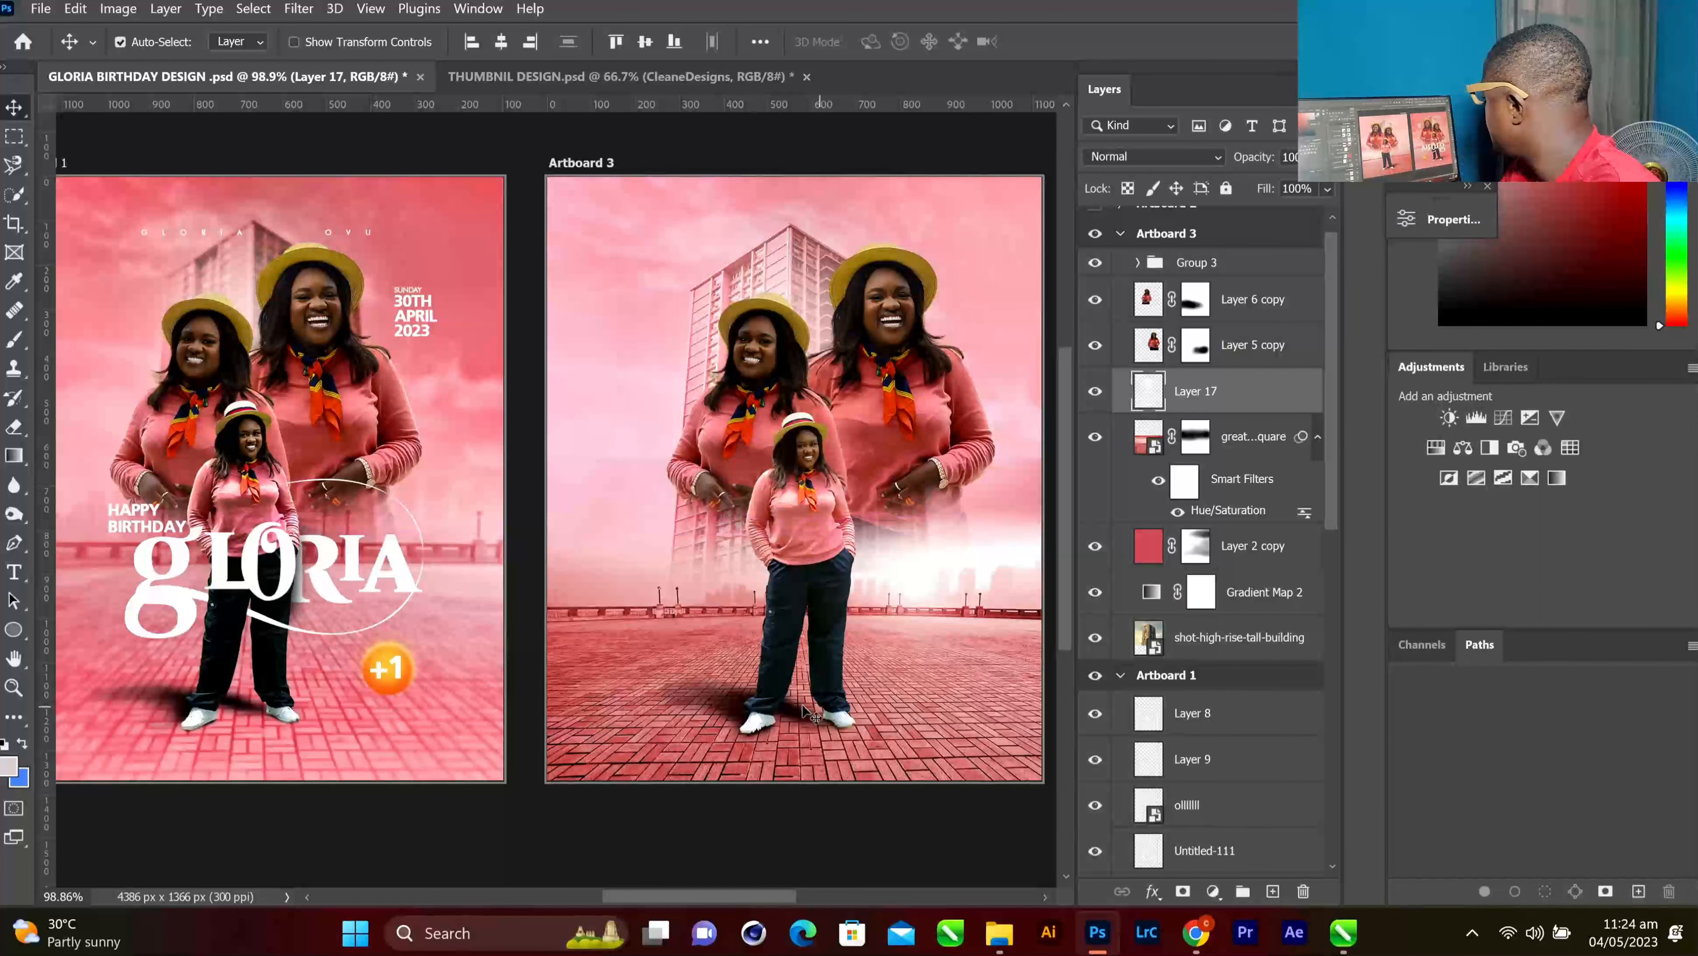
{"action": "mouse_move", "coordinate": [726, 901]}
{"action": "left_mouse_down"}
{"action": "mouse_move", "coordinate": [747, 896]}
{"action": "mouse_move", "coordinate": [717, 898]}
{"action": "left_mouse_up"}
{"action": "right_click", "coordinate": [440, 662]}
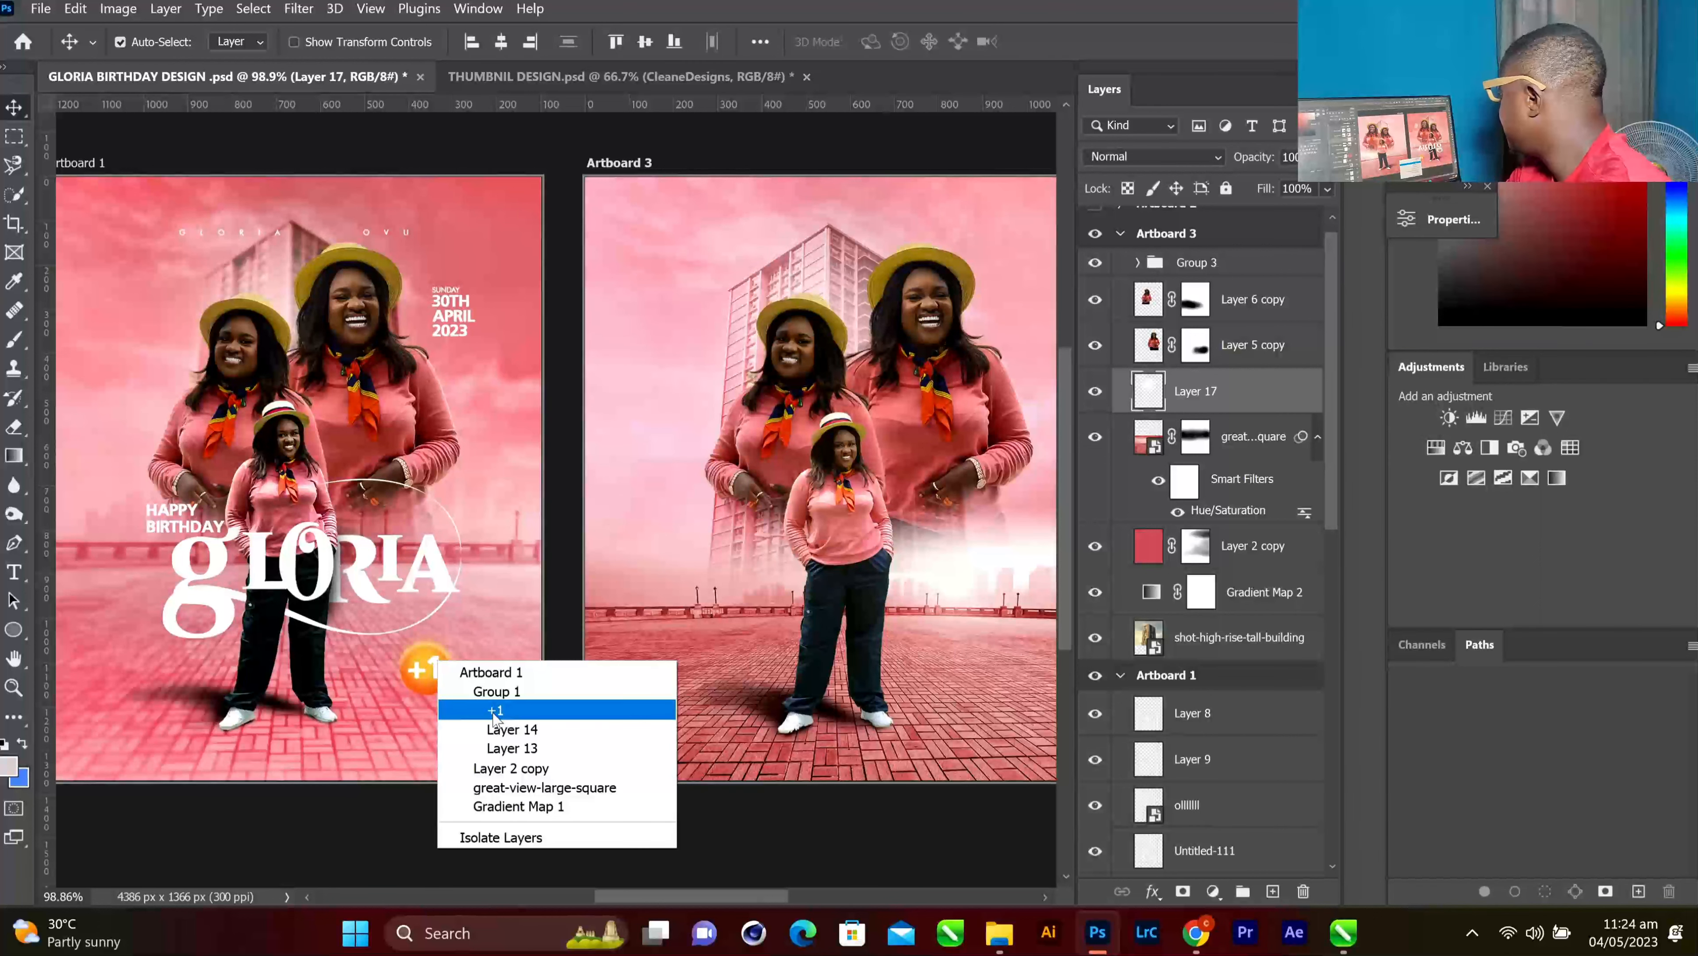
{"action": "left_click", "coordinate": [496, 691]}
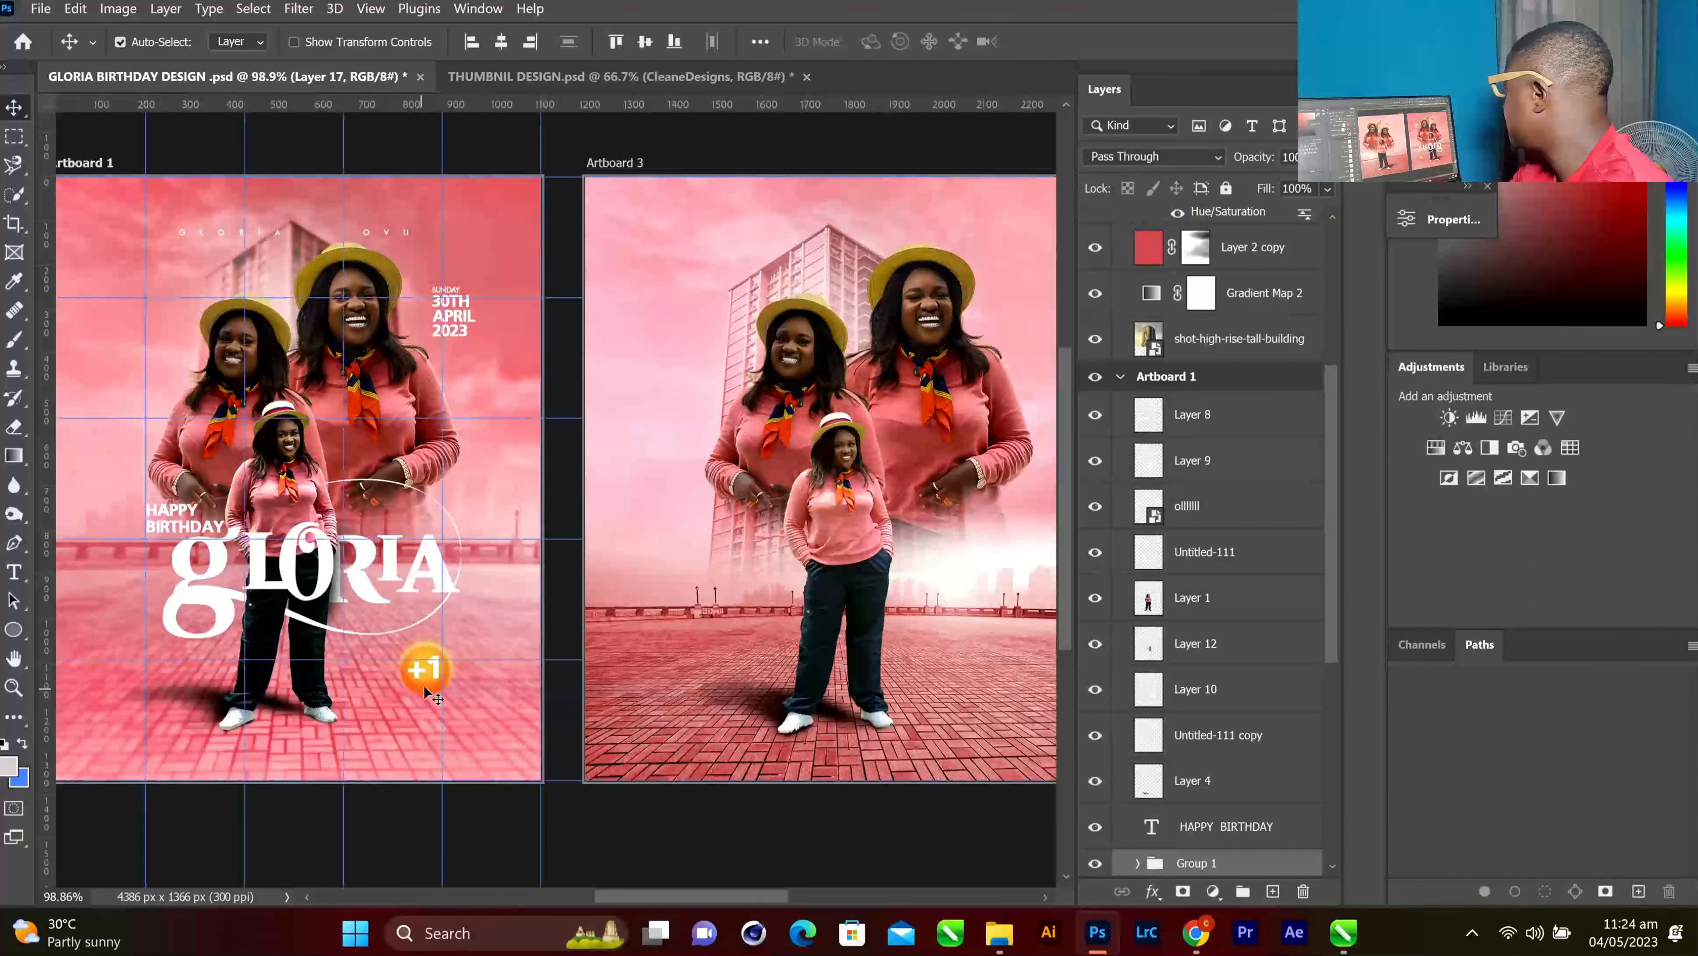
{"action": "left_click_drag", "start_coordinate": [424, 667], "coordinate": [1014, 675]}
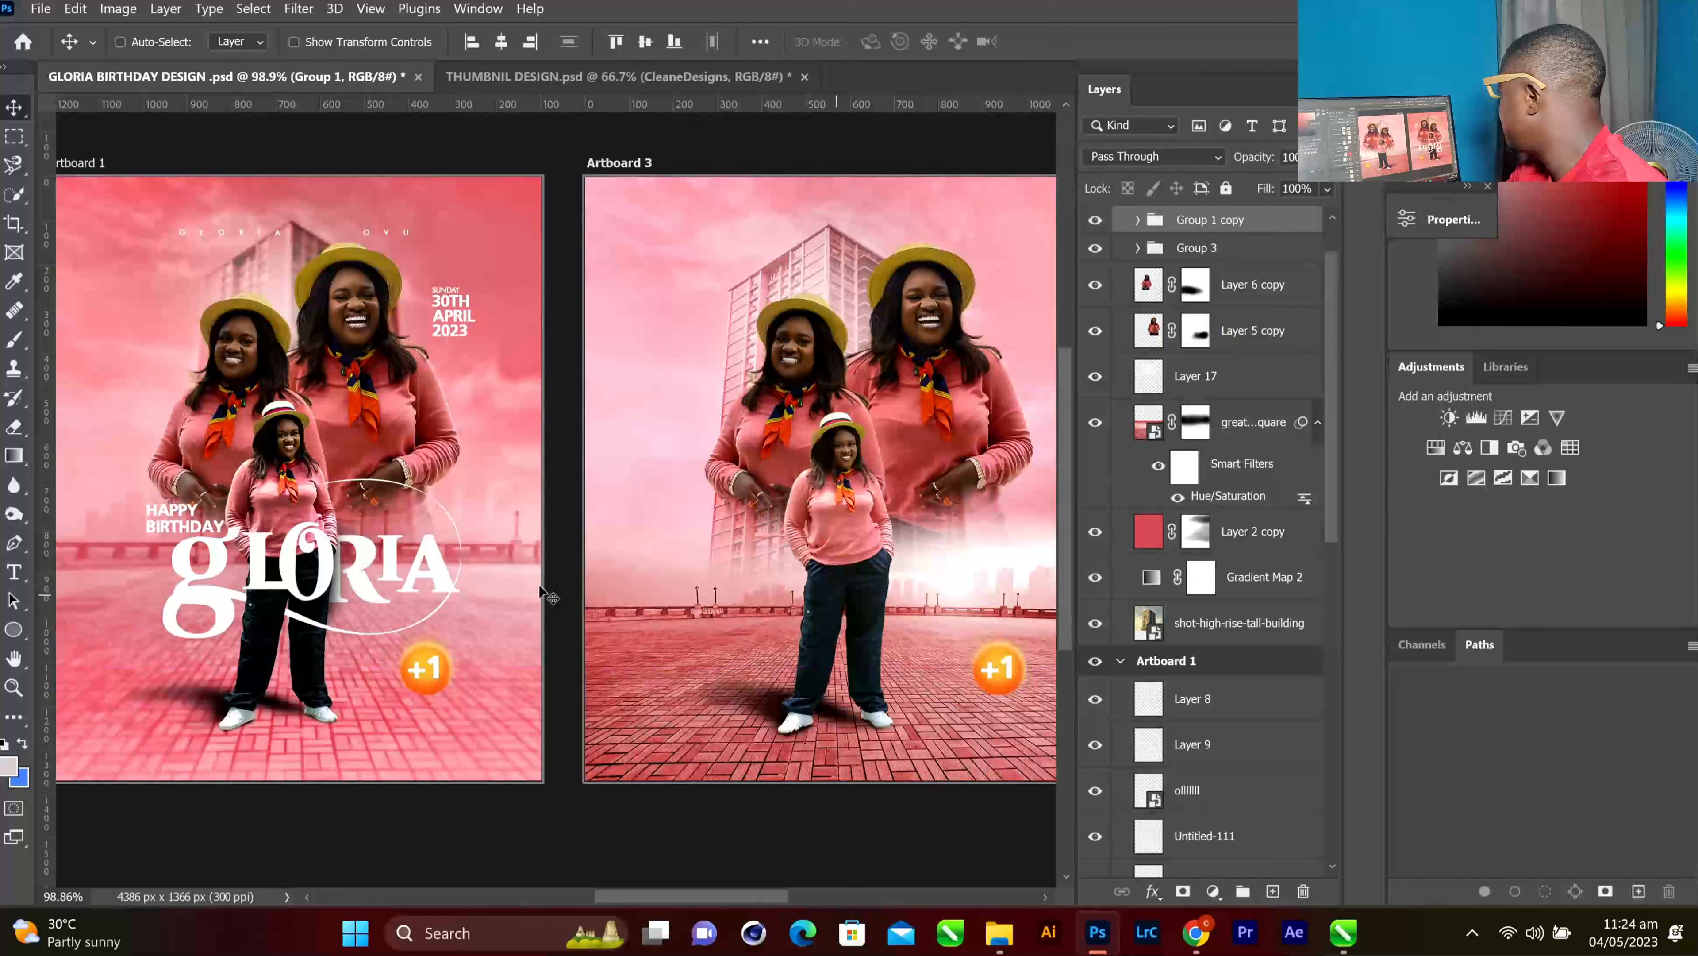
{"action": "right_click", "coordinate": [388, 233]}
{"action": "left_click", "coordinate": [447, 267]}
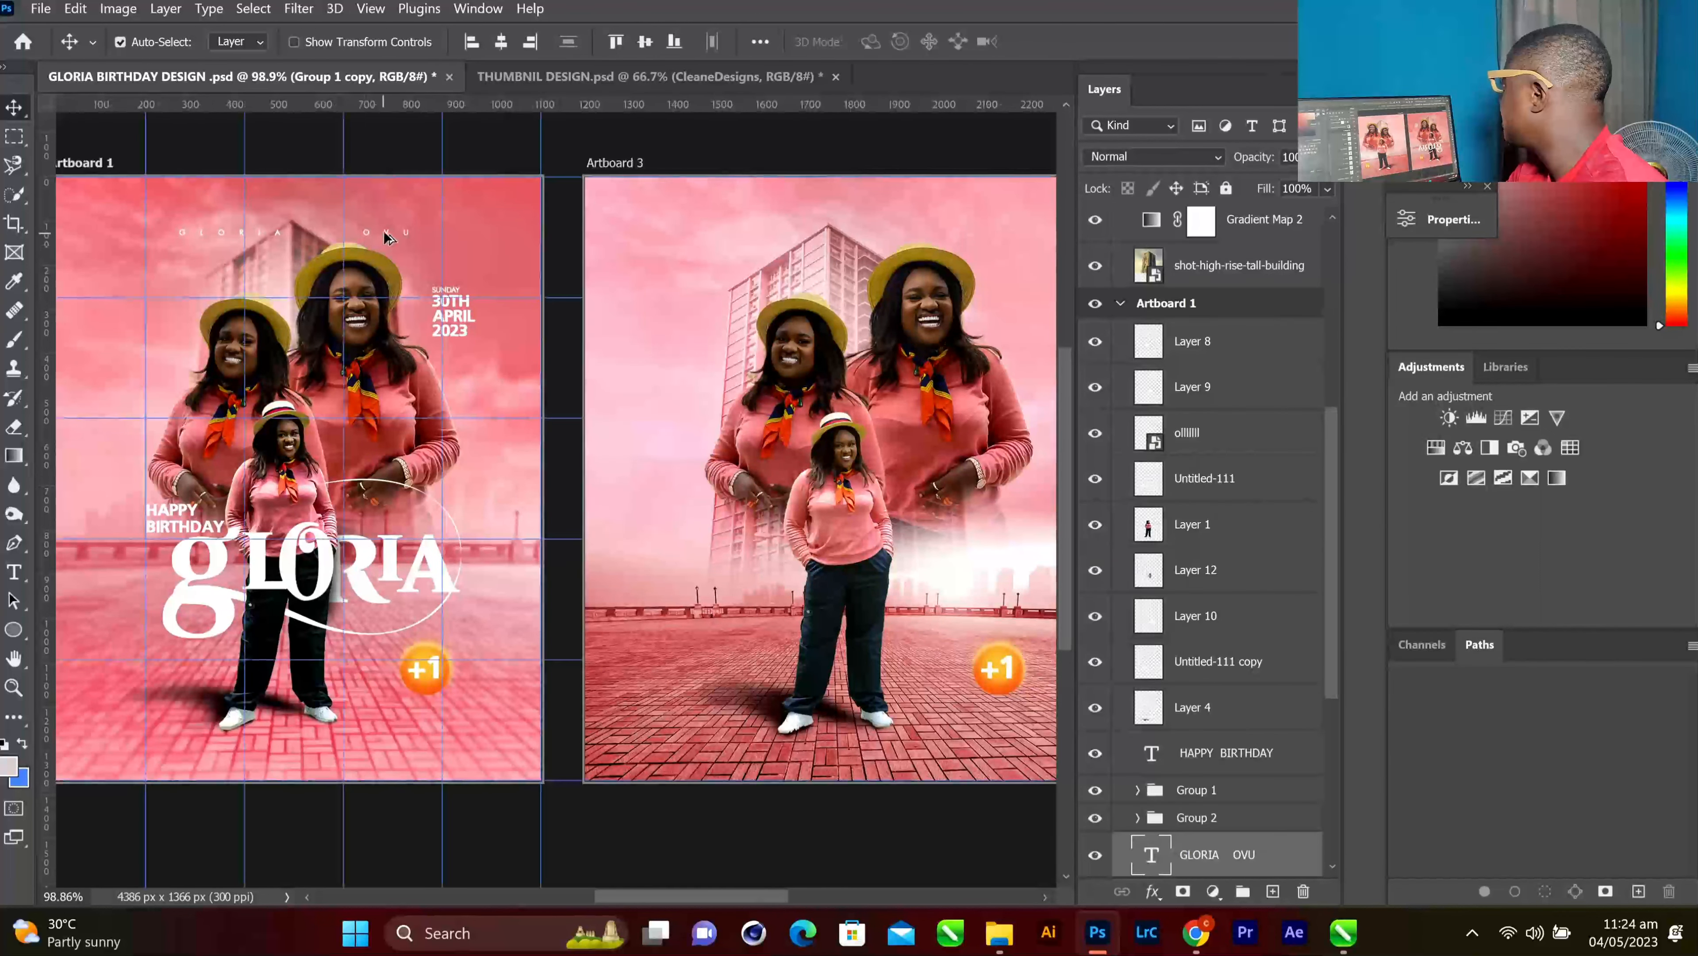
{"action": "left_click_drag", "start_coordinate": [384, 231], "coordinate": [942, 235]}
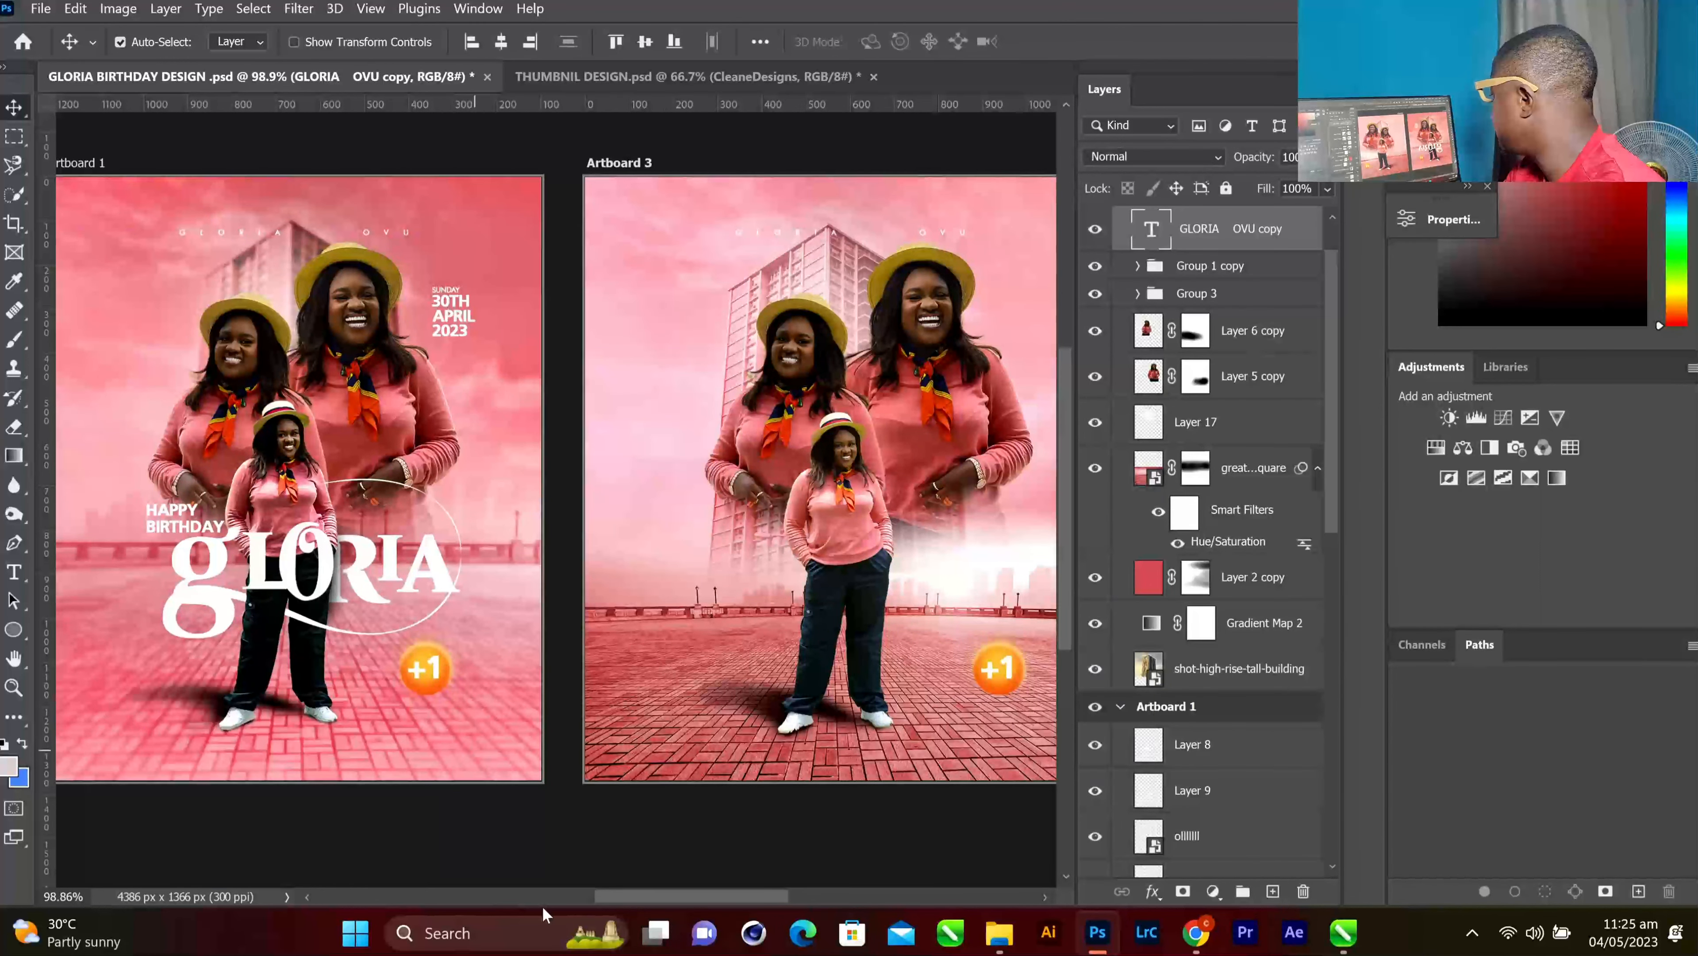
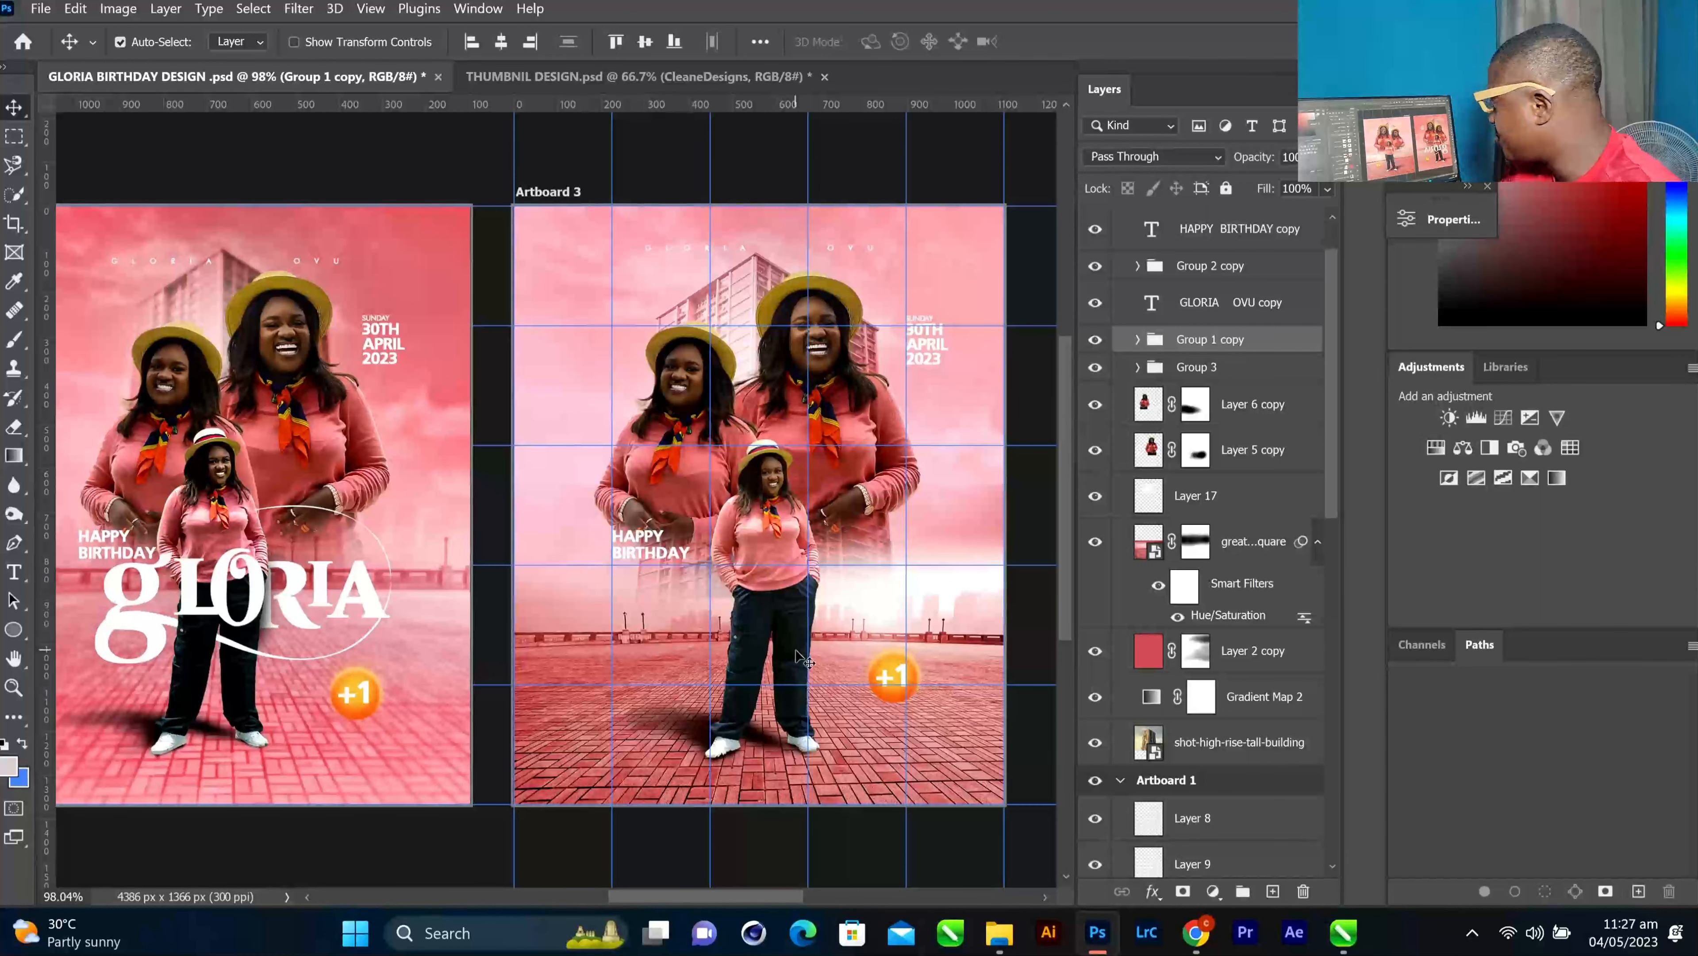
Select the small standing figure's layer on Artboard 3
{"action": "scroll", "coordinate": [803, 659], "scroll_direction": "up", "scroll_amount": 2}
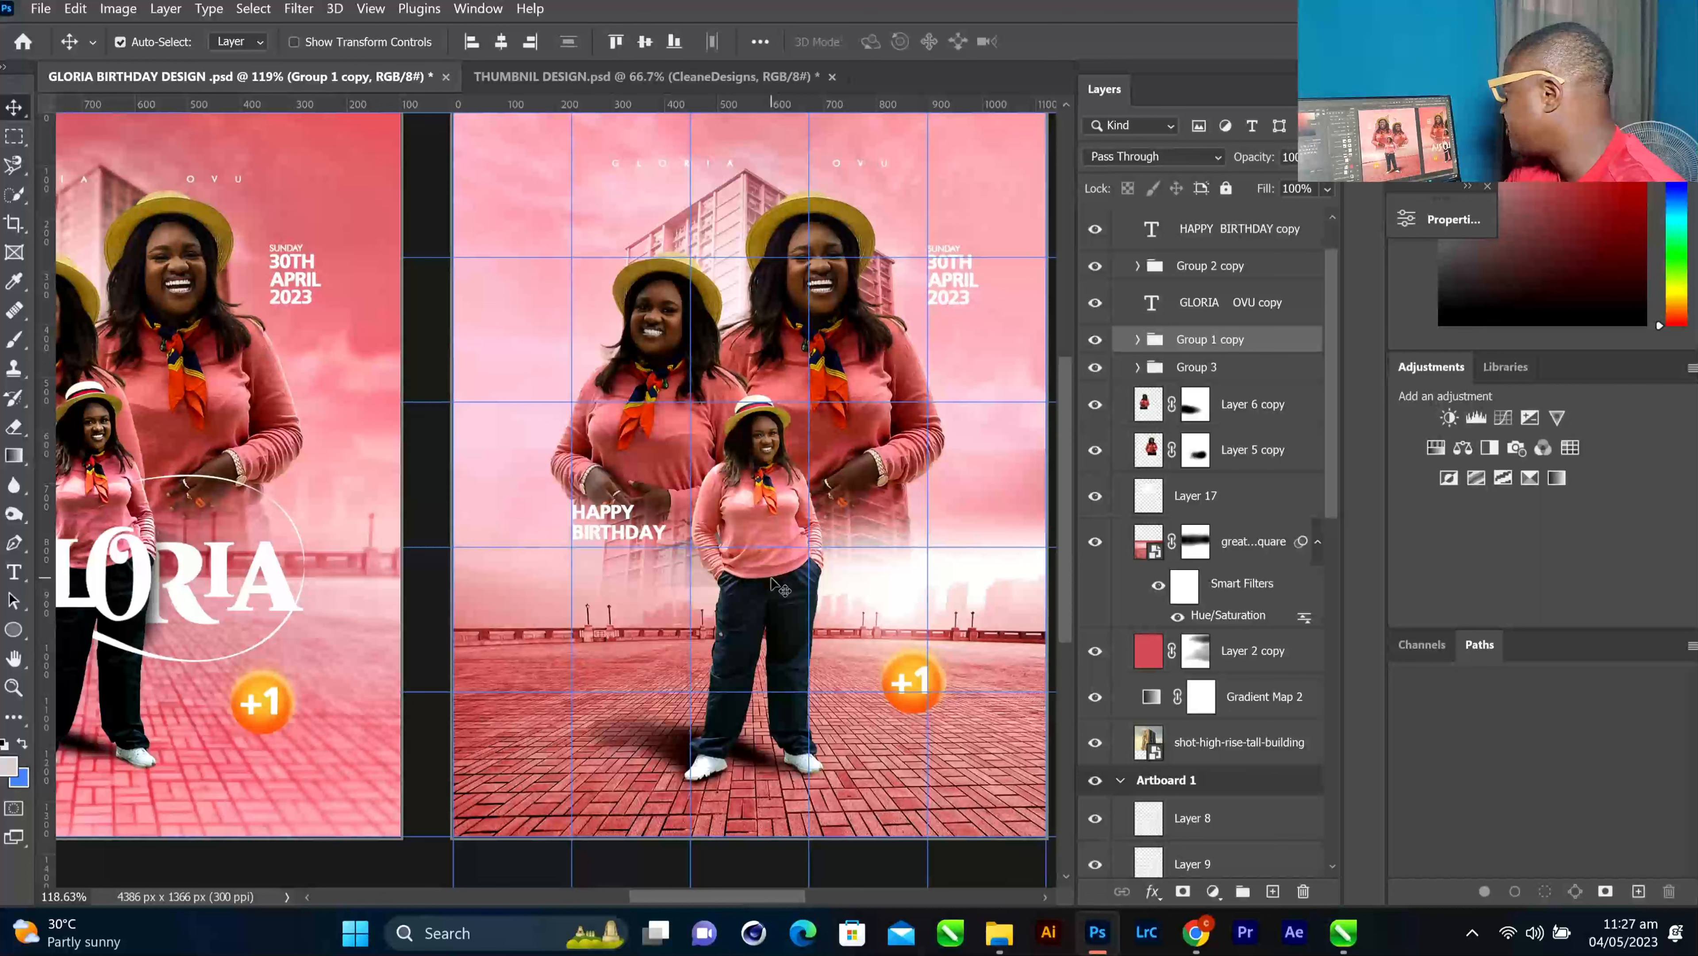
{"action": "left_click", "coordinate": [780, 587]}
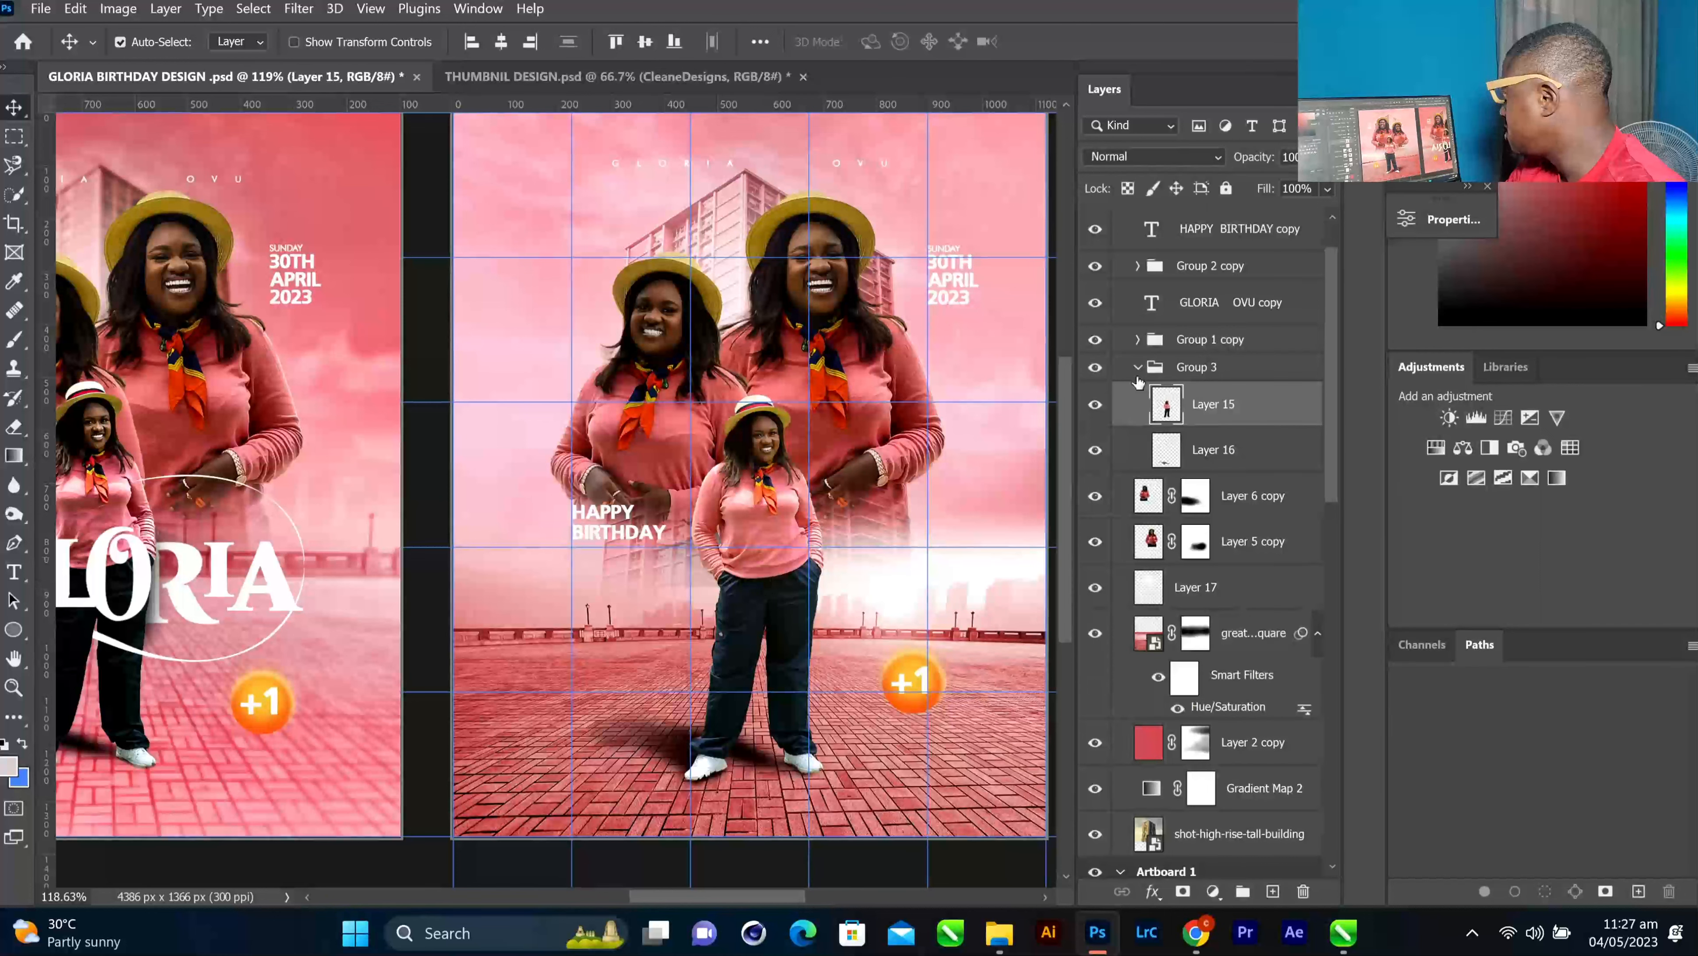
Place the Untitled-111 GLORY lettering from Downloads as an embedded image on Artboard 3
{"action": "left_click", "coordinate": [41, 8]}
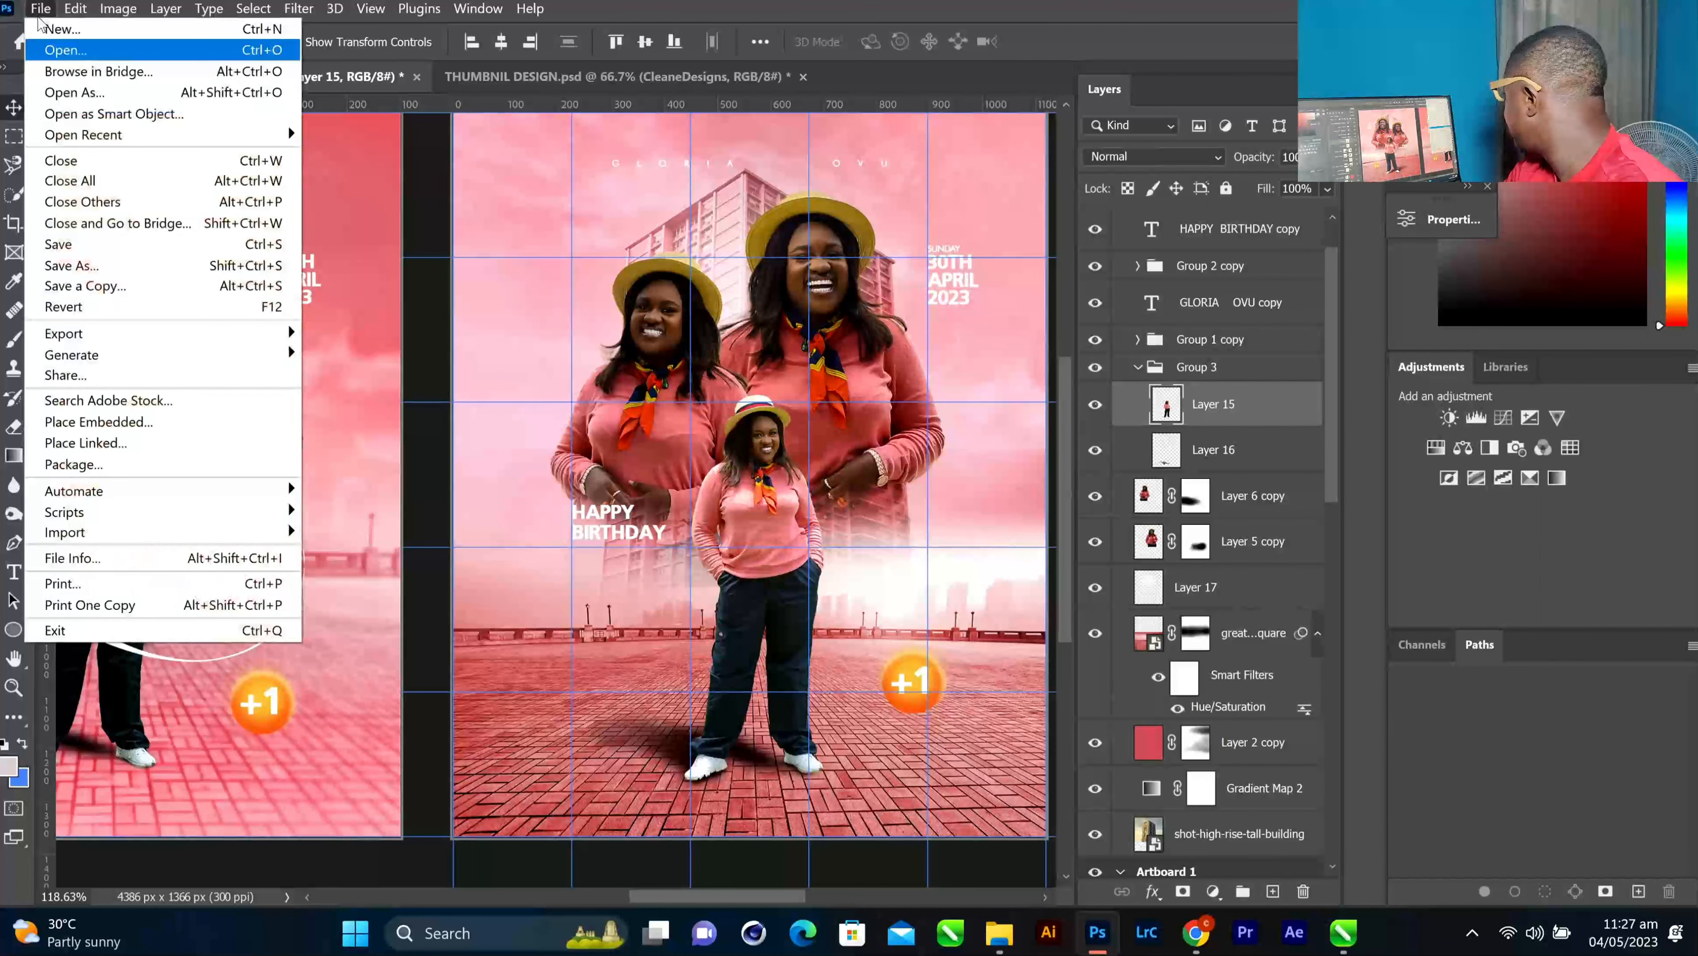
{"action": "left_click", "coordinate": [100, 422]}
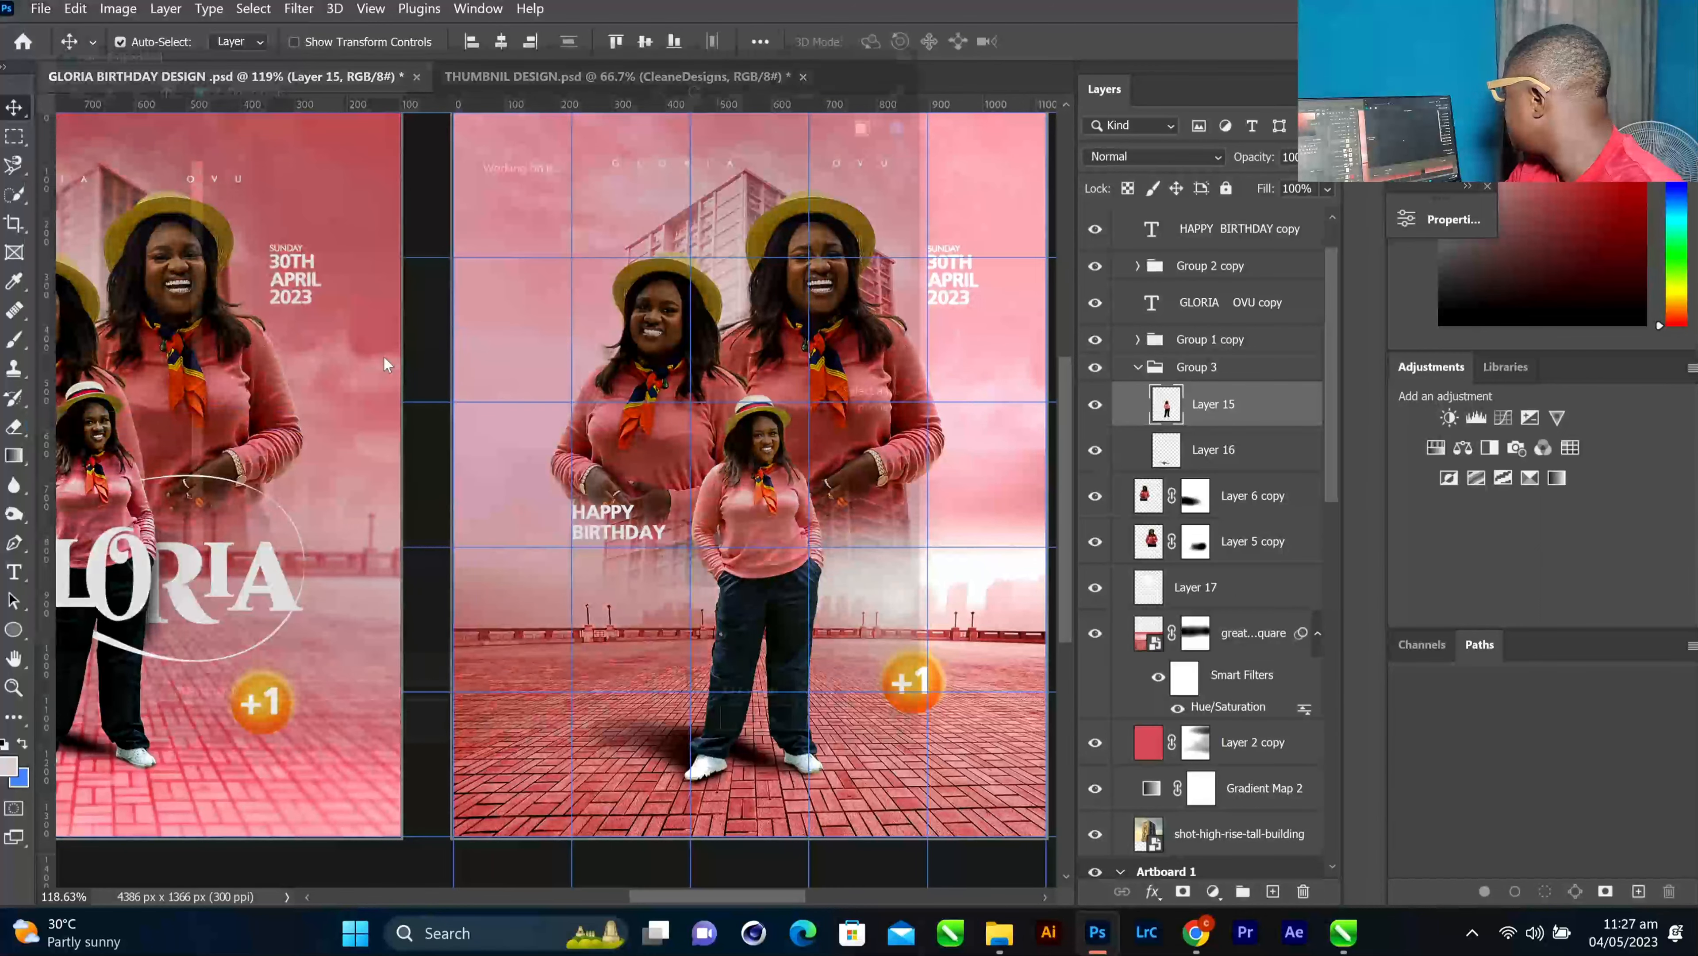
{"action": "scroll", "coordinate": [538, 425], "scroll_direction": "down", "scroll_amount": 15}
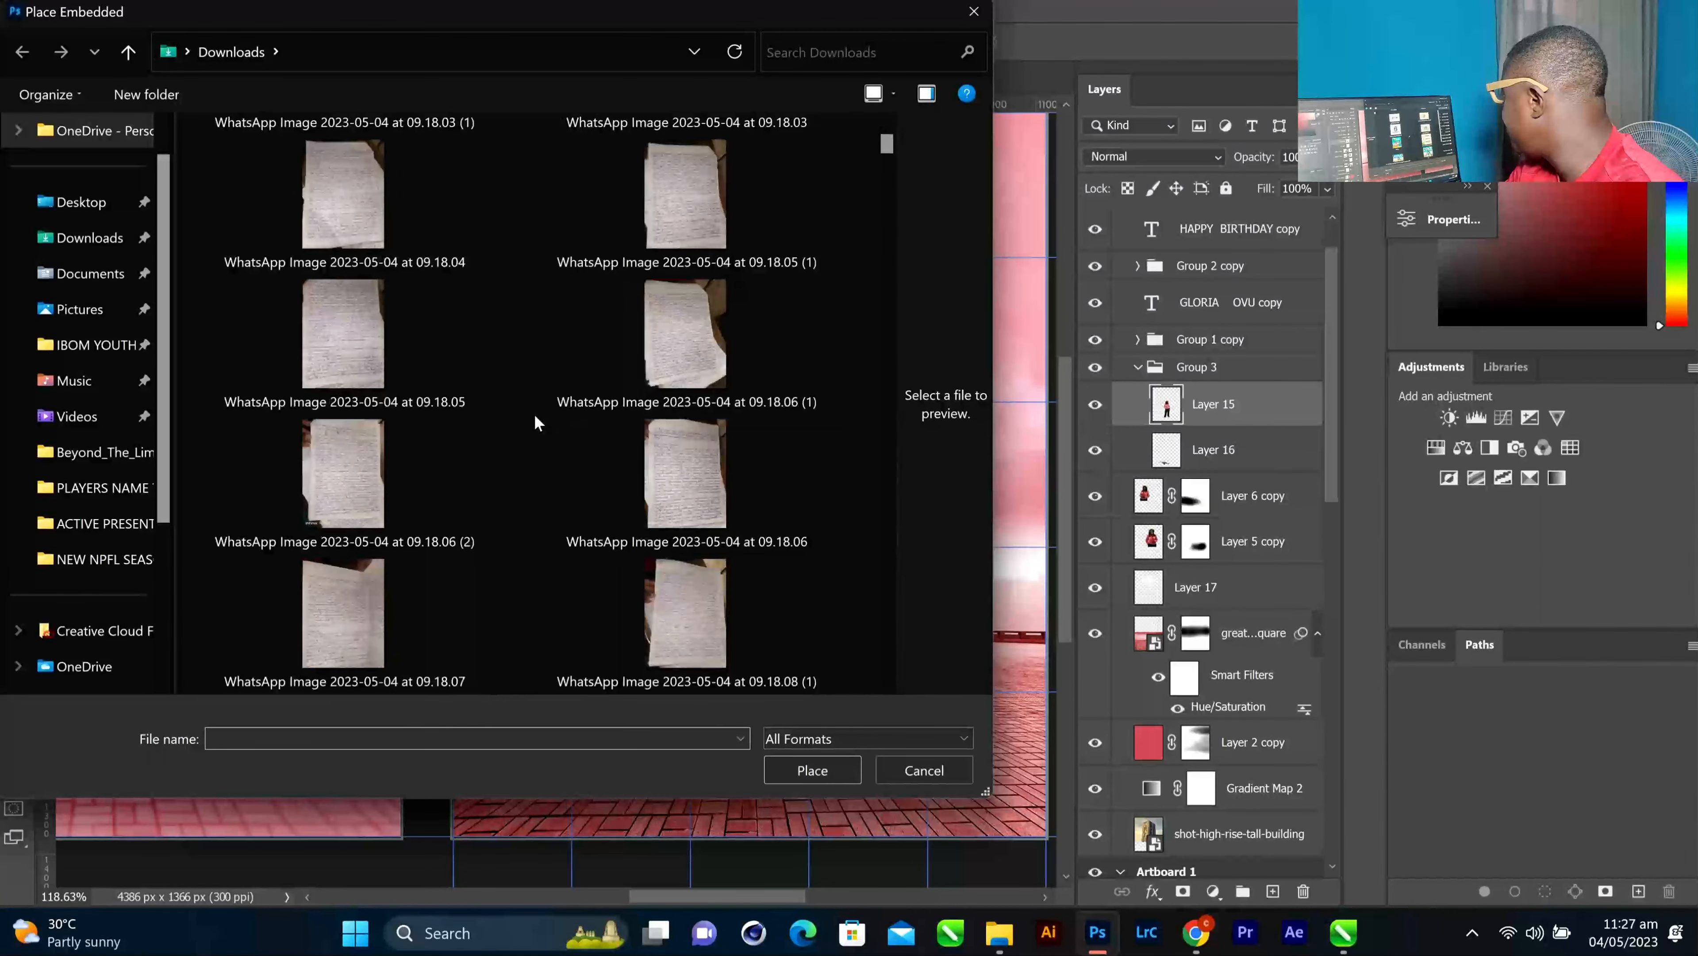
{"action": "scroll", "coordinate": [539, 423], "scroll_direction": "down", "scroll_amount": 20}
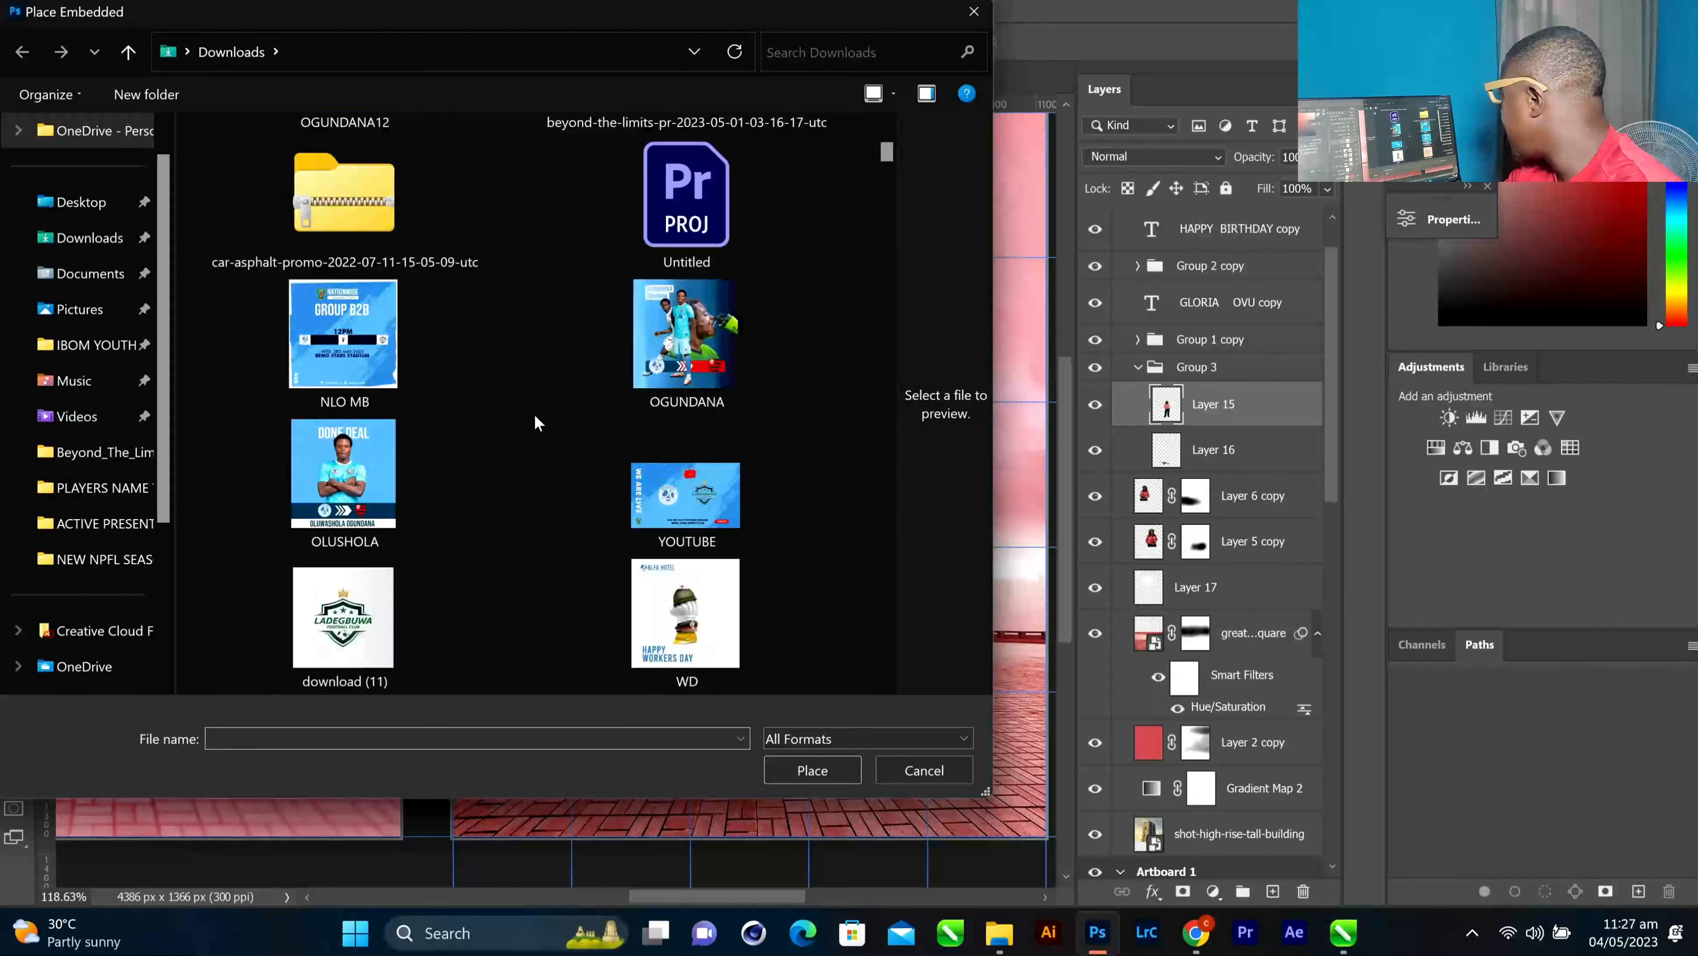
{"action": "scroll", "coordinate": [537, 420], "scroll_direction": "down", "scroll_amount": 18}
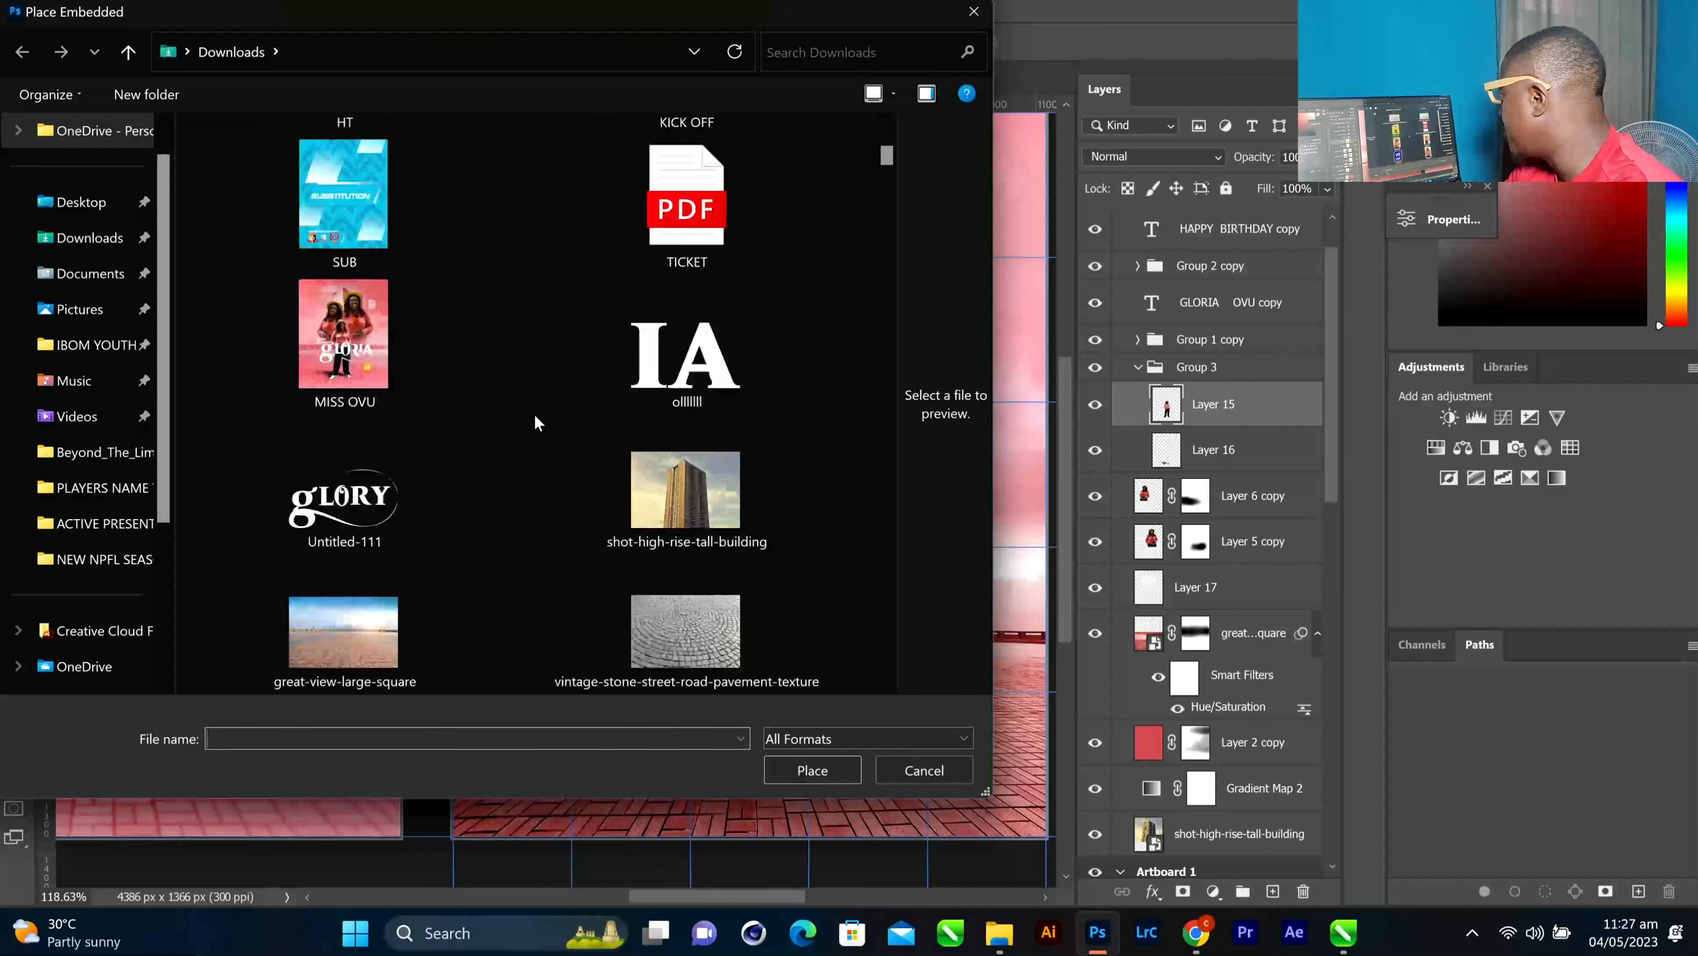
{"action": "scroll", "coordinate": [479, 343], "scroll_direction": "up", "scroll_amount": 11}
{"action": "scroll", "coordinate": [478, 342], "scroll_direction": "down", "scroll_amount": 5}
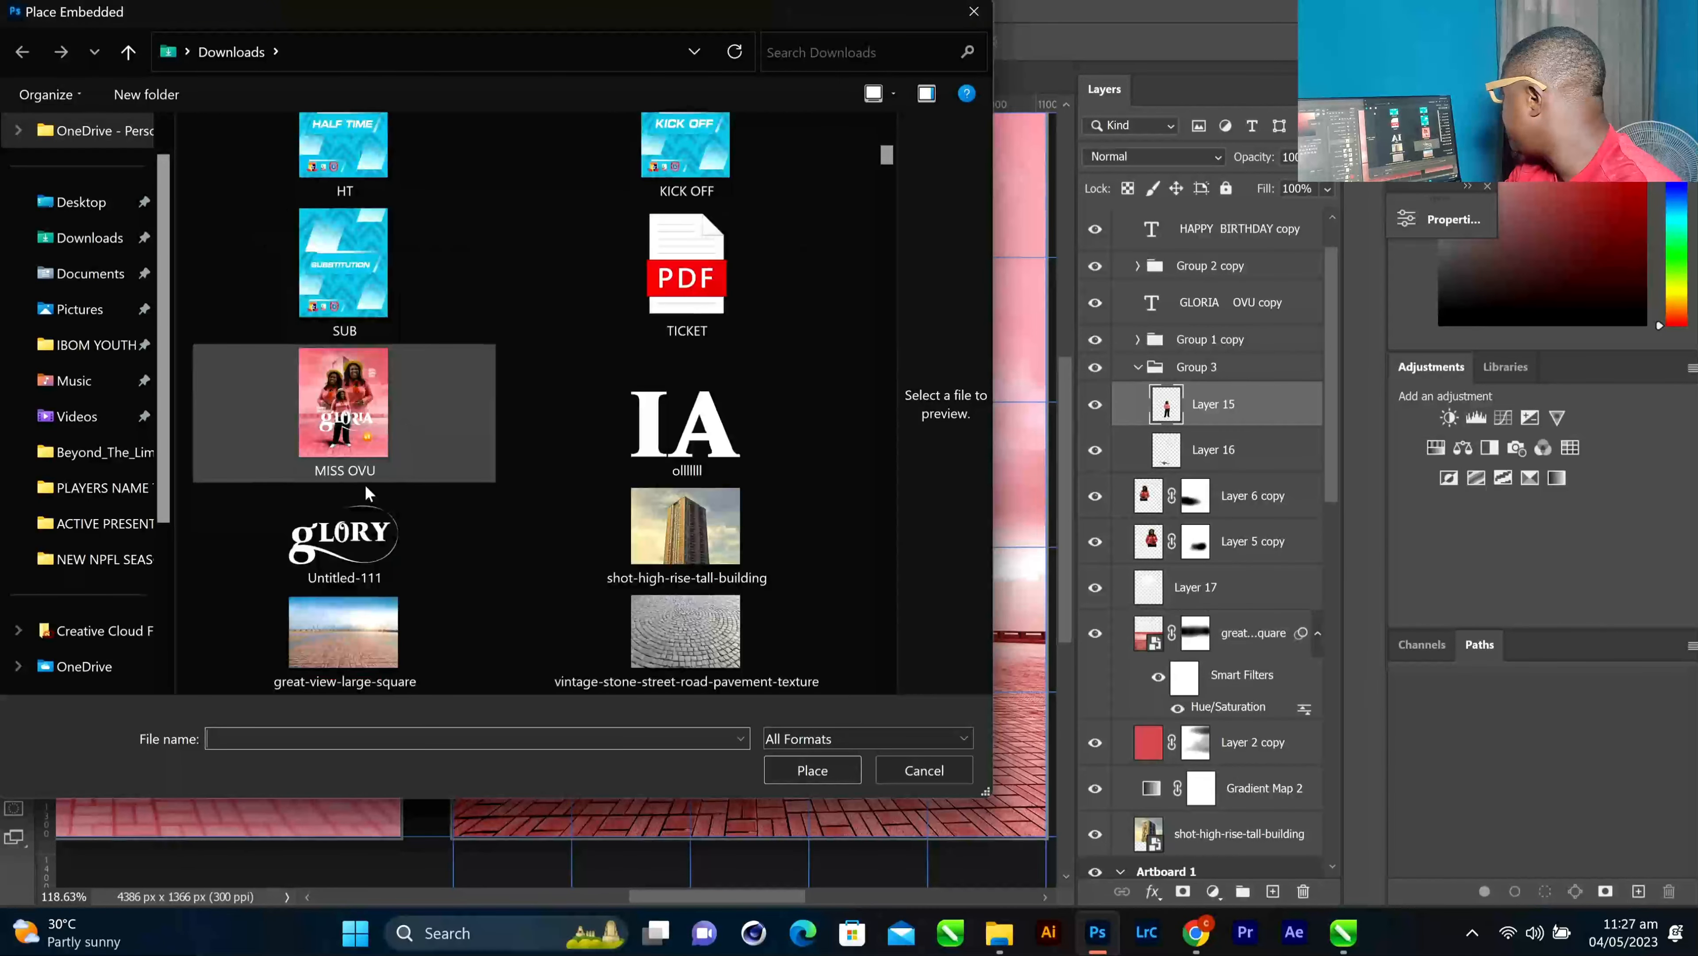
{"action": "left_click", "coordinate": [379, 535]}
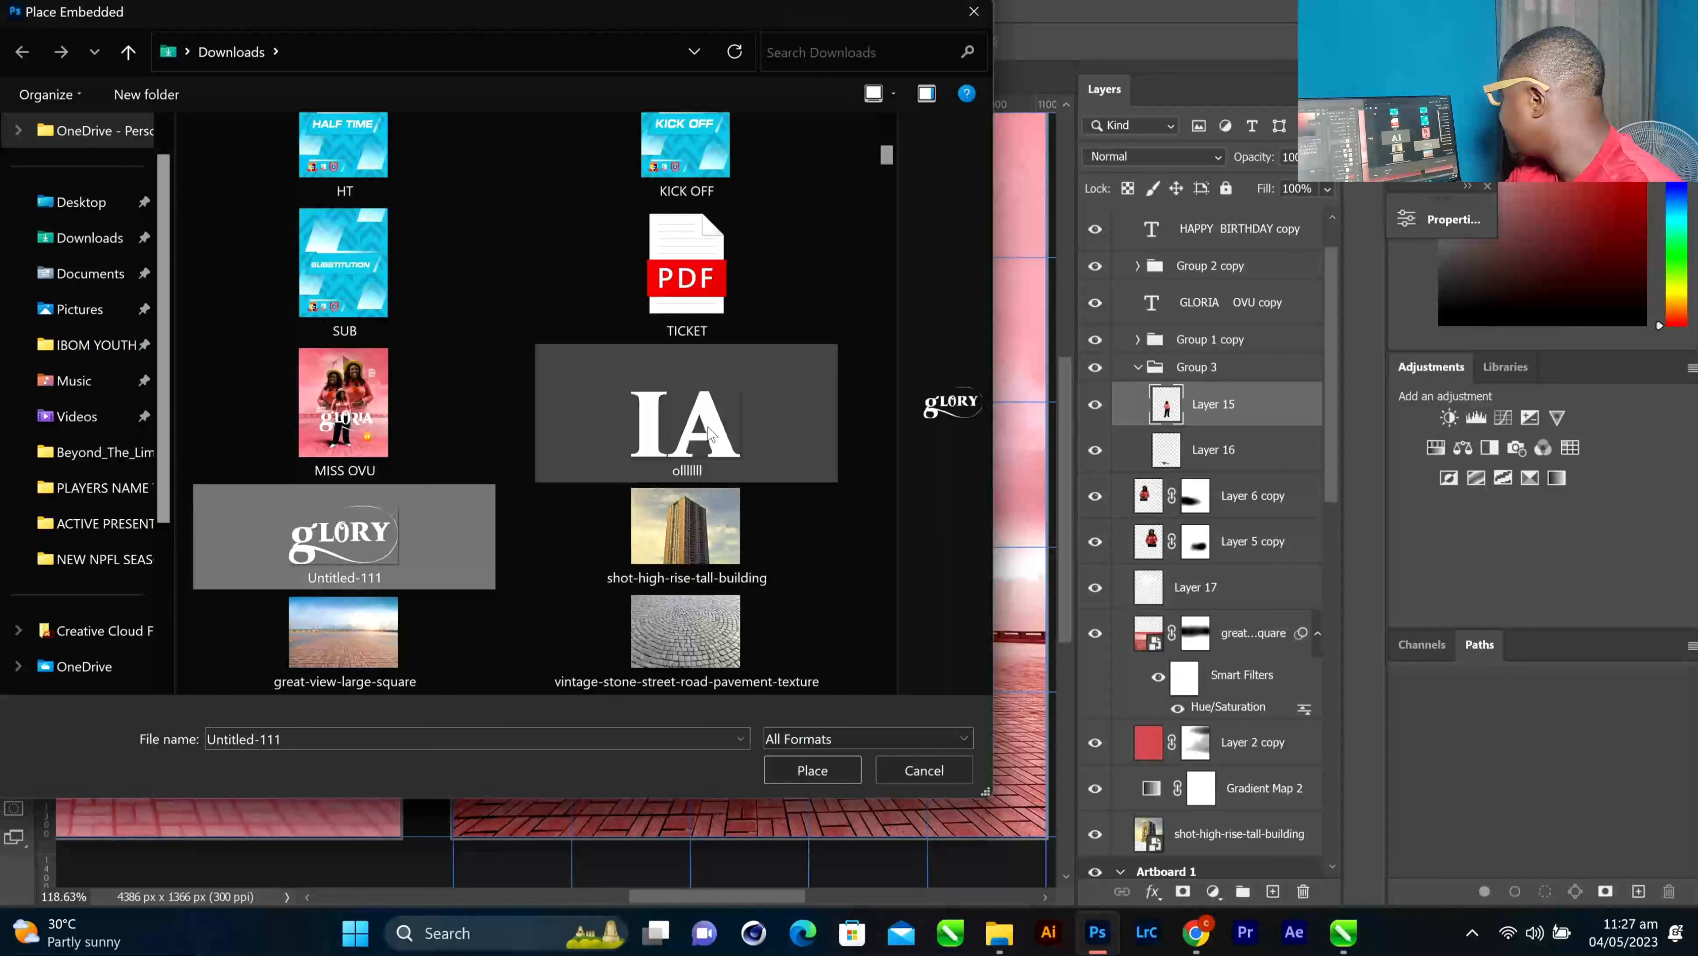
{"action": "left_click", "coordinate": [714, 432]}
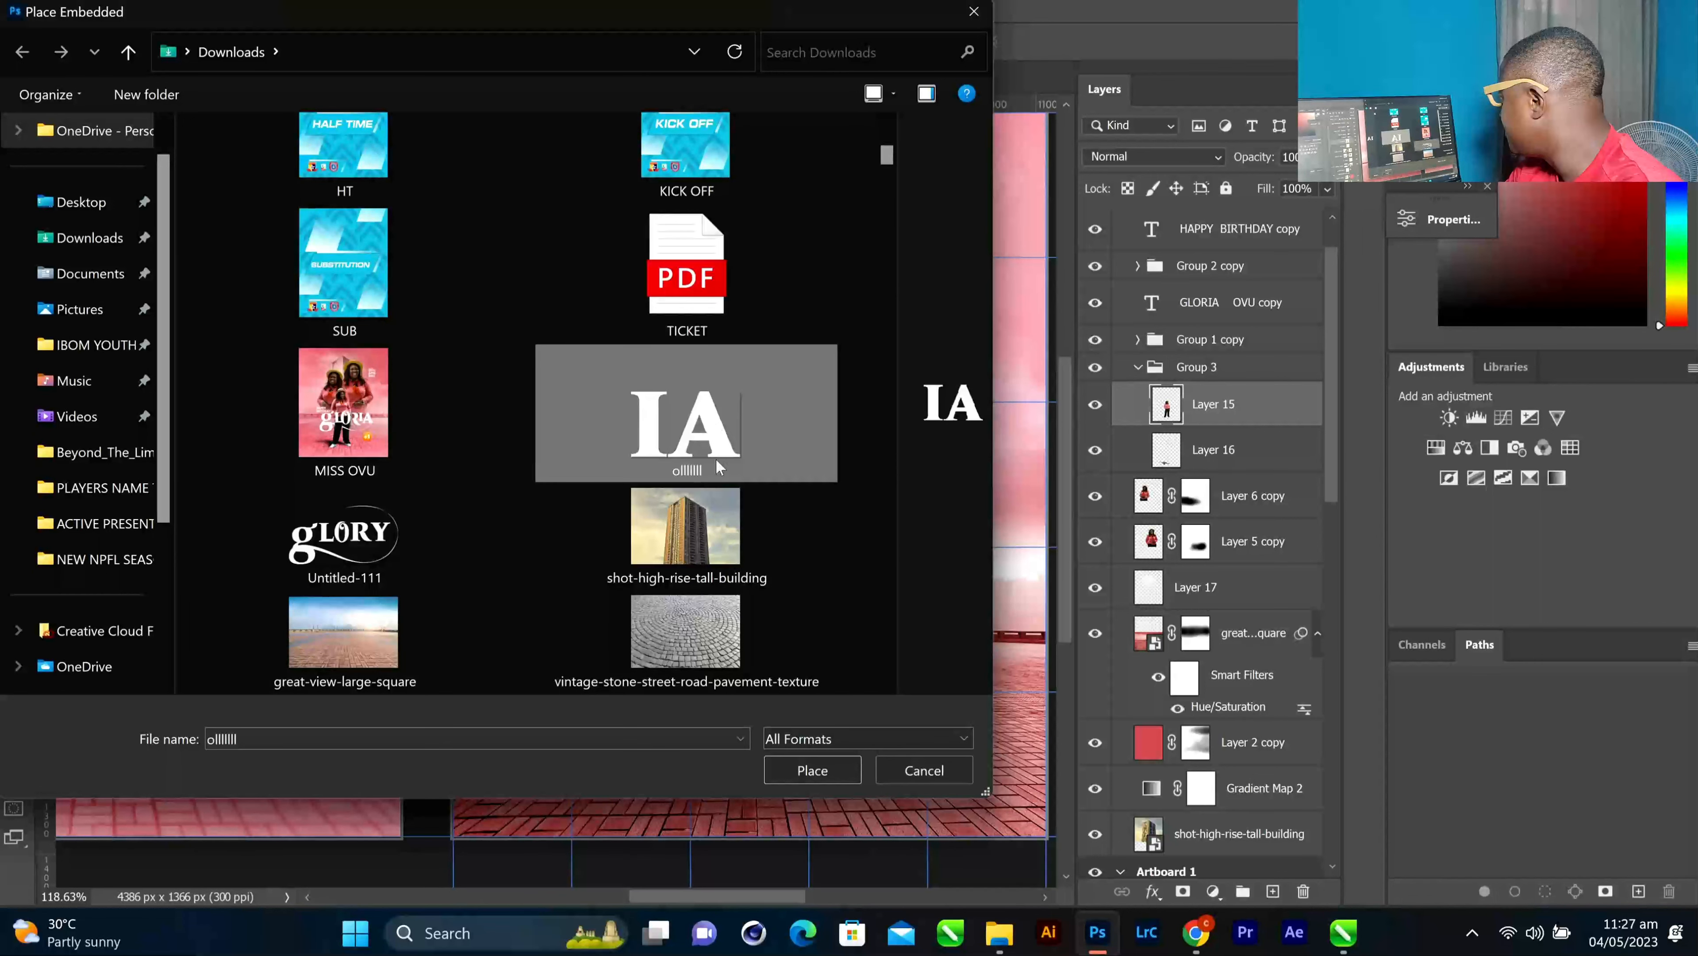
{"action": "left_click", "coordinate": [399, 538]}
{"action": "left_click", "coordinate": [811, 770]}
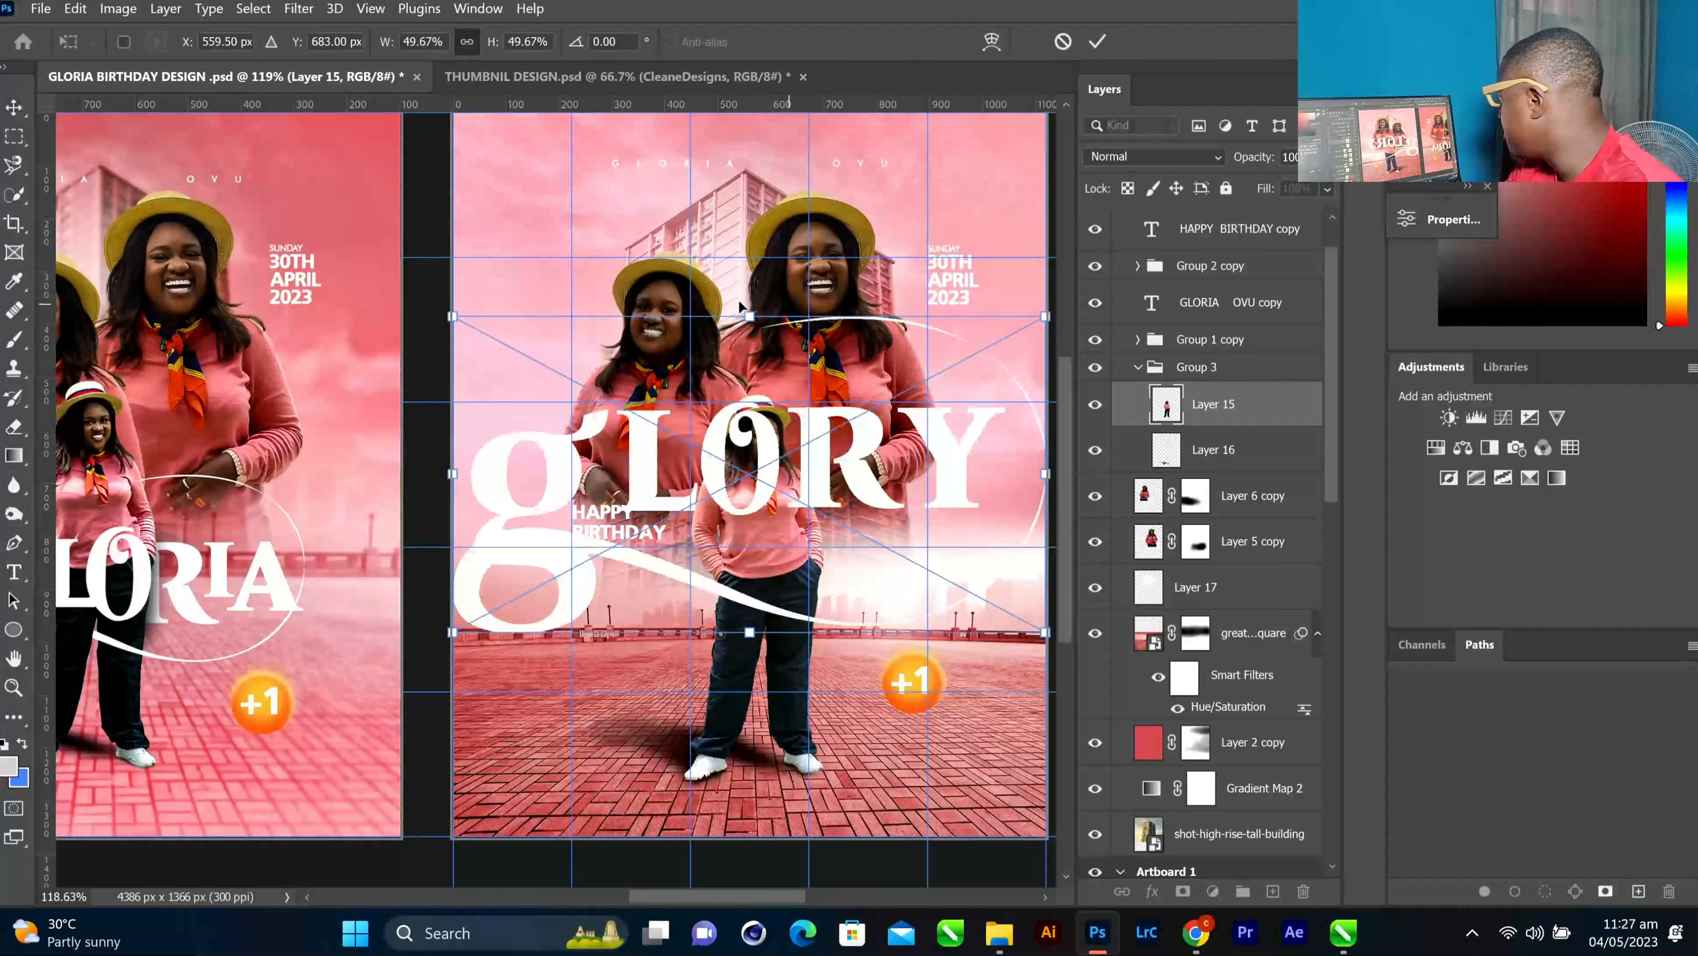
Scale the lettering to 30.07% below HAPPY BIRTHDAY, commit it, then select Group 1 copy
{"action": "left_click_drag", "start_coordinate": [755, 330], "coordinate": [773, 441]}
{"action": "left_click_drag", "start_coordinate": [792, 538], "coordinate": [817, 631]}
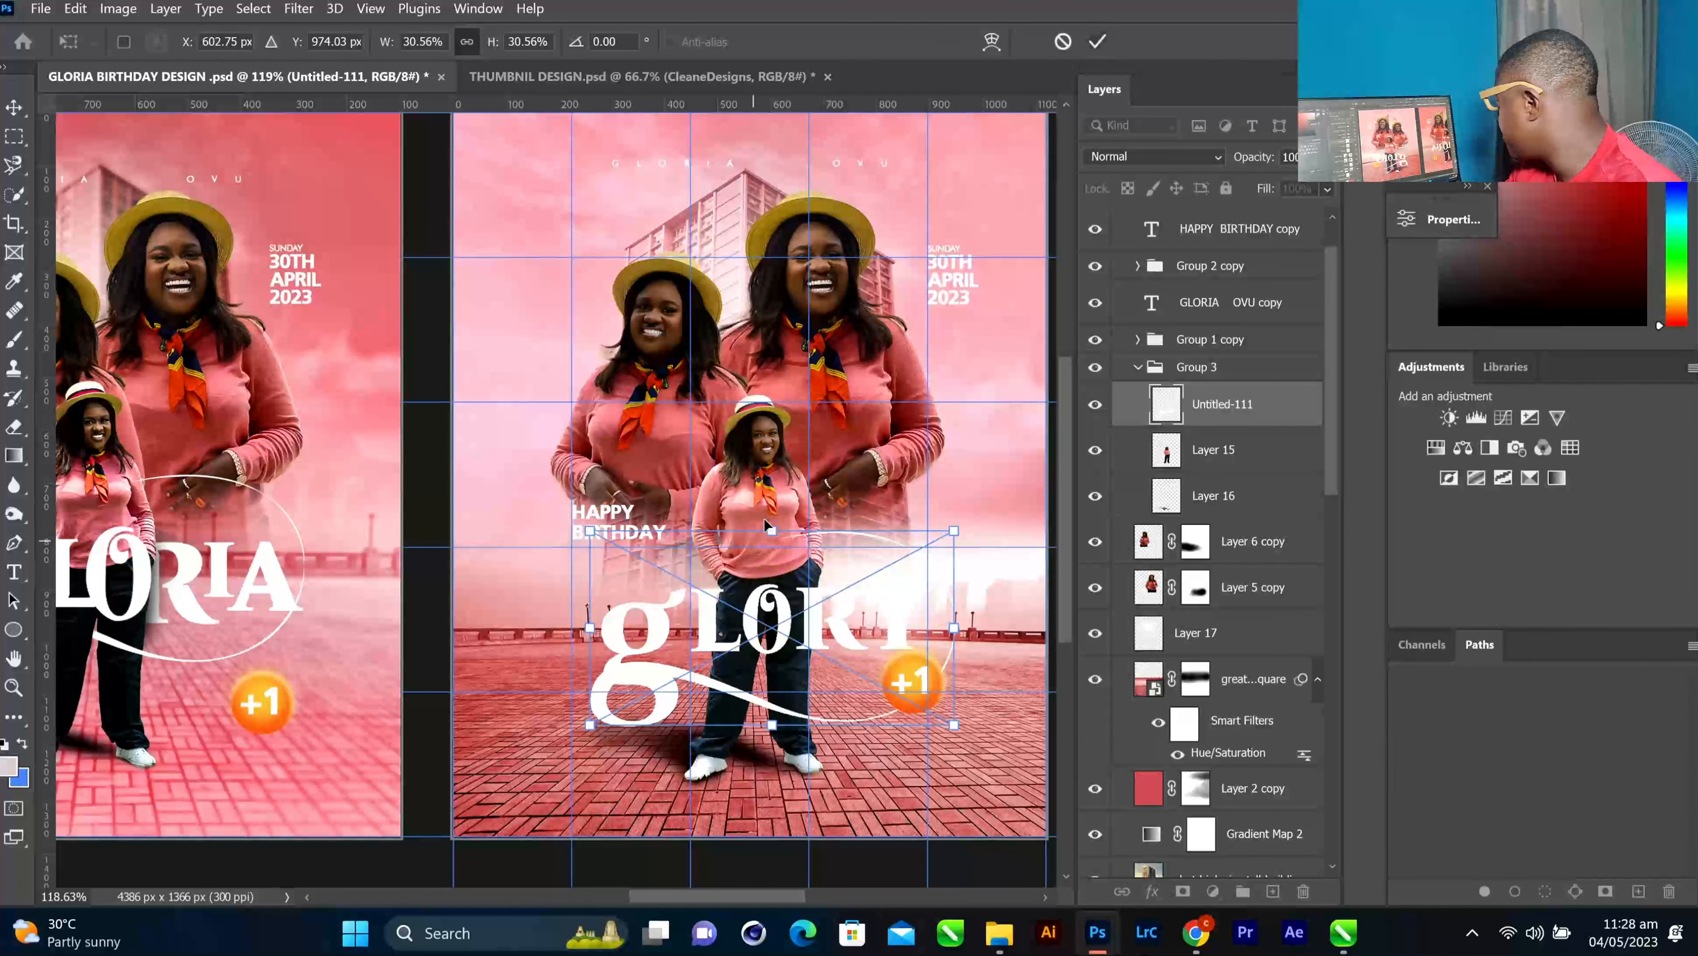
{"action": "left_click_drag", "start_coordinate": [770, 533], "coordinate": [776, 518]}
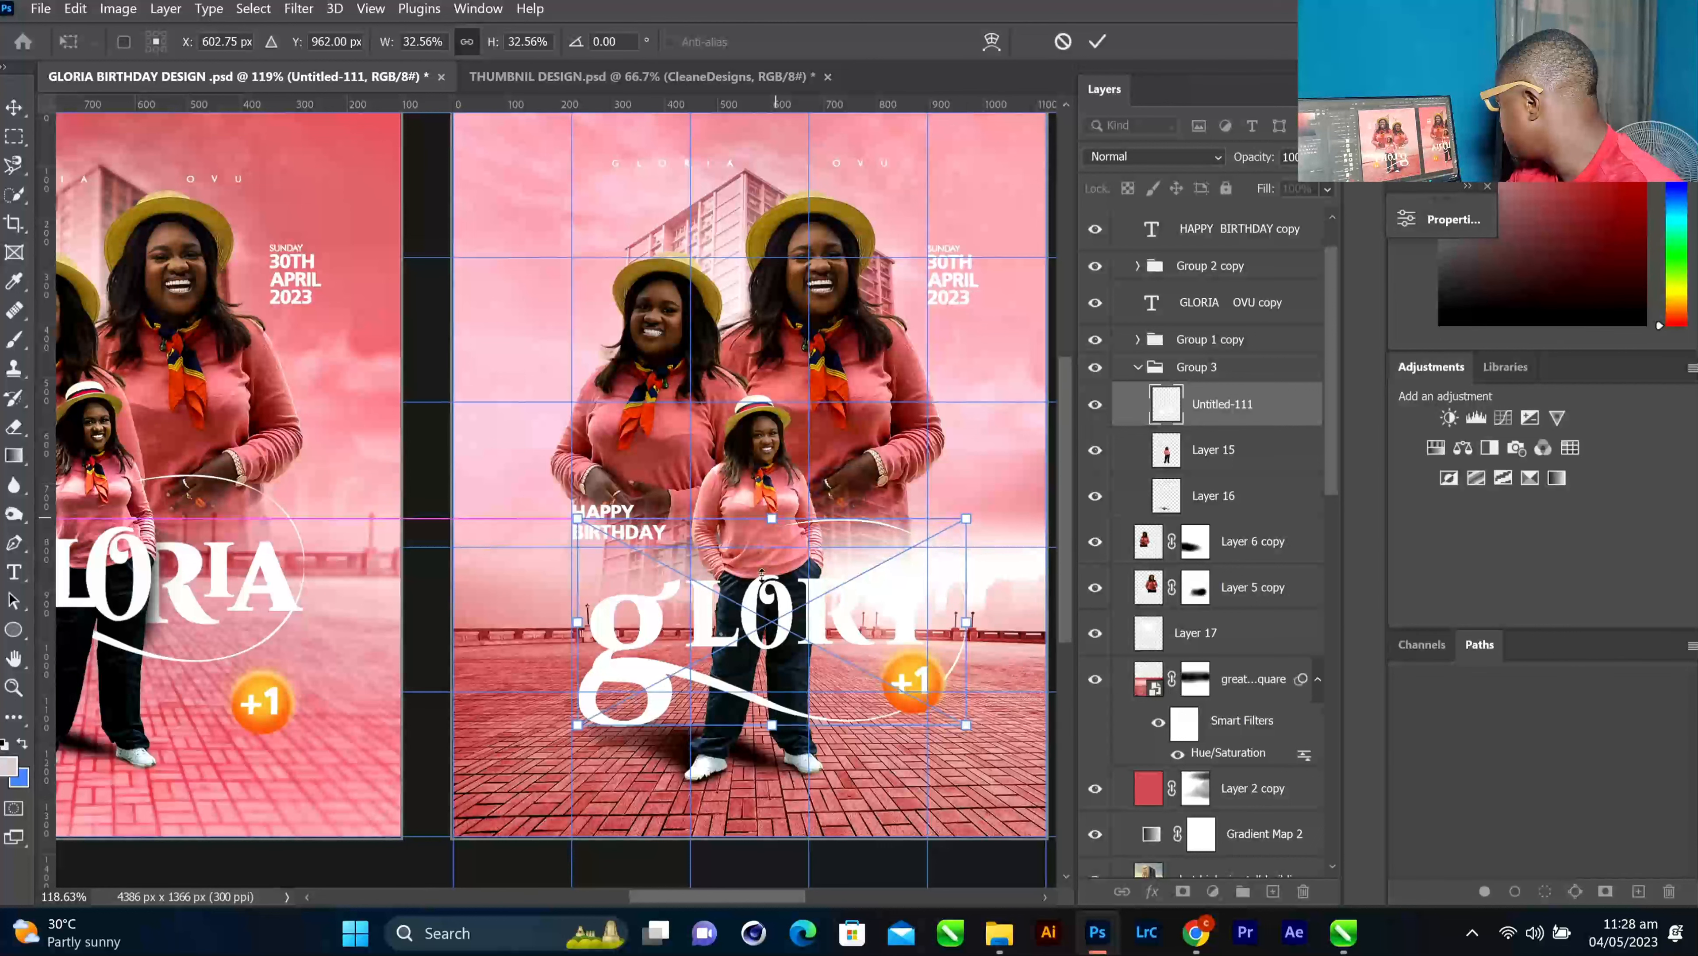
{"action": "left_click_drag", "start_coordinate": [776, 731], "coordinate": [776, 711]}
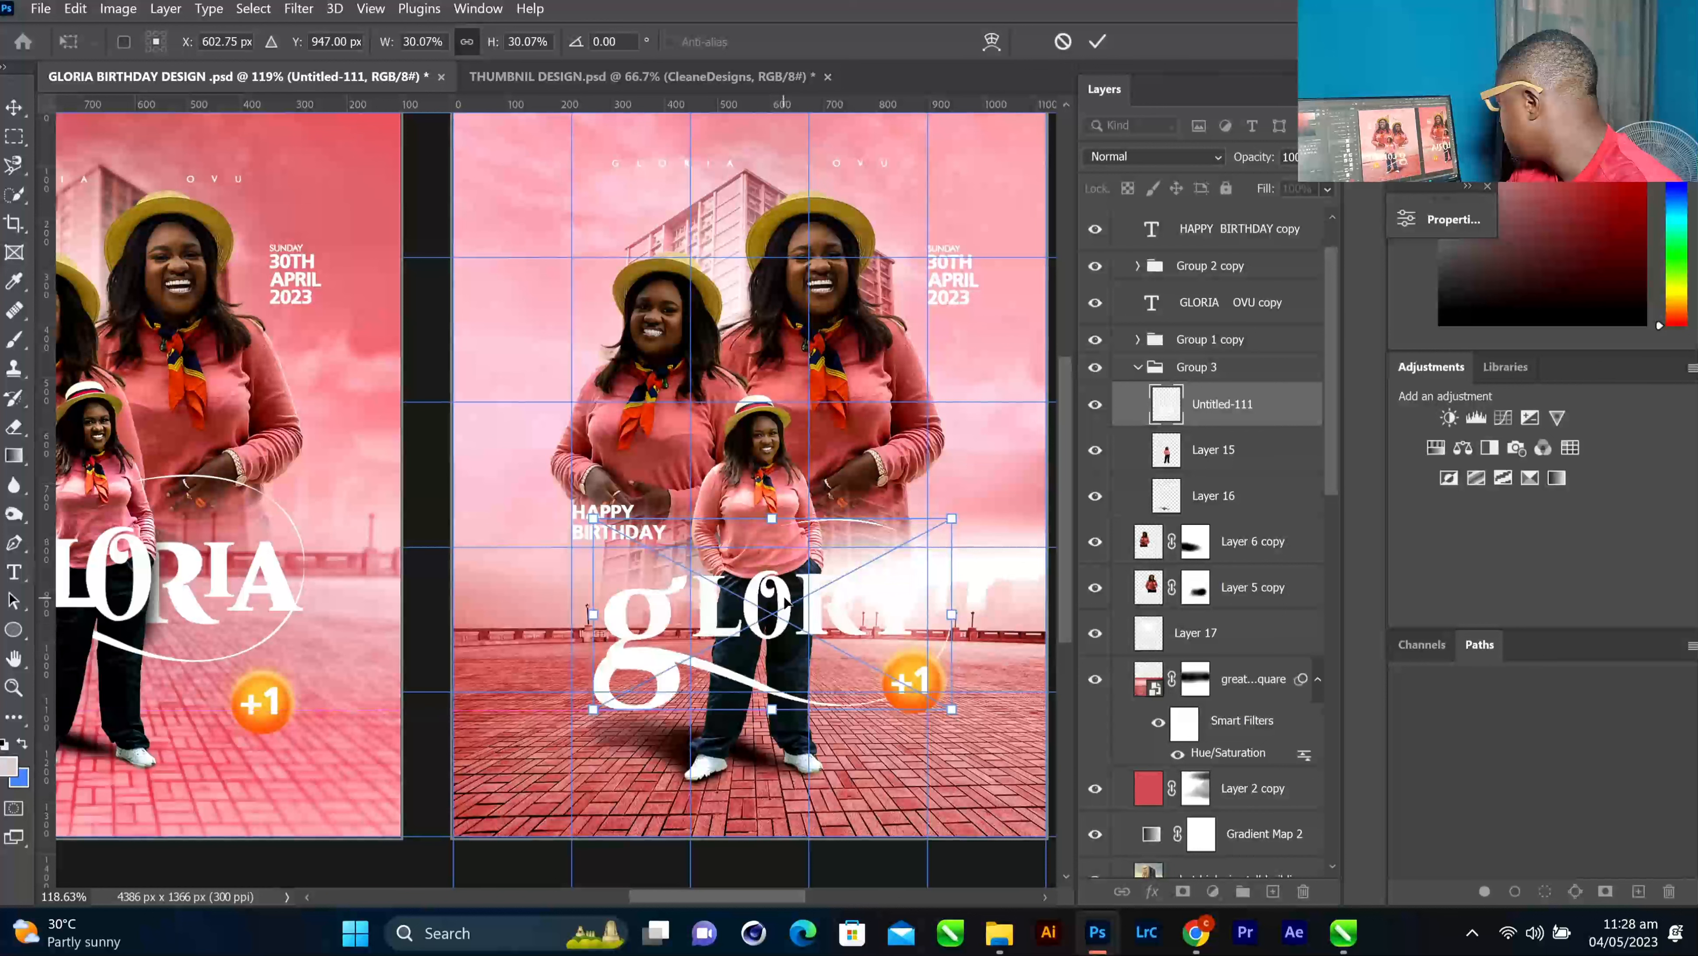
{"action": "mouse_move", "coordinate": [787, 592]}
{"action": "left_mouse_down"}
{"action": "mouse_move", "coordinate": [786, 565]}
{"action": "mouse_move", "coordinate": [762, 583]}
{"action": "left_mouse_up"}
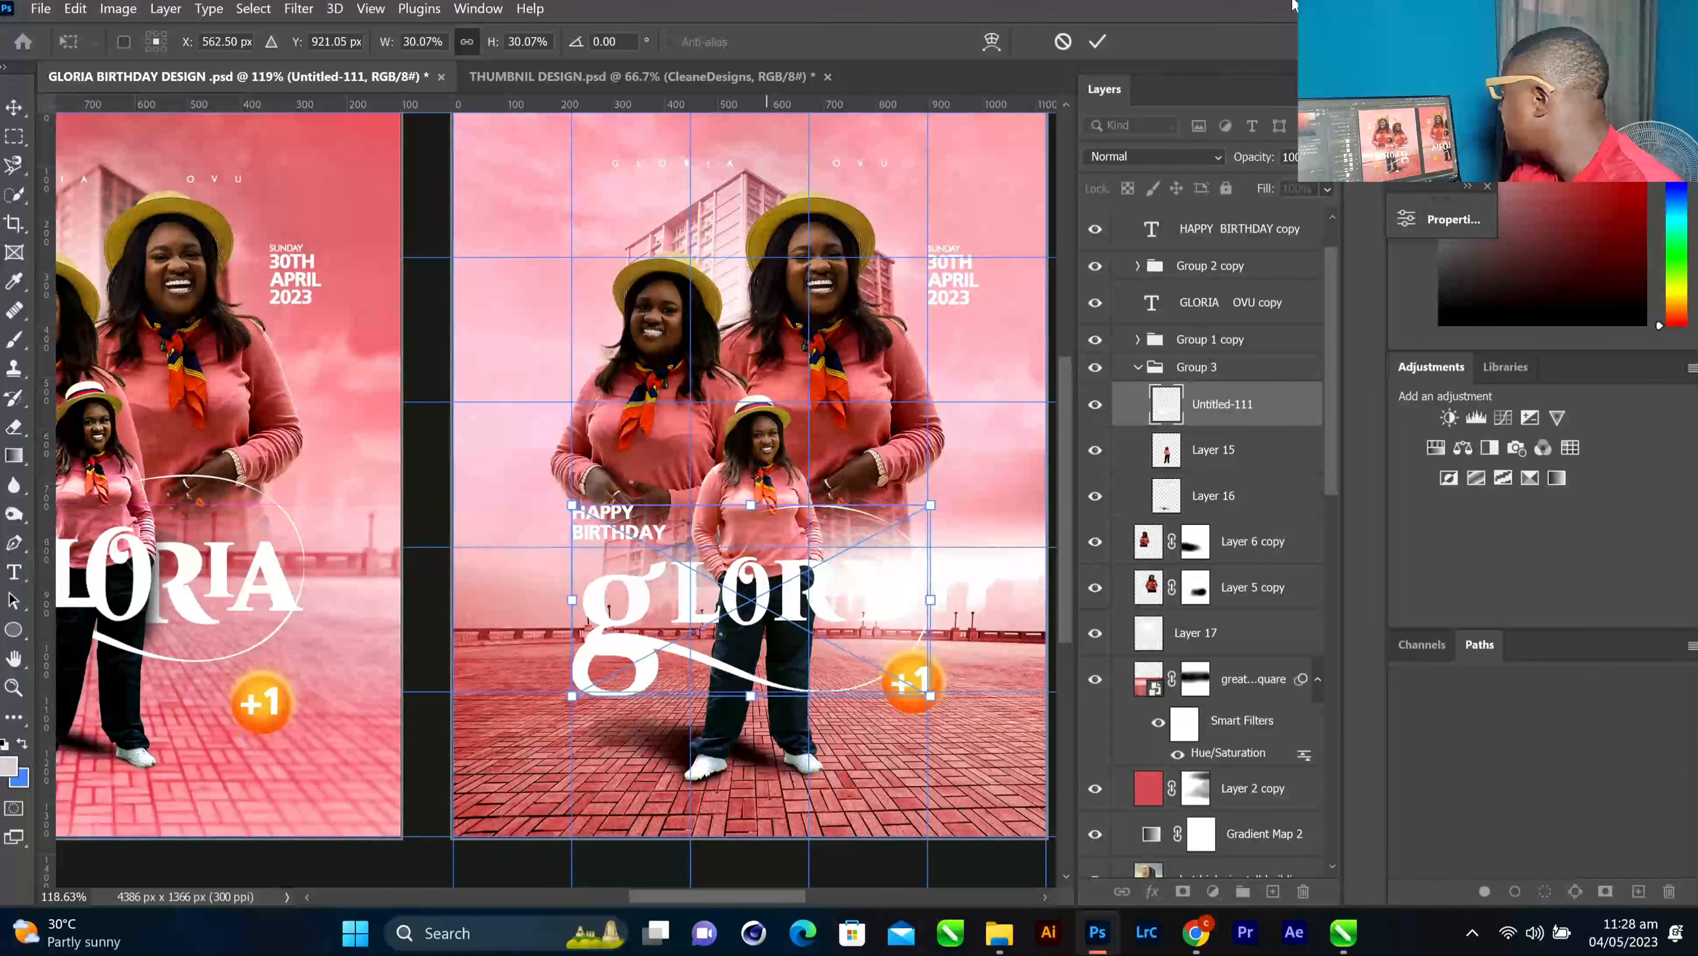
{"action": "left_click", "coordinate": [1089, 44]}
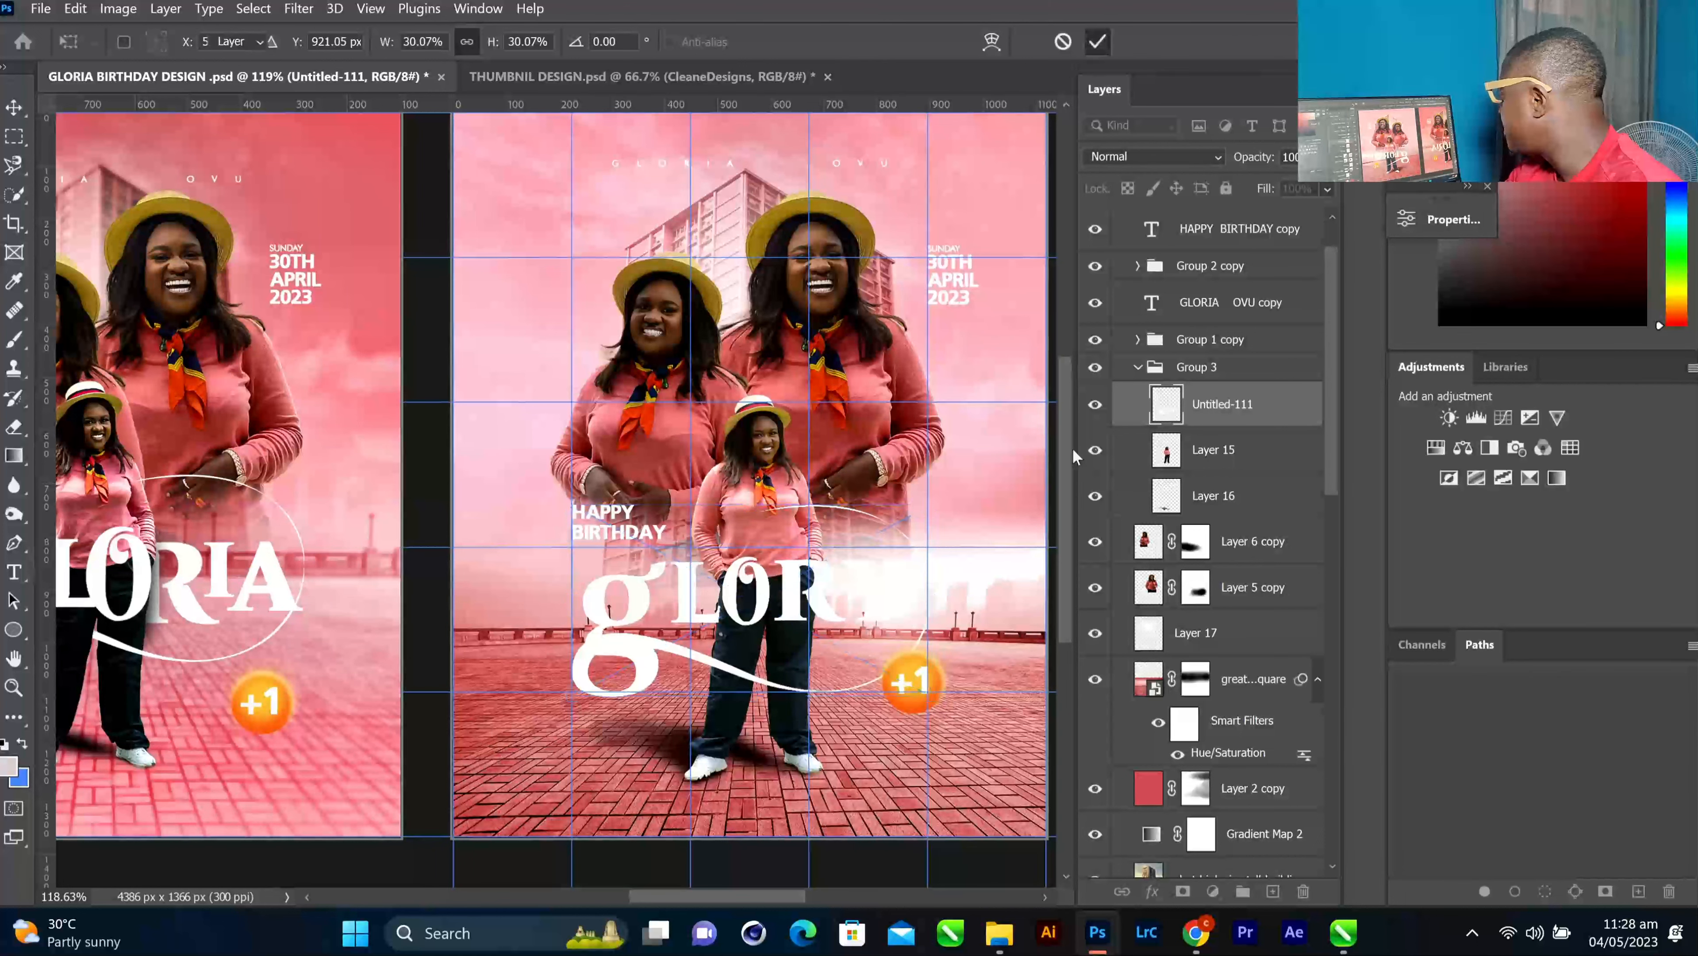
{"action": "right_click", "coordinate": [910, 676]}
{"action": "left_click", "coordinate": [982, 704]}
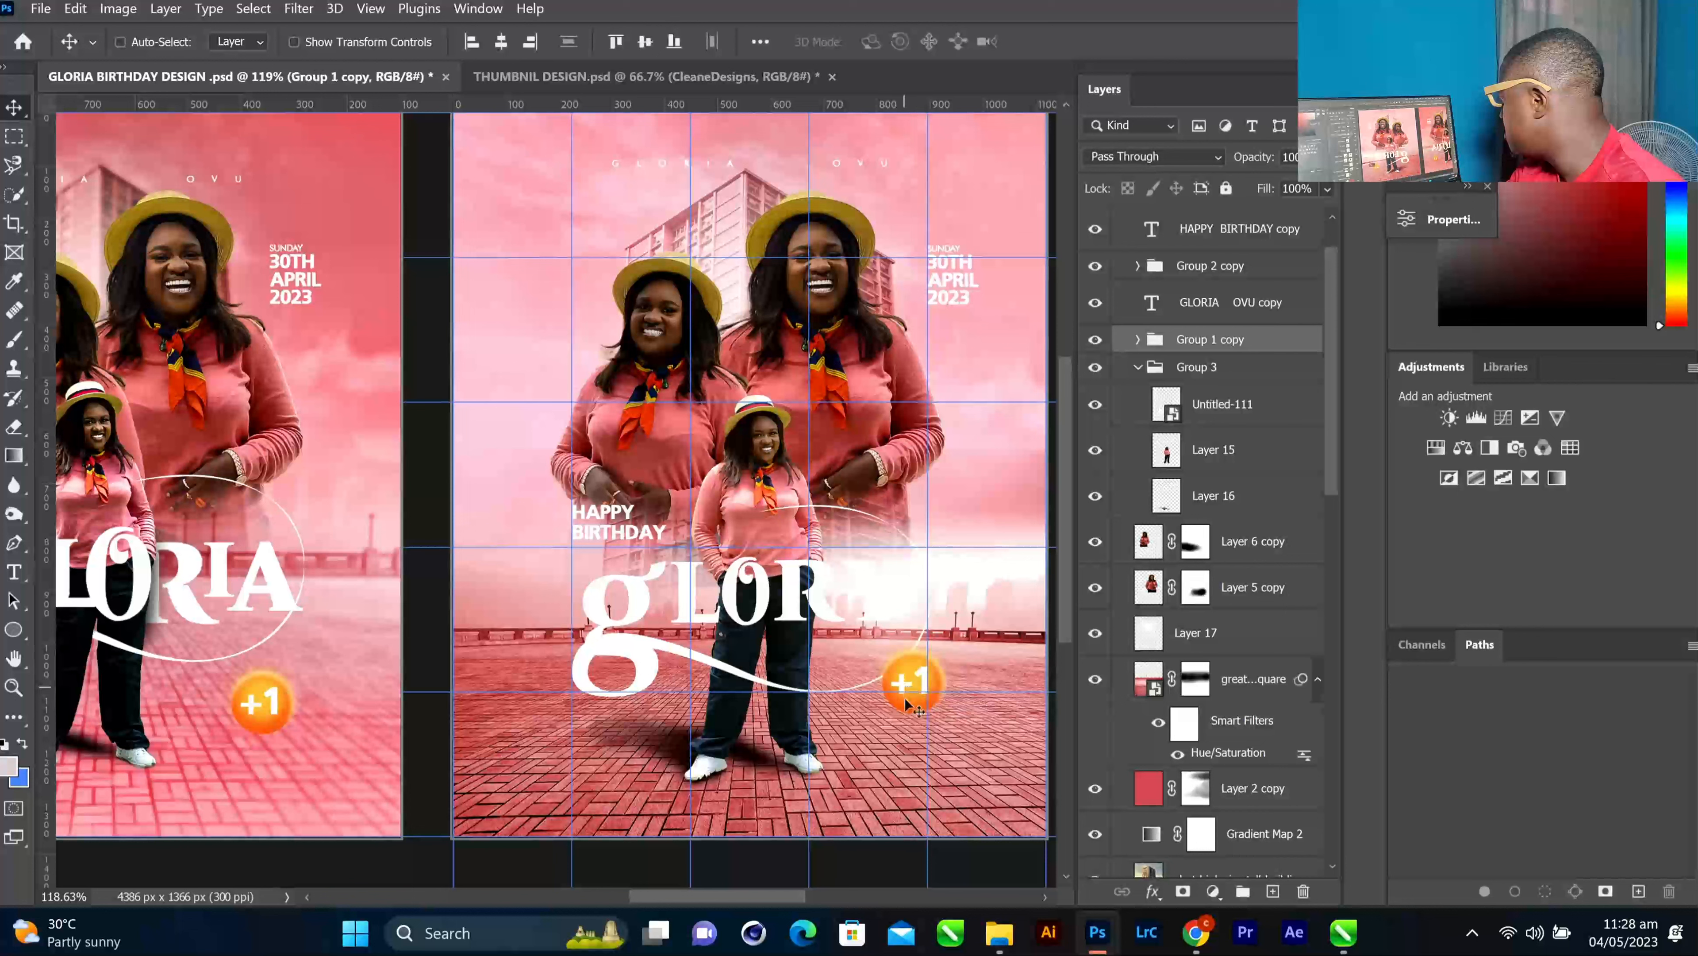
Move the +1 badge down about 43 px and rasterize the Untitled-111 lettering layer for erasing
{"action": "left_click_drag", "start_coordinate": [909, 683], "coordinate": [912, 716]}
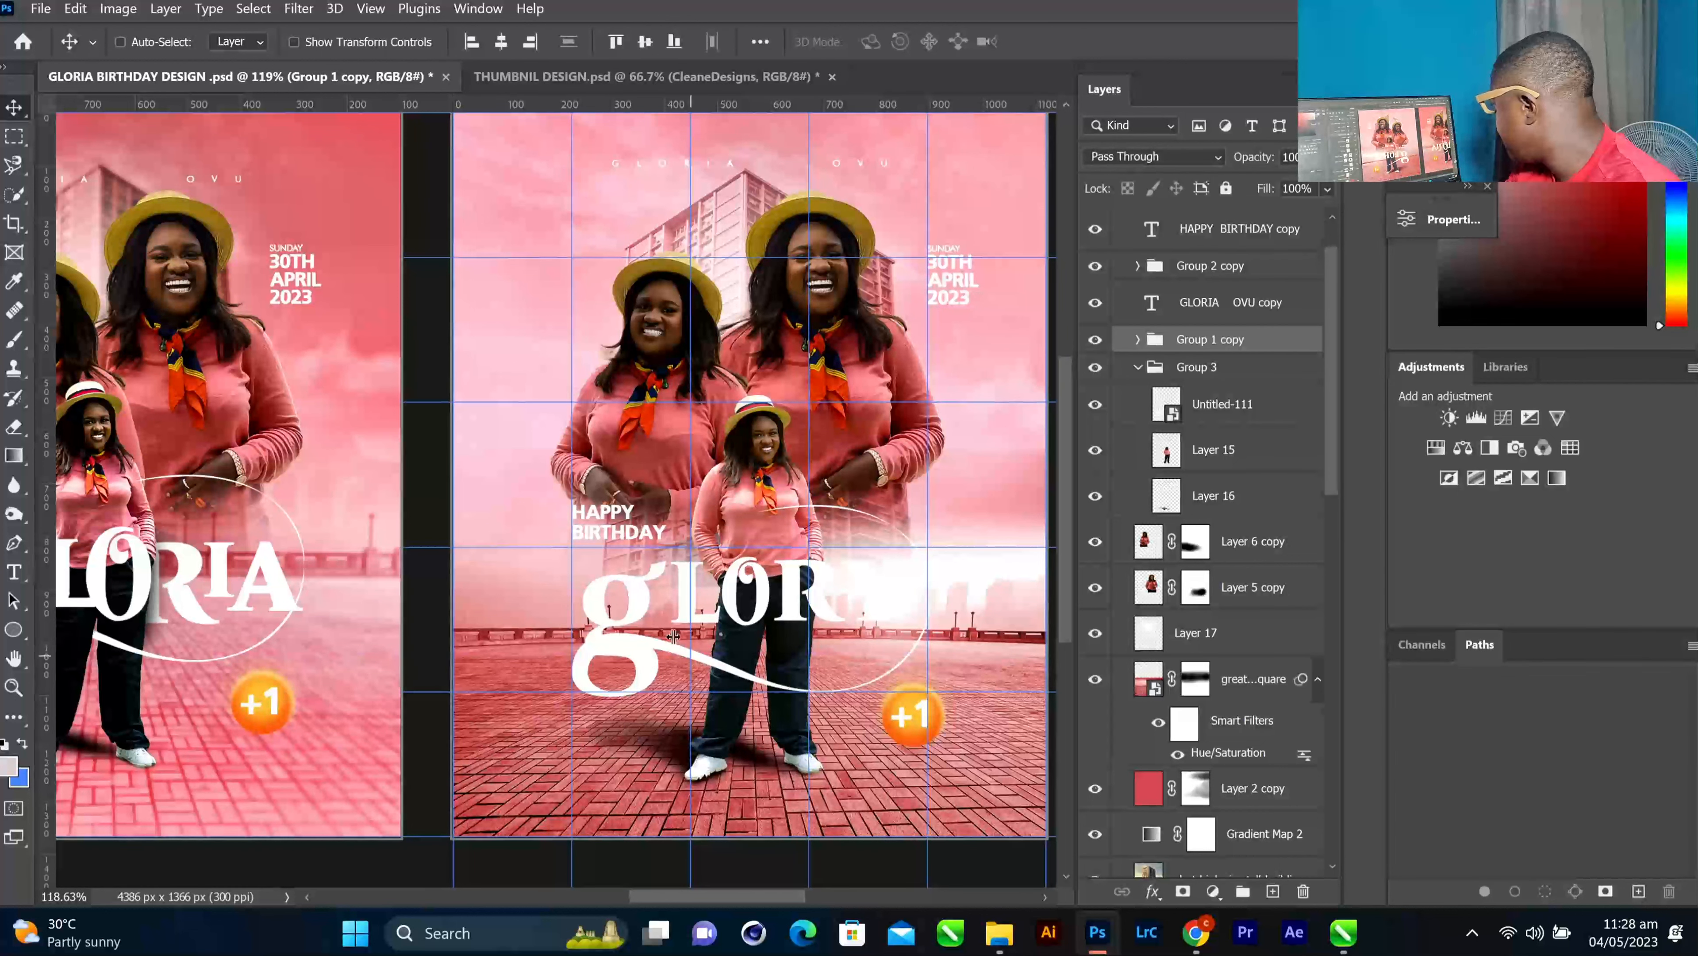
{"action": "left_click", "coordinate": [673, 636], "text": "ctrl"}
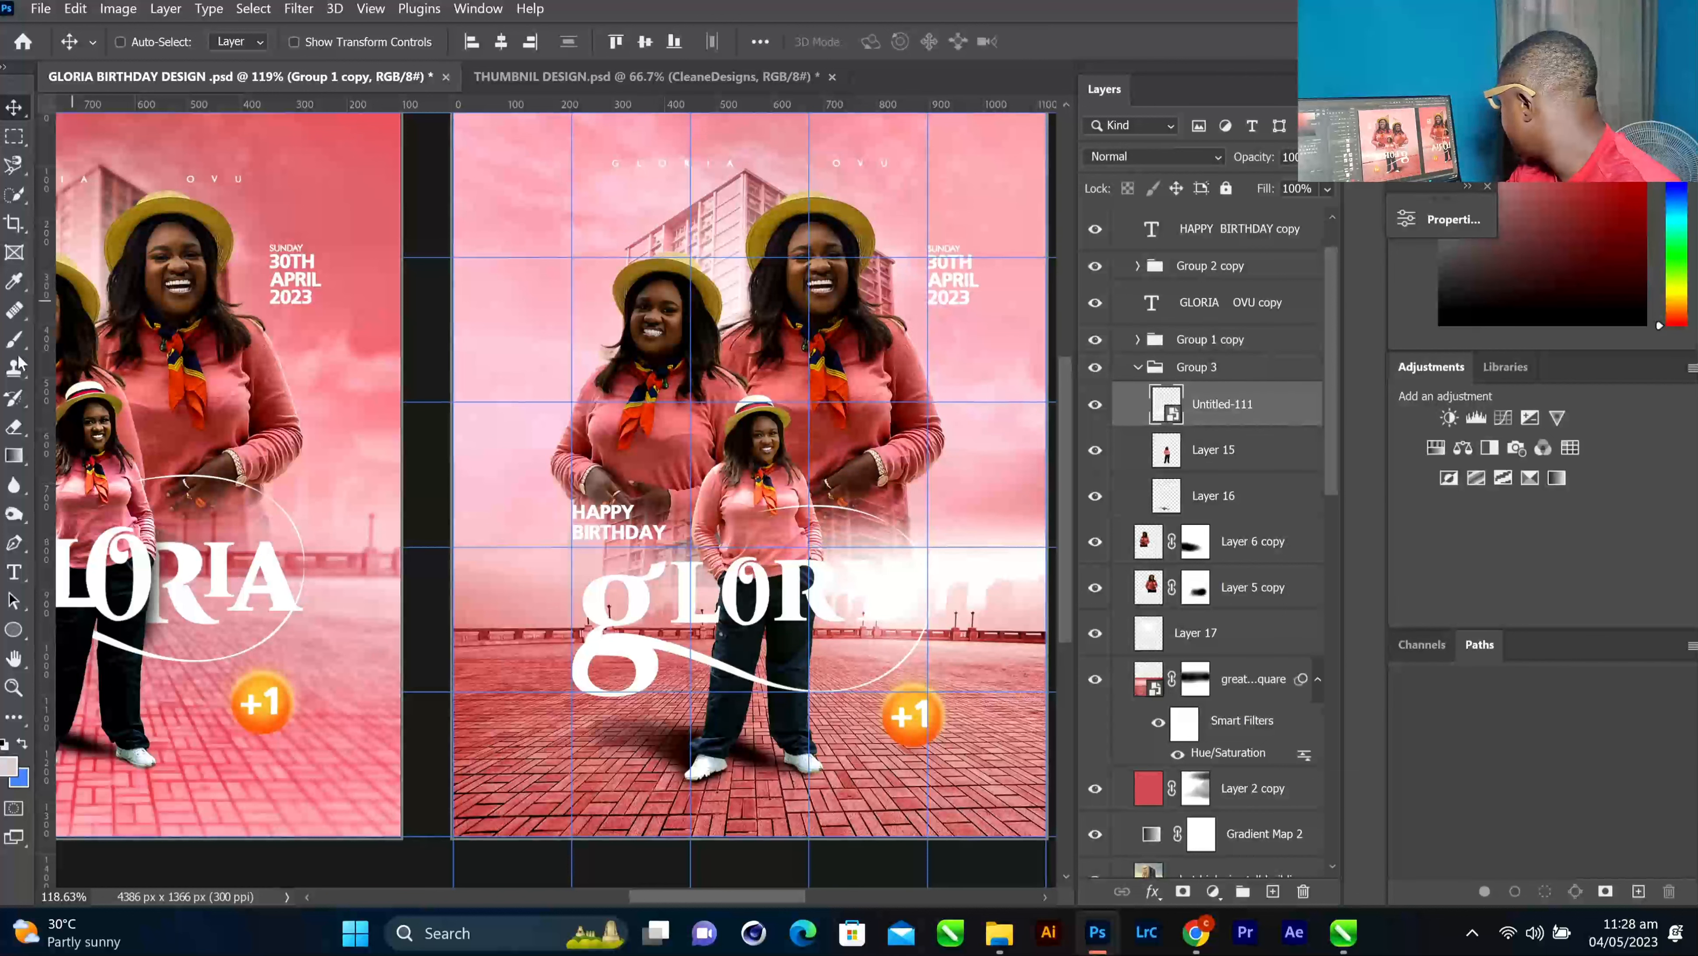
{"action": "left_click", "coordinate": [14, 426]}
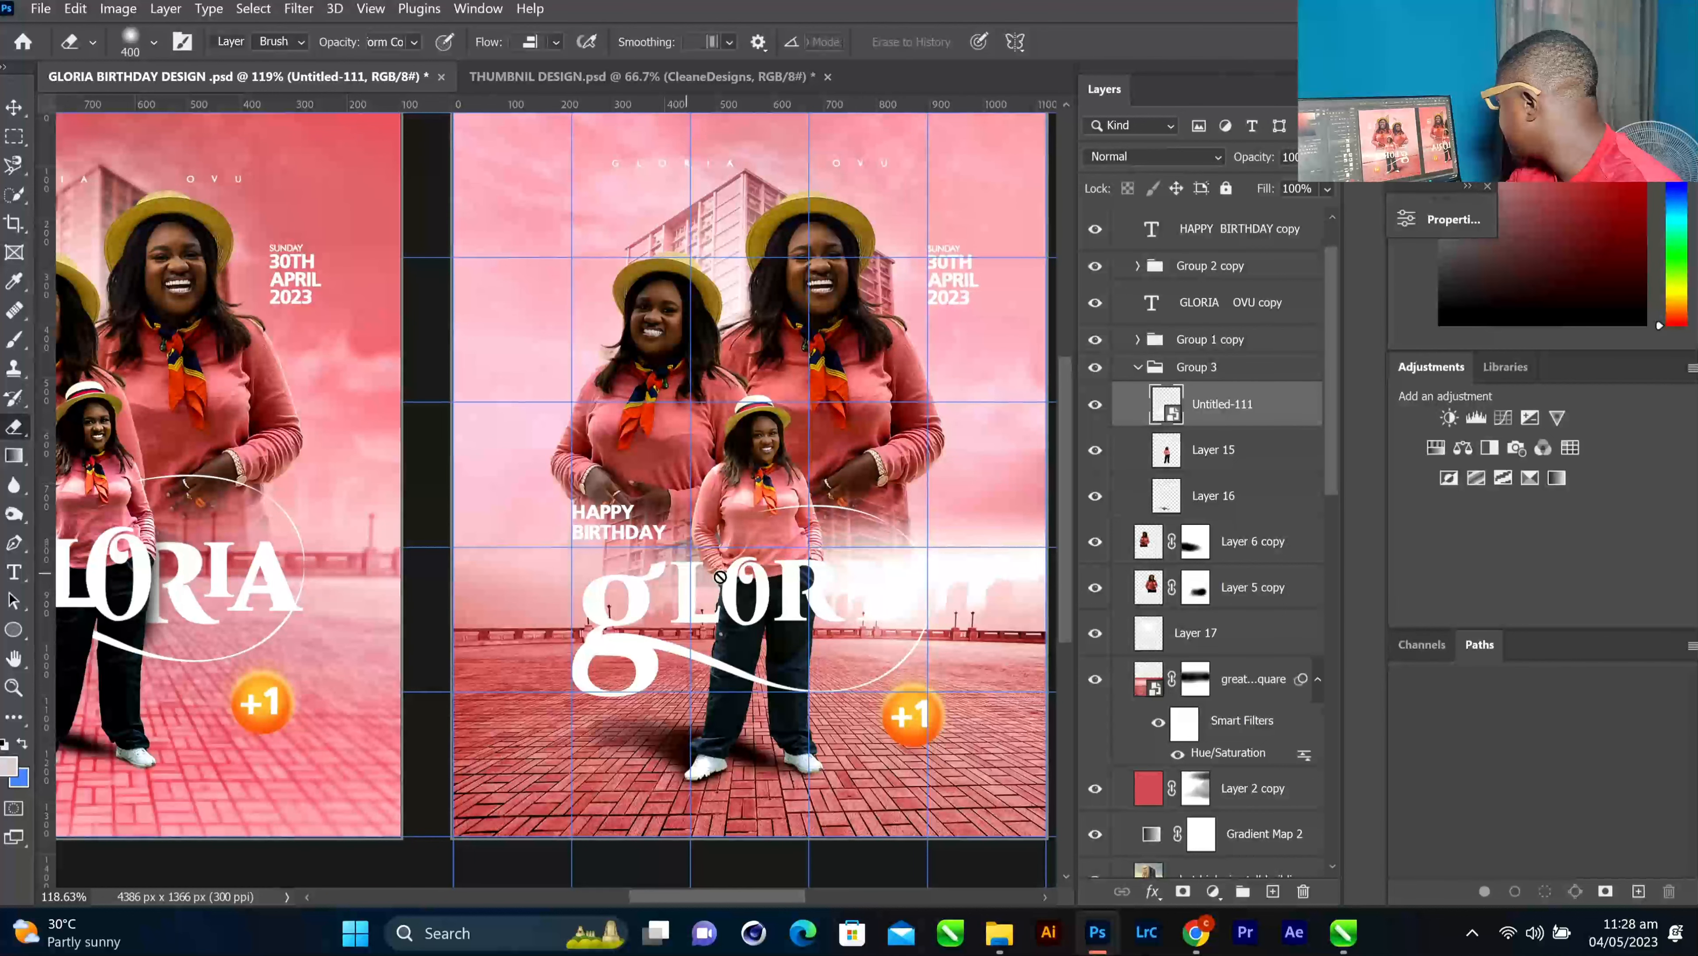
{"action": "left_click", "coordinate": [635, 592]}
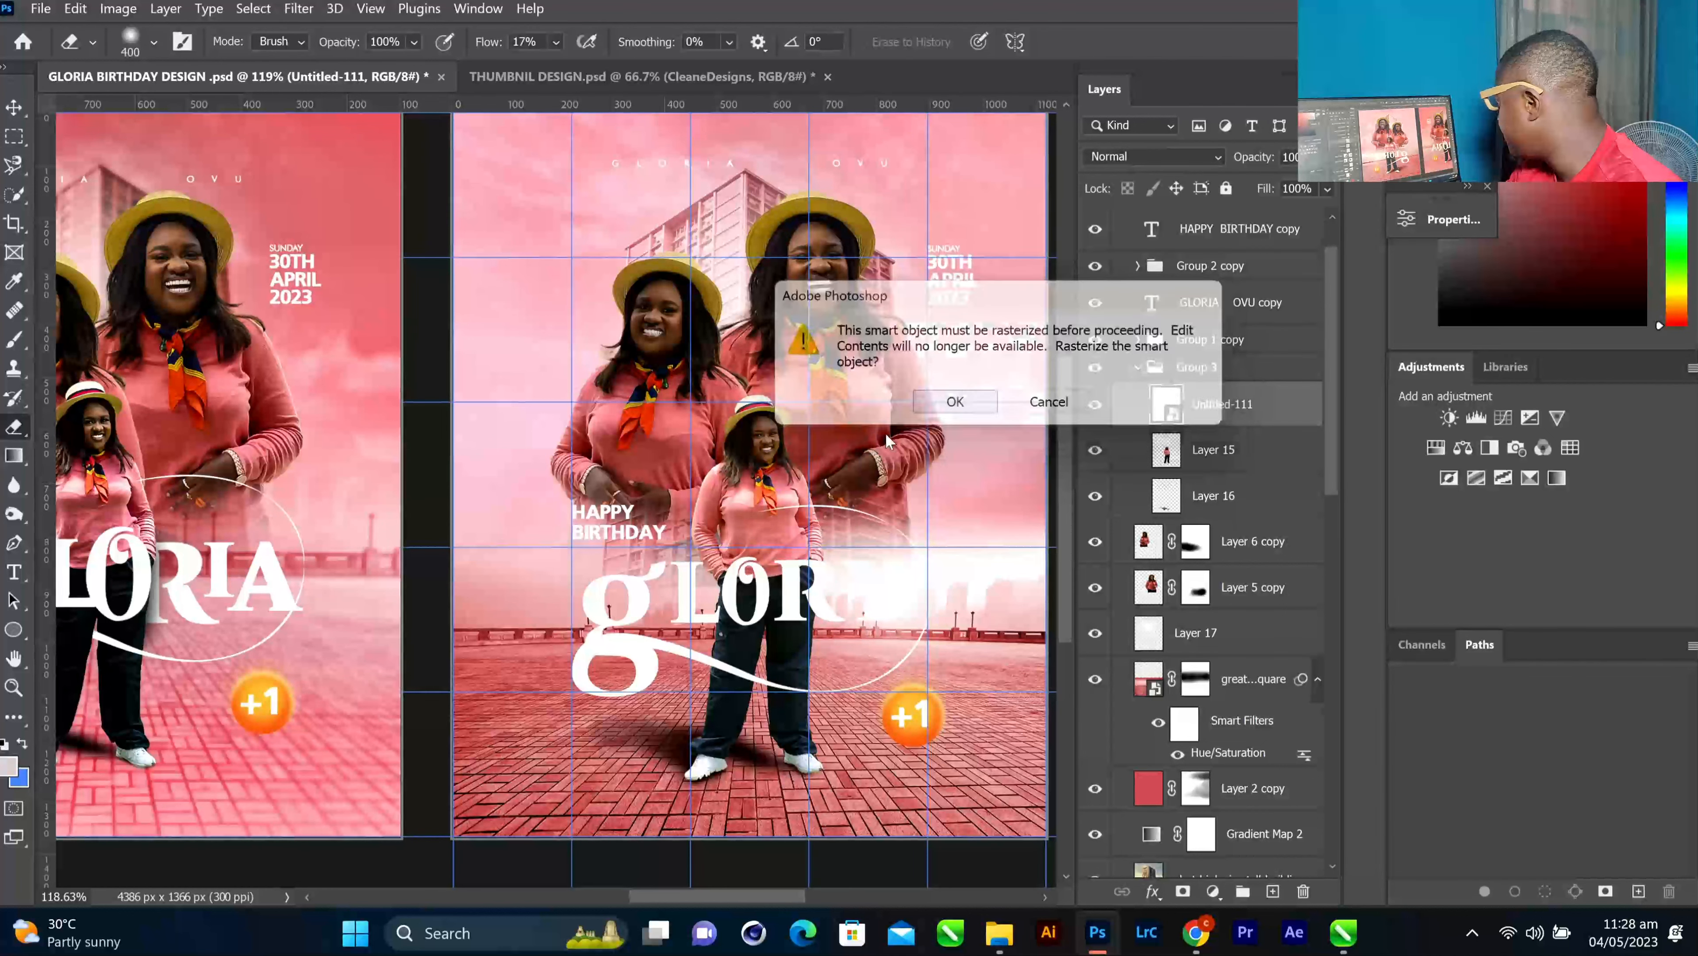
{"action": "key", "text": "Return"}
Set the Eraser to a smaller Hard Round tip with 100% flow and 100% smoothing
{"action": "key", "text": "bracketleft"}
{"action": "key", "text": "bracketleft"}
{"action": "key", "text": "bracketleft"}
{"action": "key", "text": "bracketleft"}
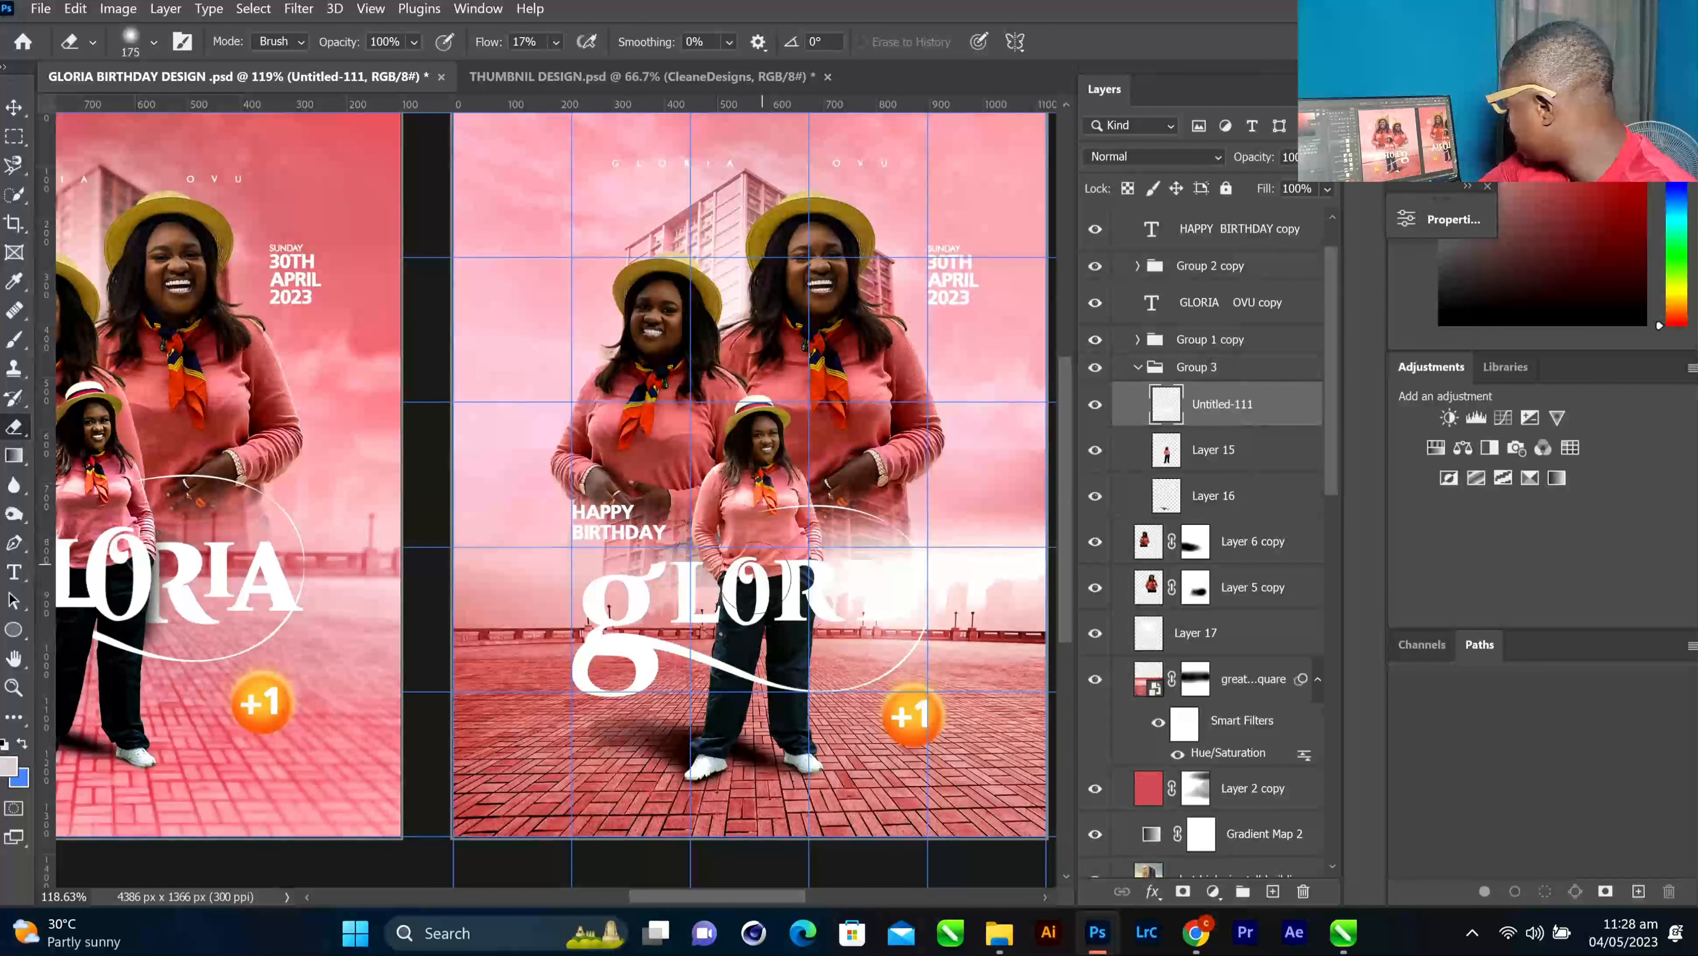
{"action": "right_click", "coordinate": [715, 589]}
{"action": "left_click", "coordinate": [755, 738]}
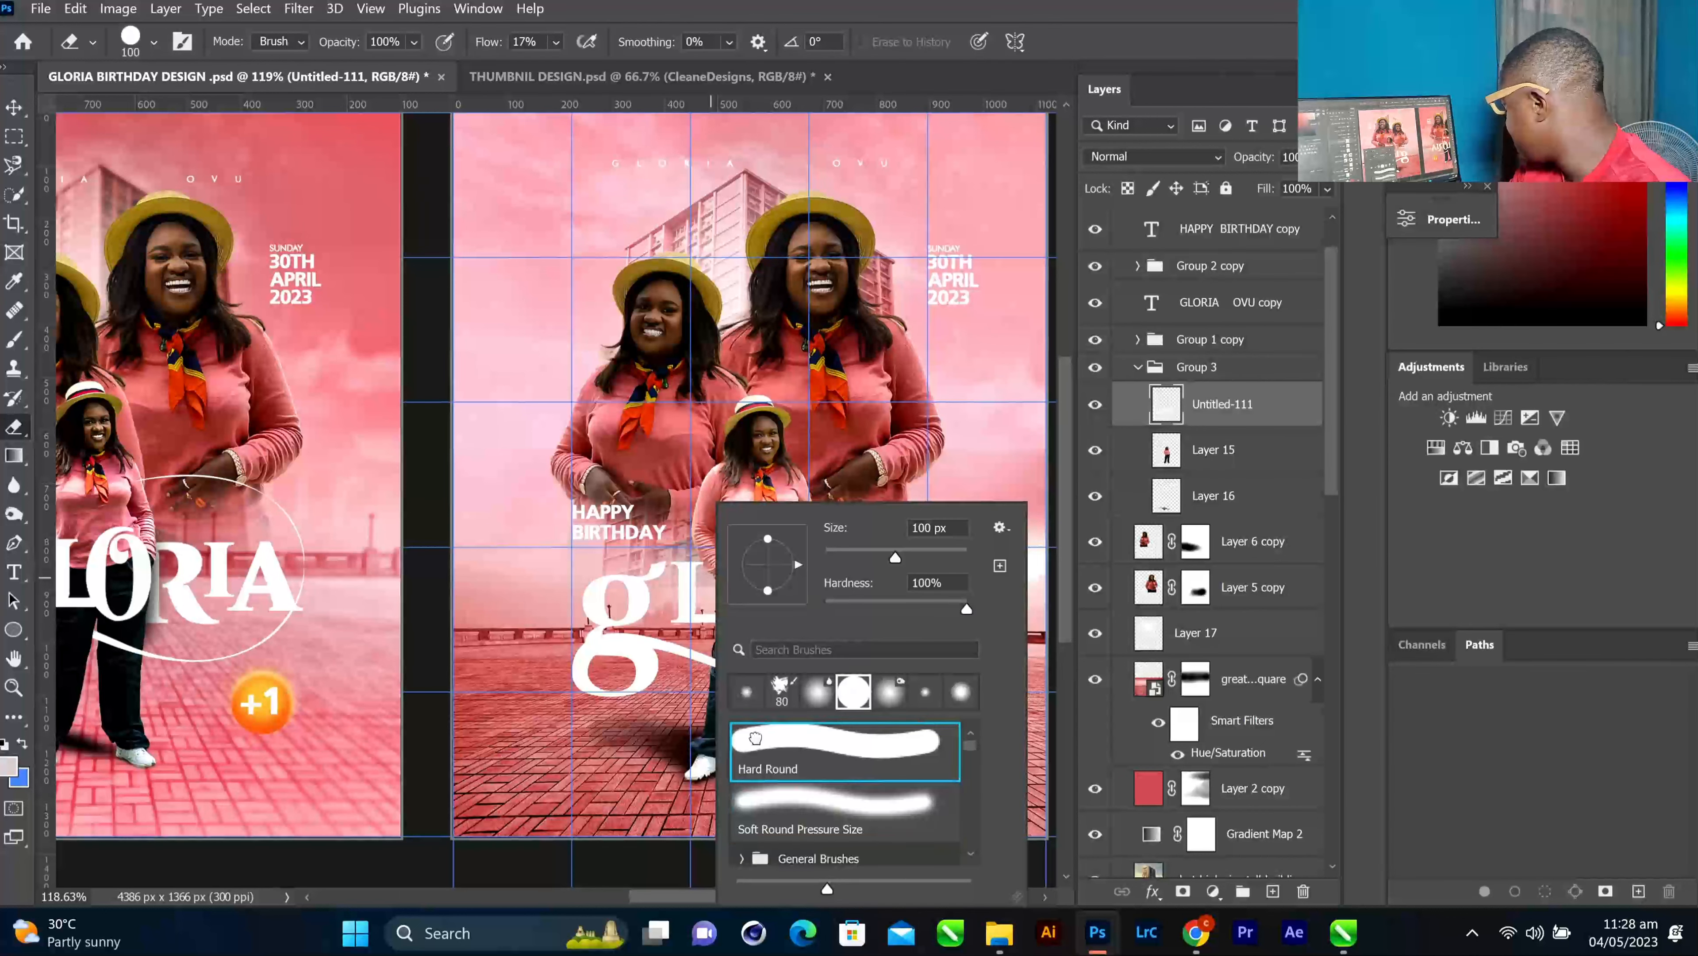
{"action": "left_click", "coordinate": [703, 579]}
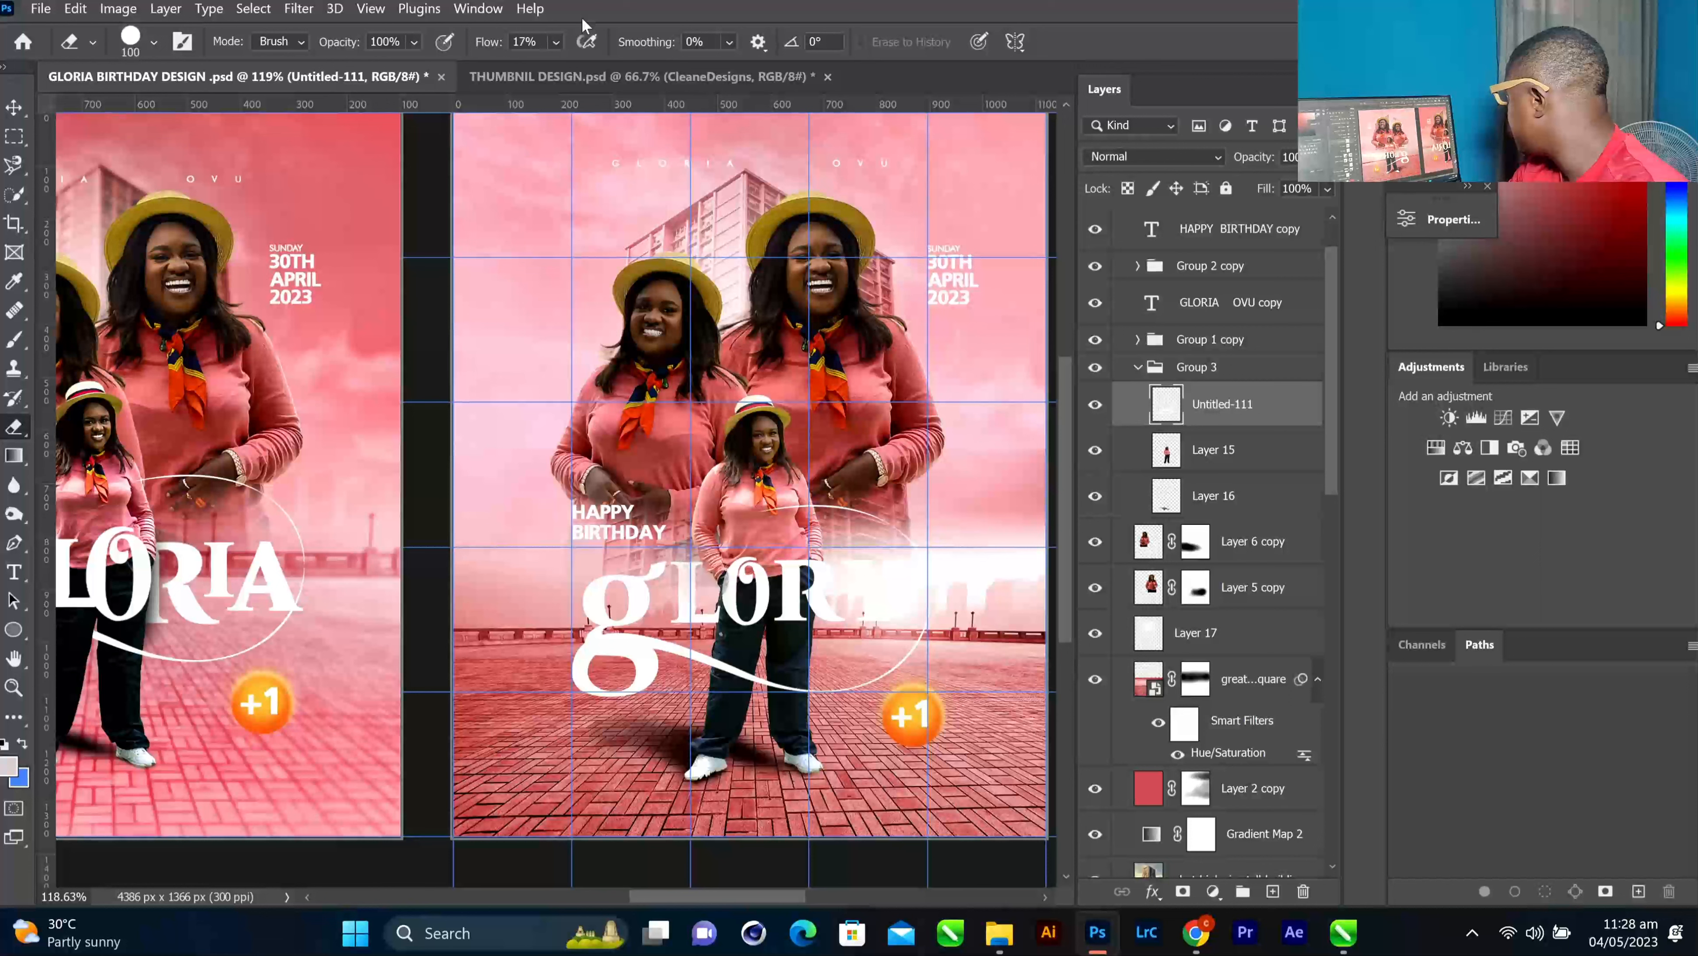
{"action": "left_click", "coordinate": [556, 41]}
{"action": "left_click_drag", "start_coordinate": [577, 67], "coordinate": [928, 64]}
{"action": "left_click", "coordinate": [728, 42]}
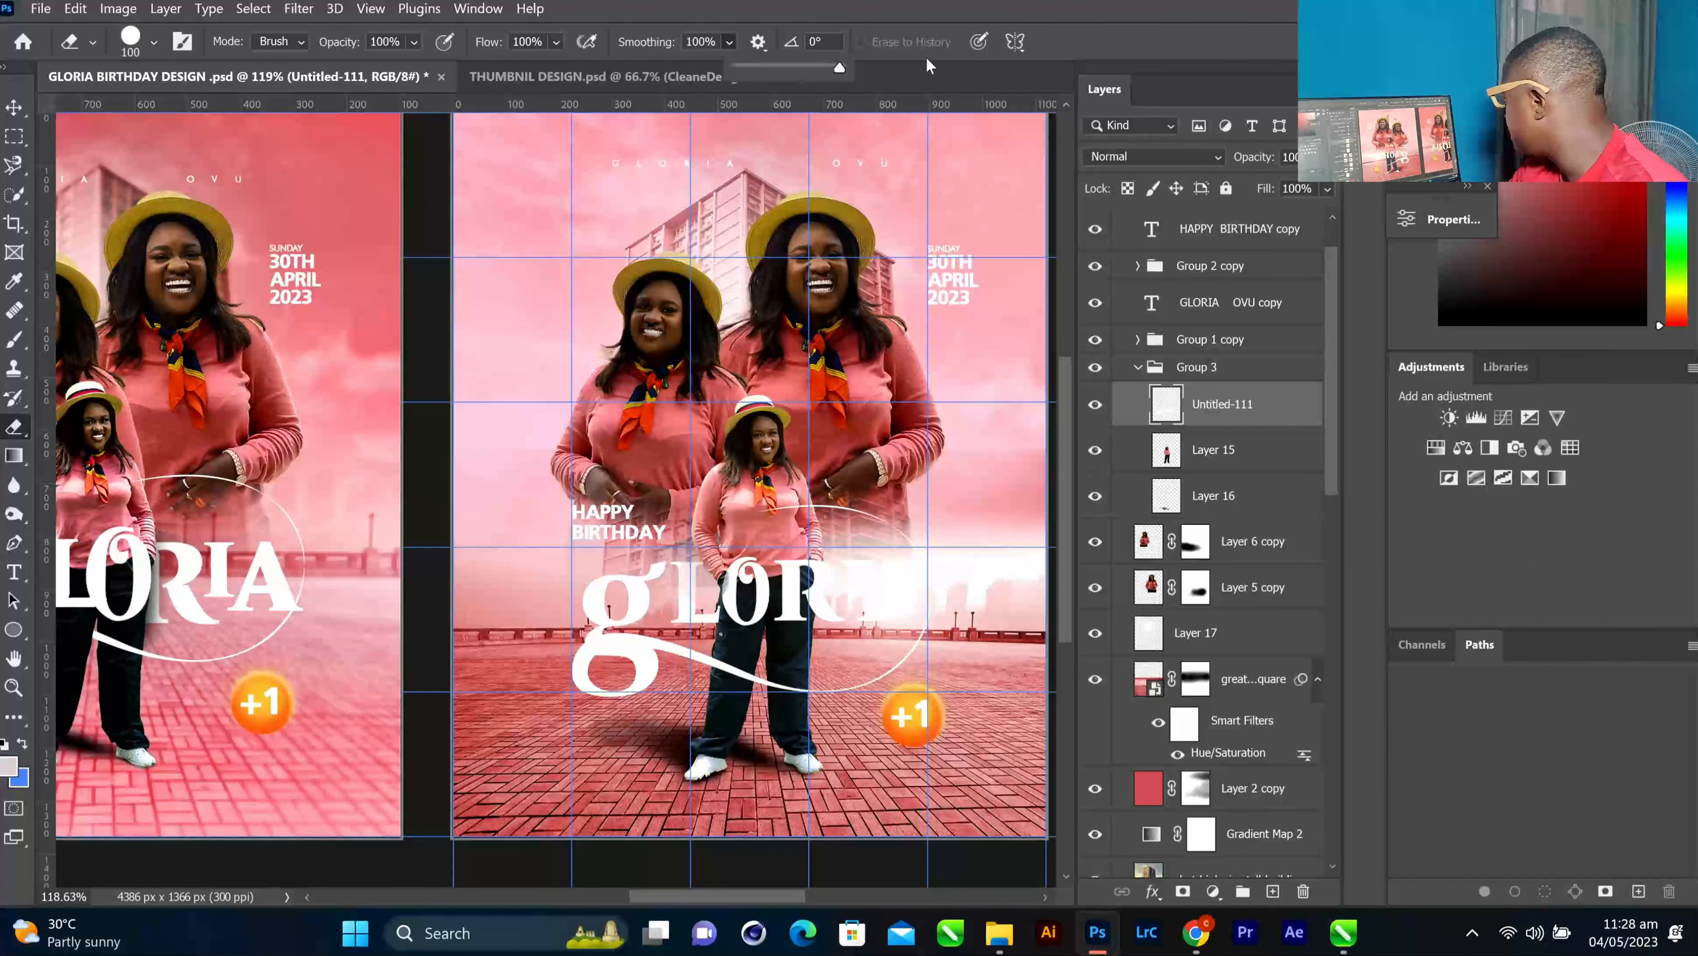
Erase the LORIA letters, leaving only the g and its white swash
{"action": "left_click", "coordinate": [694, 569]}
{"action": "mouse_move", "coordinate": [694, 569]}
{"action": "left_mouse_down"}
{"action": "mouse_move", "coordinate": [685, 614]}
{"action": "mouse_move", "coordinate": [869, 605]}
{"action": "mouse_move", "coordinate": [882, 573]}
{"action": "left_mouse_up"}
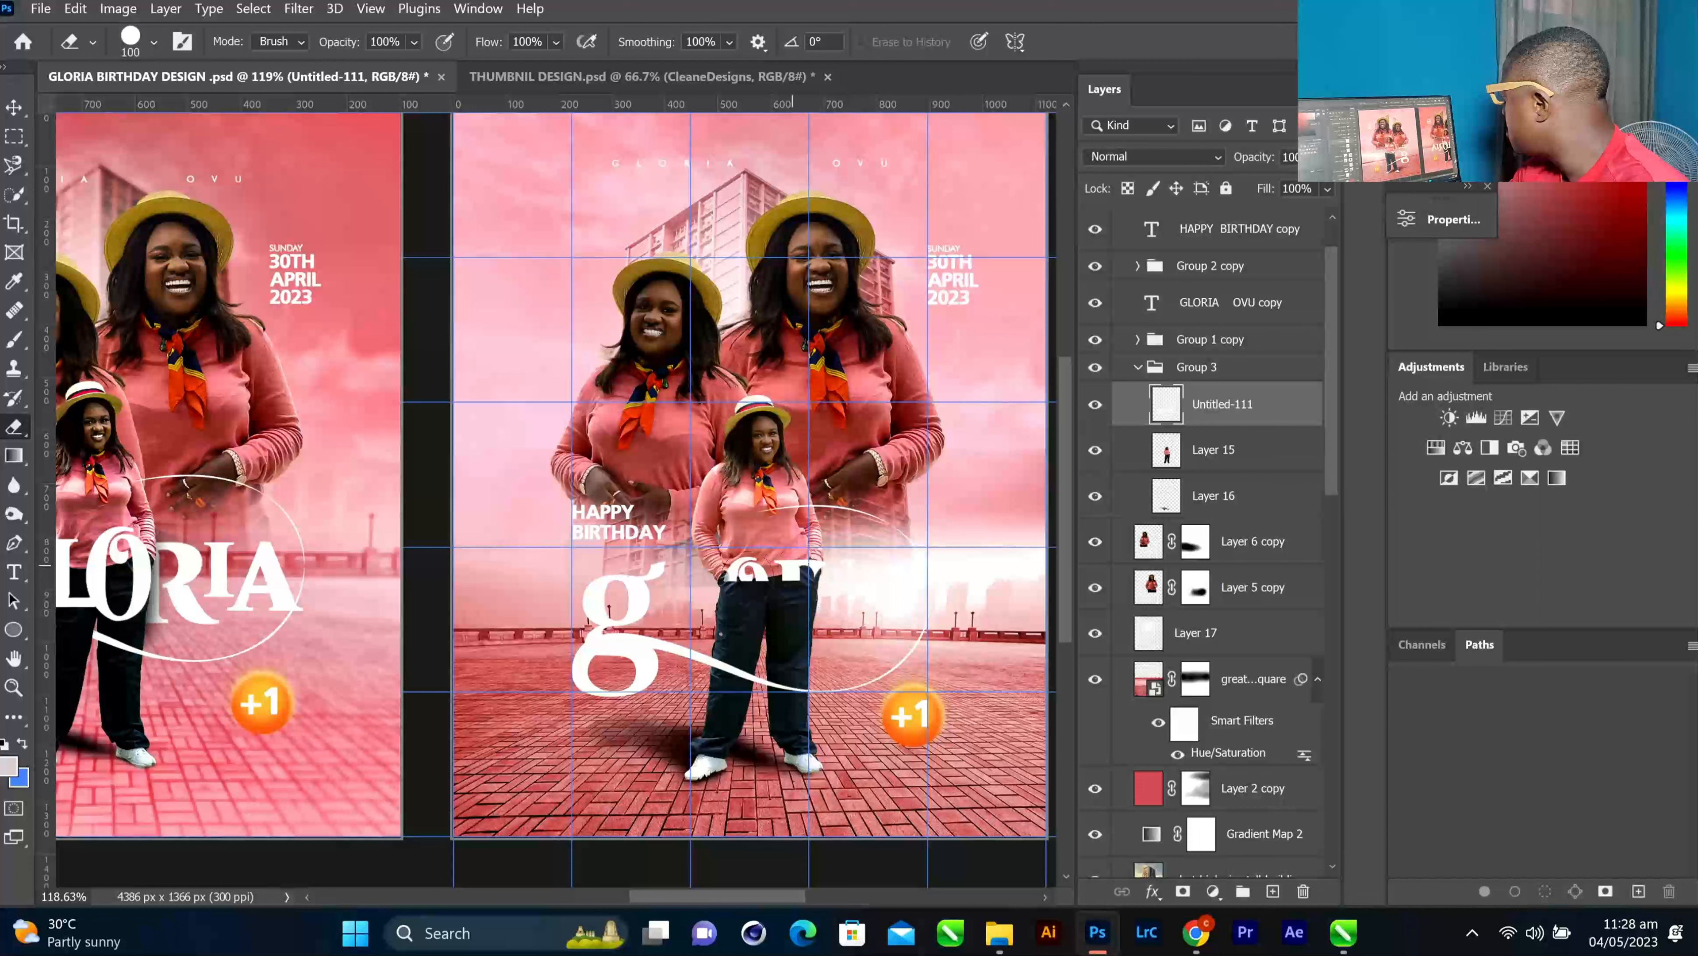
{"action": "left_click_drag", "start_coordinate": [803, 569], "coordinate": [730, 579]}
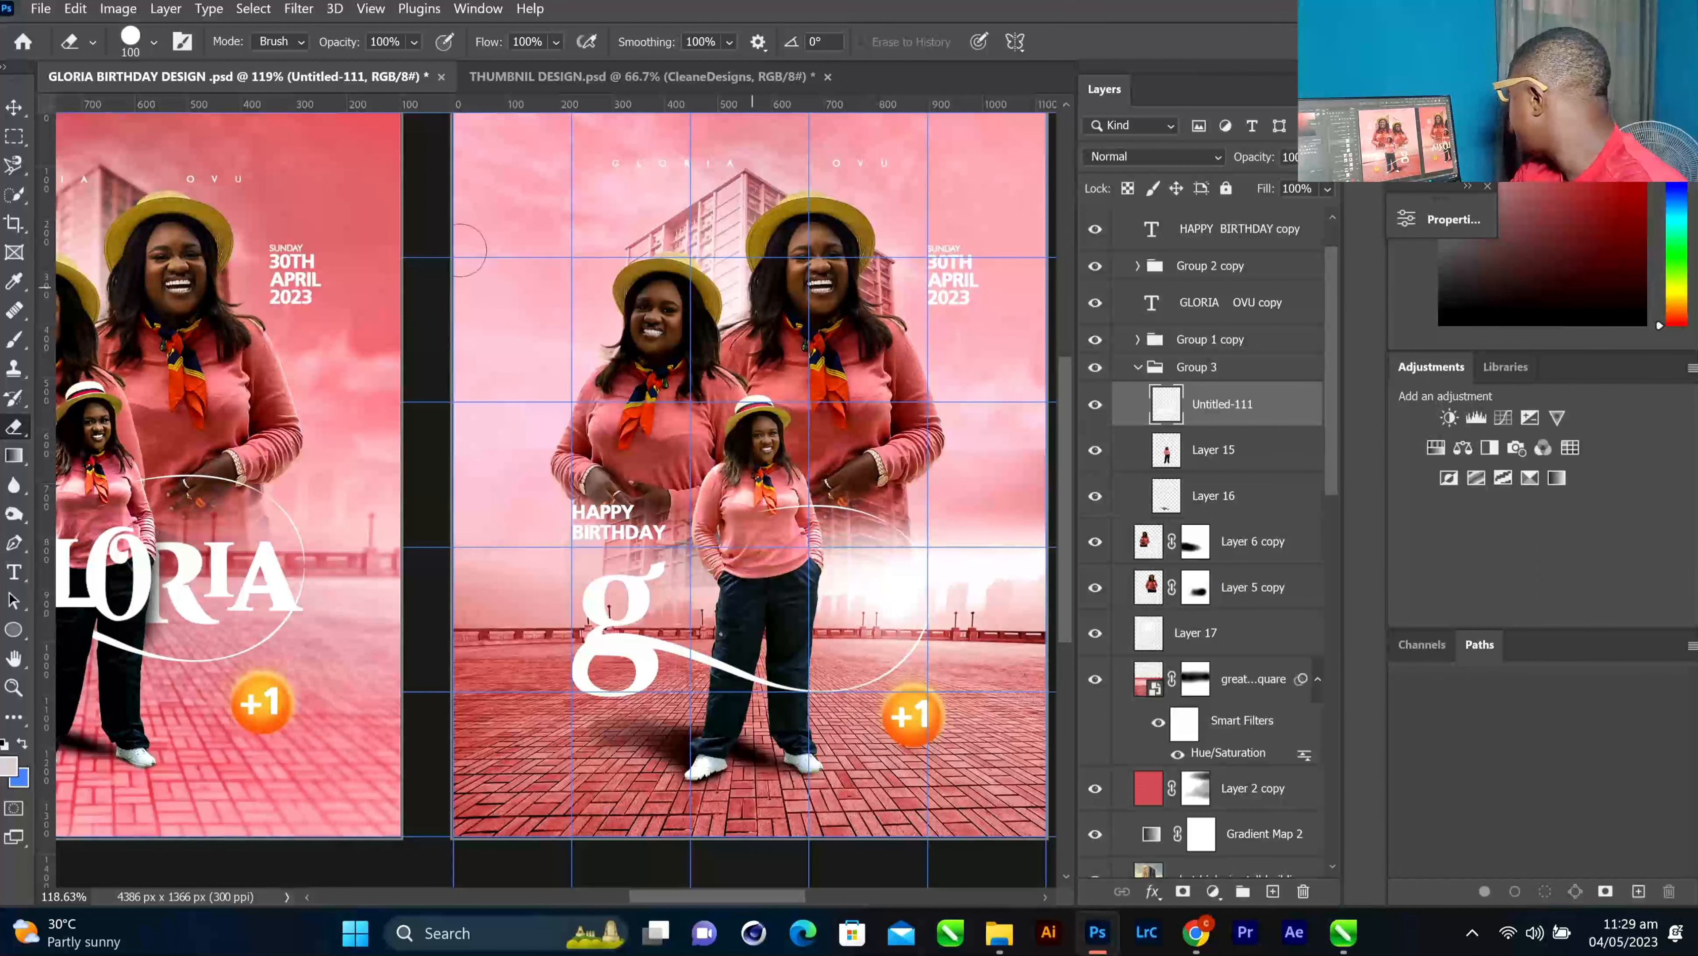
{"action": "key", "text": "v"}
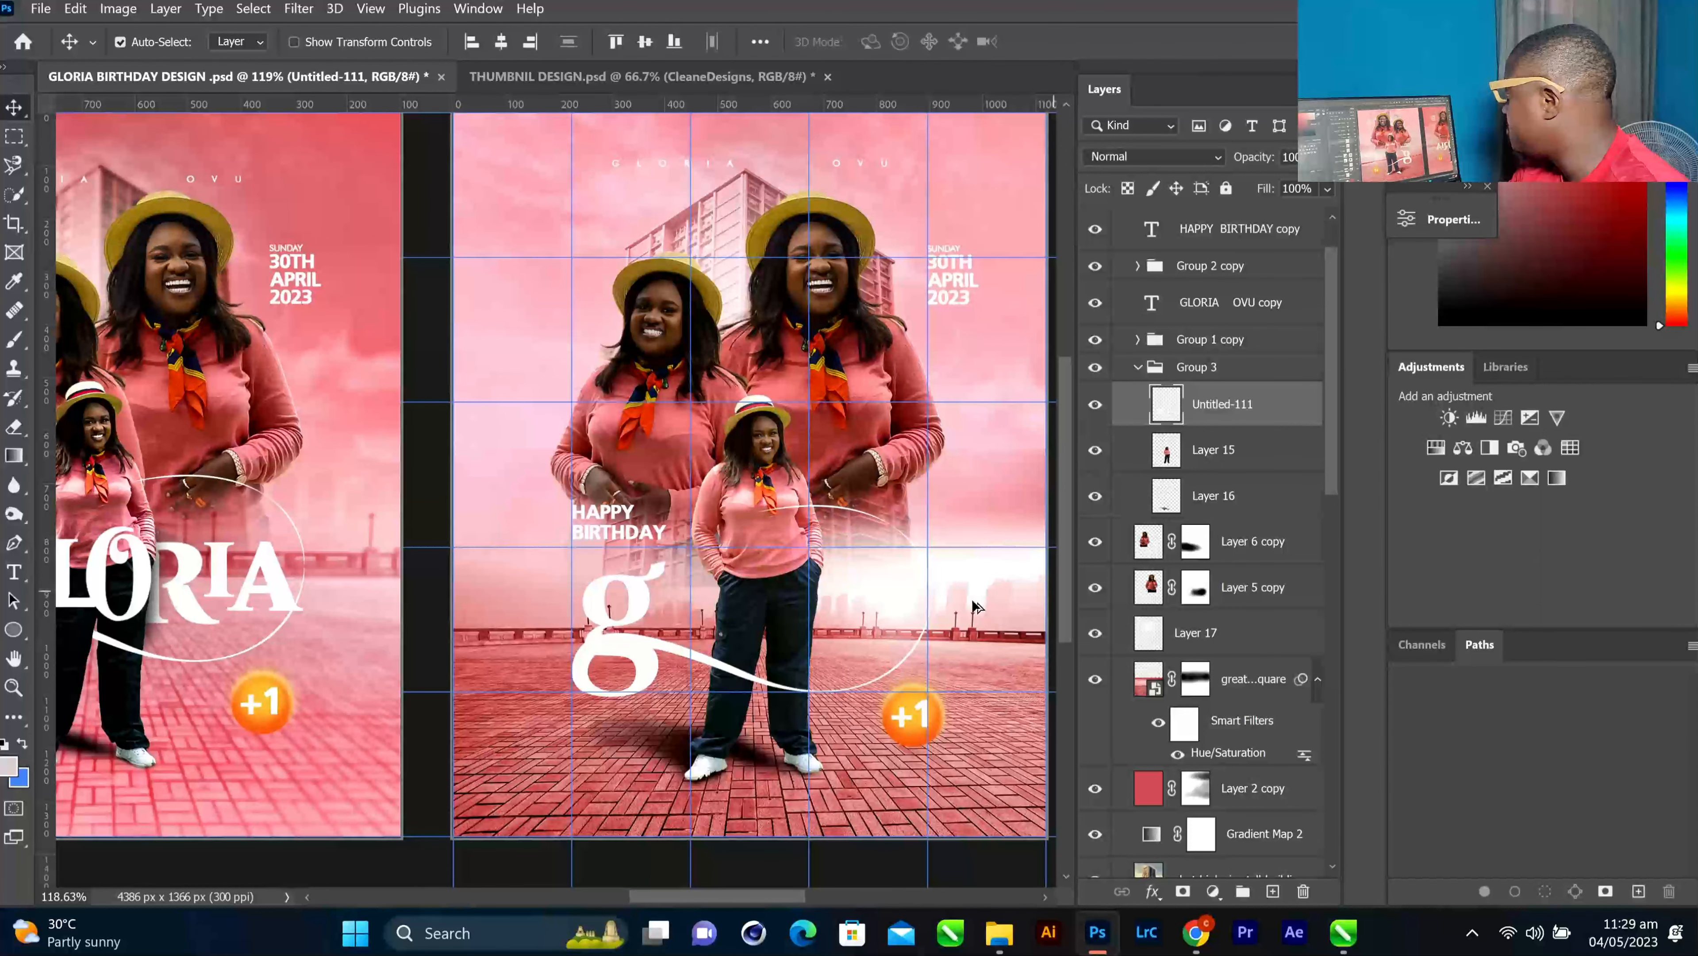
Duplicate Untitled-111 as Untitled-111 copy 2 below Layer 15 in Group 3
{"action": "scroll", "coordinate": [879, 626], "scroll_direction": "up", "scroll_amount": 1}
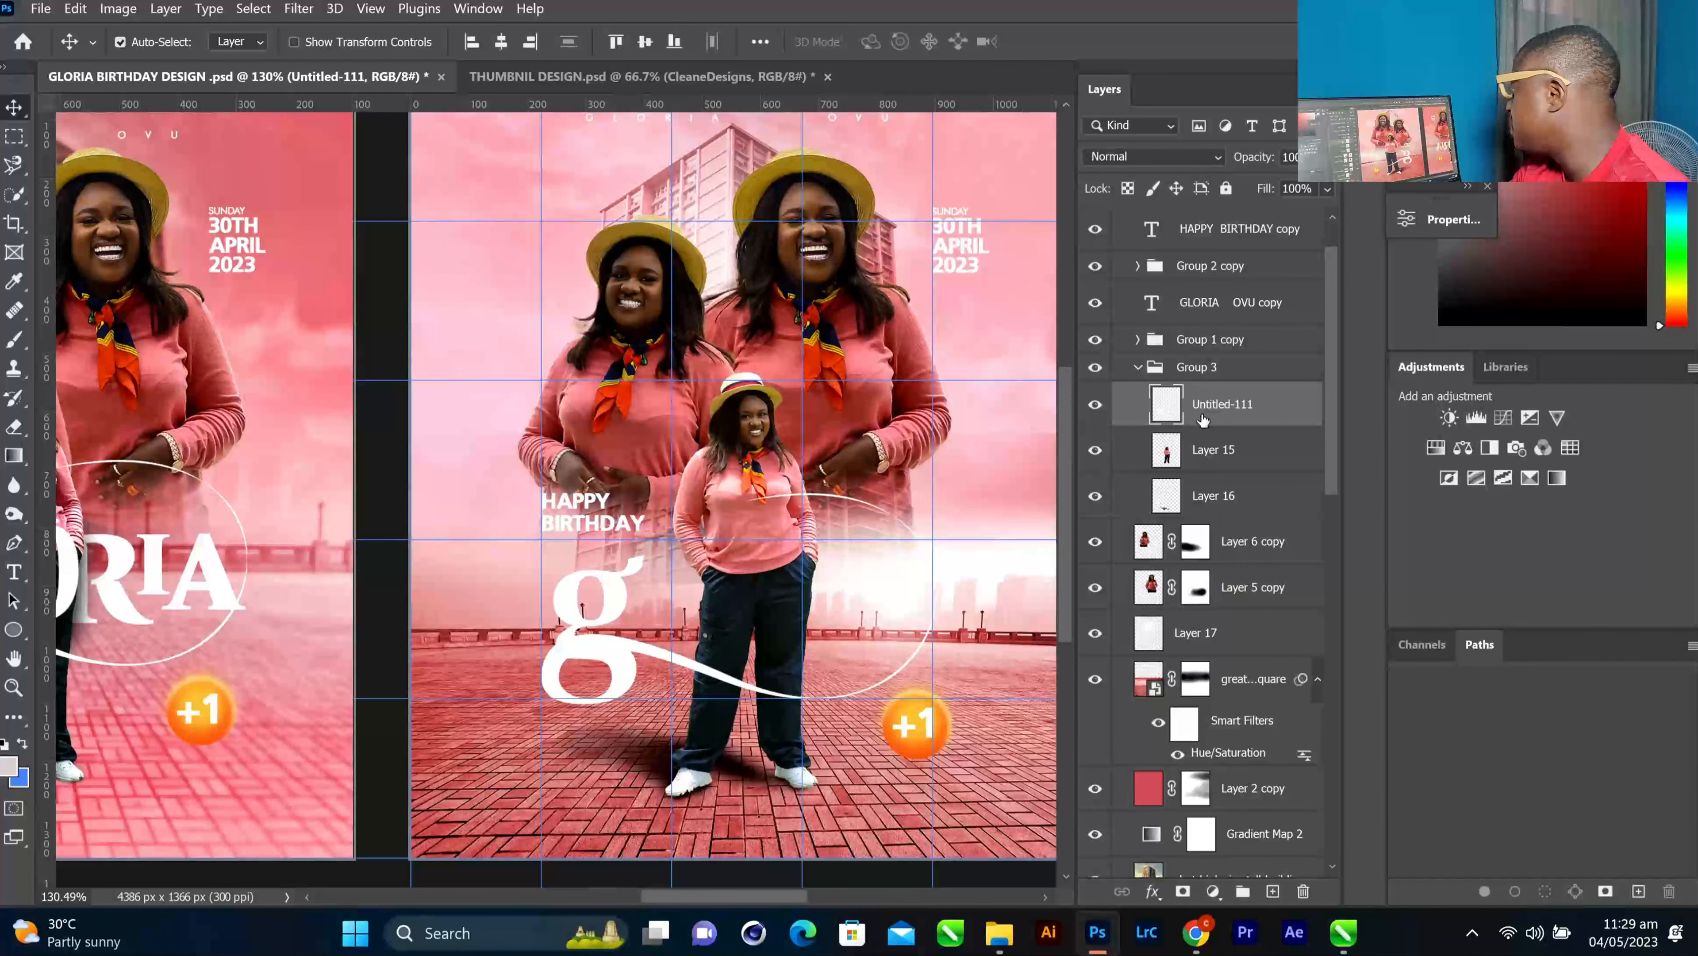
{"action": "left_click", "coordinate": [1097, 407]}
{"action": "left_click", "coordinate": [1097, 407]}
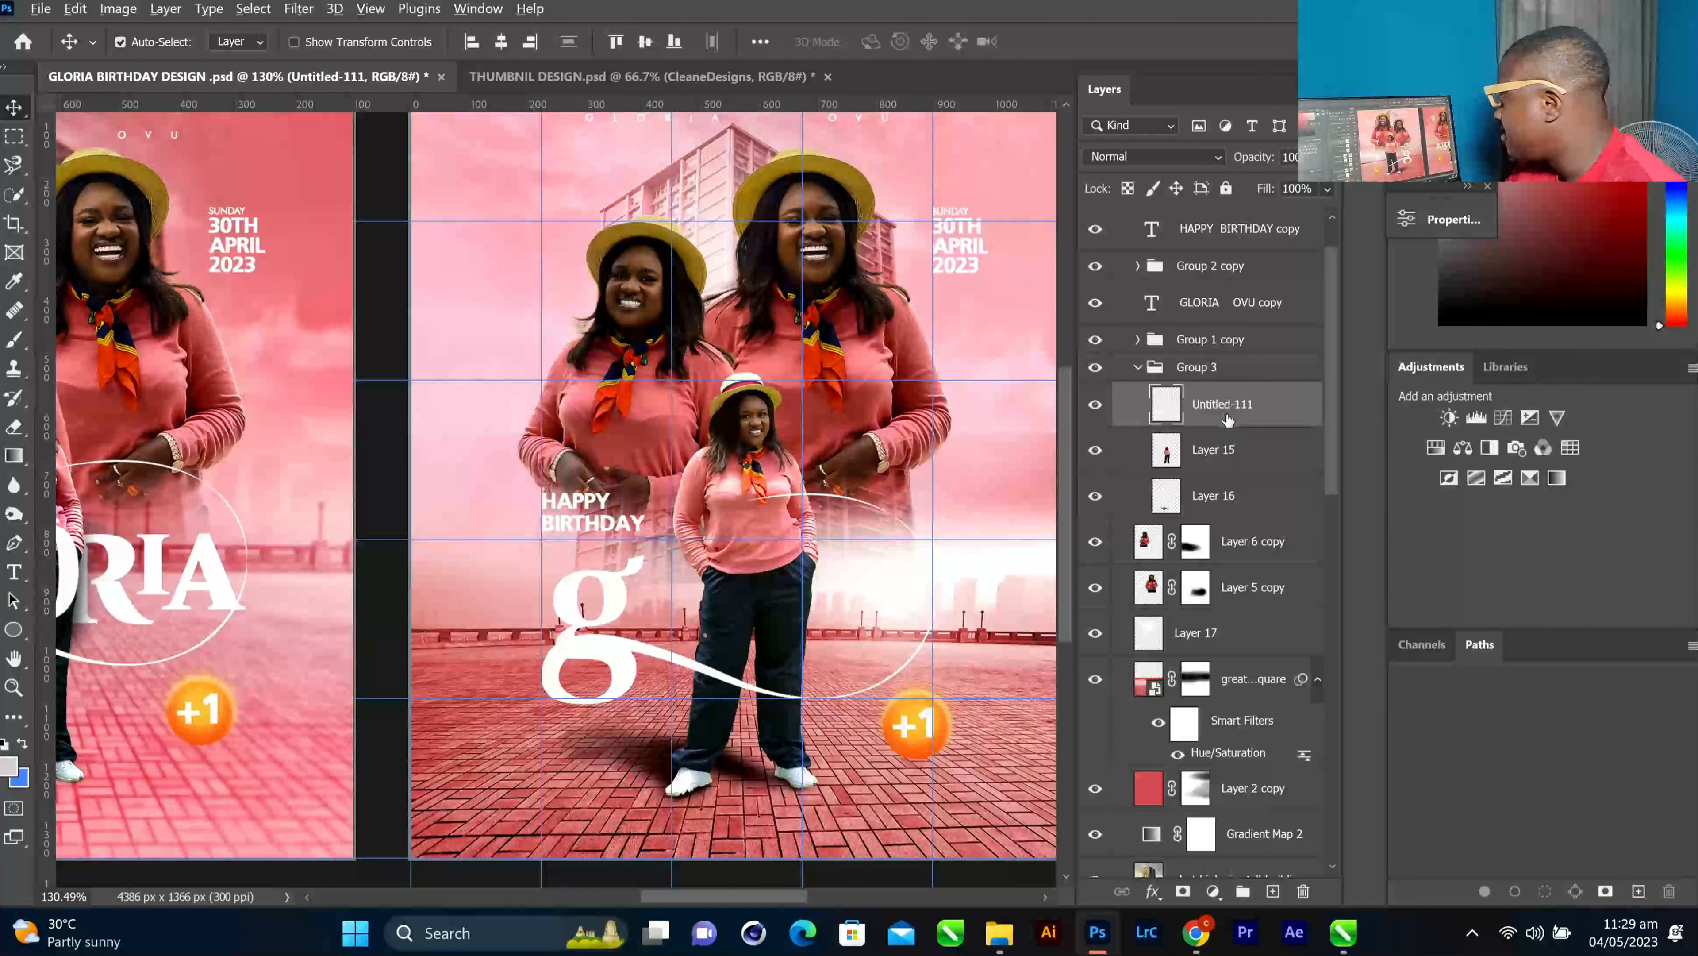
{"action": "left_click_drag", "start_coordinate": [1232, 417], "coordinate": [1238, 476], "text": "alt"}
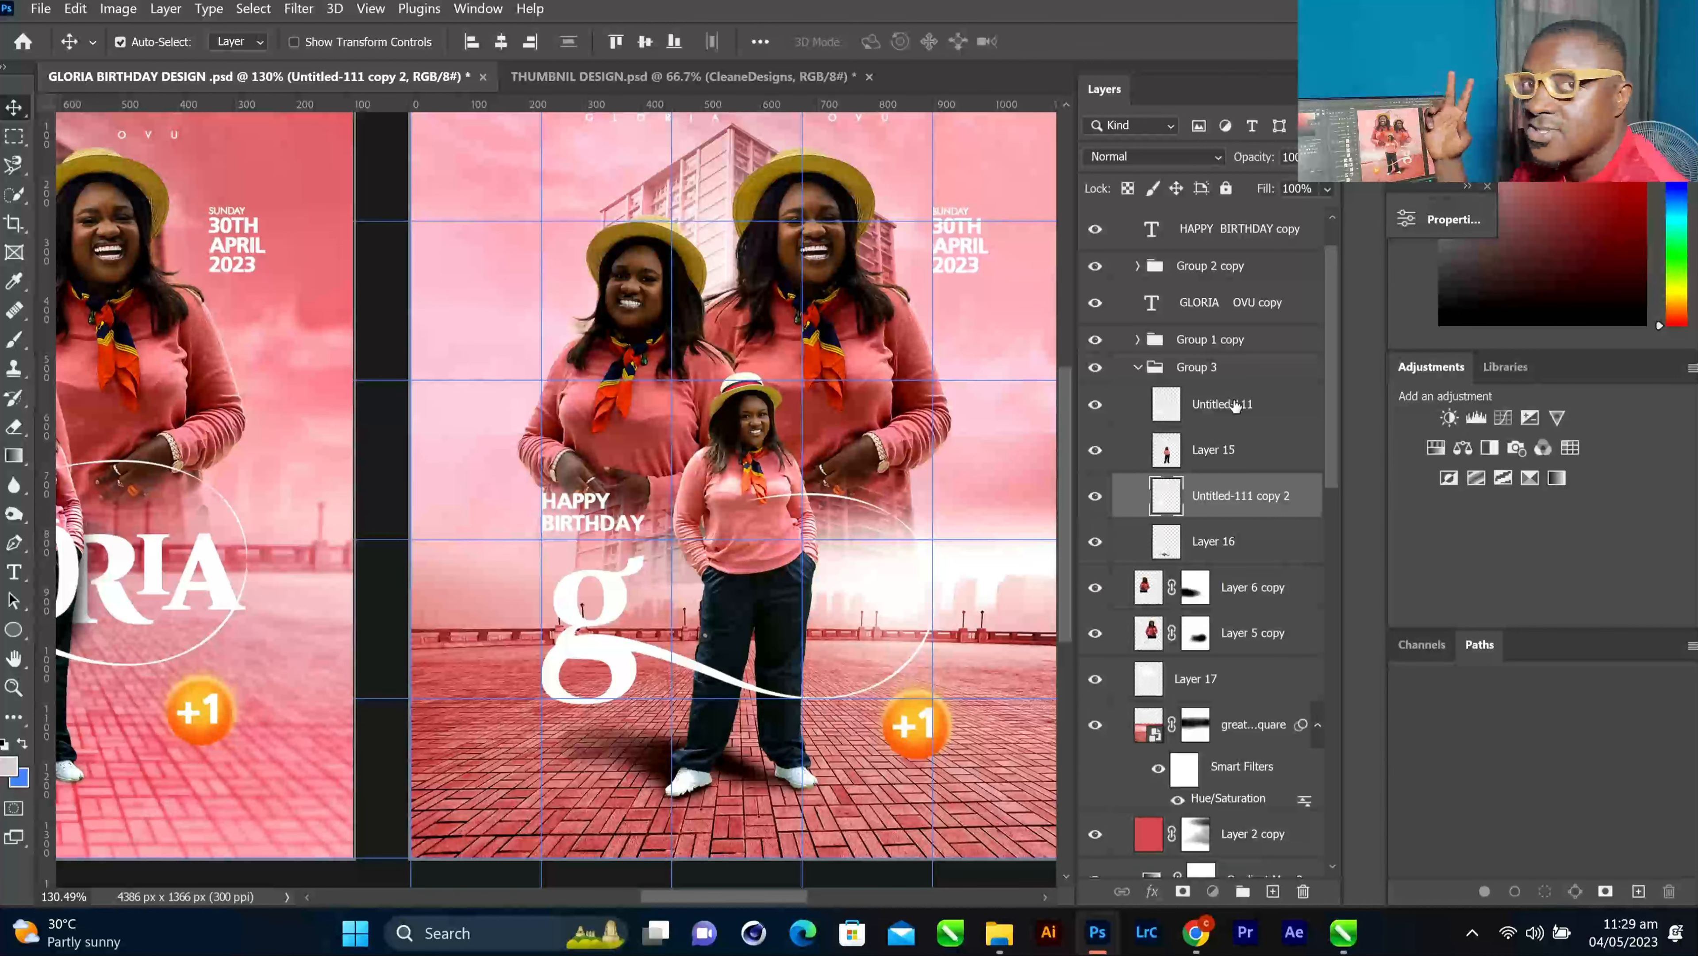
{"action": "left_click", "coordinate": [1234, 399]}
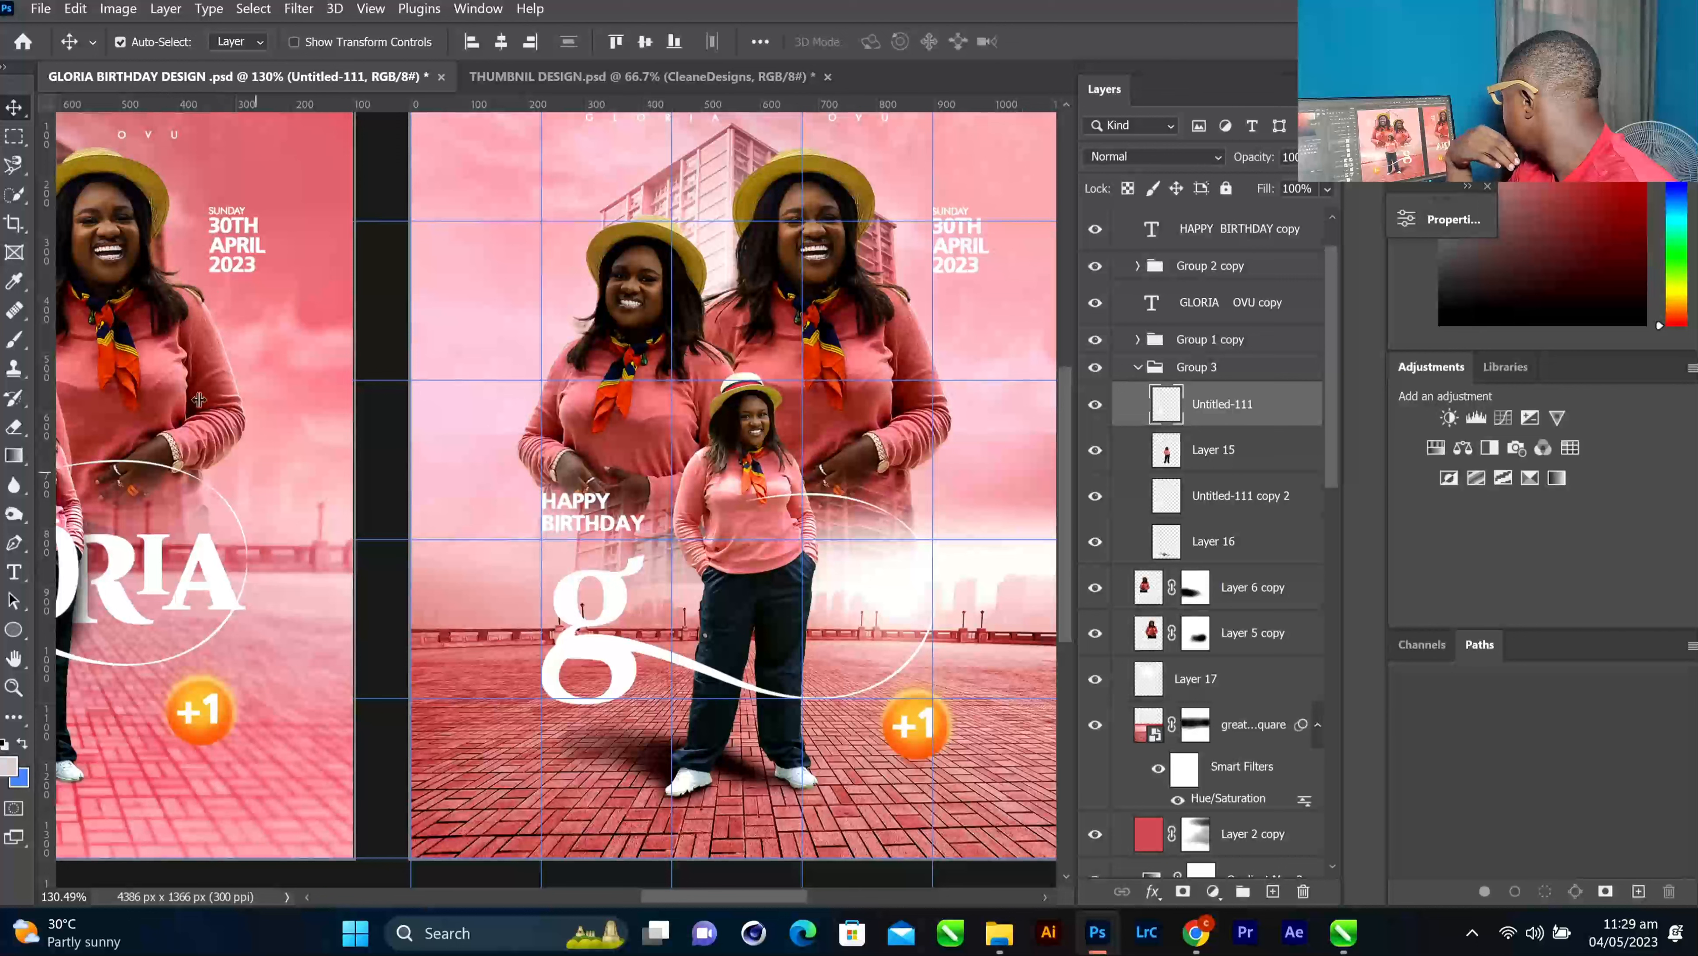
Select the L letter on the left artboard with the Move tool
{"action": "left_click", "coordinate": [14, 427]}
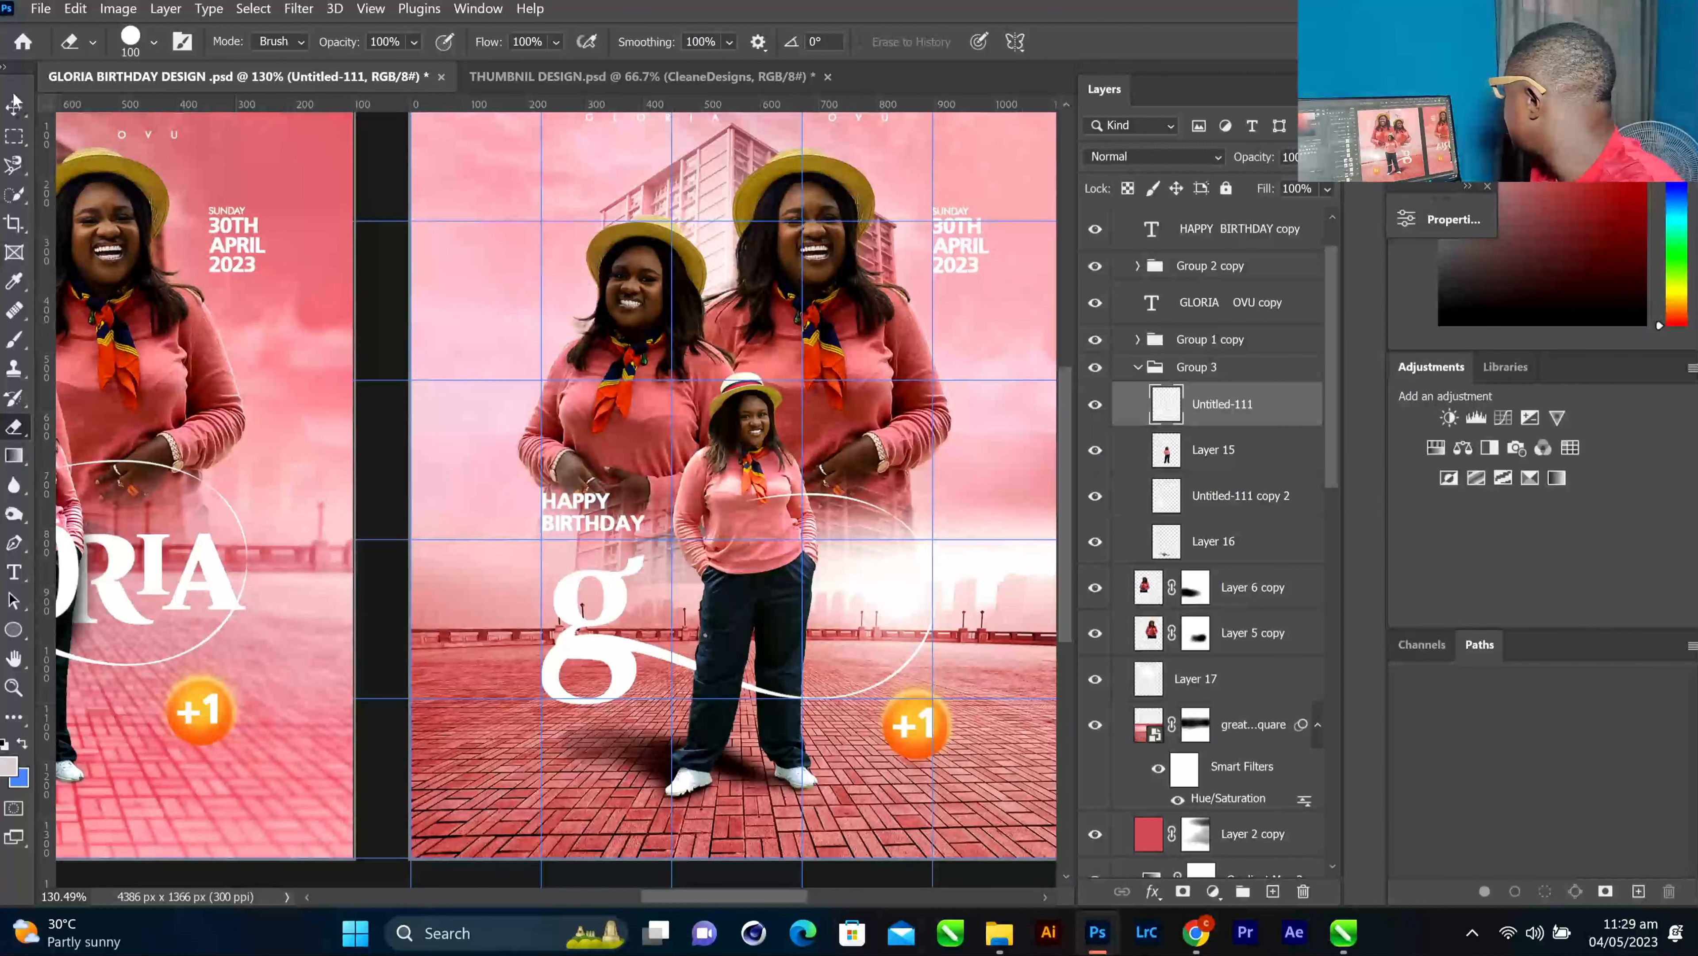
{"action": "left_click", "coordinate": [13, 104]}
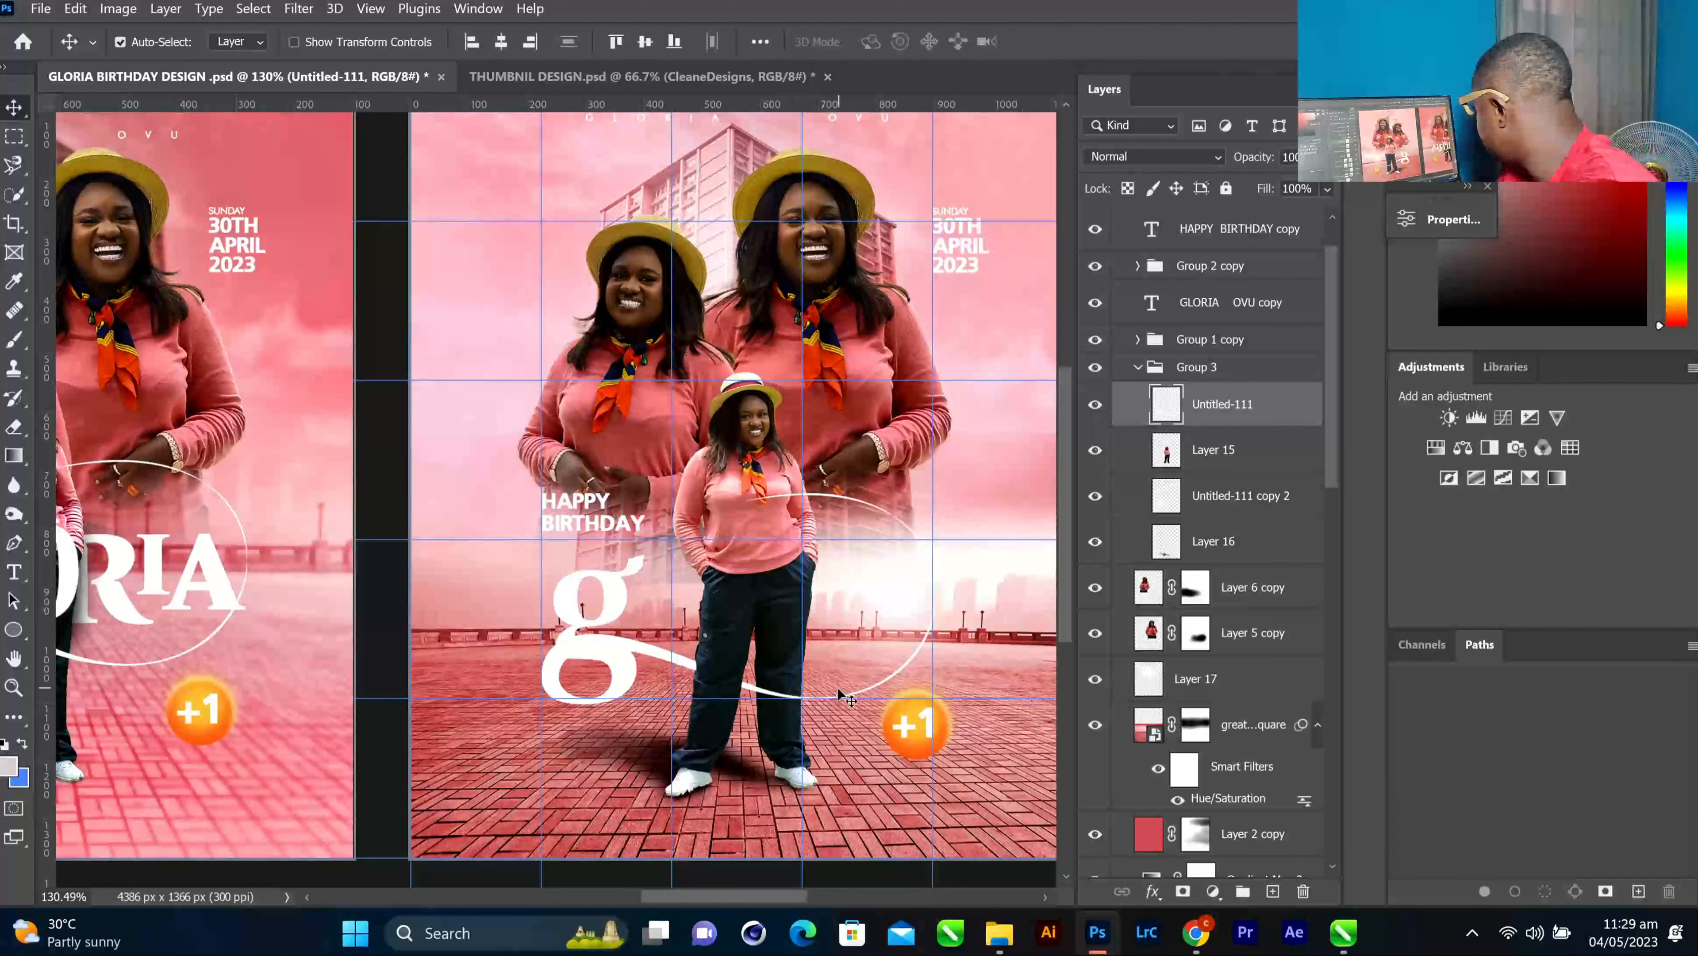
{"action": "scroll", "coordinate": [844, 696], "scroll_direction": "down", "scroll_amount": 1}
{"action": "left_click_drag", "start_coordinate": [664, 897], "coordinate": [650, 905]}
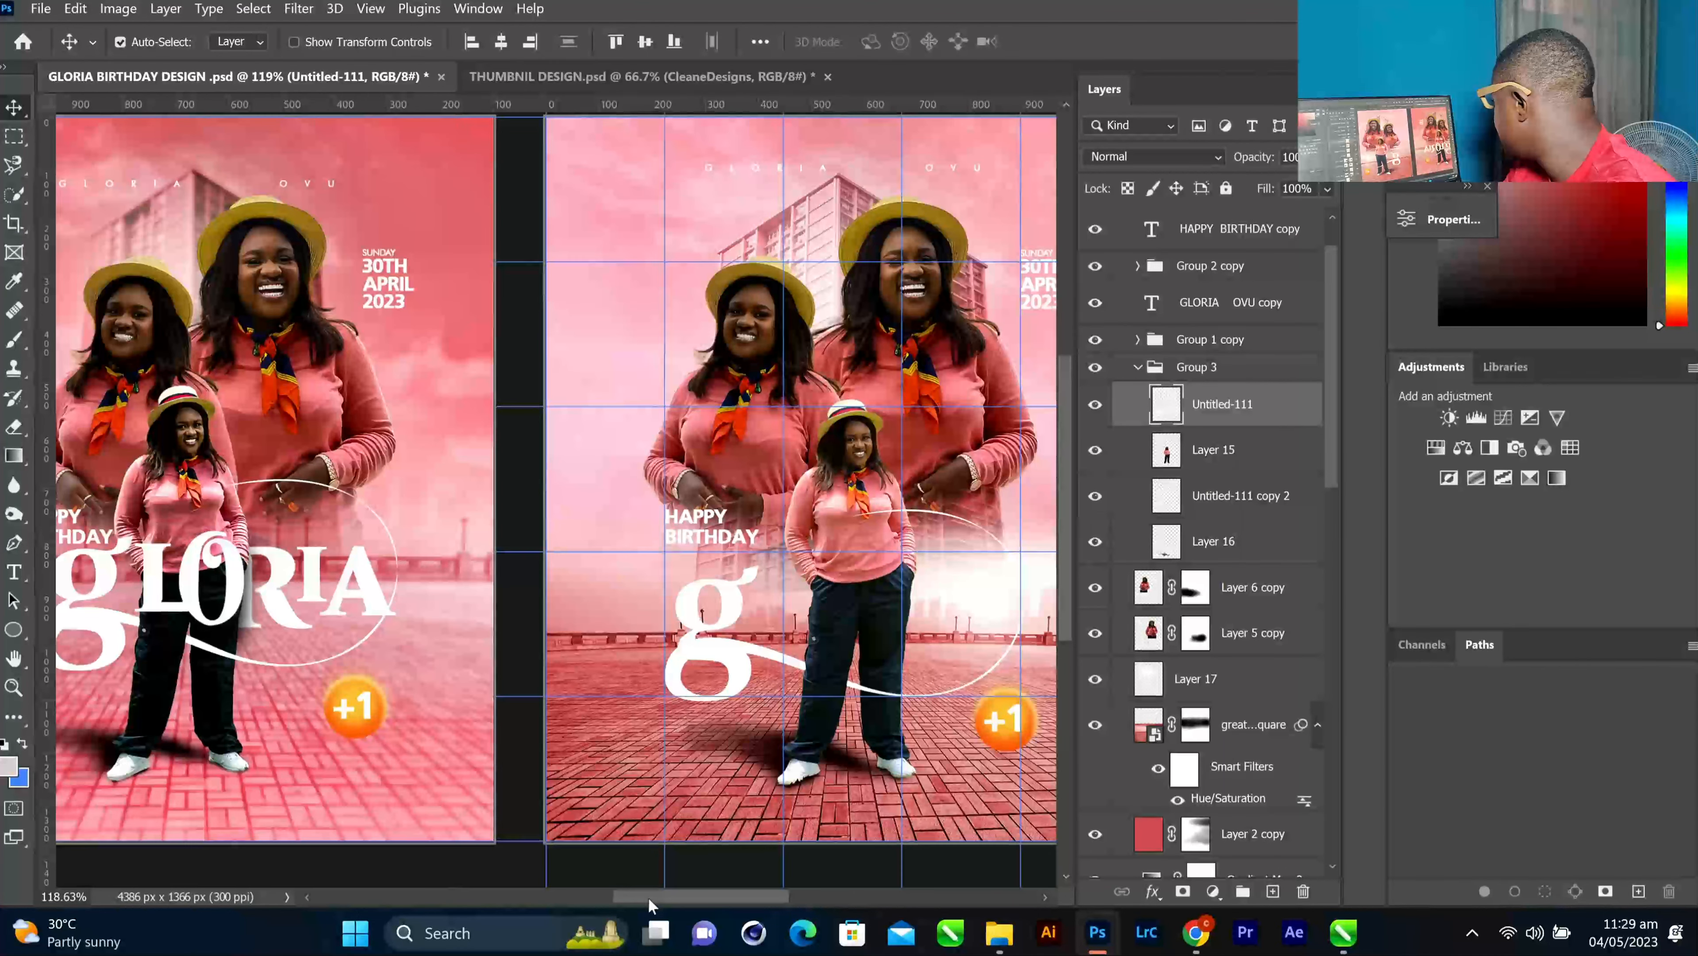
{"action": "left_click", "coordinate": [151, 579]}
{"action": "key", "text": "ctrl"}
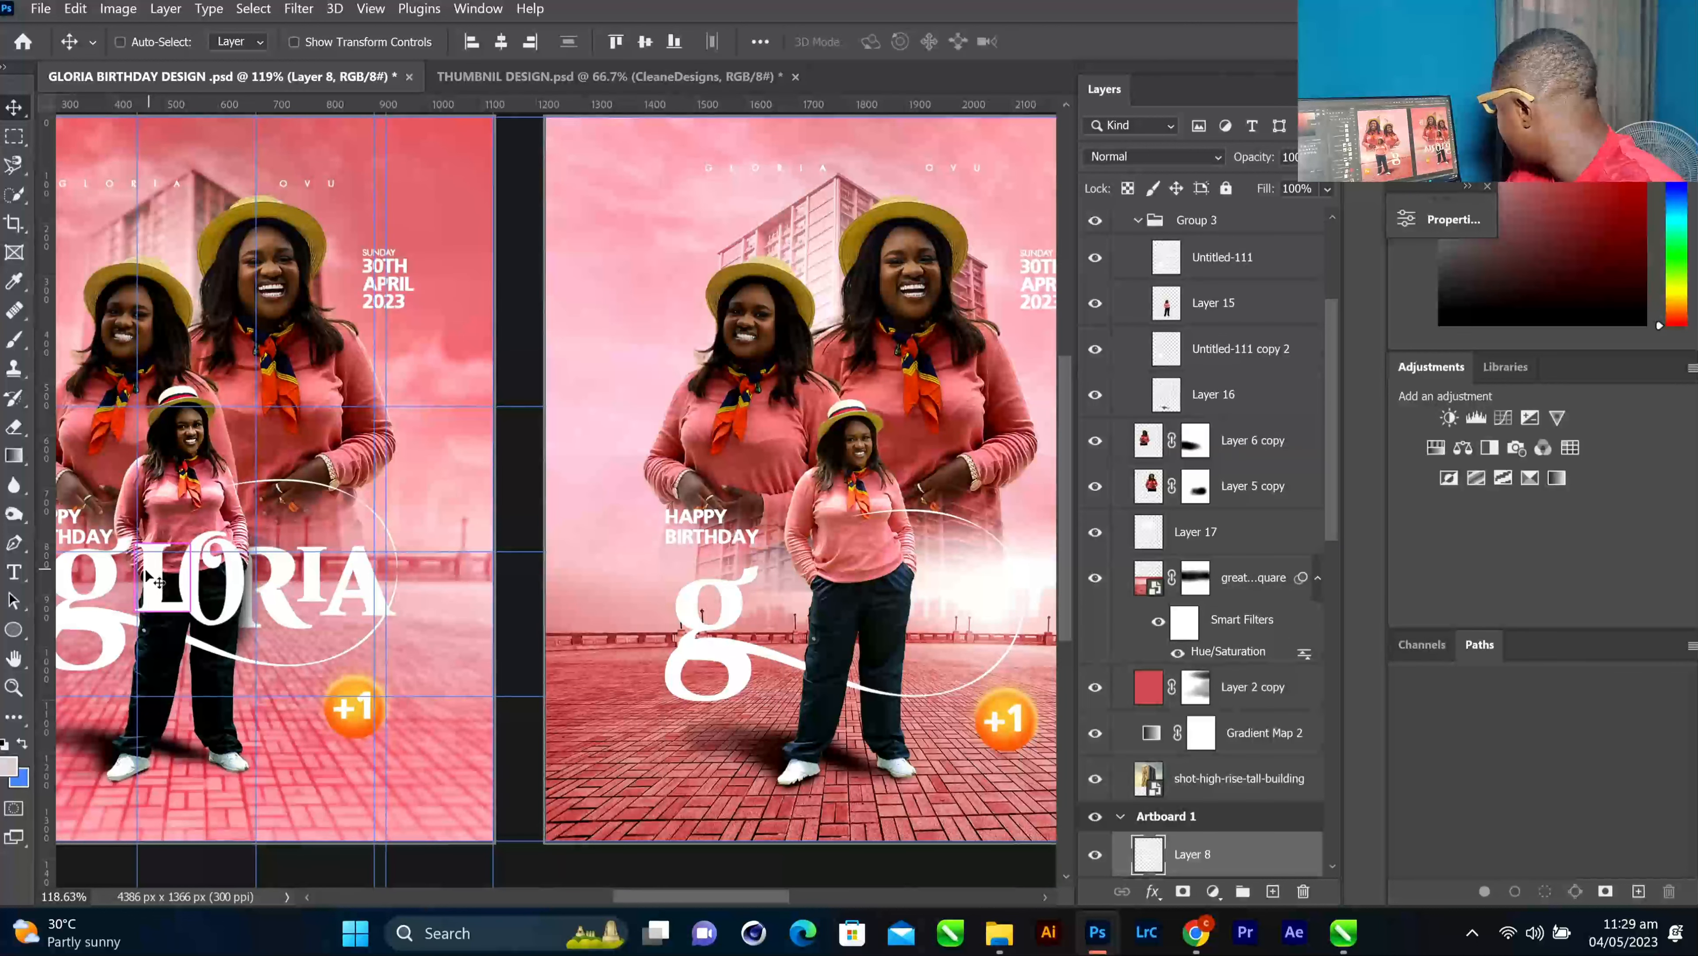
Alt-drag copies of the L, O, R and A beside the g, placing the R below Layer 15
{"action": "left_click_drag", "start_coordinate": [151, 578], "coordinate": [766, 595]}
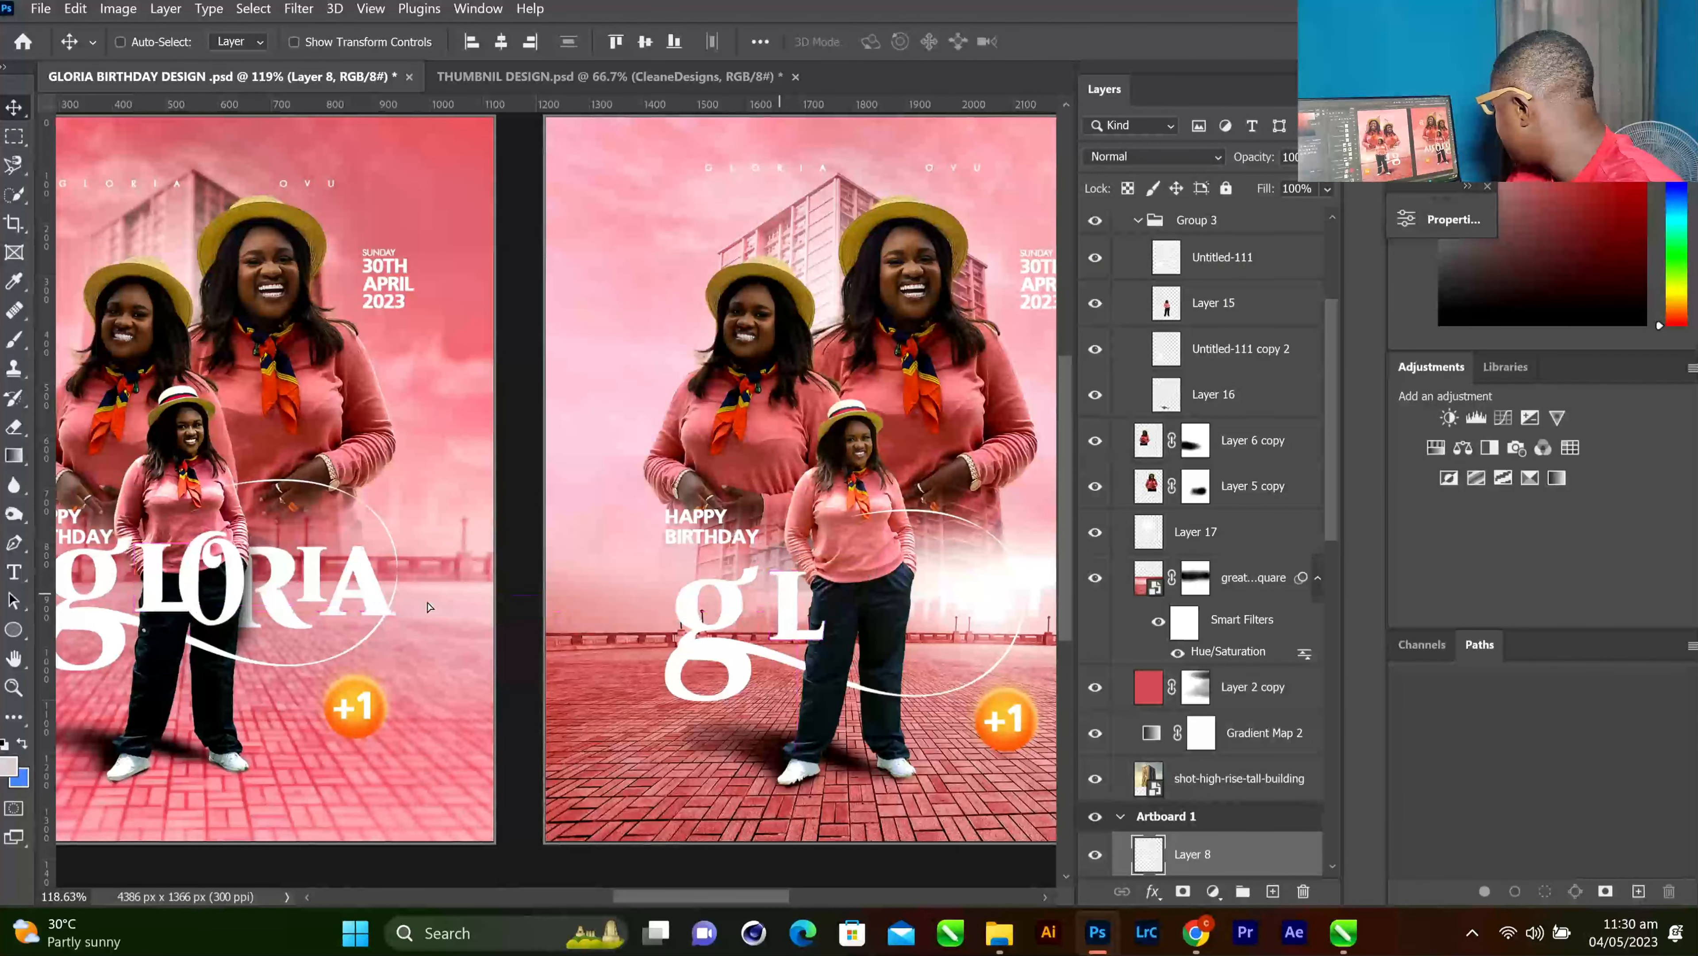
{"action": "left_click", "coordinate": [231, 576], "text": "ctrl"}
{"action": "left_click_drag", "start_coordinate": [232, 581], "coordinate": [884, 613]}
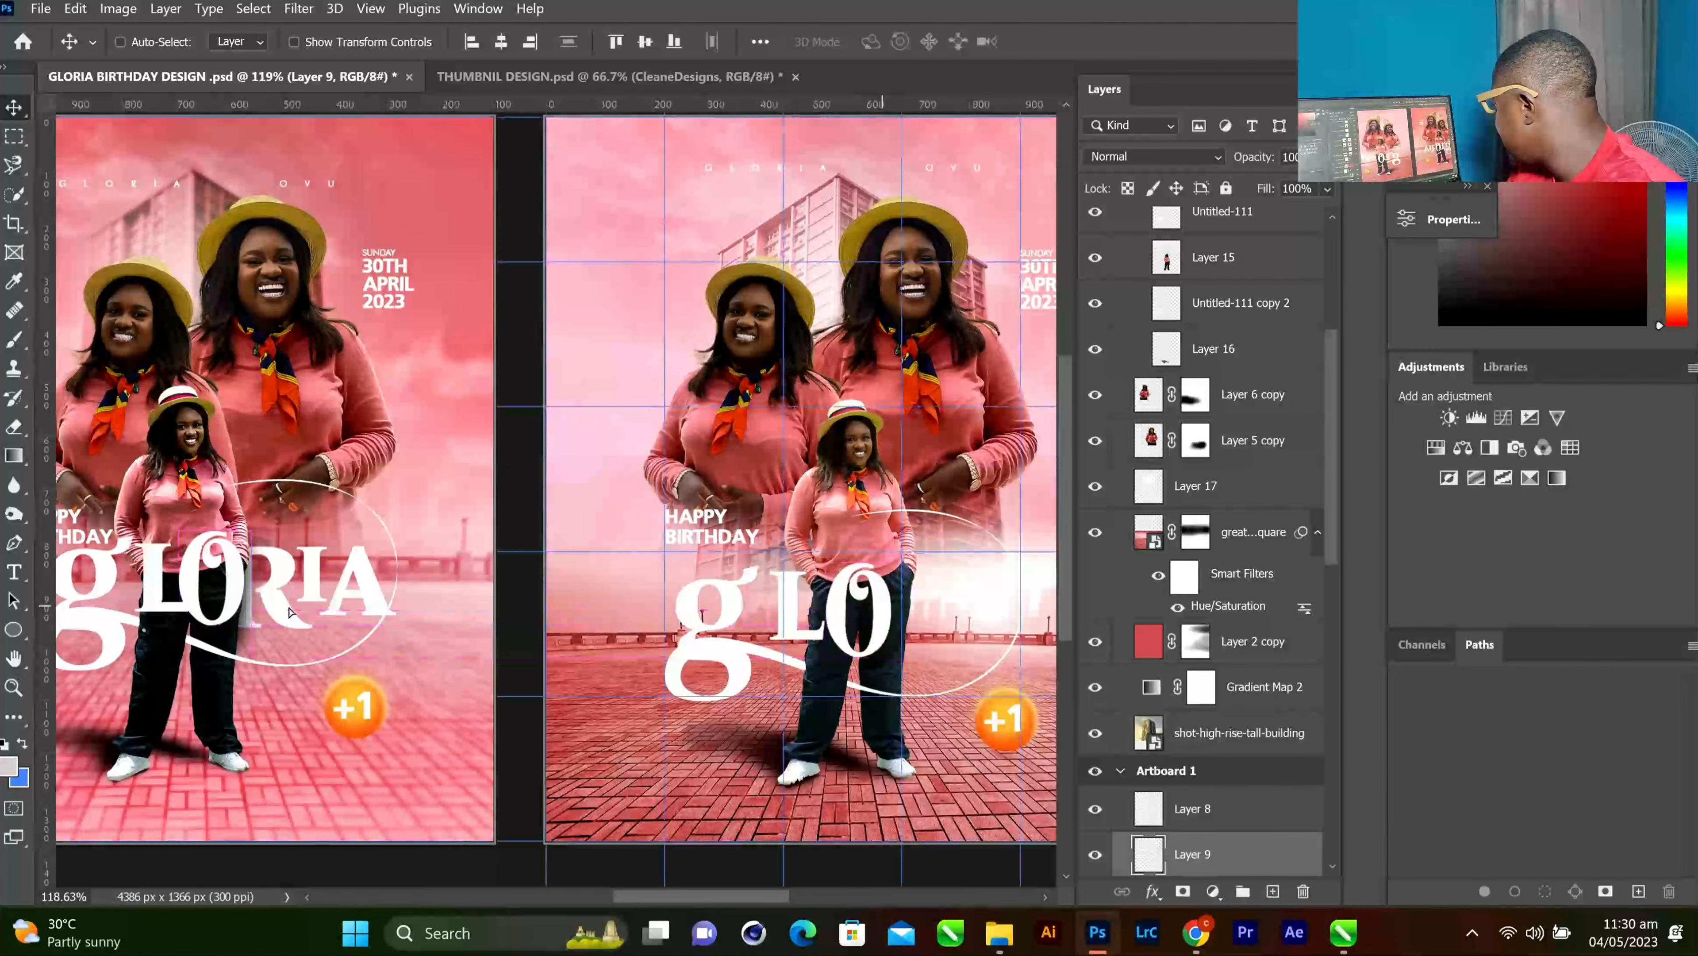
{"action": "left_click", "coordinate": [281, 587], "text": "ctrl"}
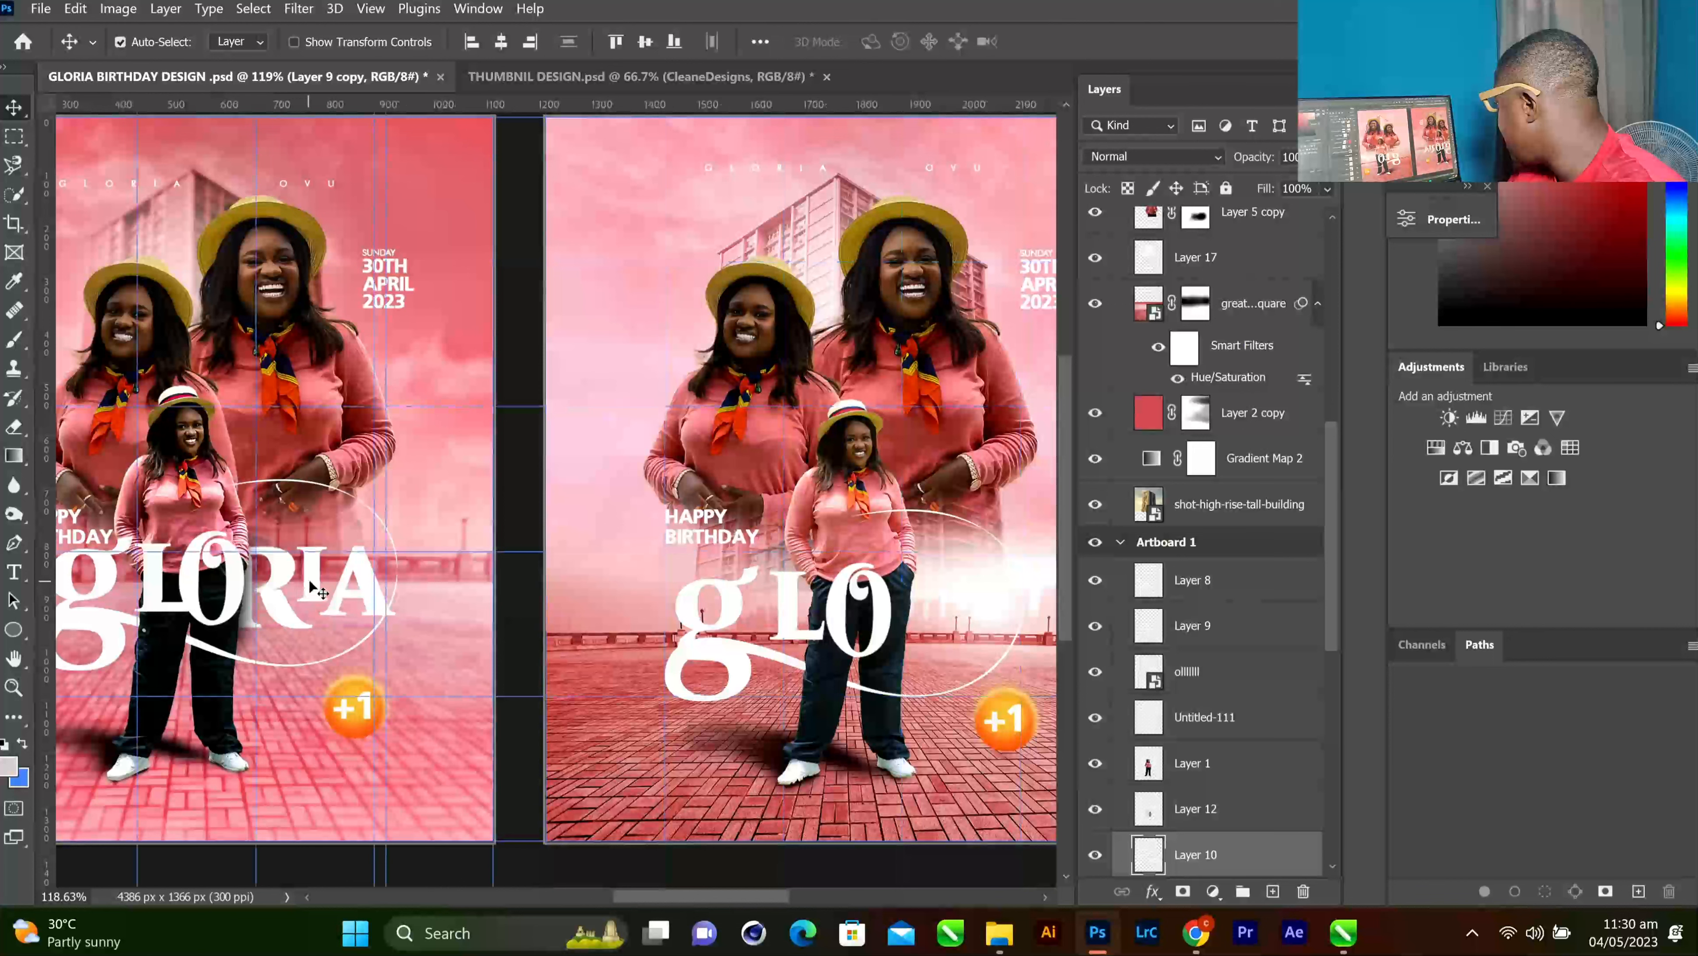
{"action": "left_click", "coordinate": [364, 587], "text": "ctrl+shift"}
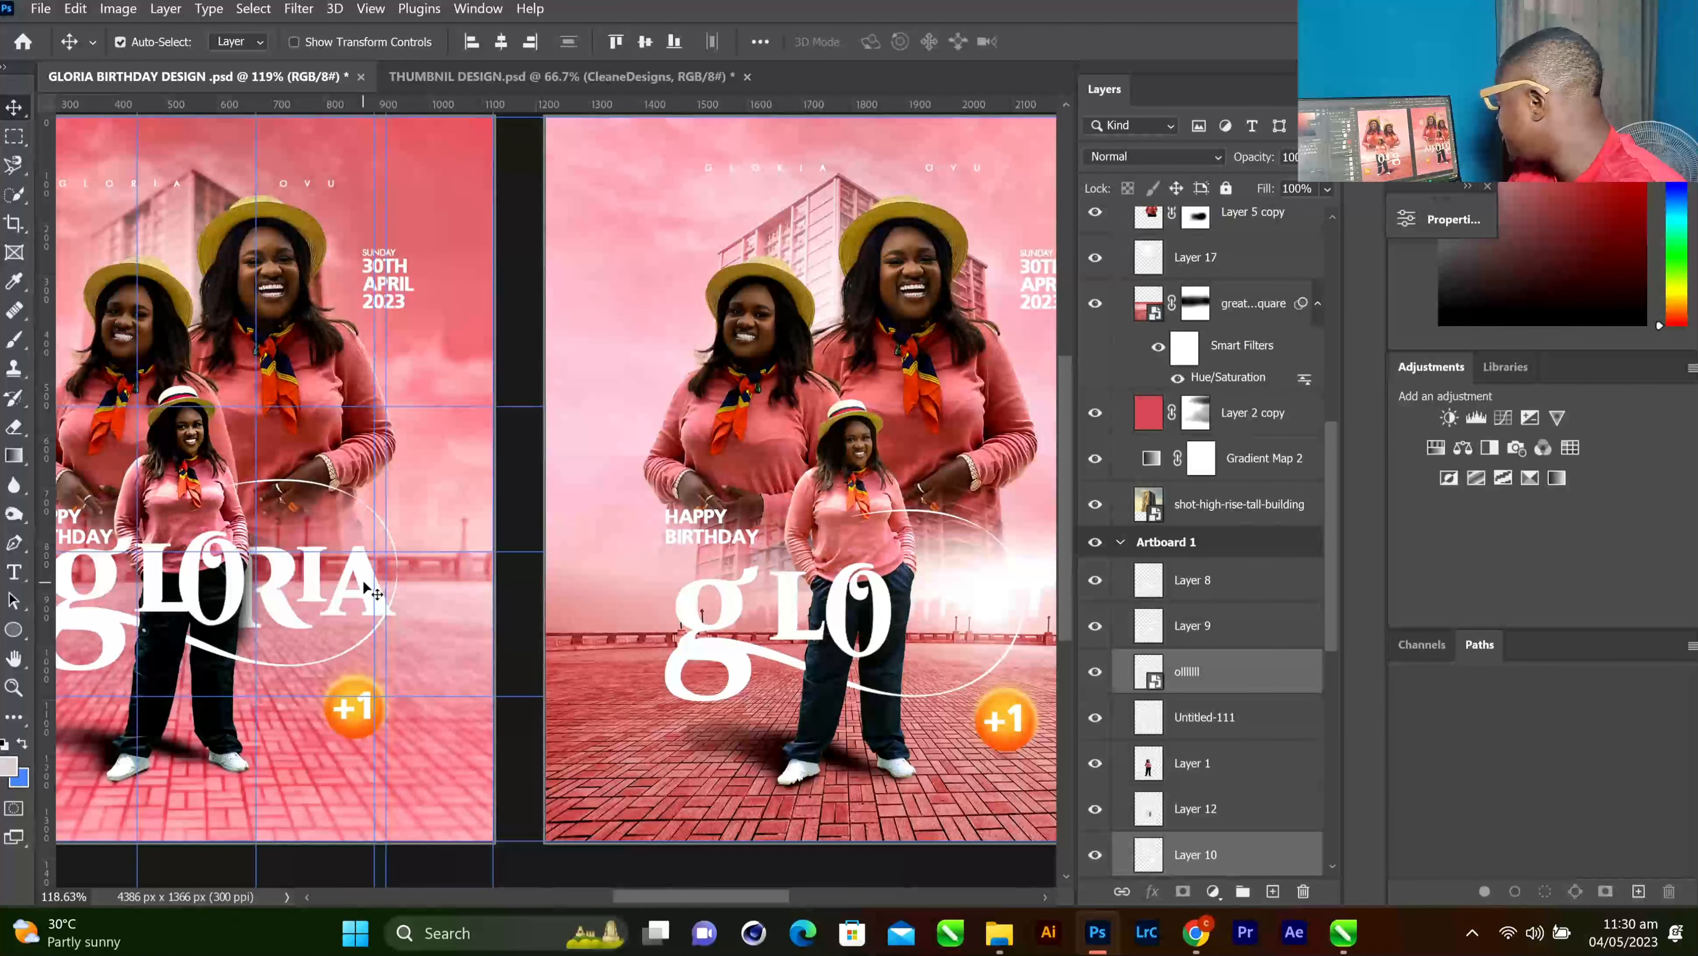
{"action": "left_click", "coordinate": [361, 586], "text": "ctrl+shift"}
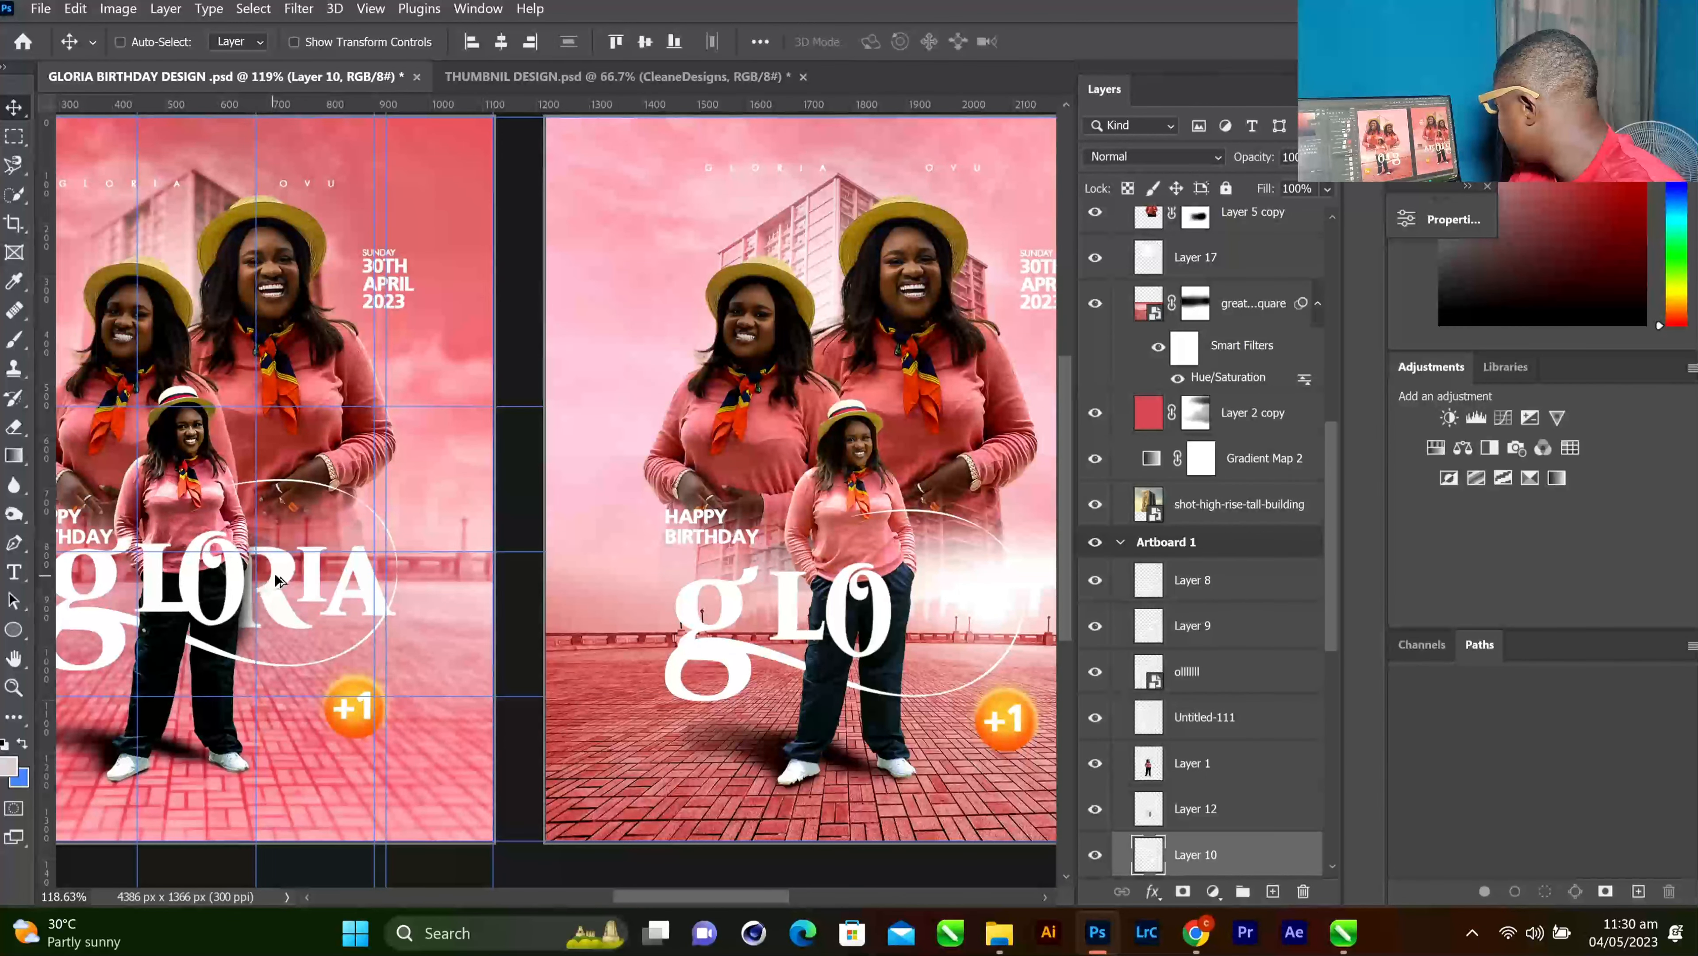
{"action": "left_click_drag", "start_coordinate": [276, 580], "coordinate": [885, 624]}
{"action": "left_click_drag", "start_coordinate": [932, 622], "coordinate": [951, 604]}
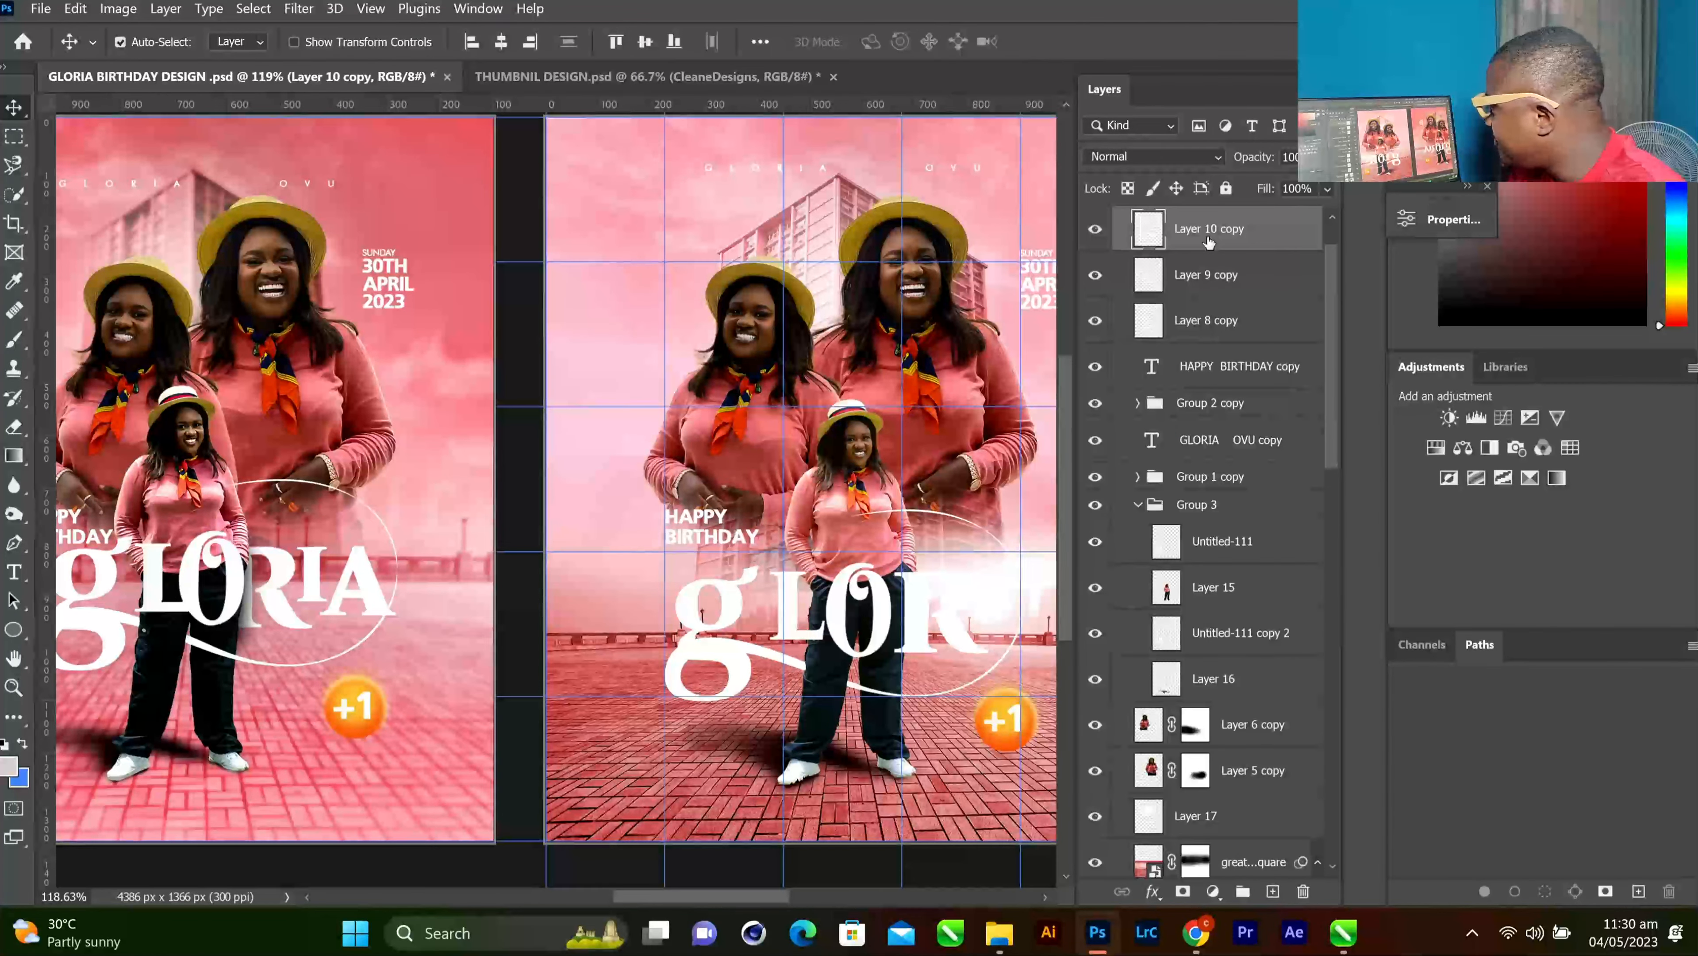
{"action": "left_click_drag", "start_coordinate": [1209, 243], "coordinate": [1249, 586]}
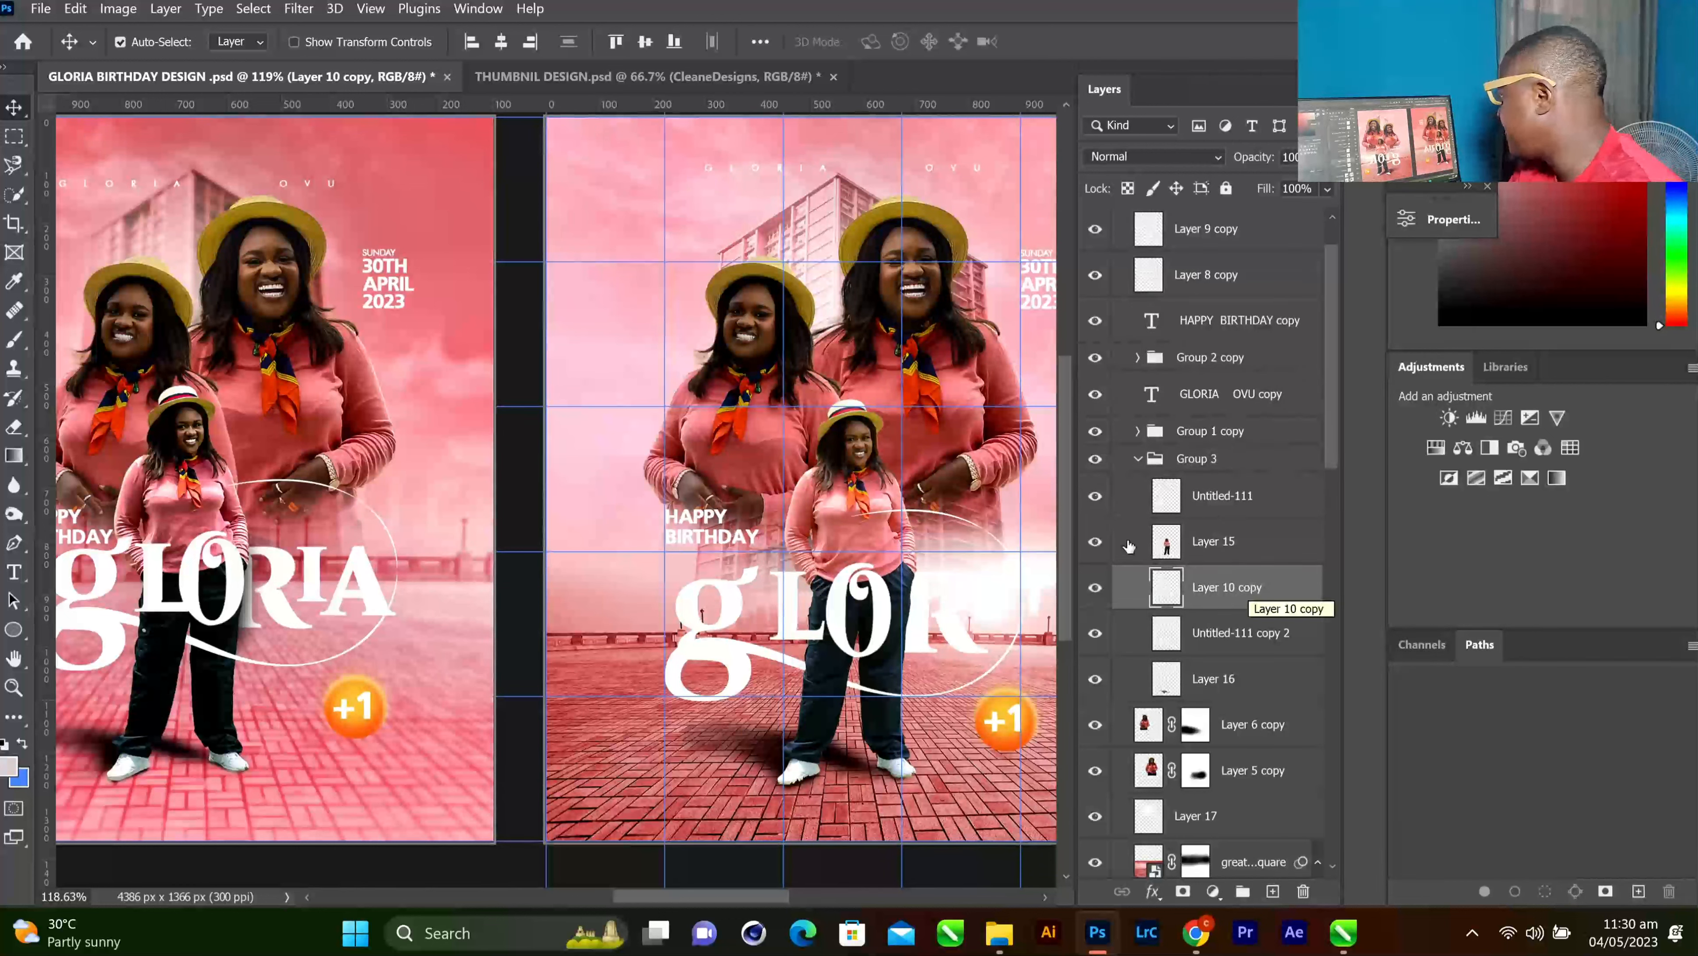
{"action": "left_click", "coordinate": [319, 581]}
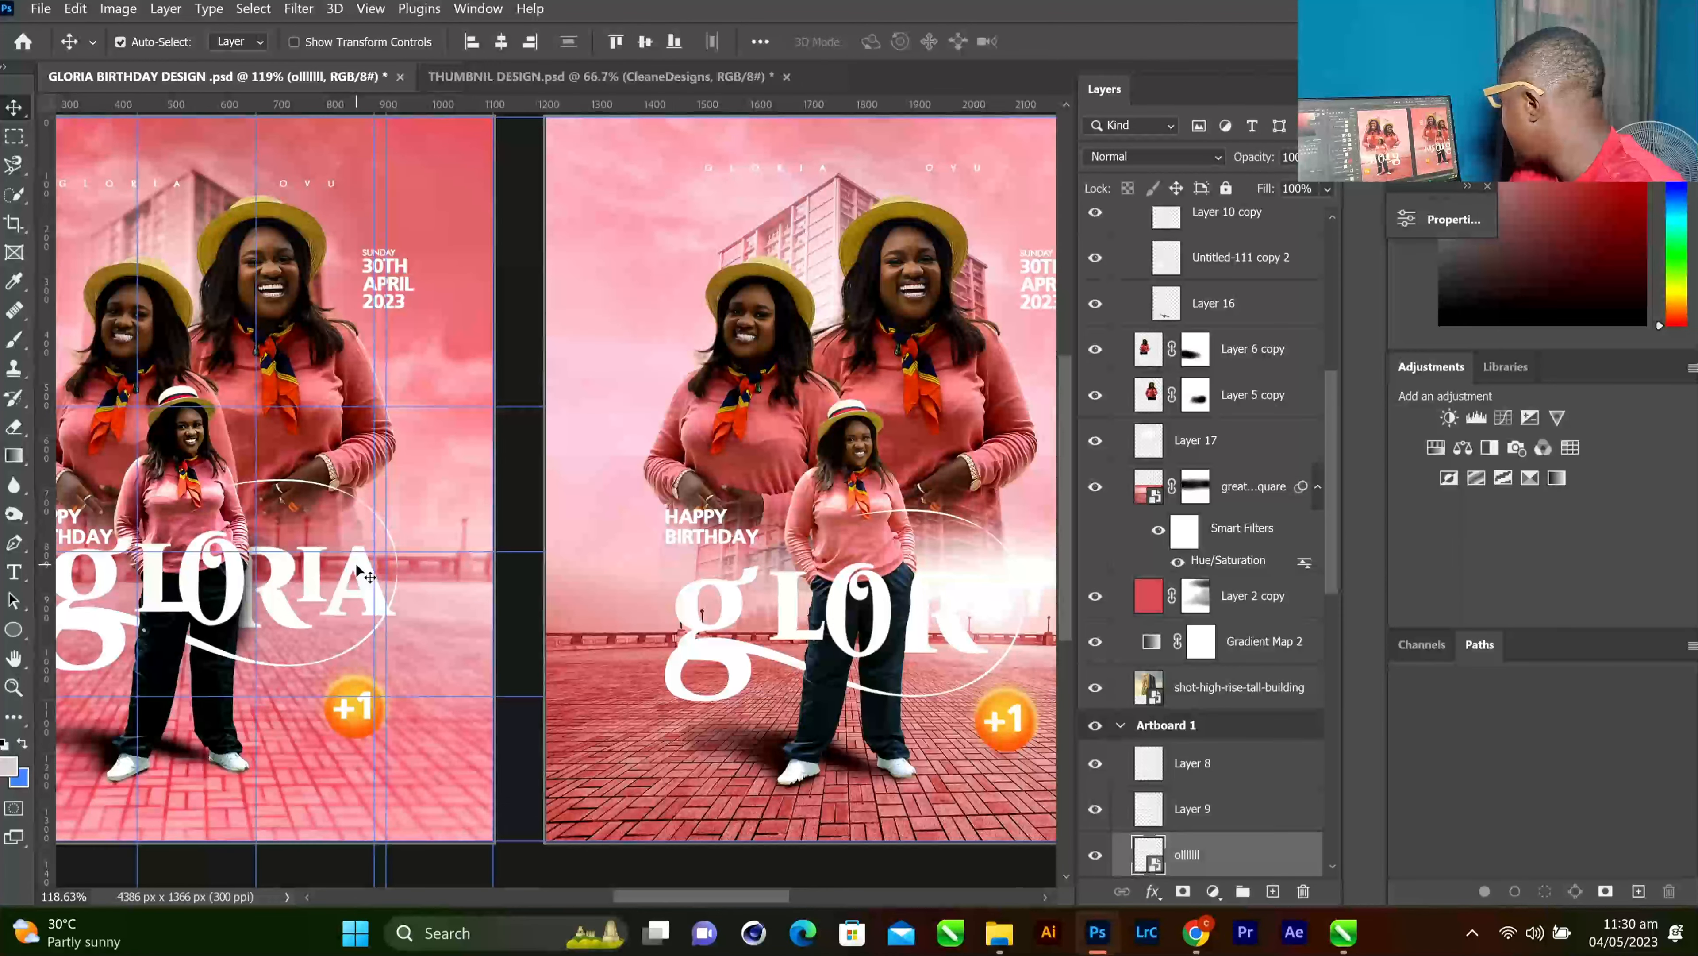
{"action": "left_click_drag", "start_coordinate": [310, 570], "coordinate": [991, 605]}
{"action": "left_click_drag", "start_coordinate": [749, 897], "coordinate": [778, 897]}
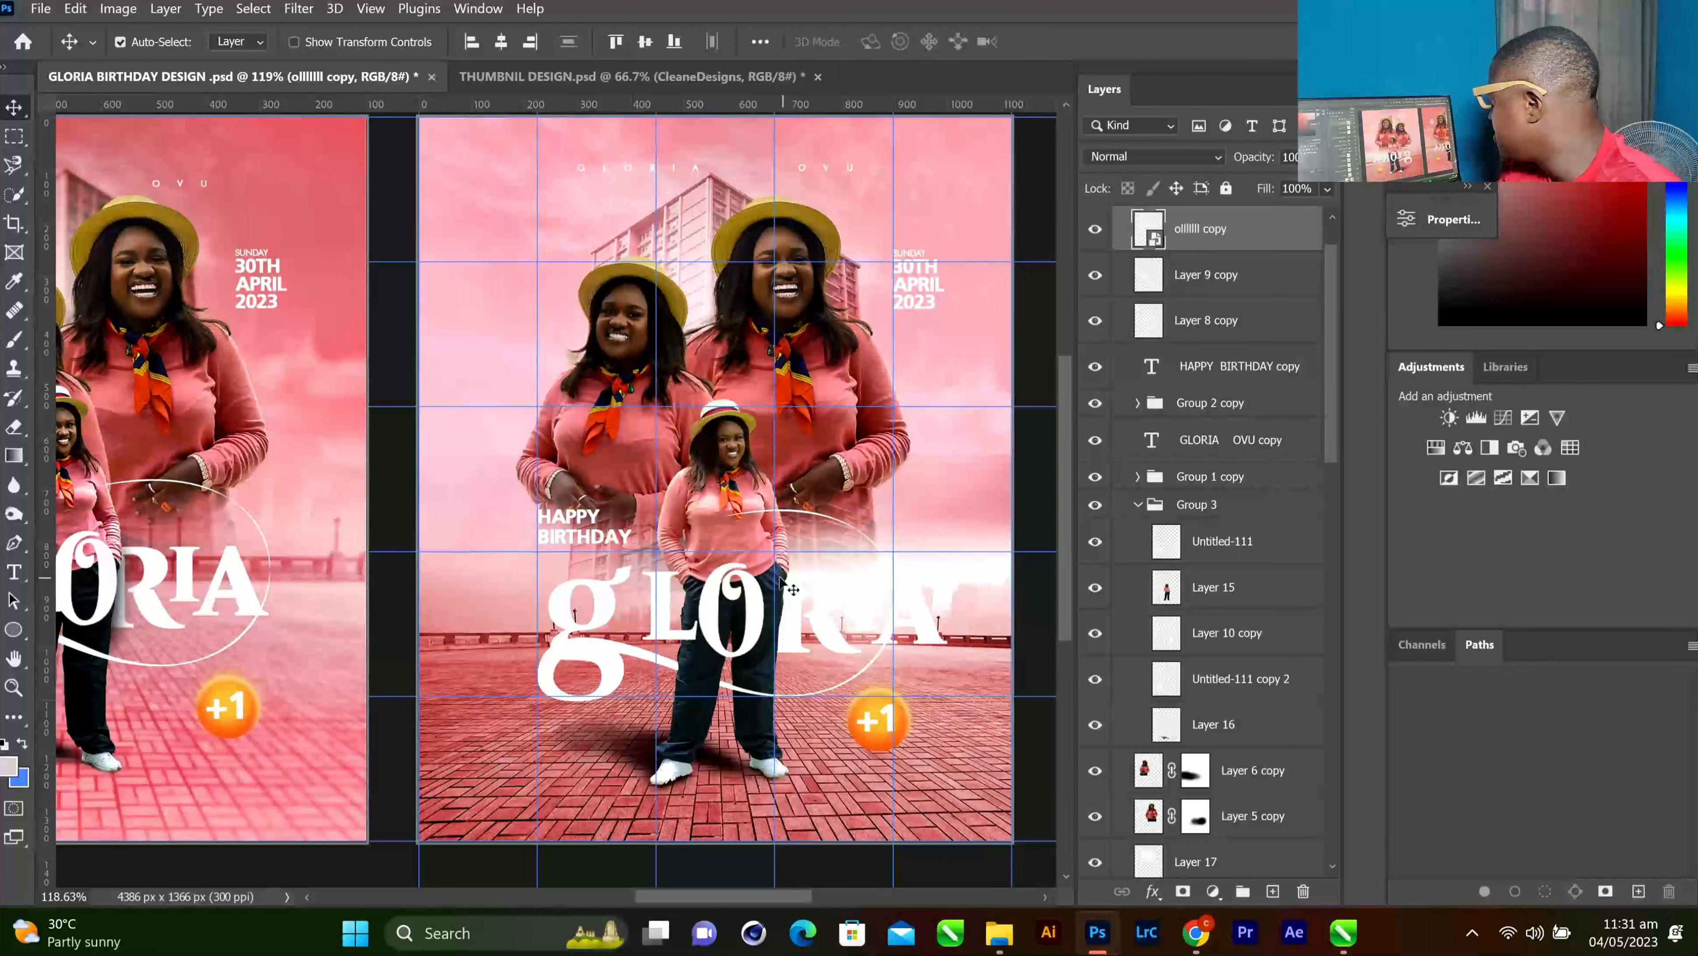
Check the R copy's stacking against Layer 15 and add a new empty layer above it
{"action": "left_click", "coordinate": [783, 584]}
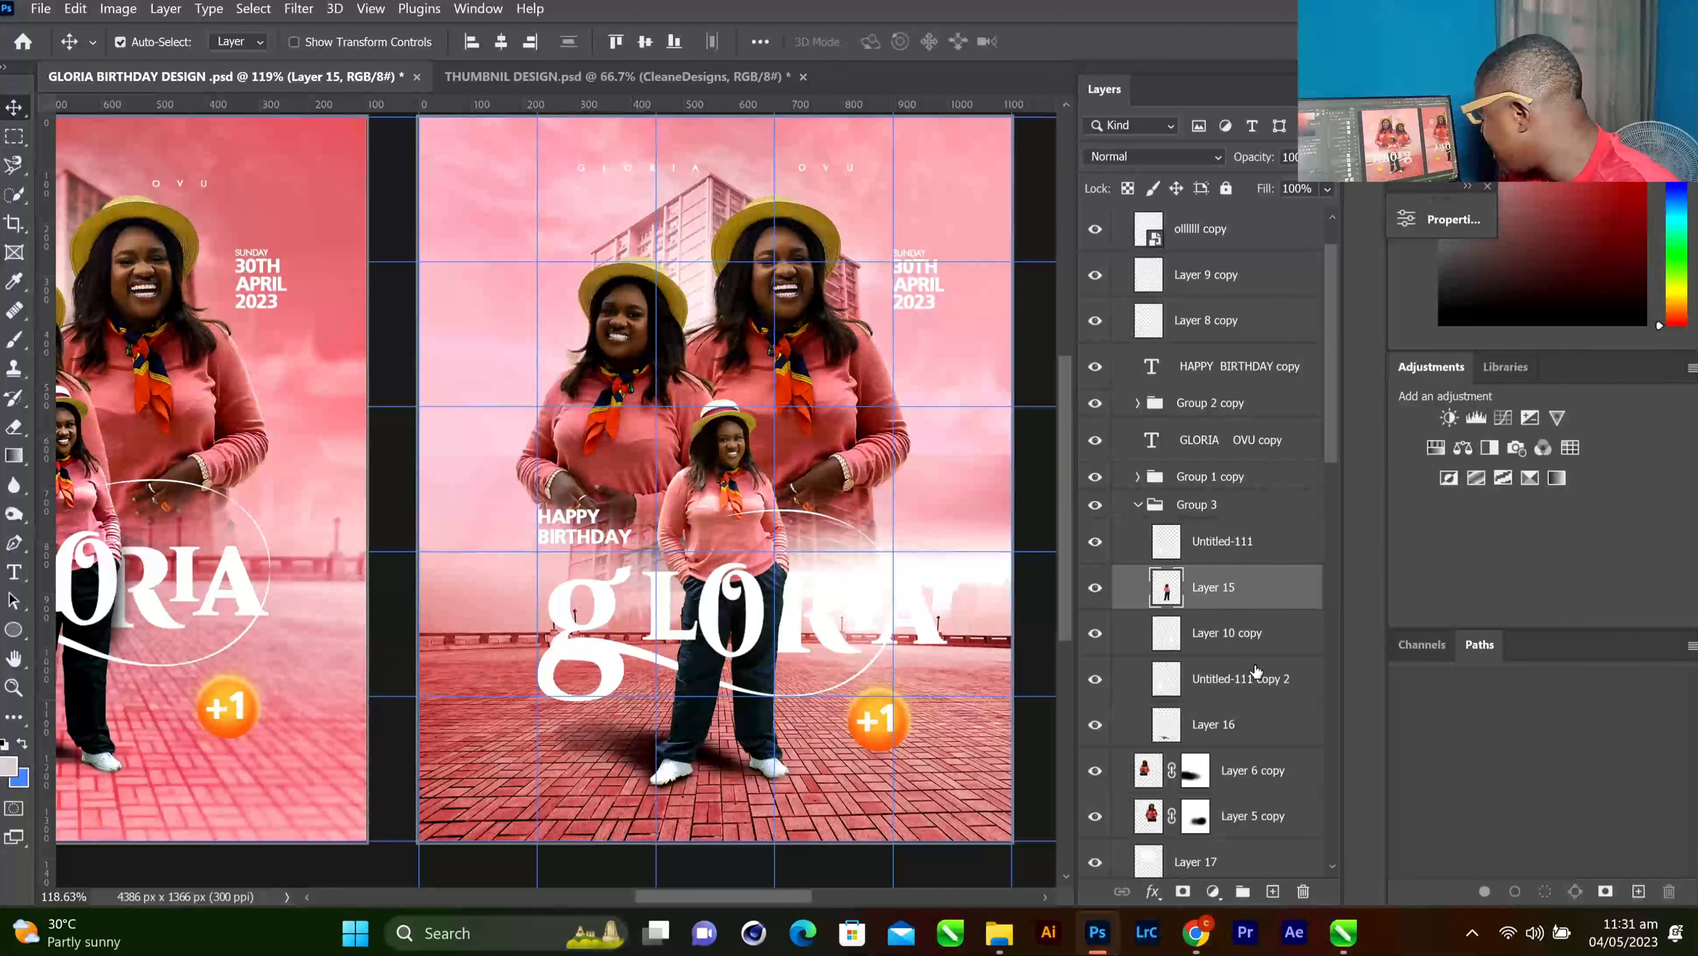
{"action": "left_click", "coordinate": [1092, 631]}
{"action": "left_click", "coordinate": [1243, 637]}
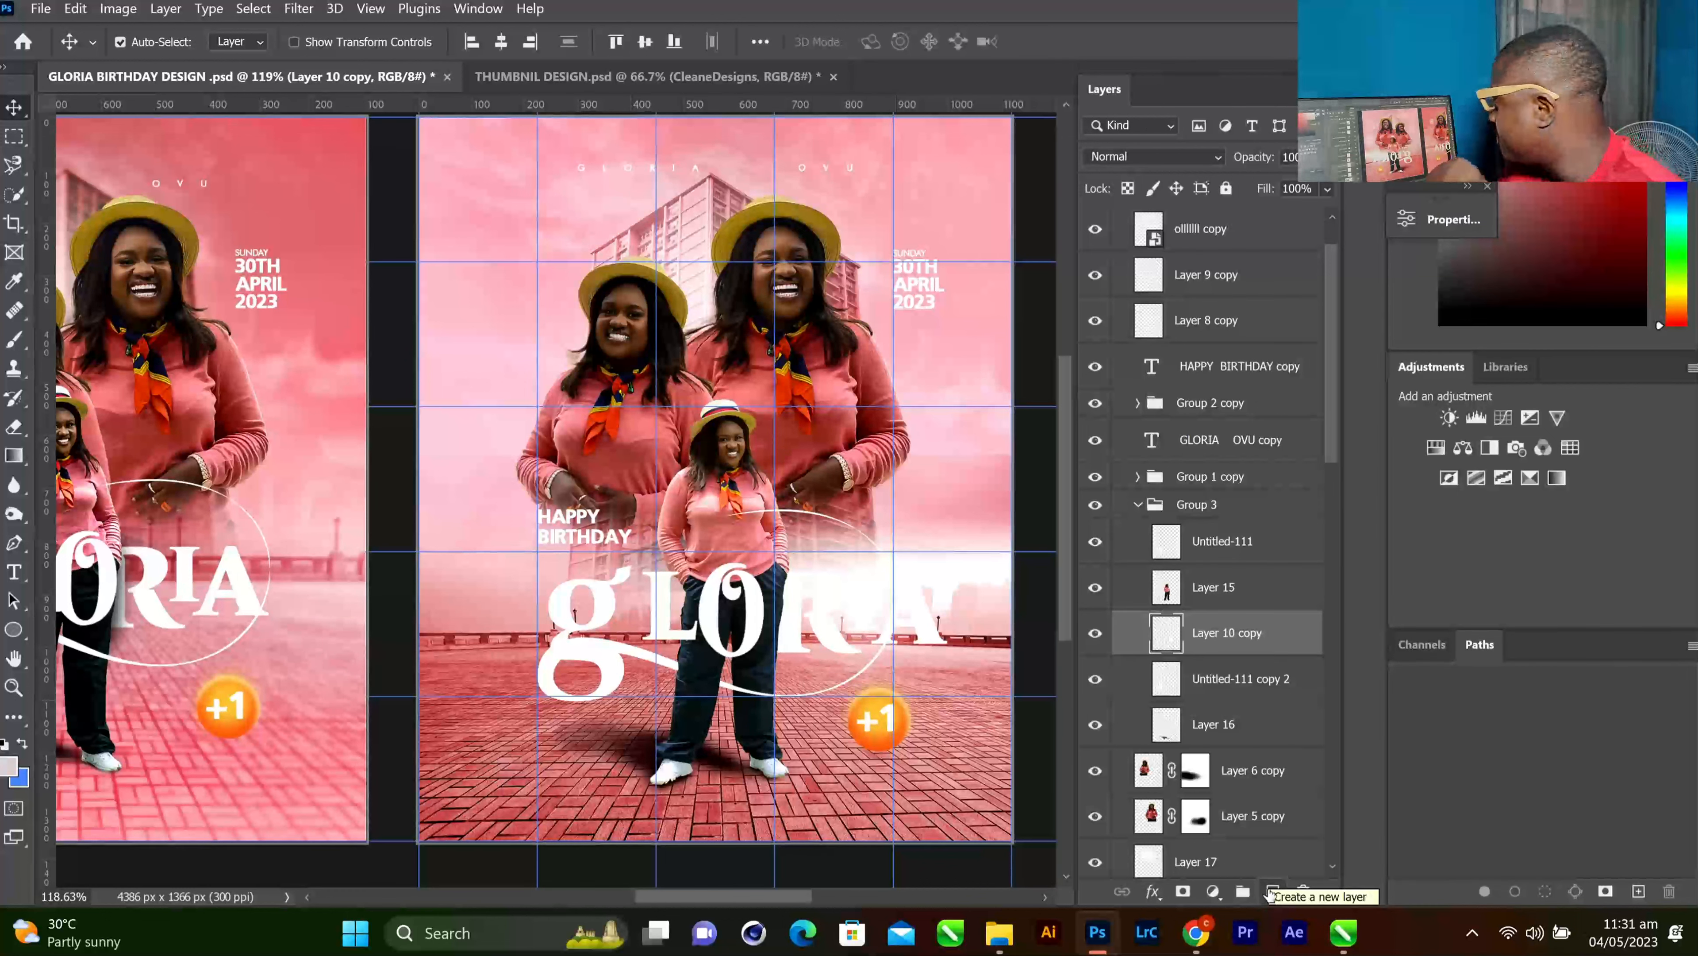
{"action": "left_click", "coordinate": [1271, 891]}
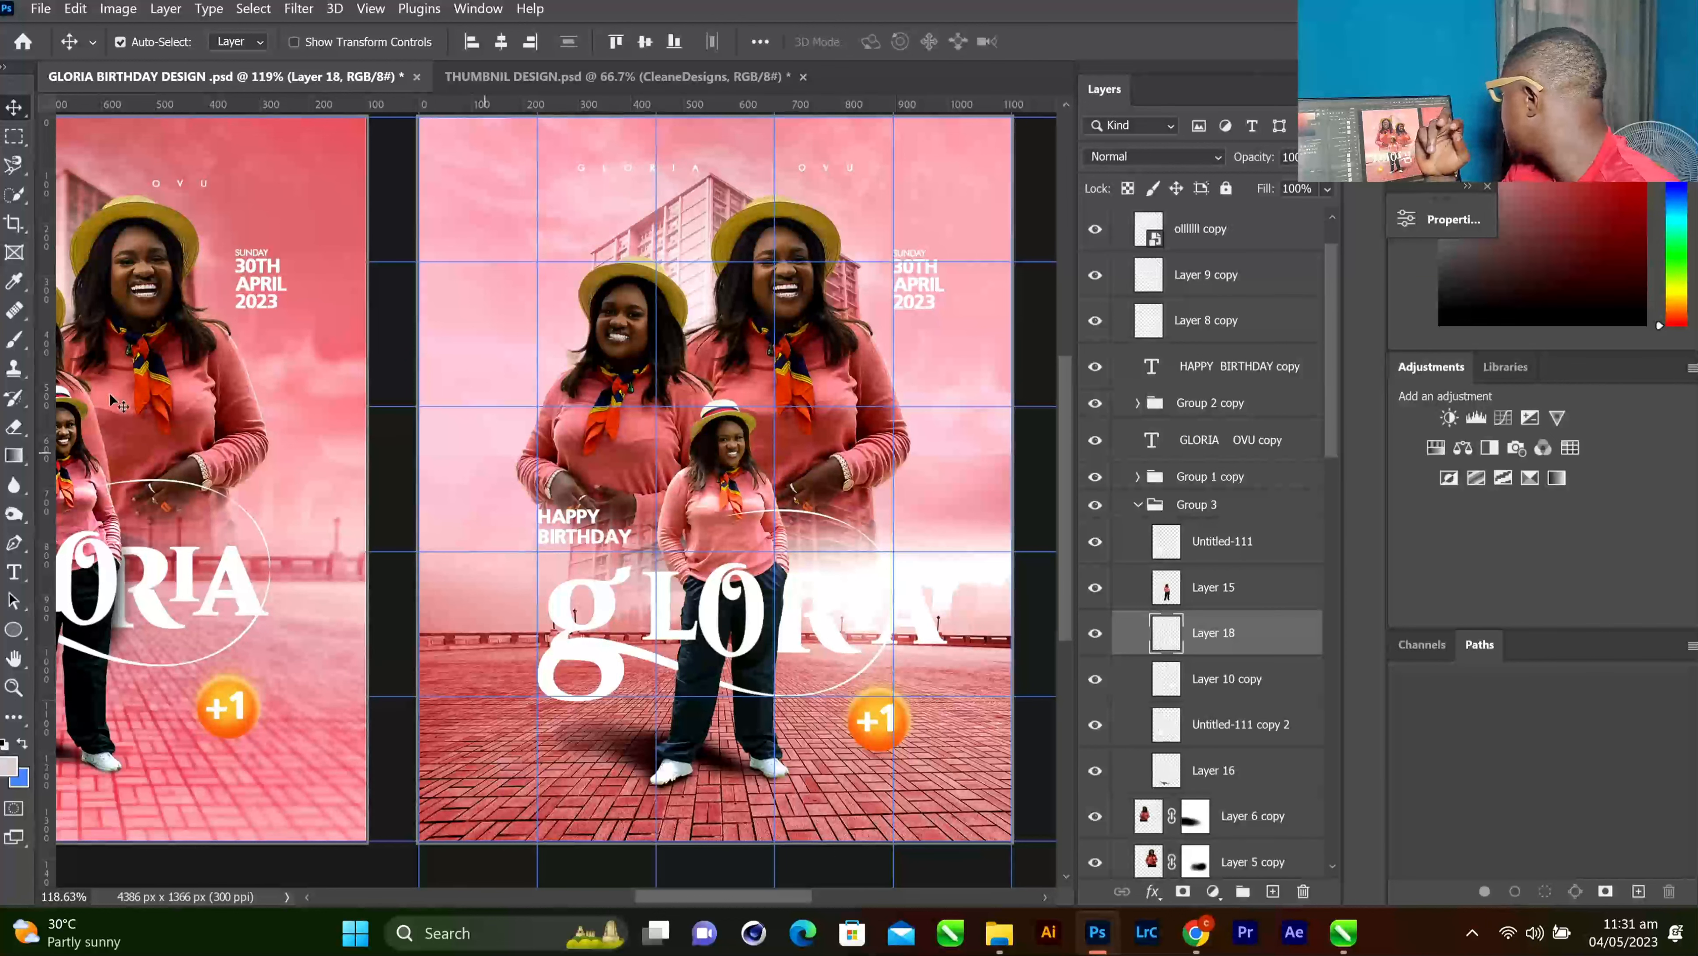
Set up a 70 px Soft Round Pressure Size brush with pure black as foreground colour
{"action": "left_click", "coordinate": [16, 342]}
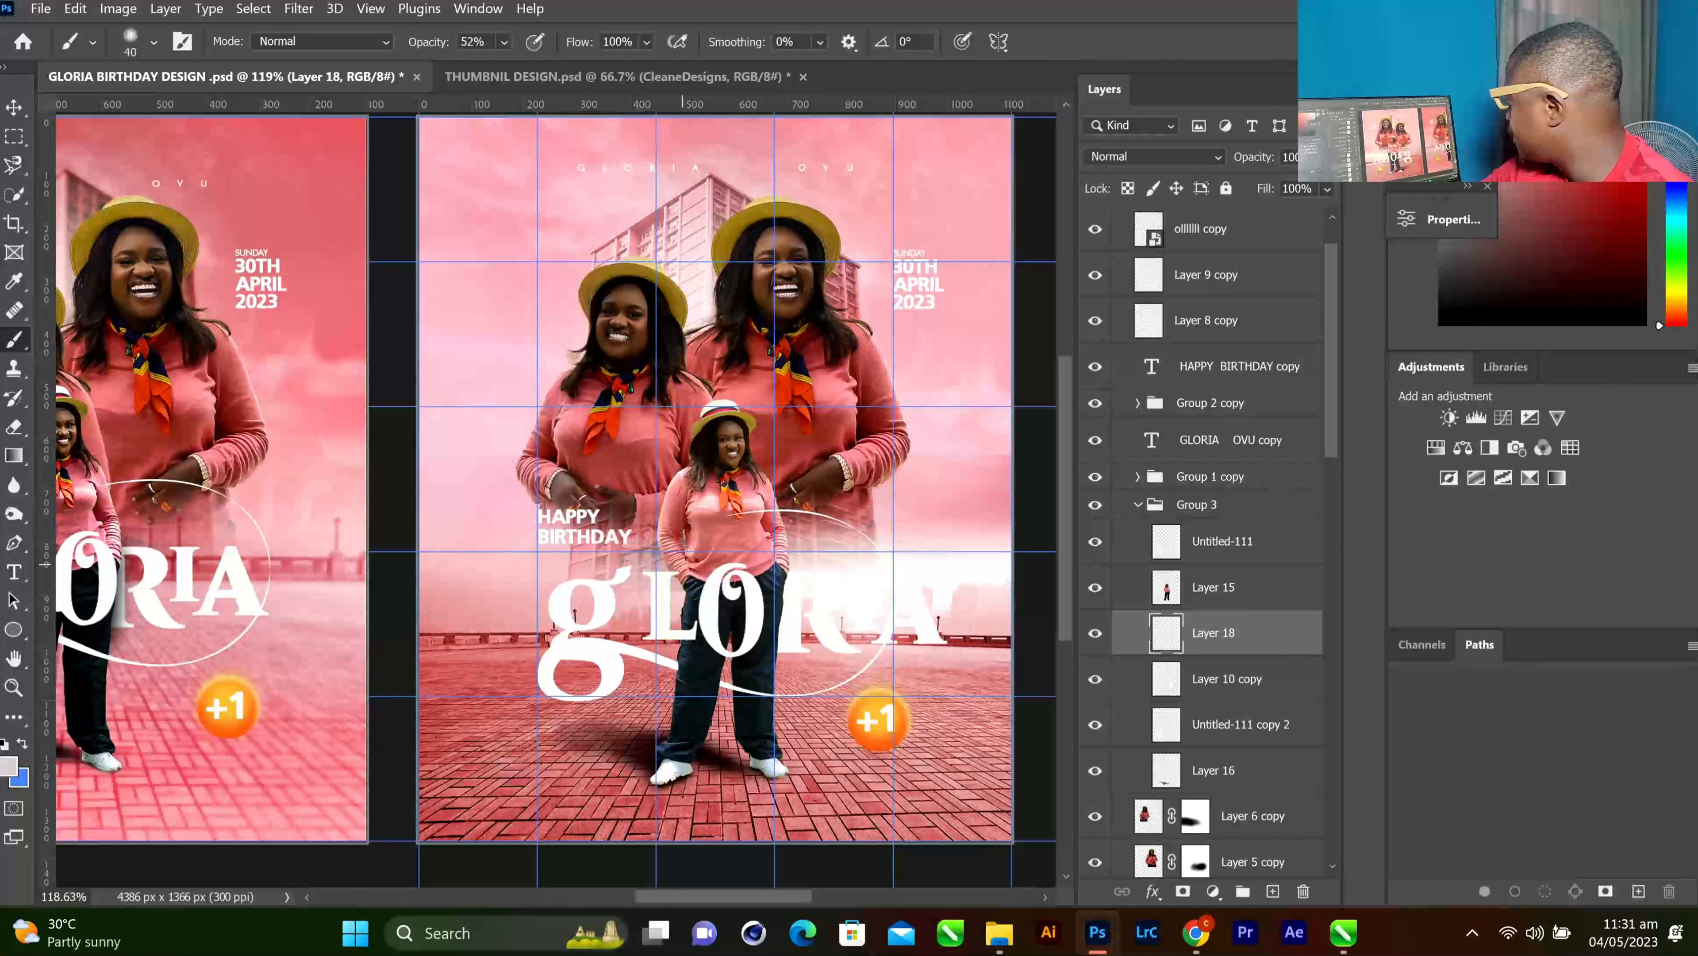
{"action": "key", "text": "bracketright"}
{"action": "right_click", "coordinate": [744, 503]}
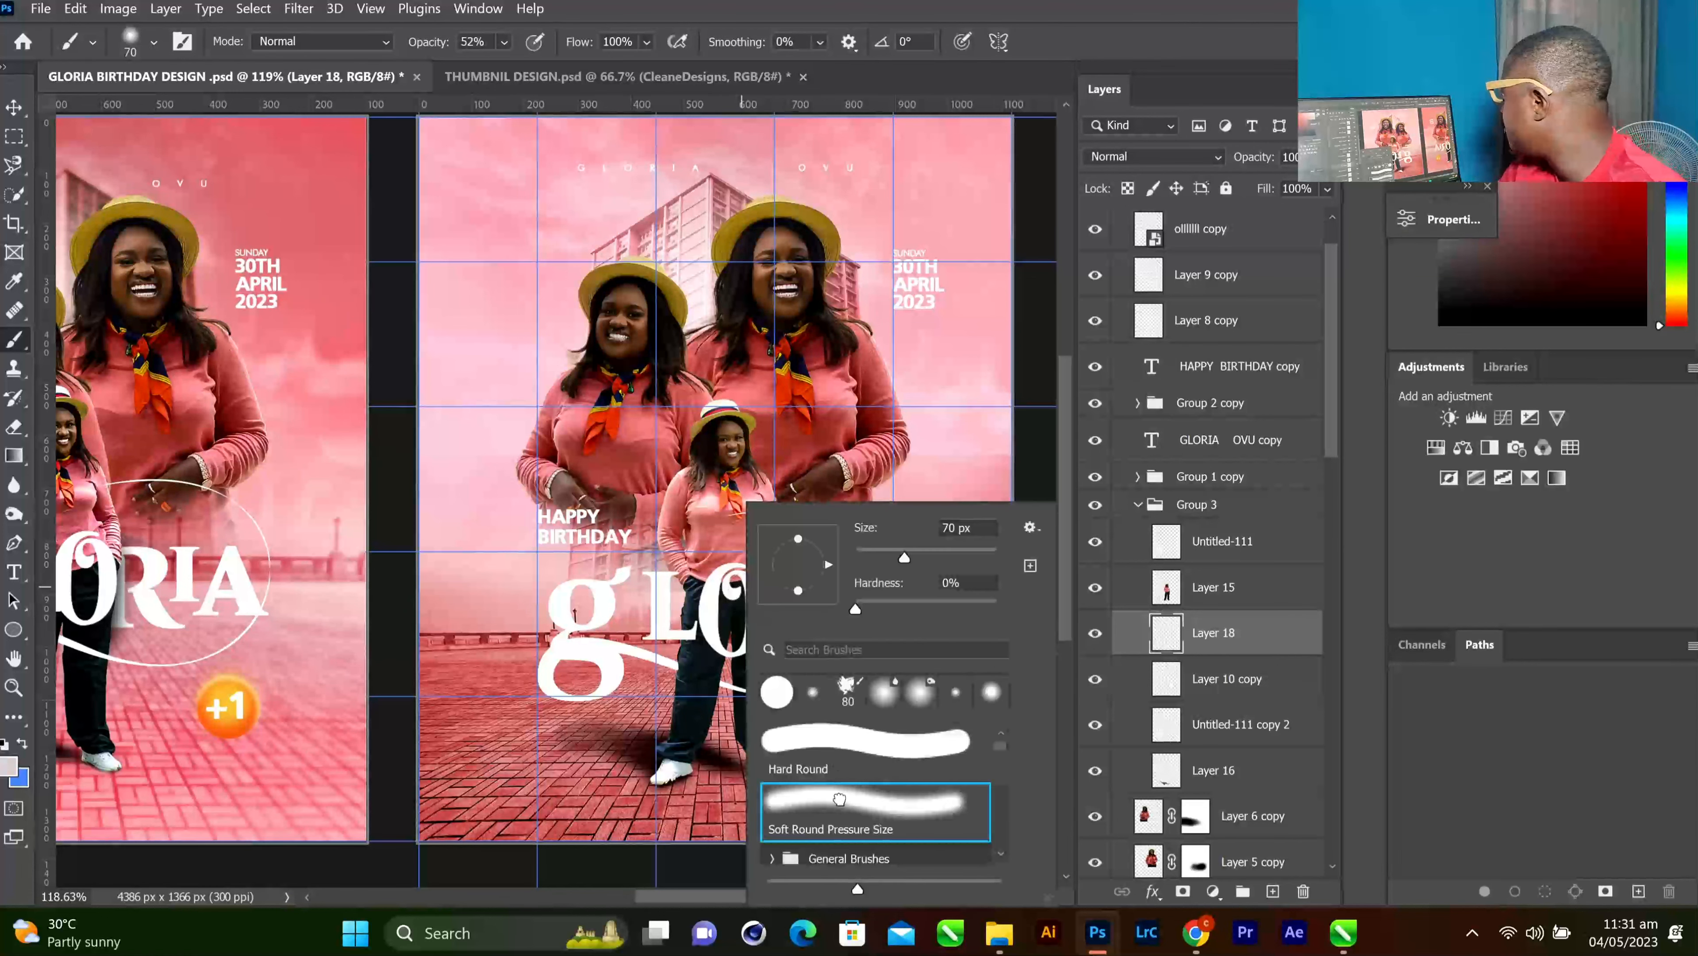
{"action": "left_click", "coordinate": [840, 799]}
{"action": "left_click", "coordinate": [587, 15]}
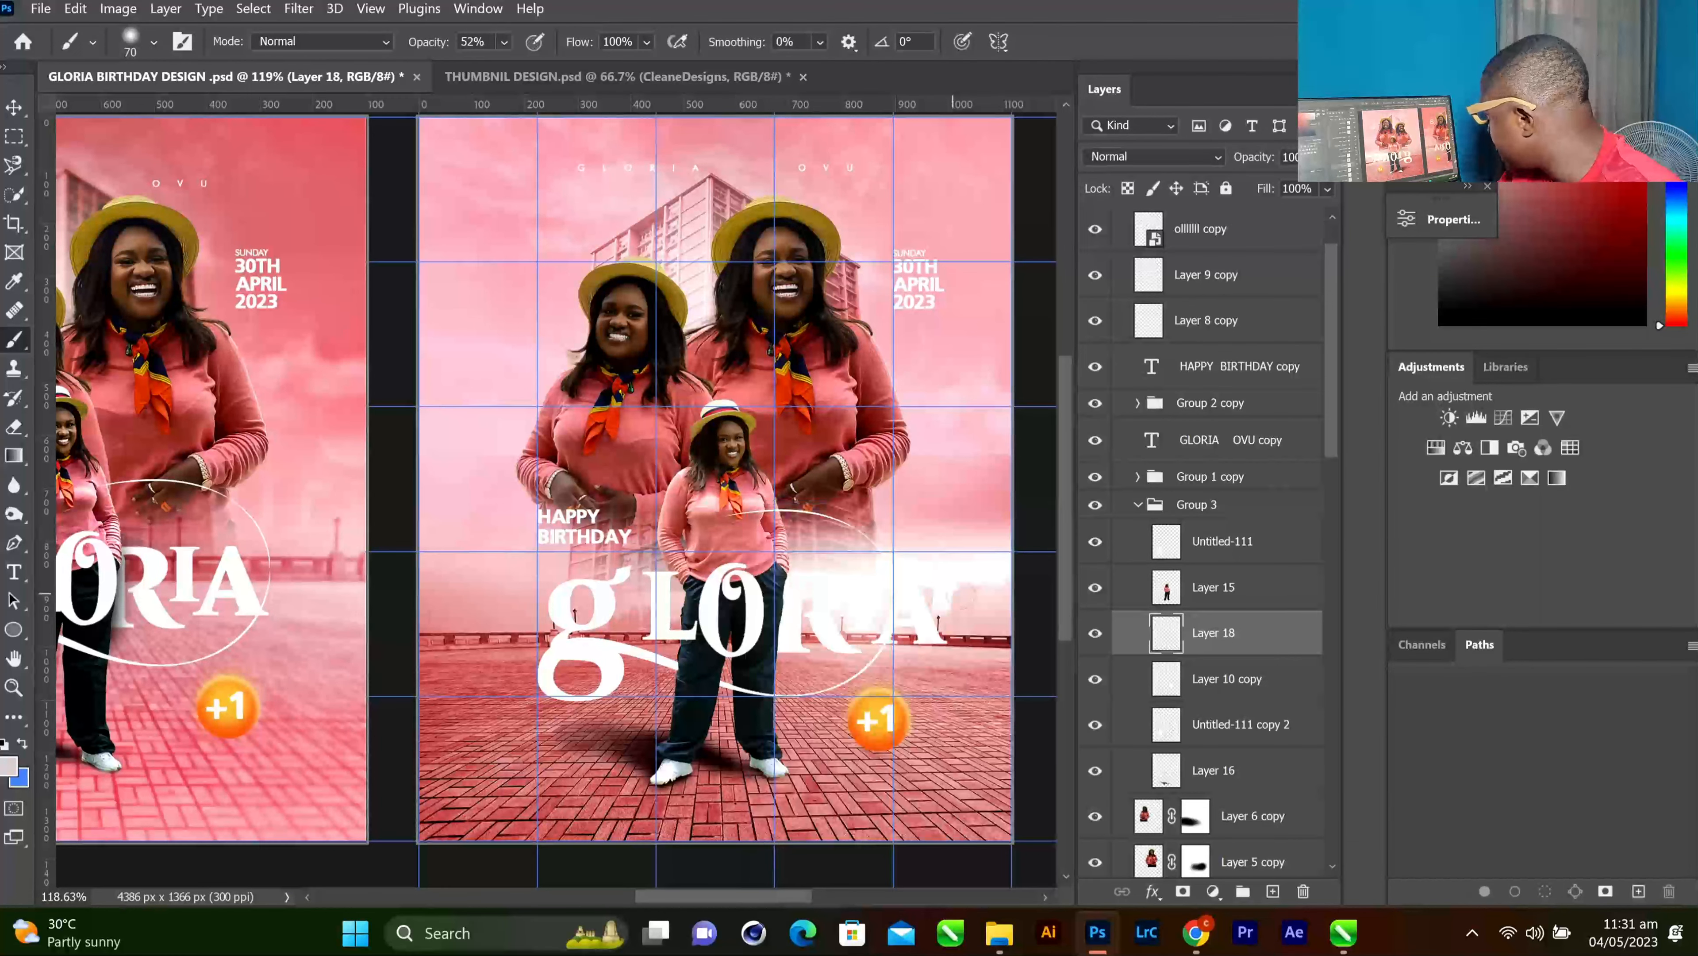
{"action": "scroll", "coordinate": [776, 589], "scroll_direction": "up", "scroll_amount": 6}
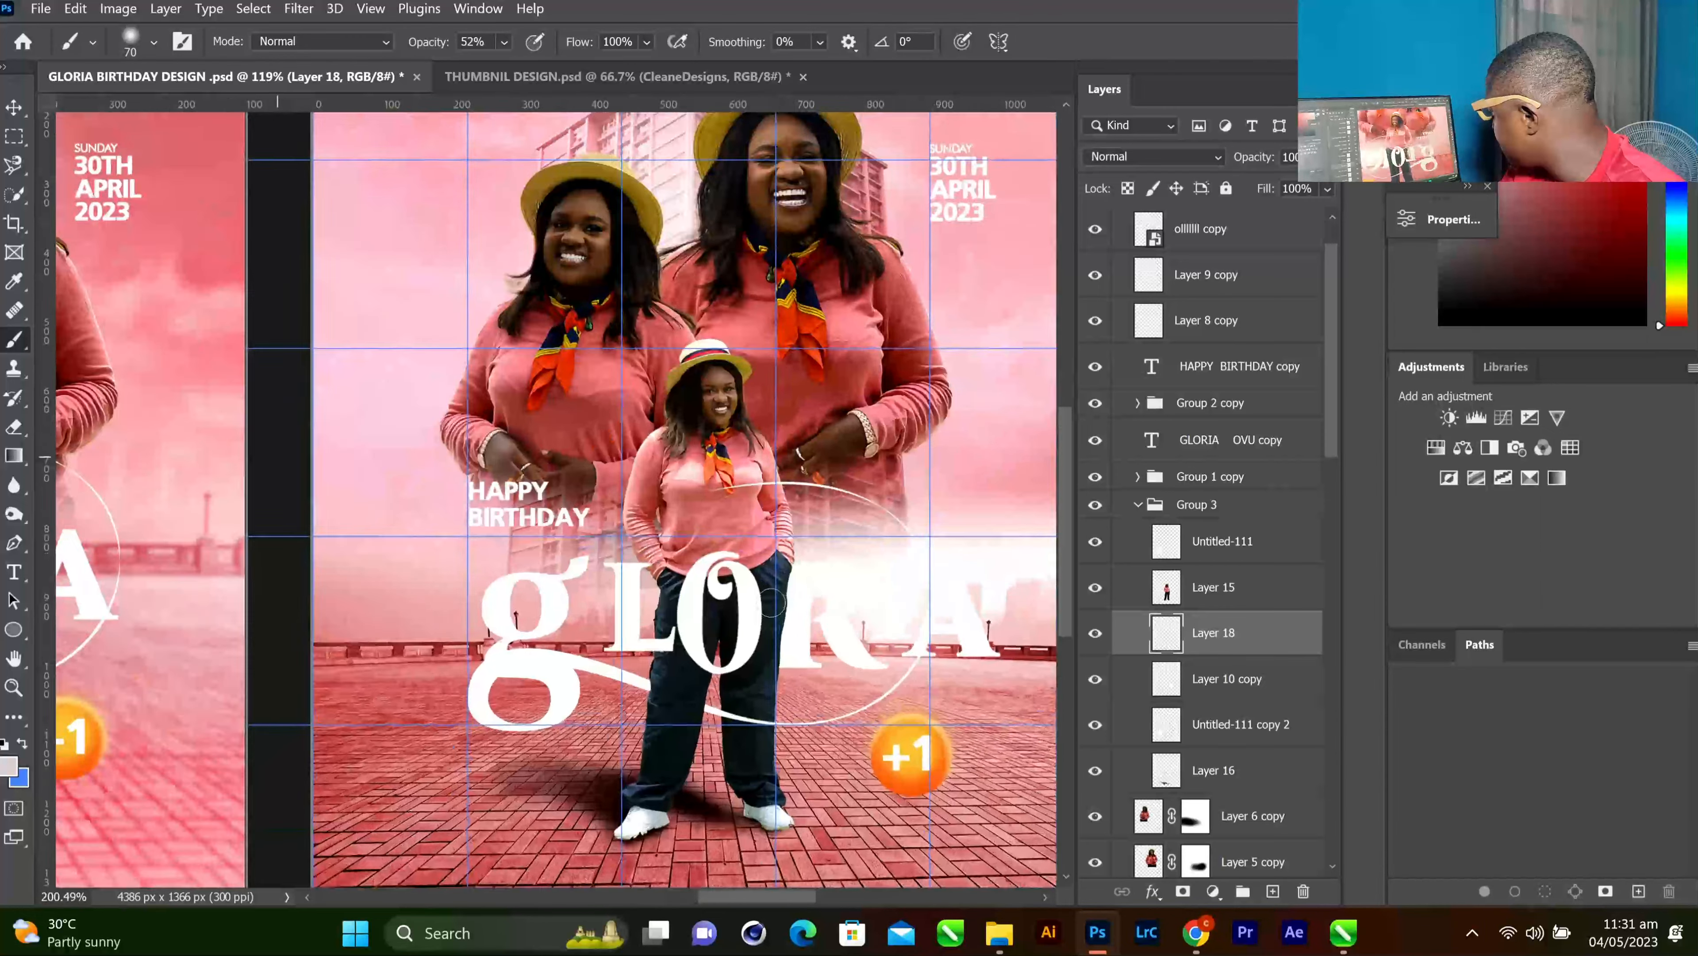
{"action": "scroll", "coordinate": [785, 587], "scroll_direction": "up", "scroll_amount": 5}
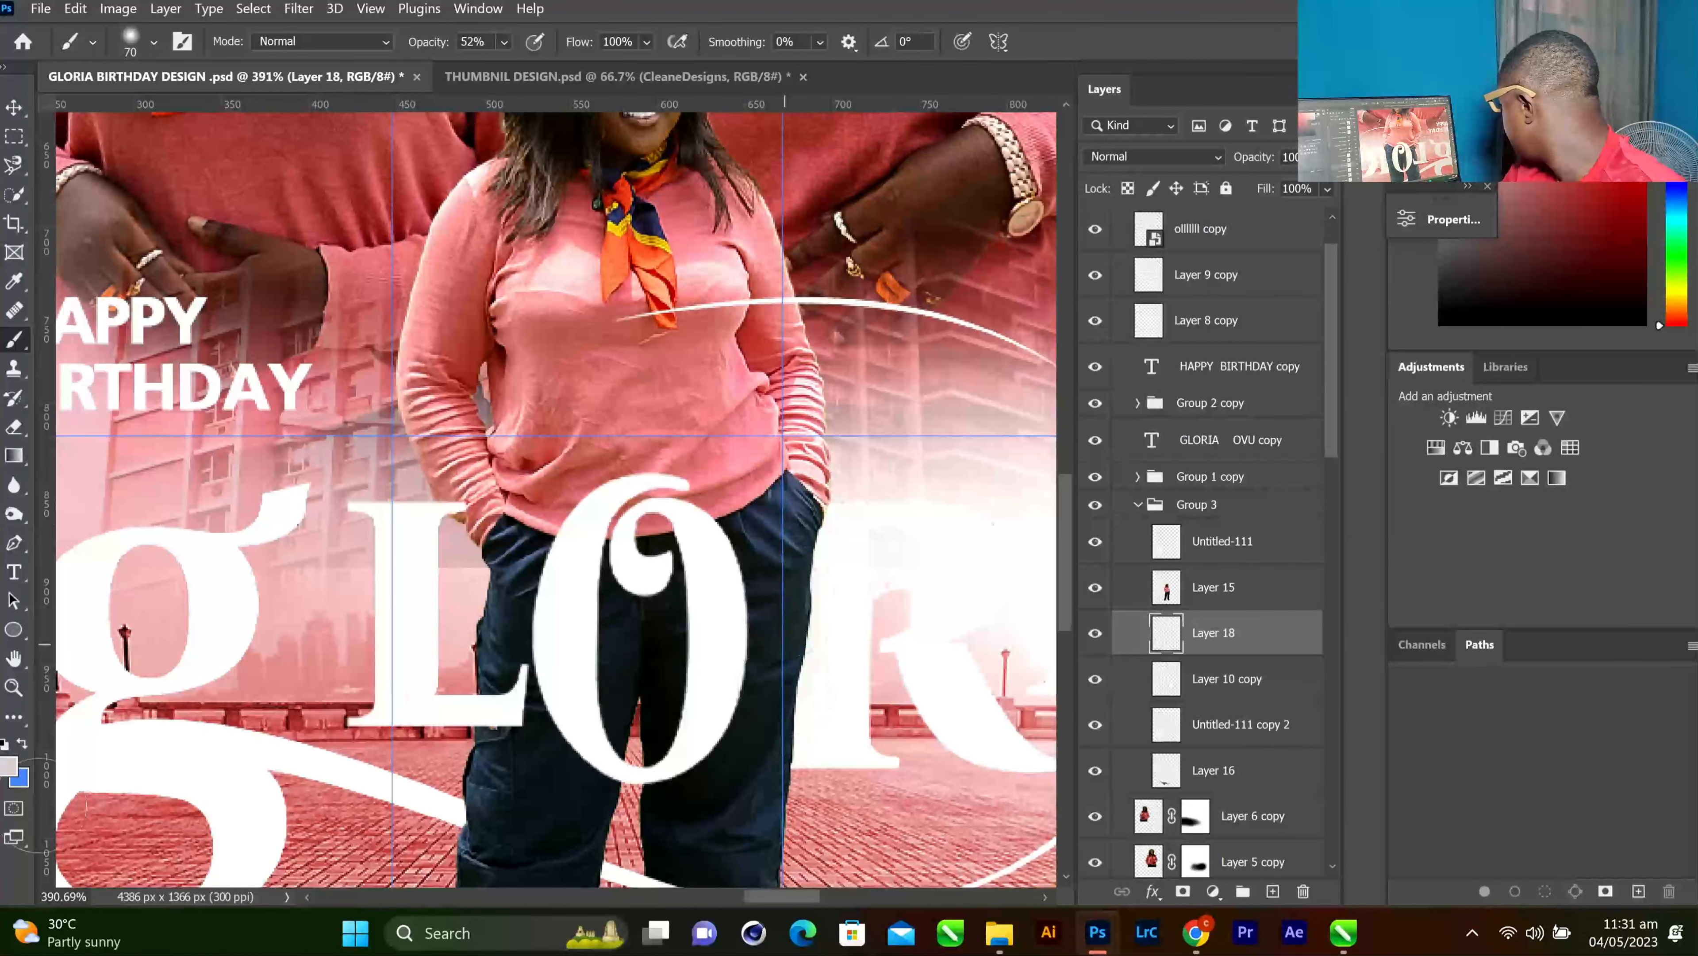
{"action": "left_click", "coordinate": [8, 768]}
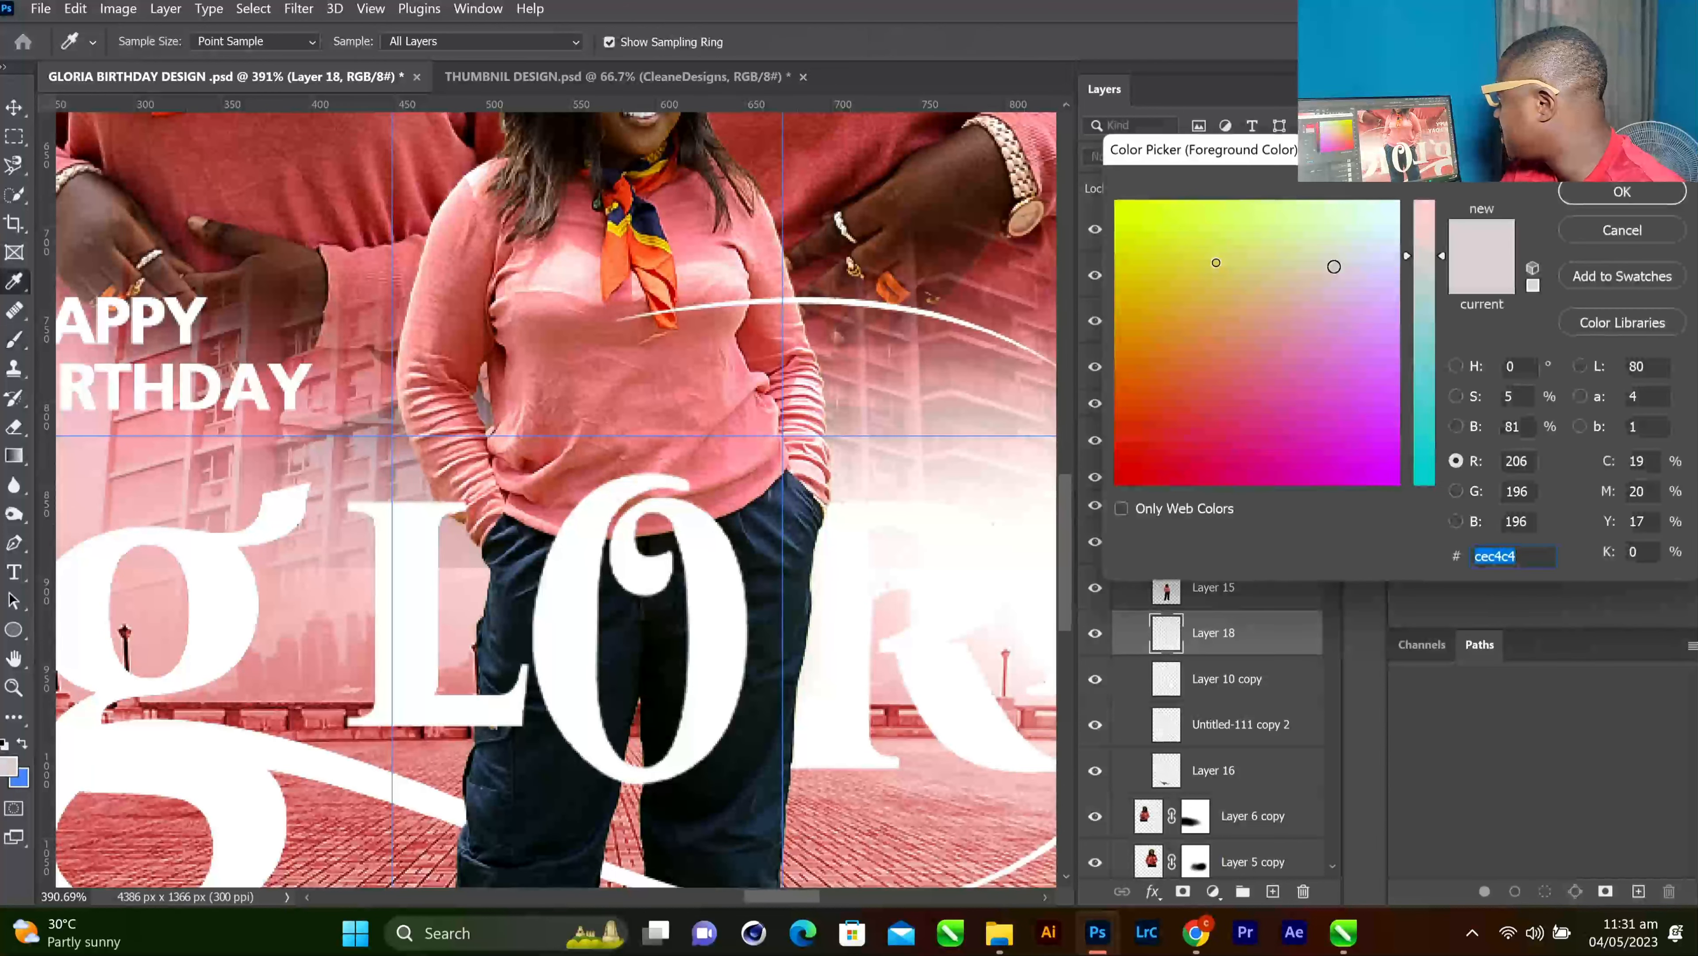
{"action": "left_click_drag", "start_coordinate": [1121, 468], "coordinate": [1103, 566]}
{"action": "left_click_drag", "start_coordinate": [1412, 347], "coordinate": [1404, 478]}
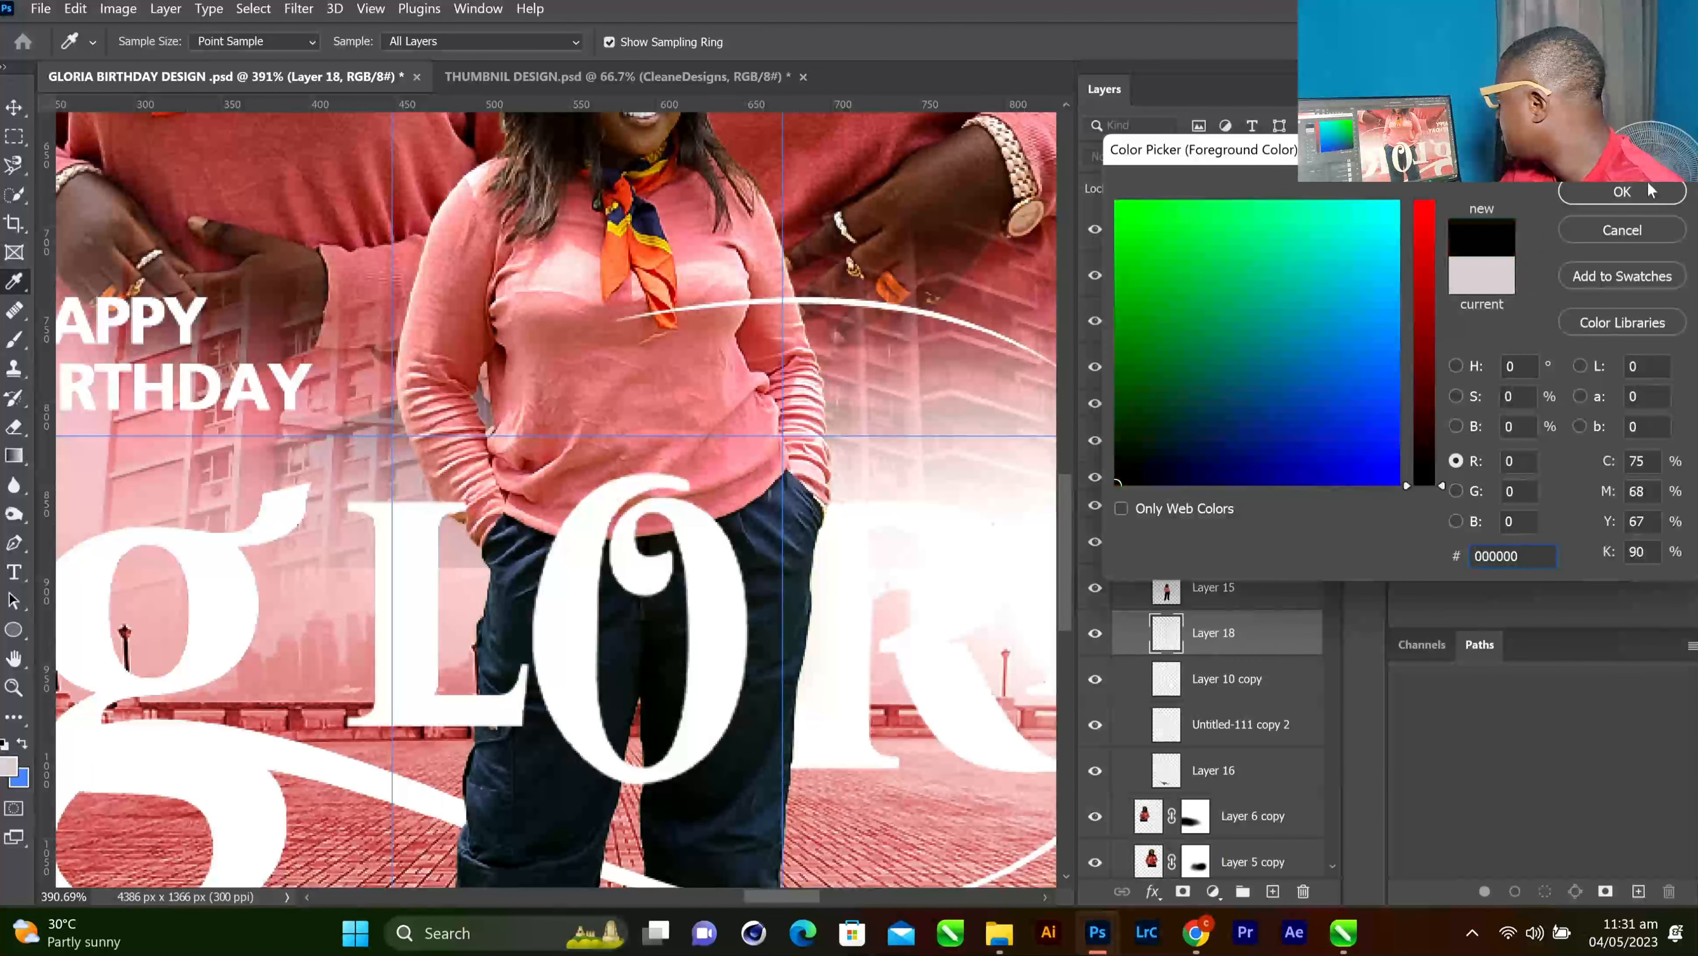
{"action": "key", "text": "Return"}
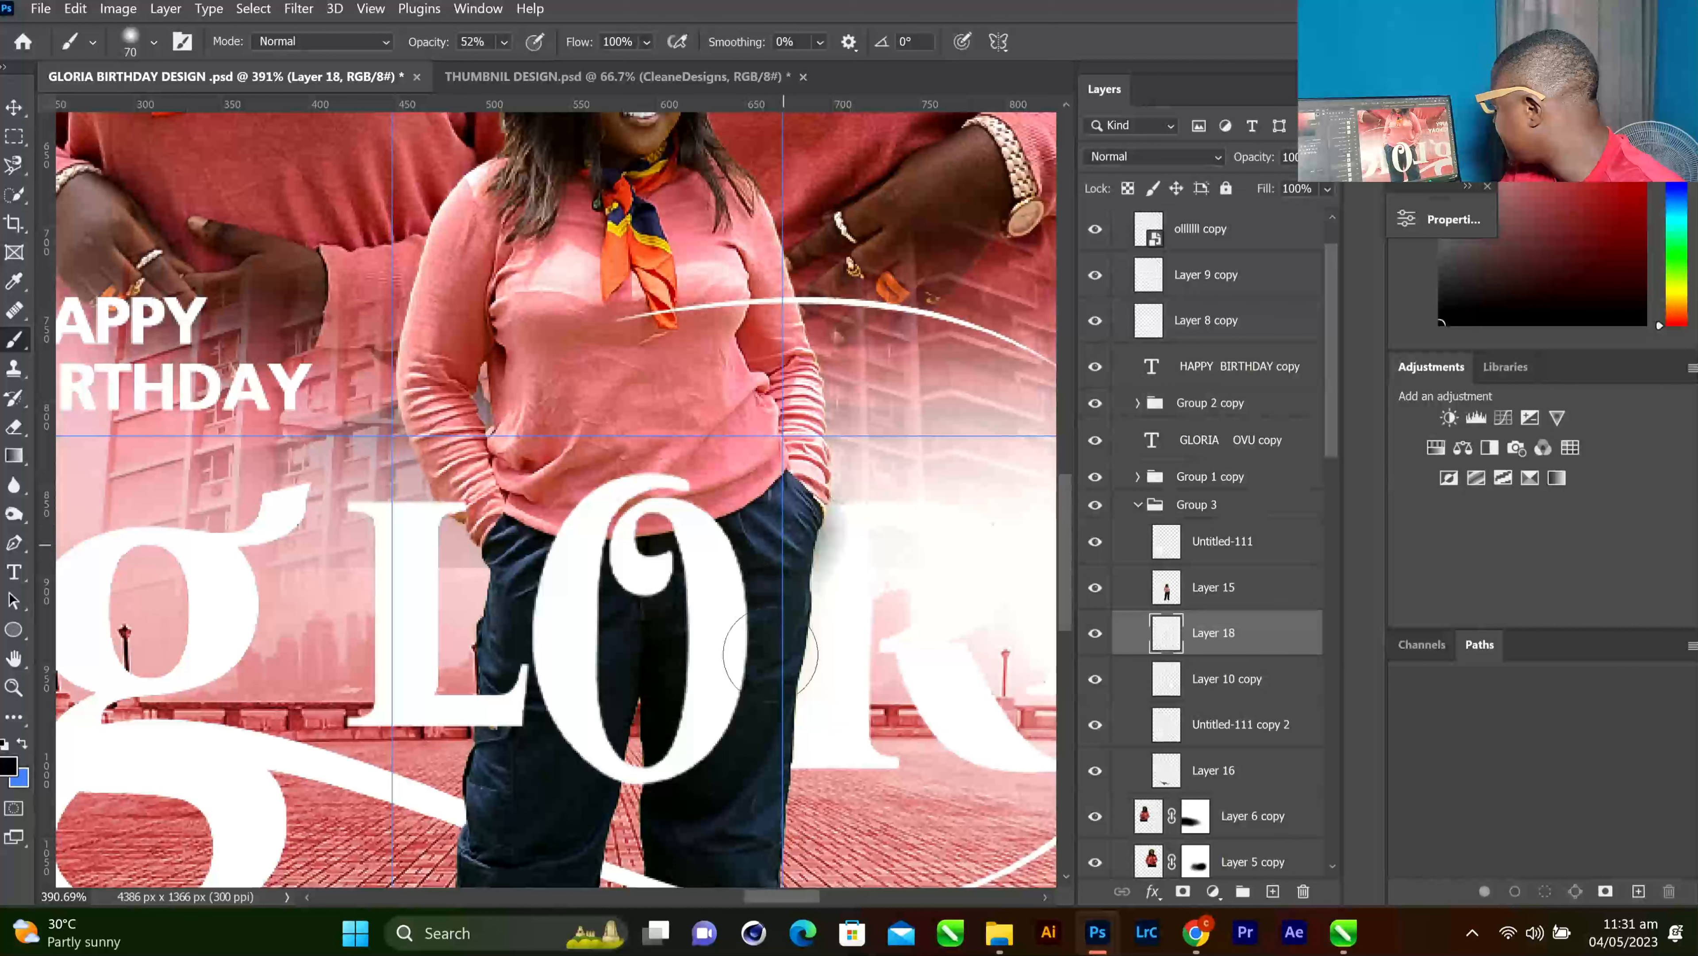
Paint a soft black shadow along the right edge of the small figure's jeans on Layer 18
{"action": "mouse_move", "coordinate": [772, 573]}
{"action": "left_mouse_down"}
{"action": "mouse_move", "coordinate": [785, 569]}
{"action": "mouse_move", "coordinate": [786, 605]}
{"action": "mouse_move", "coordinate": [762, 797]}
{"action": "left_mouse_up"}
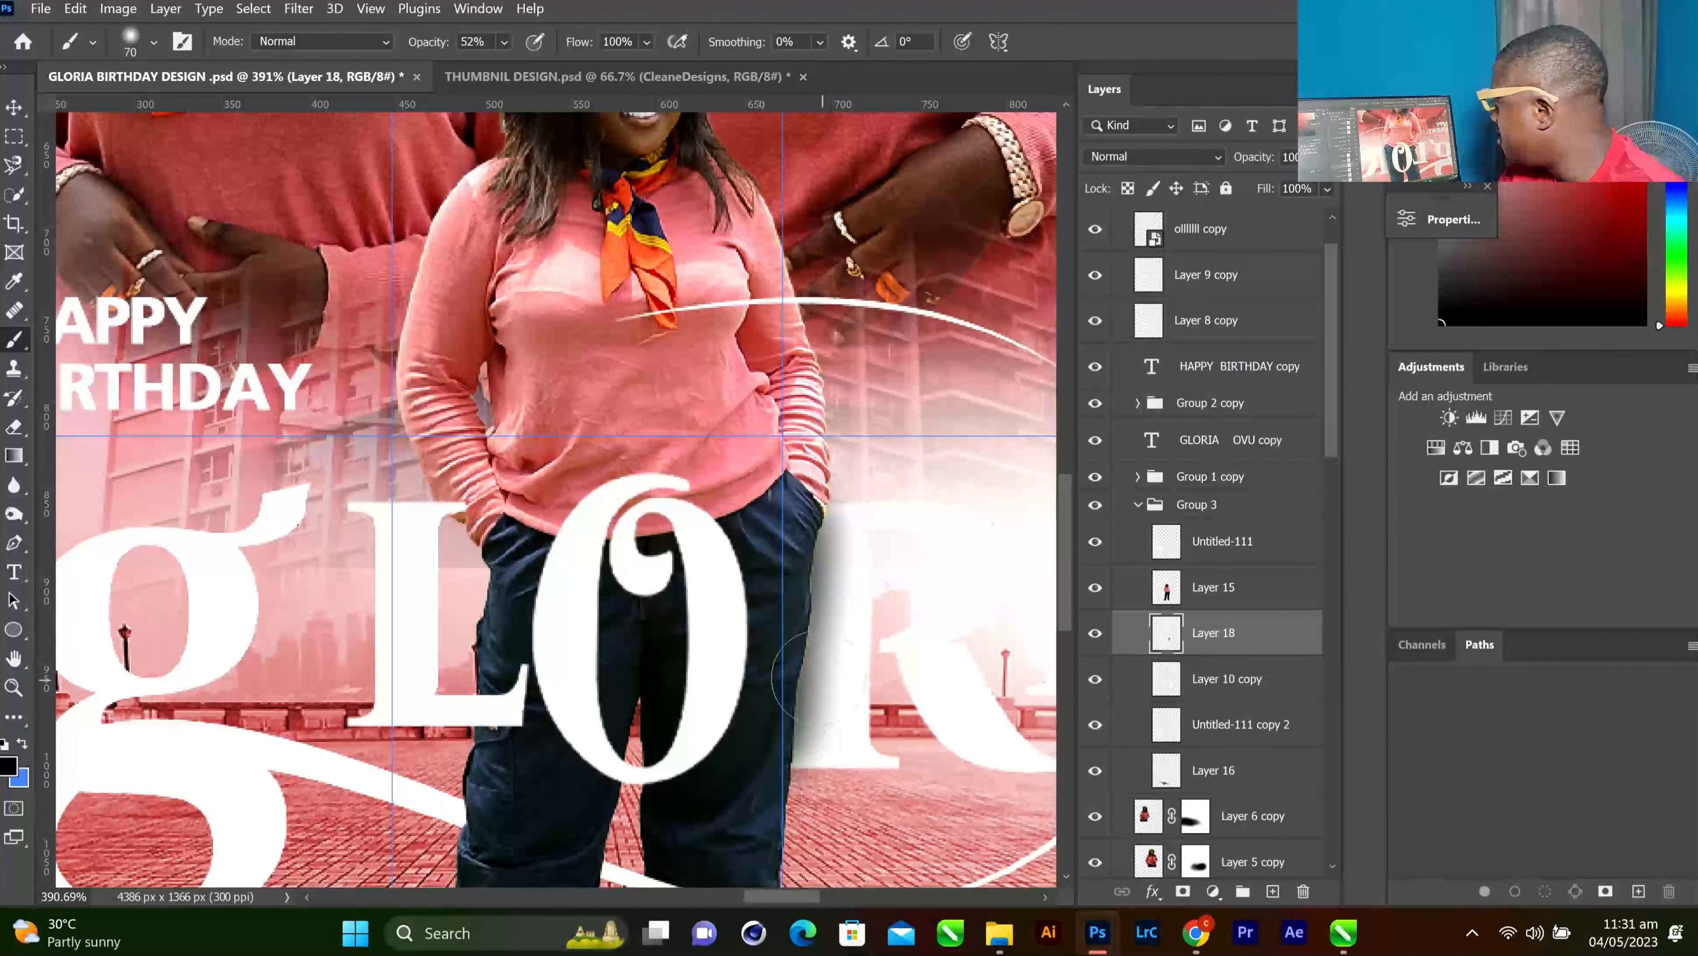
{"action": "scroll", "coordinate": [797, 676], "scroll_direction": "down", "scroll_amount": 6}
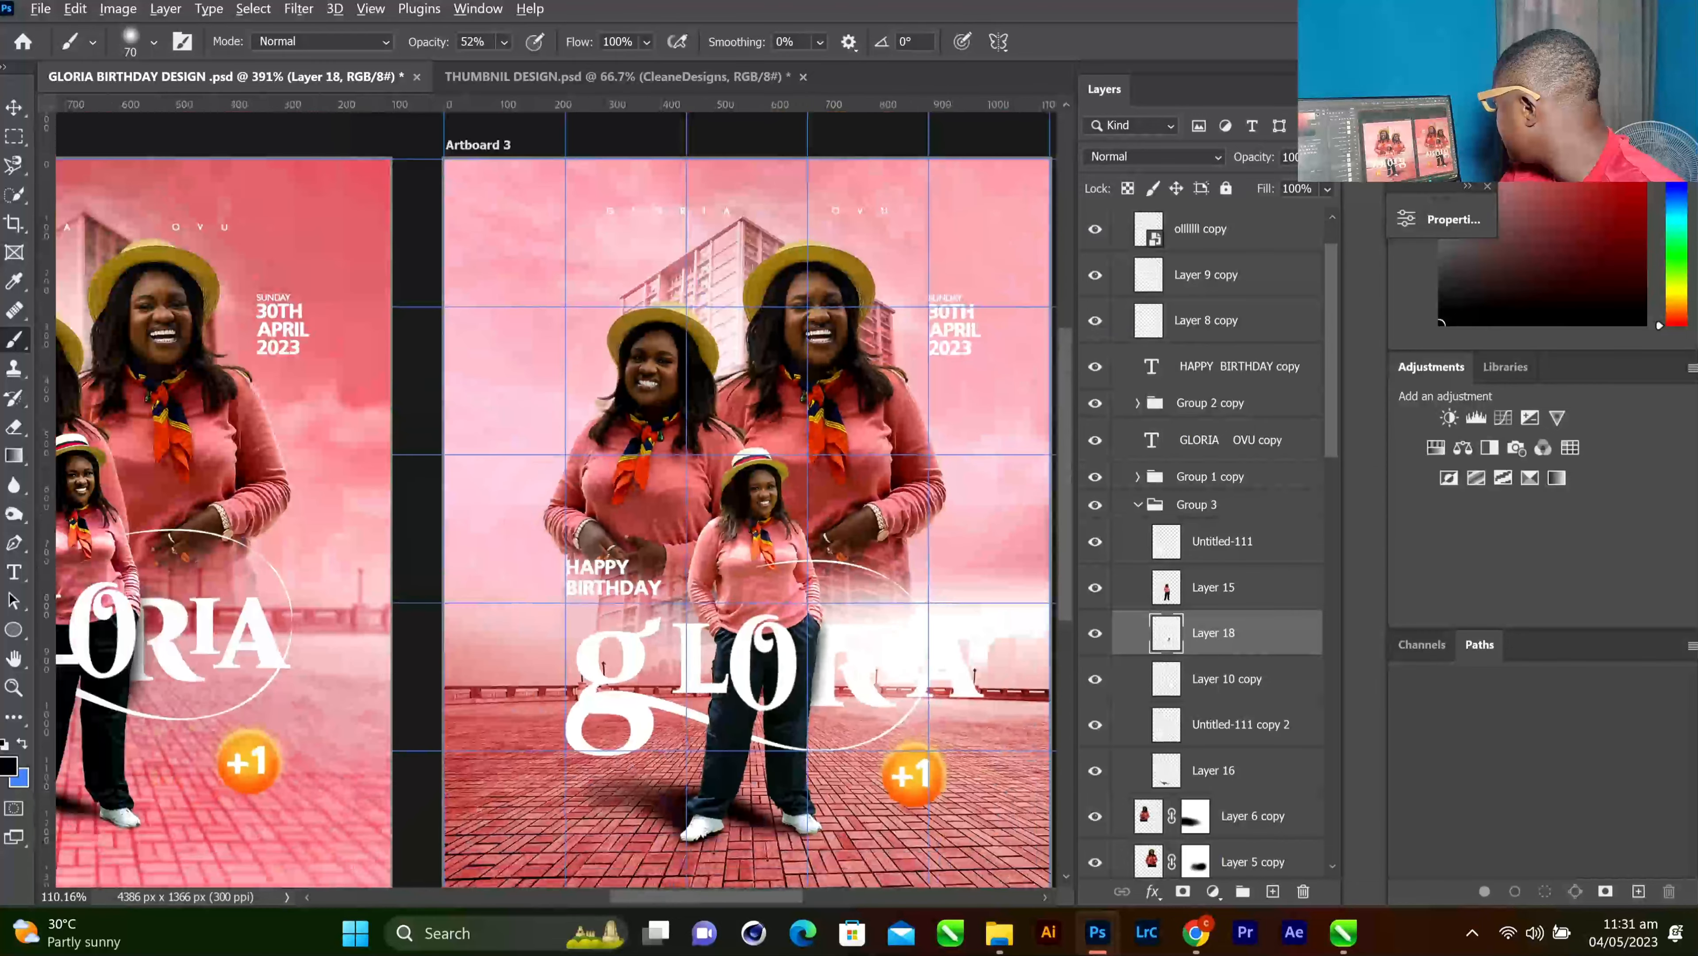
{"action": "scroll", "coordinate": [825, 671], "scroll_direction": "down", "scroll_amount": 1}
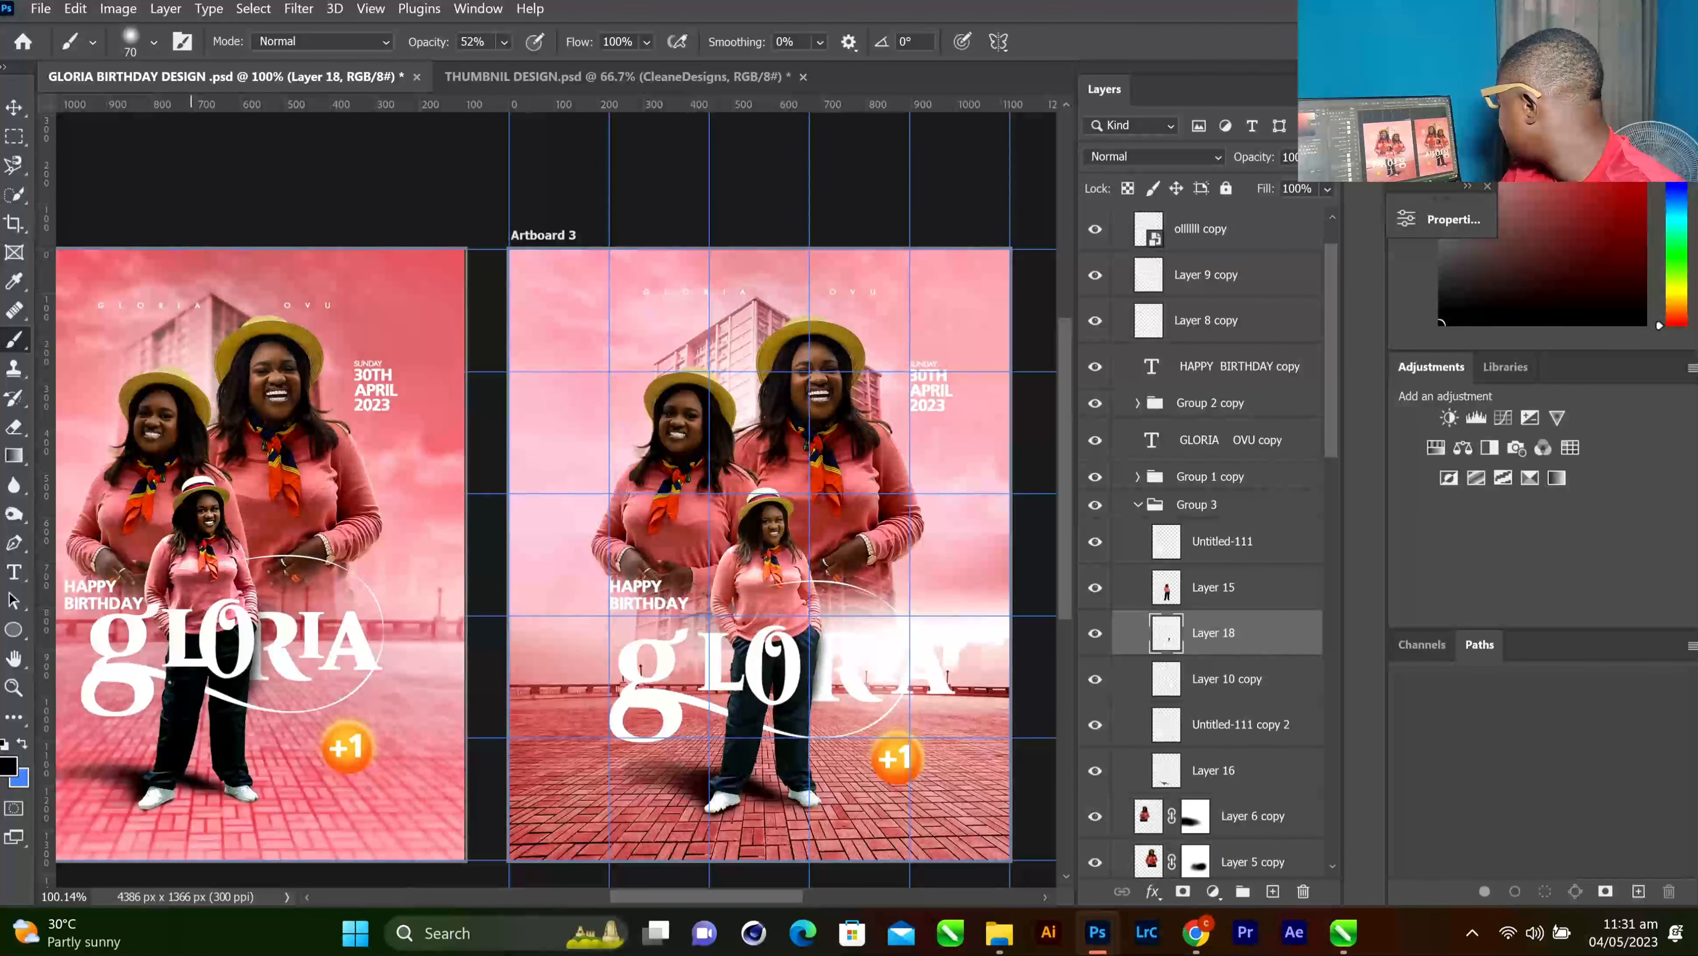
{"action": "left_click", "coordinate": [16, 108]}
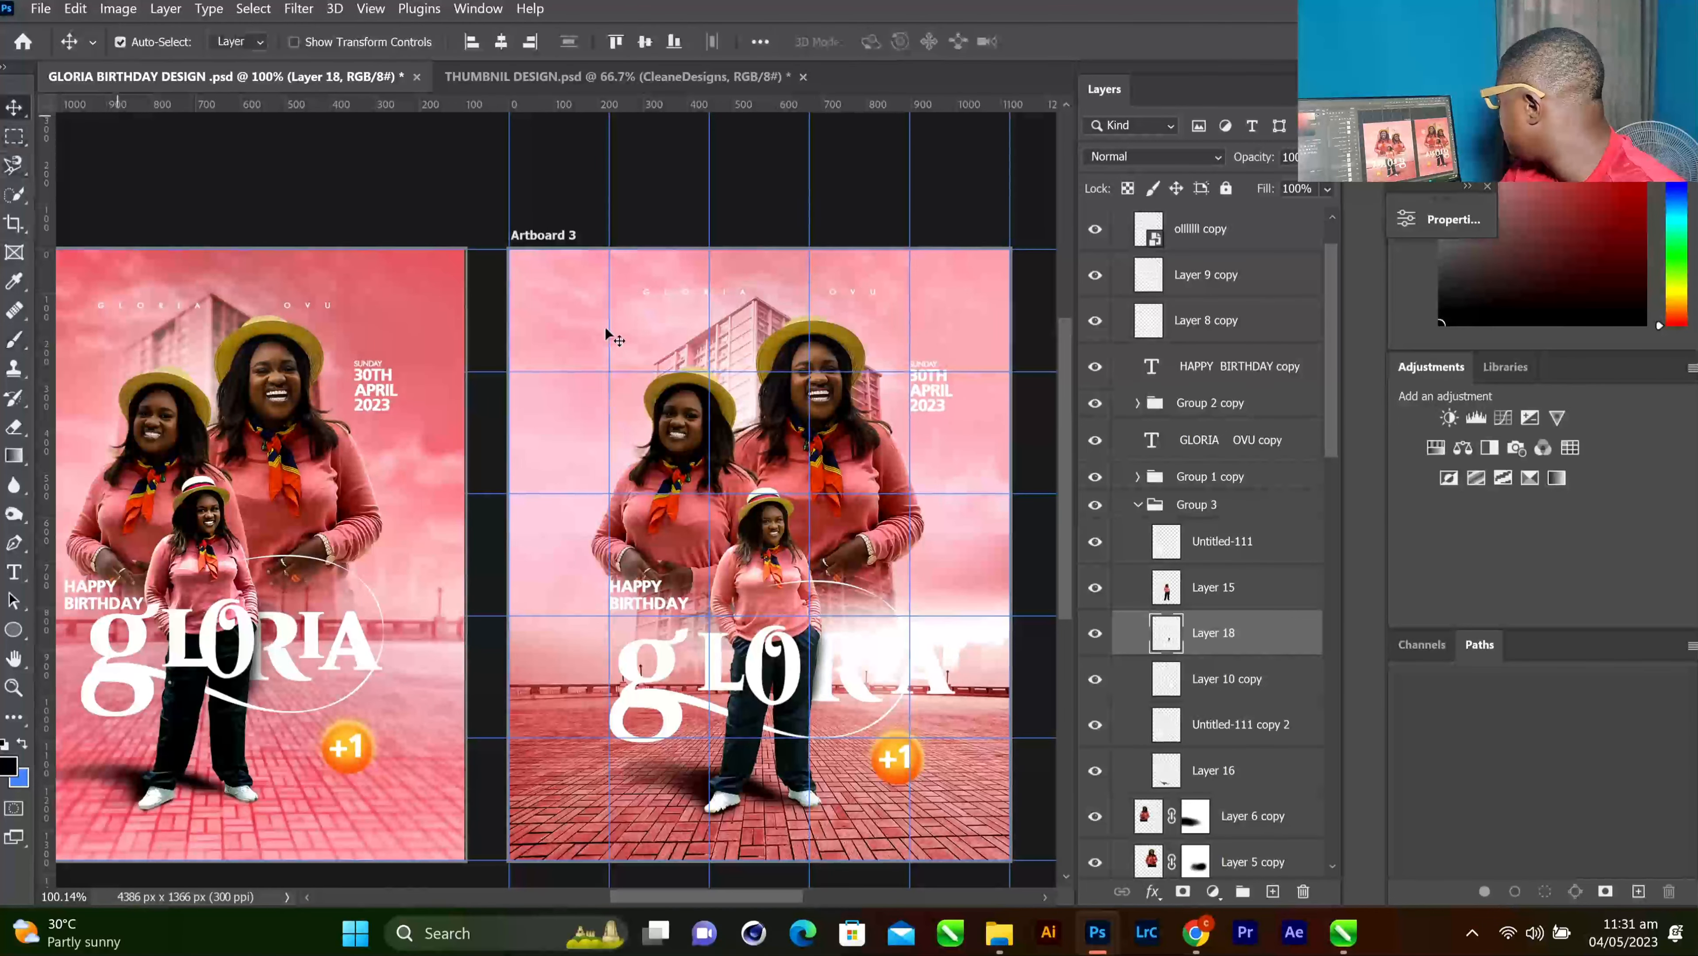
{"action": "left_click", "coordinate": [591, 306]}
Recolour Gradient Map 2's 51% middle stop to #d46d74 and apply the edited gradient
{"action": "scroll", "coordinate": [1277, 712], "scroll_direction": "down", "scroll_amount": 1}
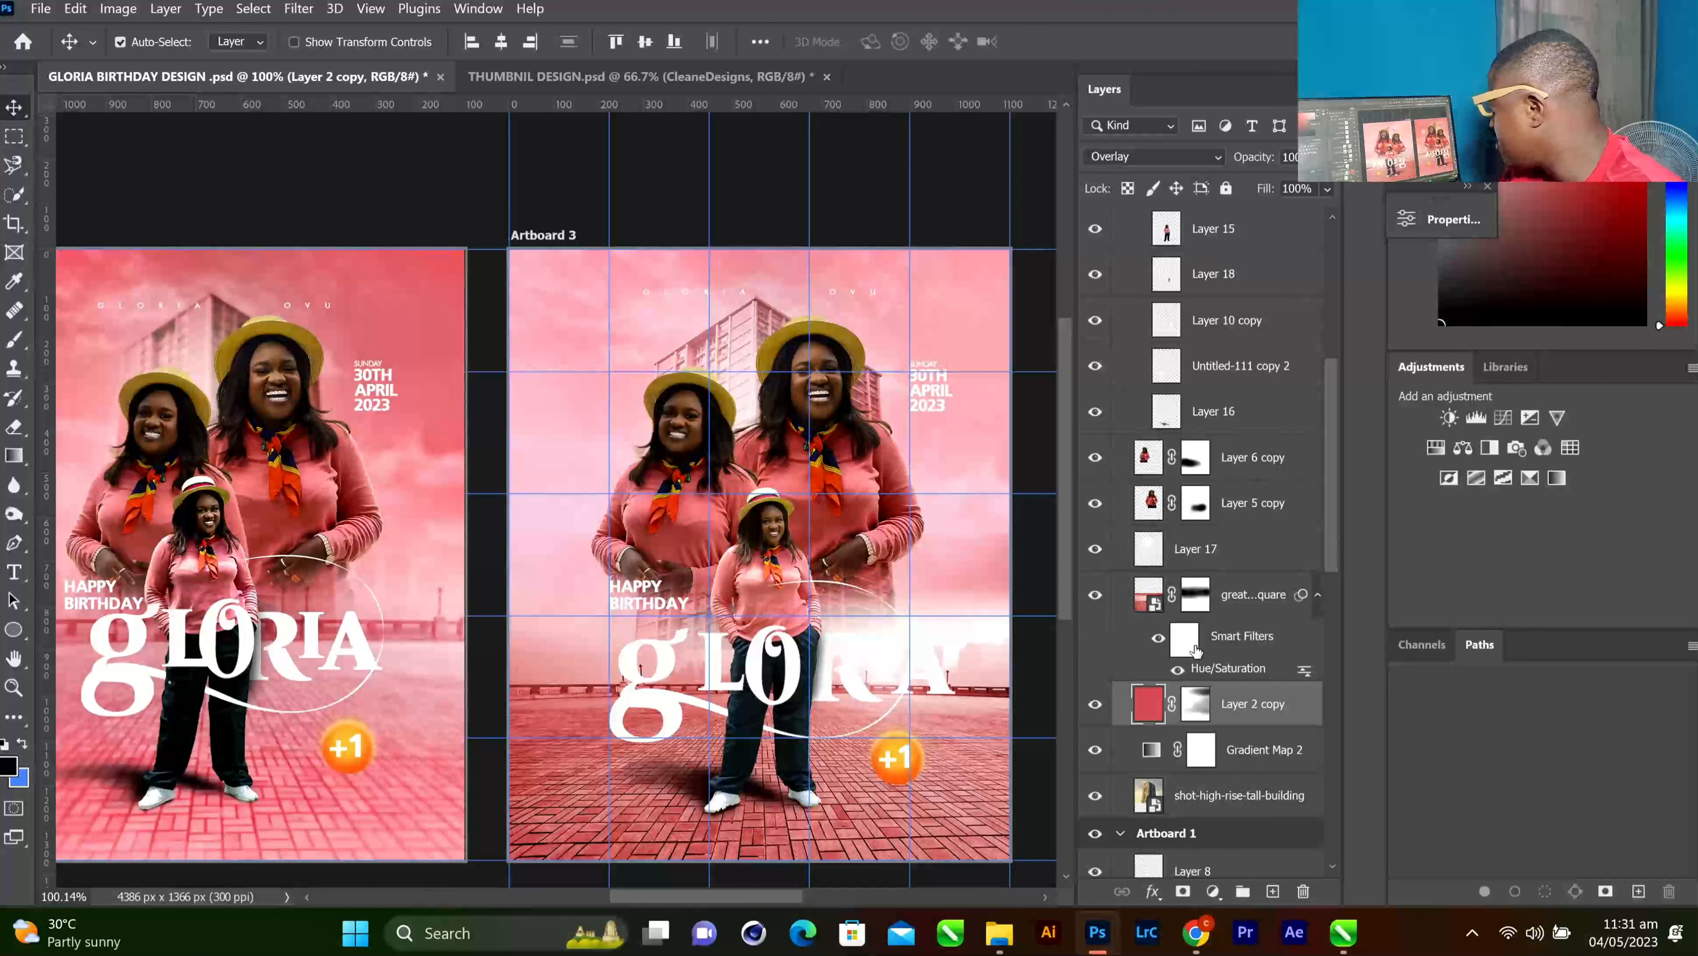
{"action": "left_click", "coordinate": [1156, 752]}
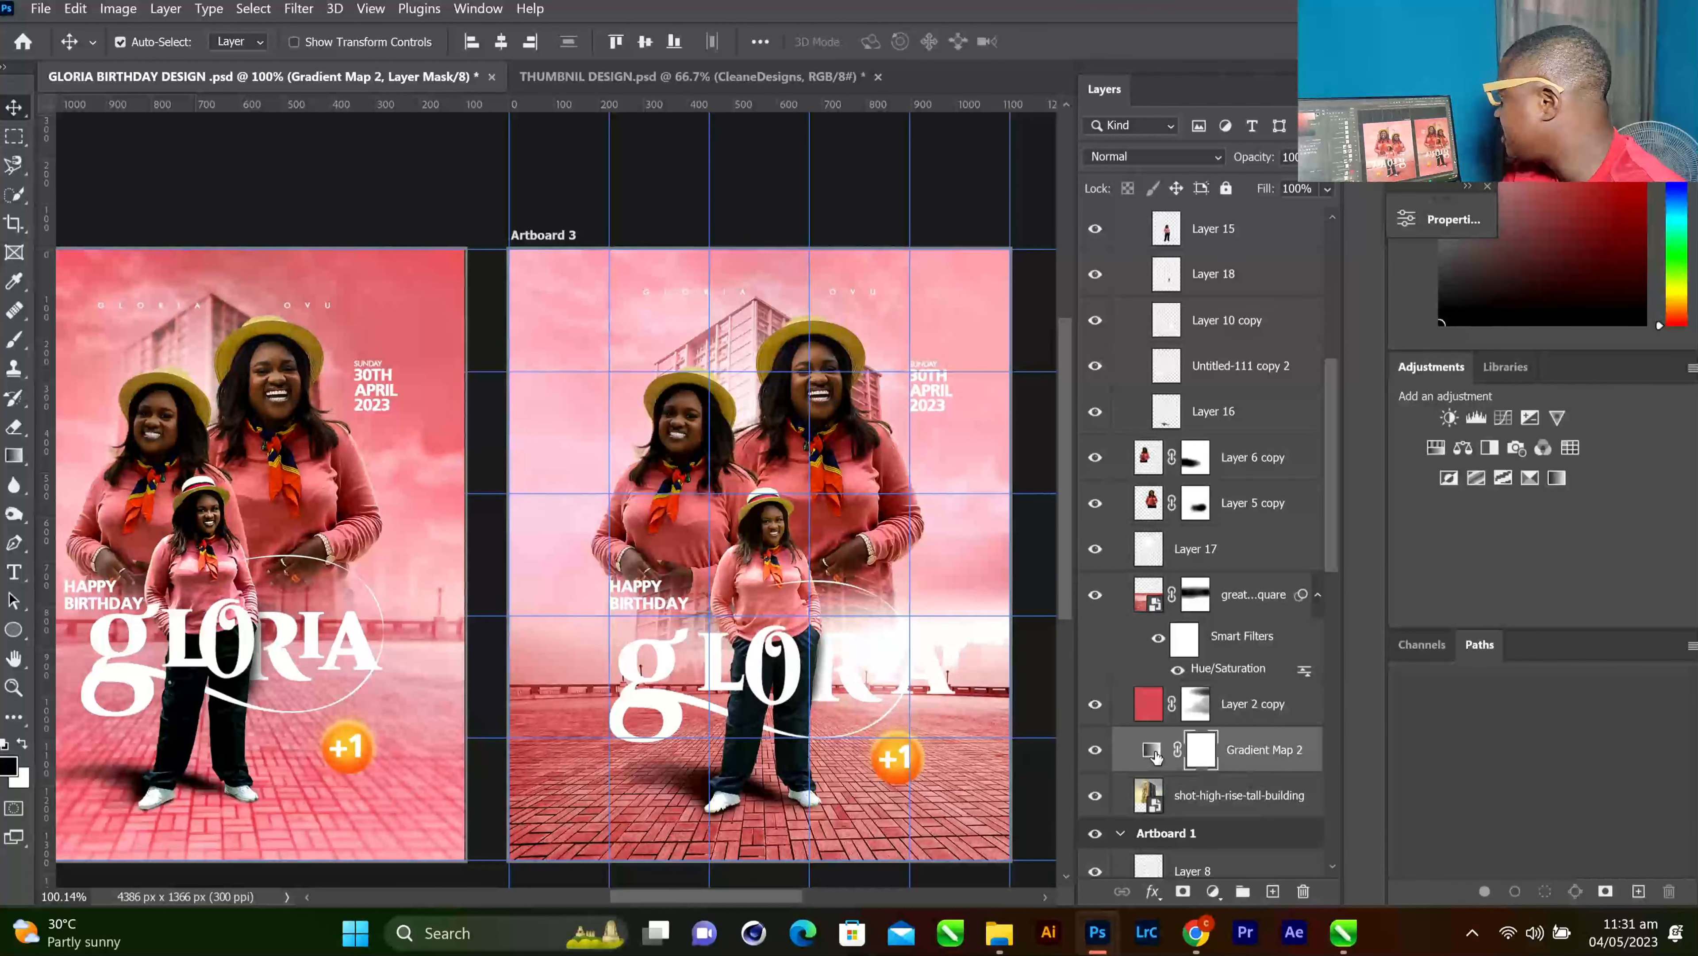
{"action": "double_click", "coordinate": [1153, 753]}
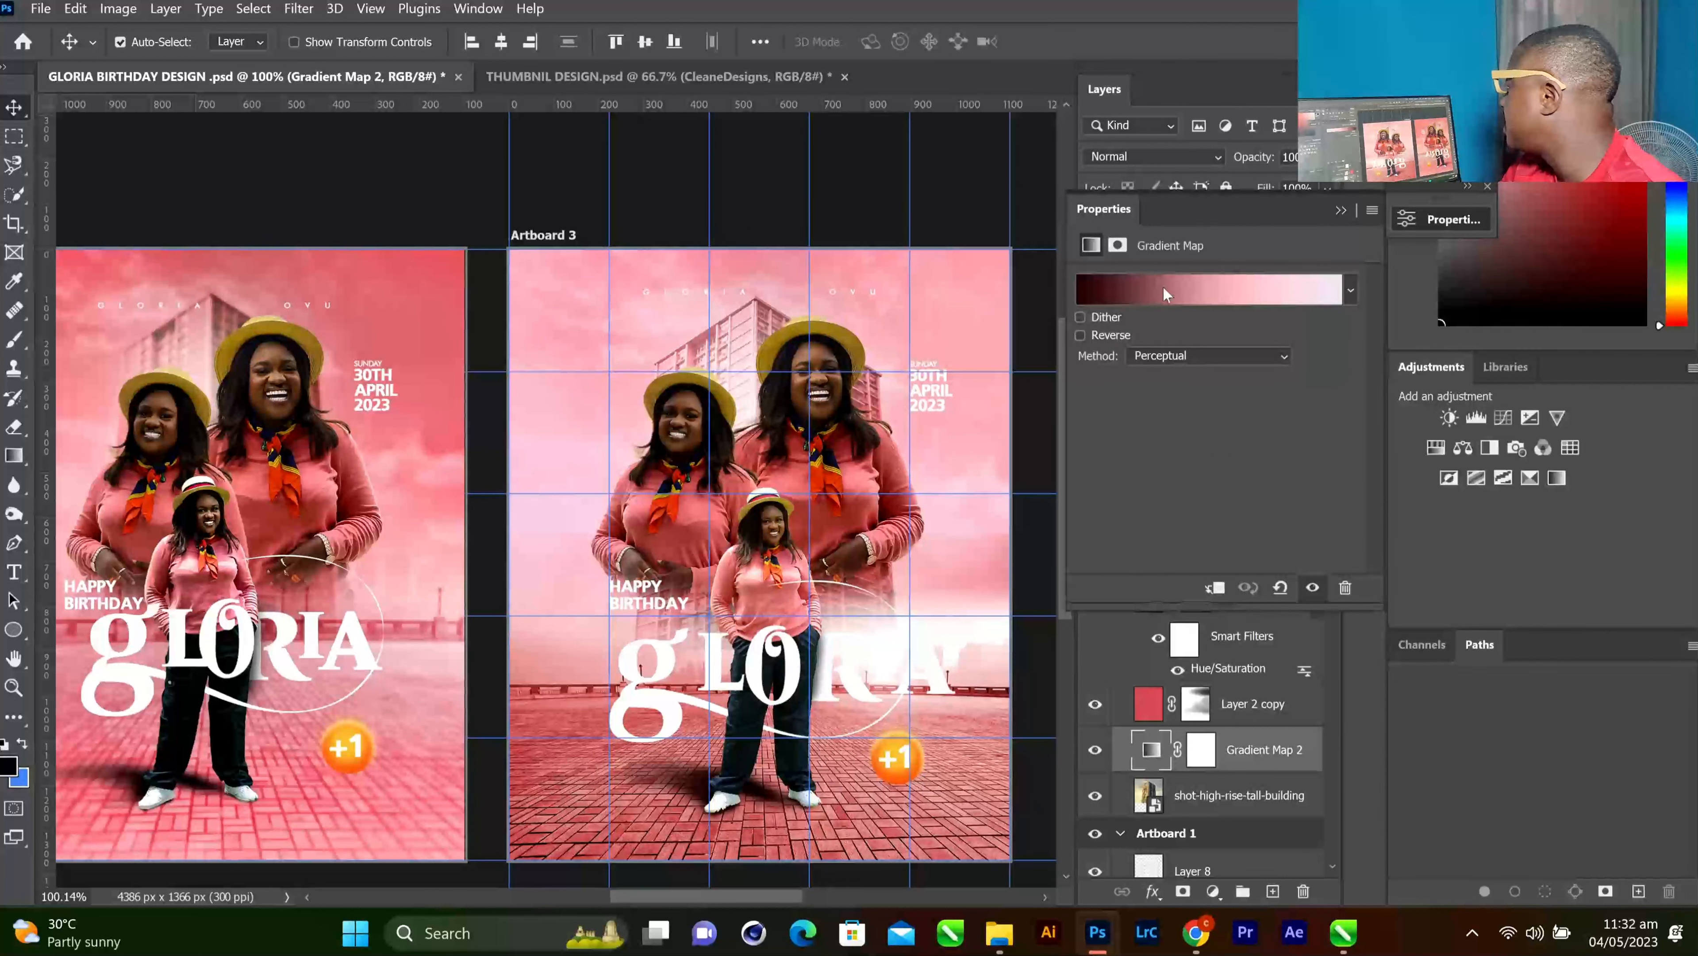
{"action": "left_click", "coordinate": [1162, 285]}
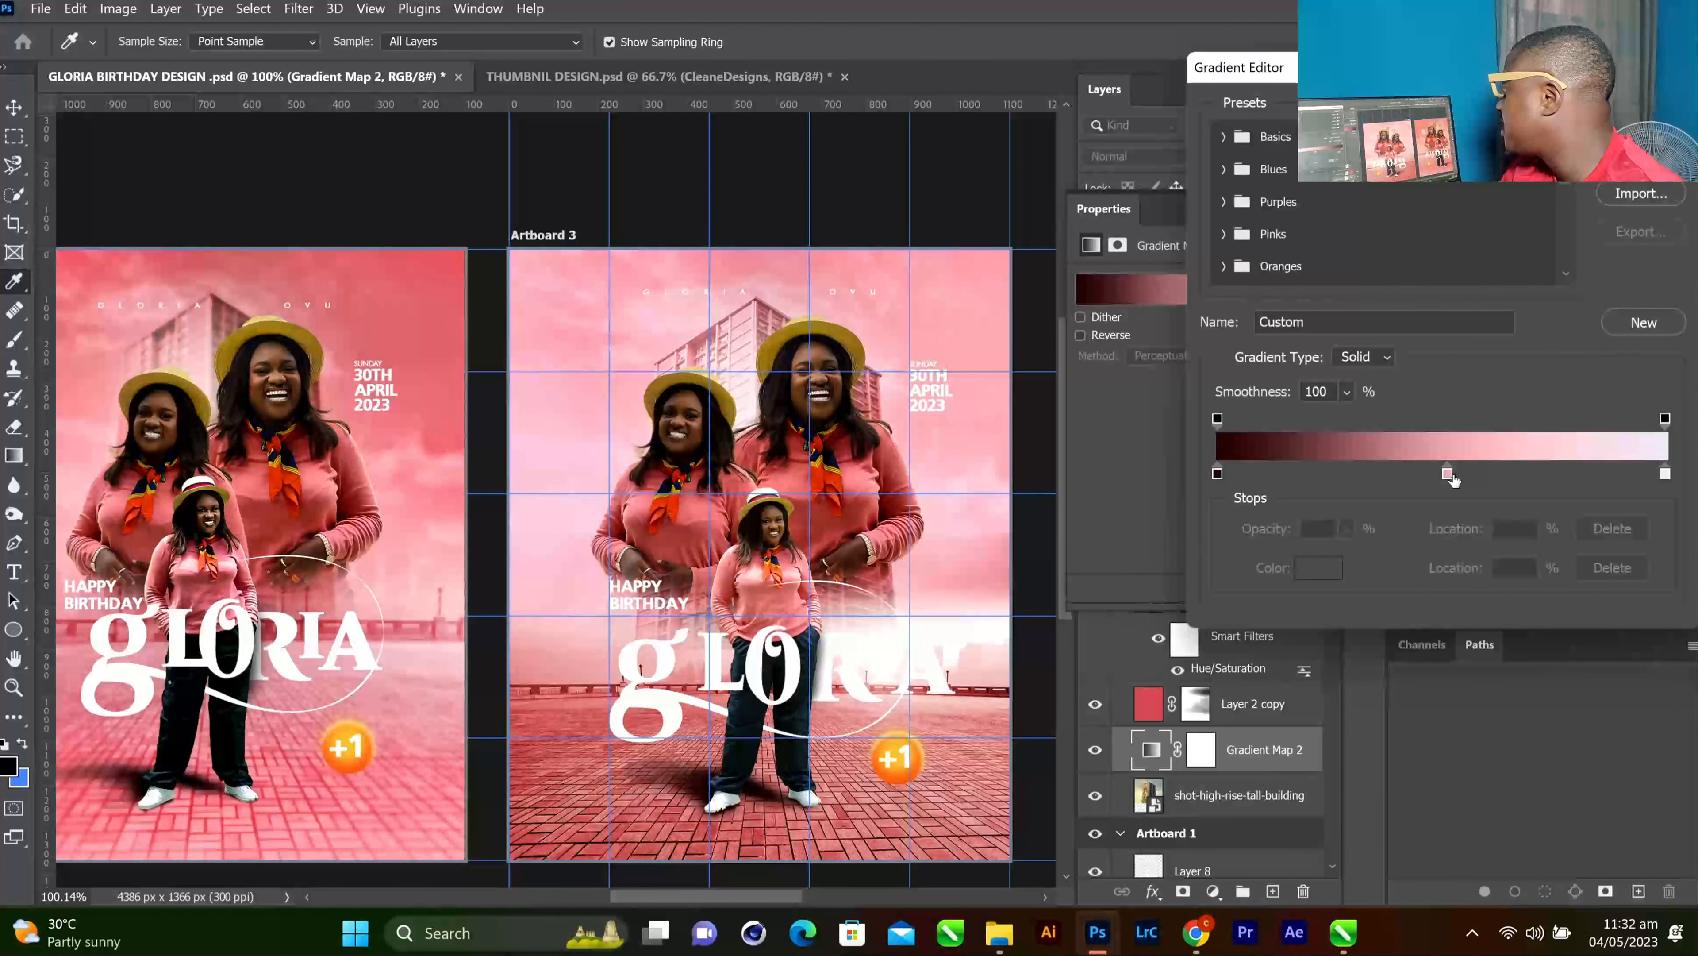
{"action": "left_click", "coordinate": [1448, 474]}
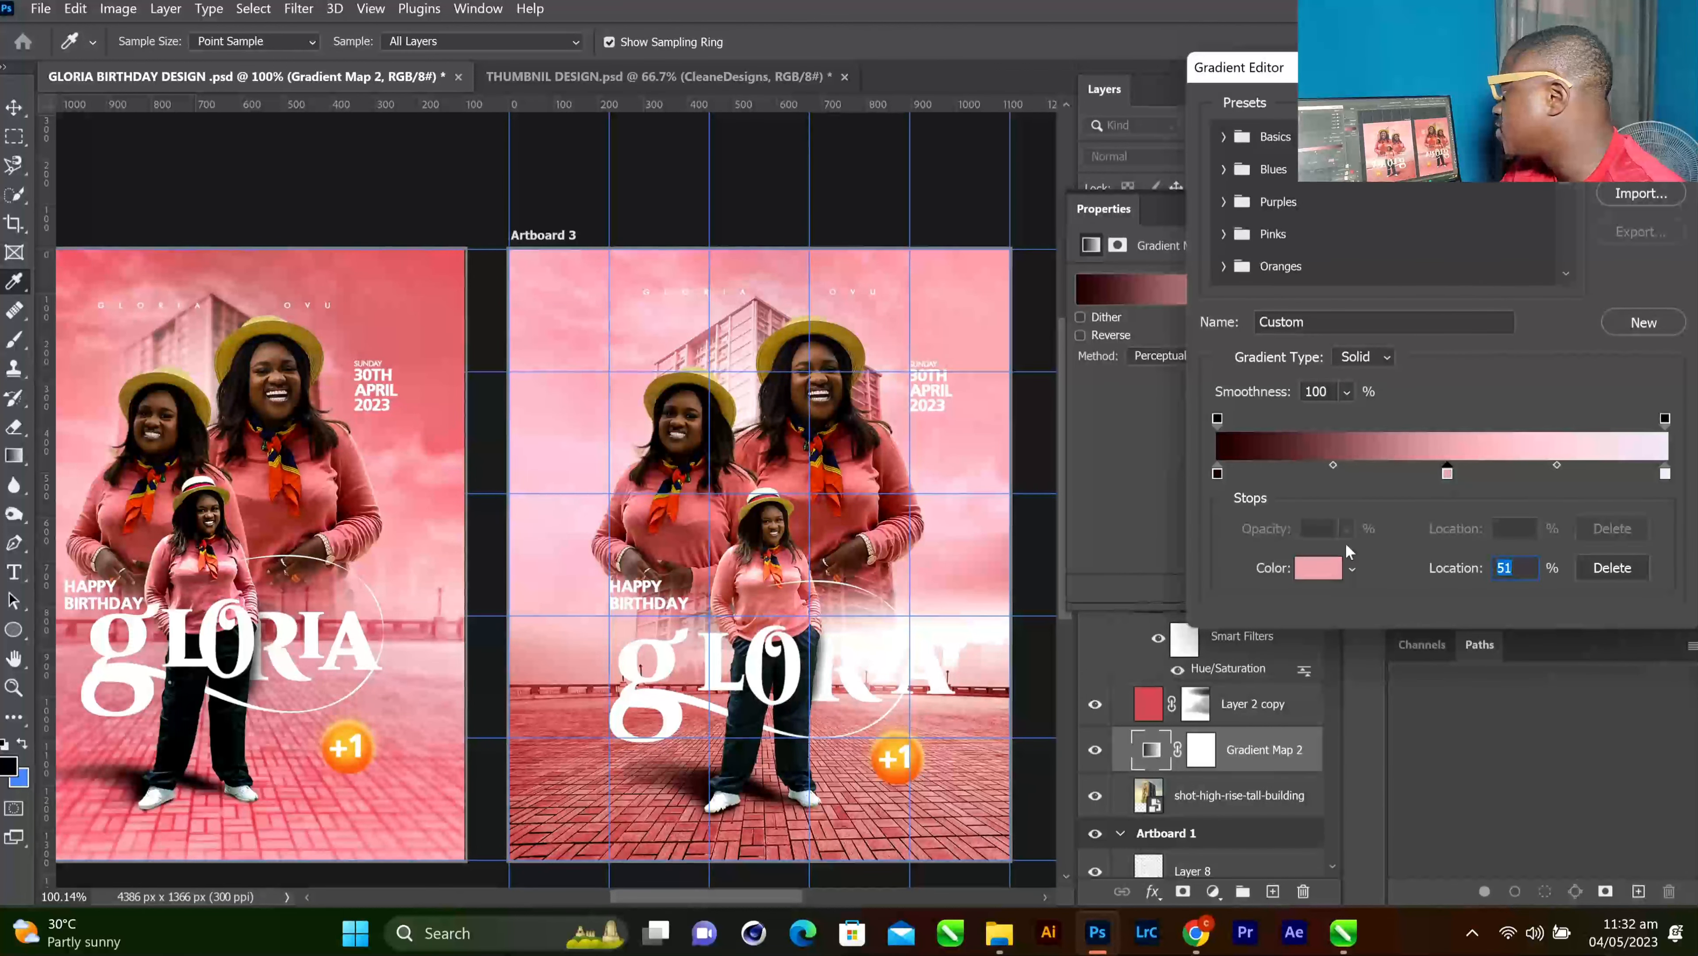
{"action": "left_click", "coordinate": [1304, 575]}
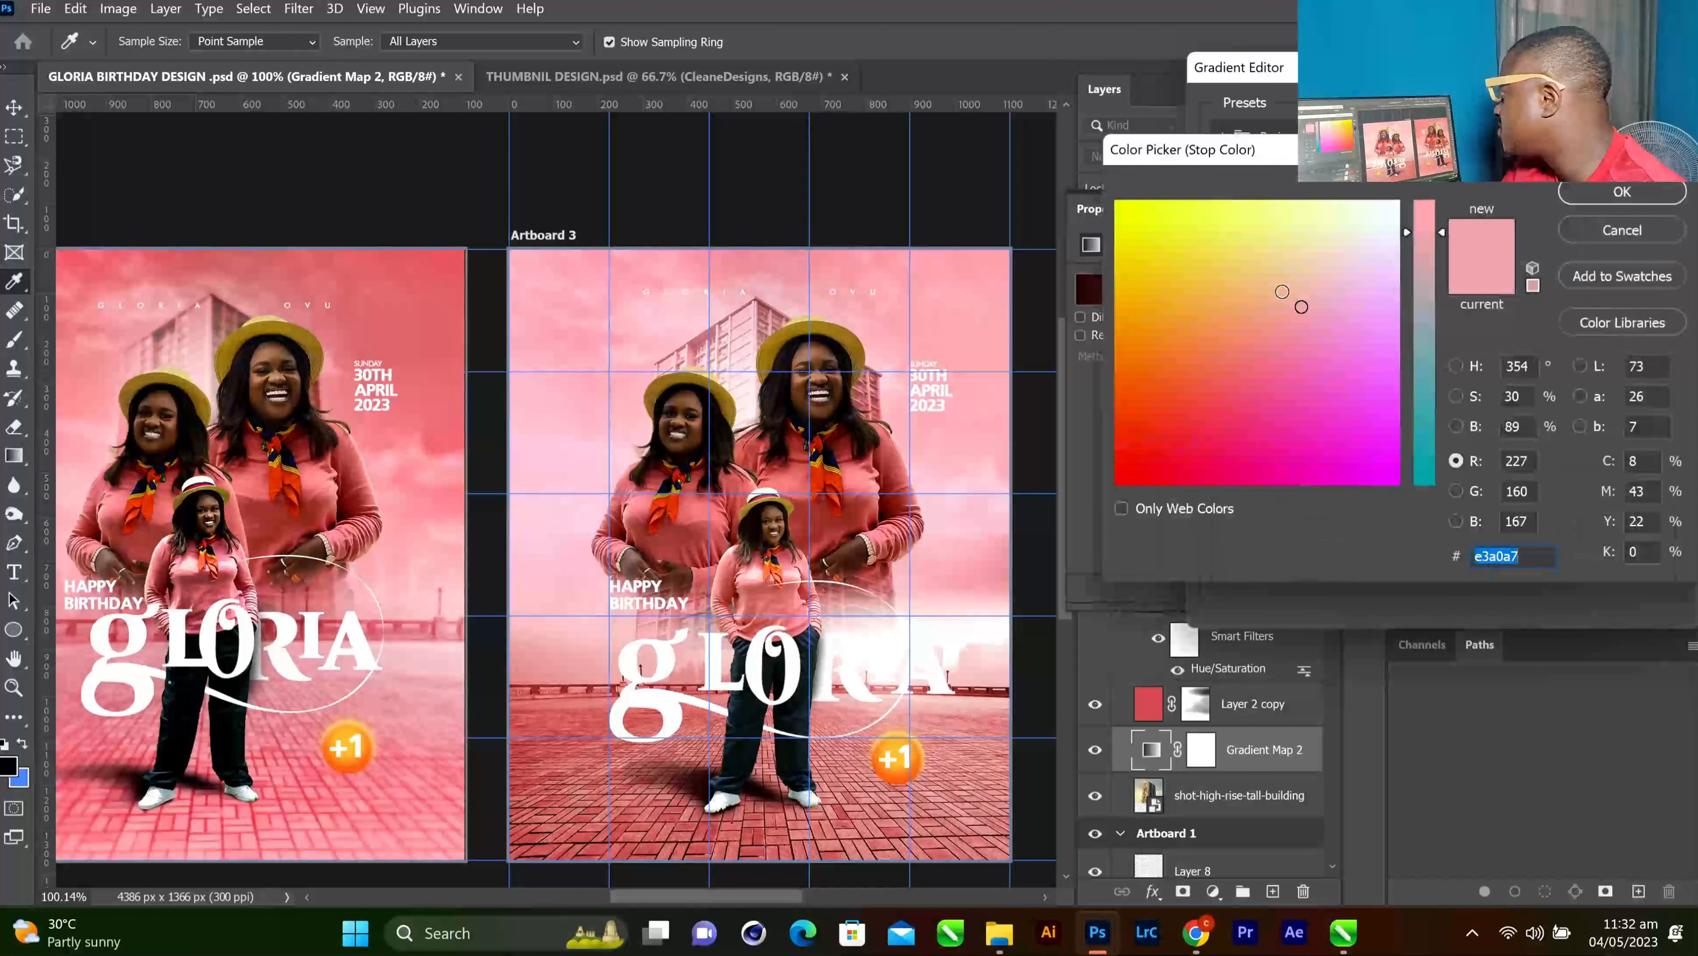
{"action": "left_click", "coordinate": [1282, 330]}
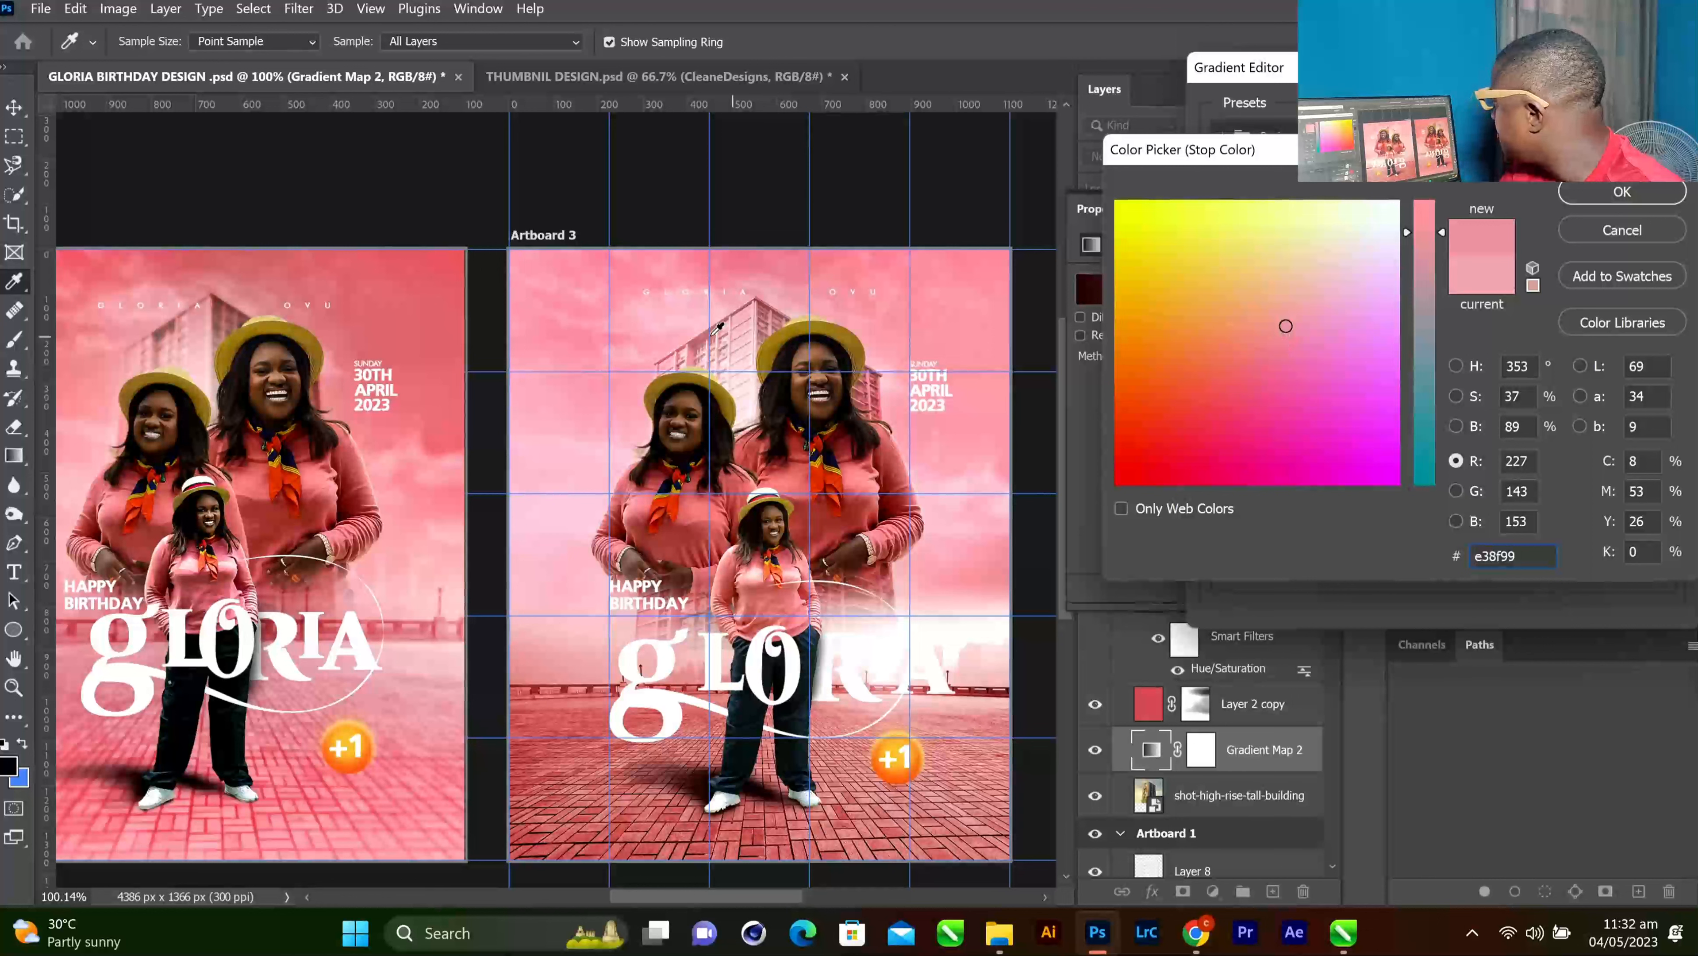
{"action": "left_click", "coordinate": [338, 274]}
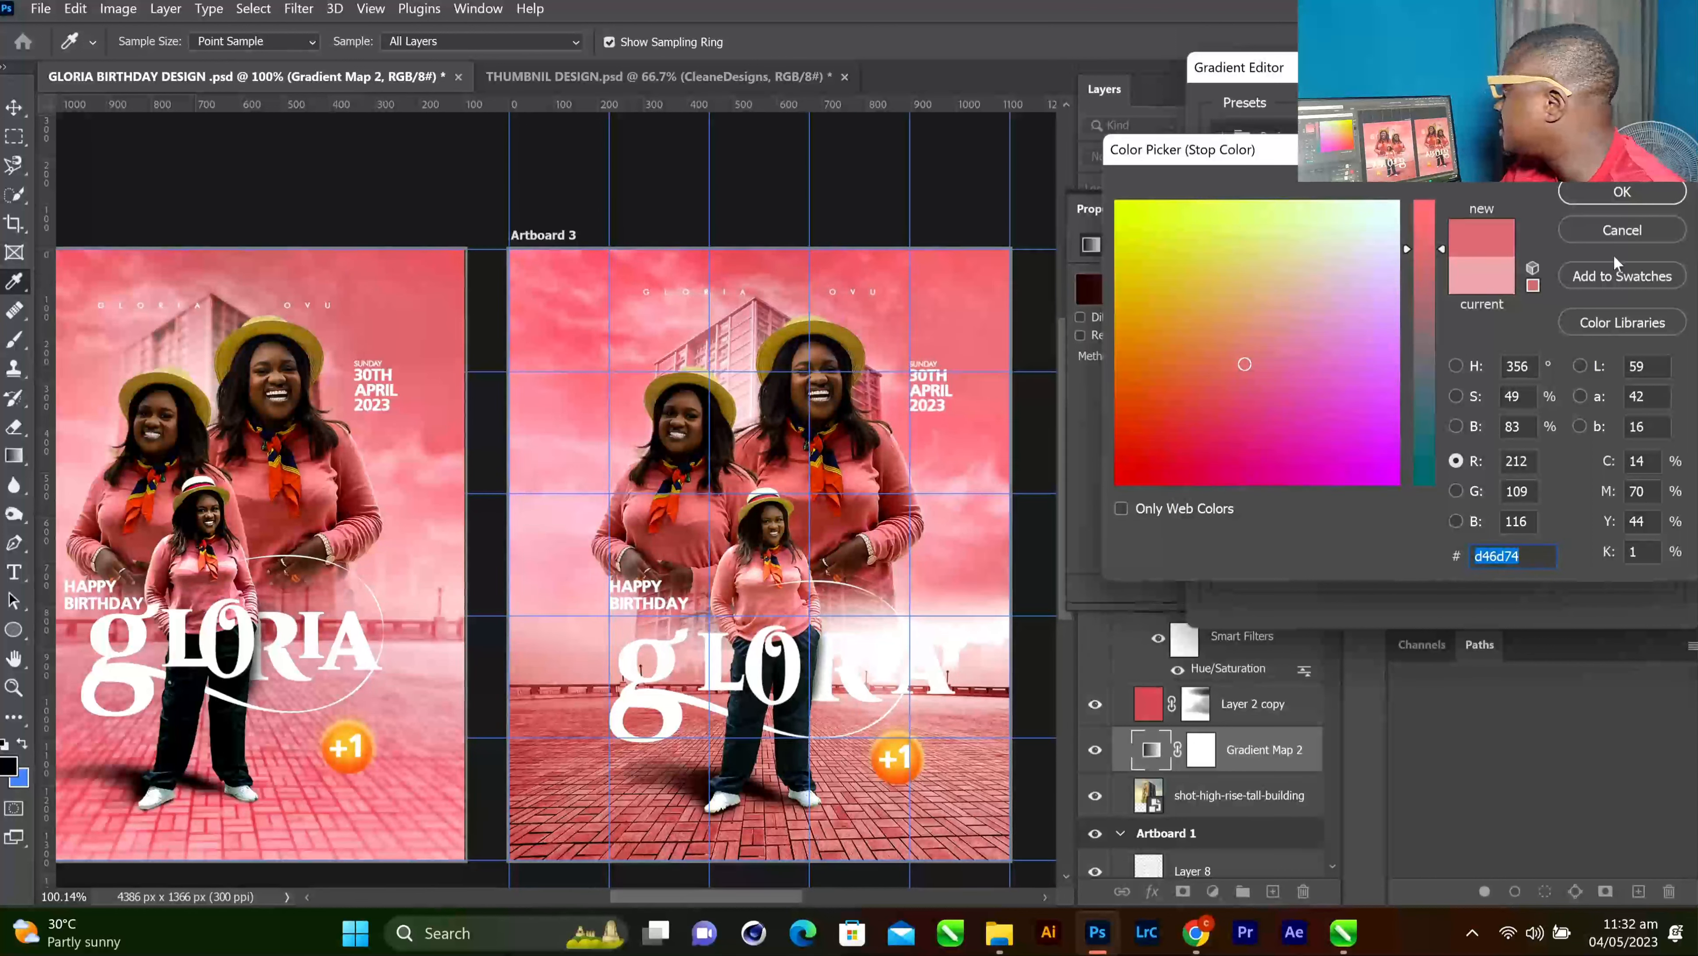
{"action": "left_click", "coordinate": [1618, 200]}
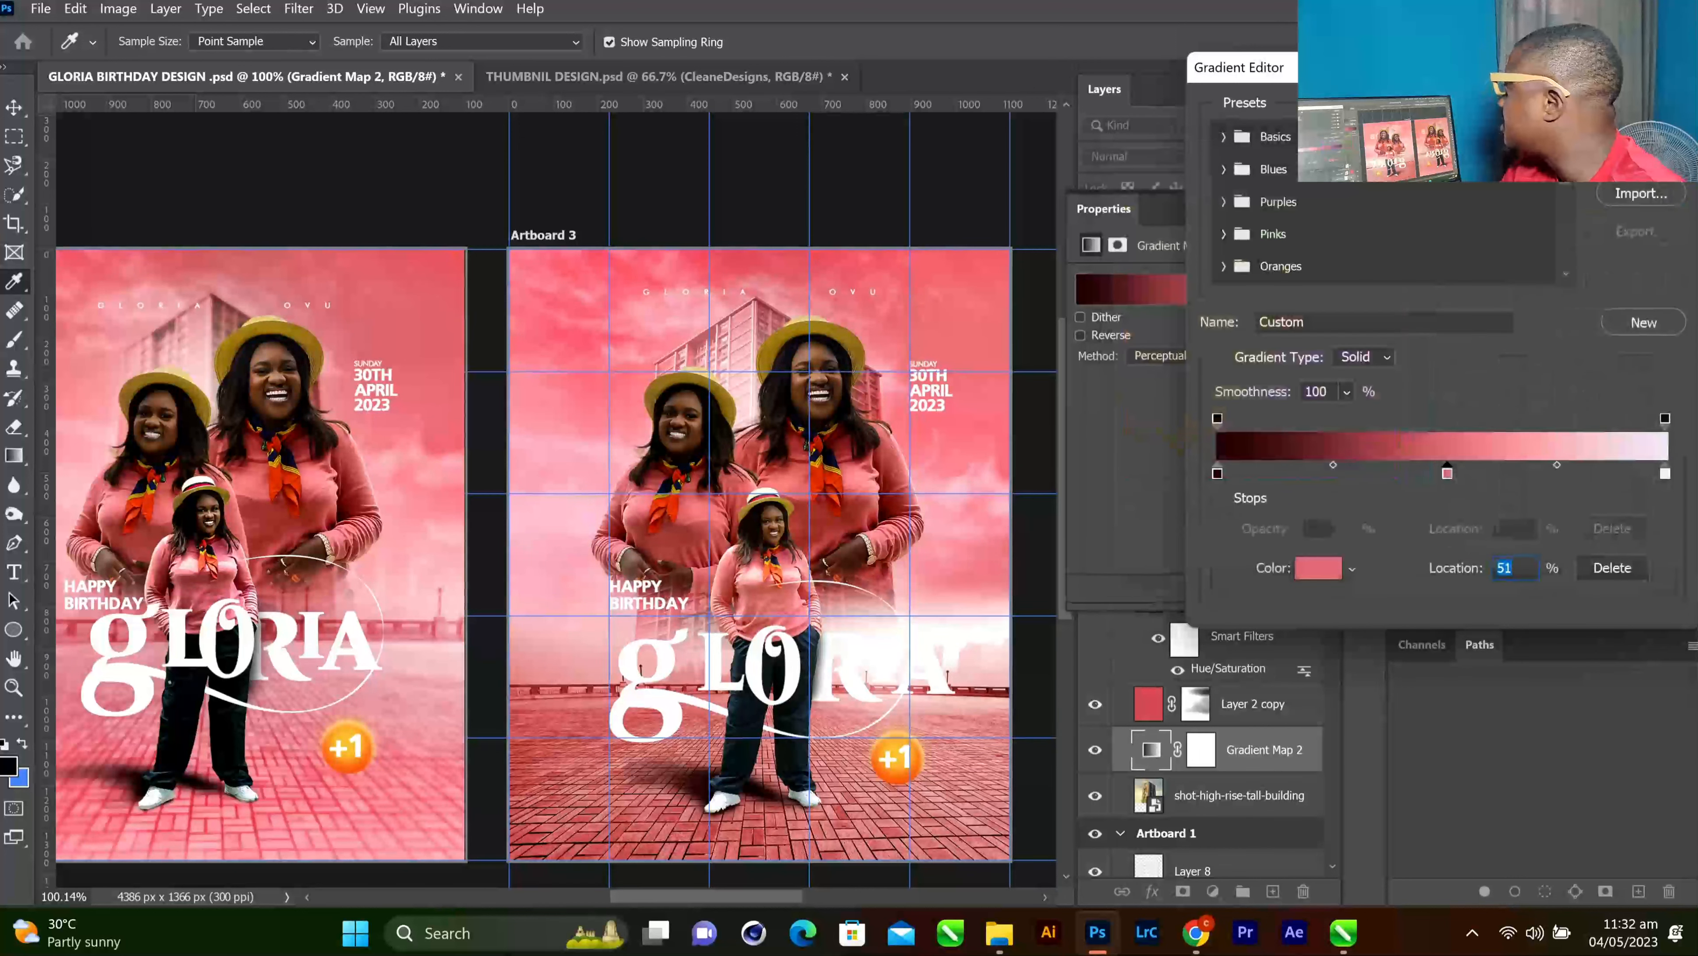
{"action": "left_click", "coordinate": [1642, 105]}
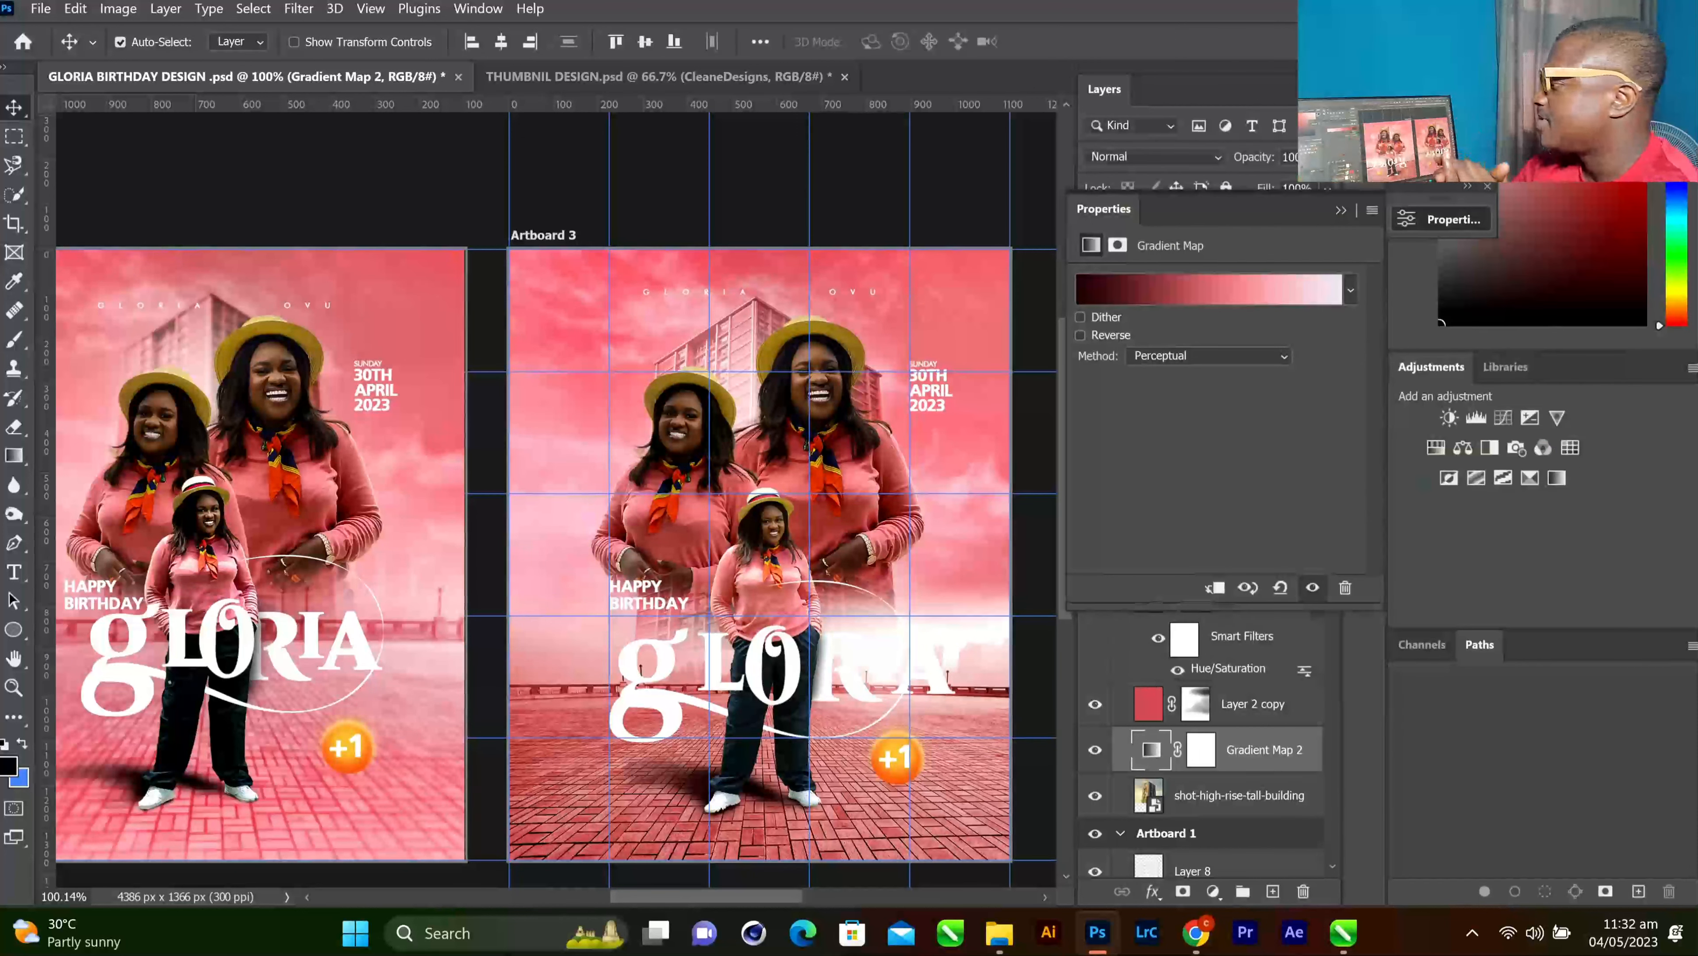